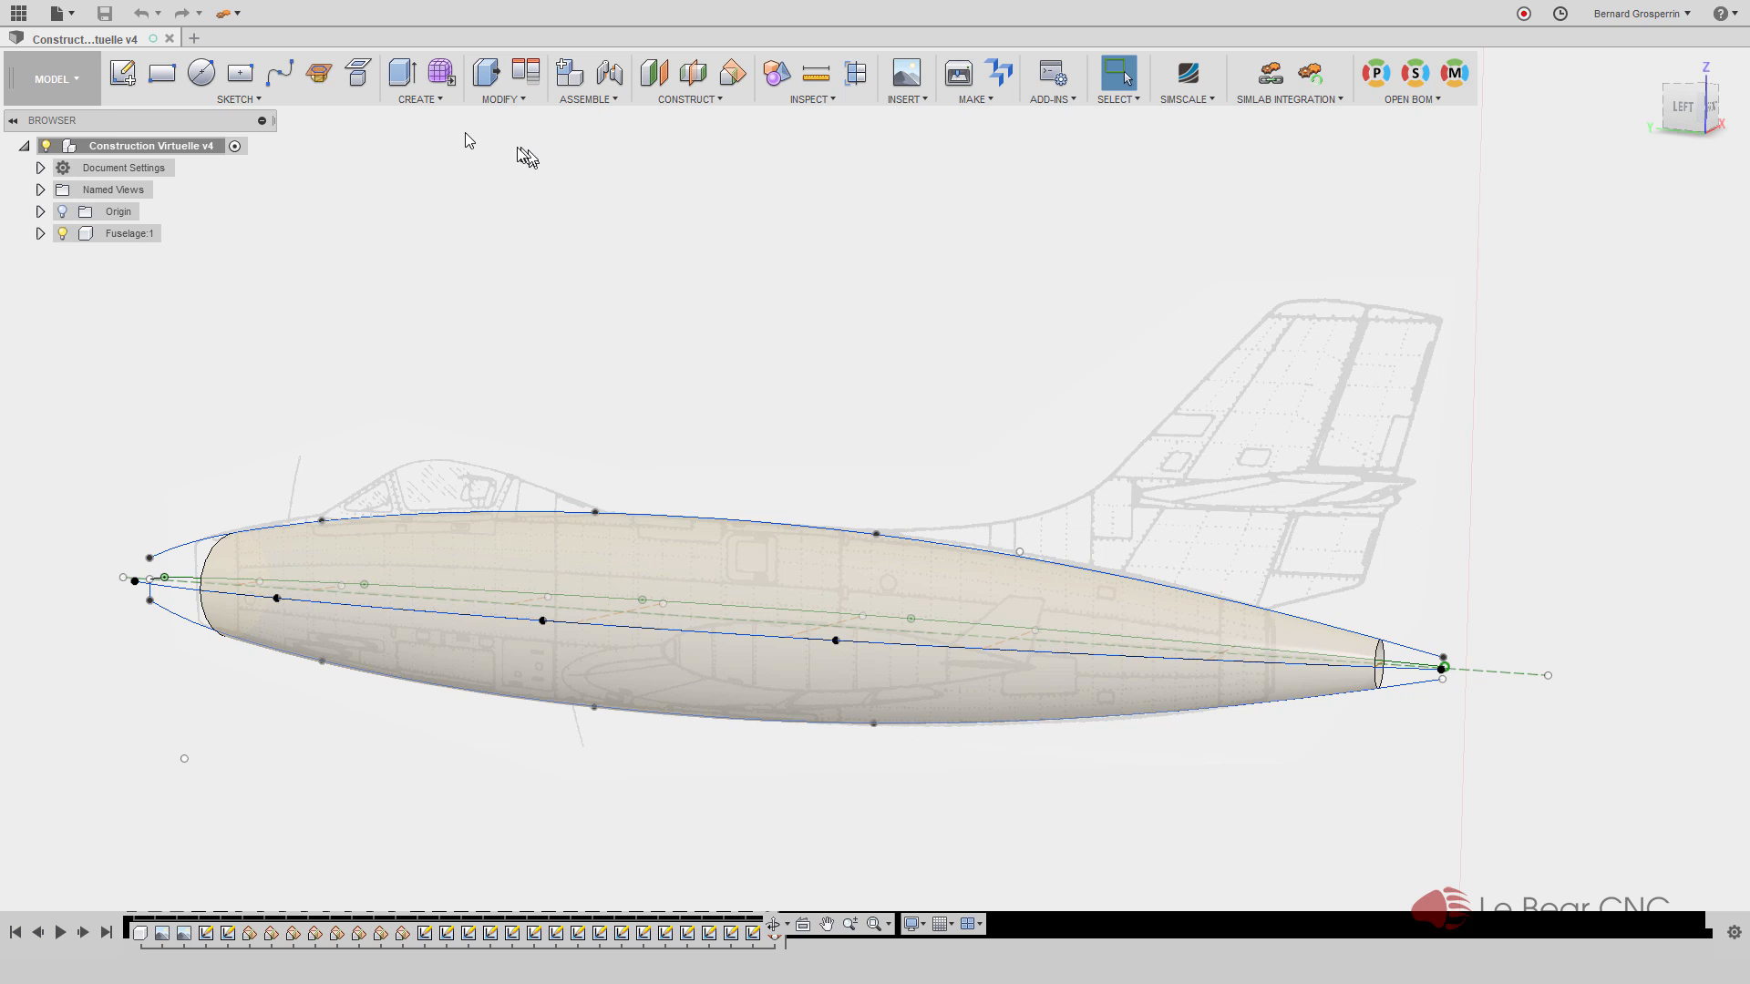
Show the origin geometry and choose the XZ plane as the reference for a new offset plane
left_click(654, 84)
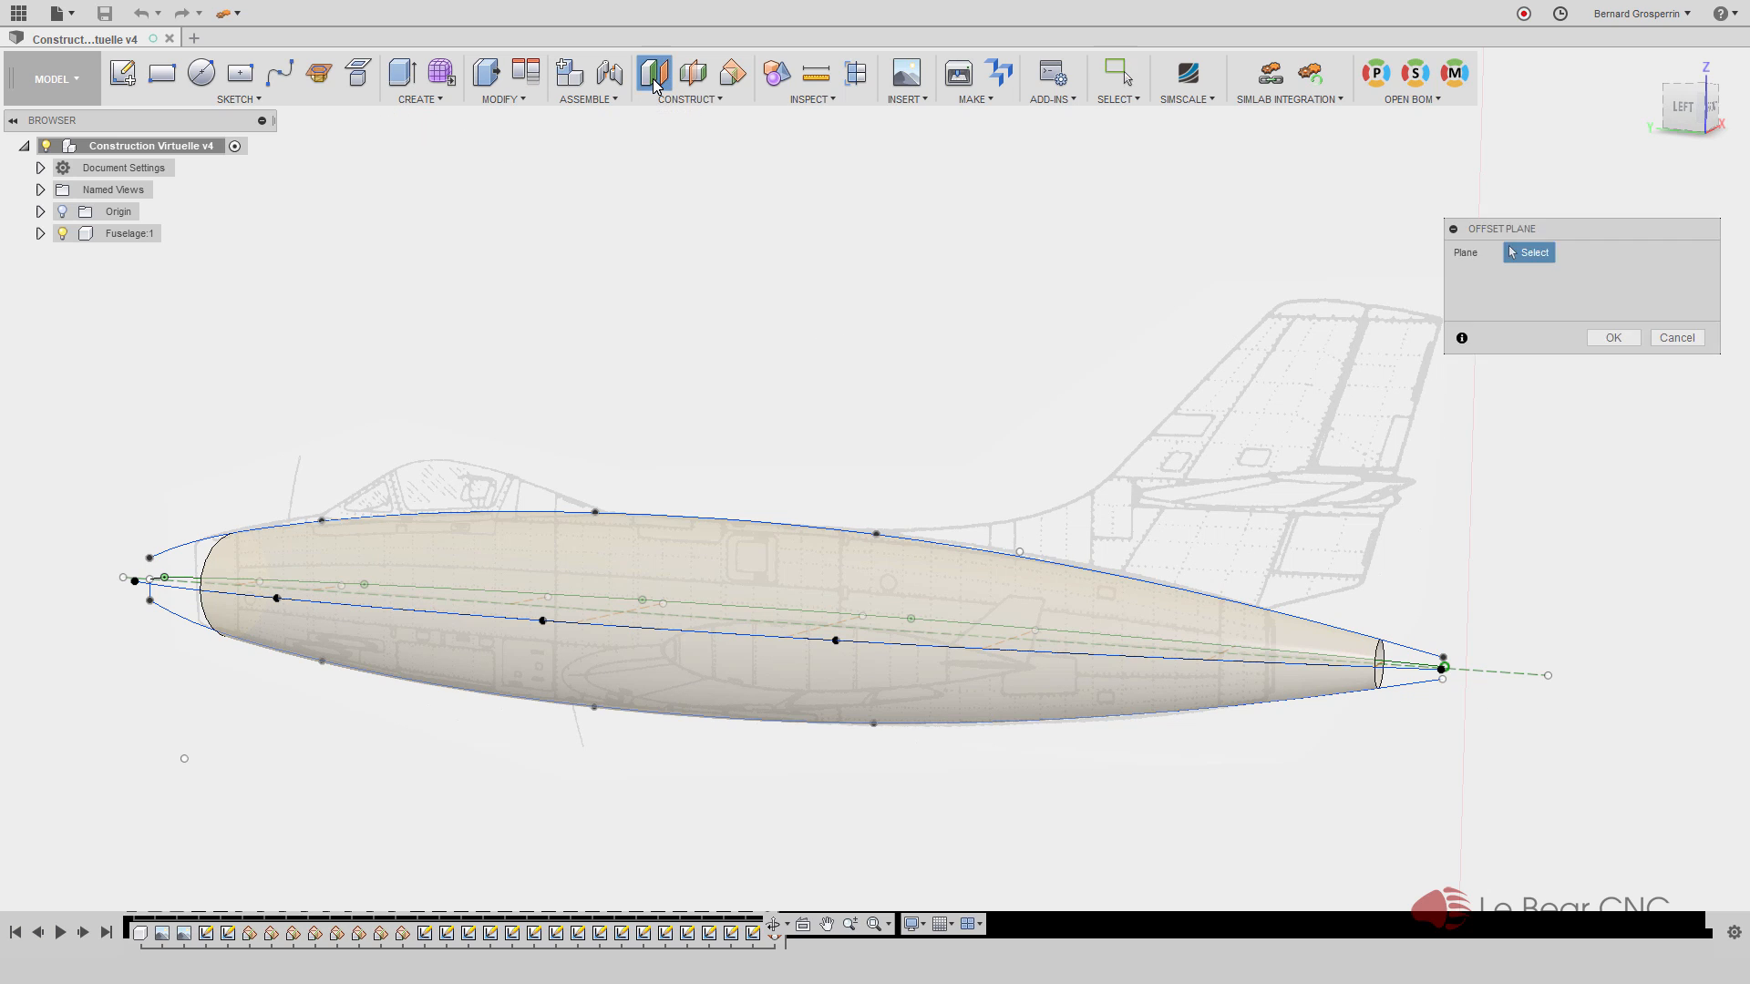
middle_click_drag(768, 192, 637, 330, "shift")
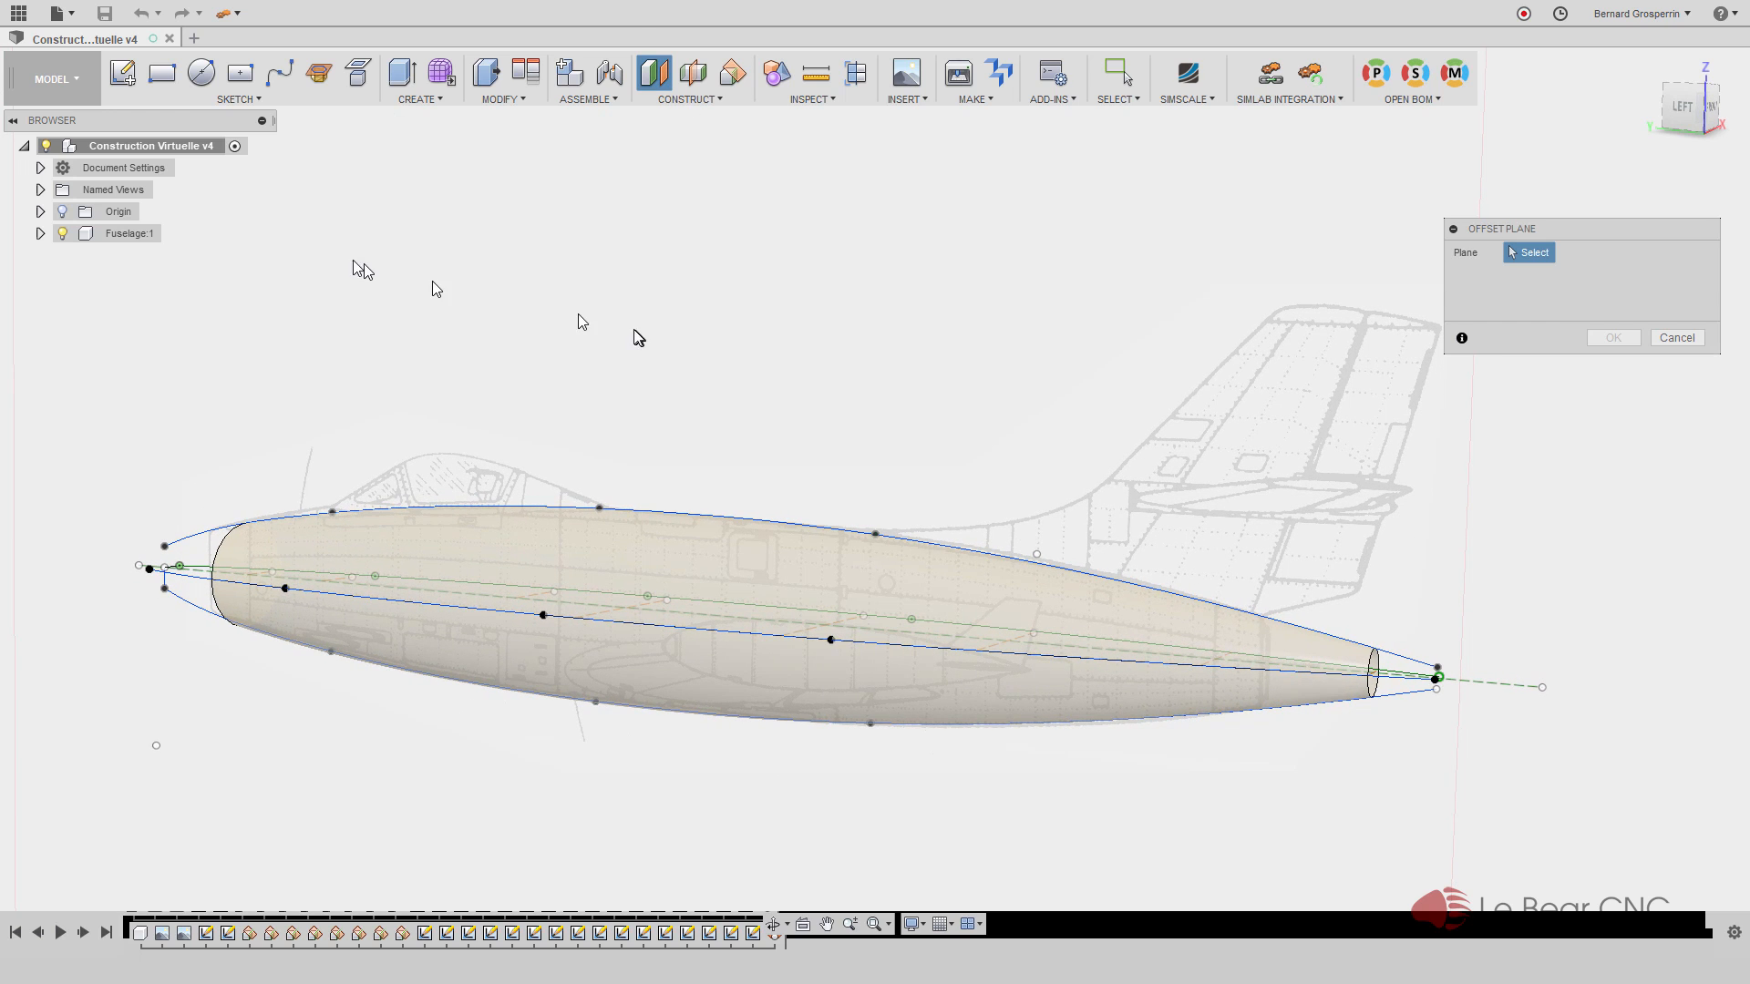
middle_click_drag(334, 223, 672, 260, "shift")
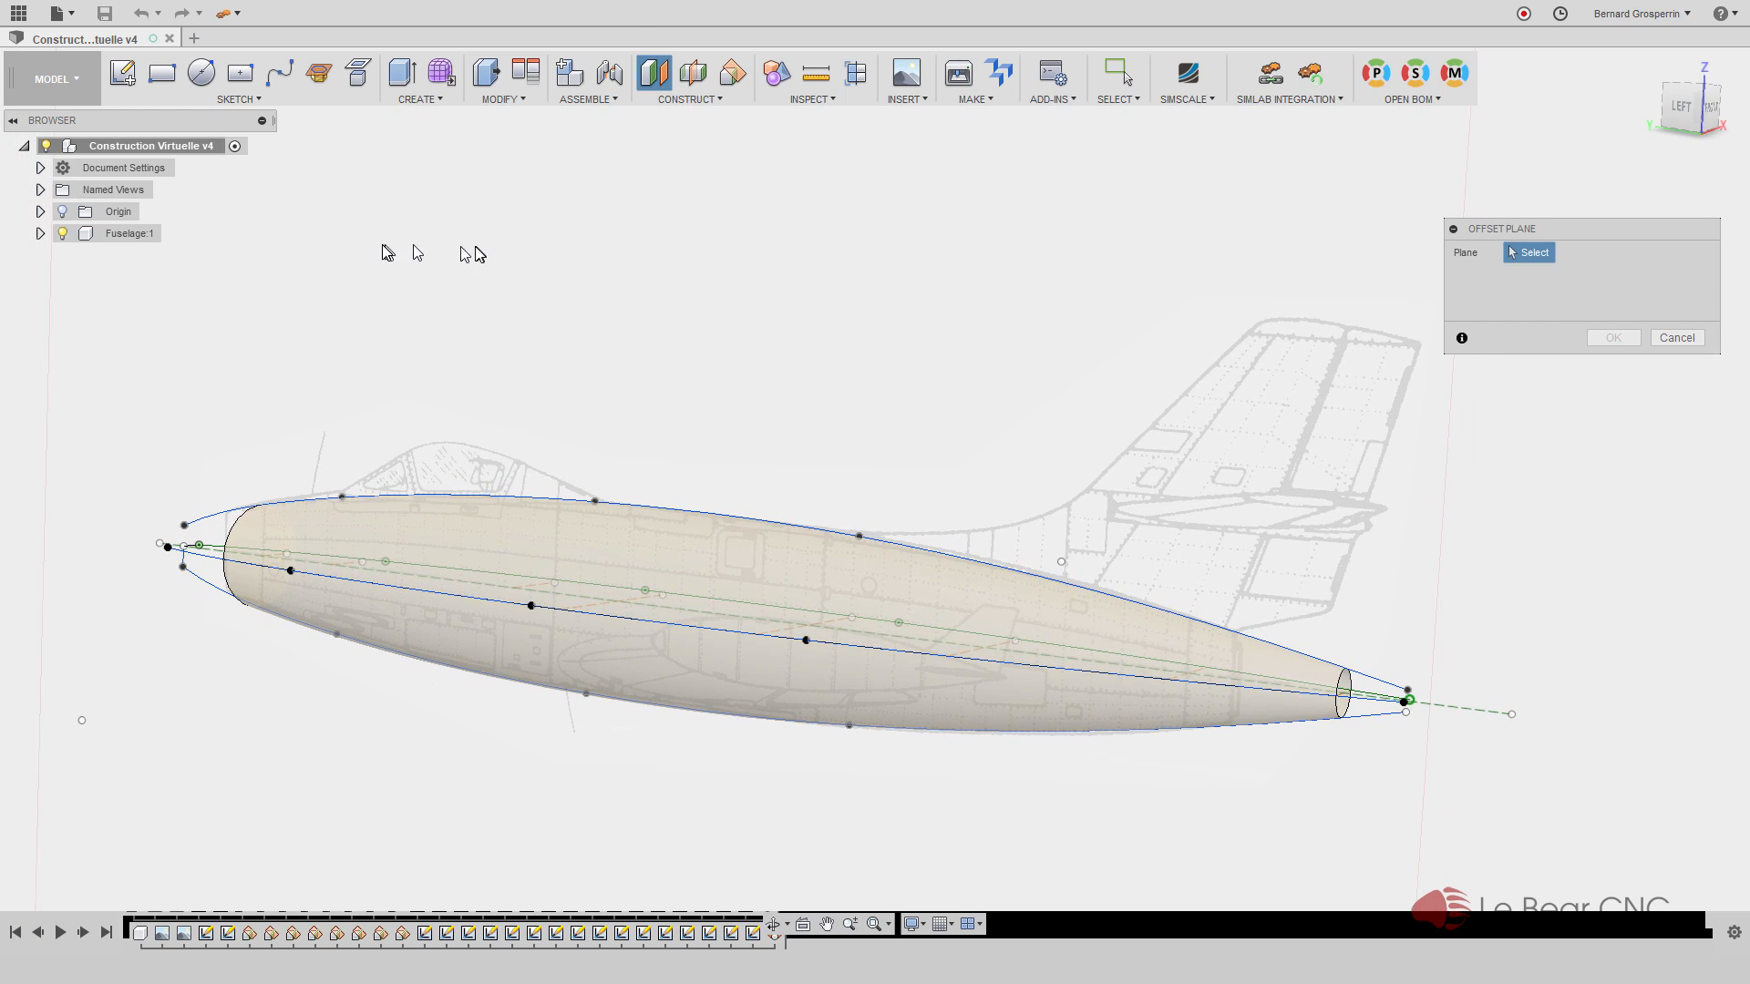
left_click(64, 212)
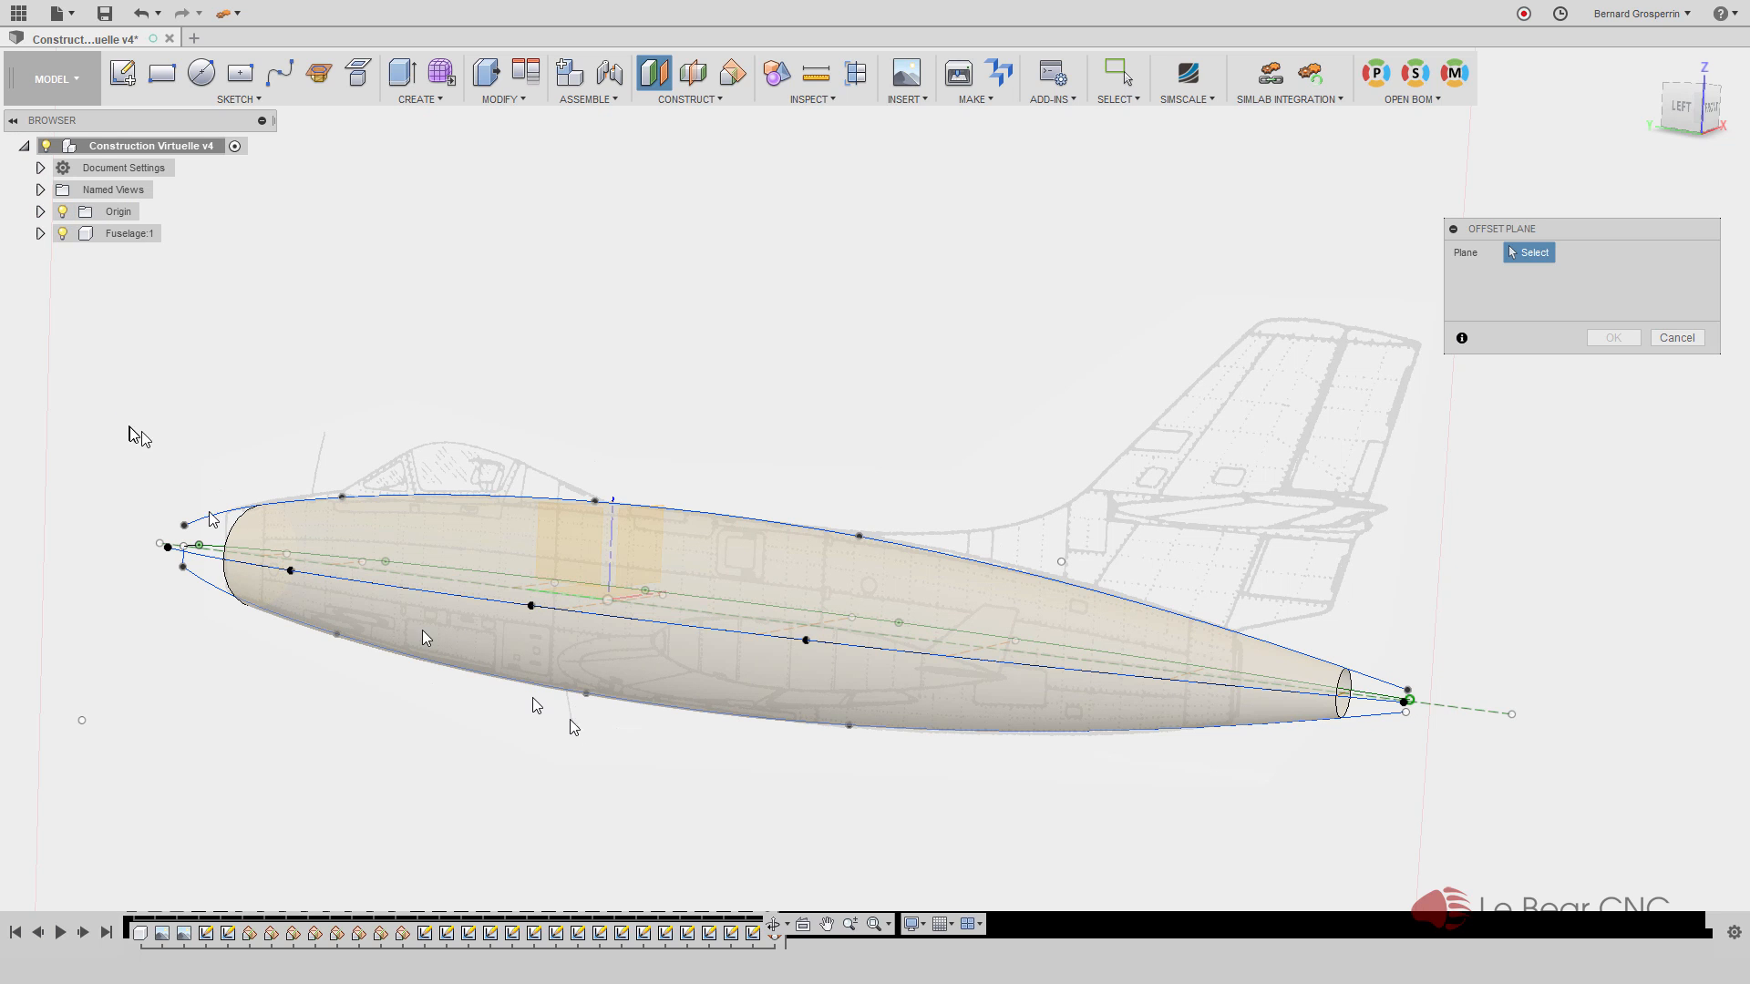
scroll(643, 583, "up", 5)
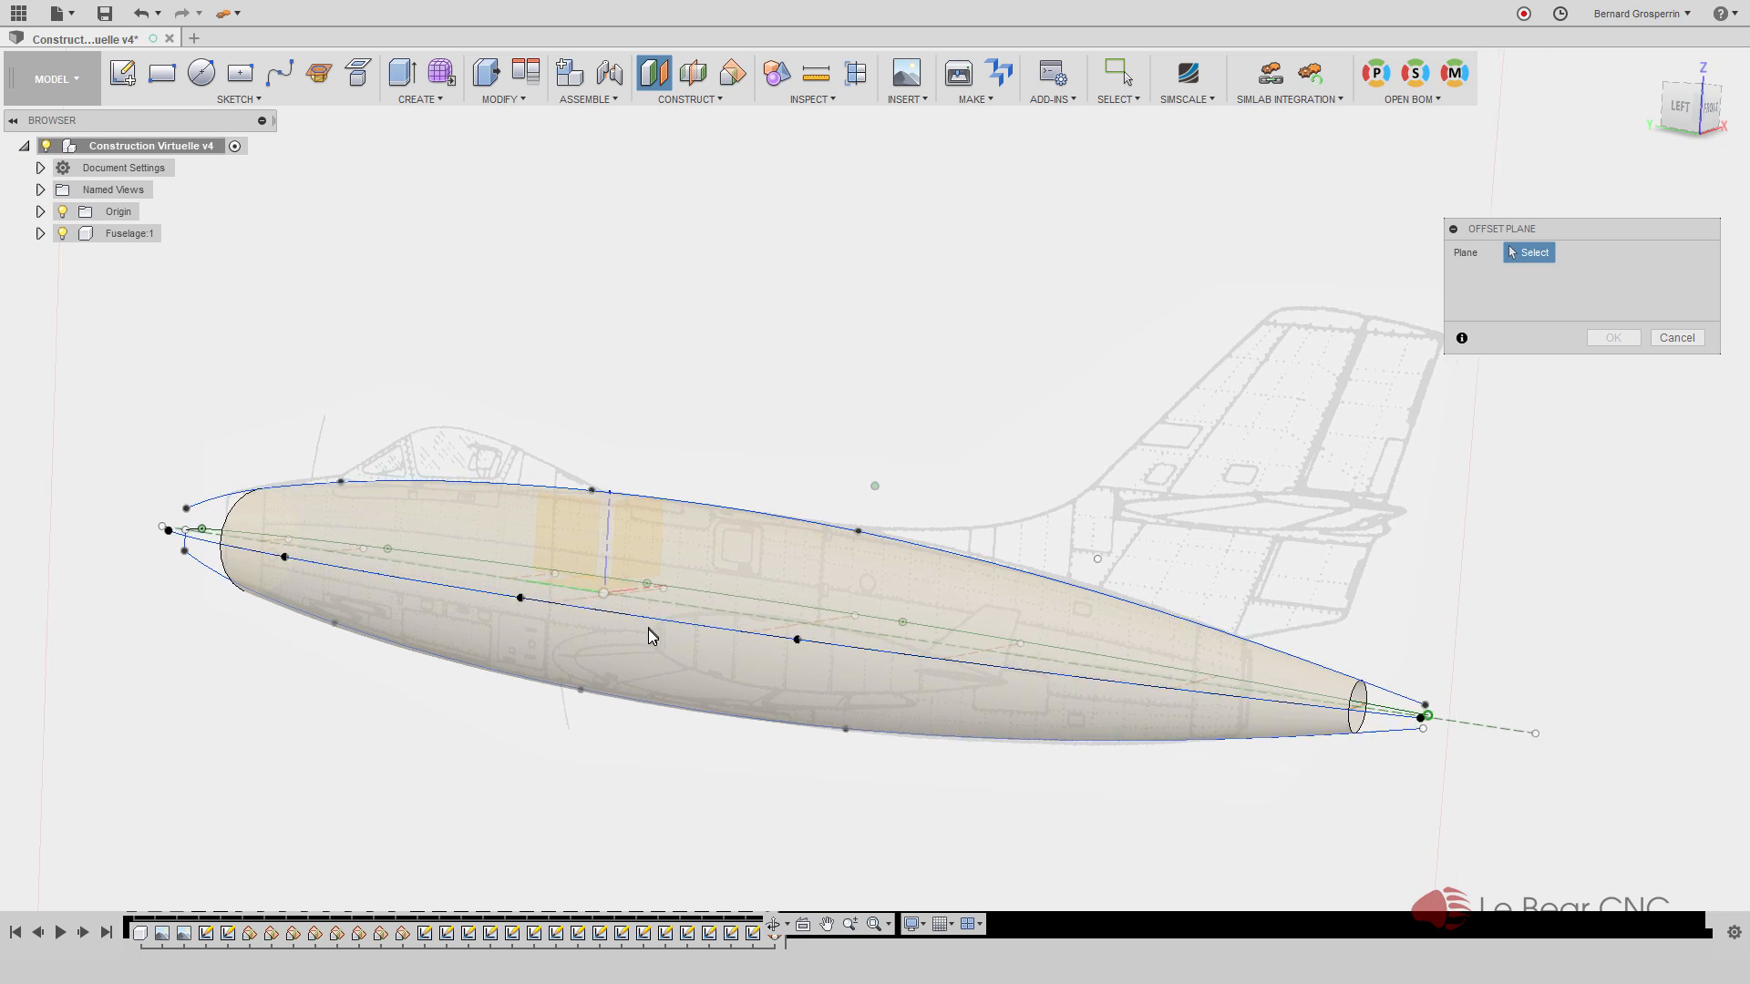
scroll(638, 559, "up", 4)
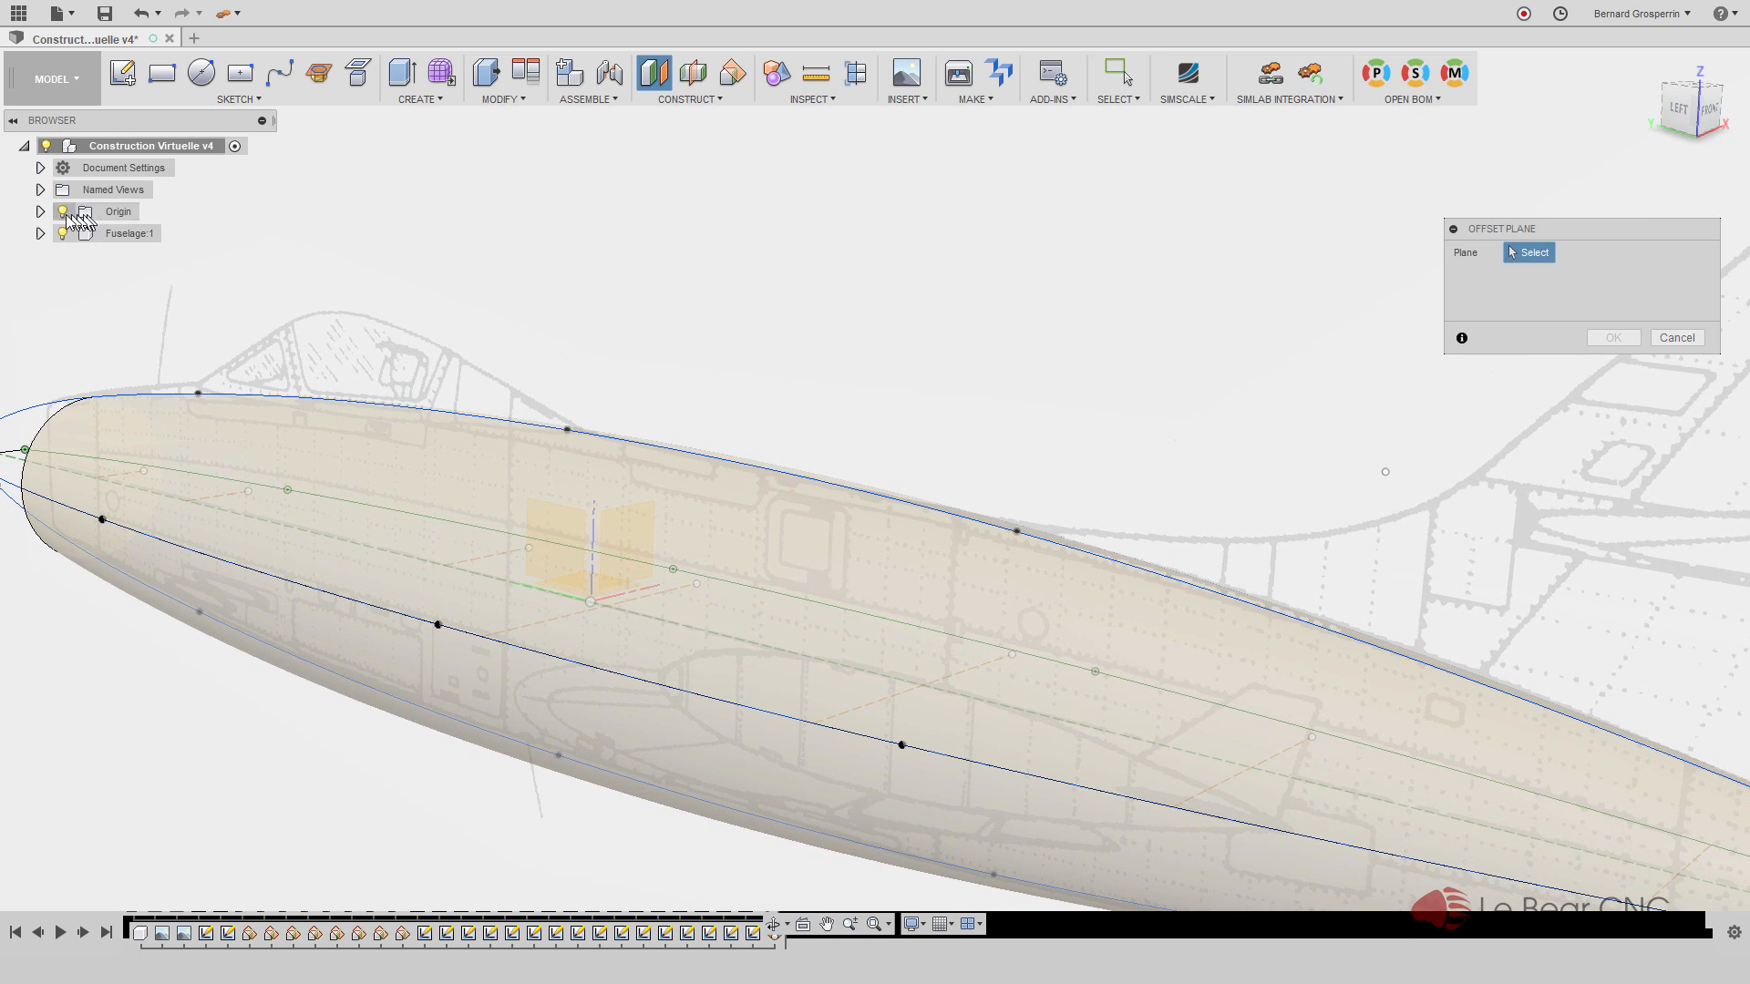
left_click(40, 211)
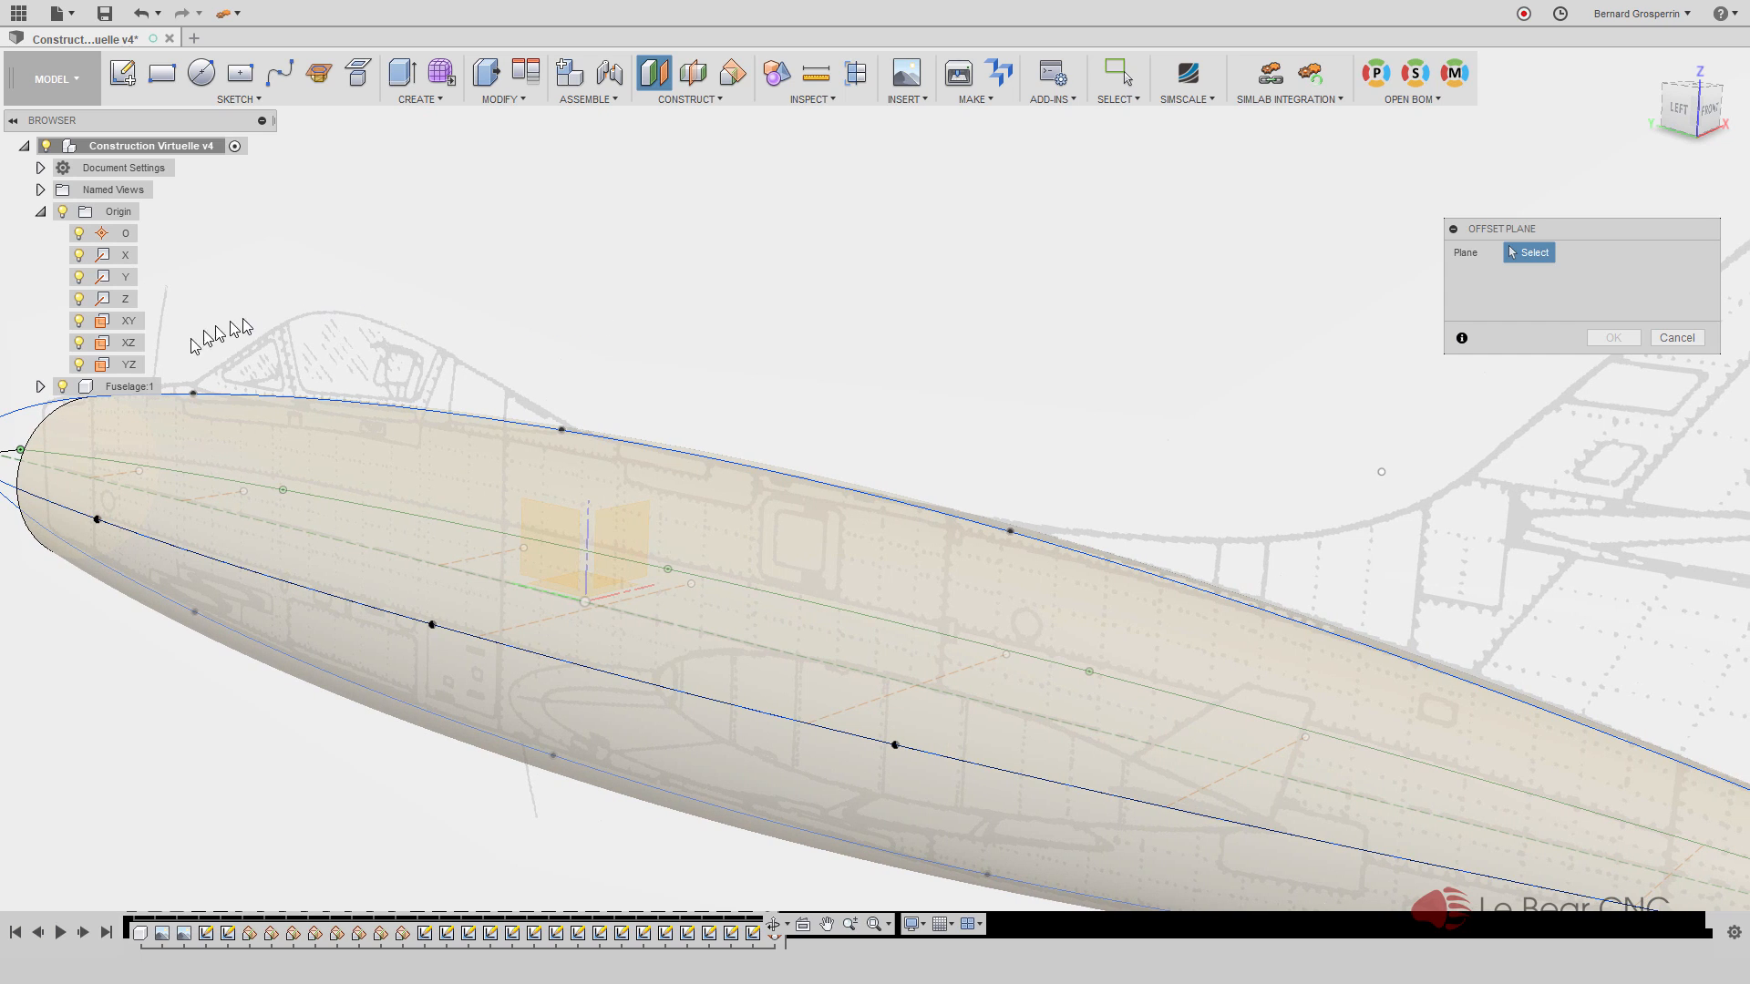
left_click(124, 346)
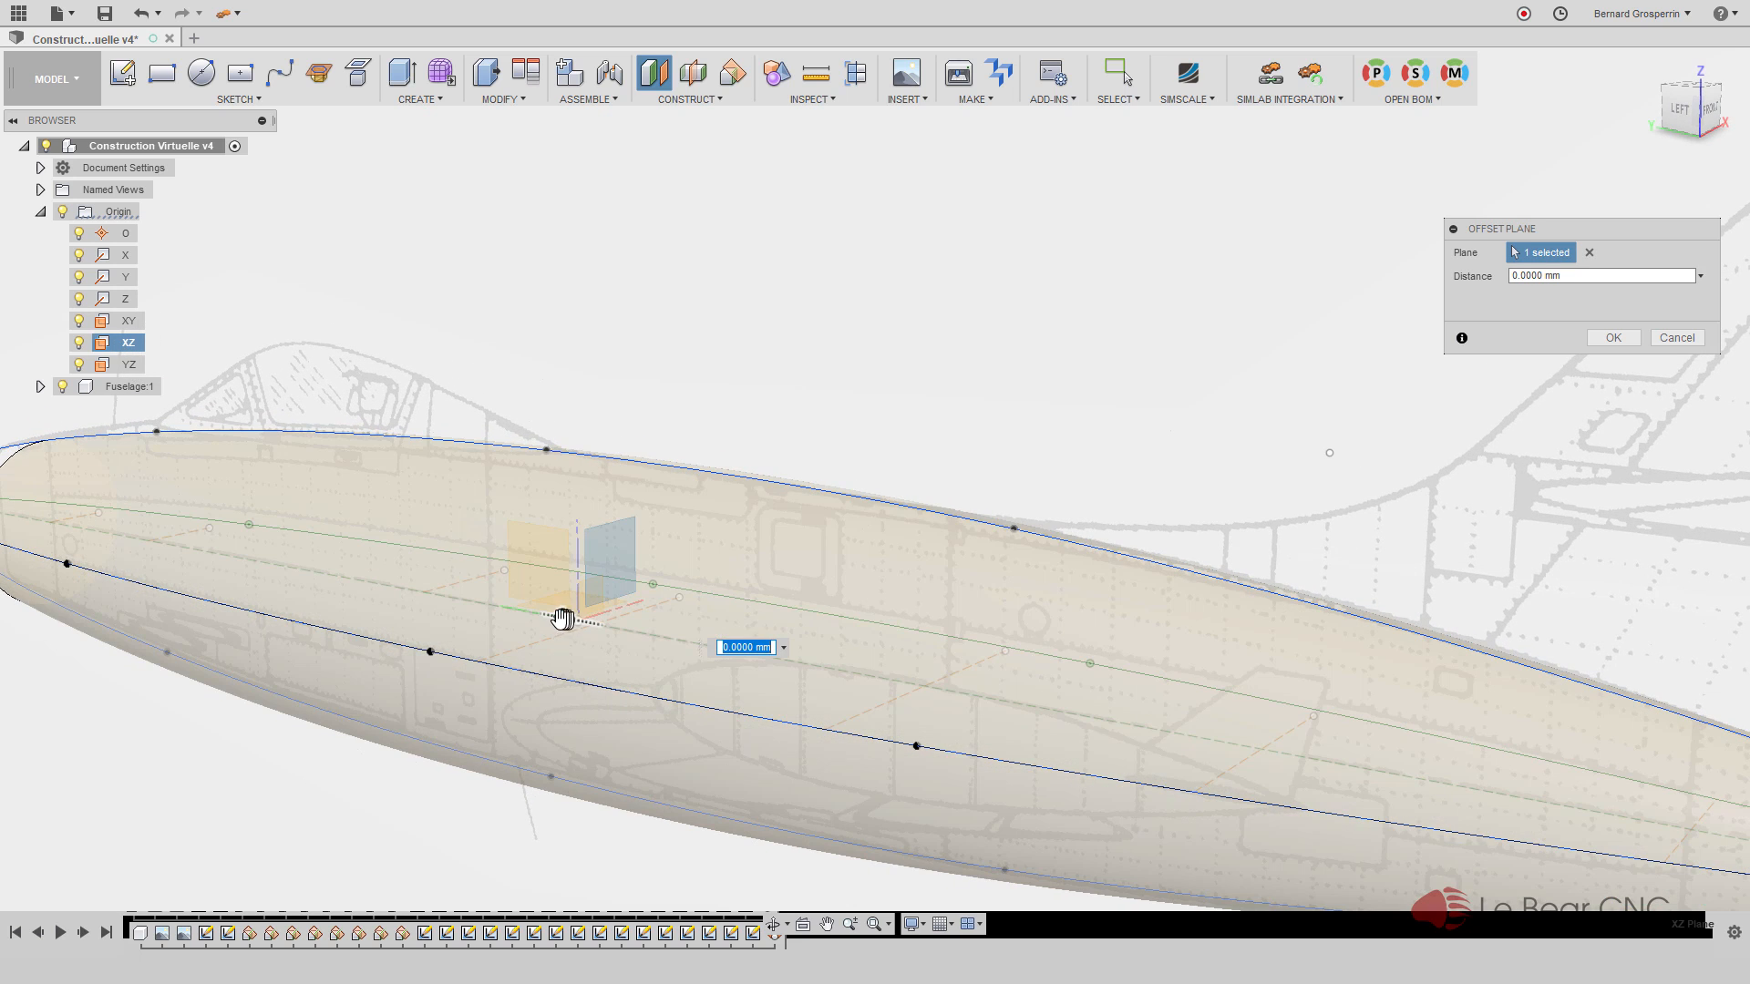
Create the offset plane at about -635.9 mm, aligned with the tail panel line on the side-view drawing
left_click_drag(563, 619, 1435, 839)
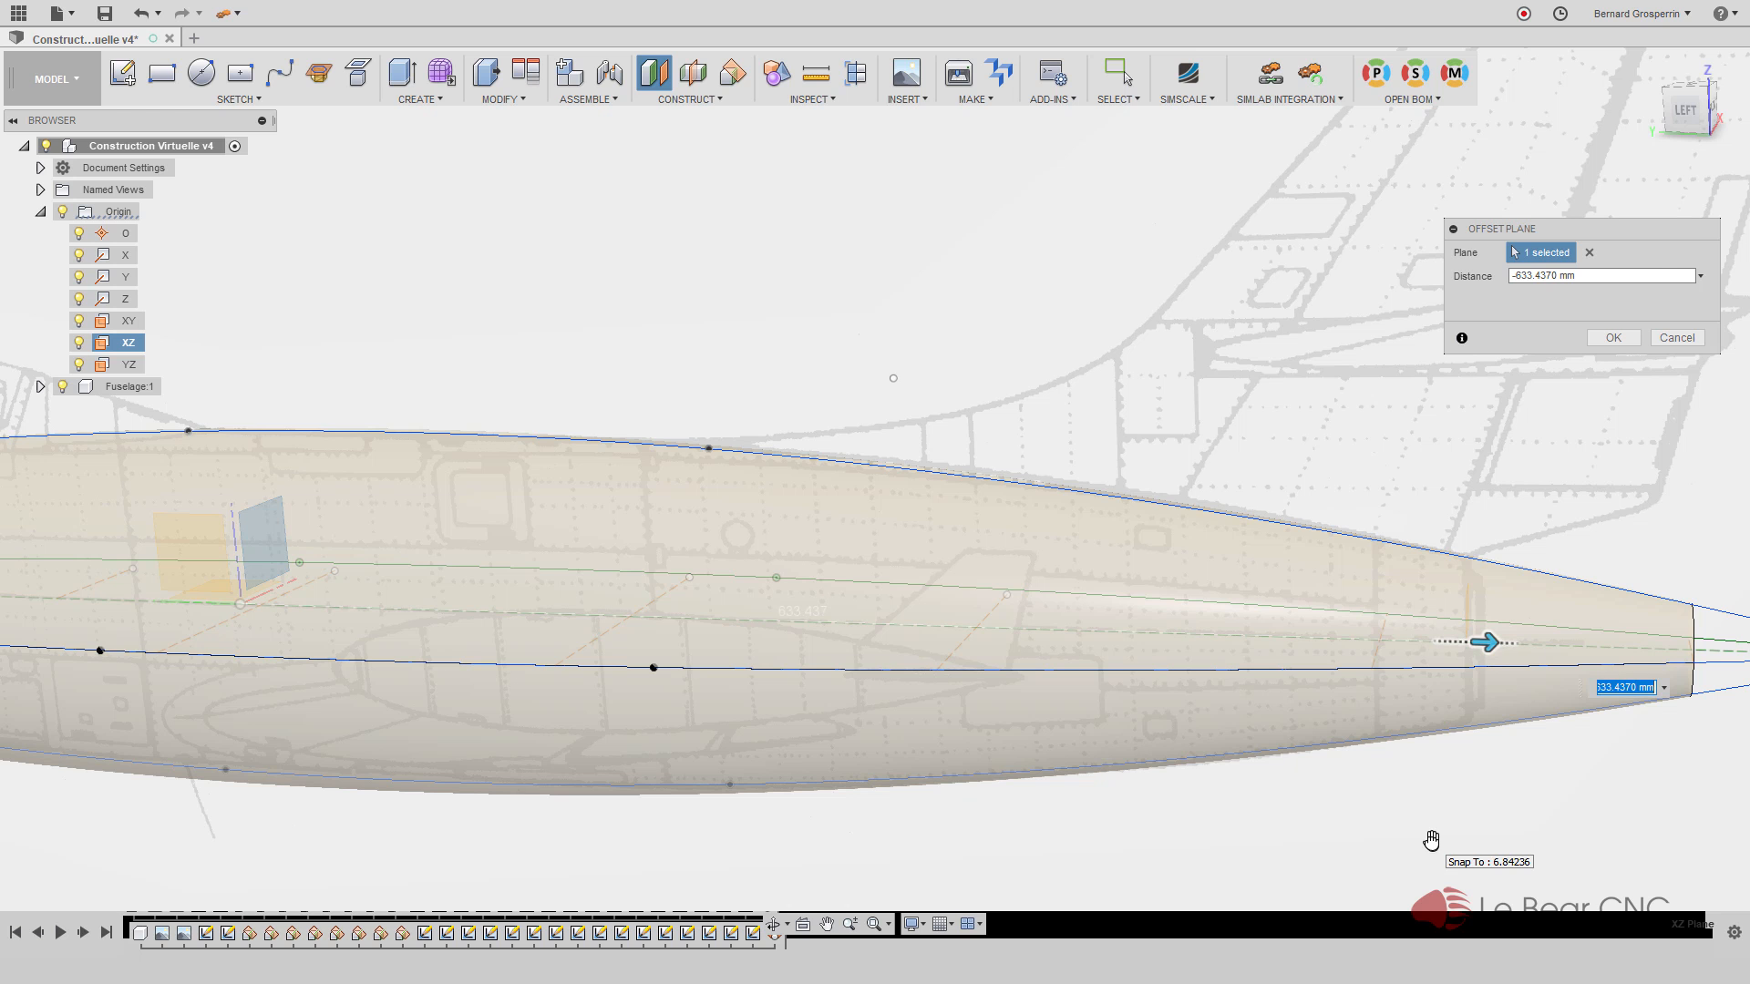
left_click(1695, 115)
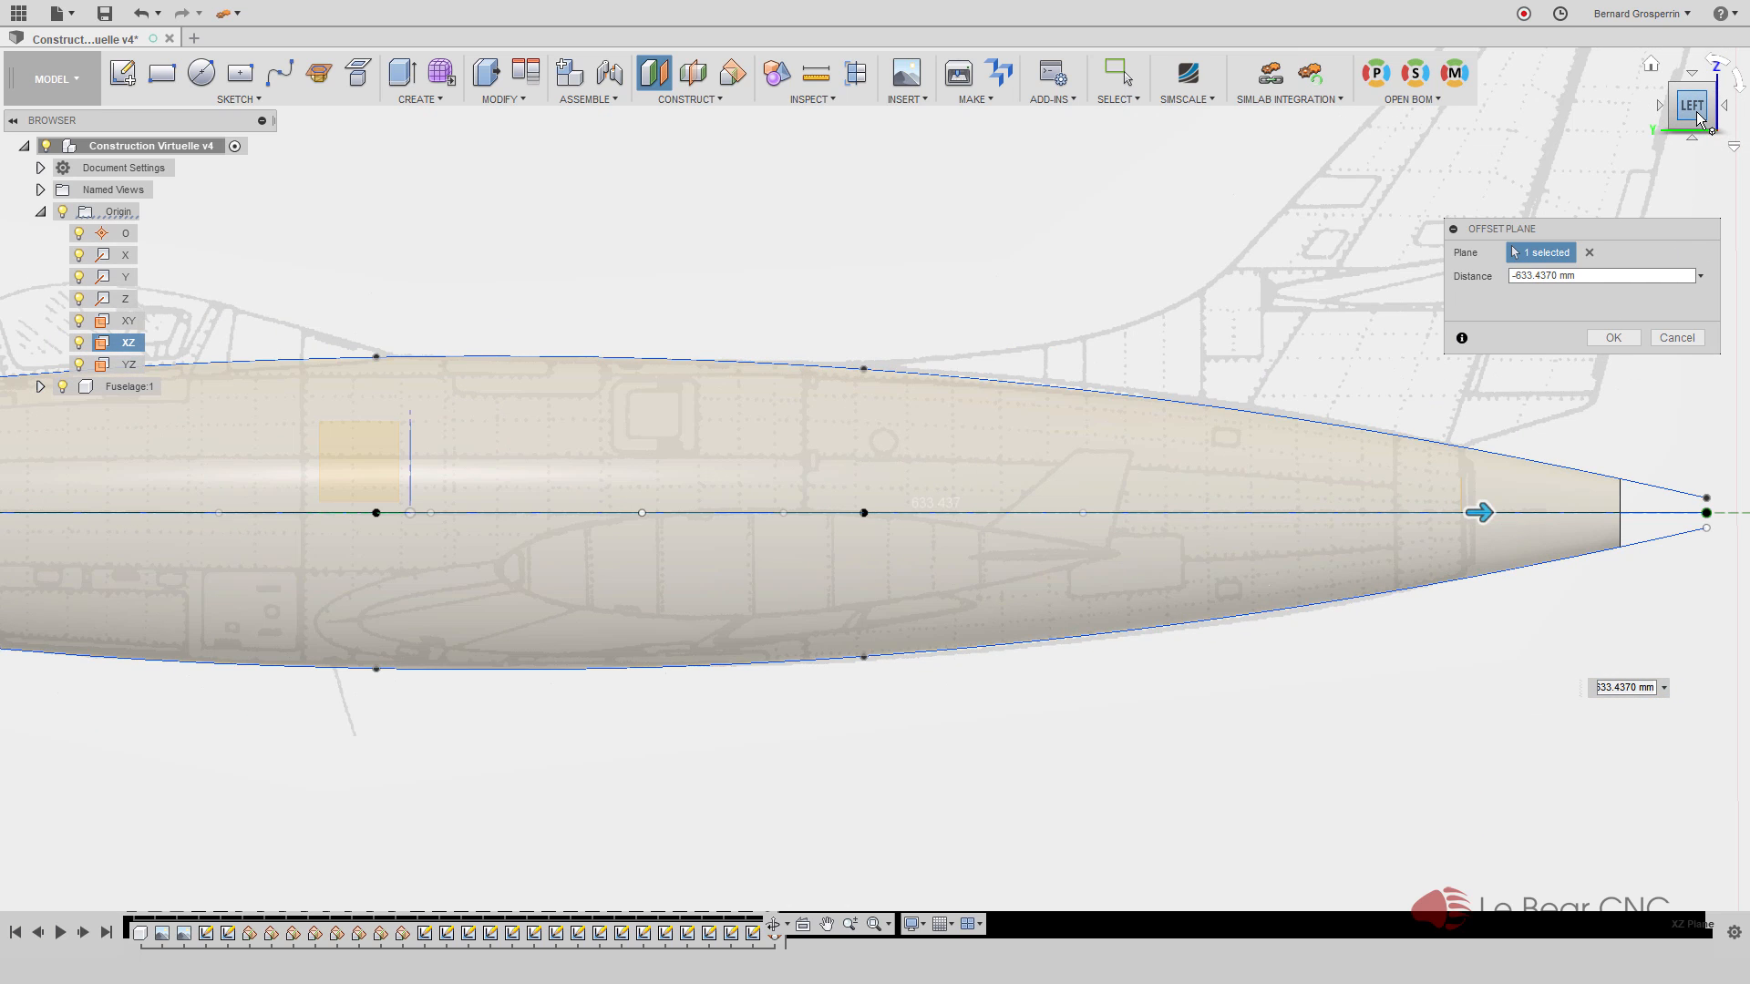
scroll(1697, 118, "up", 5)
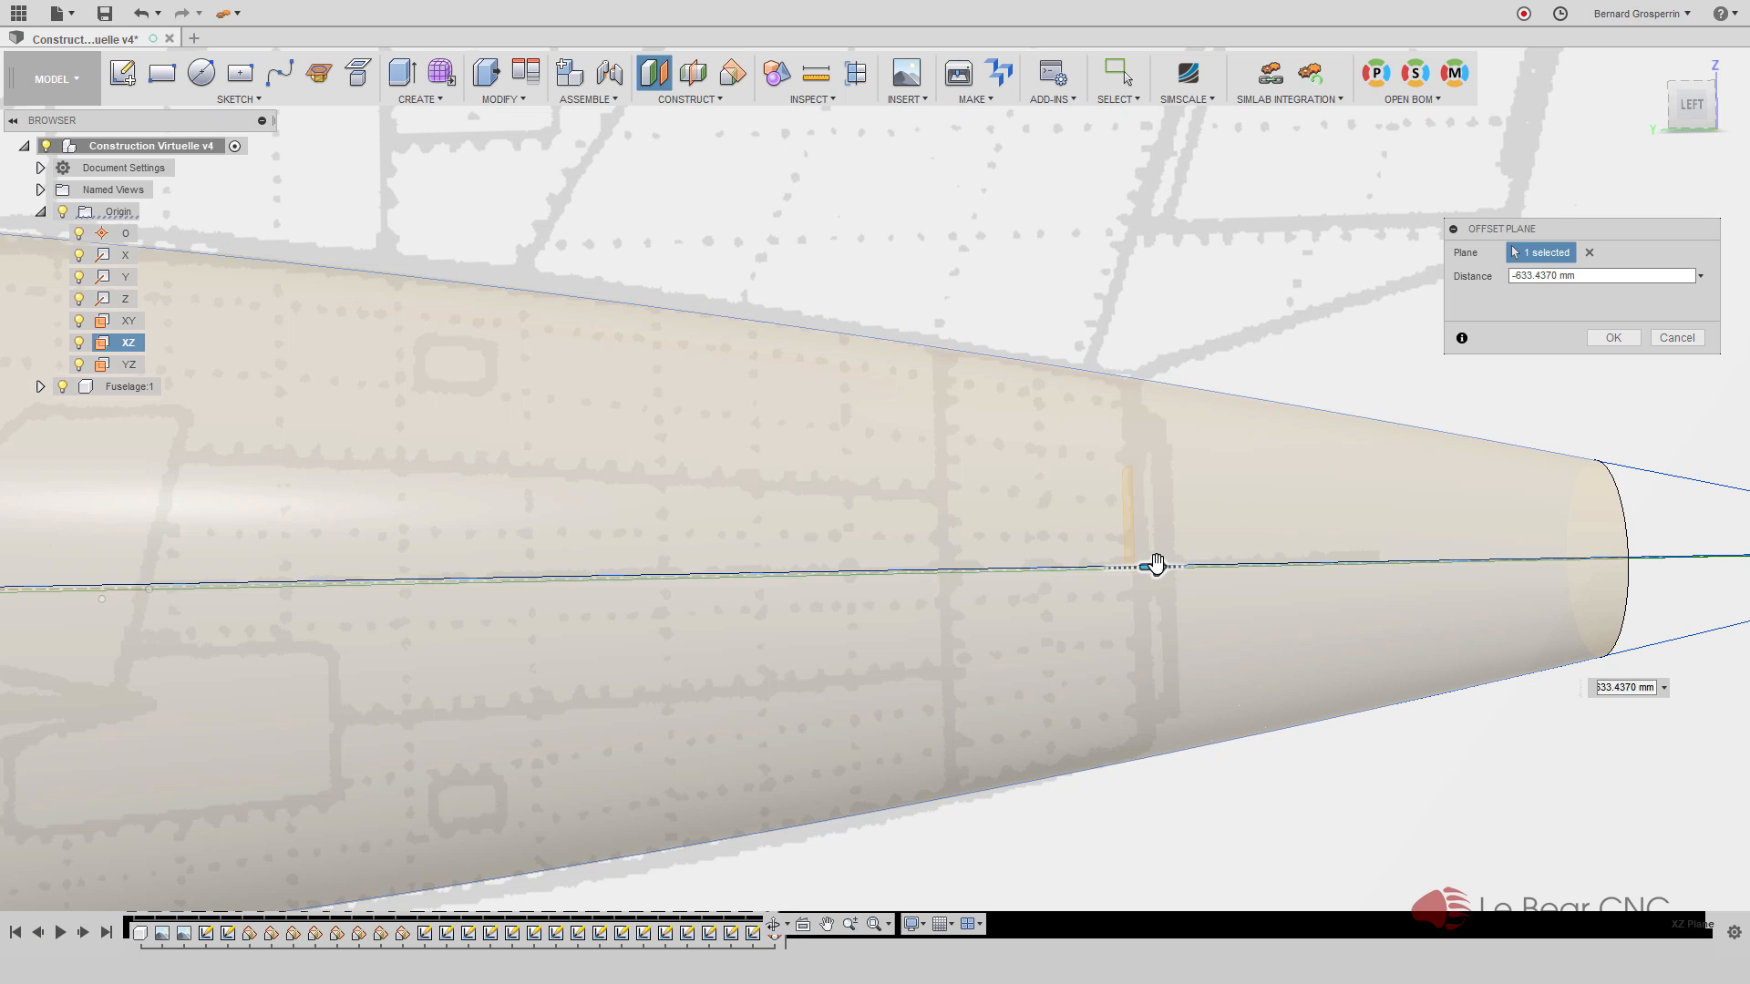
left_click_drag(1156, 564, 1162, 566)
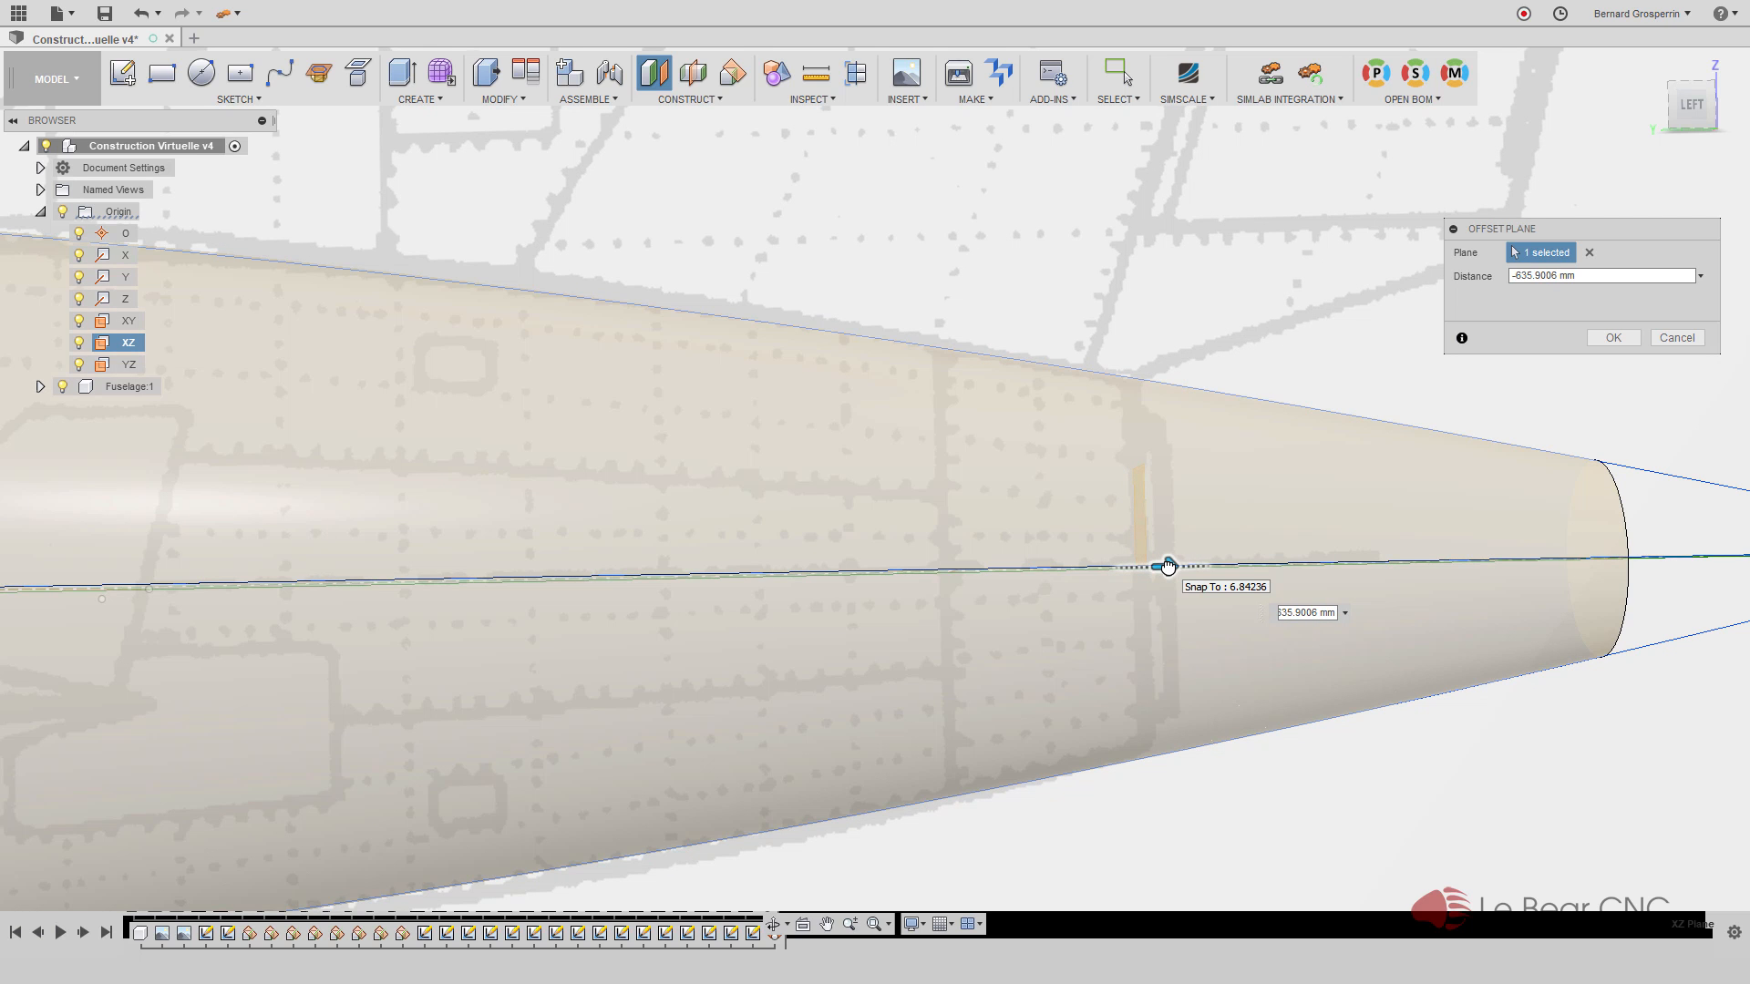
left_click_drag(1169, 566, 1169, 566)
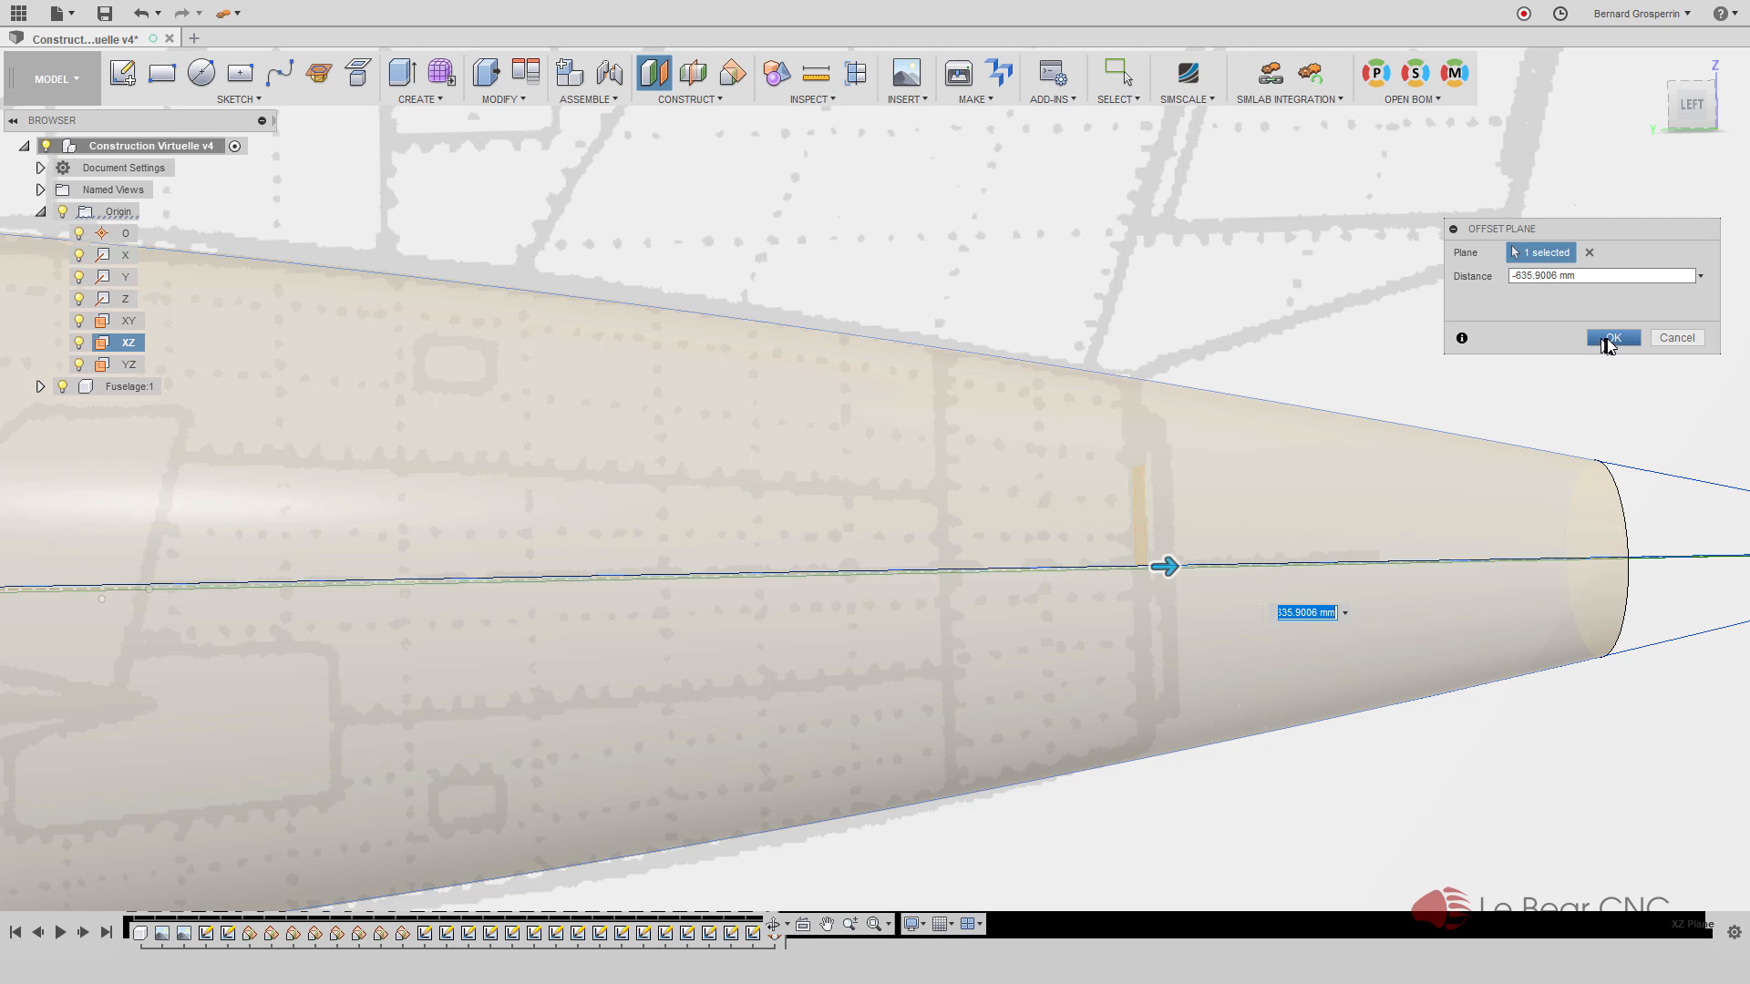
left_click(1609, 339)
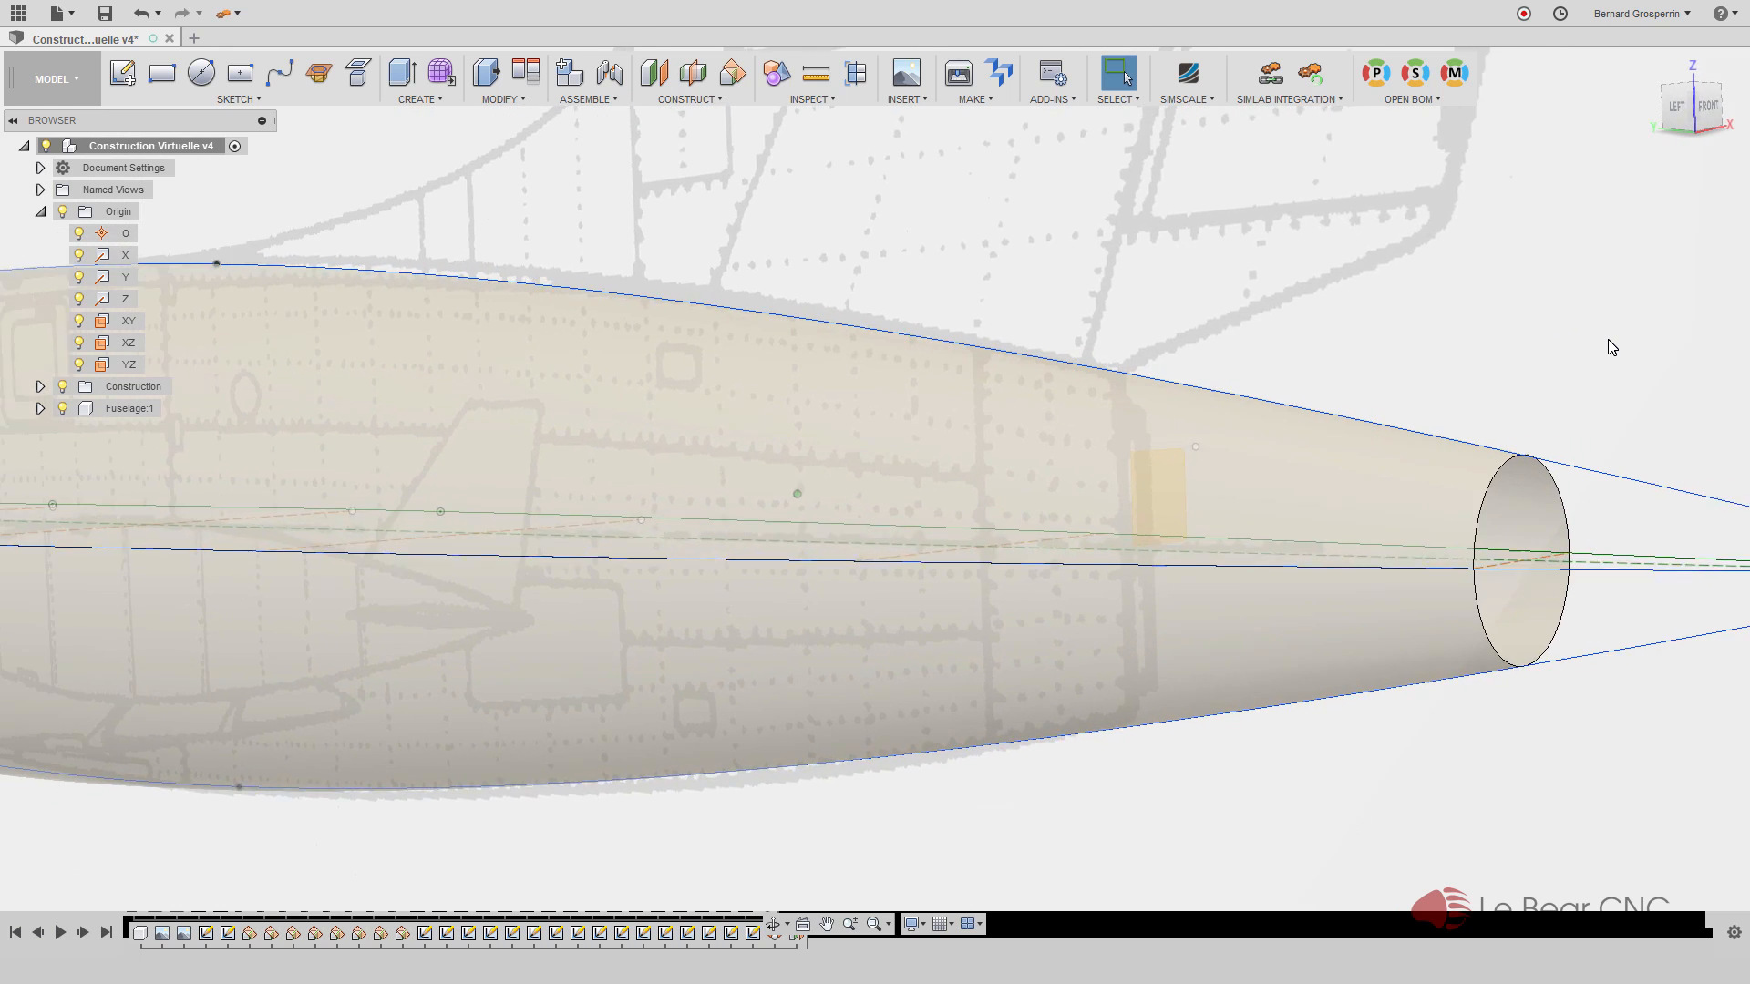
left_click(524, 100)
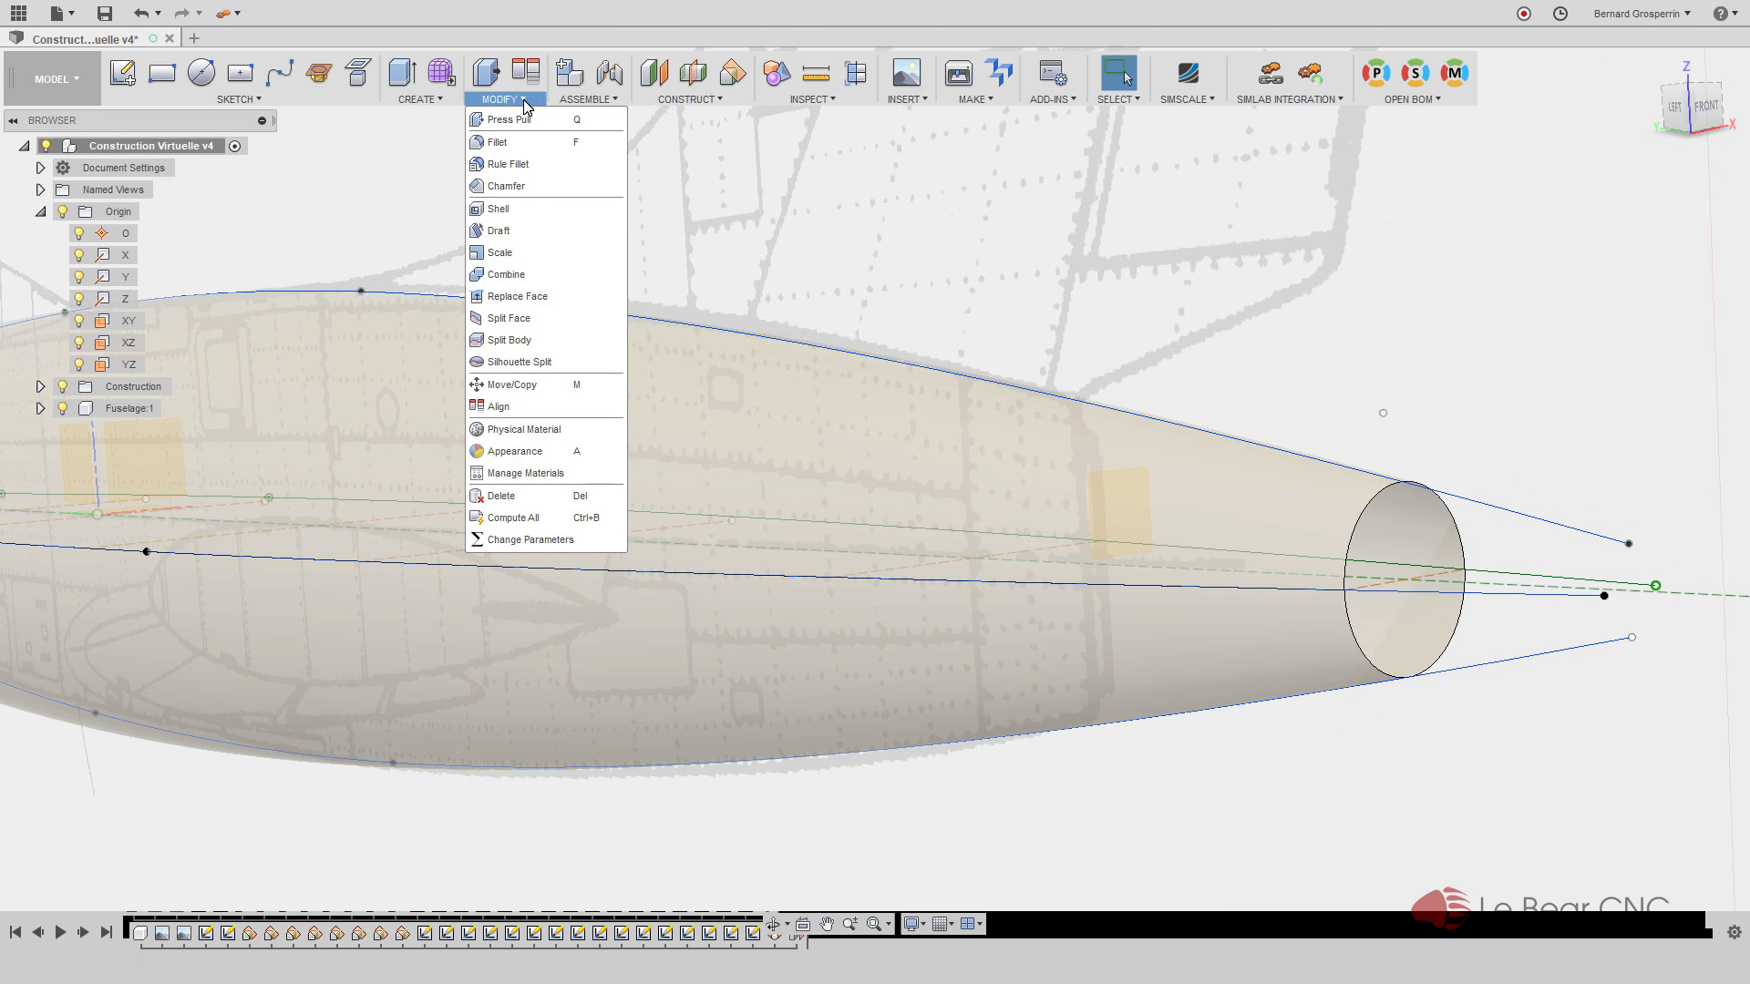
left_click(501, 348)
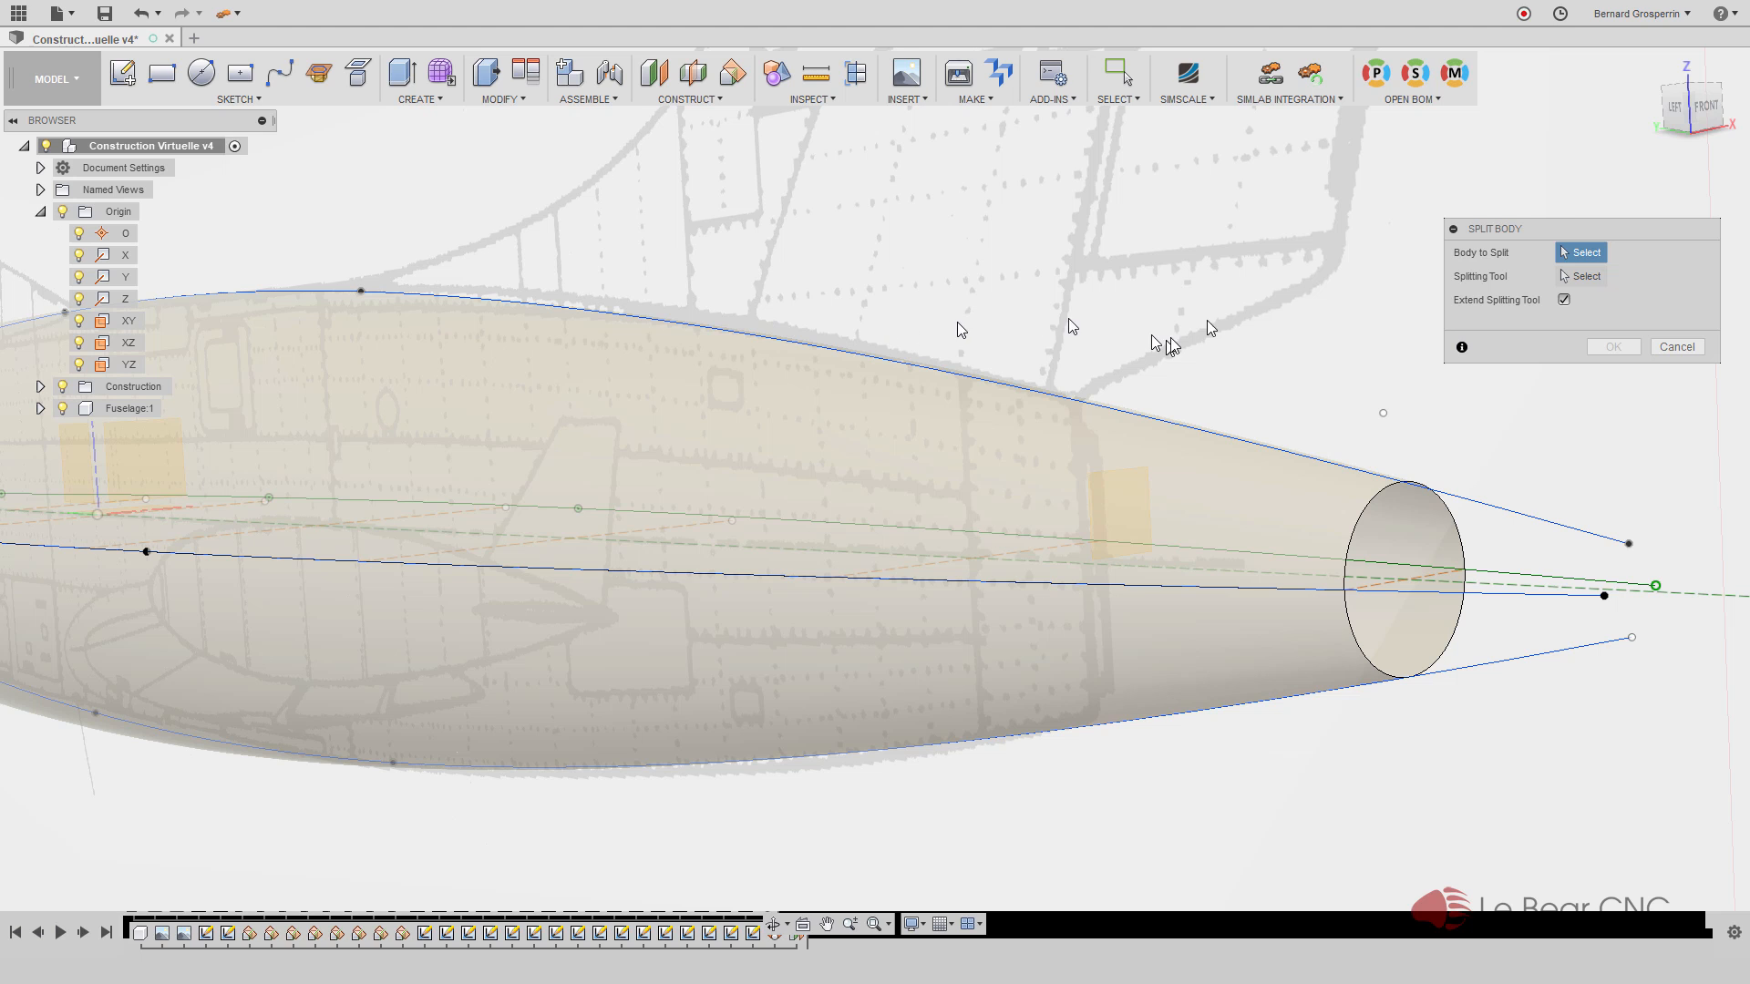
left_click(1677, 347)
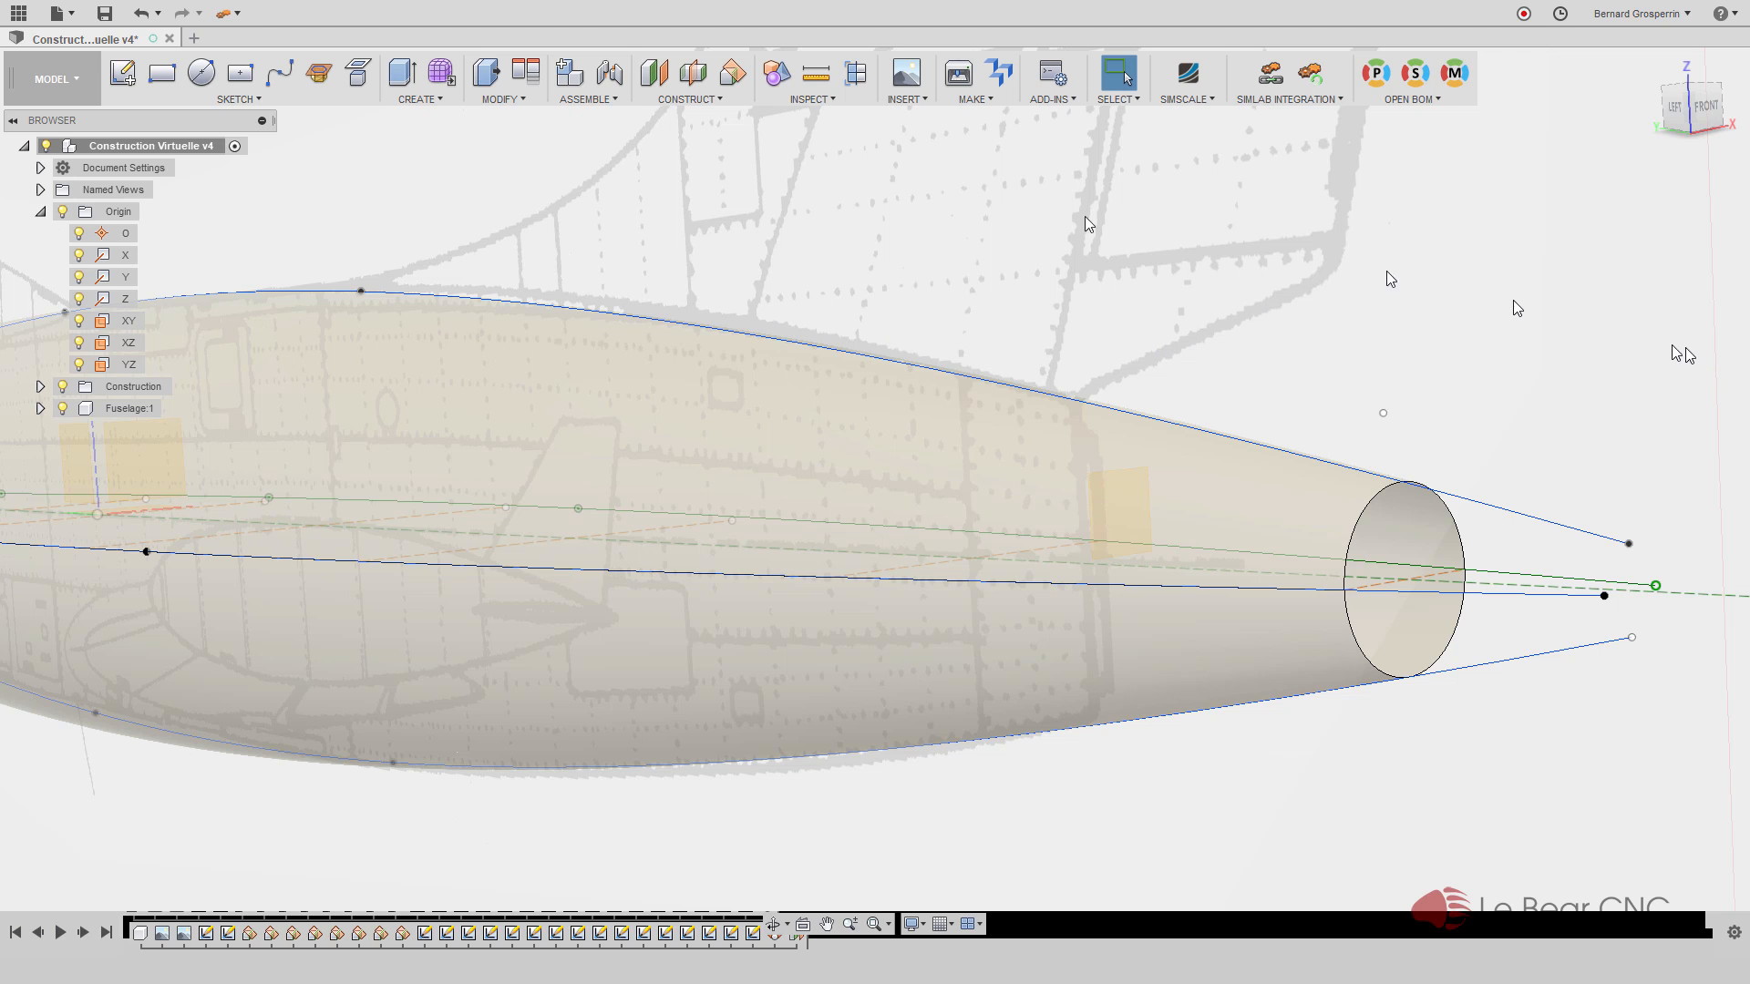
Split the fuselage face with the new offset plane and delete the tail section behind the cut
left_click(534, 98)
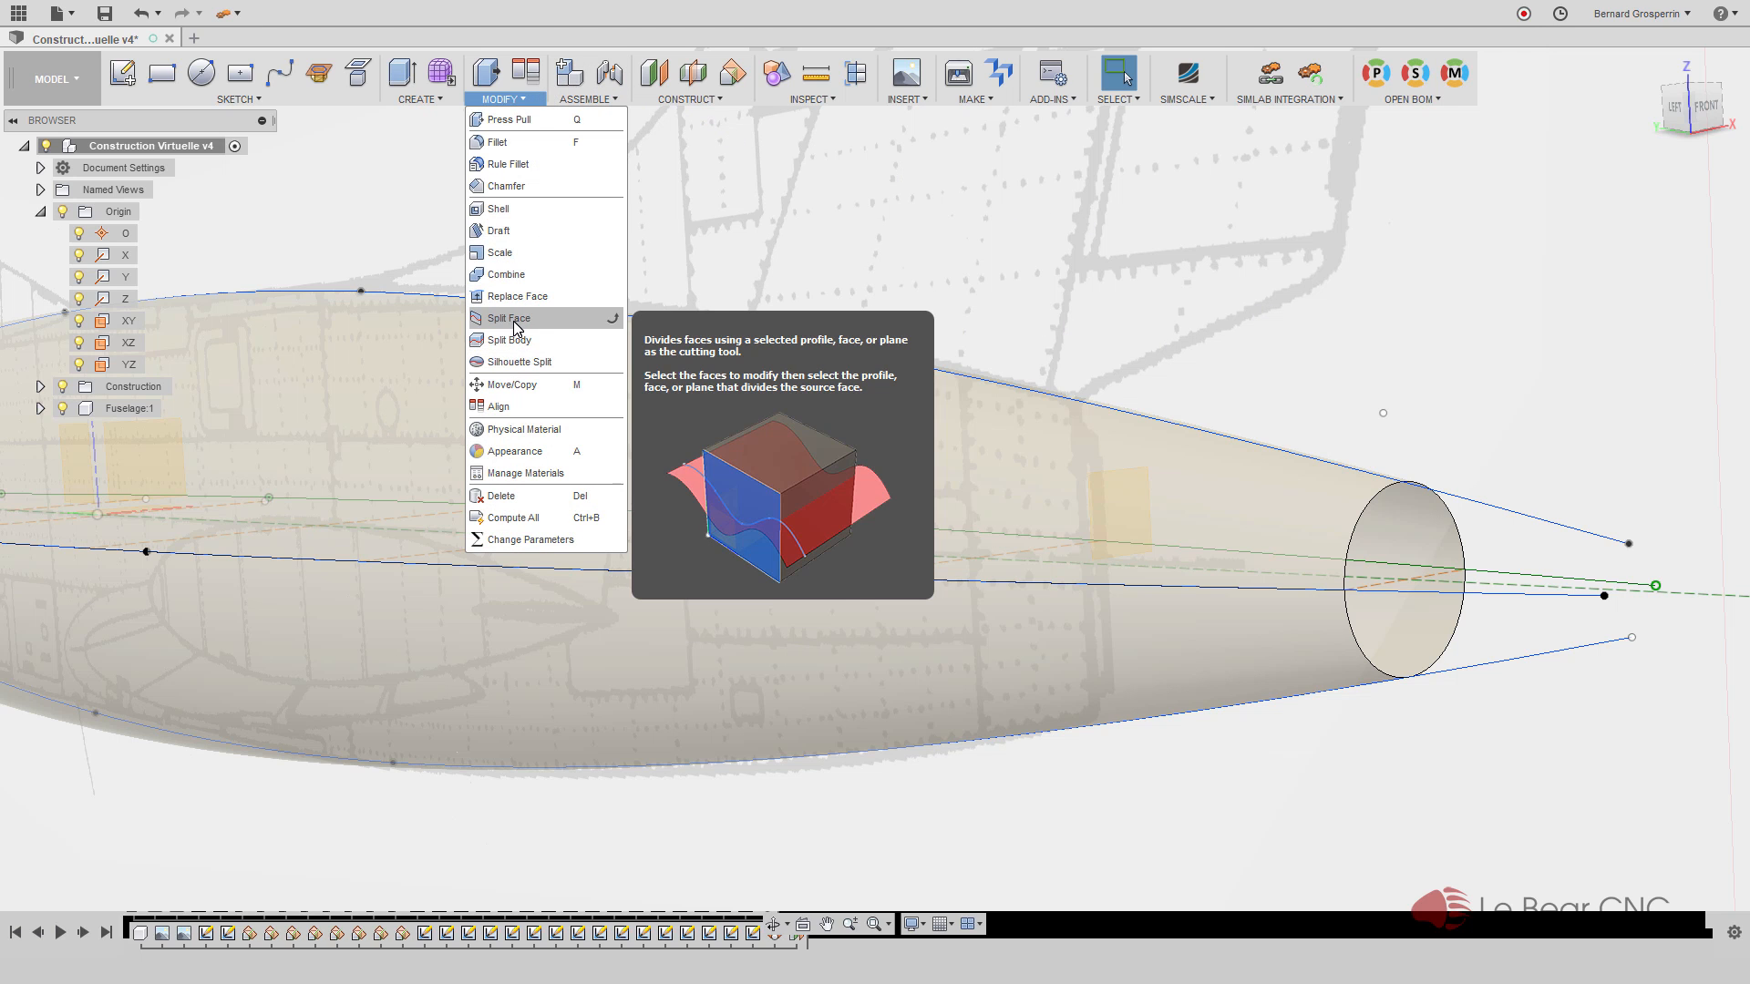
left_click(514, 320)
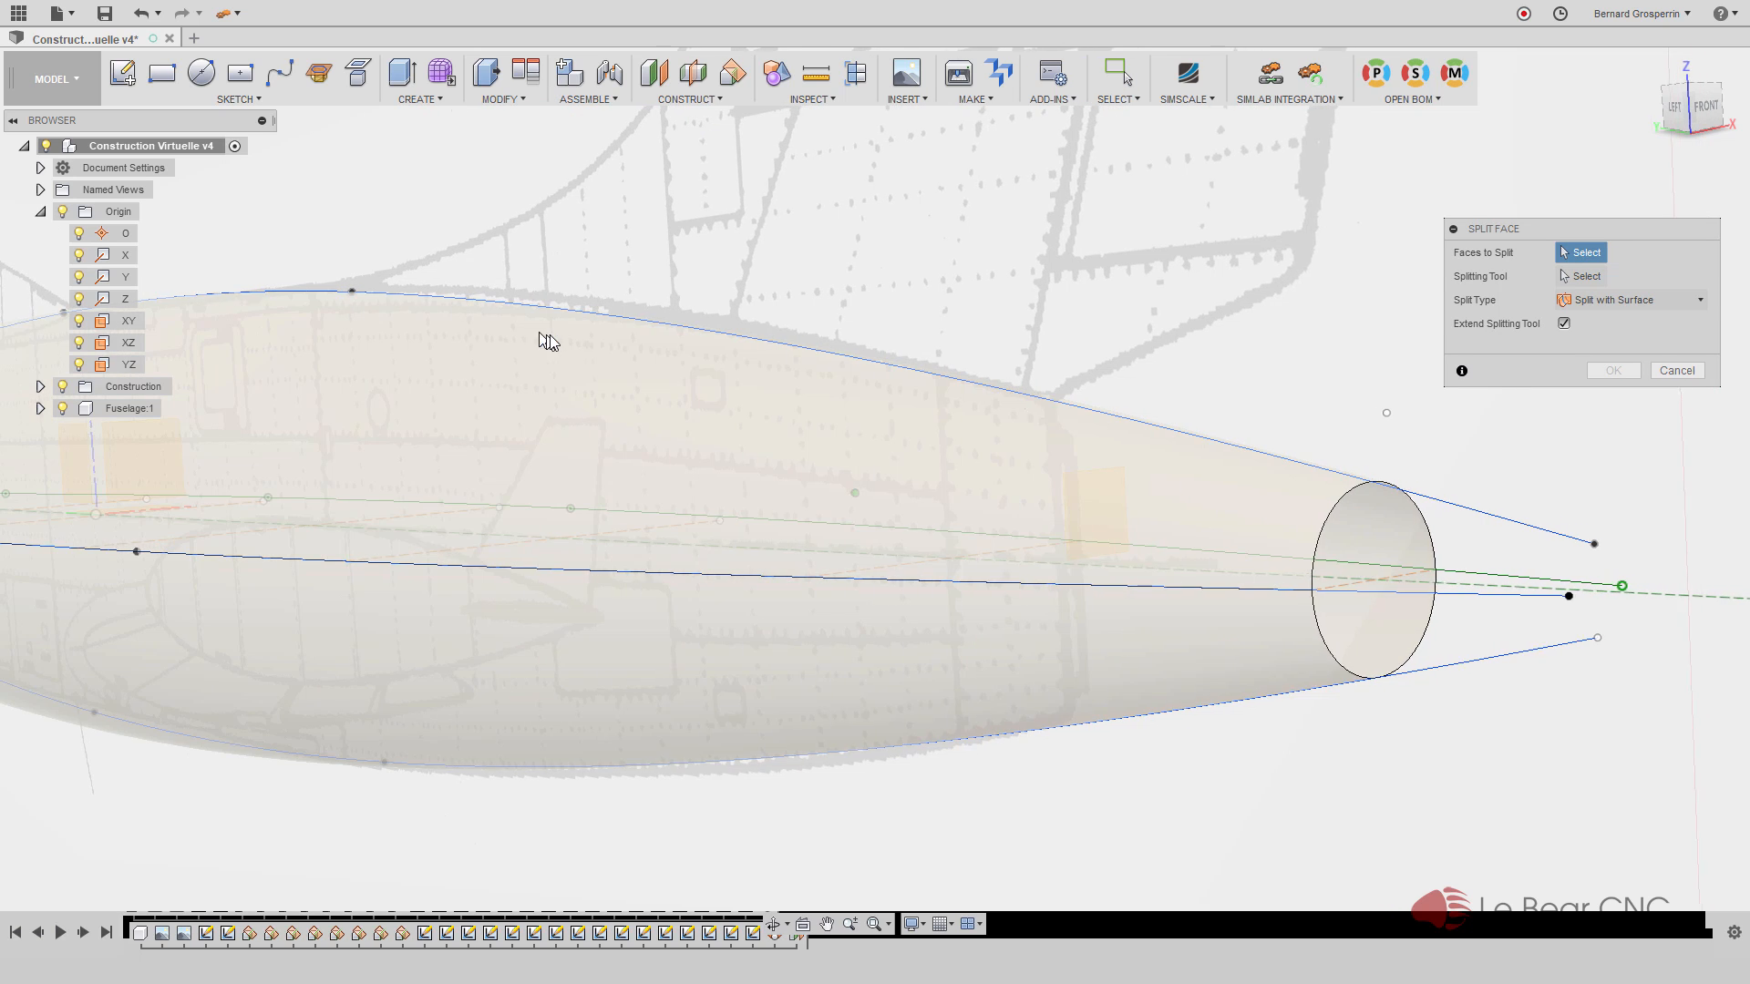
left_click(1213, 537)
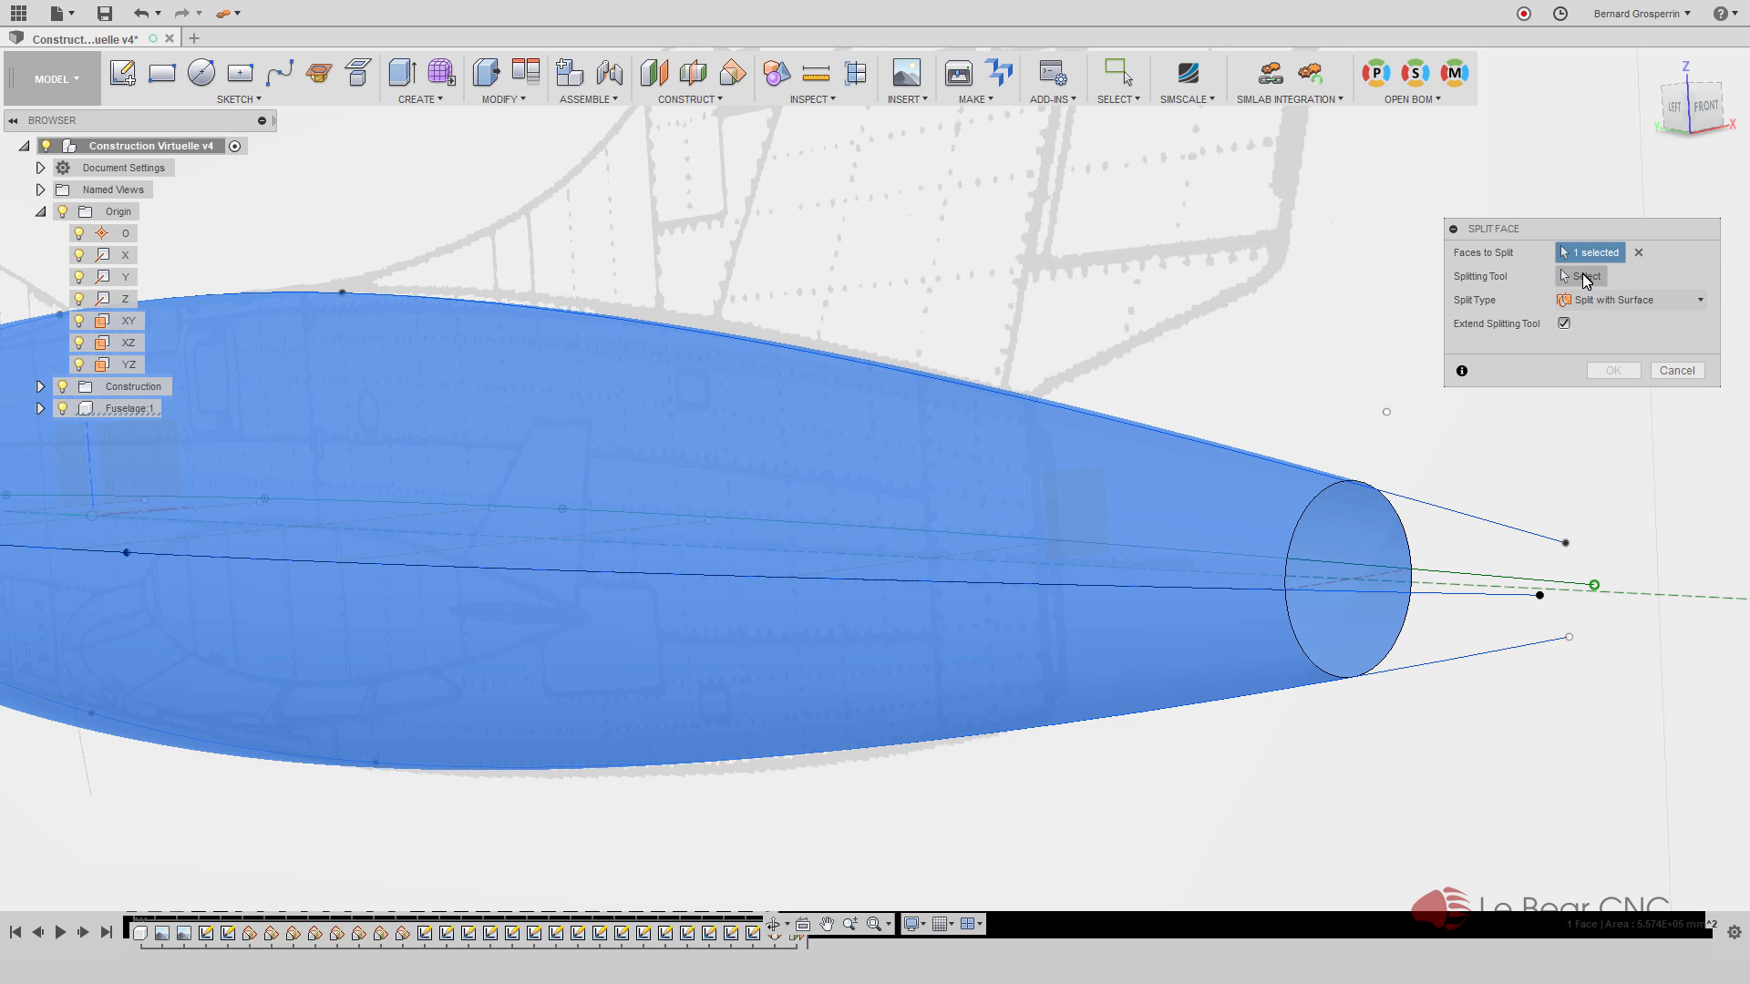
left_click(1586, 277)
middle_click_drag(1429, 332, 1125, 547, "shift")
left_click(1101, 546)
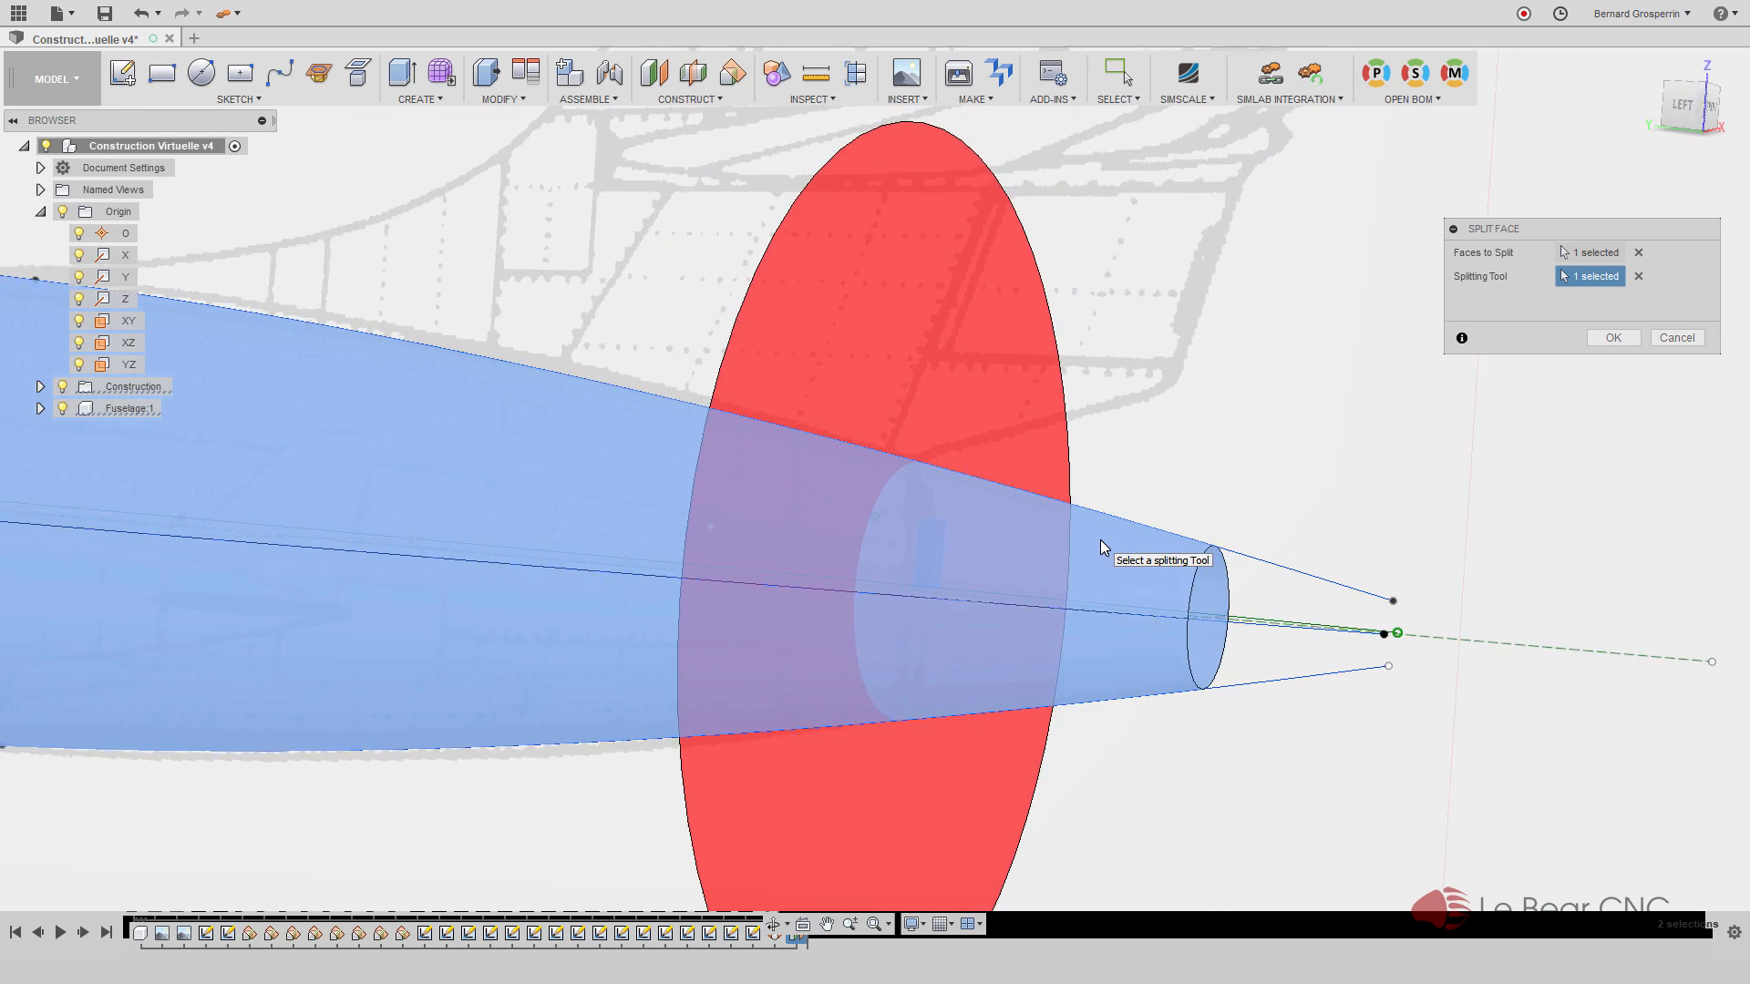
middle_click_drag(1101, 547, 1205, 445, "shift")
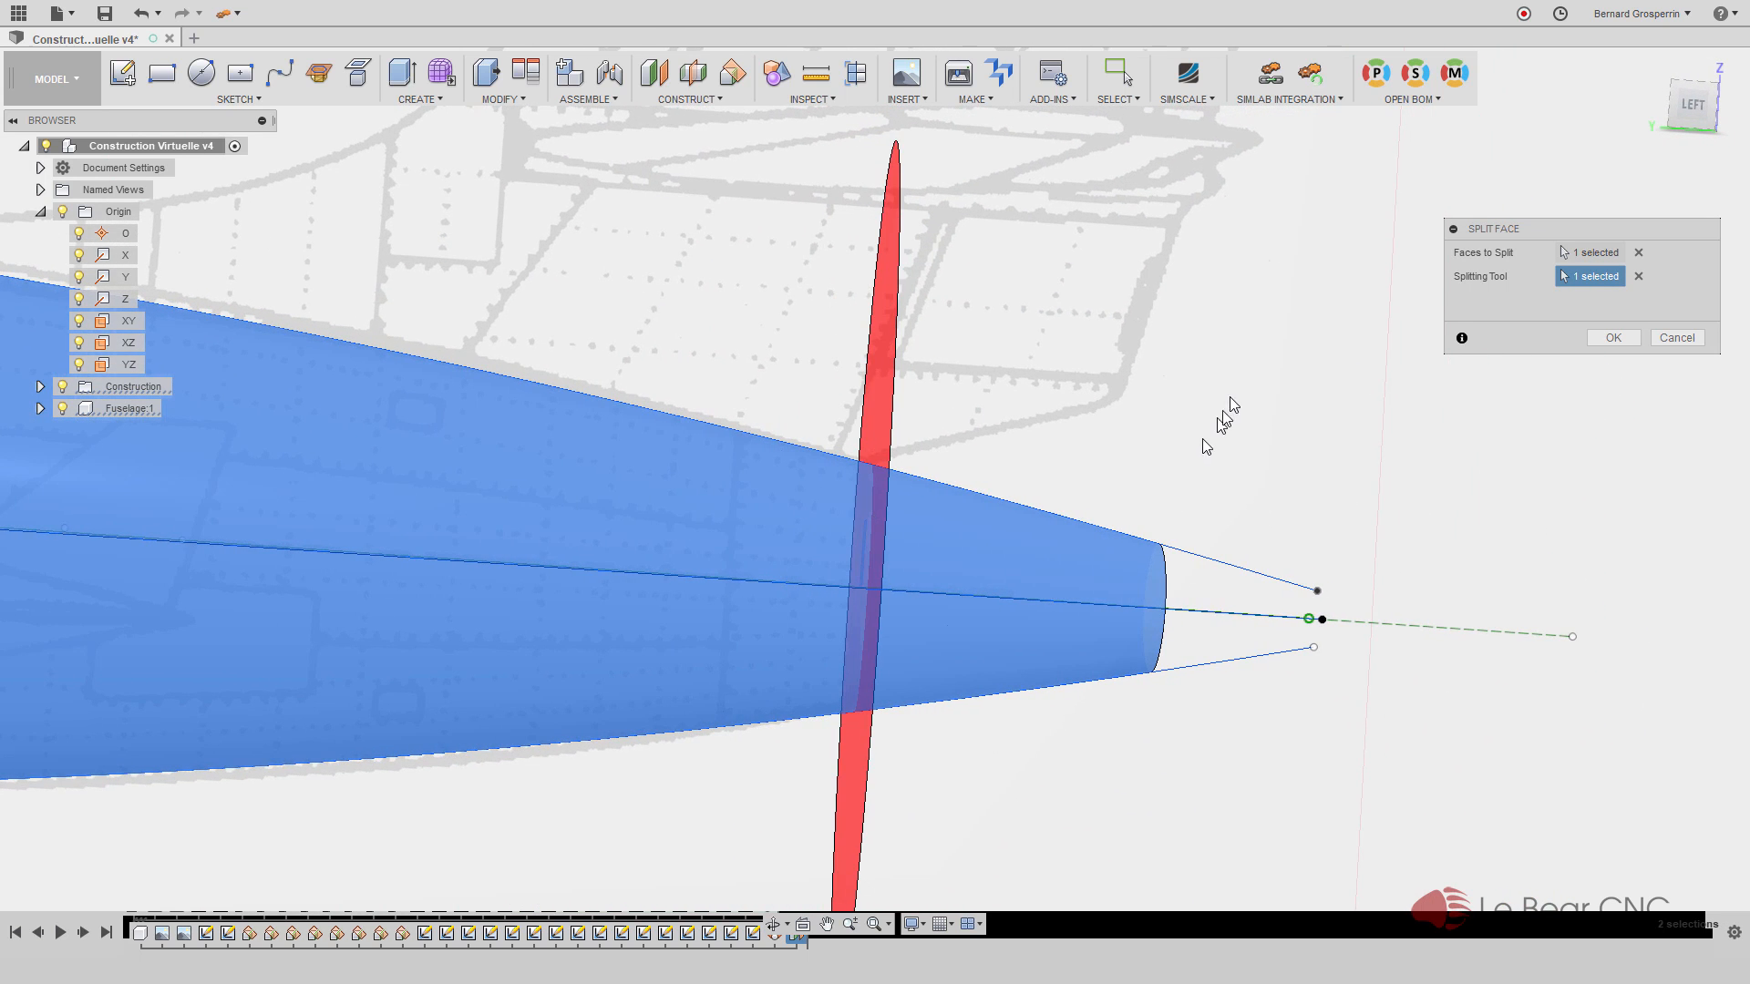
left_click(1611, 338)
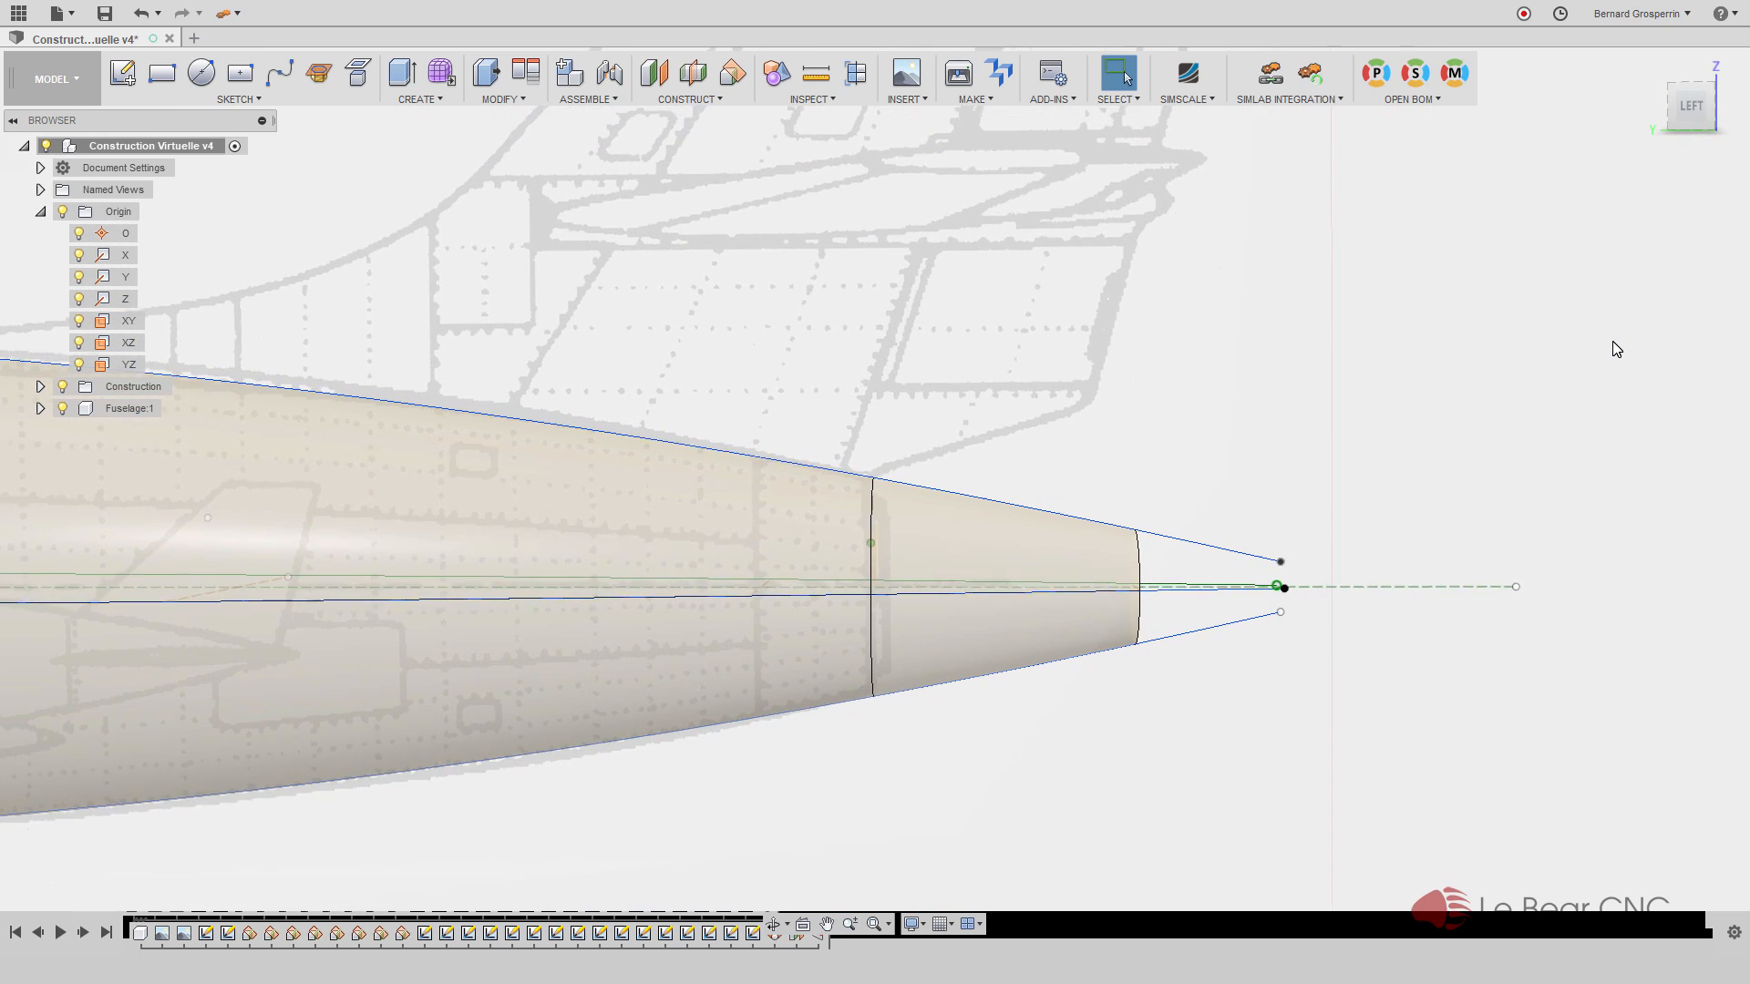
left_click(1081, 558)
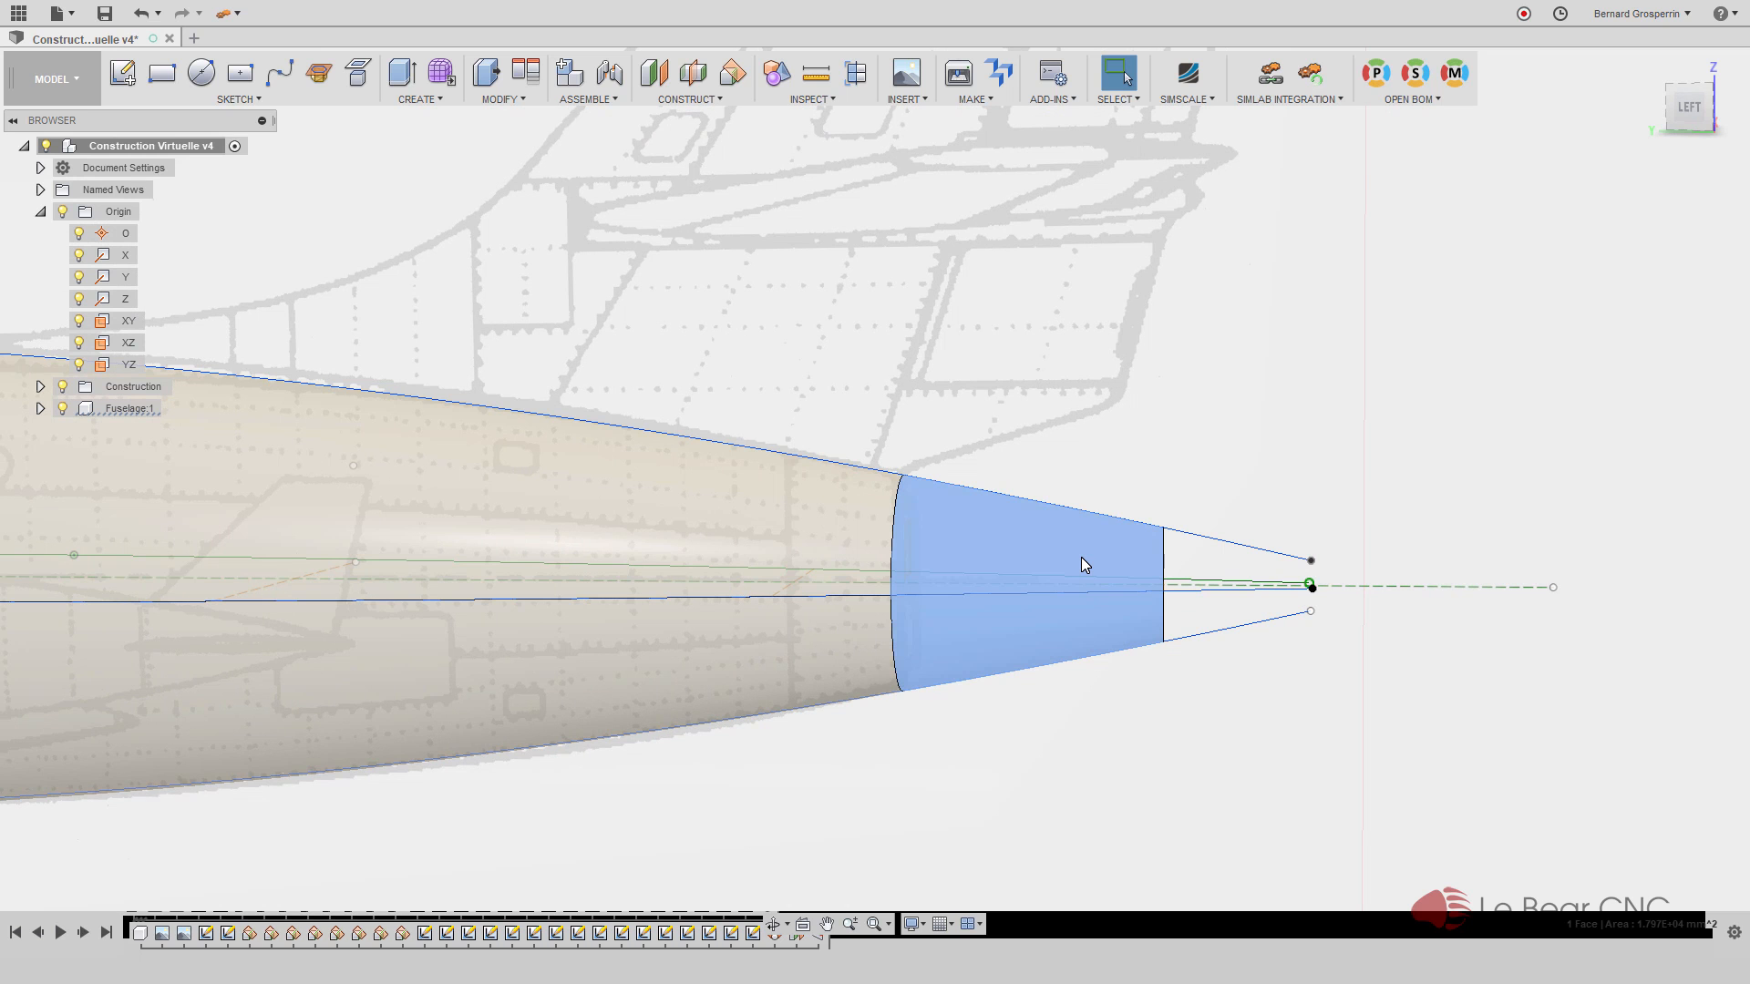
key("Delete")
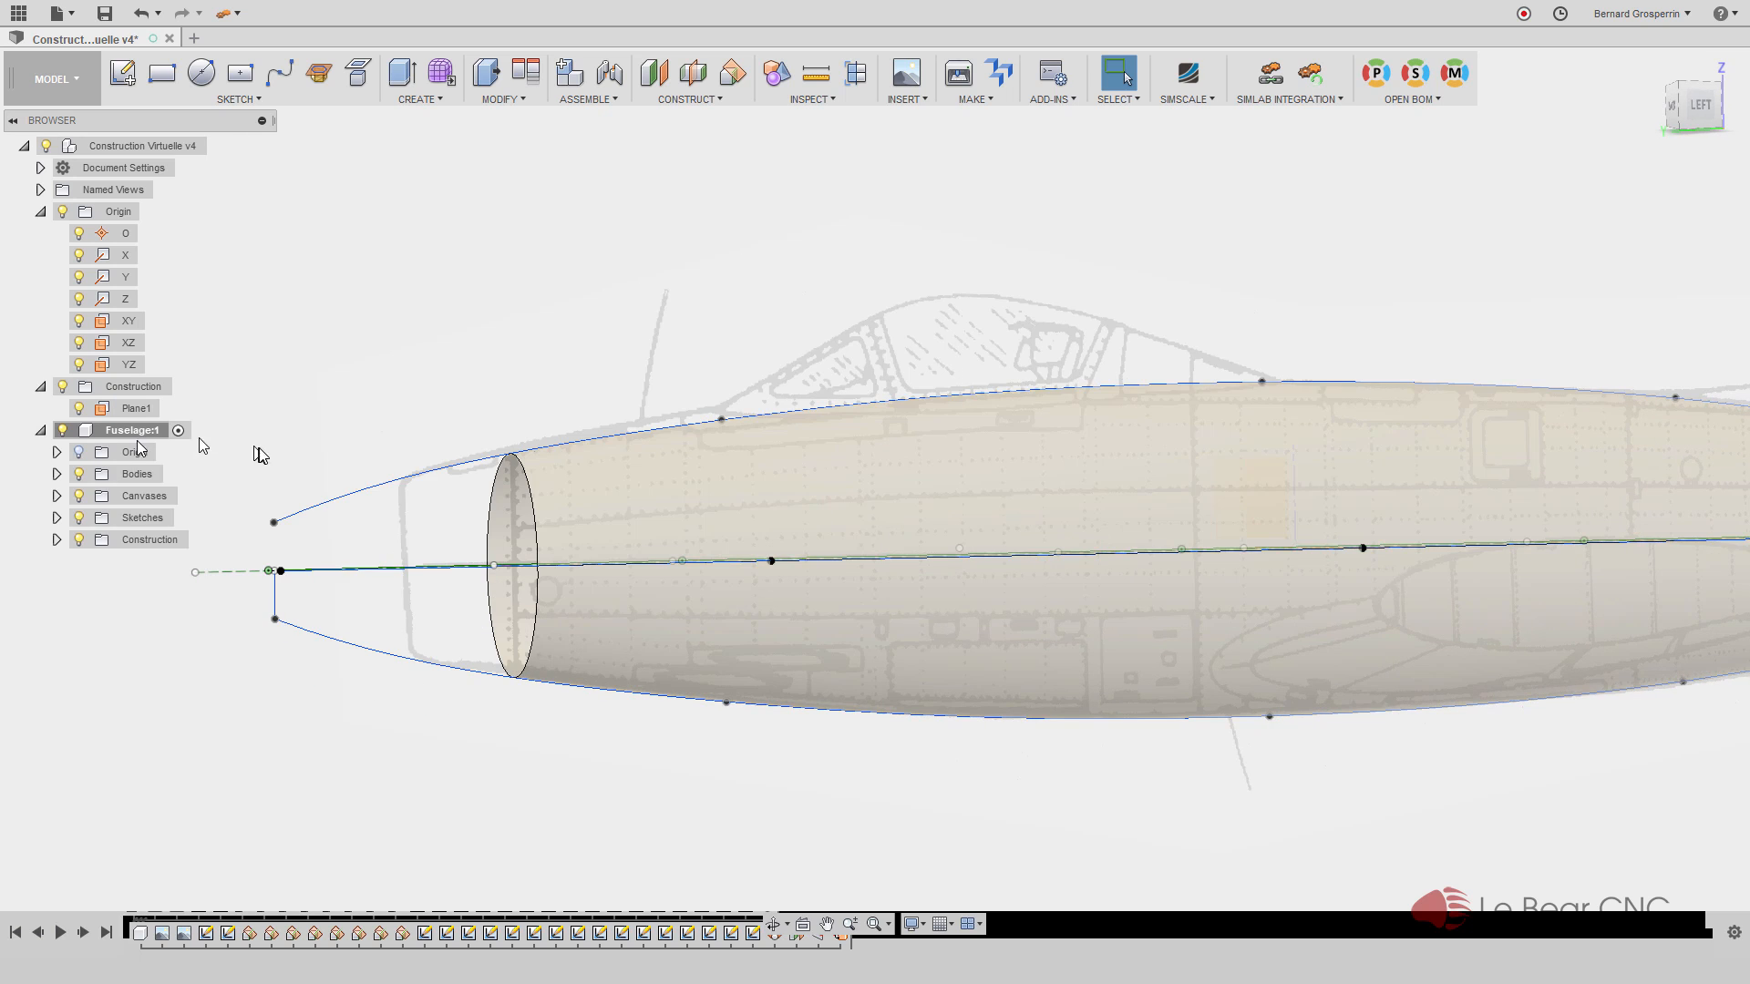
Show the Profil Droit sketch of the Fuselage component and open it for editing
left_click(57, 519)
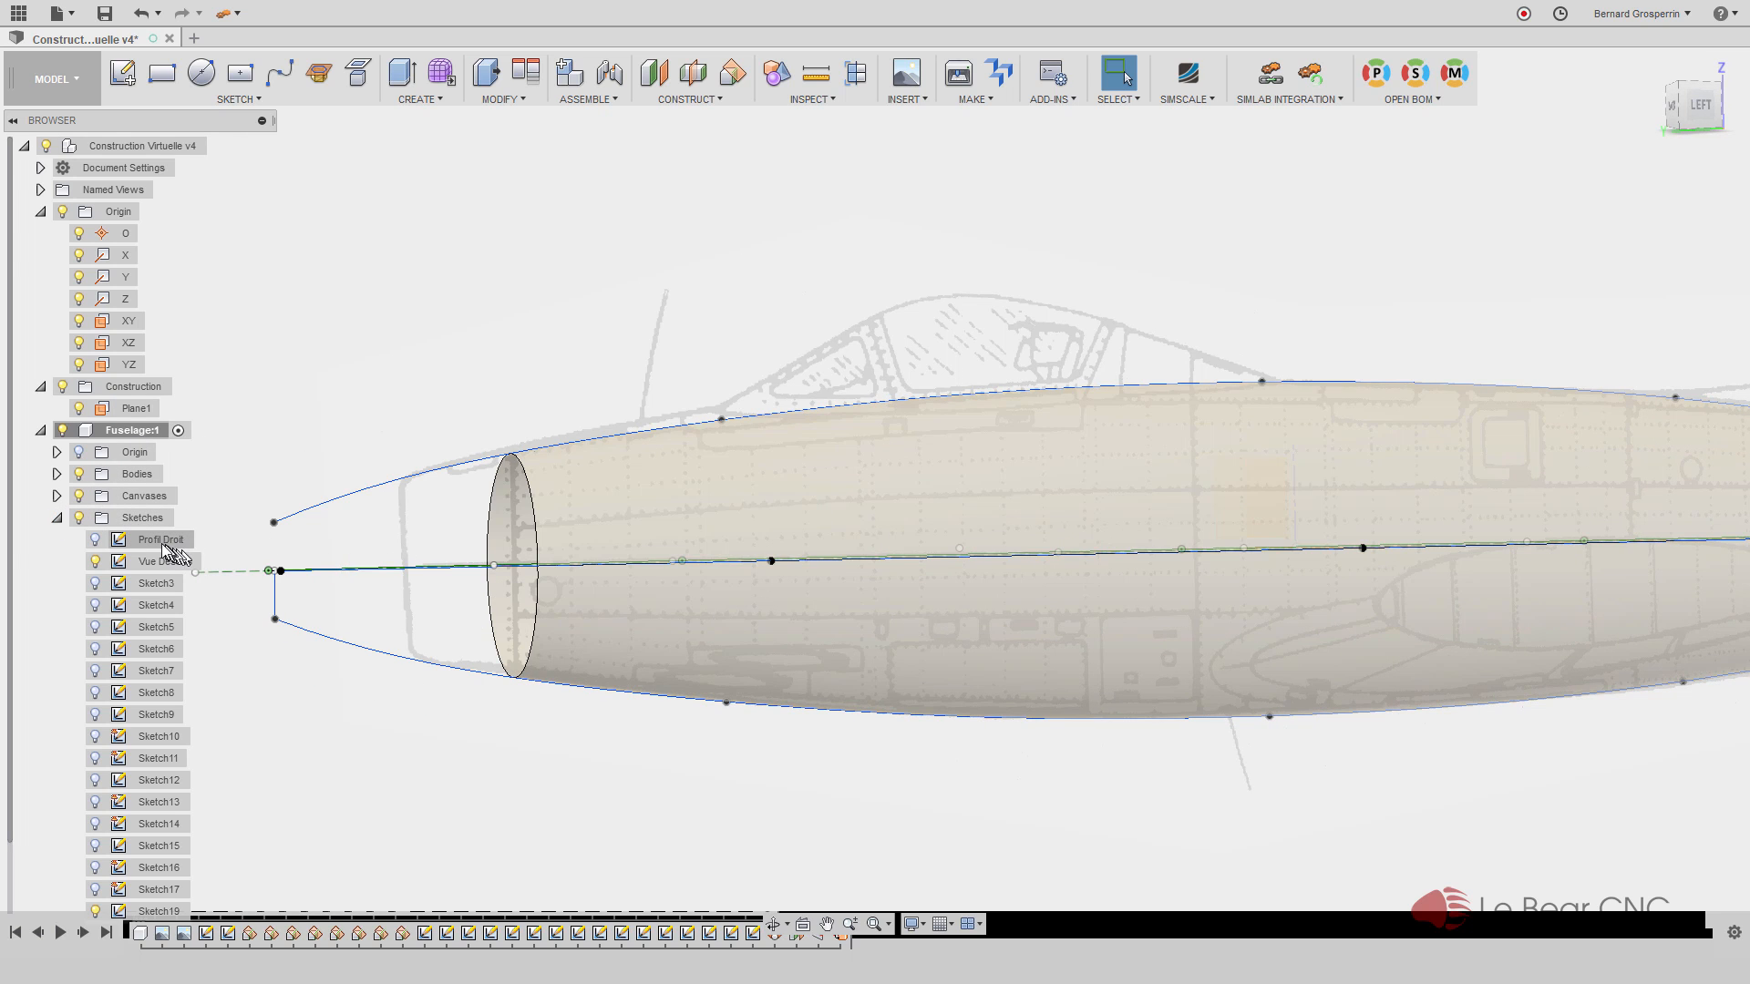
left_click(98, 544)
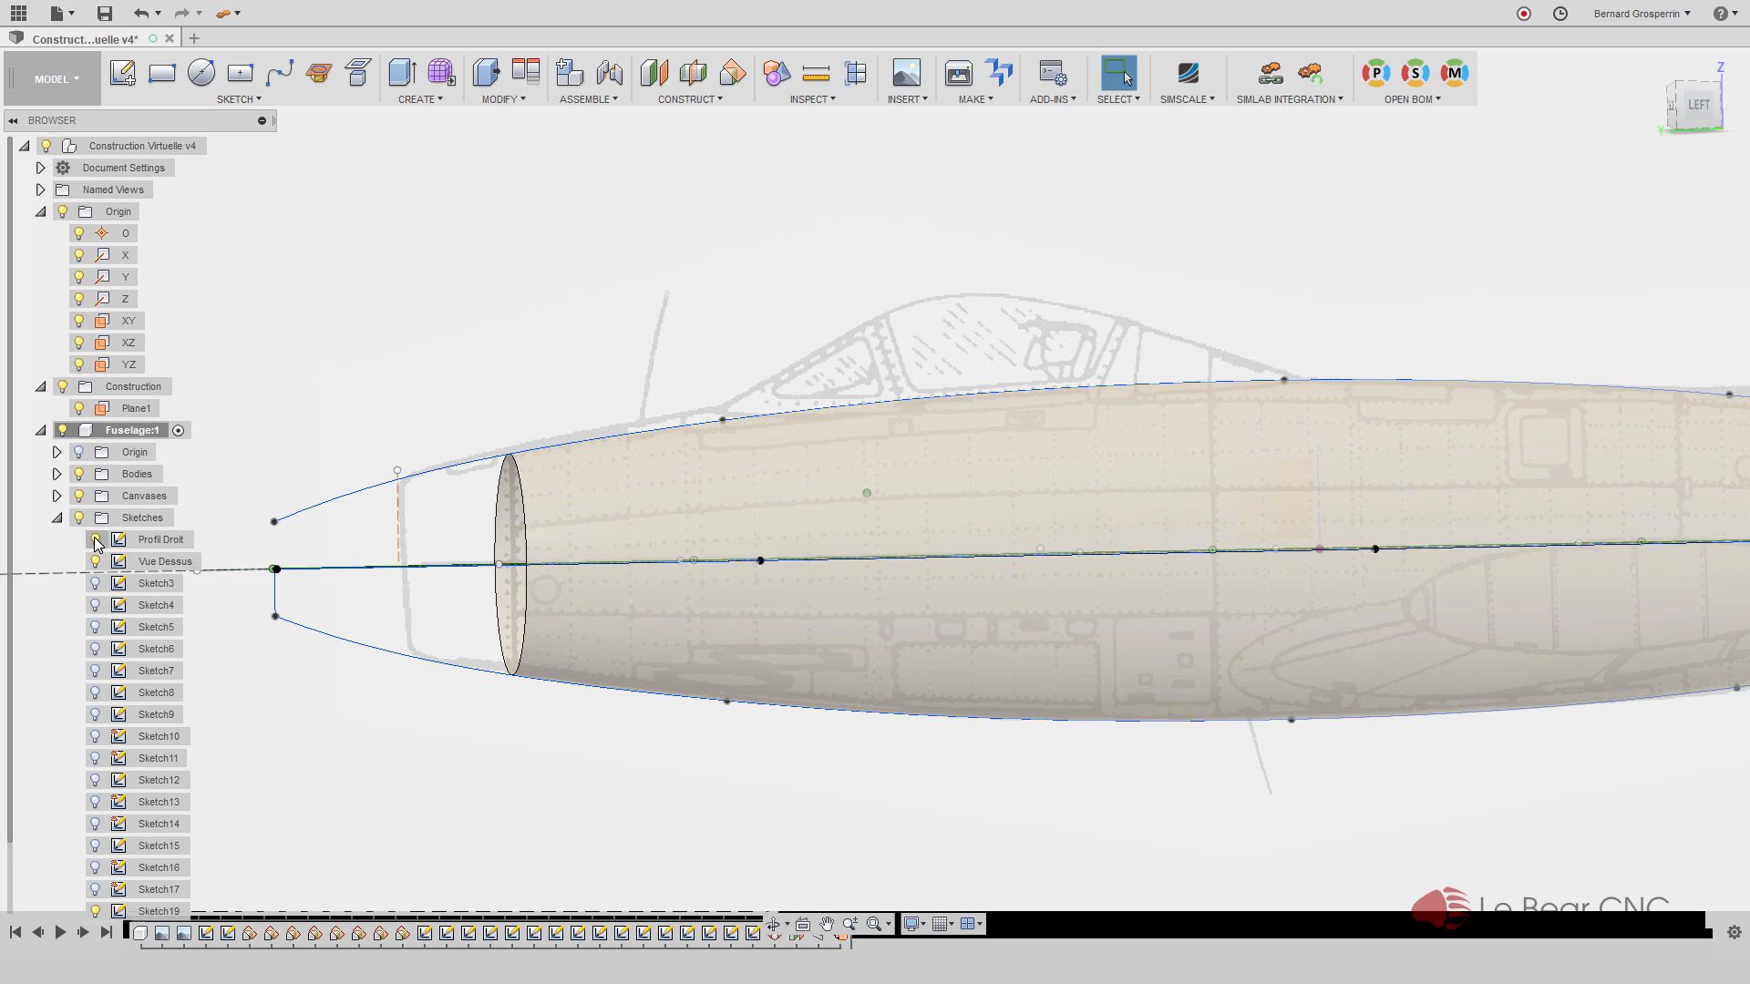
right_click(169, 544)
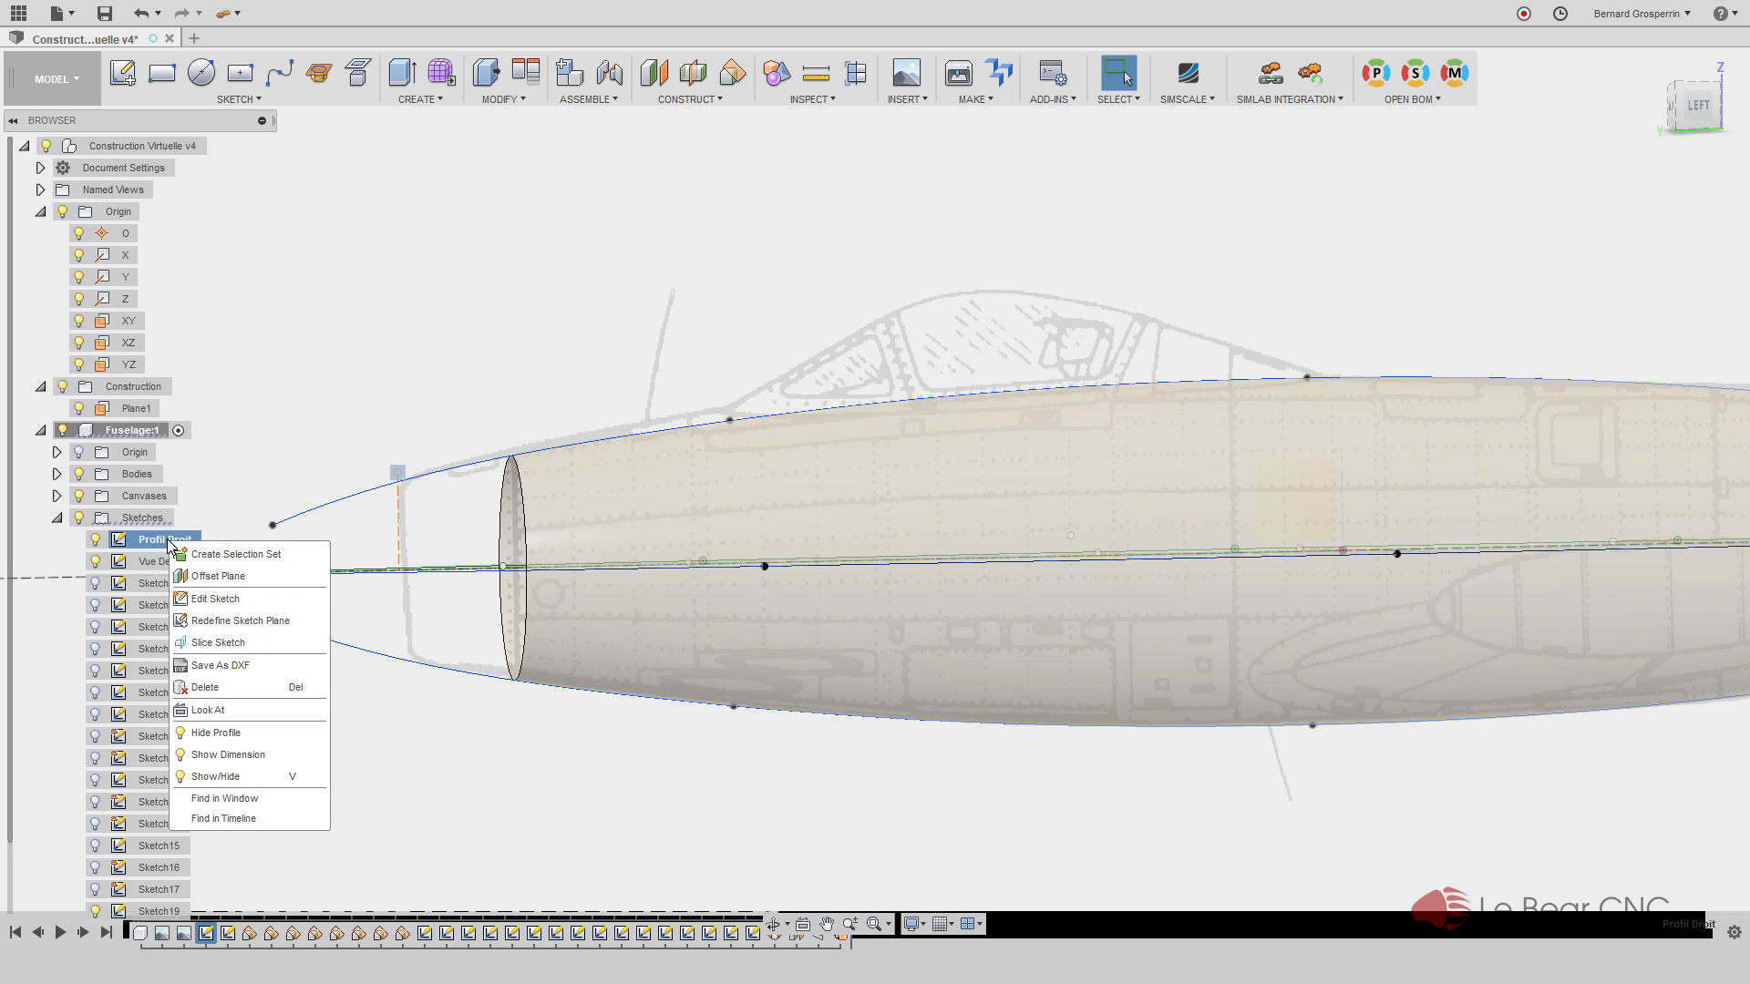
left_click(207, 602)
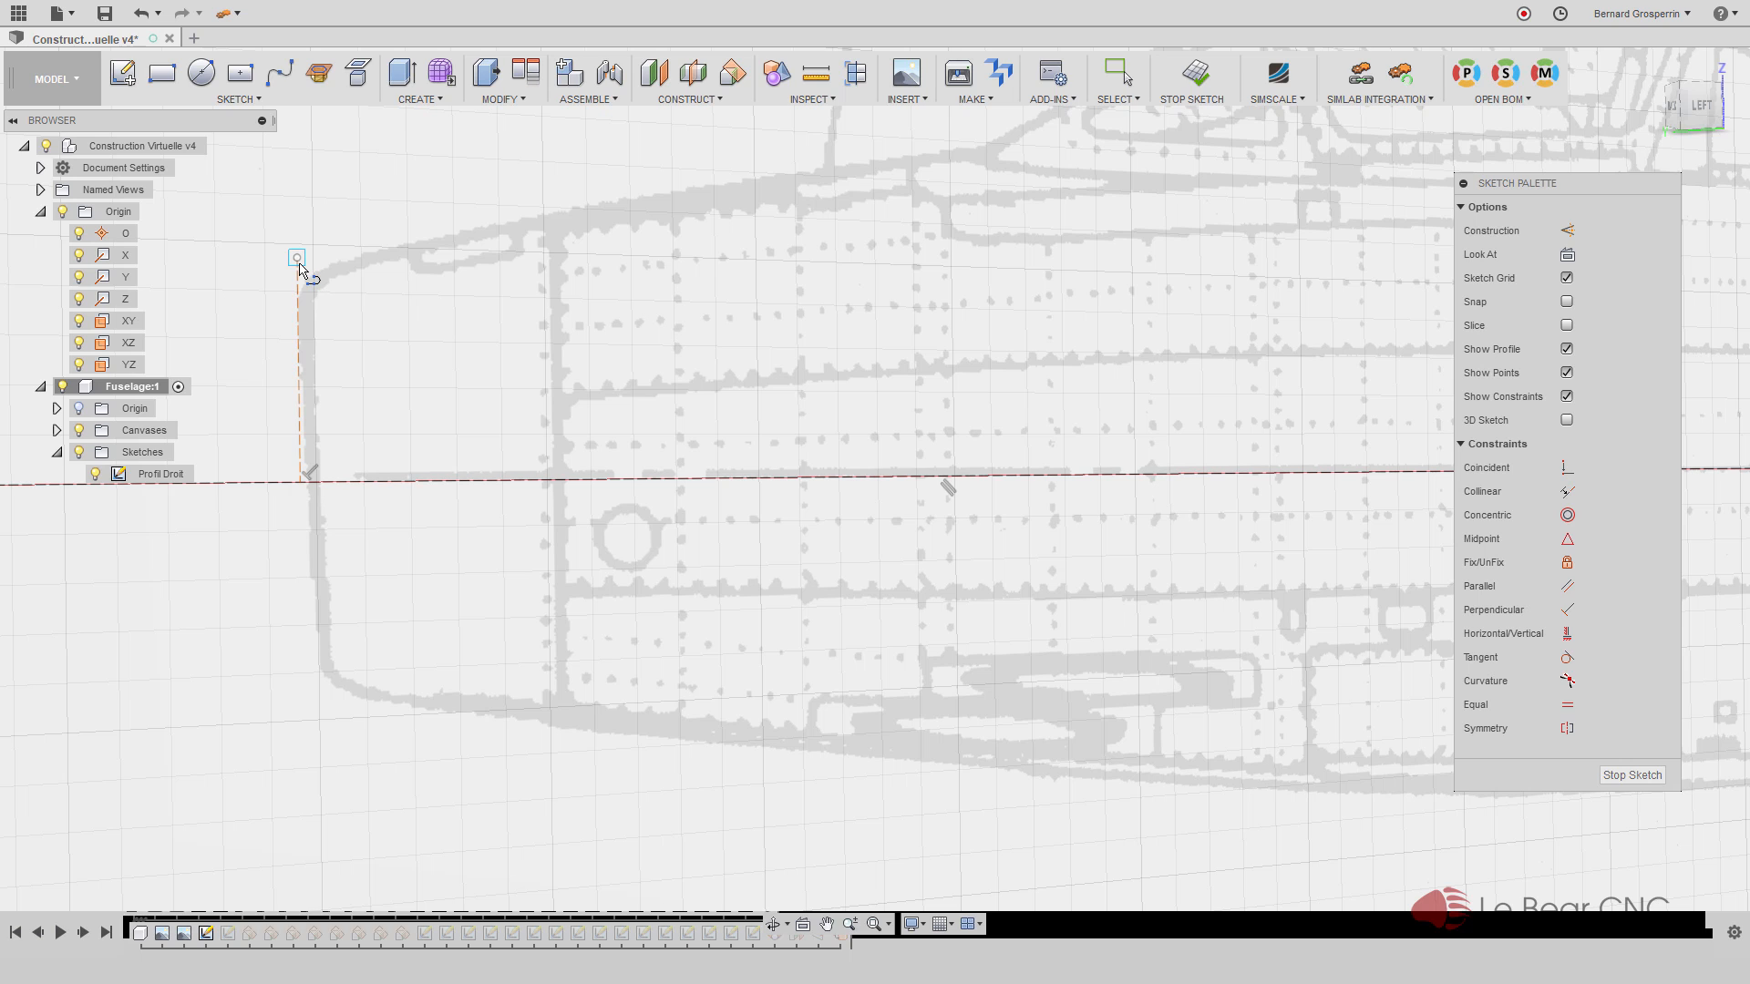
Draw a slanted line along the nose's front edge, from the existing vertical line's upper endpoint to below the lower lip, and make it construction
left_click(299, 264)
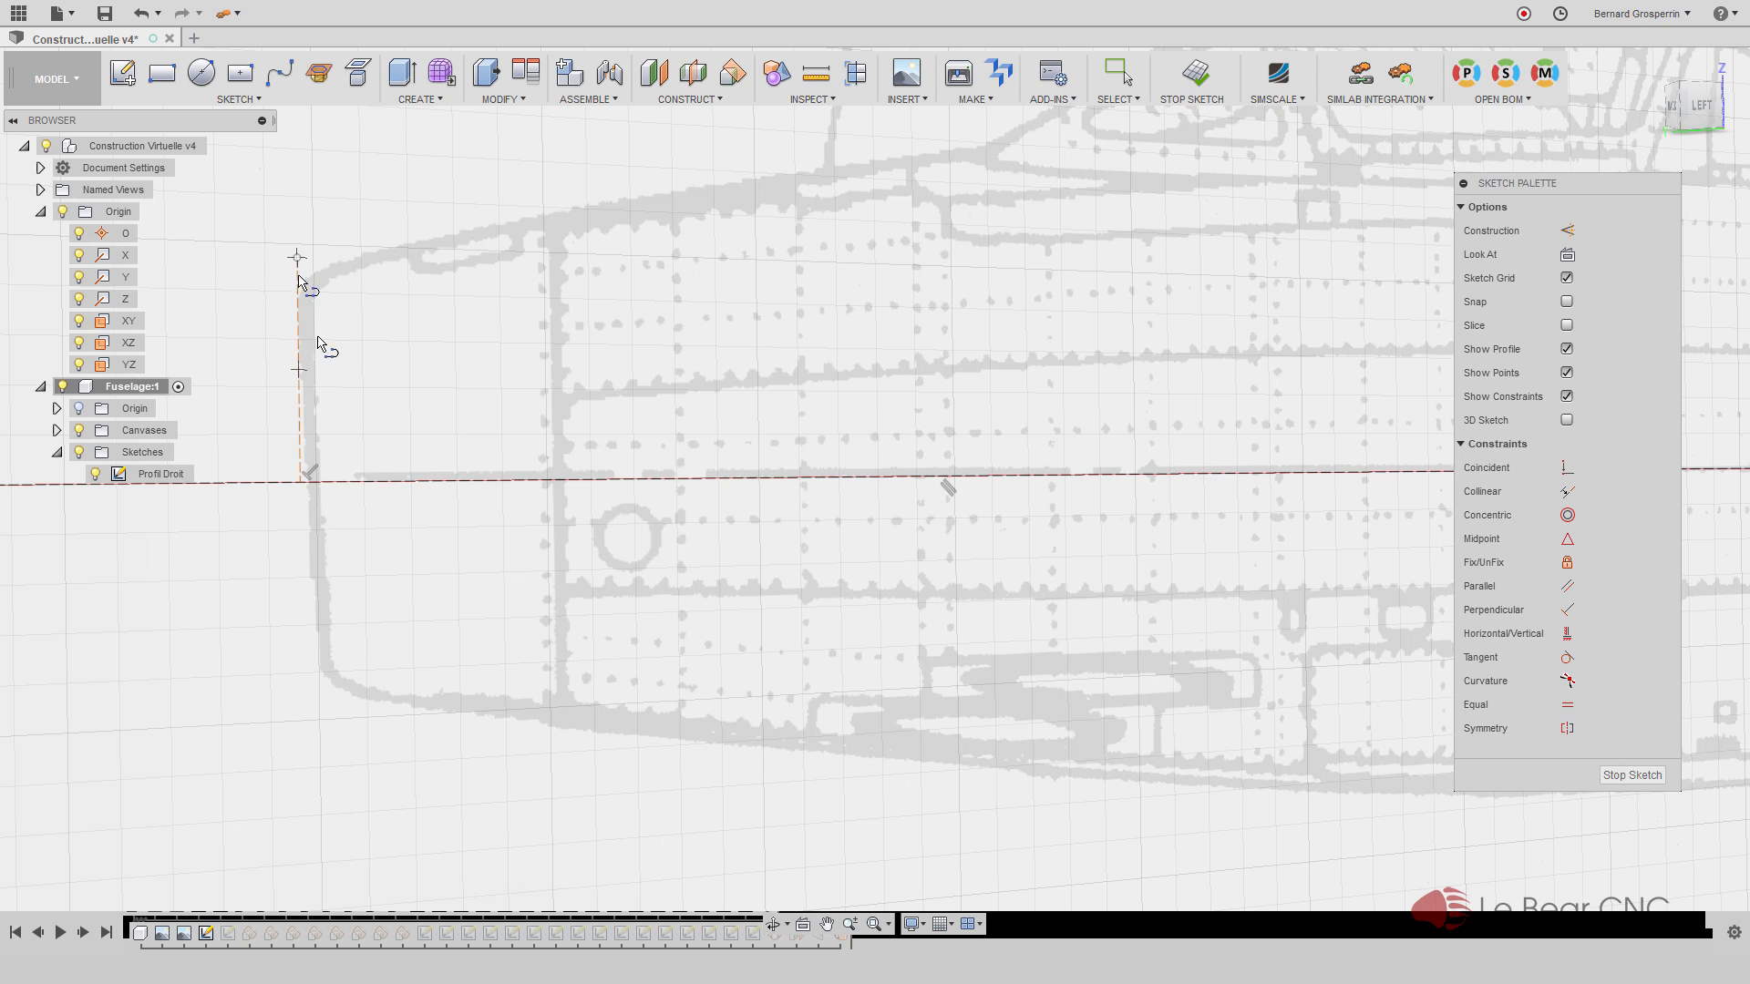
left_click(324, 731)
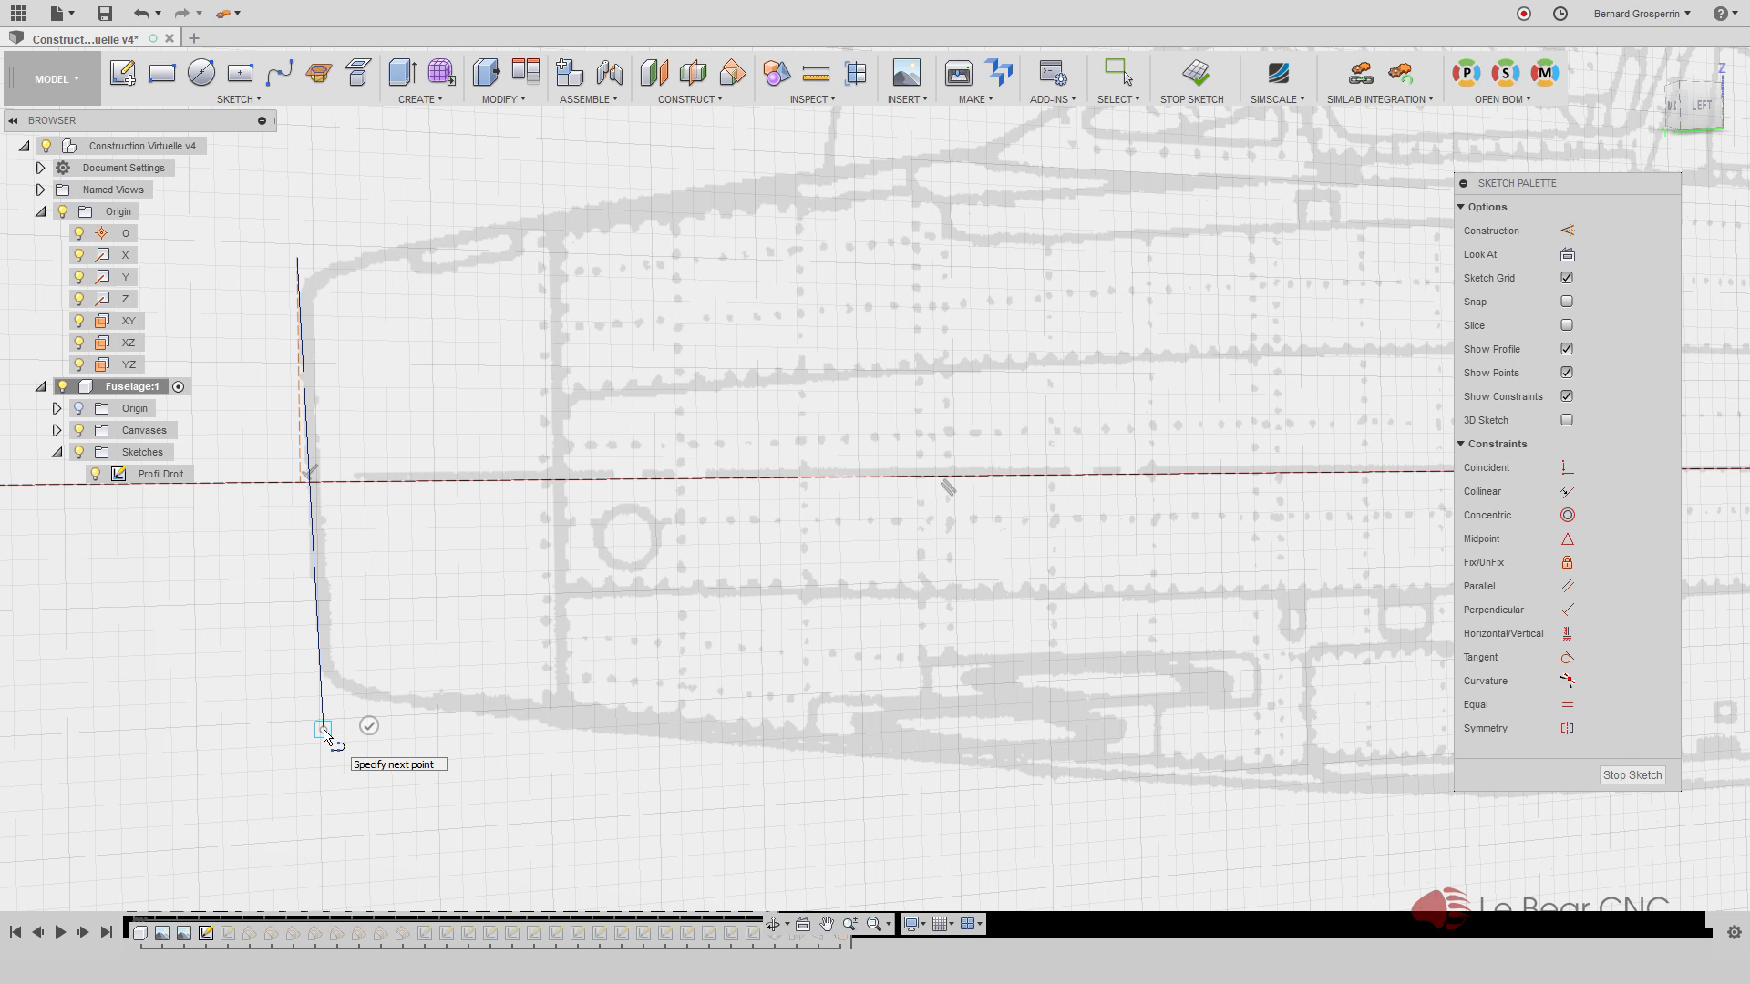
left_click(368, 726)
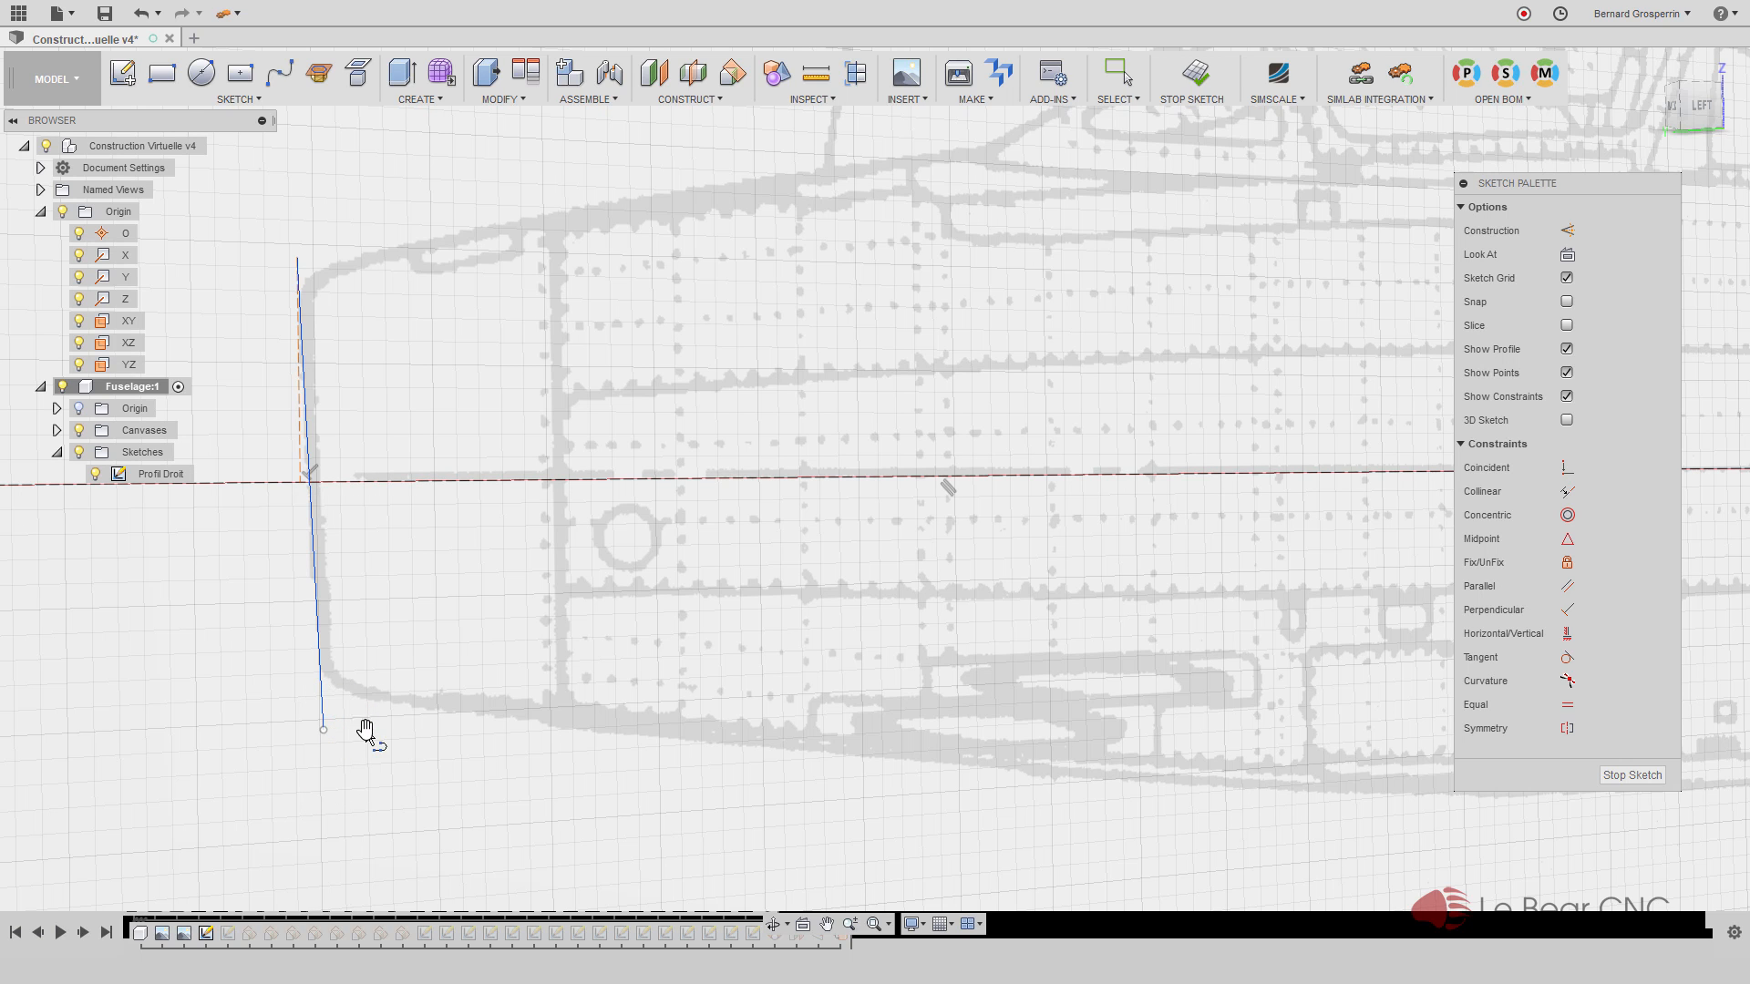
key("Escape")
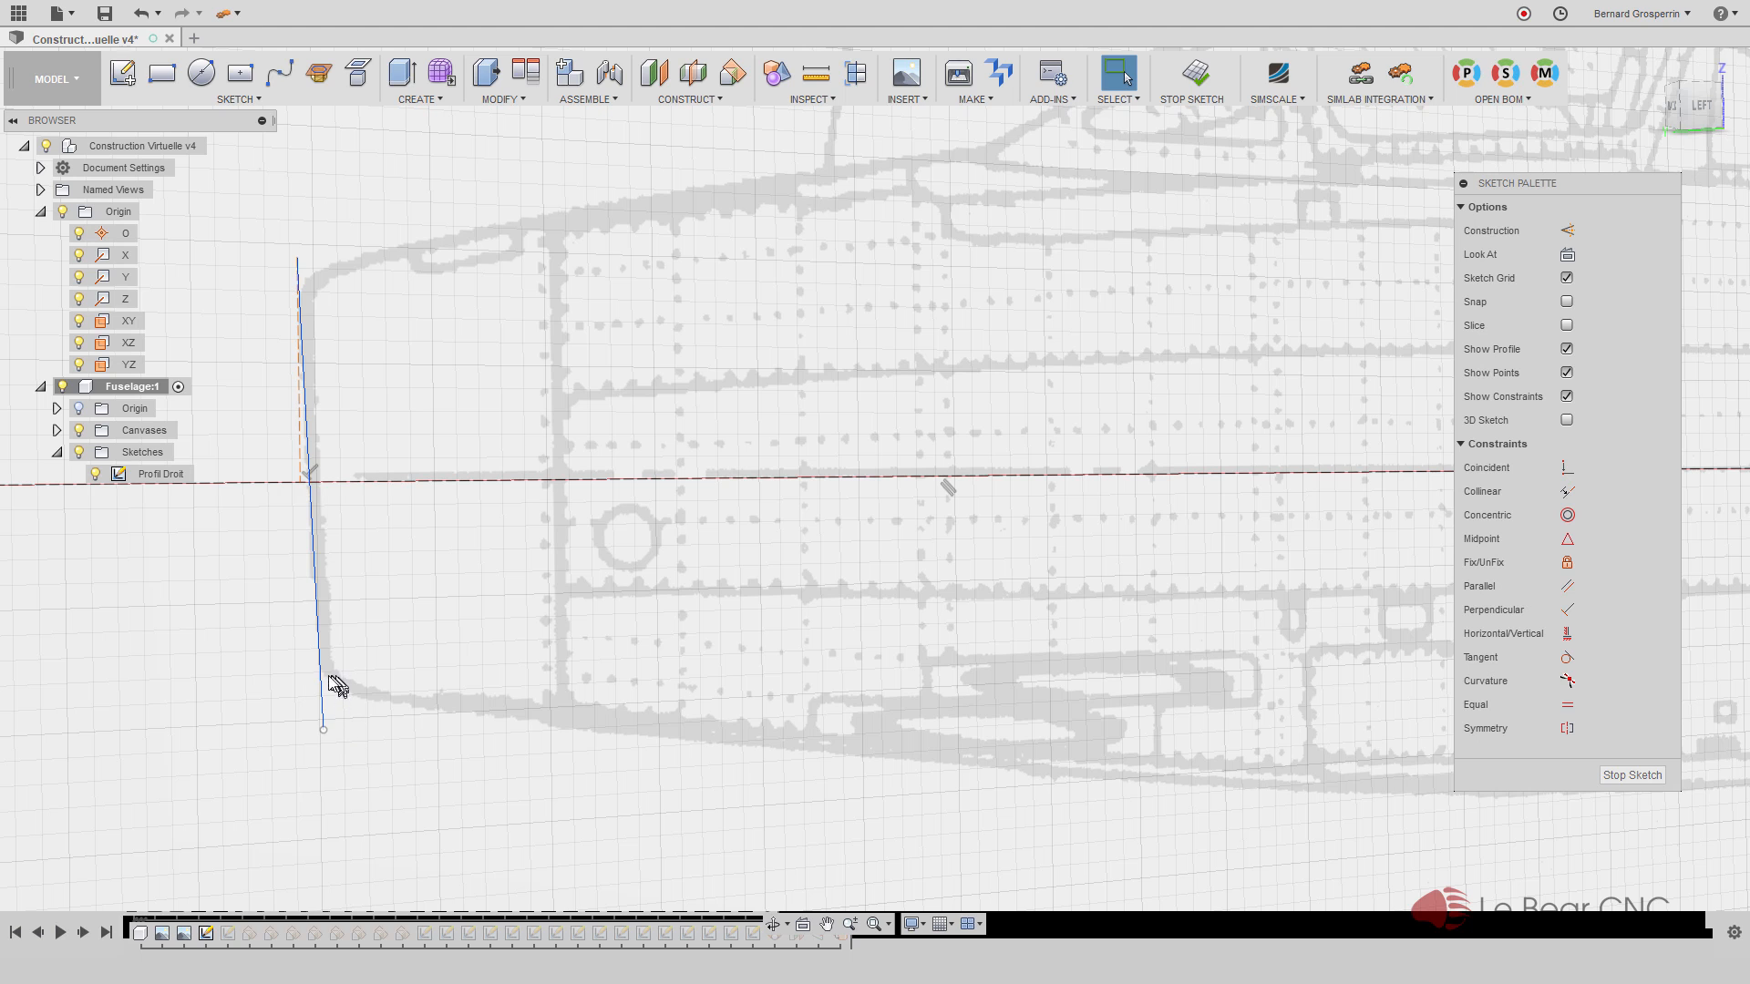
left_click(319, 677)
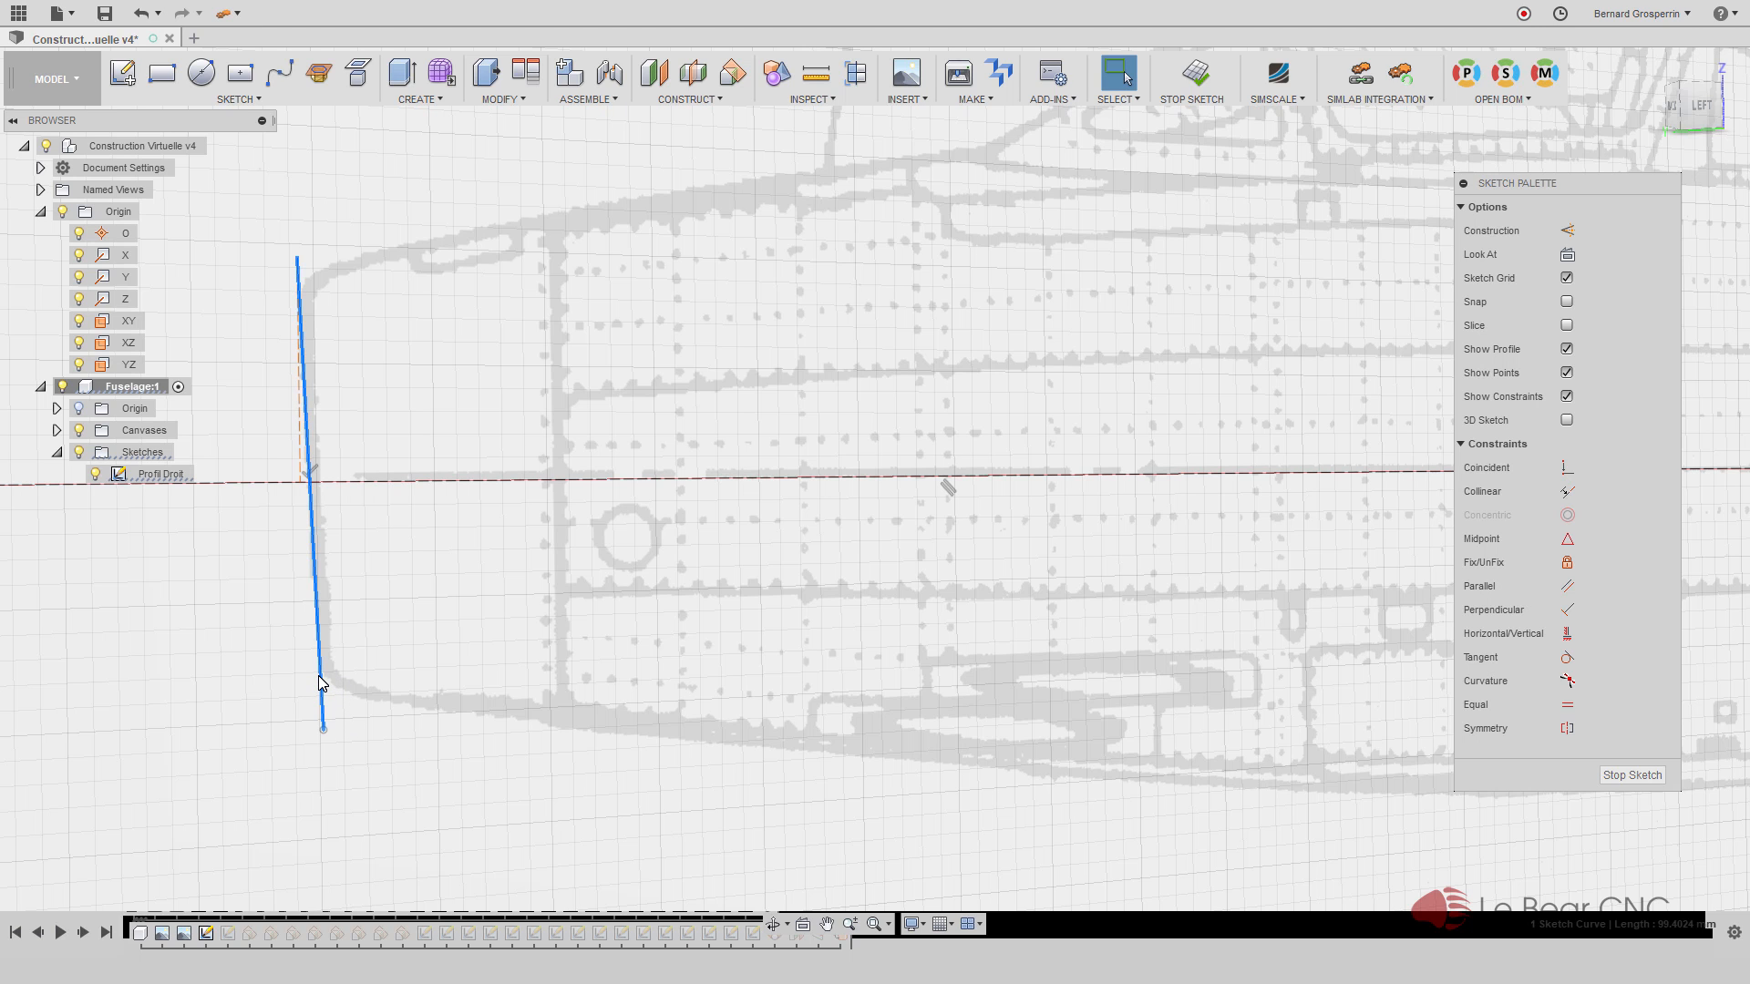
key("x")
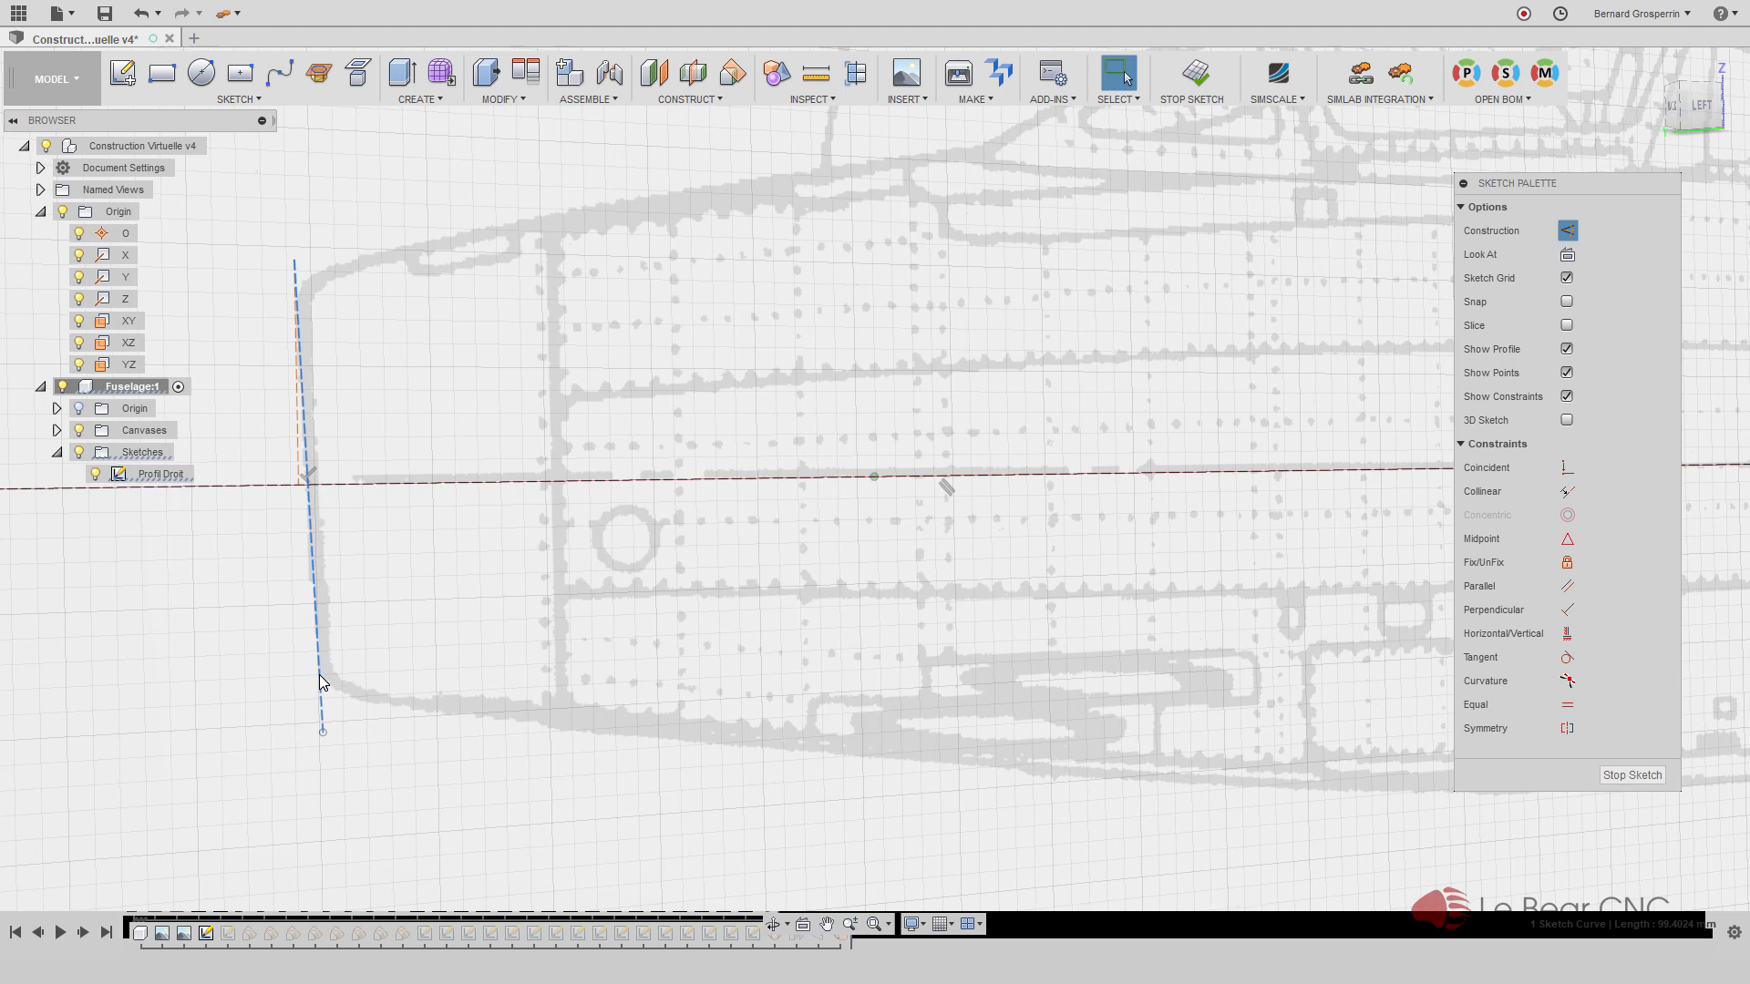
Create a plane at an angle of 0 degrees along the slanted construction line at the nose's front edge
key("Escape")
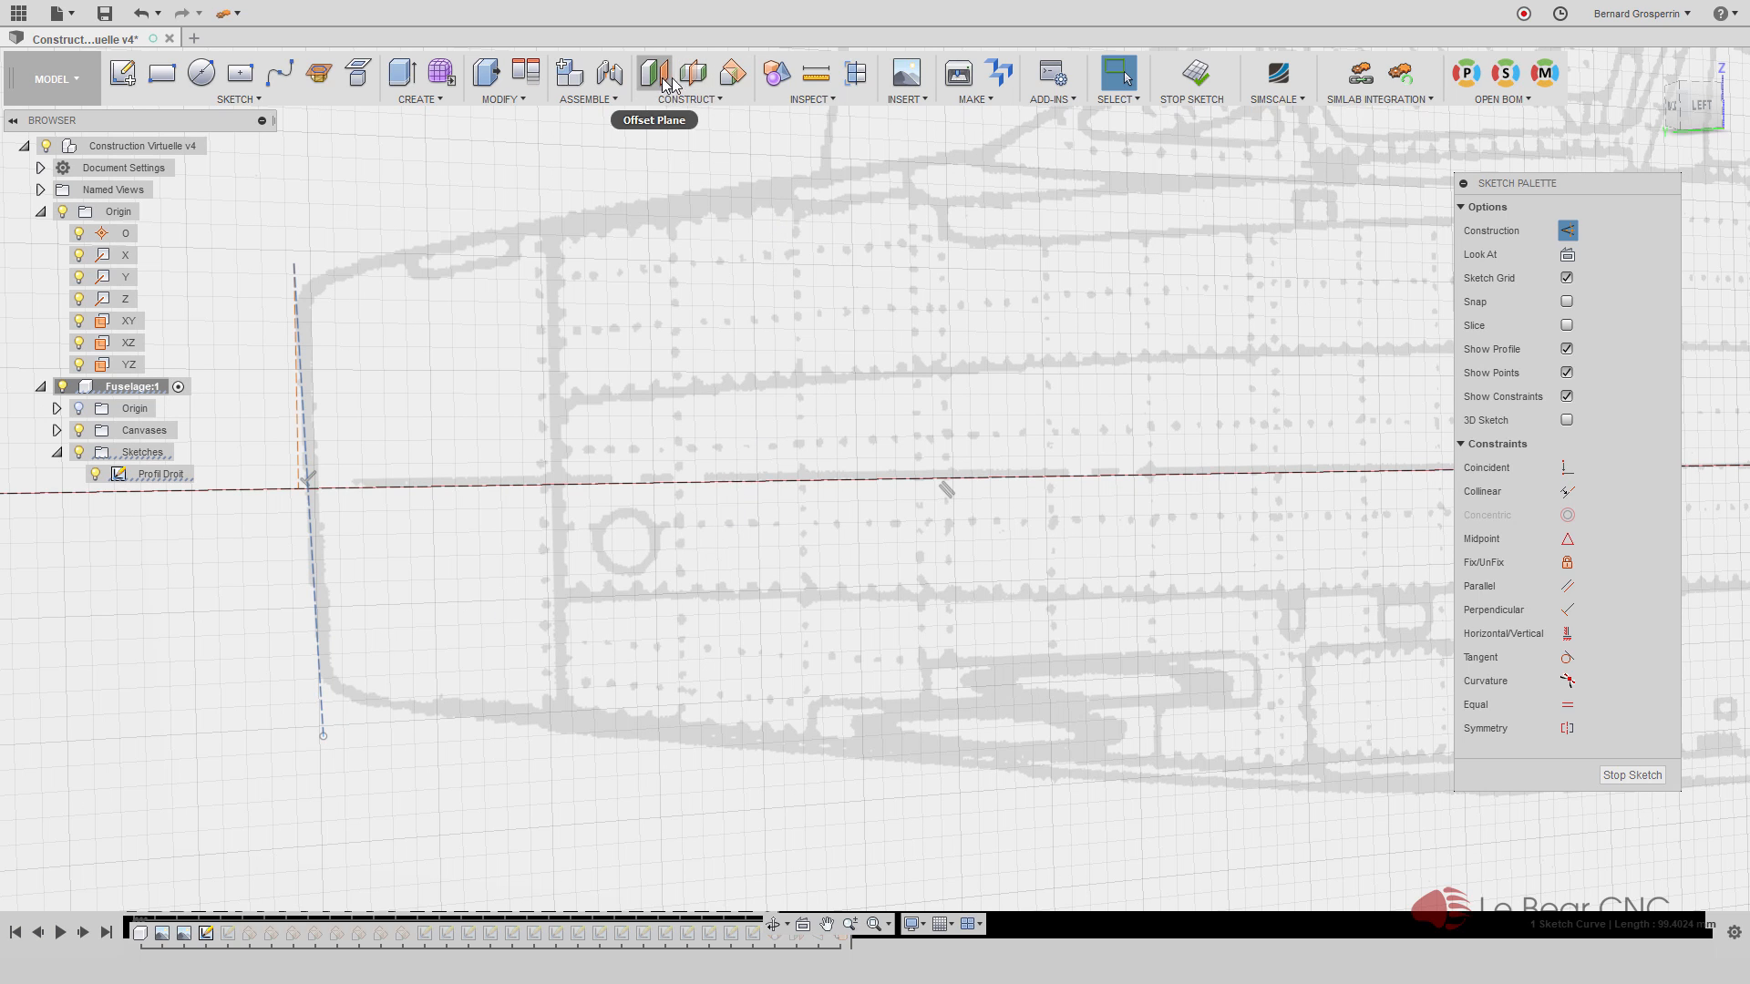
left_click(732, 73)
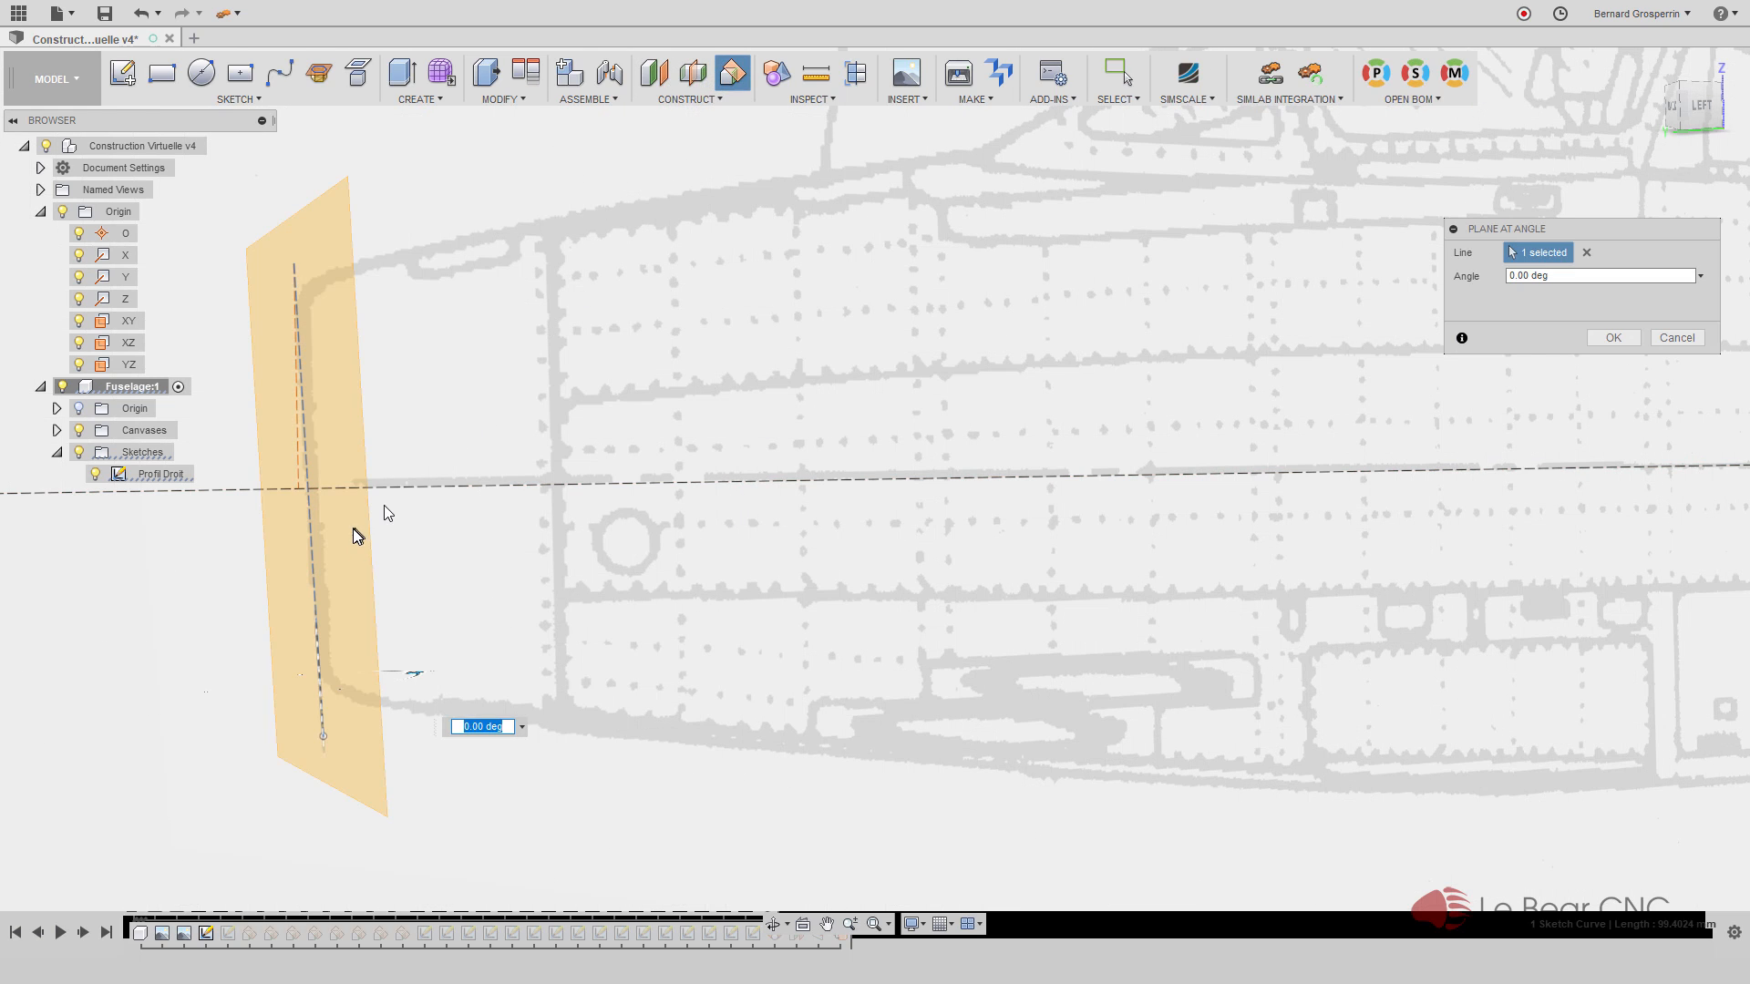
middle_click_drag(318, 558, 1299, 428, "shift")
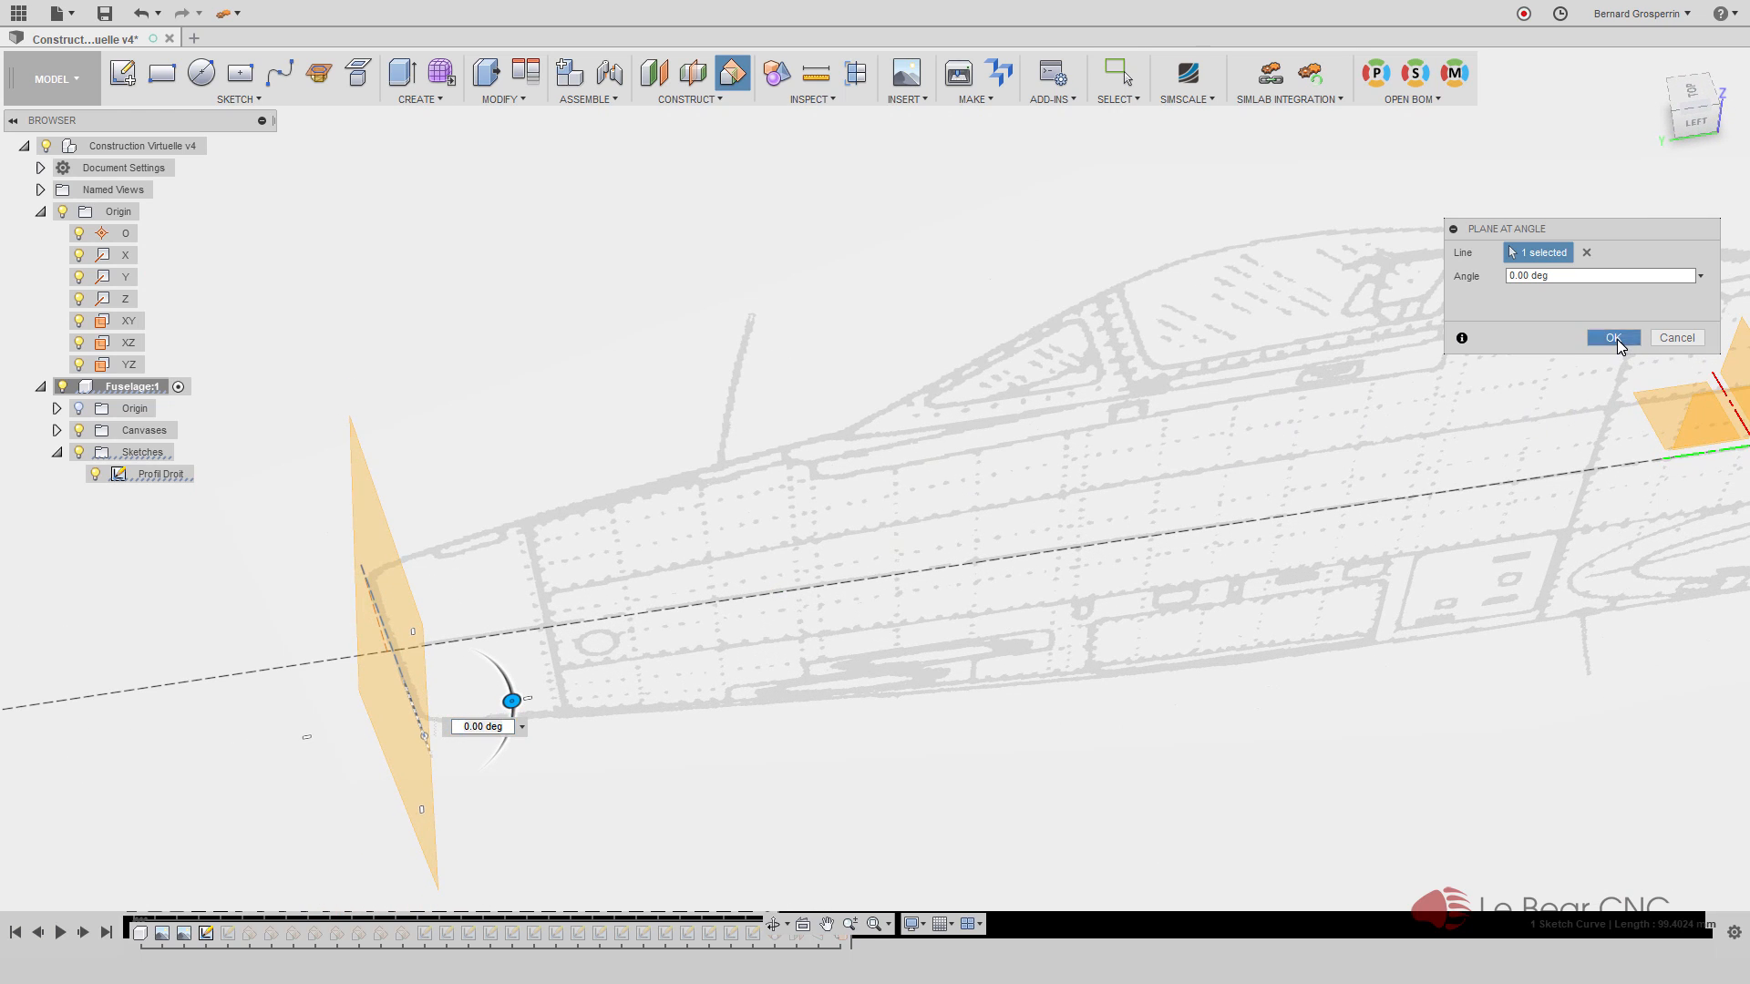
left_click(1612, 338)
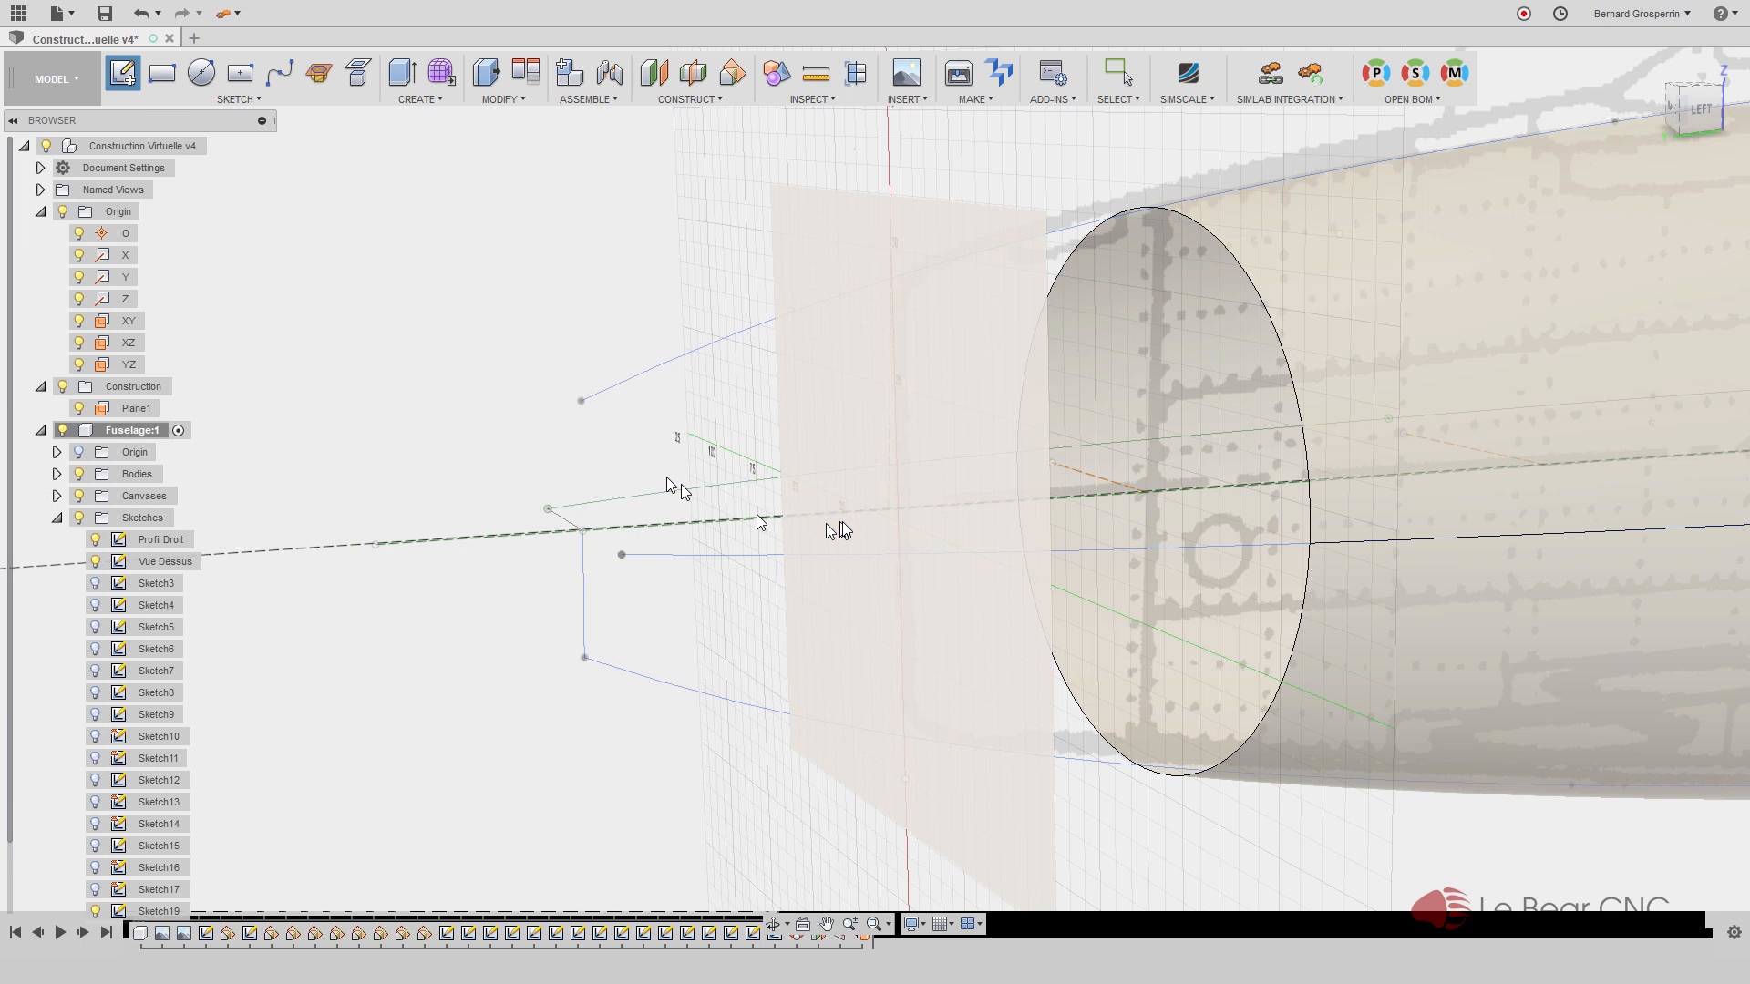
Start a sketch on the slanted nose plane and intersect the side-view and top-view fuselage outline curves with it
left_click(932, 521)
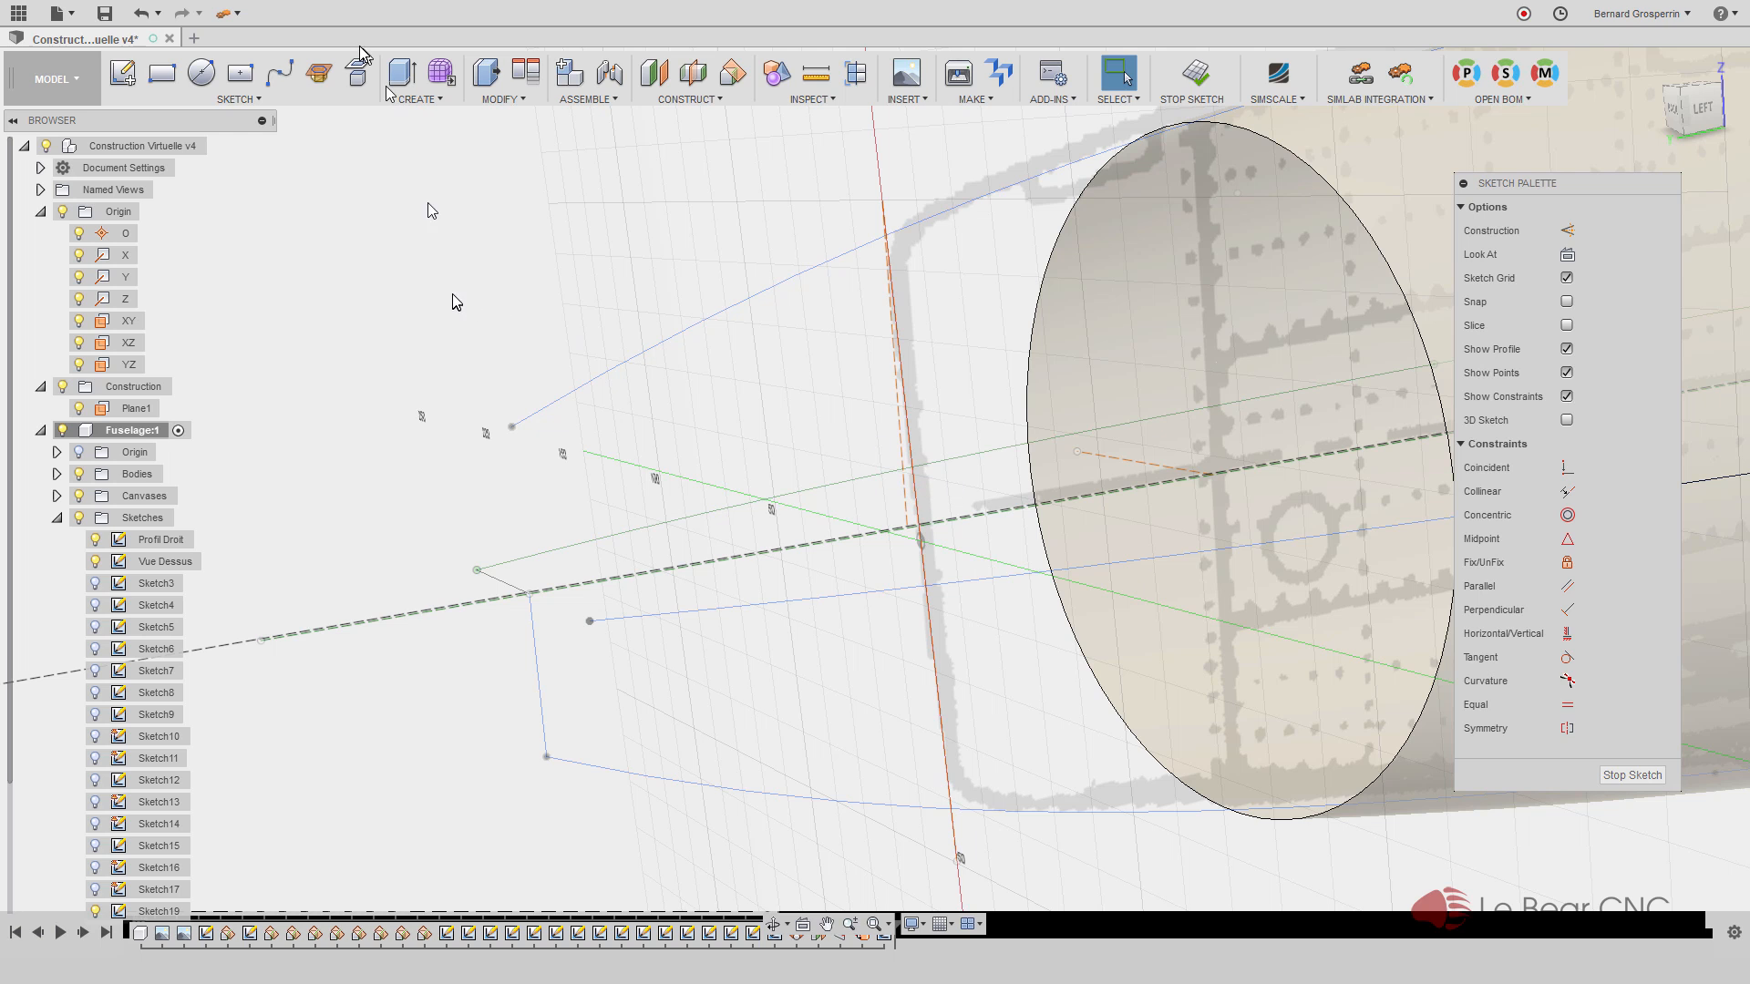
left_click(253, 100)
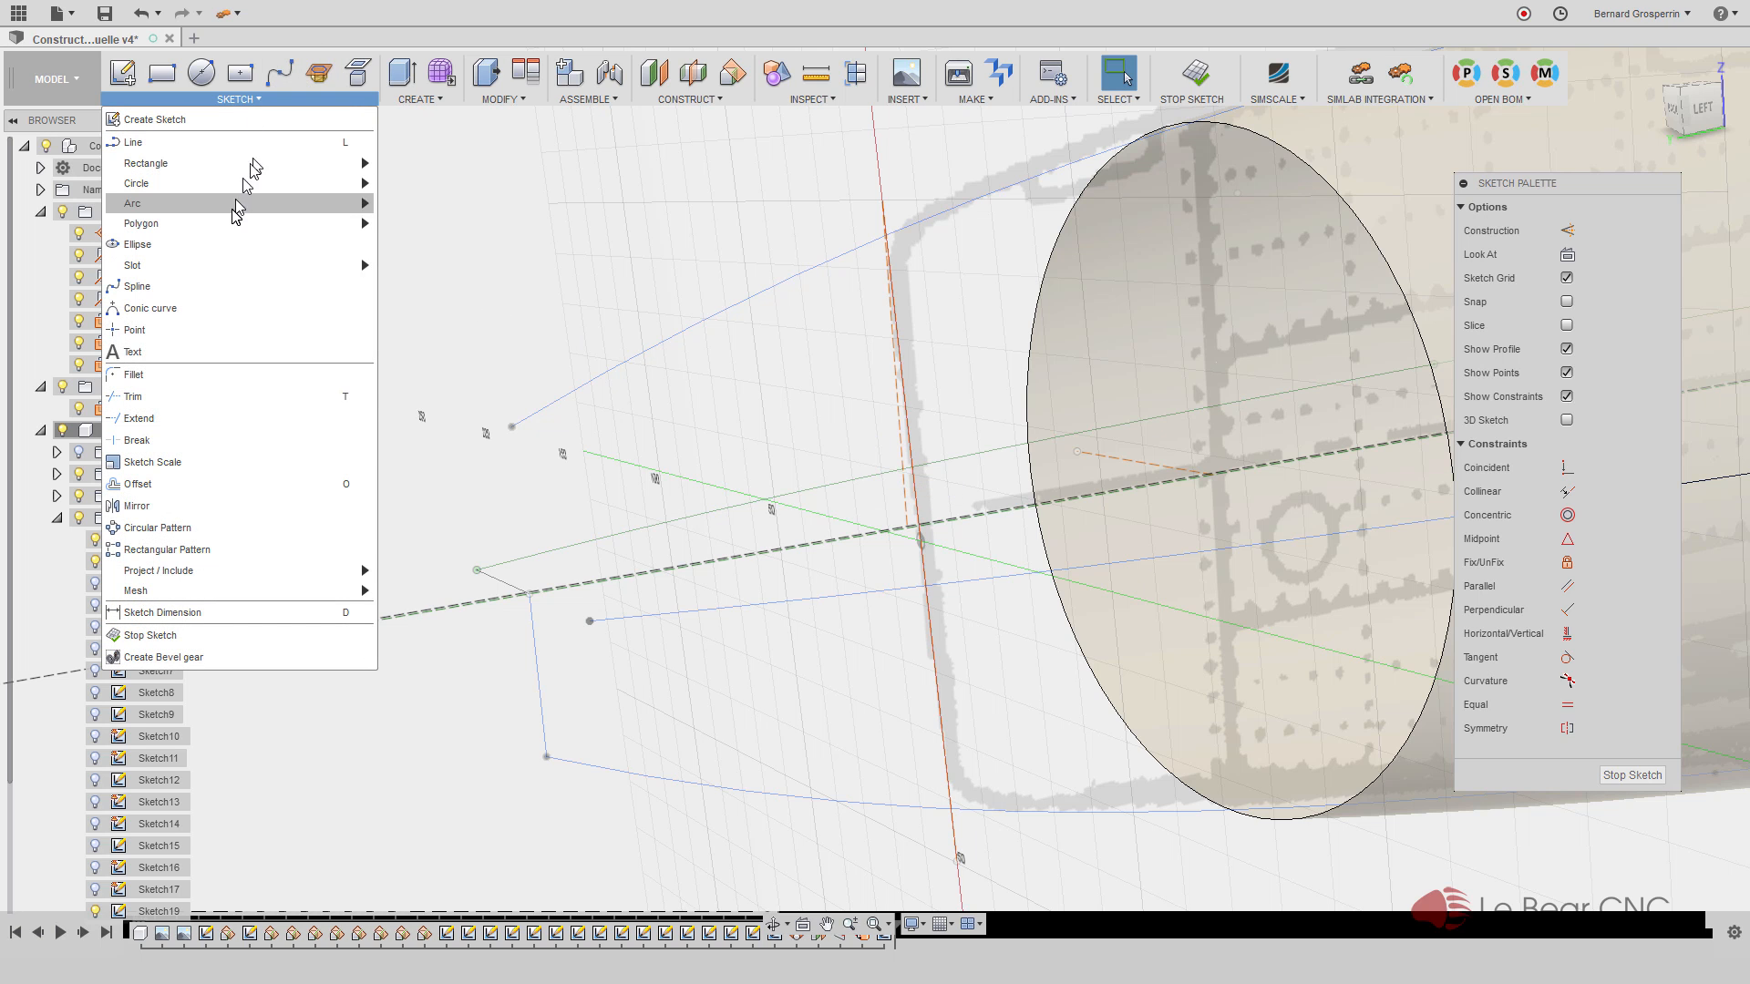
mouse_move(175, 583)
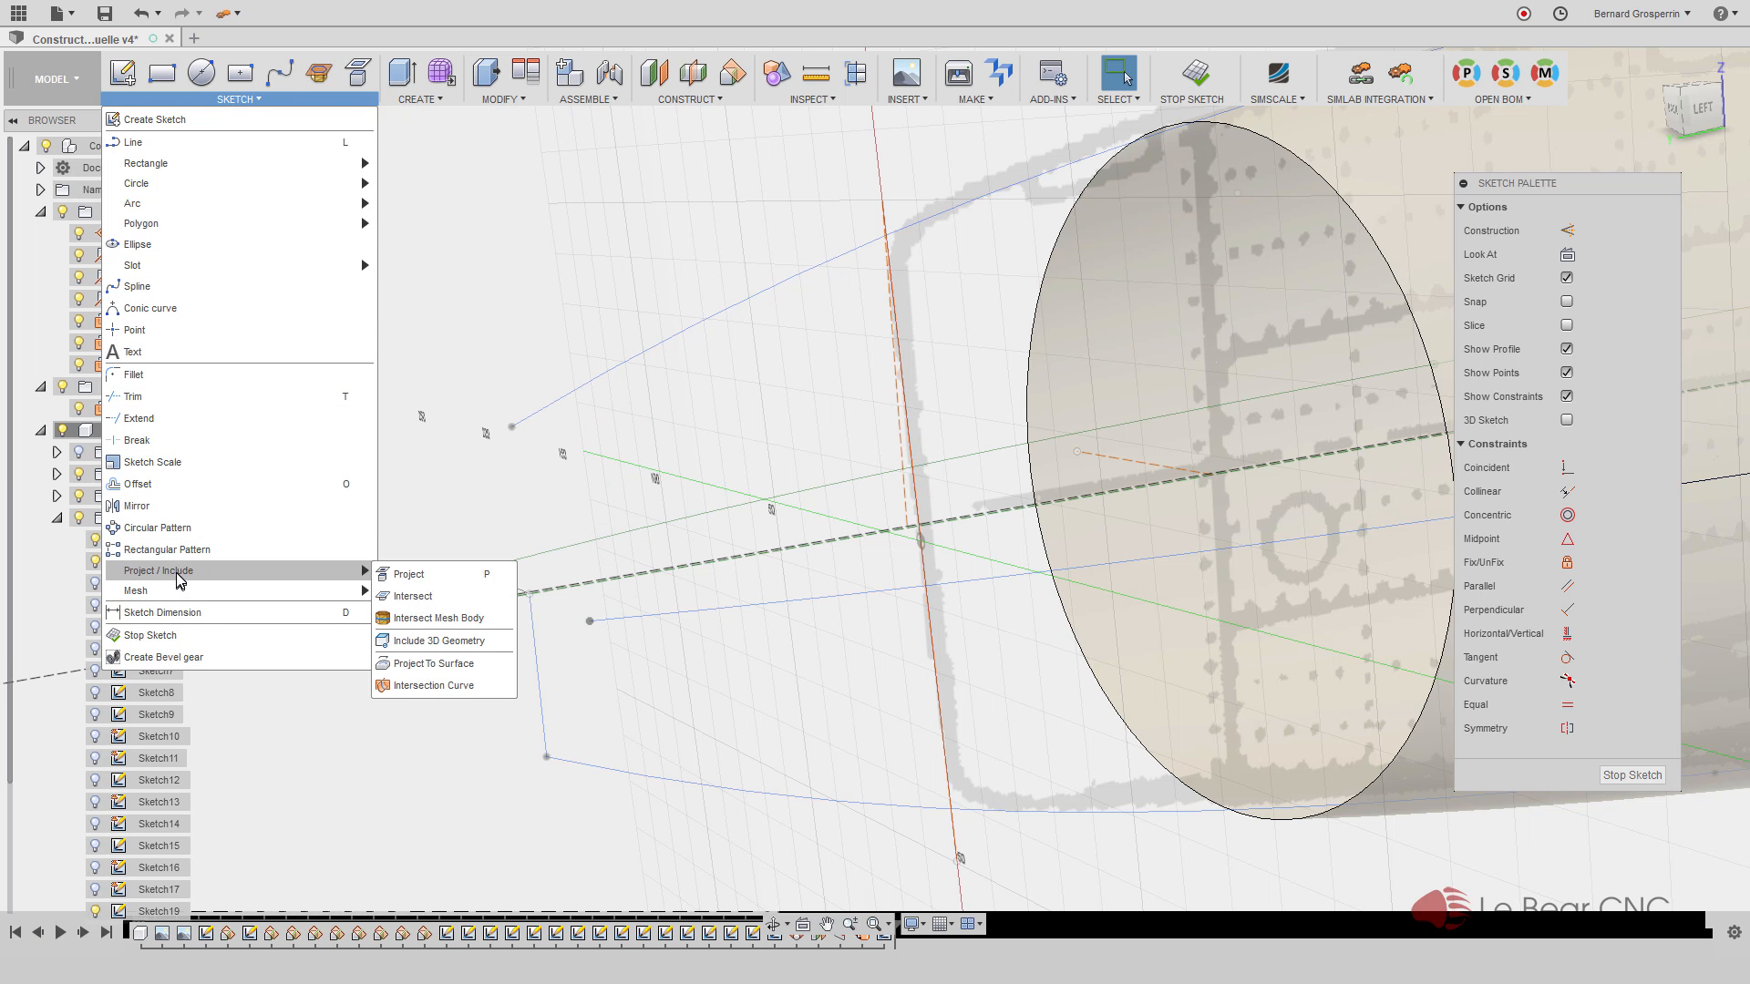
left_click(408, 602)
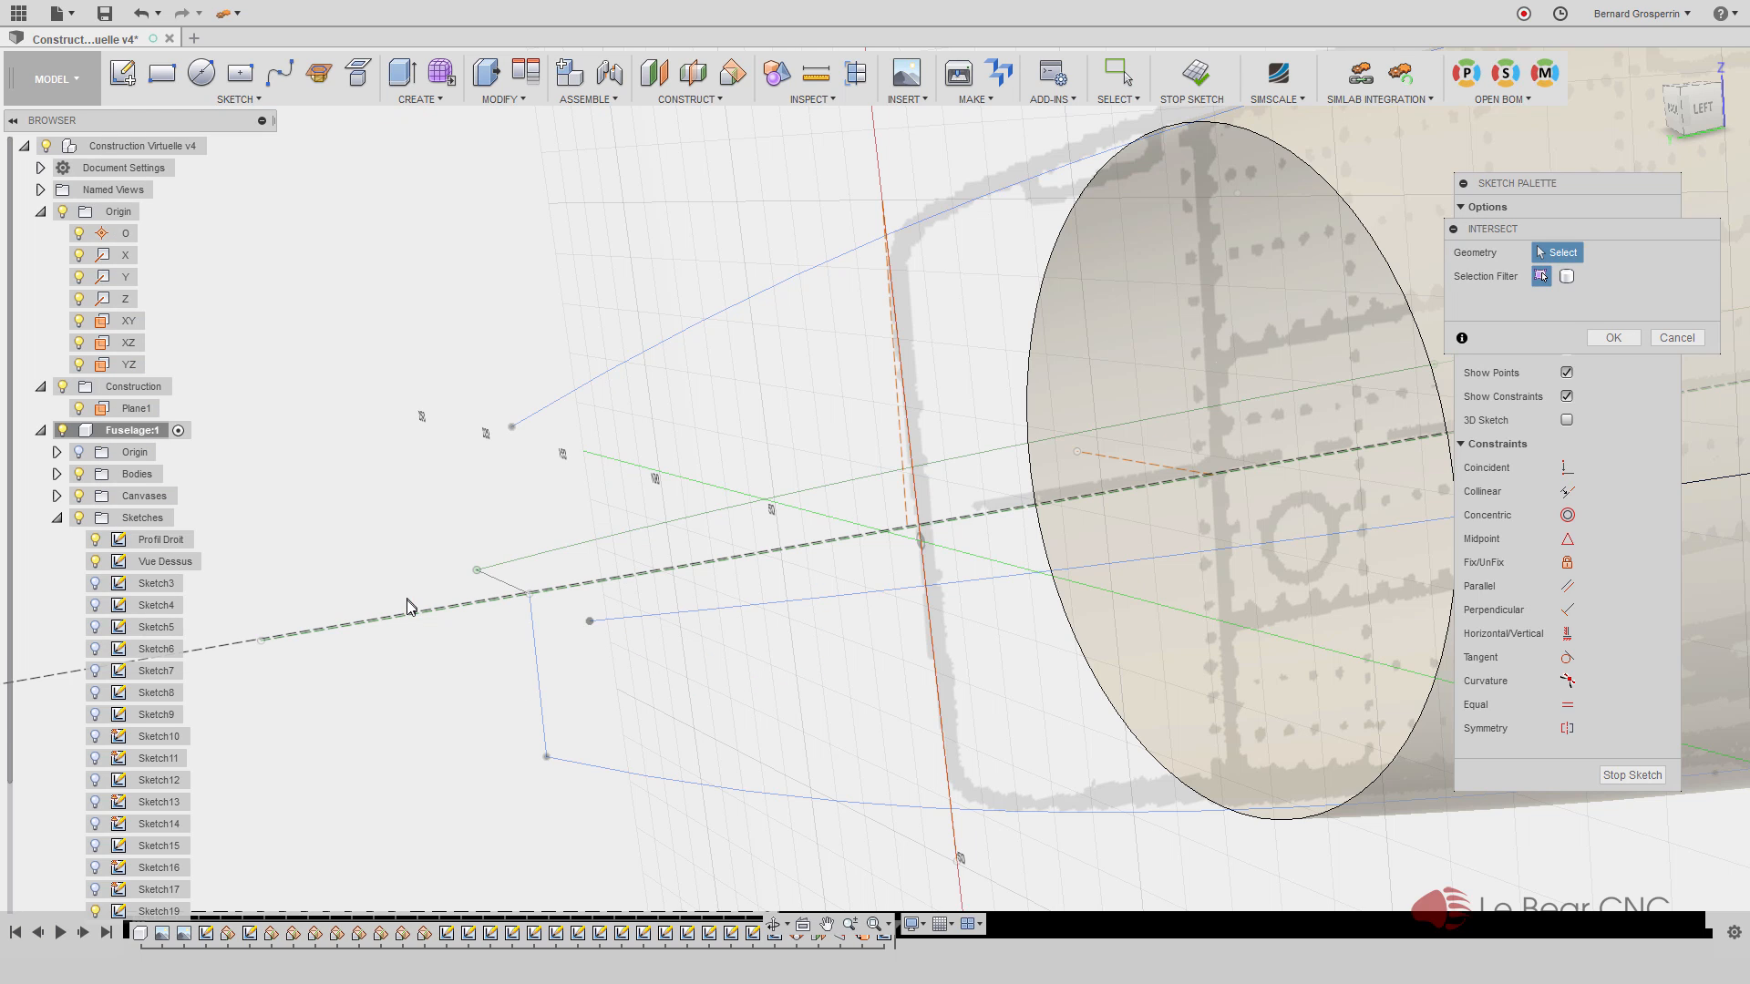
left_click(802, 276)
middle_click_drag(737, 558, 690, 572, "shift")
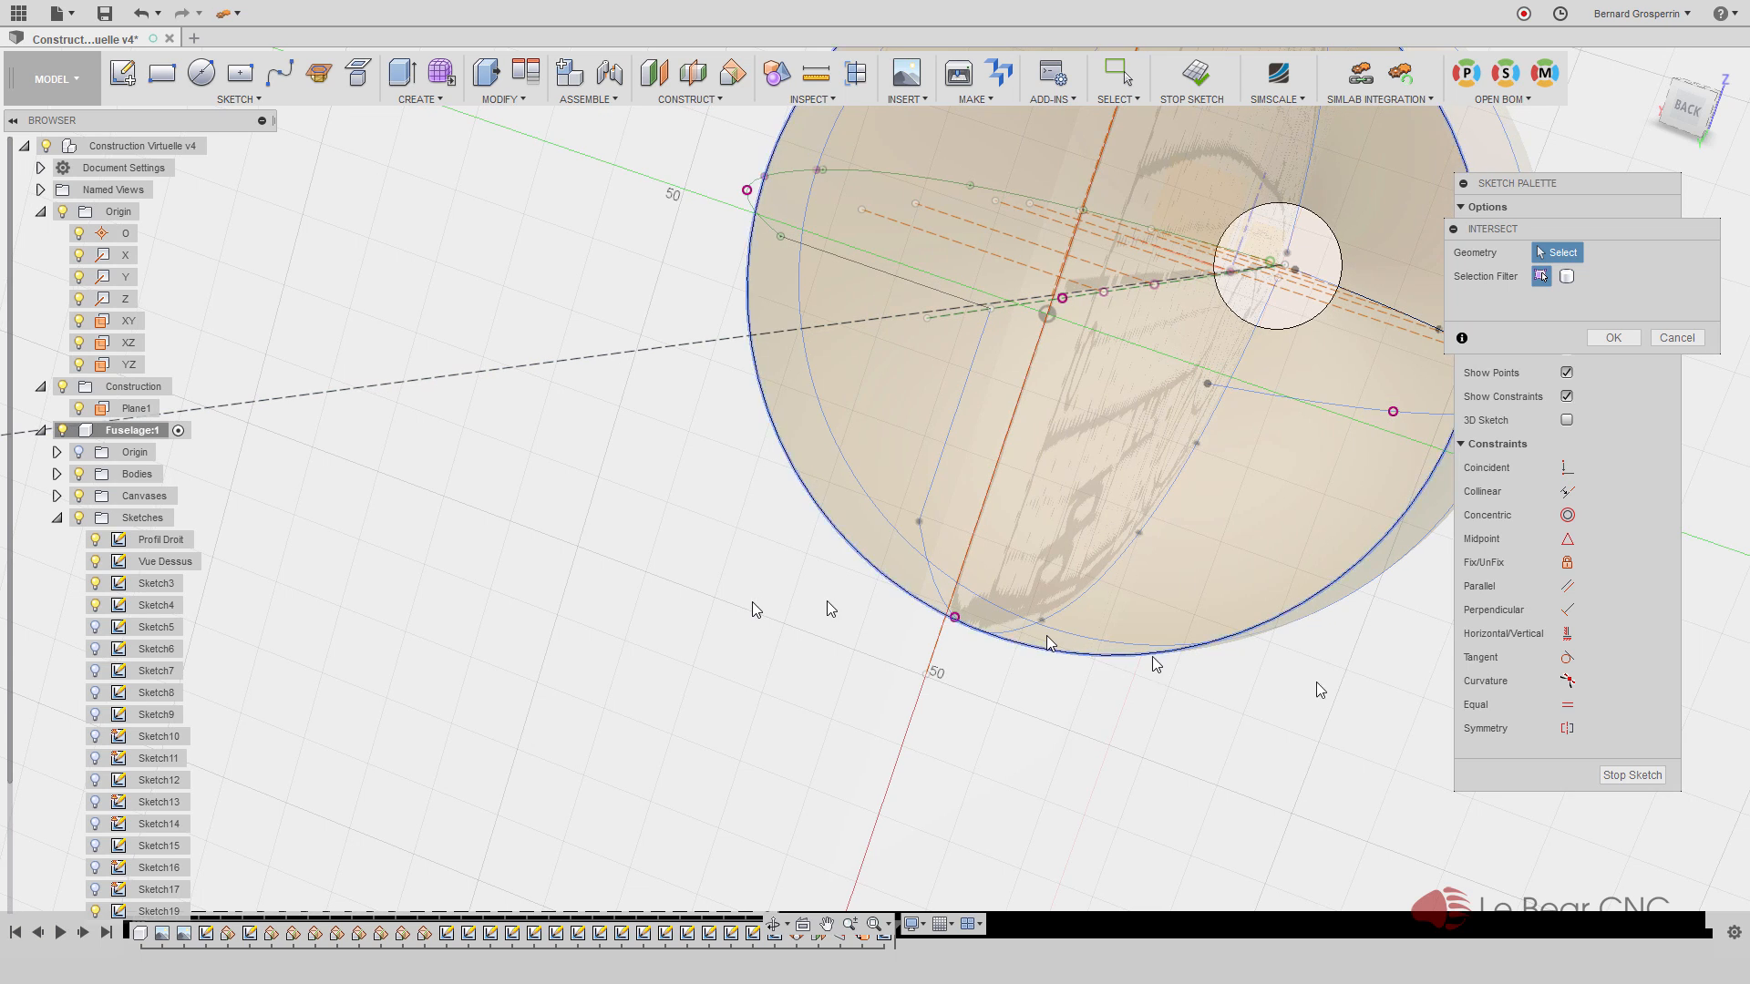
left_click(1614, 337)
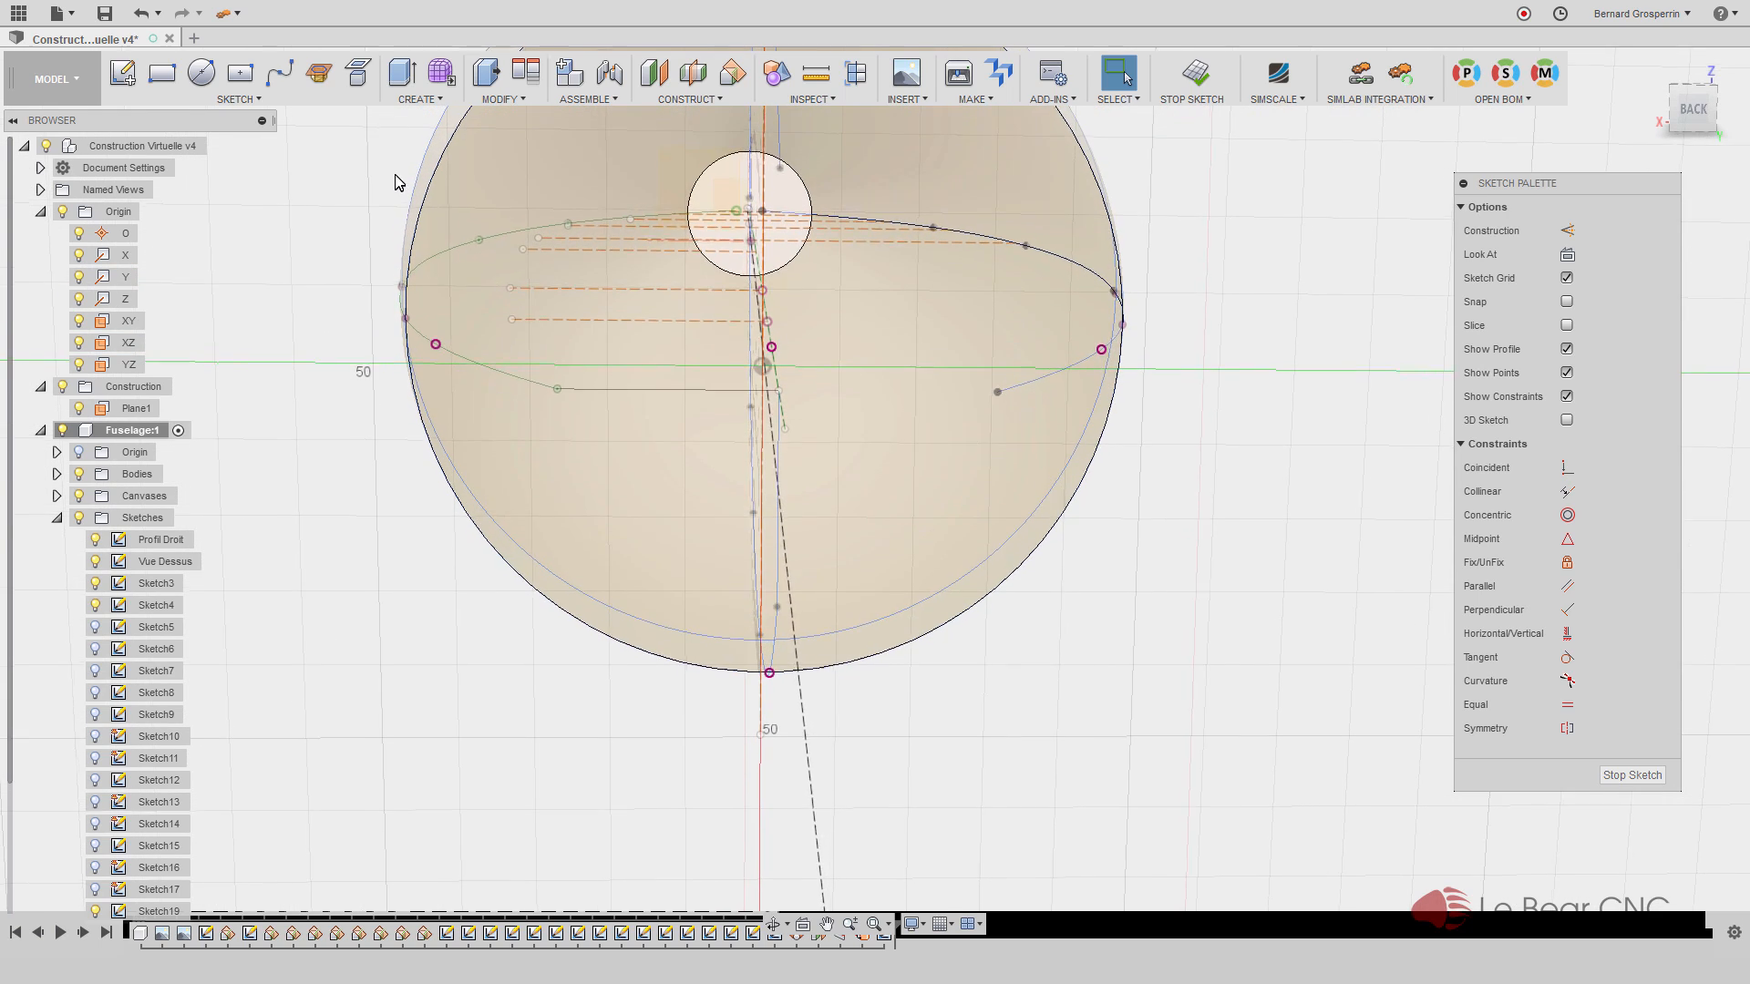
Try to fit a circle and an ellipse to the intersection points of the nose section
left_click(203, 77)
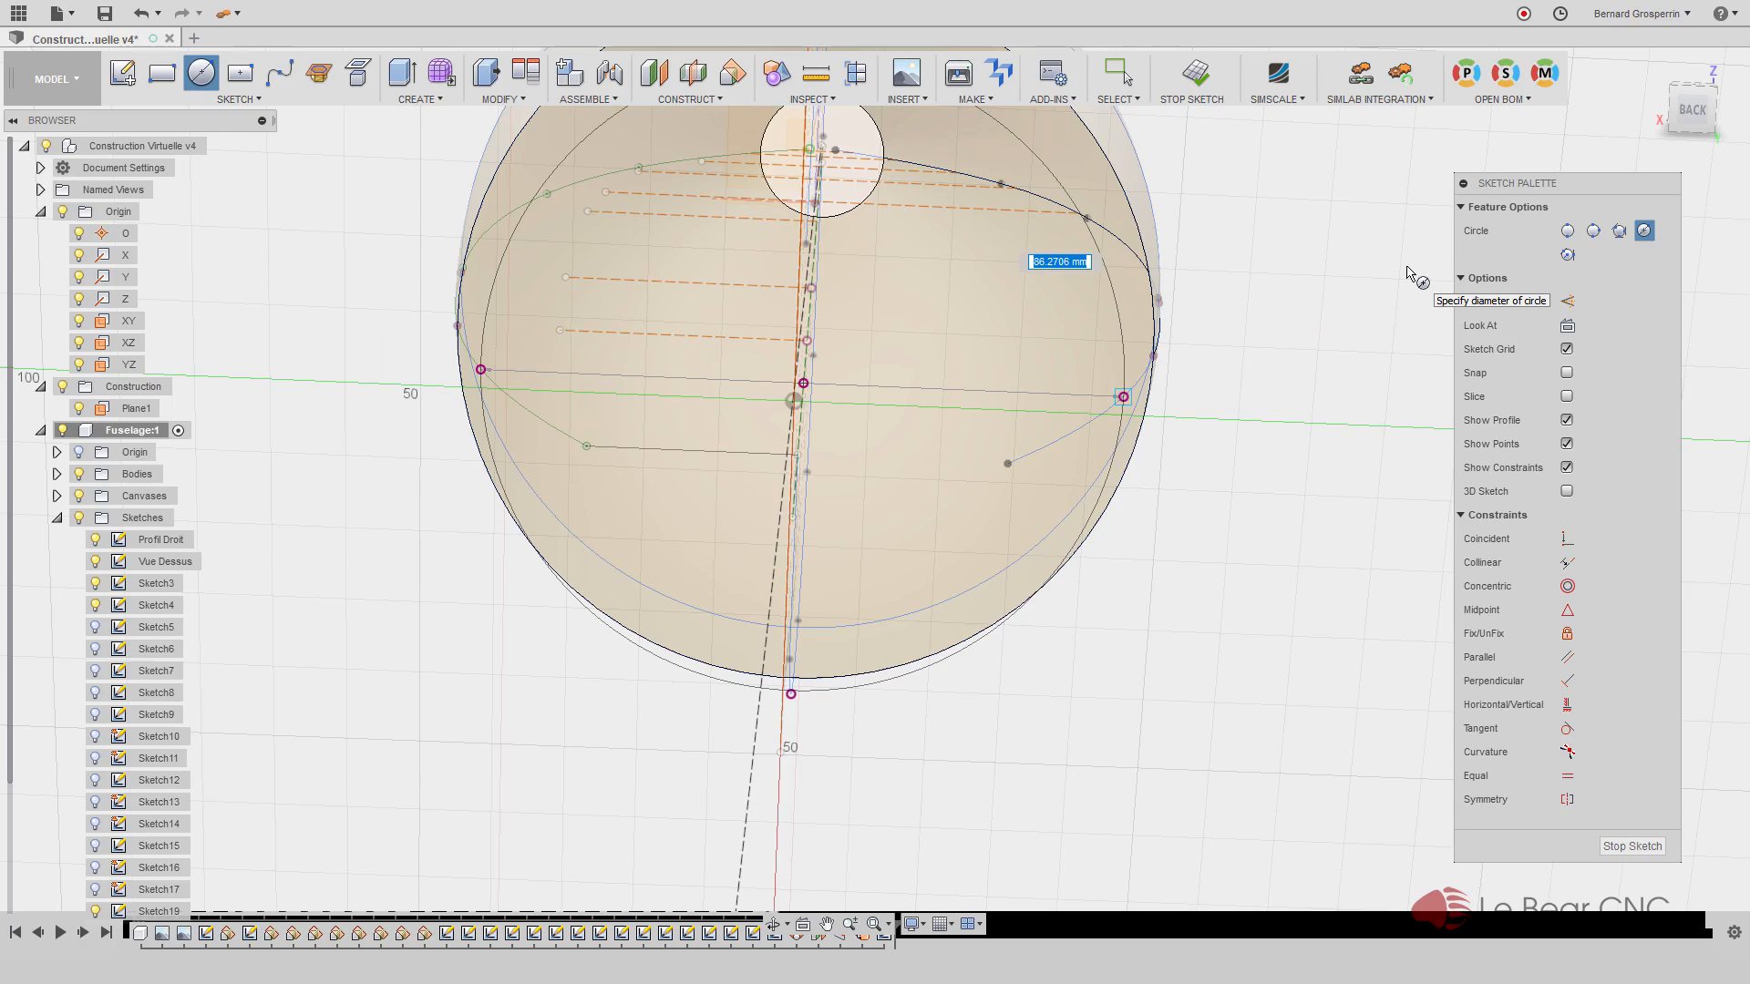
key("Return")
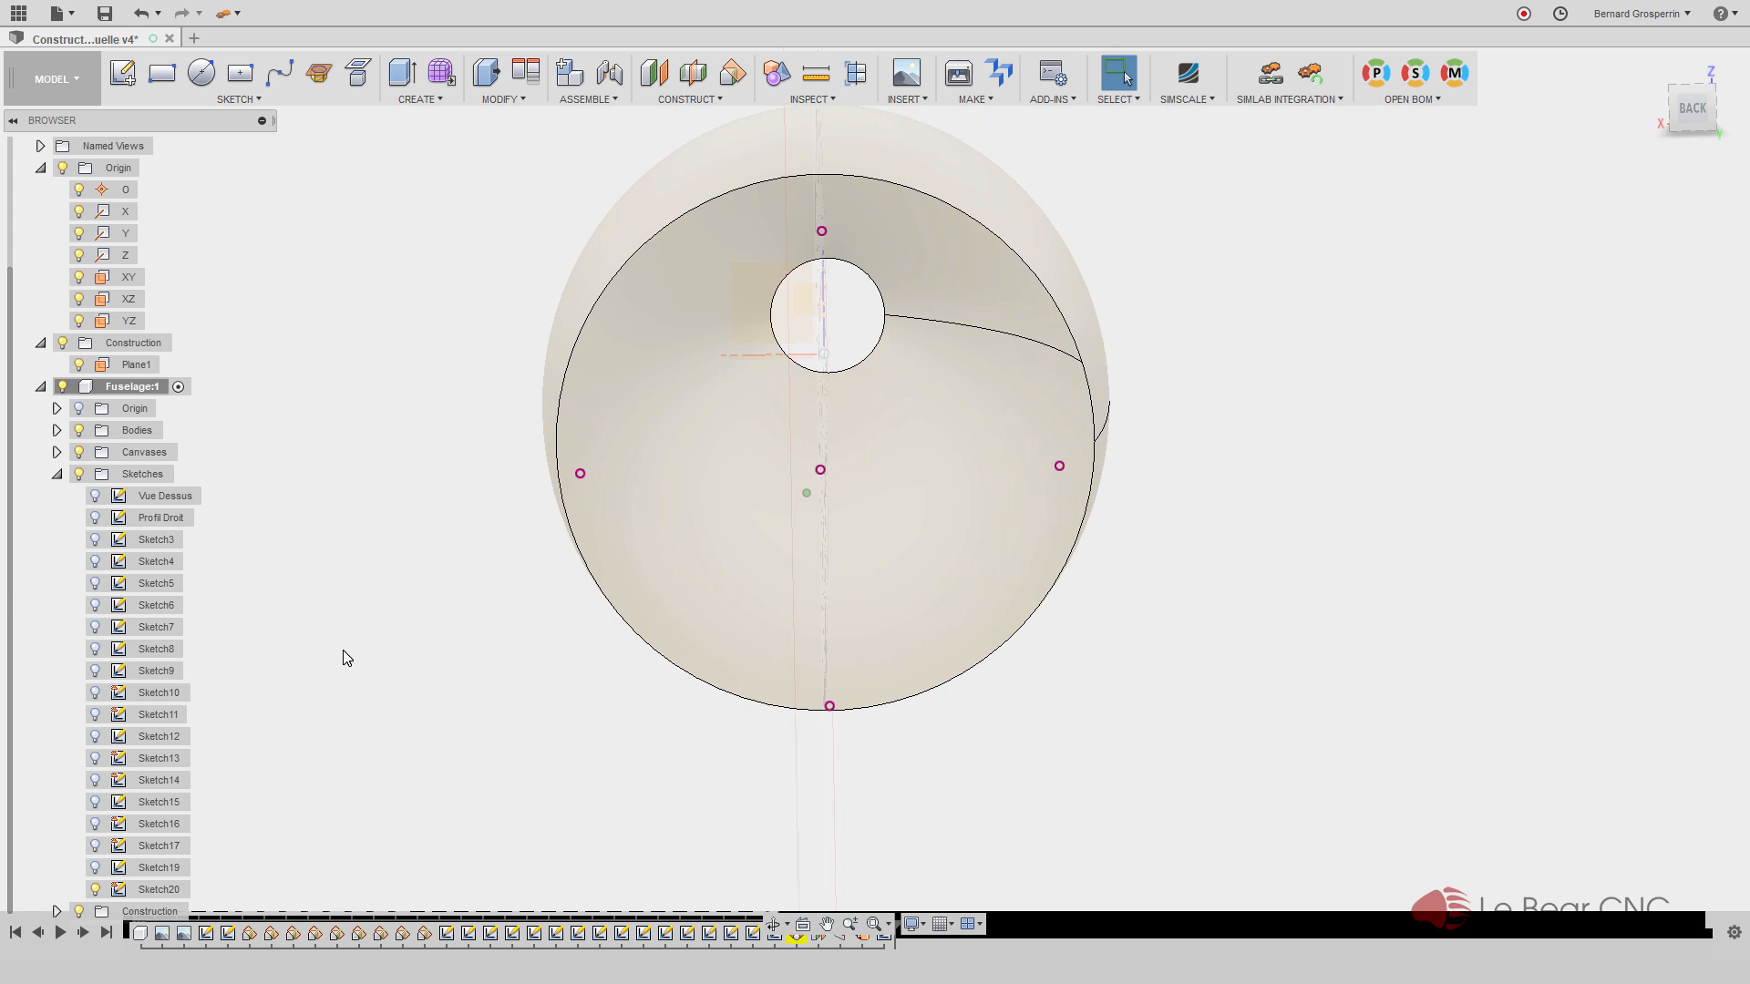
left_click(252, 102)
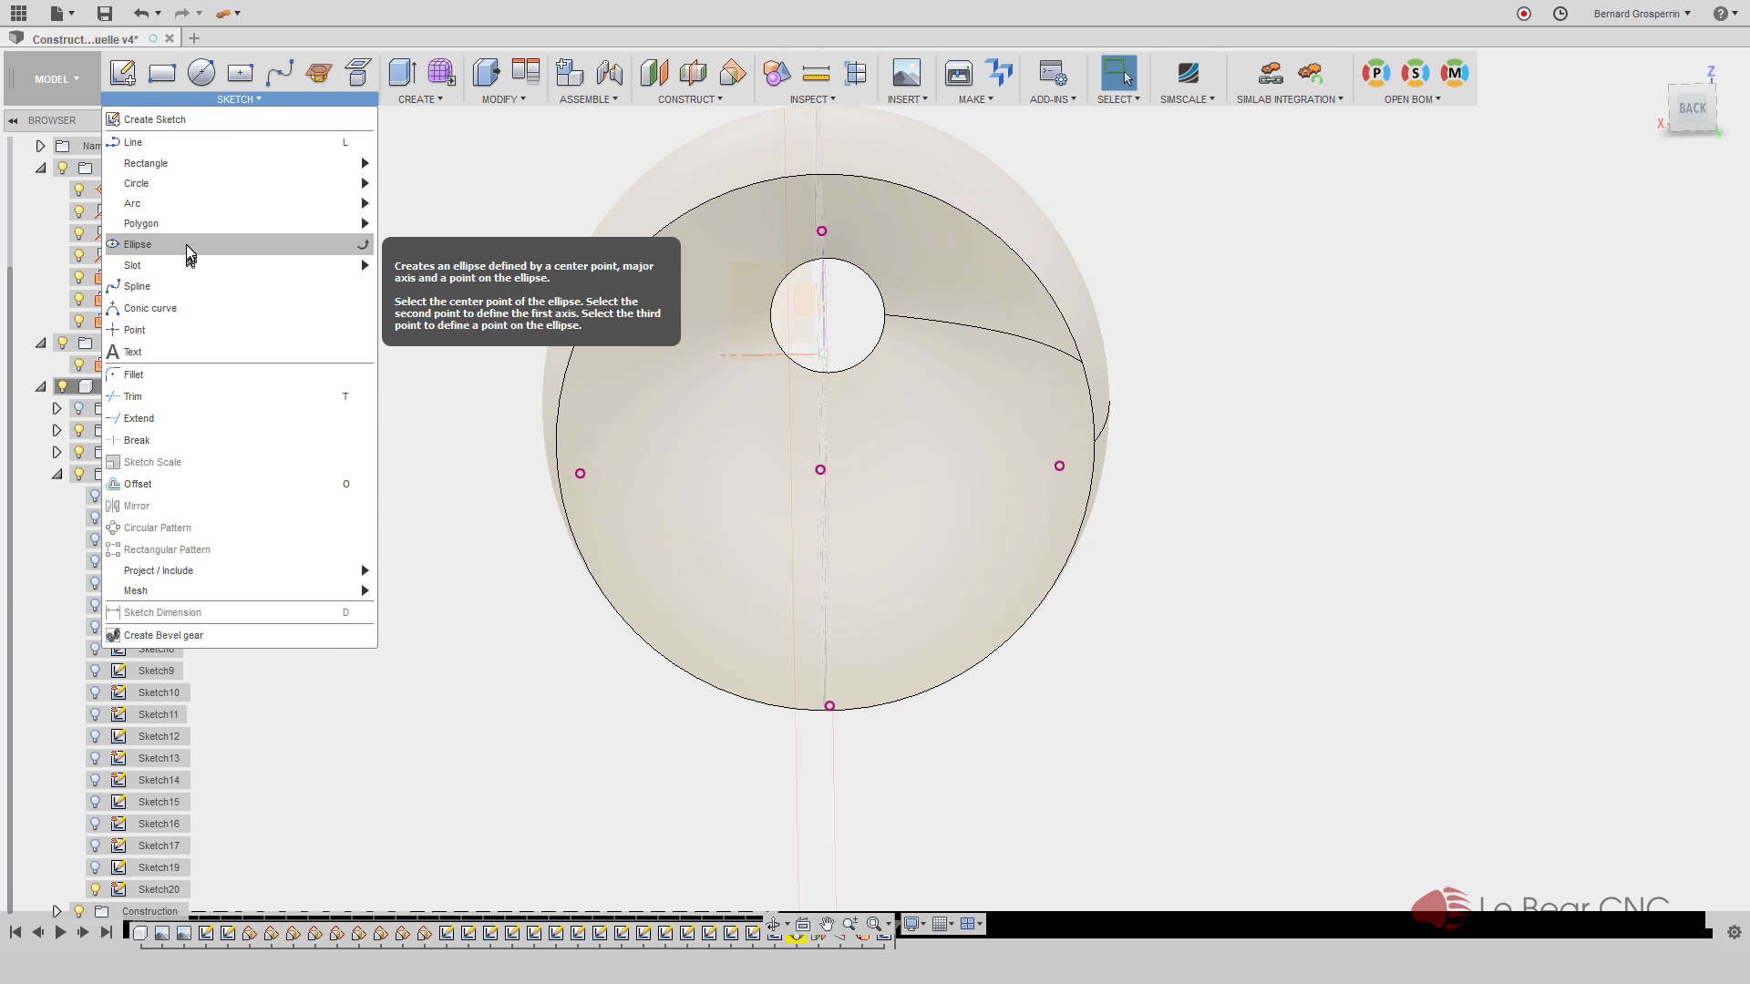
left_click(206, 244)
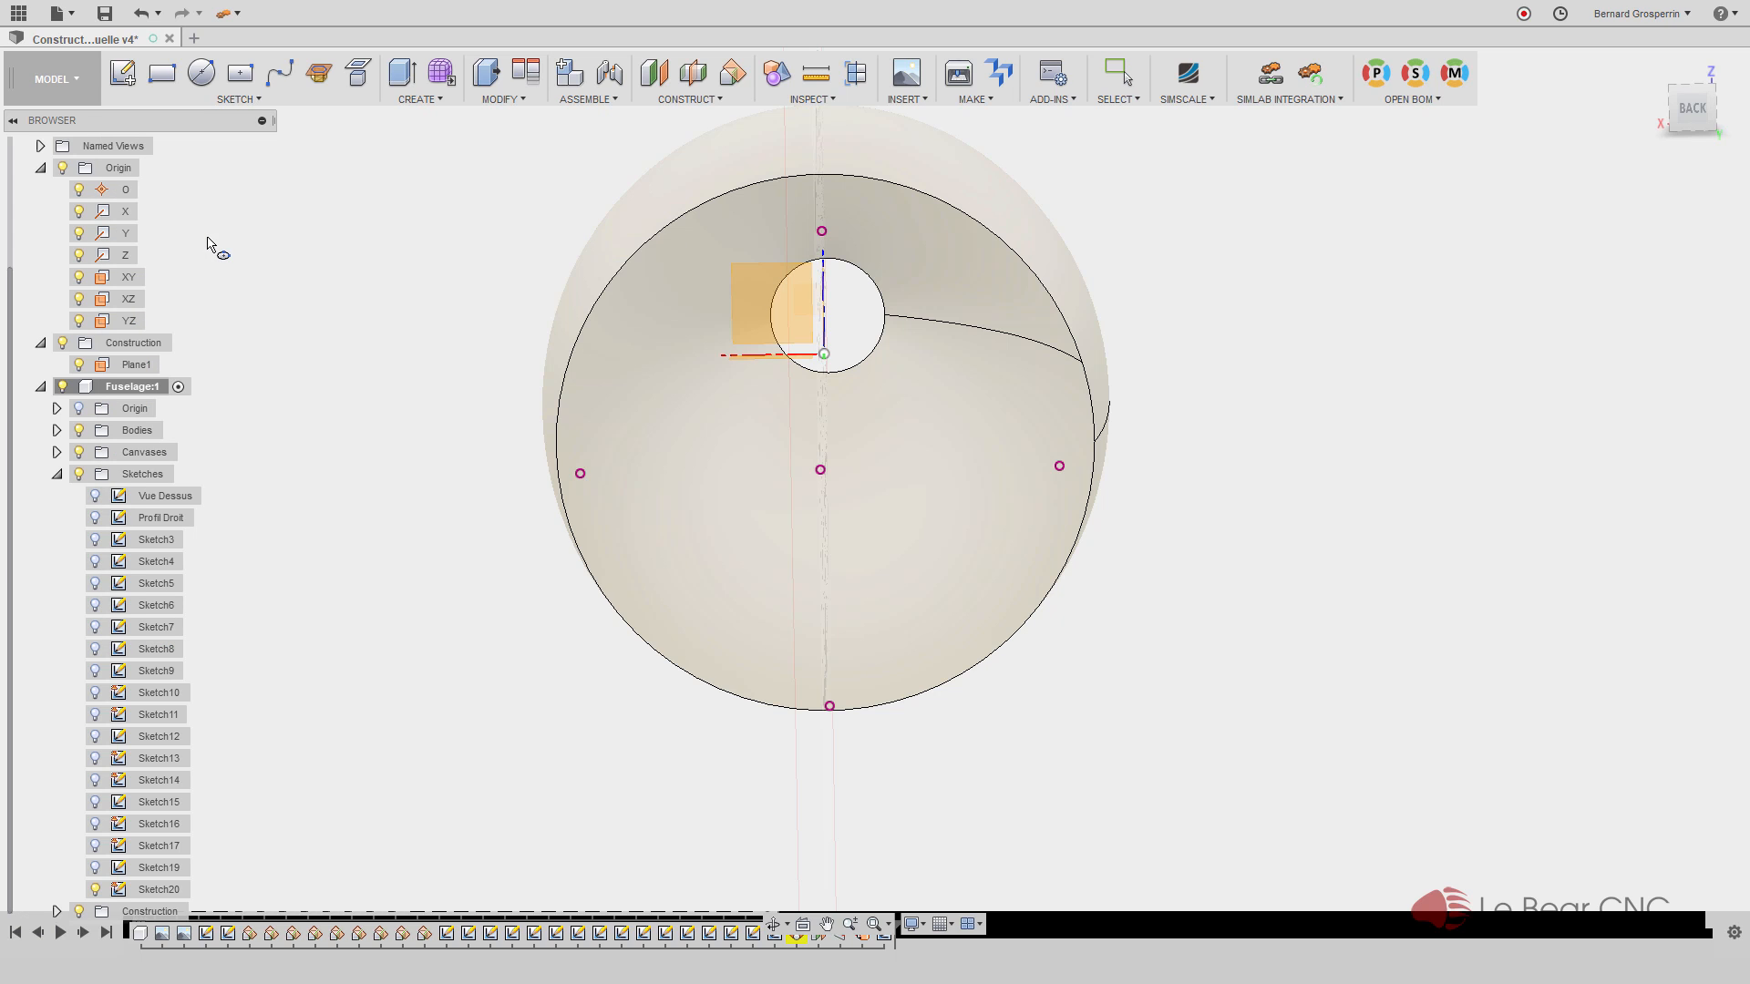
left_click(819, 477)
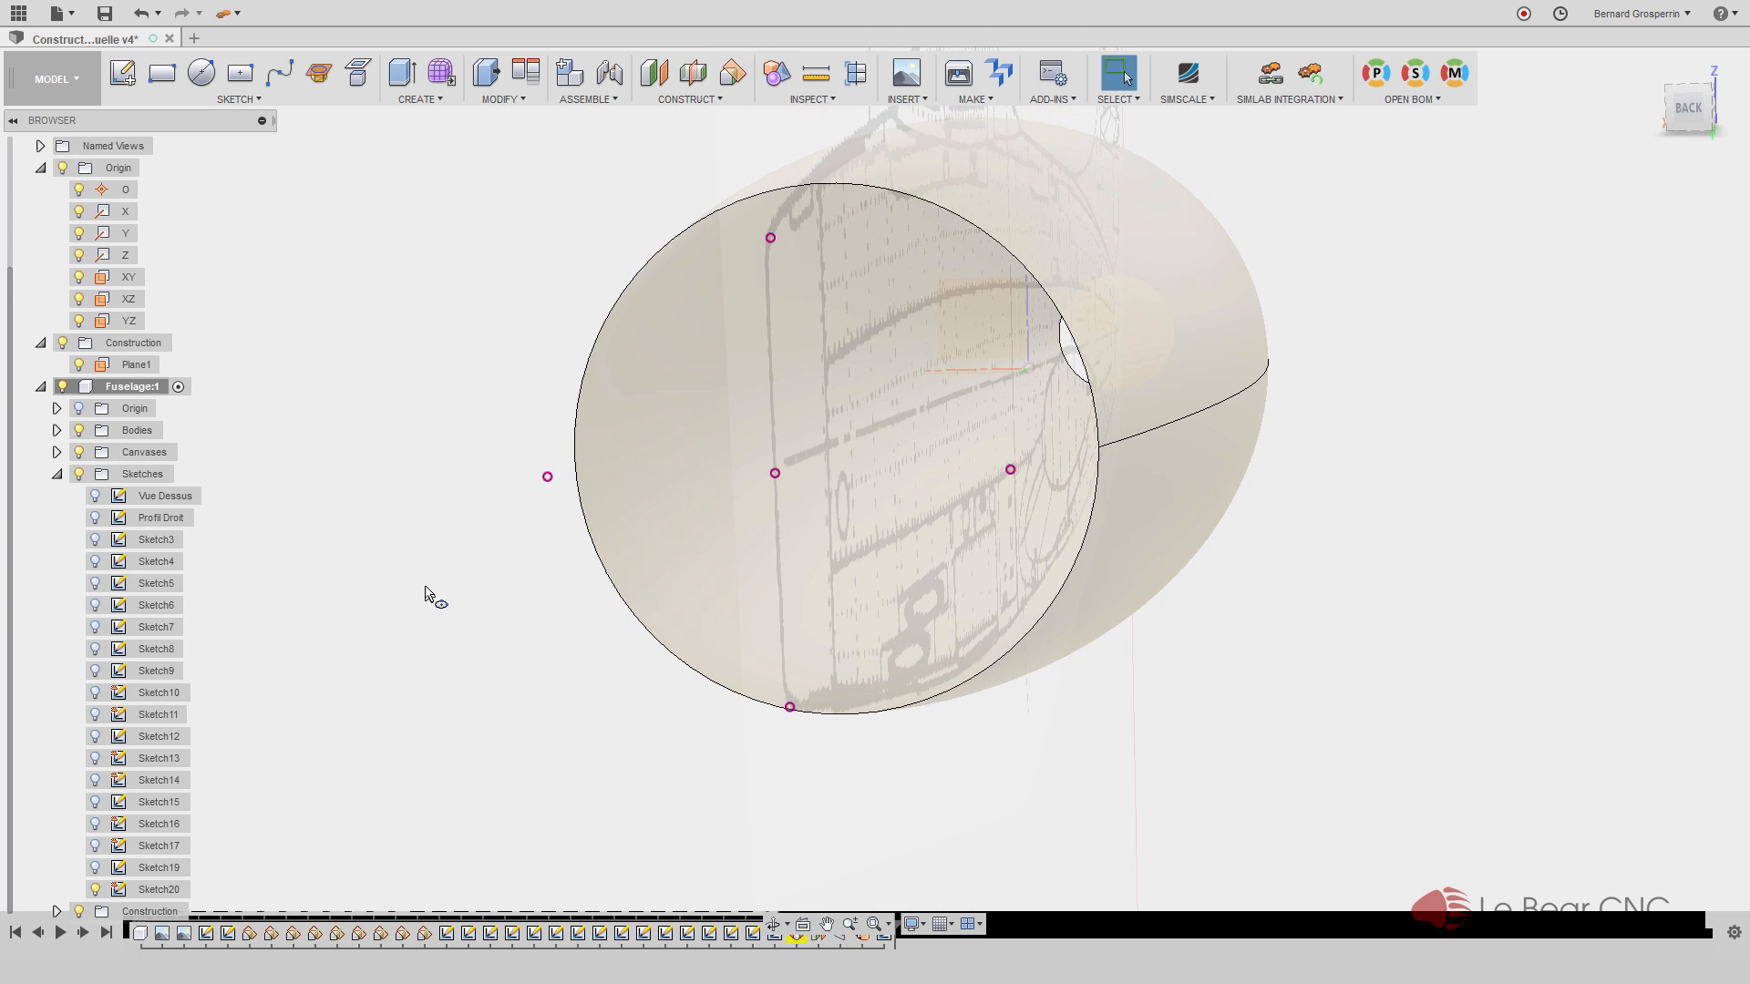
Show the Vue Dessus and Profil Droit sketches and inspect the reference points around the fuselage axis
left_click(94, 496)
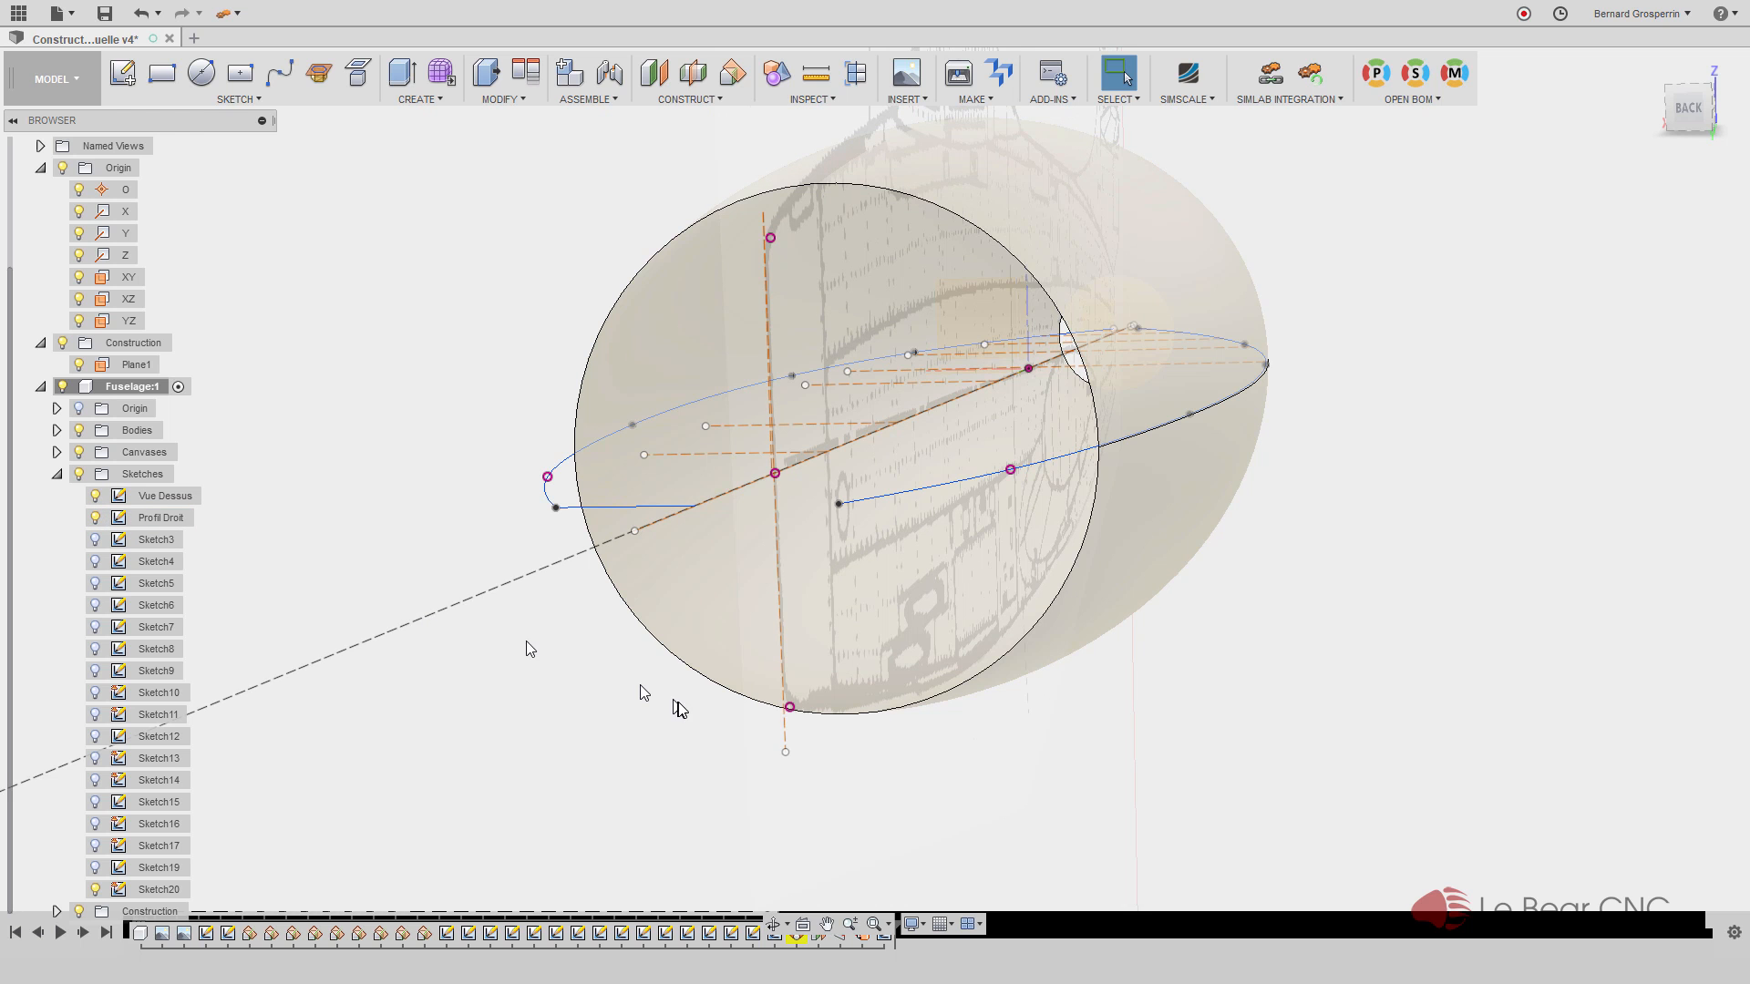
mouse_move(675, 700)
middle_mouse_down("shift")
mouse_move(802, 736)
mouse_move(834, 649)
mouse_move(798, 568)
mouse_move(713, 511)
mouse_move(551, 504)
mouse_move(562, 489)
mouse_move(523, 501)
mouse_move(387, 668)
mouse_move(643, 649)
mouse_move(751, 695)
mouse_move(801, 672)
mouse_move(795, 588)
mouse_move(880, 664)
middle_mouse_up("shift")
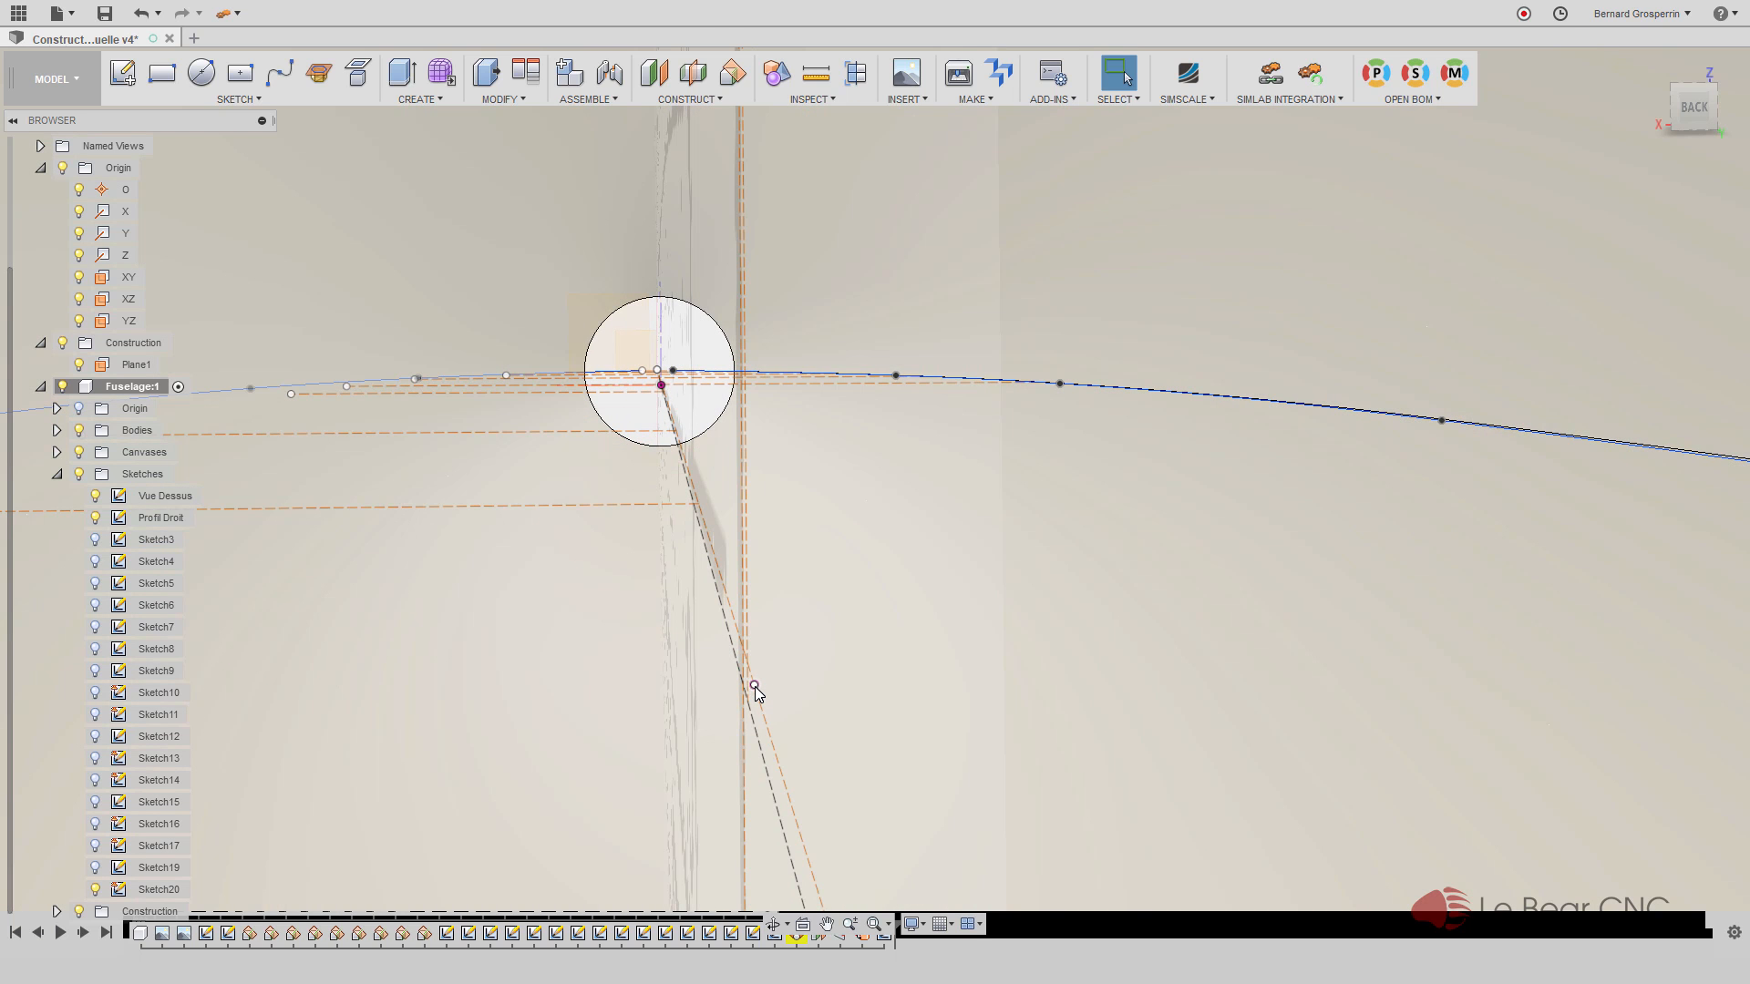
middle_click_drag(755, 687, 739, 728, "shift")
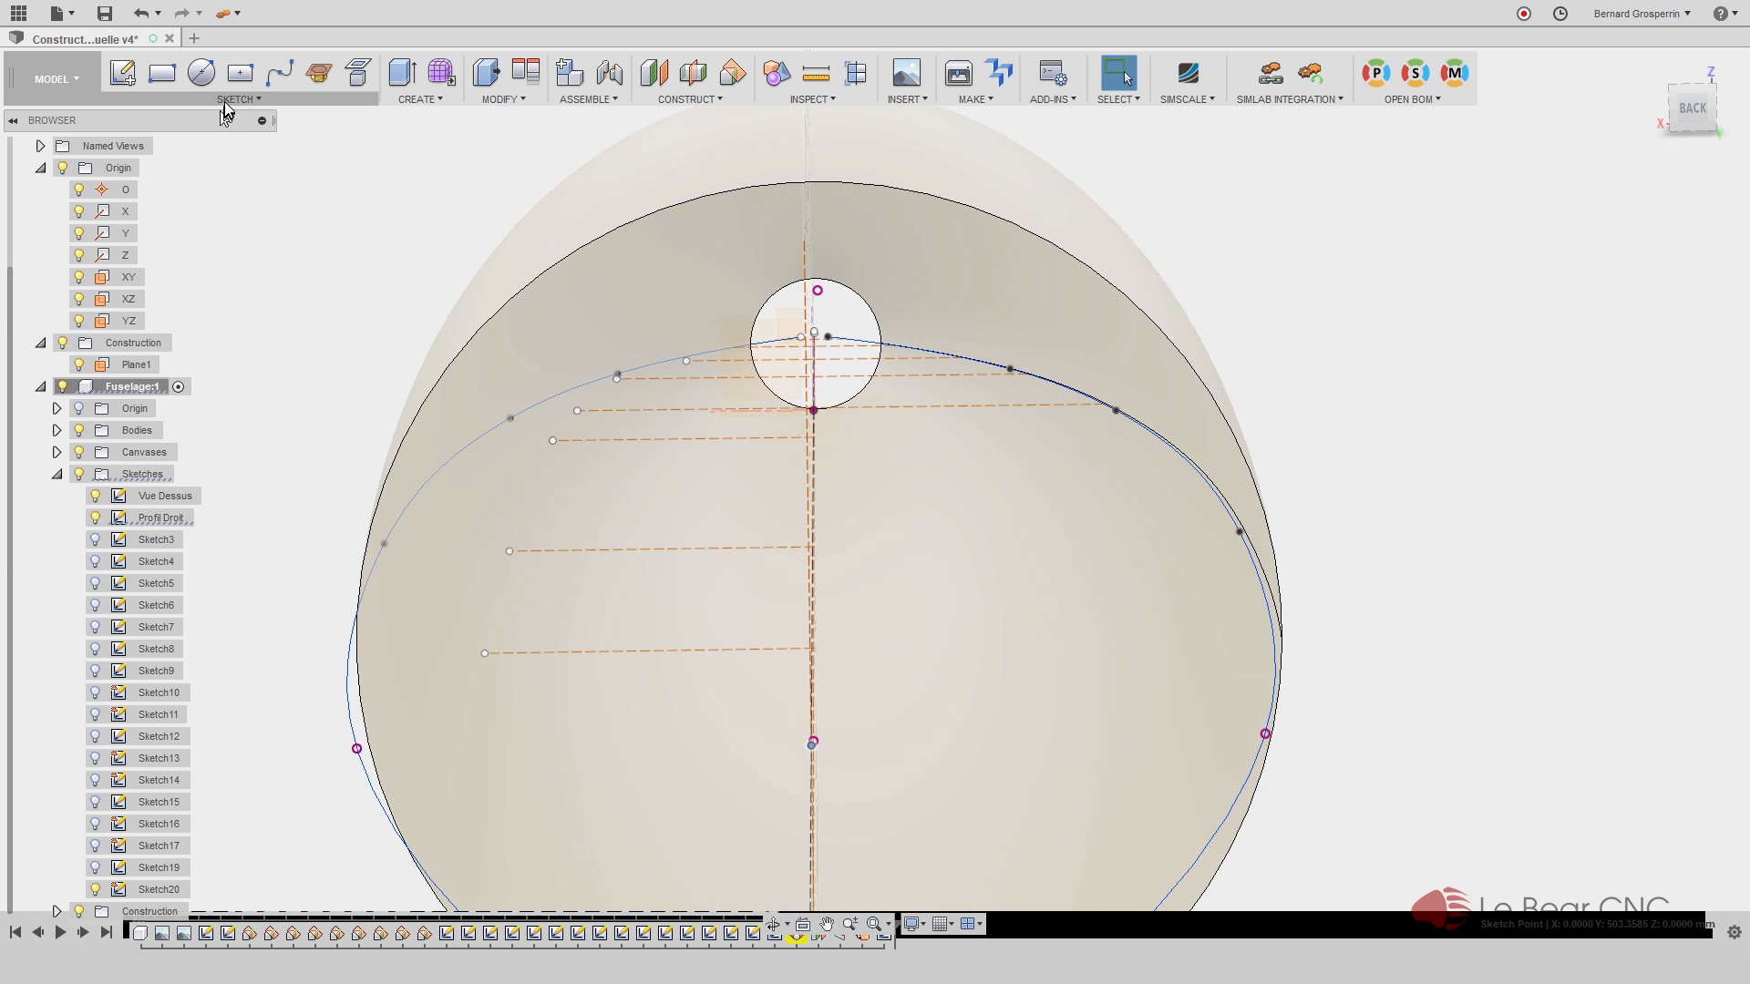
left_click(235, 99)
left_click(208, 245)
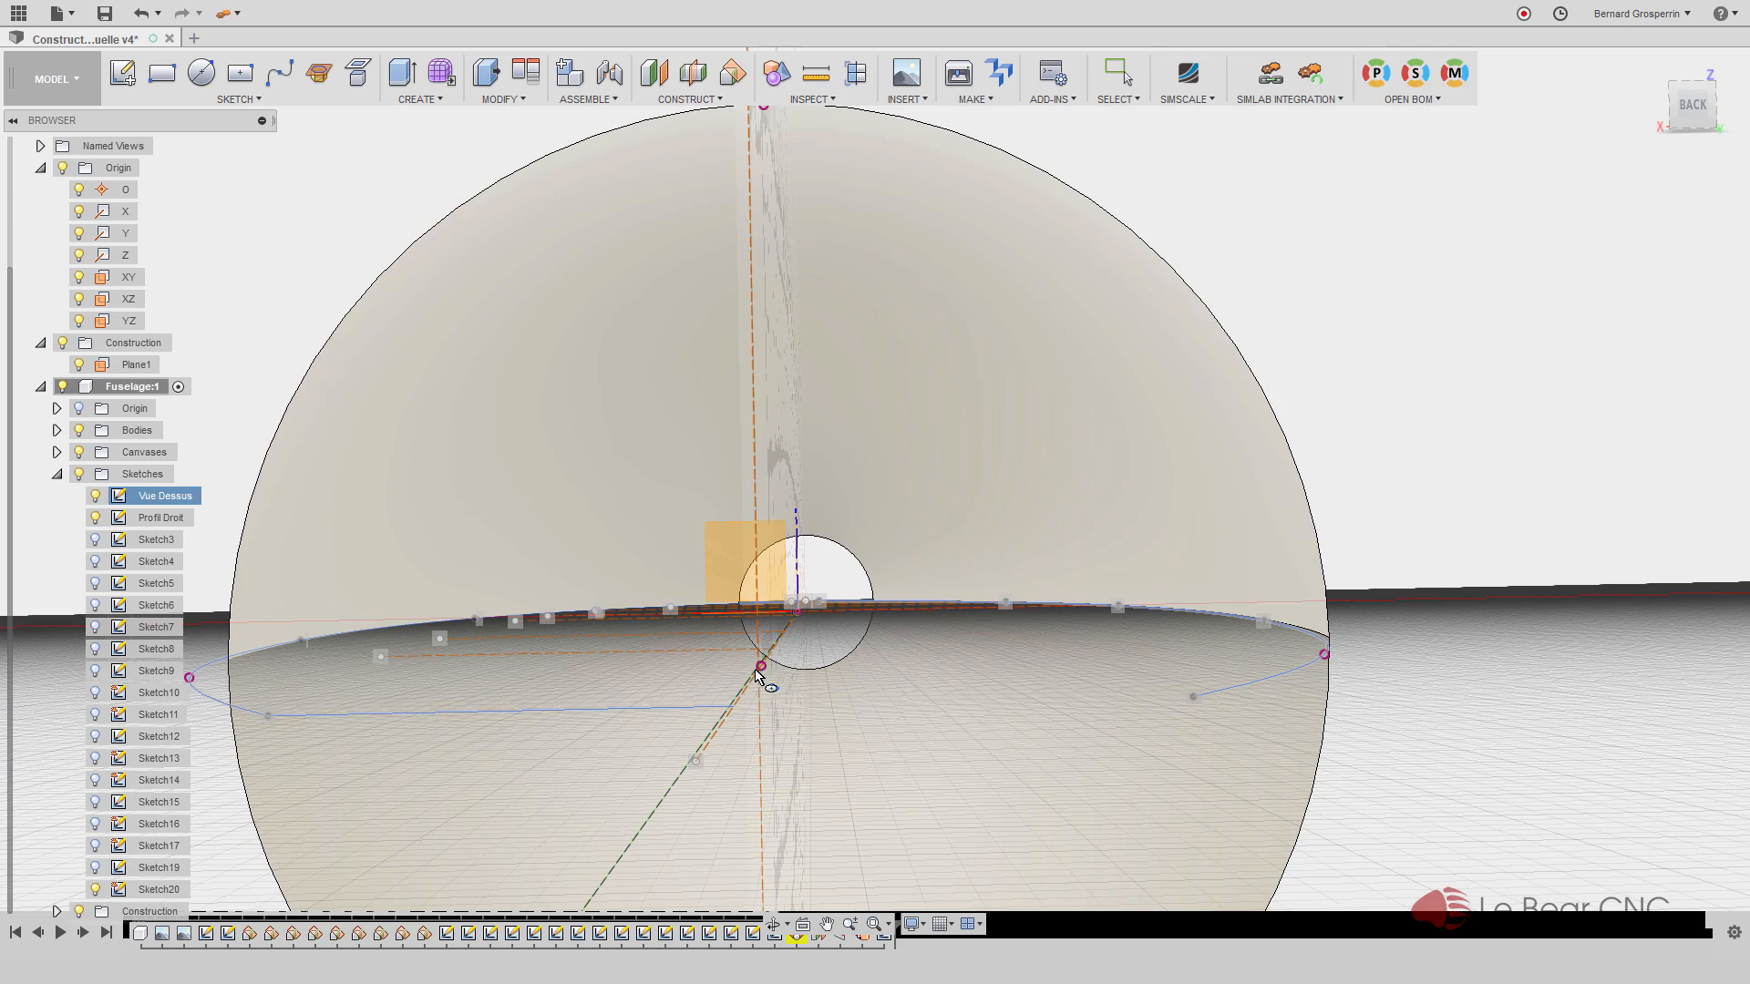
middle_click_drag(756, 674, 476, 661, "shift")
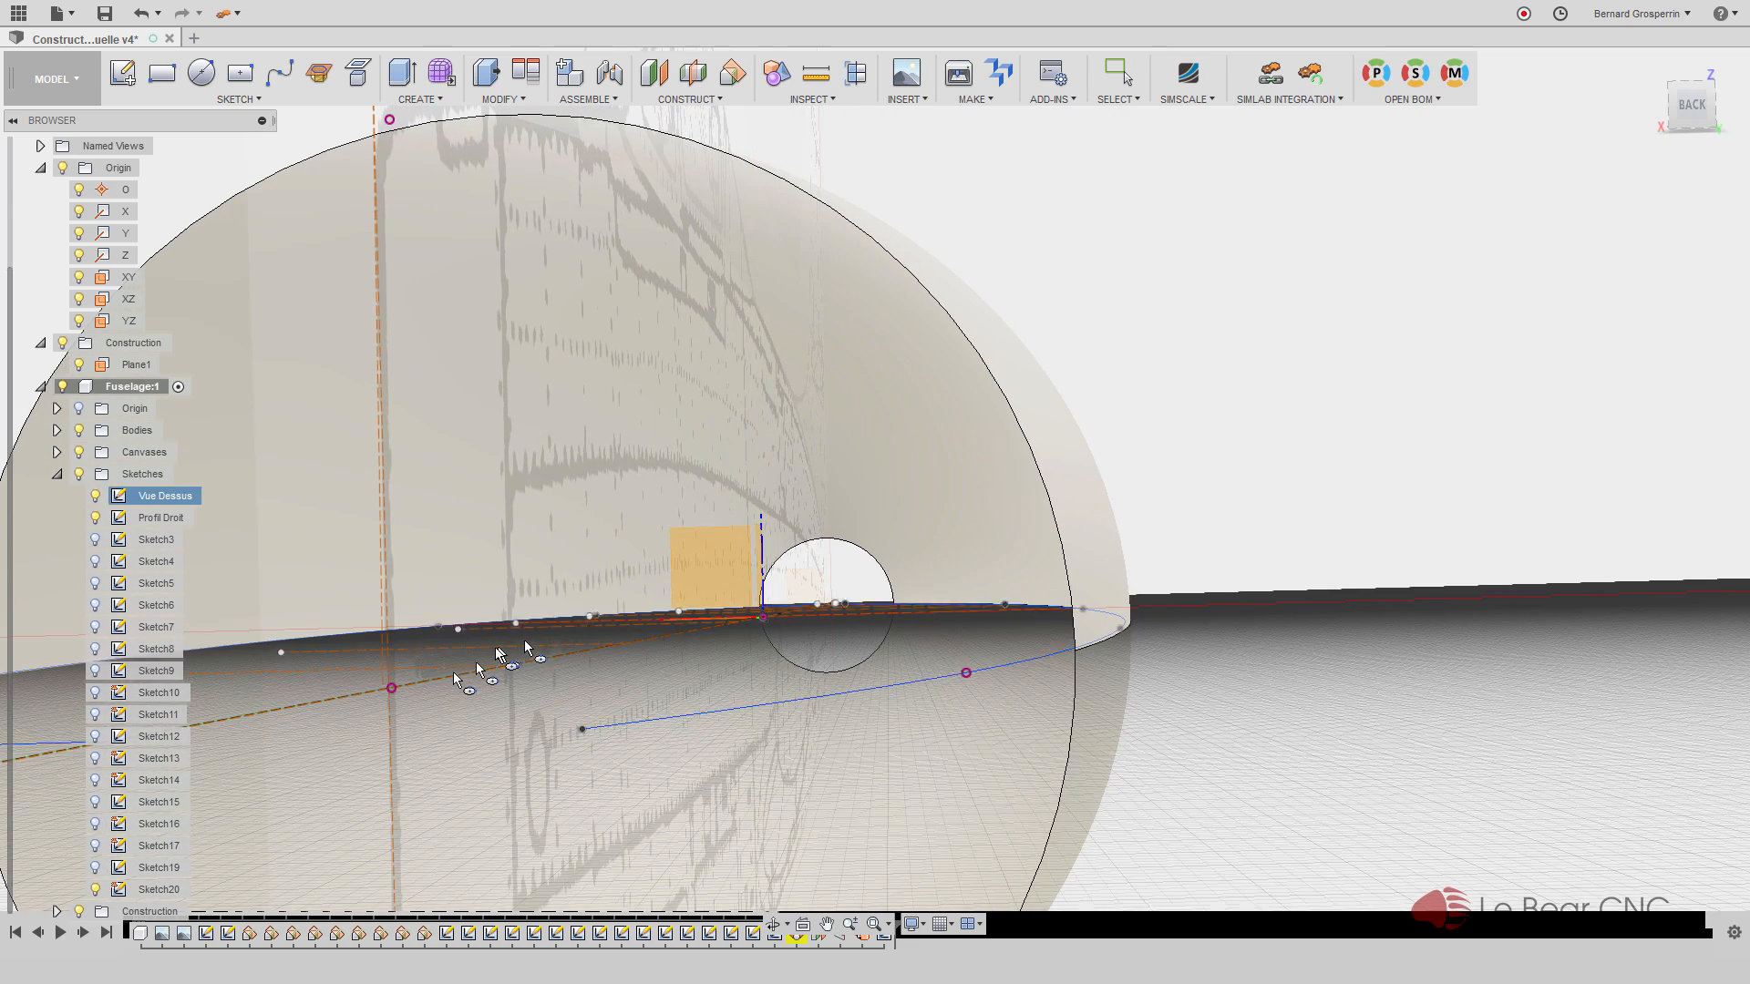
left_click(381, 688)
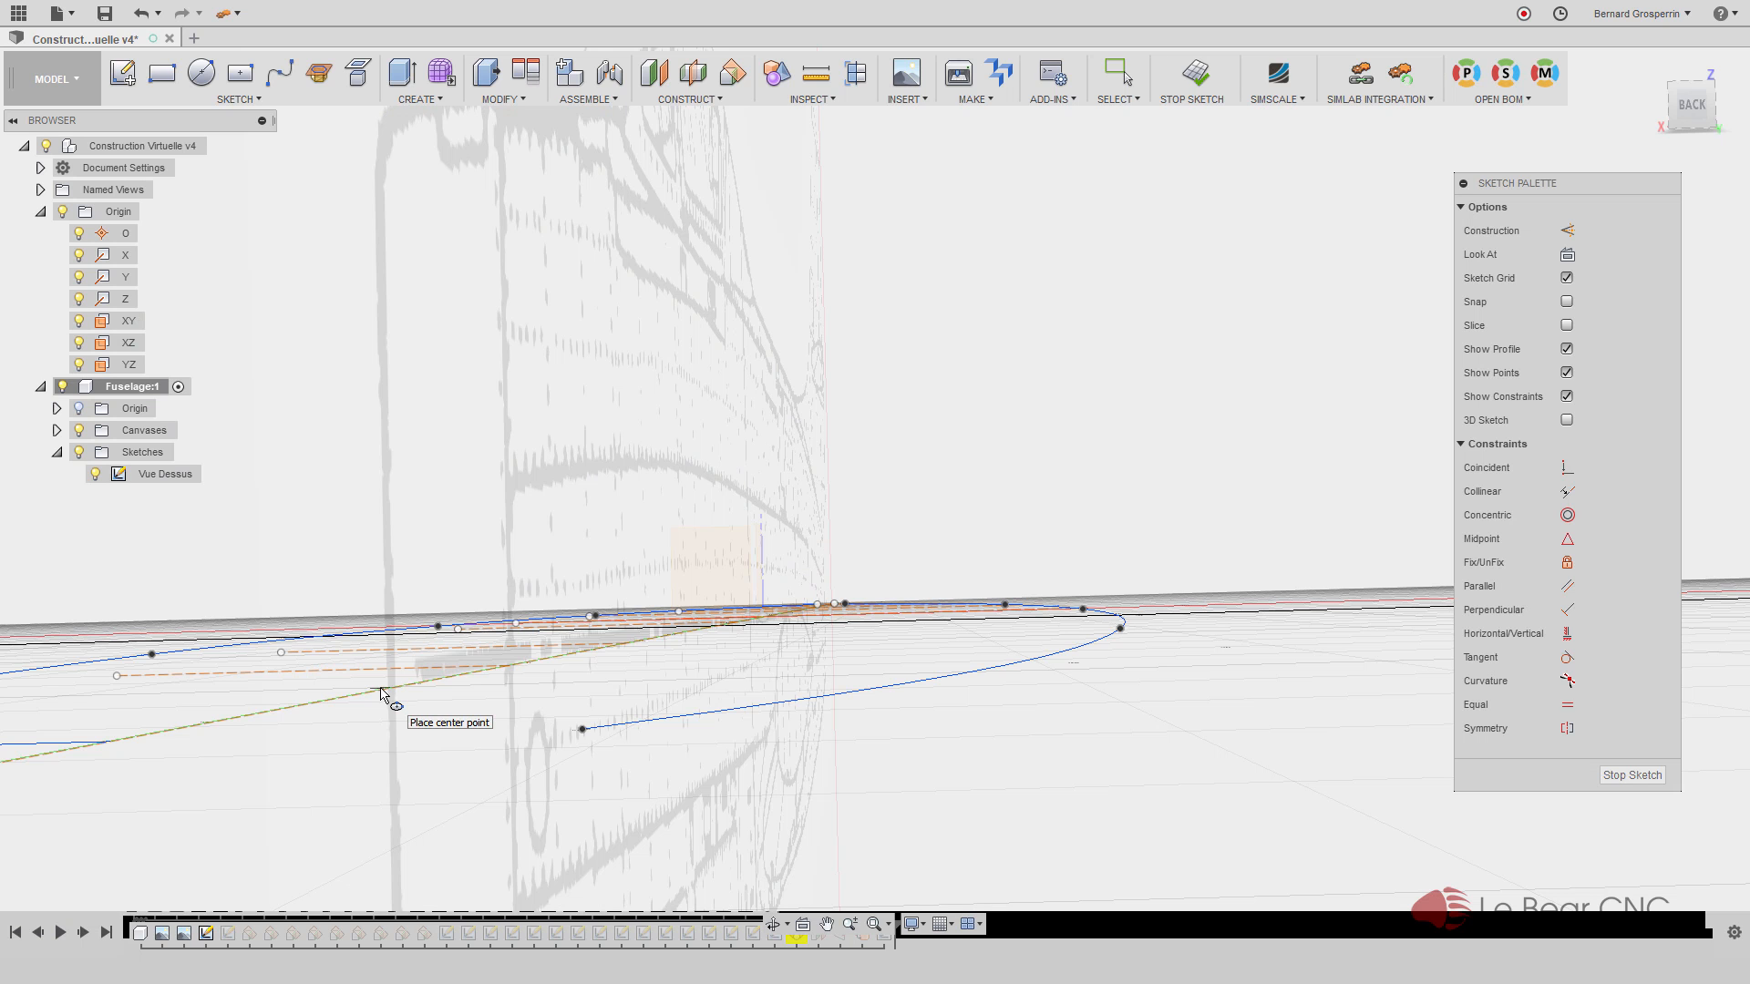
left_click(1635, 782)
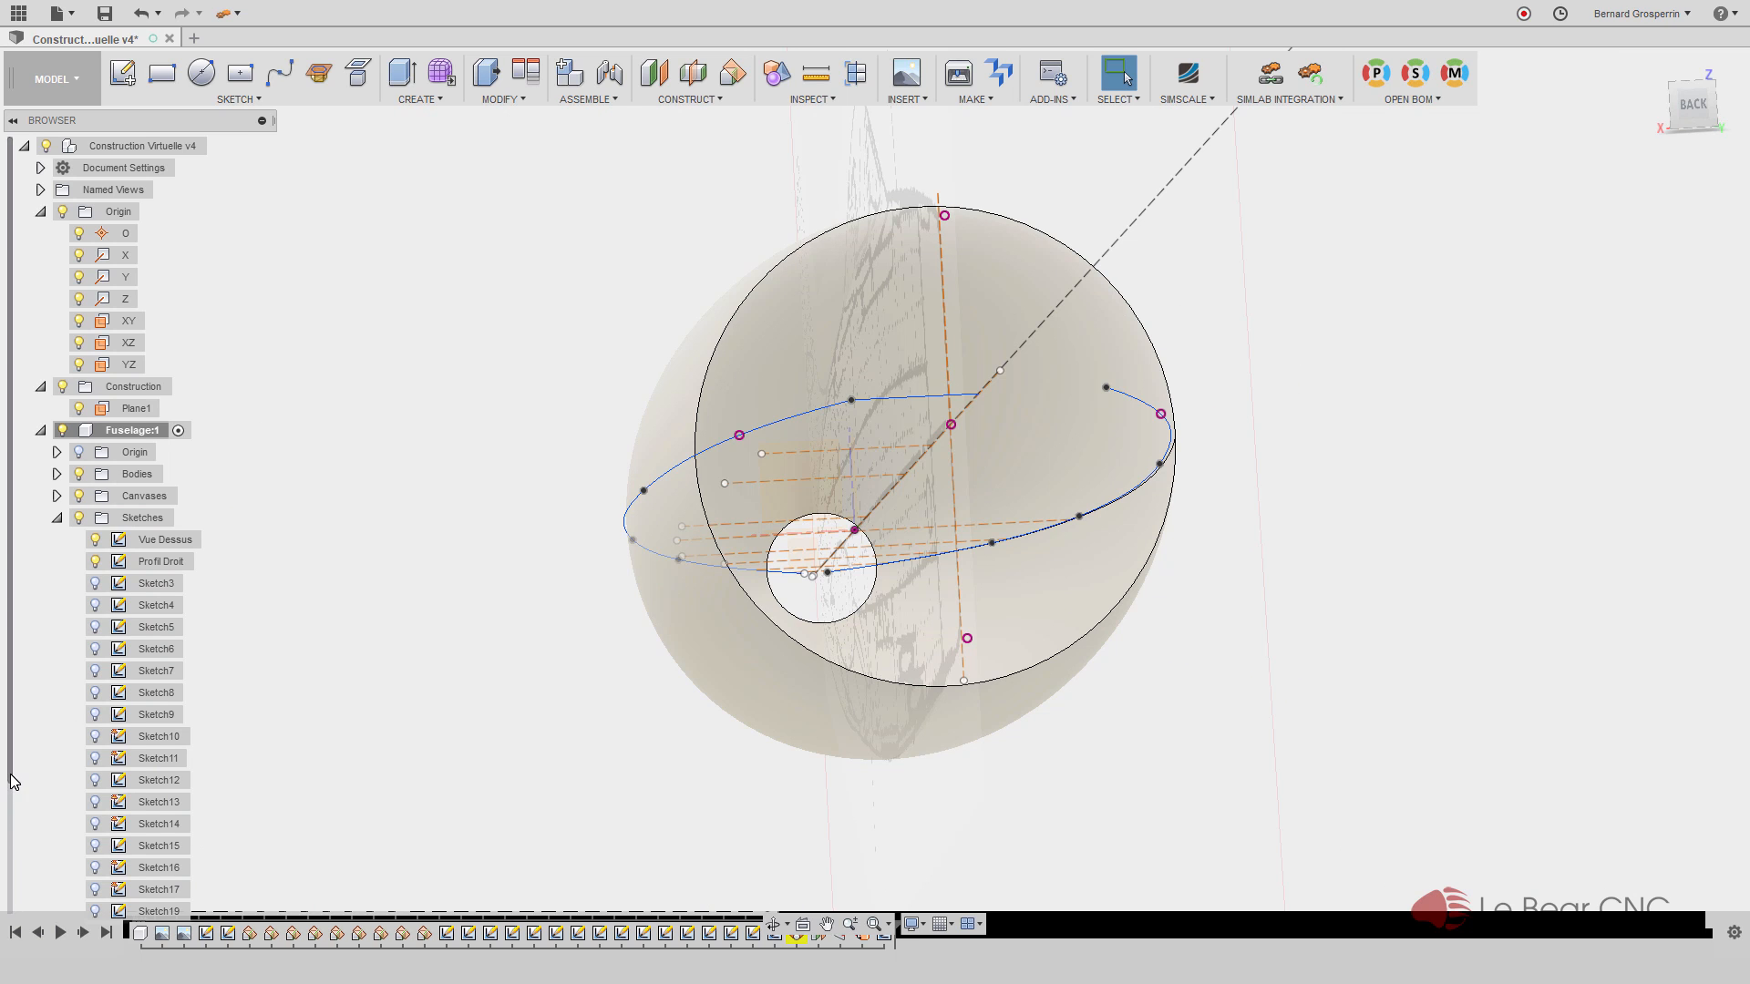
Reopen Sketch20, the sketch on the slanted nose plane, for editing
left_click_drag(12, 782, 13, 864)
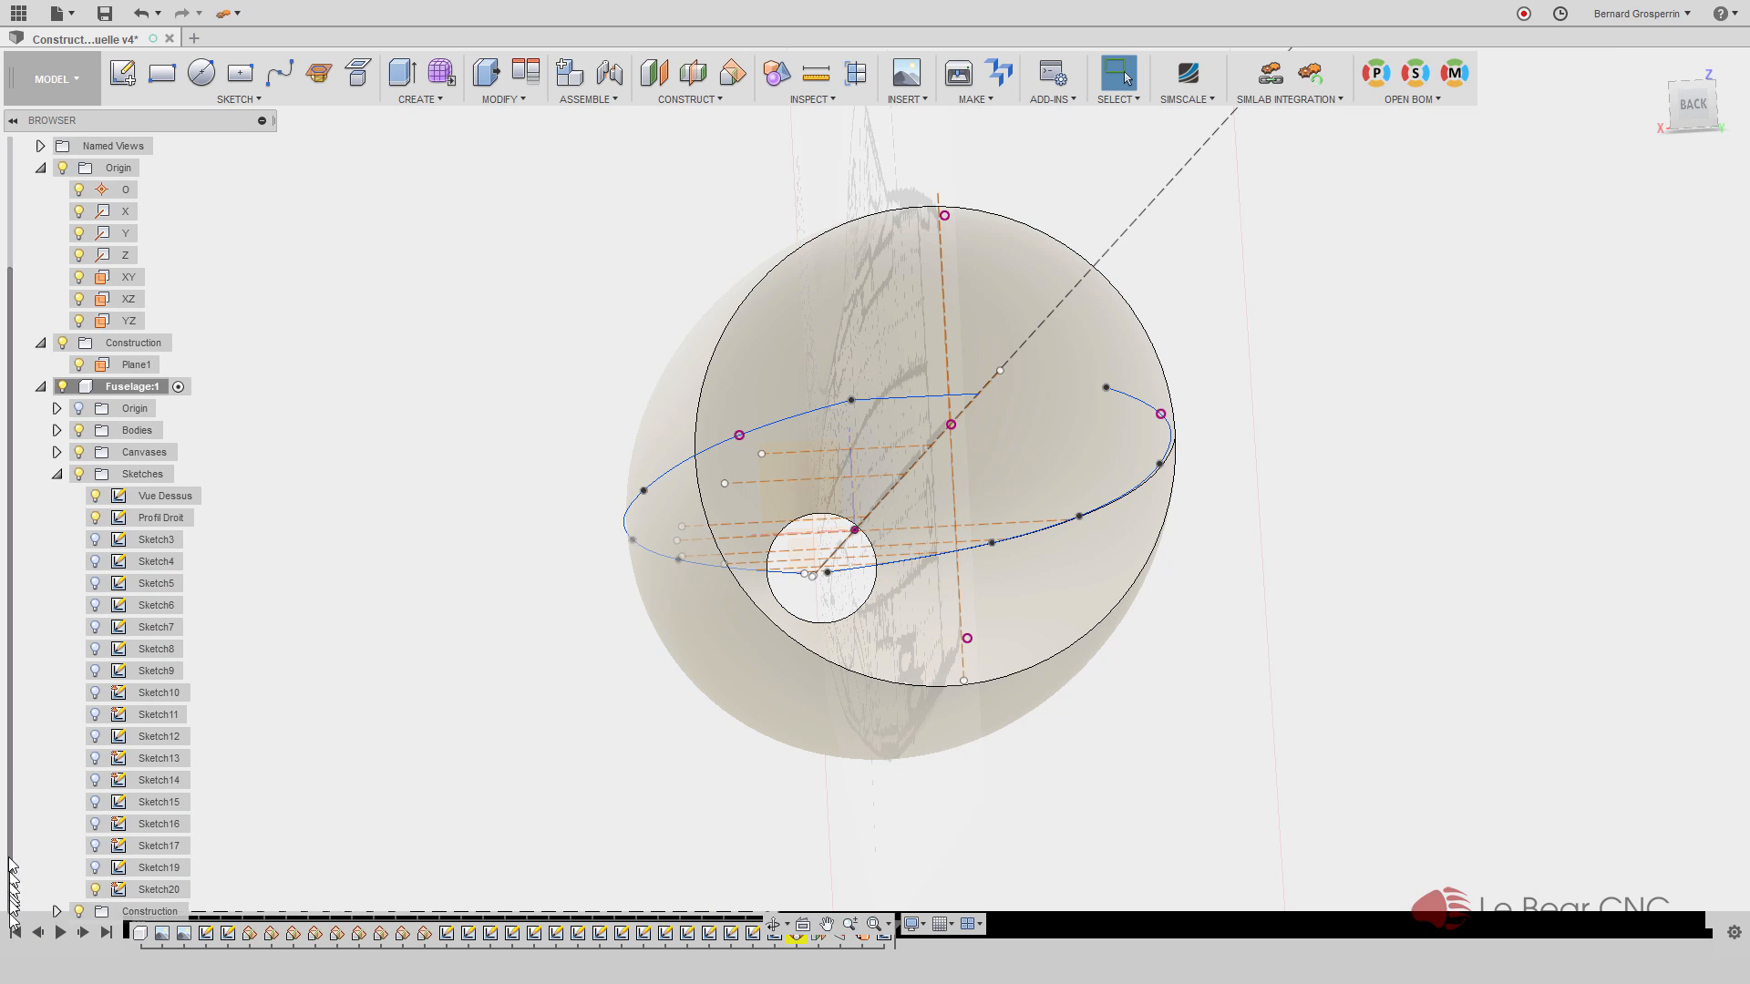
left_click(167, 891)
right_click(167, 892)
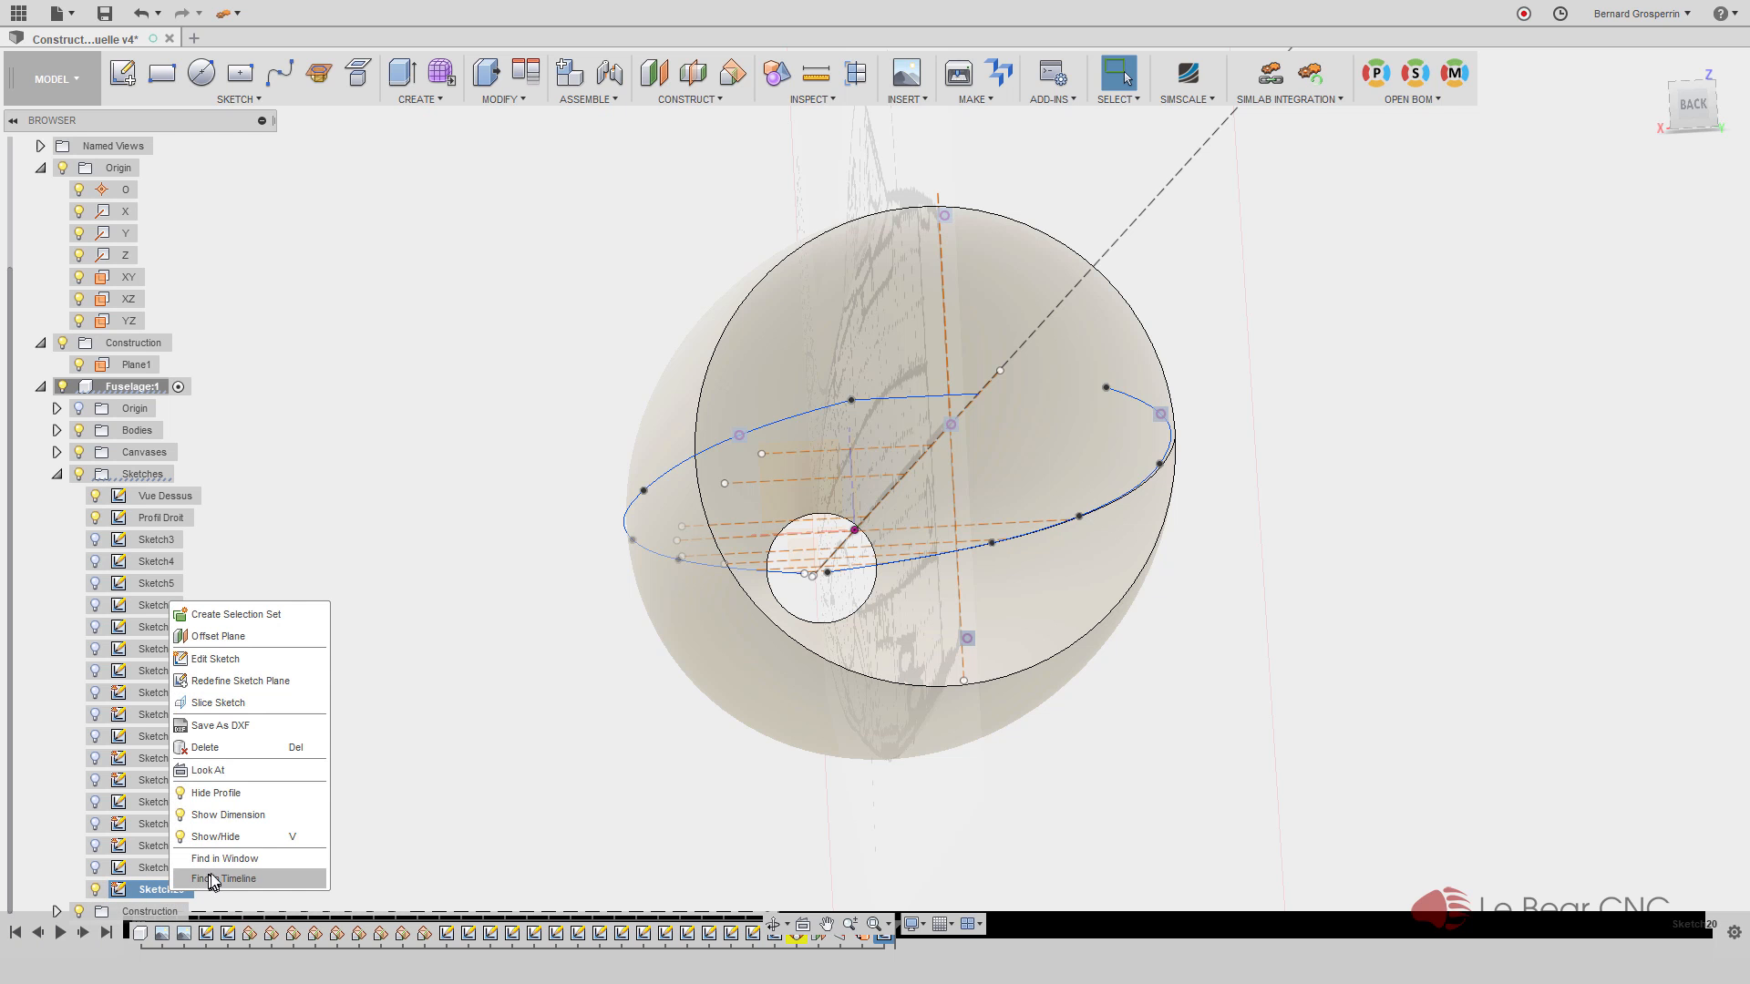
left_click(233, 660)
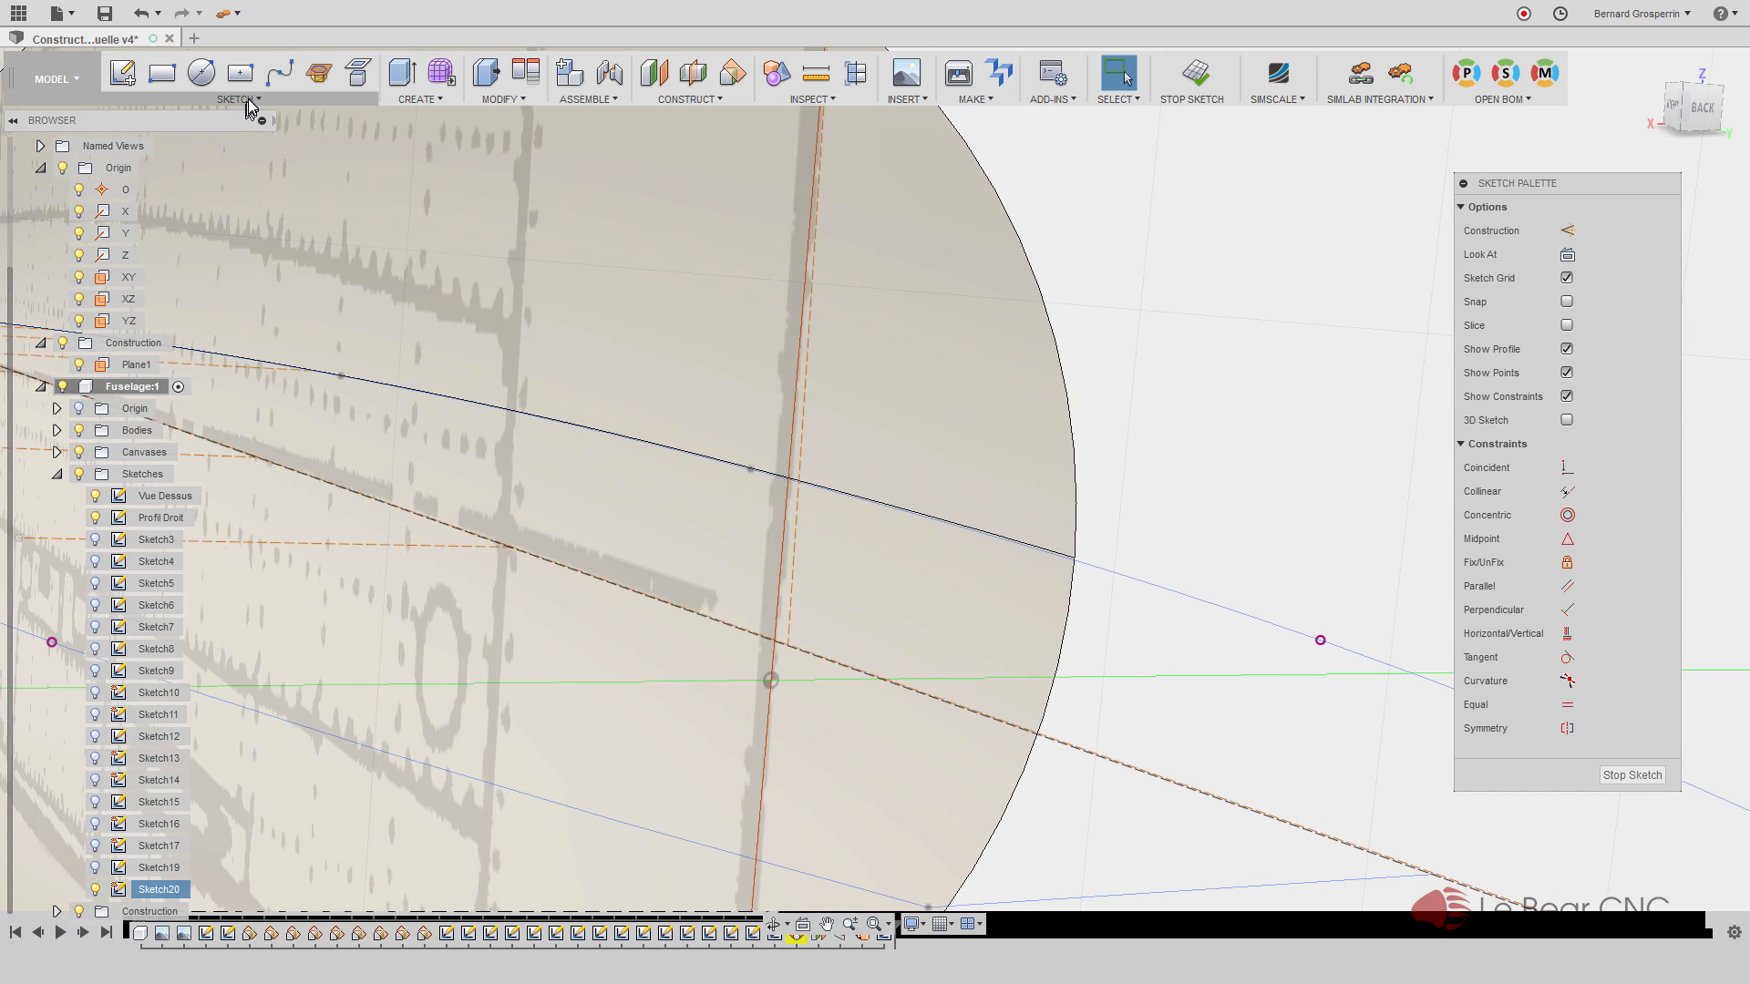
Intersect the side-view sketch's point where the vertical nose line meets the fuselage axis with the open sketch's plane
left_click(247, 100)
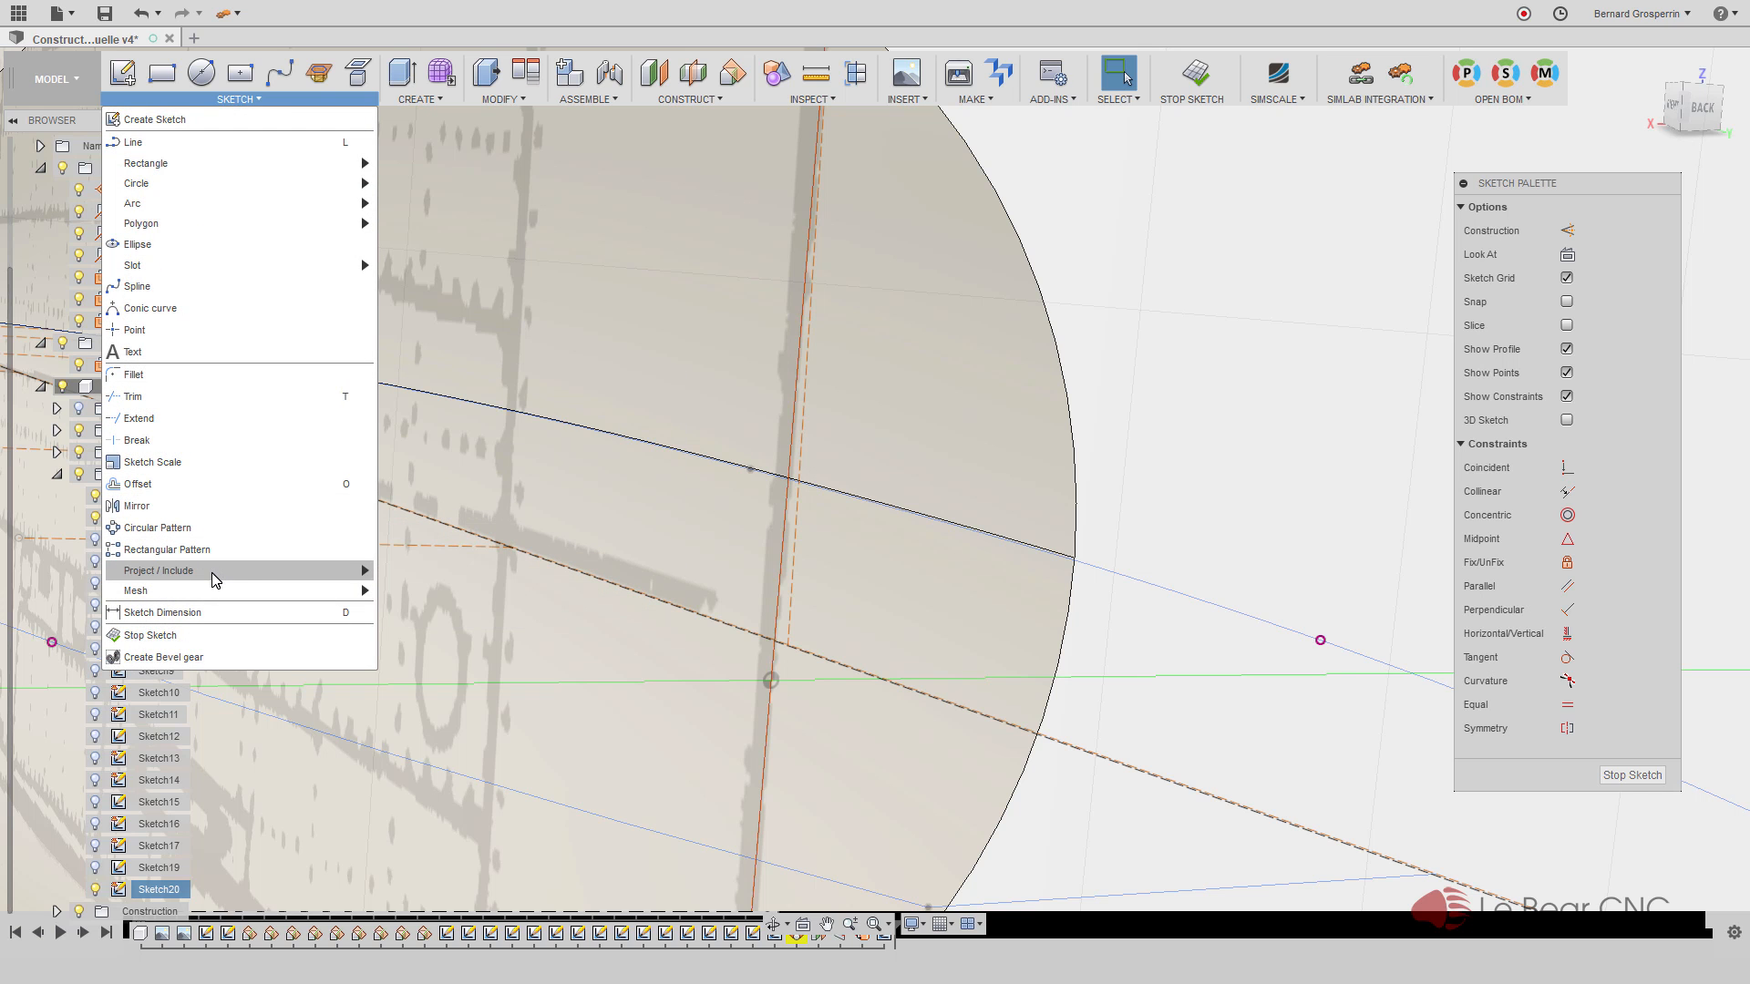
mouse_move(216, 580)
left_click(414, 595)
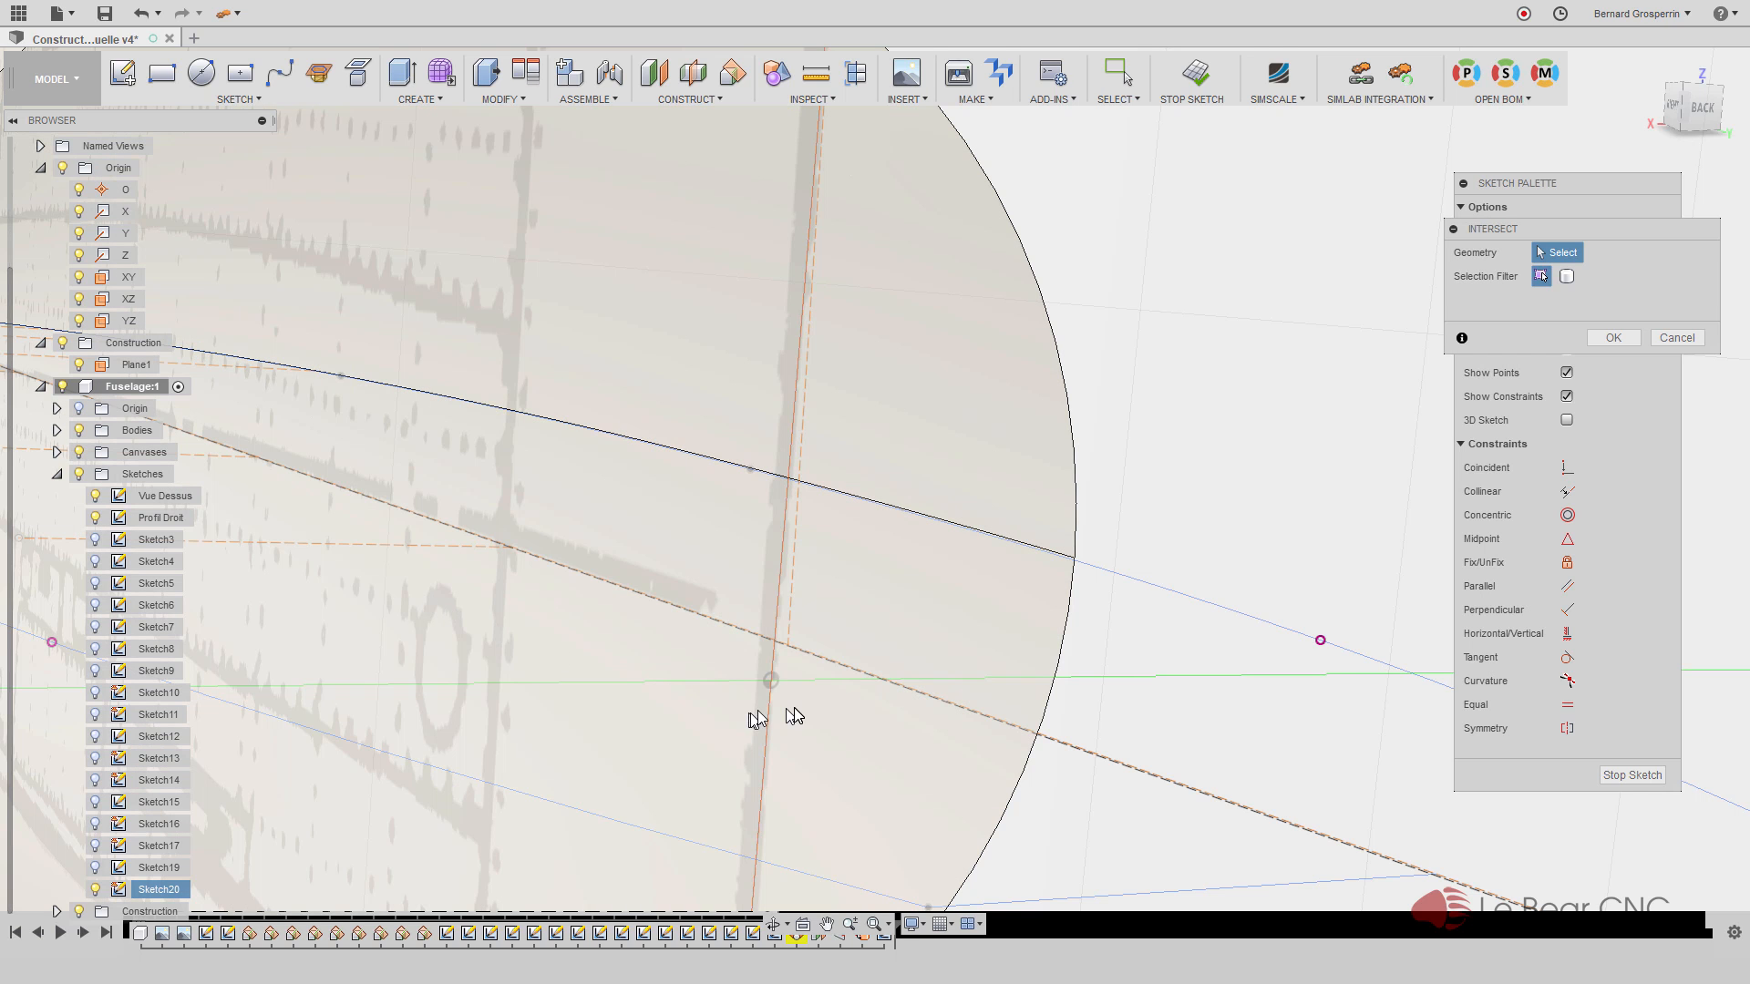
scroll(776, 644, "up", 5)
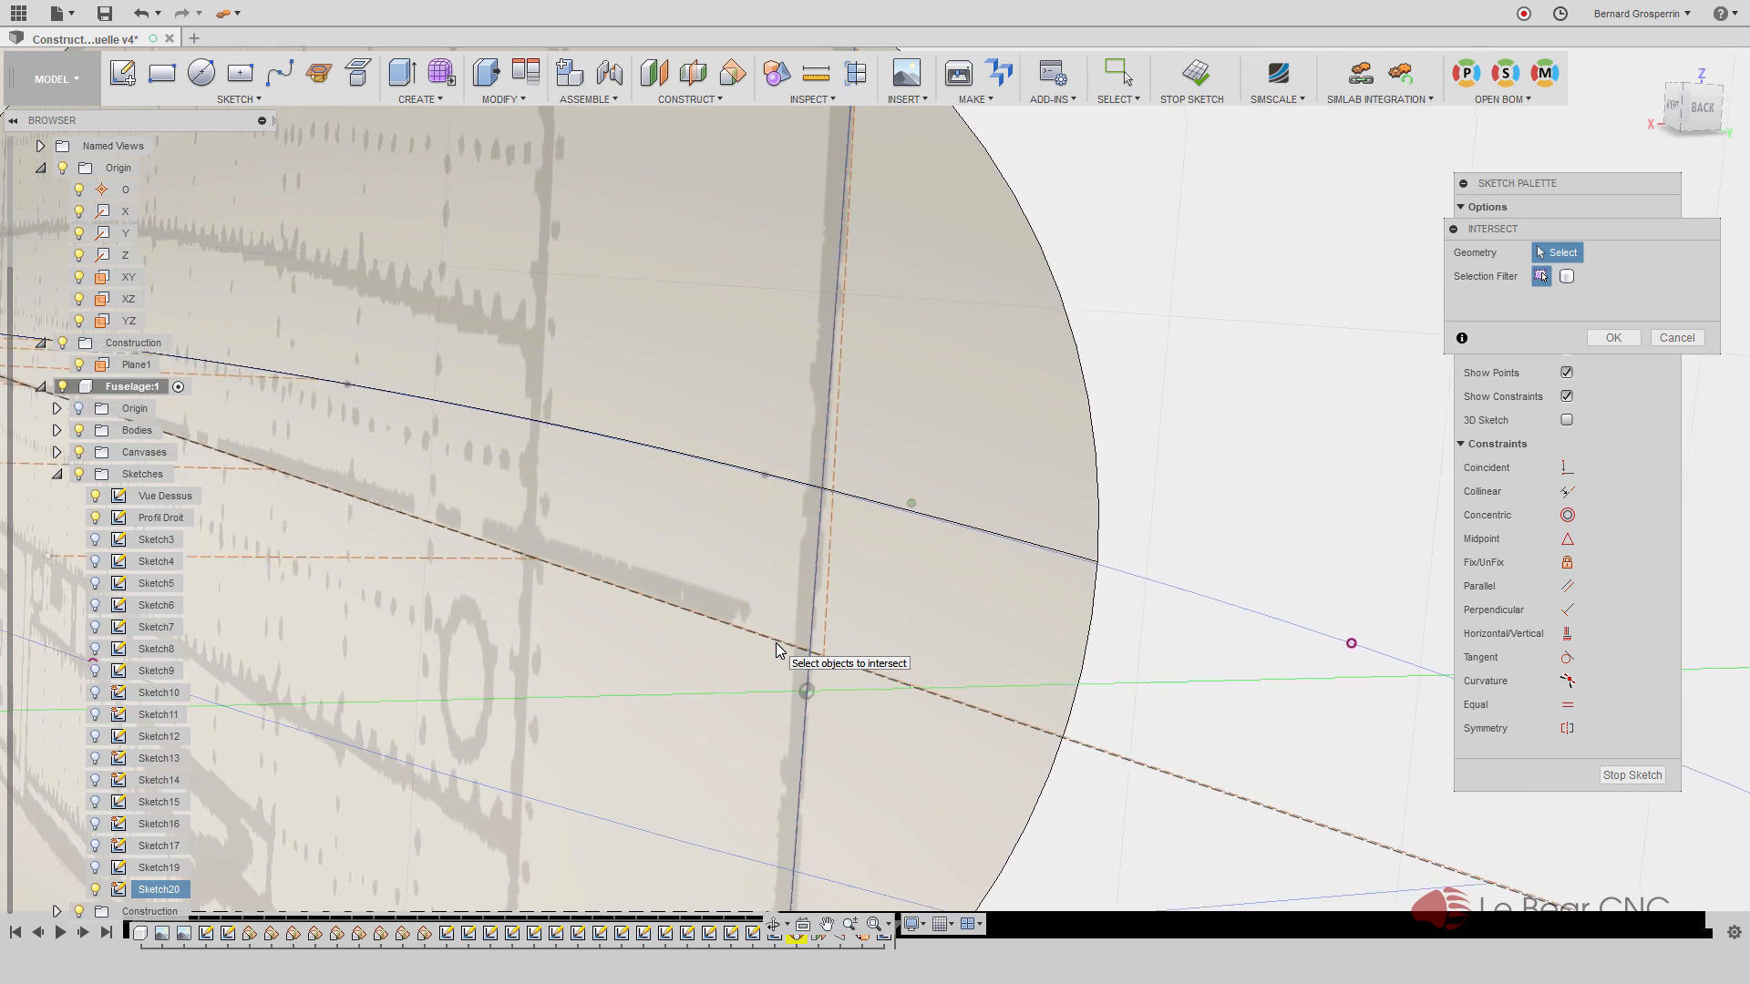
scroll(777, 643, "down", 5)
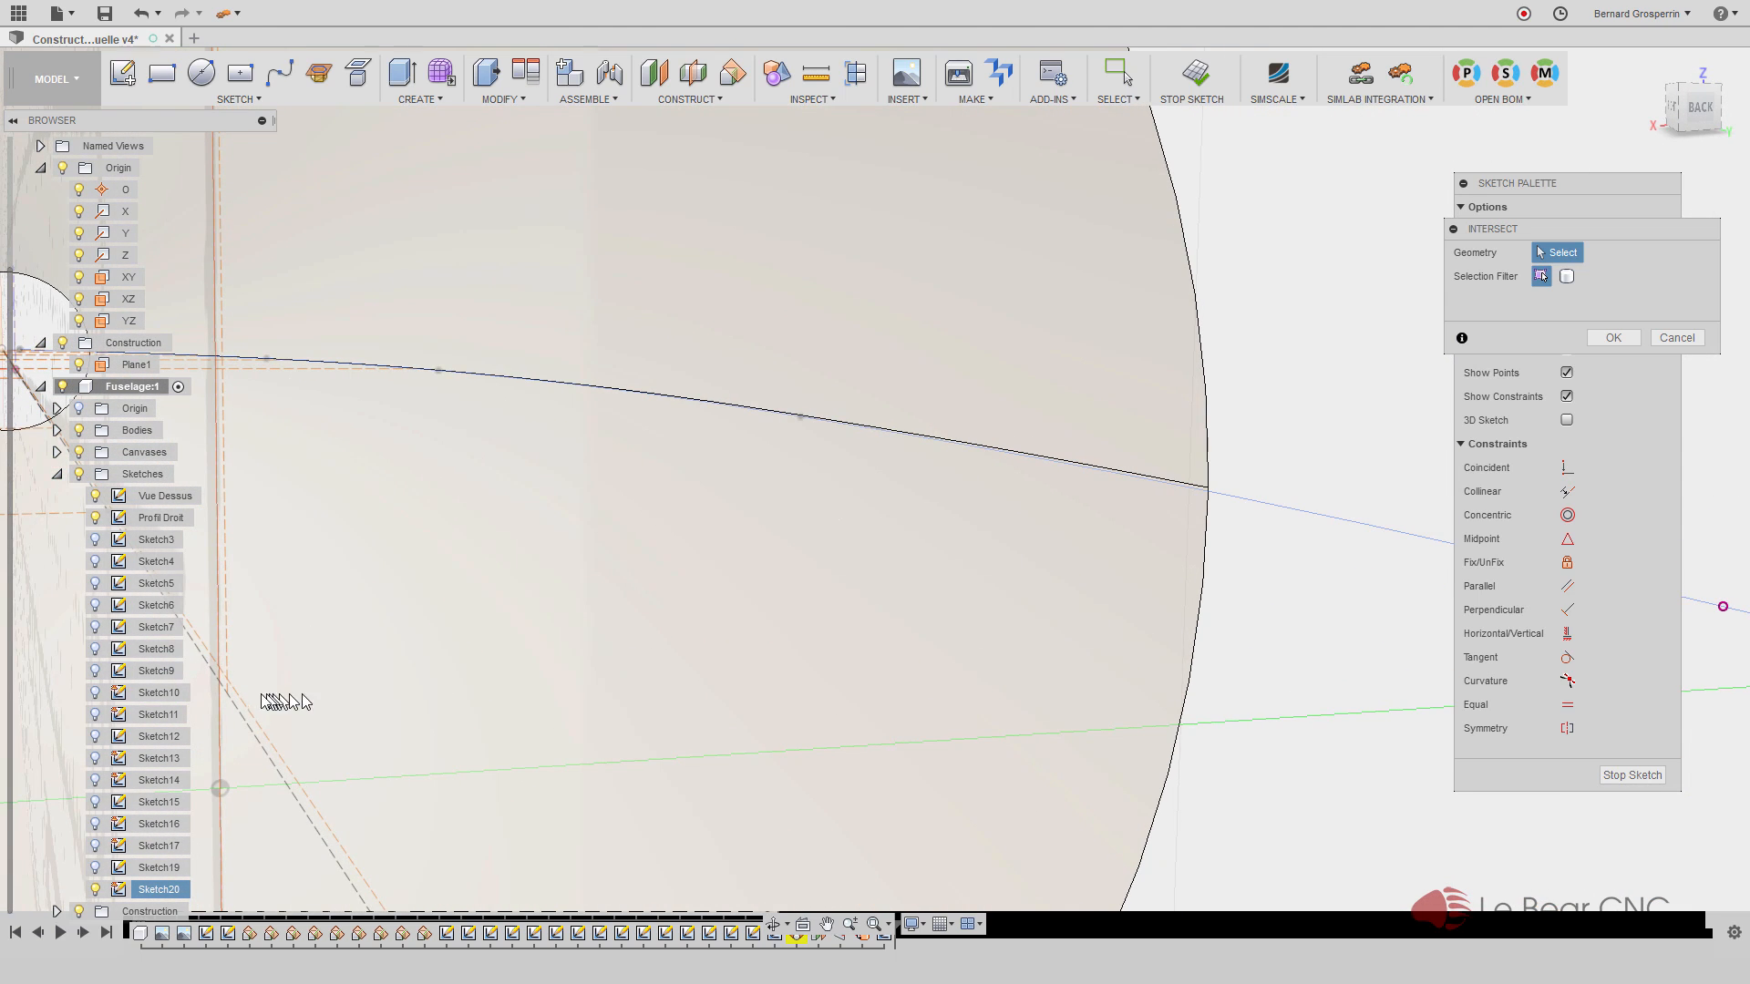
scroll(220, 690, "down", 6)
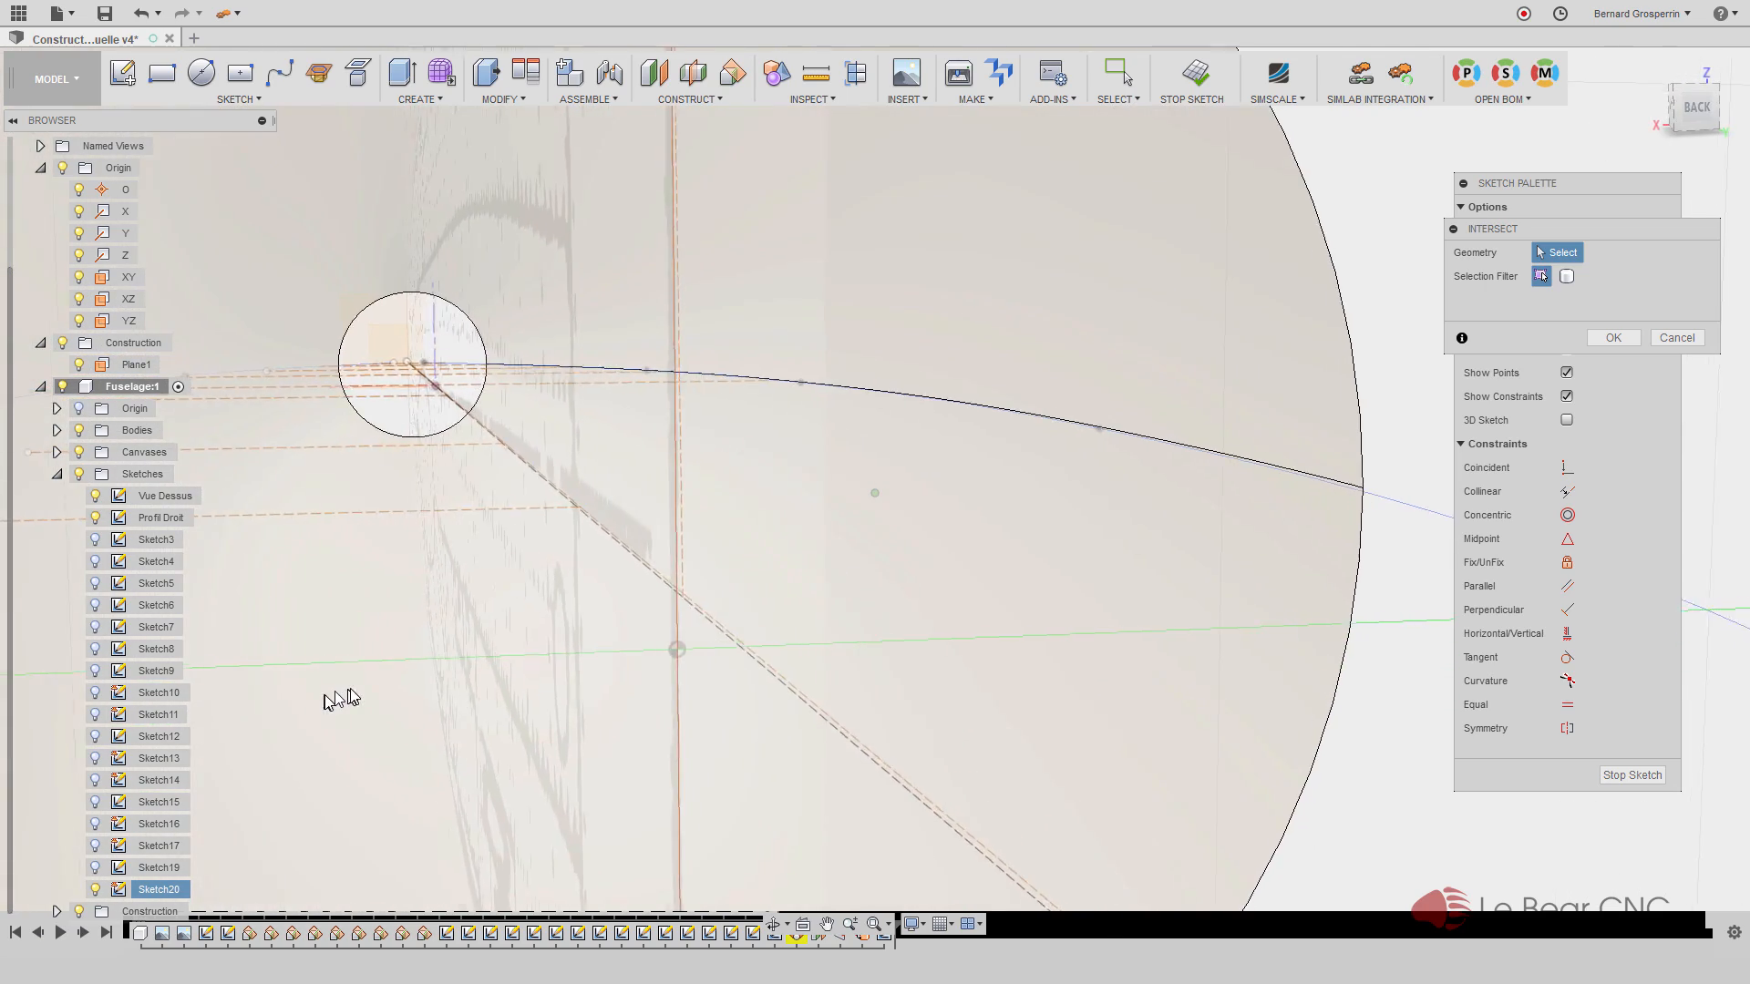
scroll(916, 629, "up", 3)
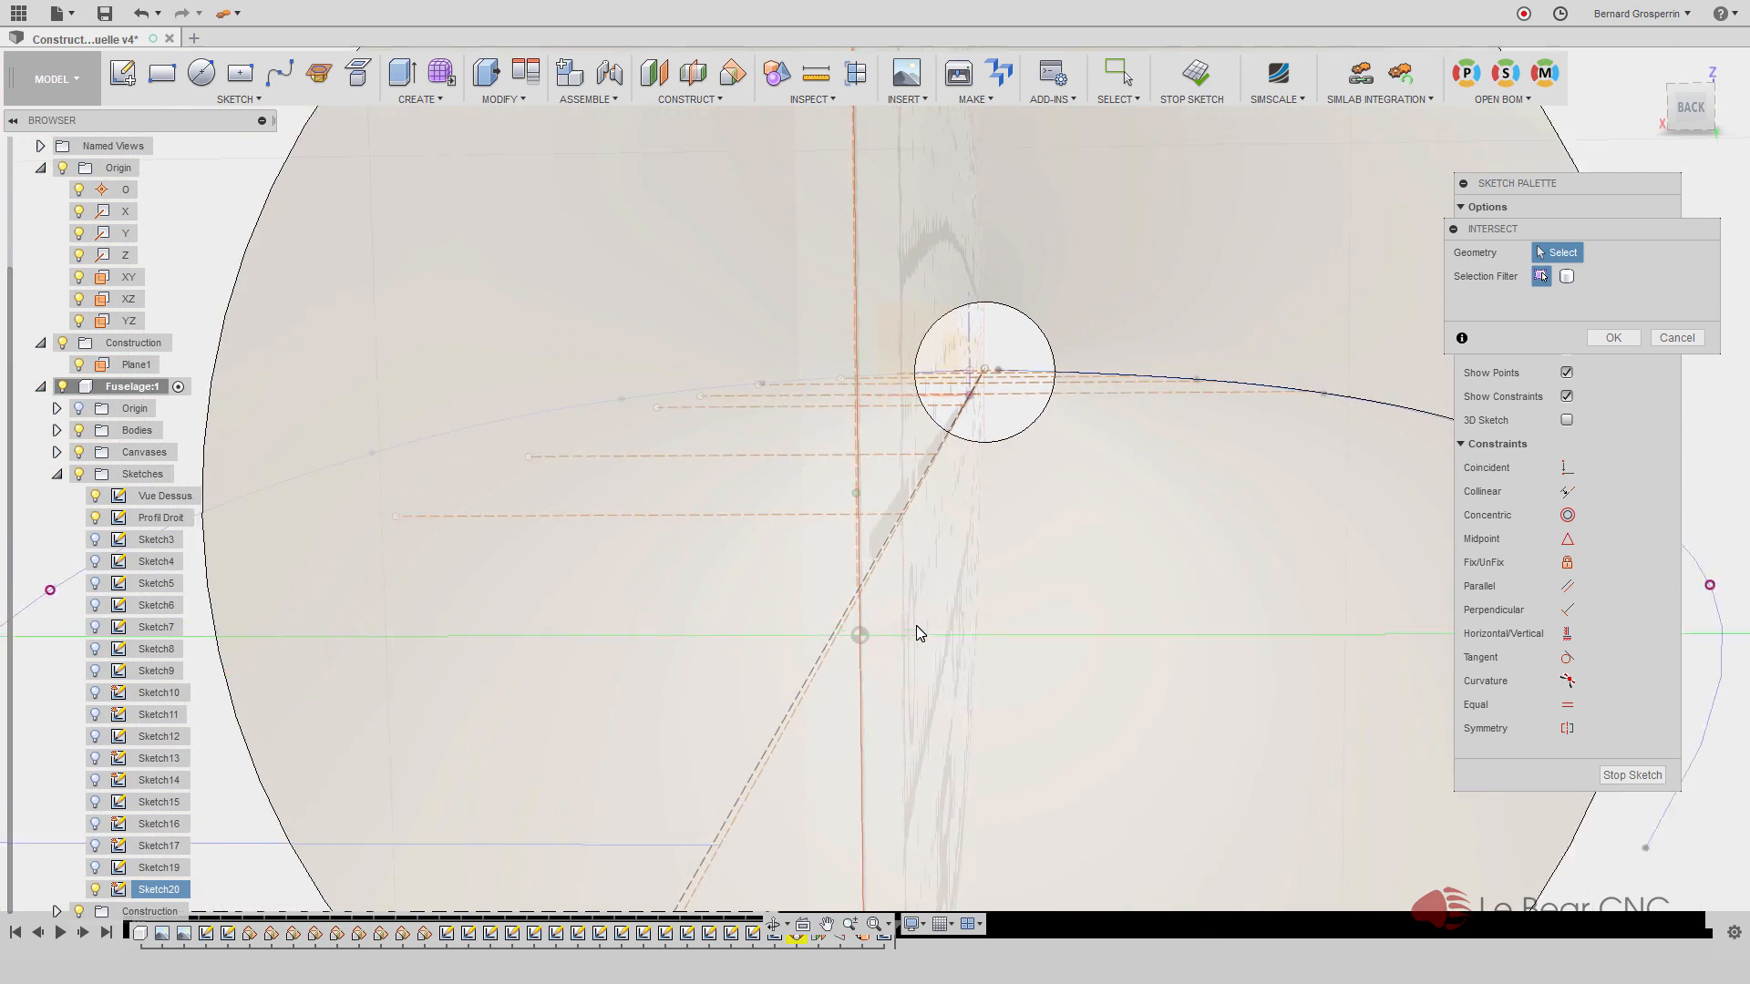
scroll(874, 606, "up", 2)
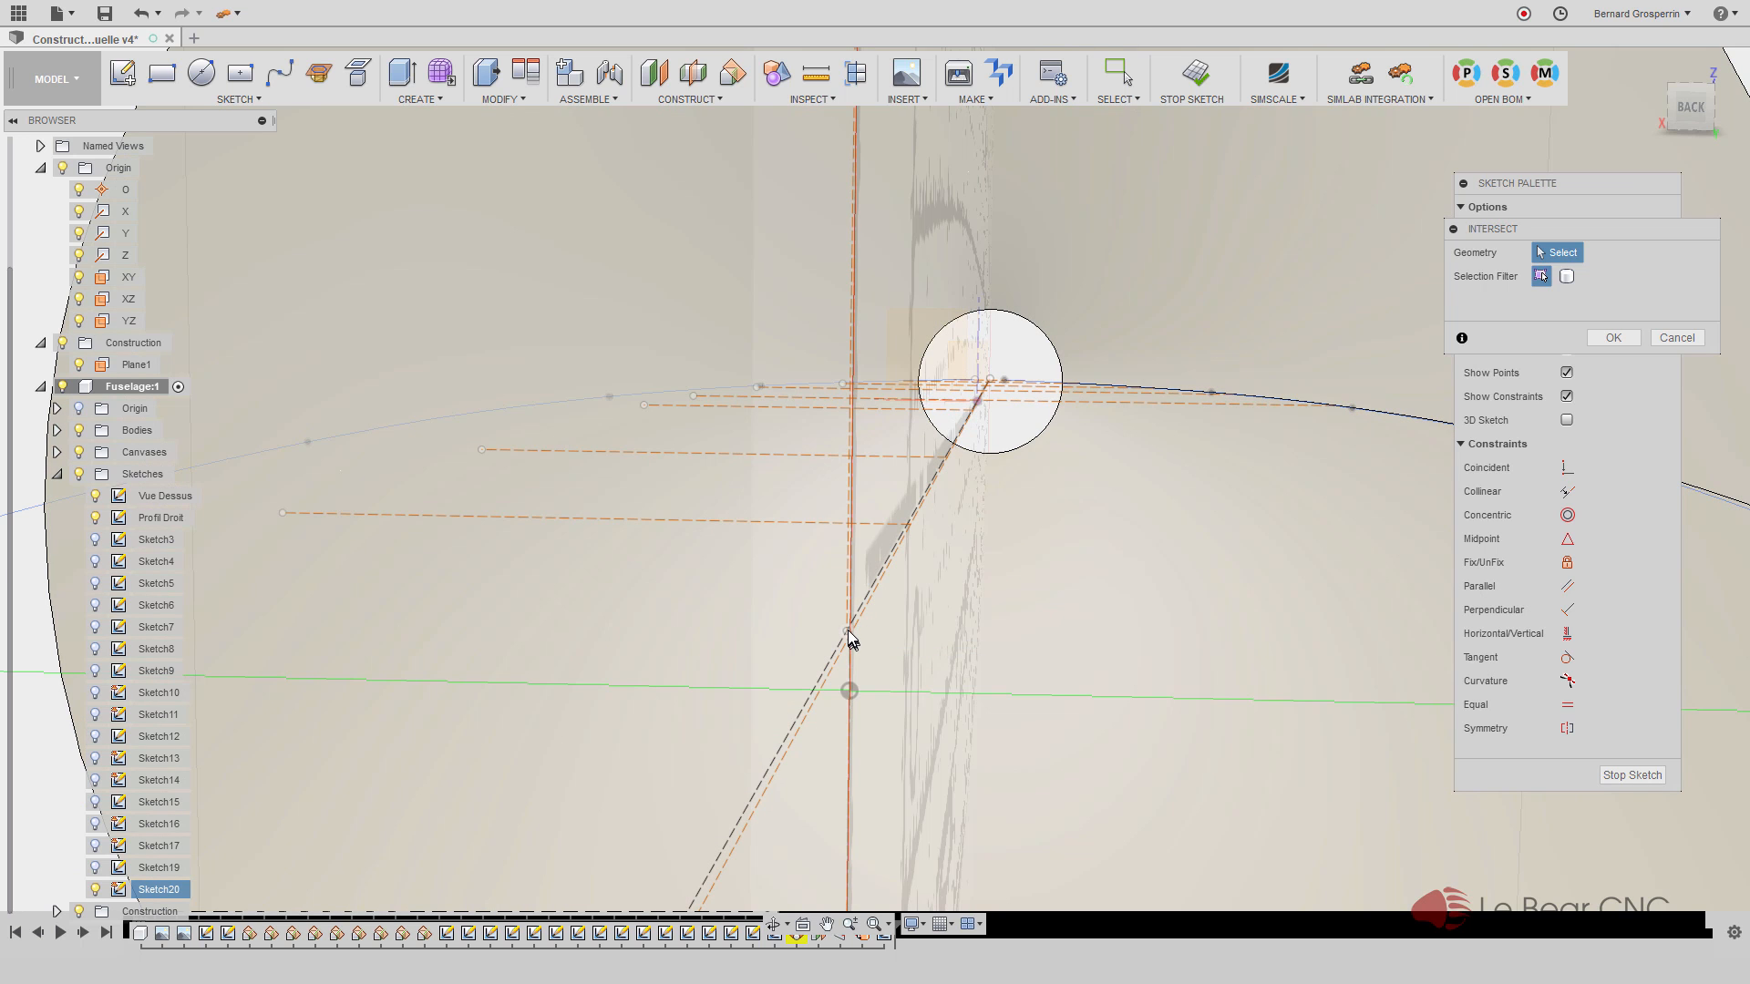
left_click(847, 631)
scroll(846, 630, "down", 3)
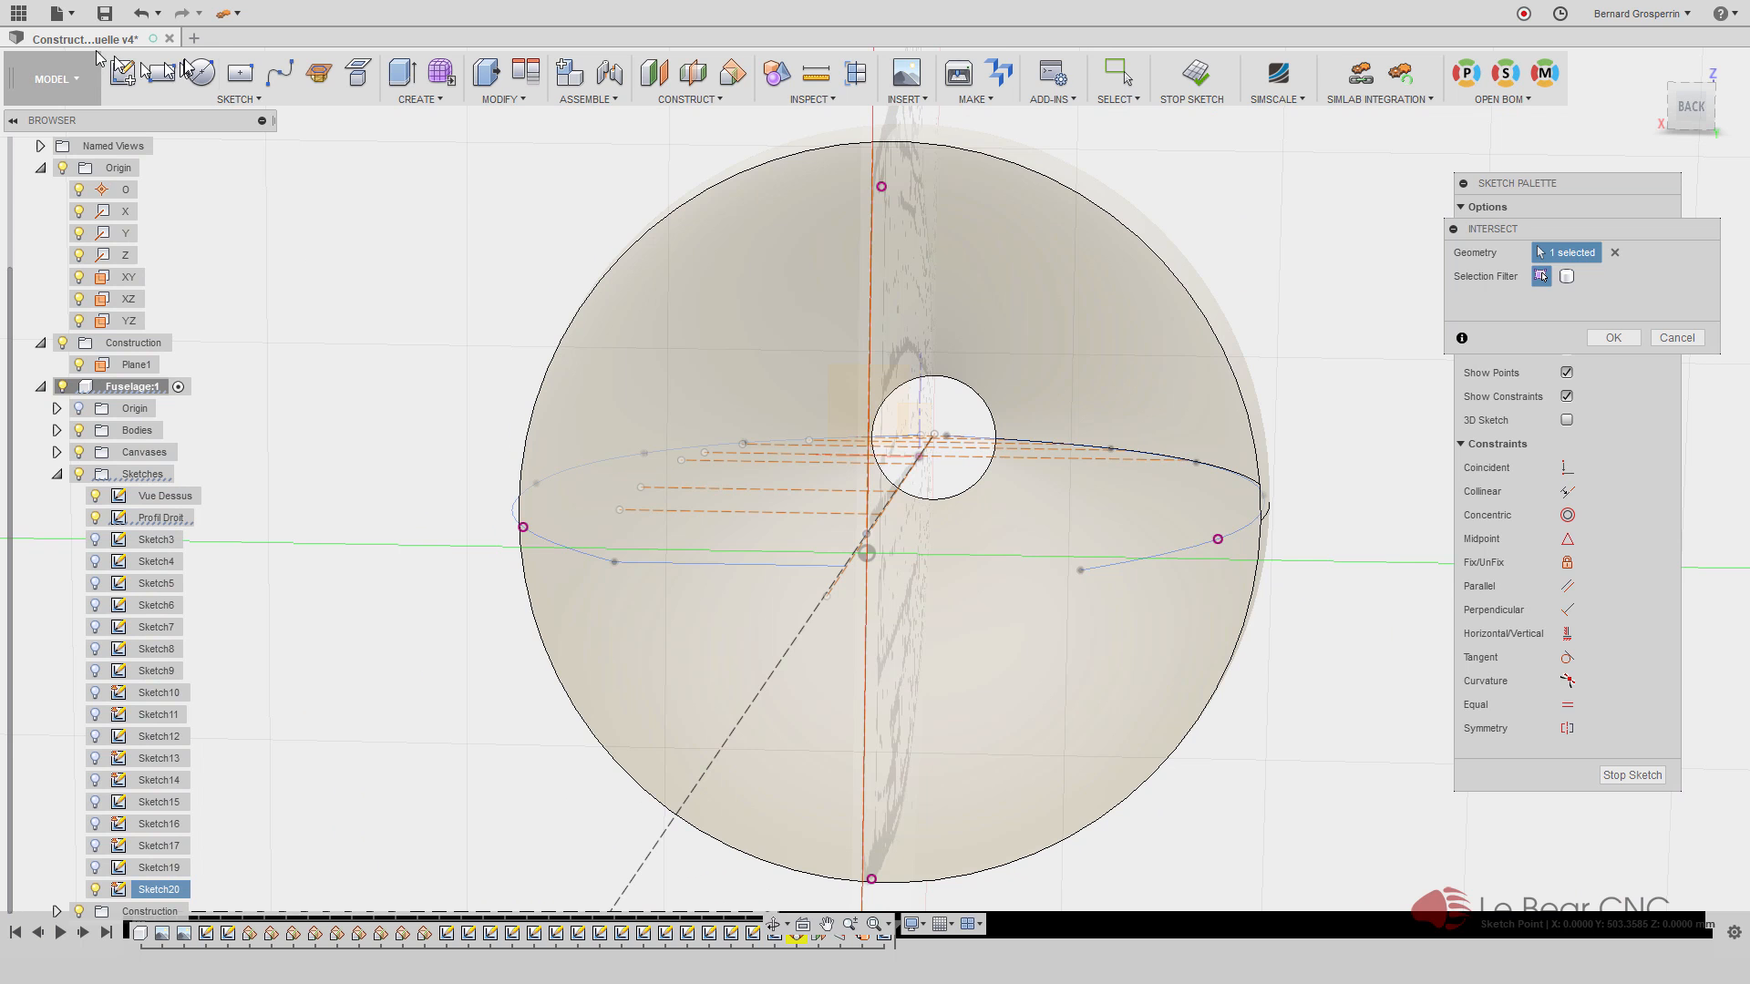
Draw an ellipse centred on the projected axis point and passing through the nose-section intersection points, and finish the sketch
left_click(256, 98)
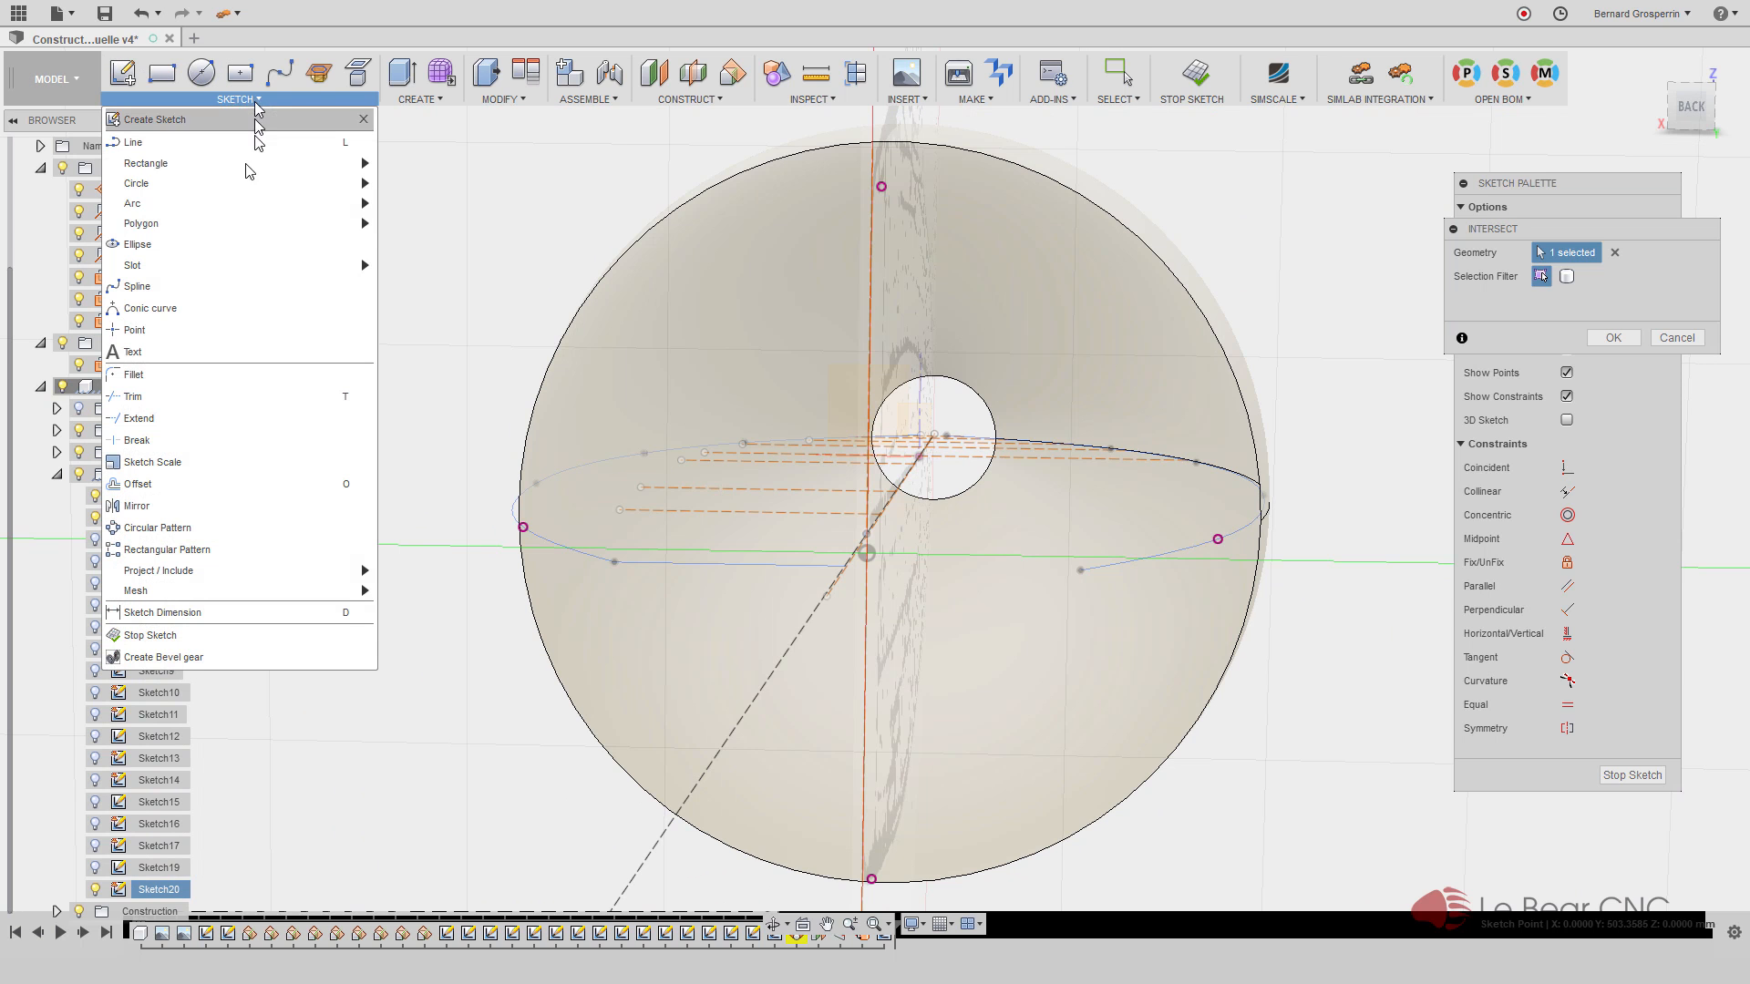
left_click(221, 244)
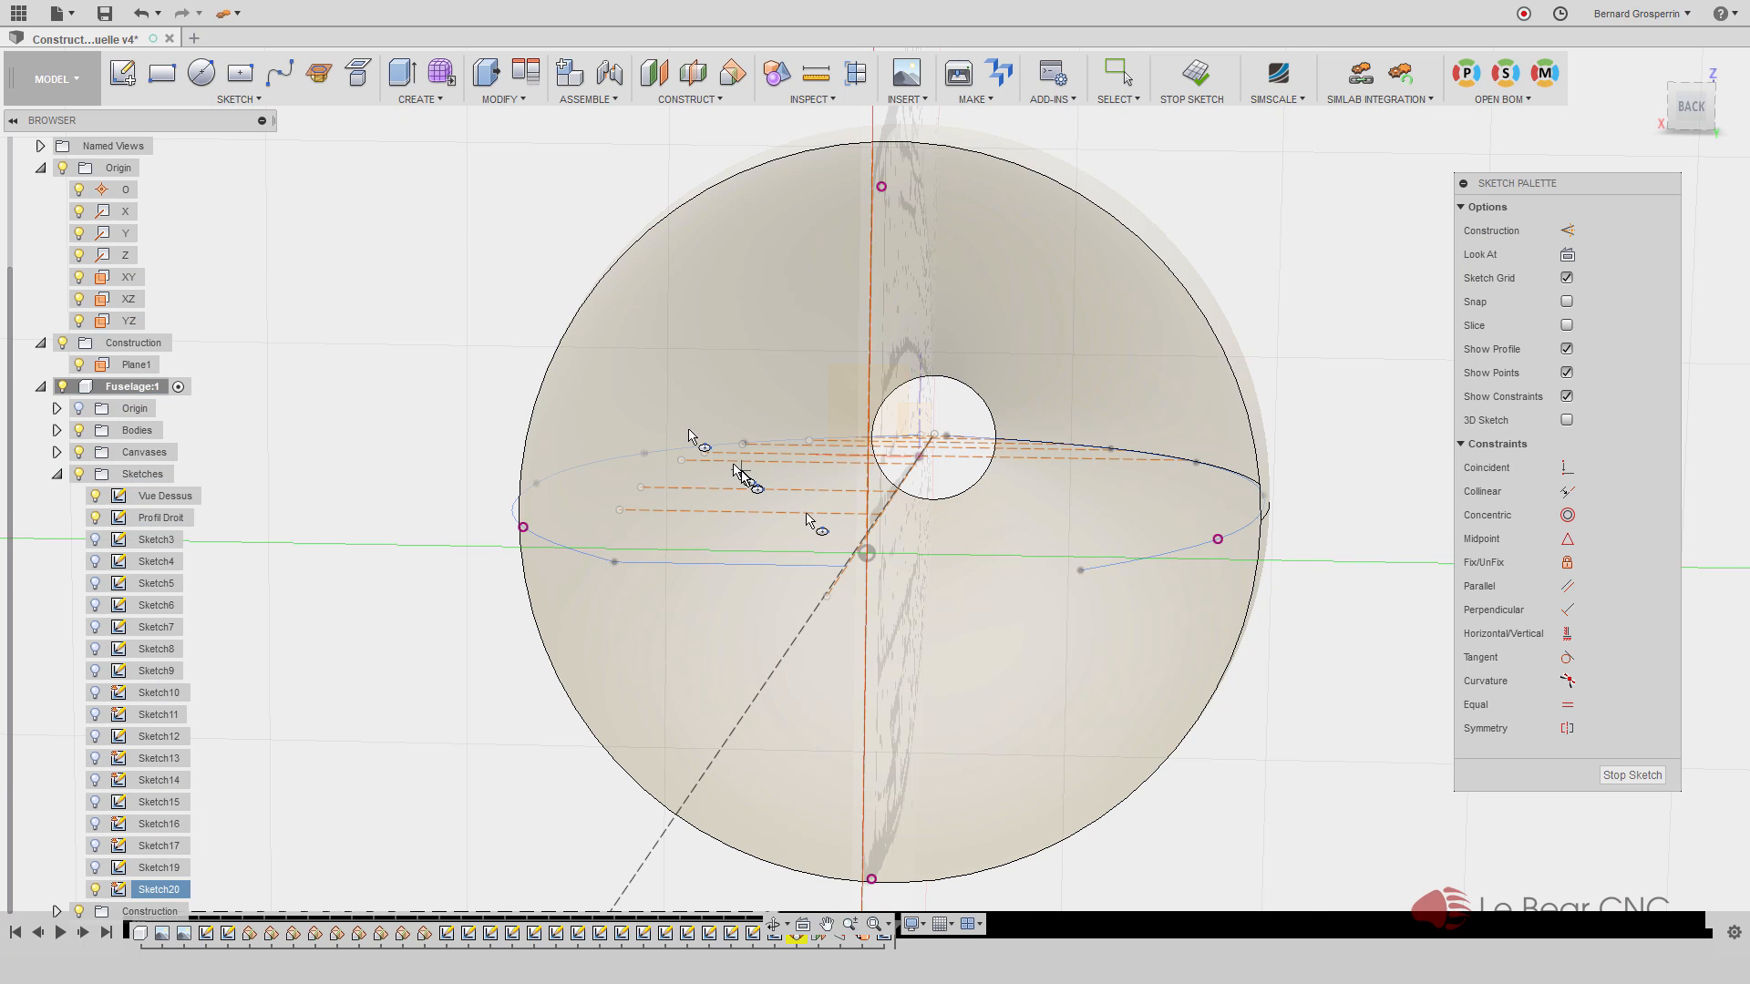
scroll(871, 545, "up", 4)
scroll(896, 544, "up", 3)
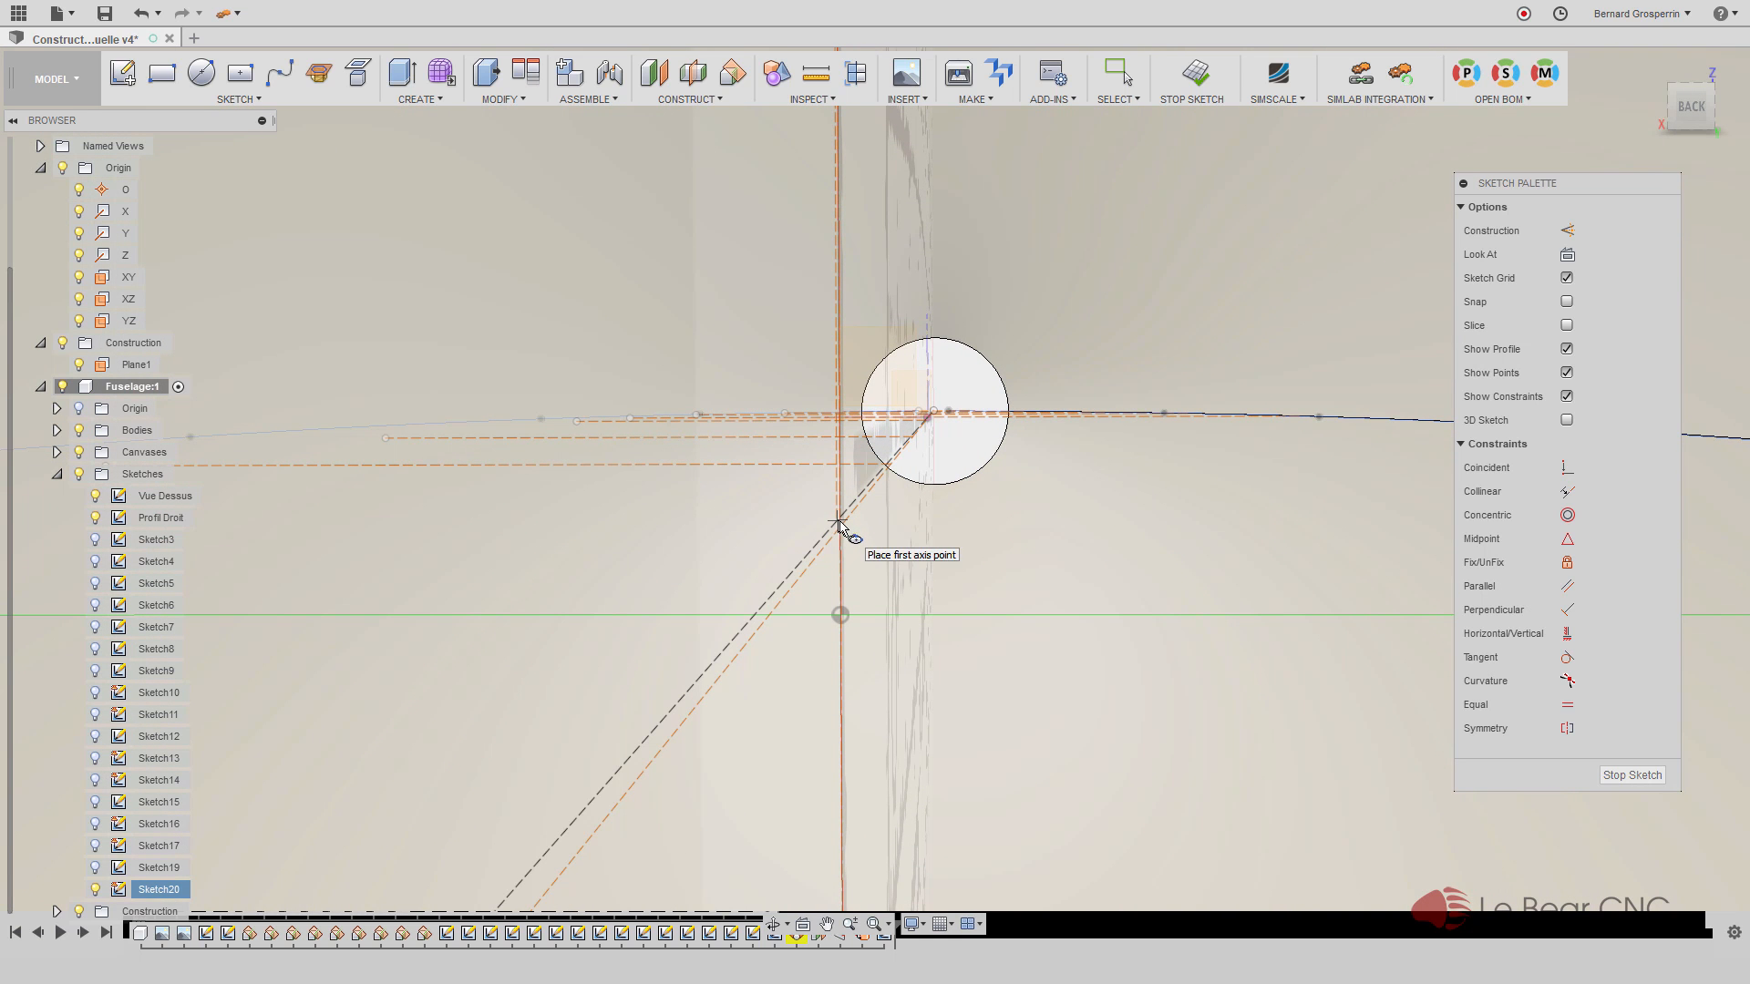
scroll(908, 534, "down", 3)
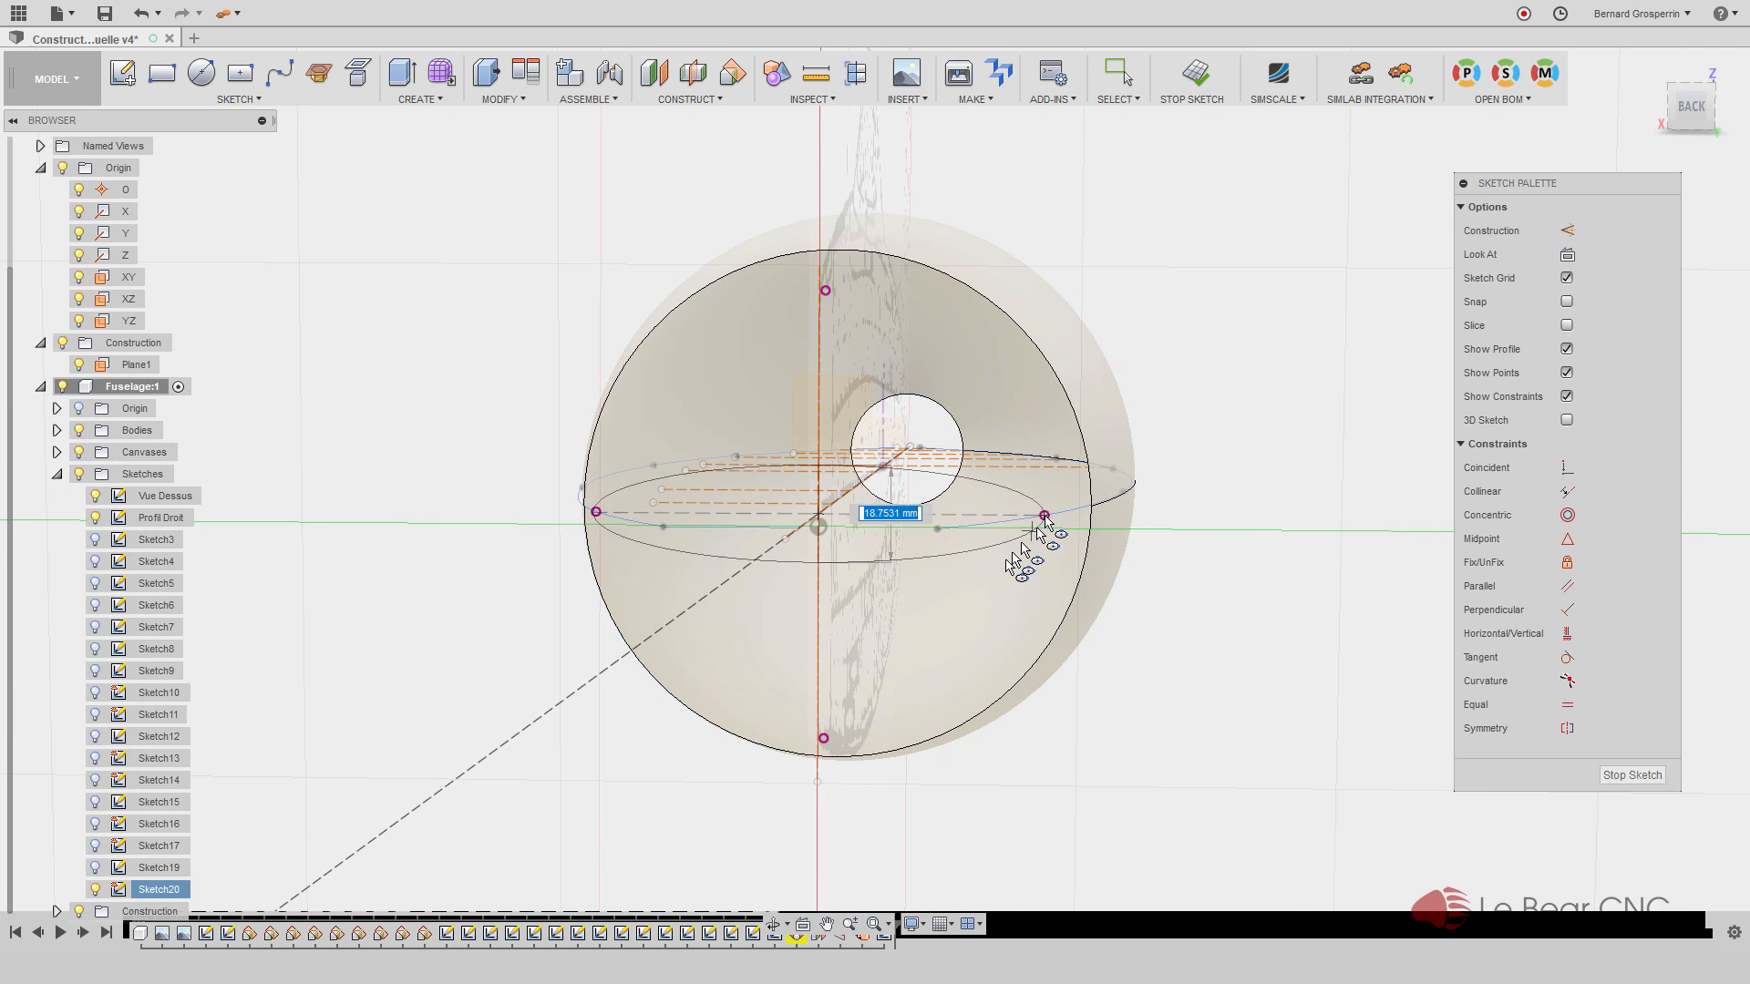
left_click(825, 739)
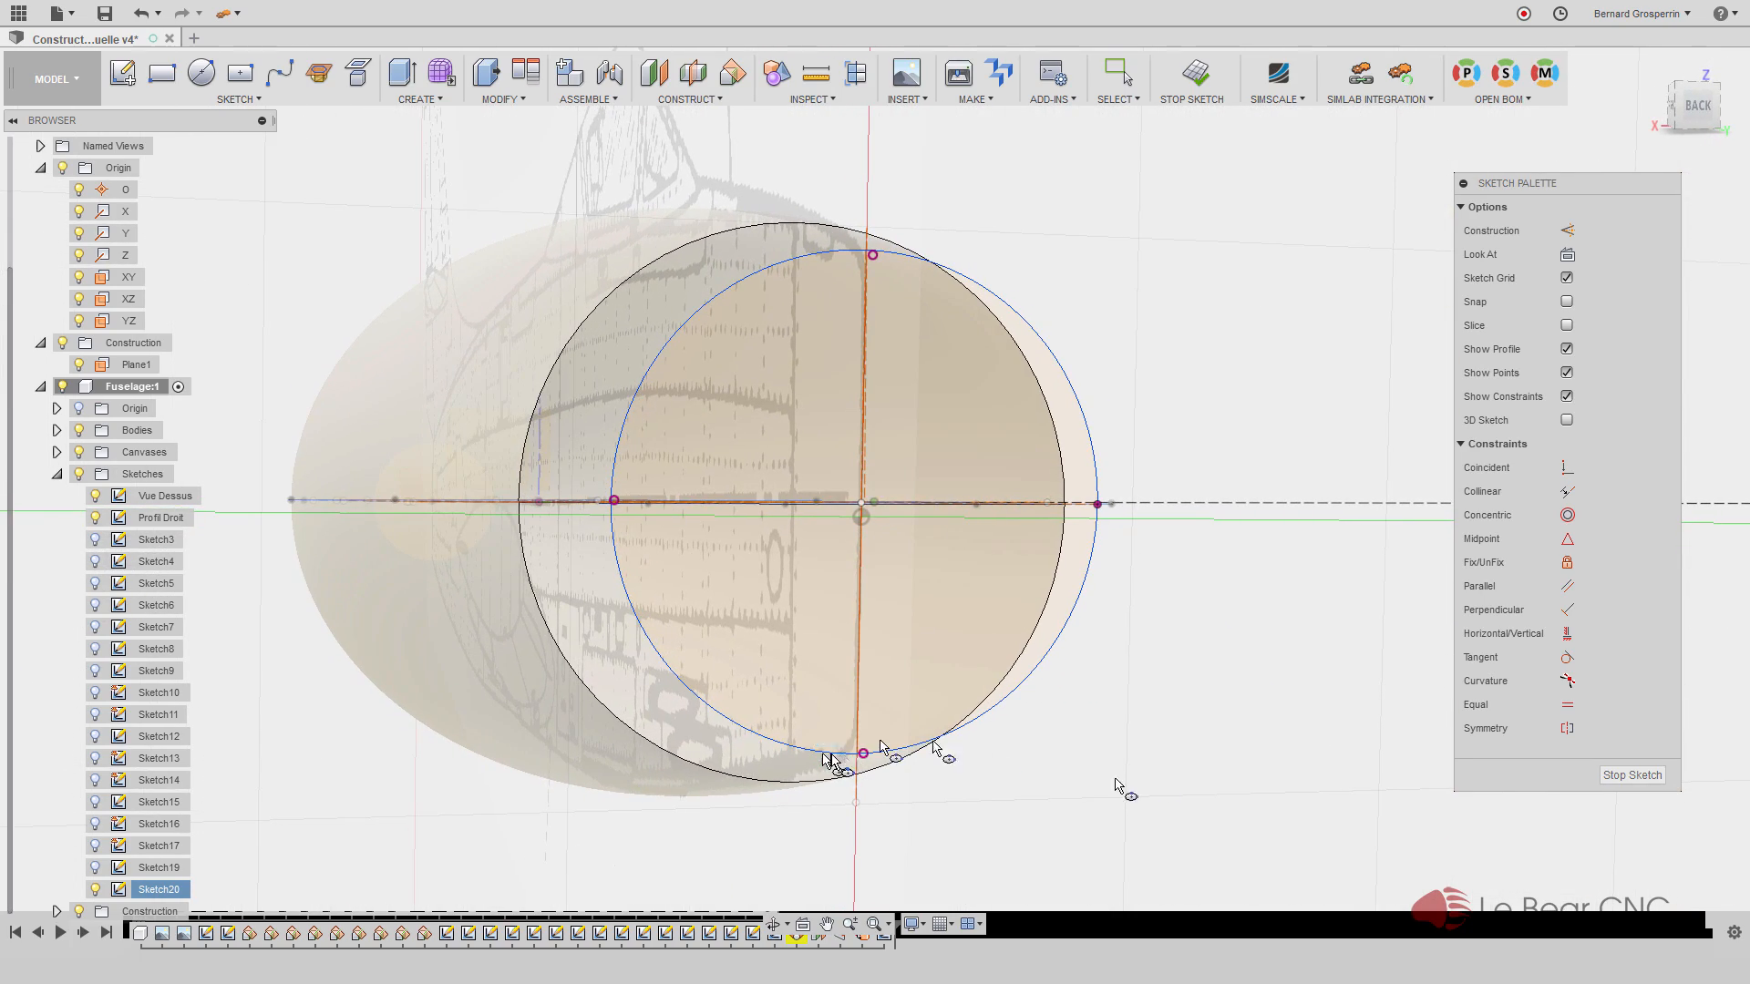
left_click(1652, 778)
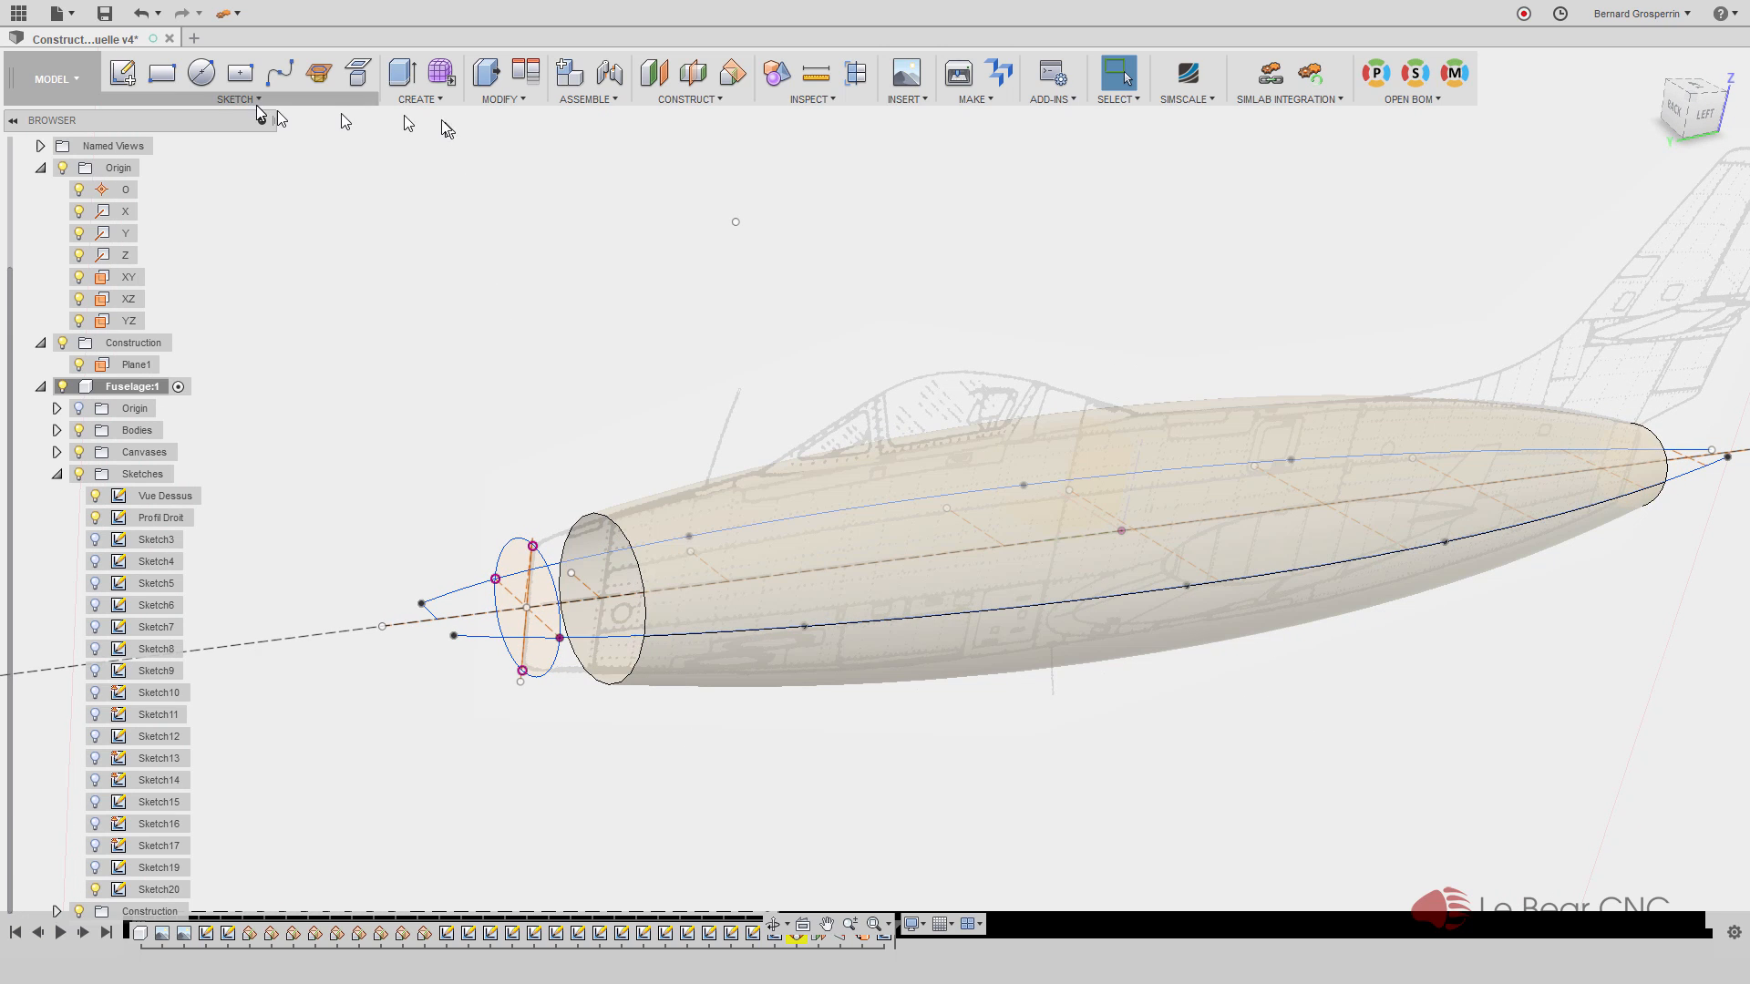
Switch to the Patch workspace and try to loft the fuselage's front edge to the nose ellipse, using the two side outline curves as rails
left_click(72, 84)
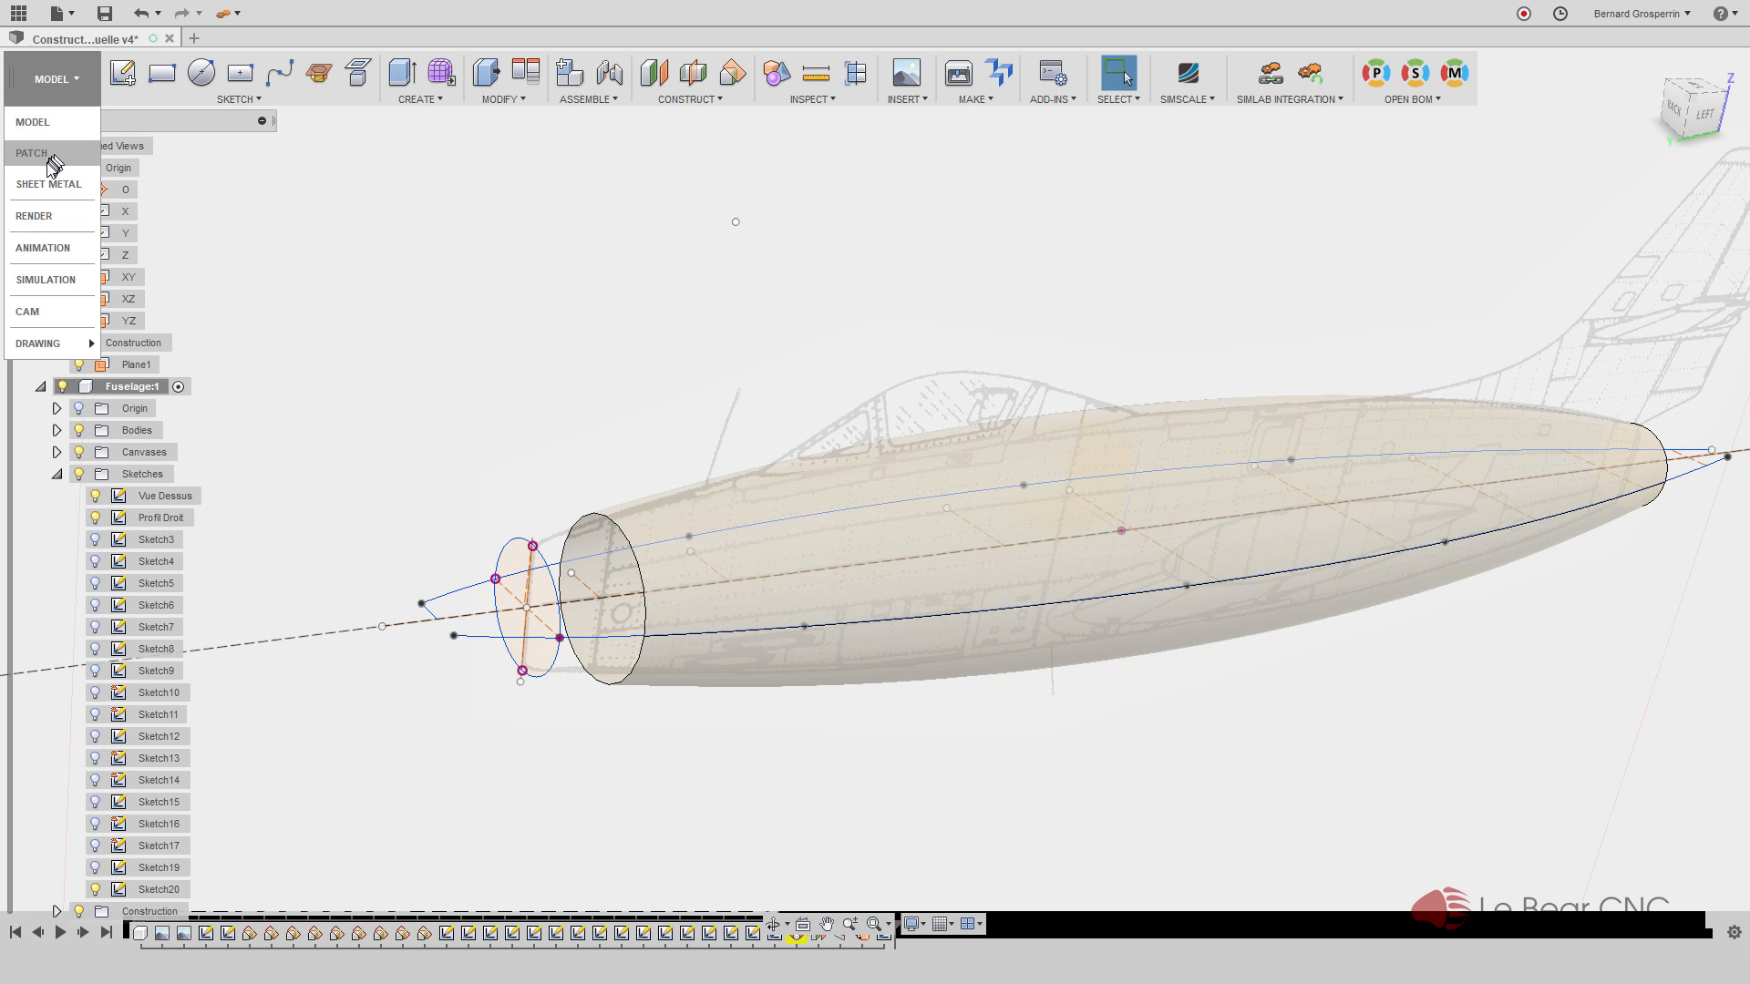
left_click(50, 155)
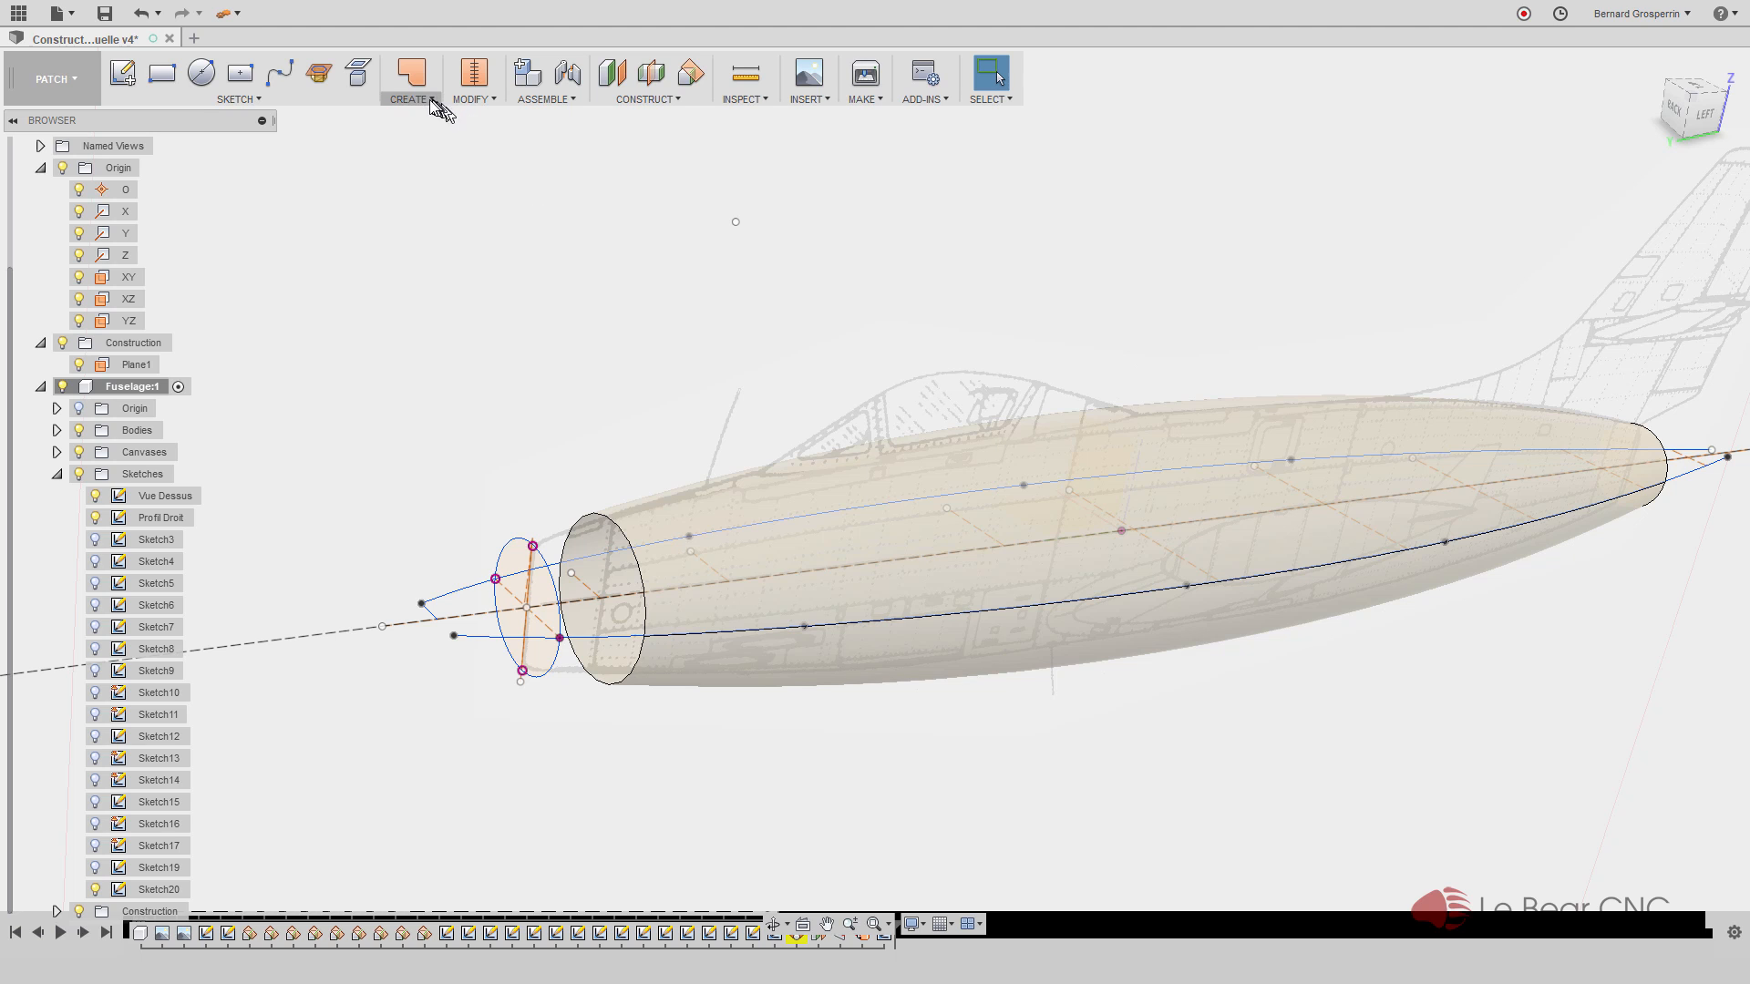
left_click(436, 108)
left_click(461, 228)
left_click(627, 547)
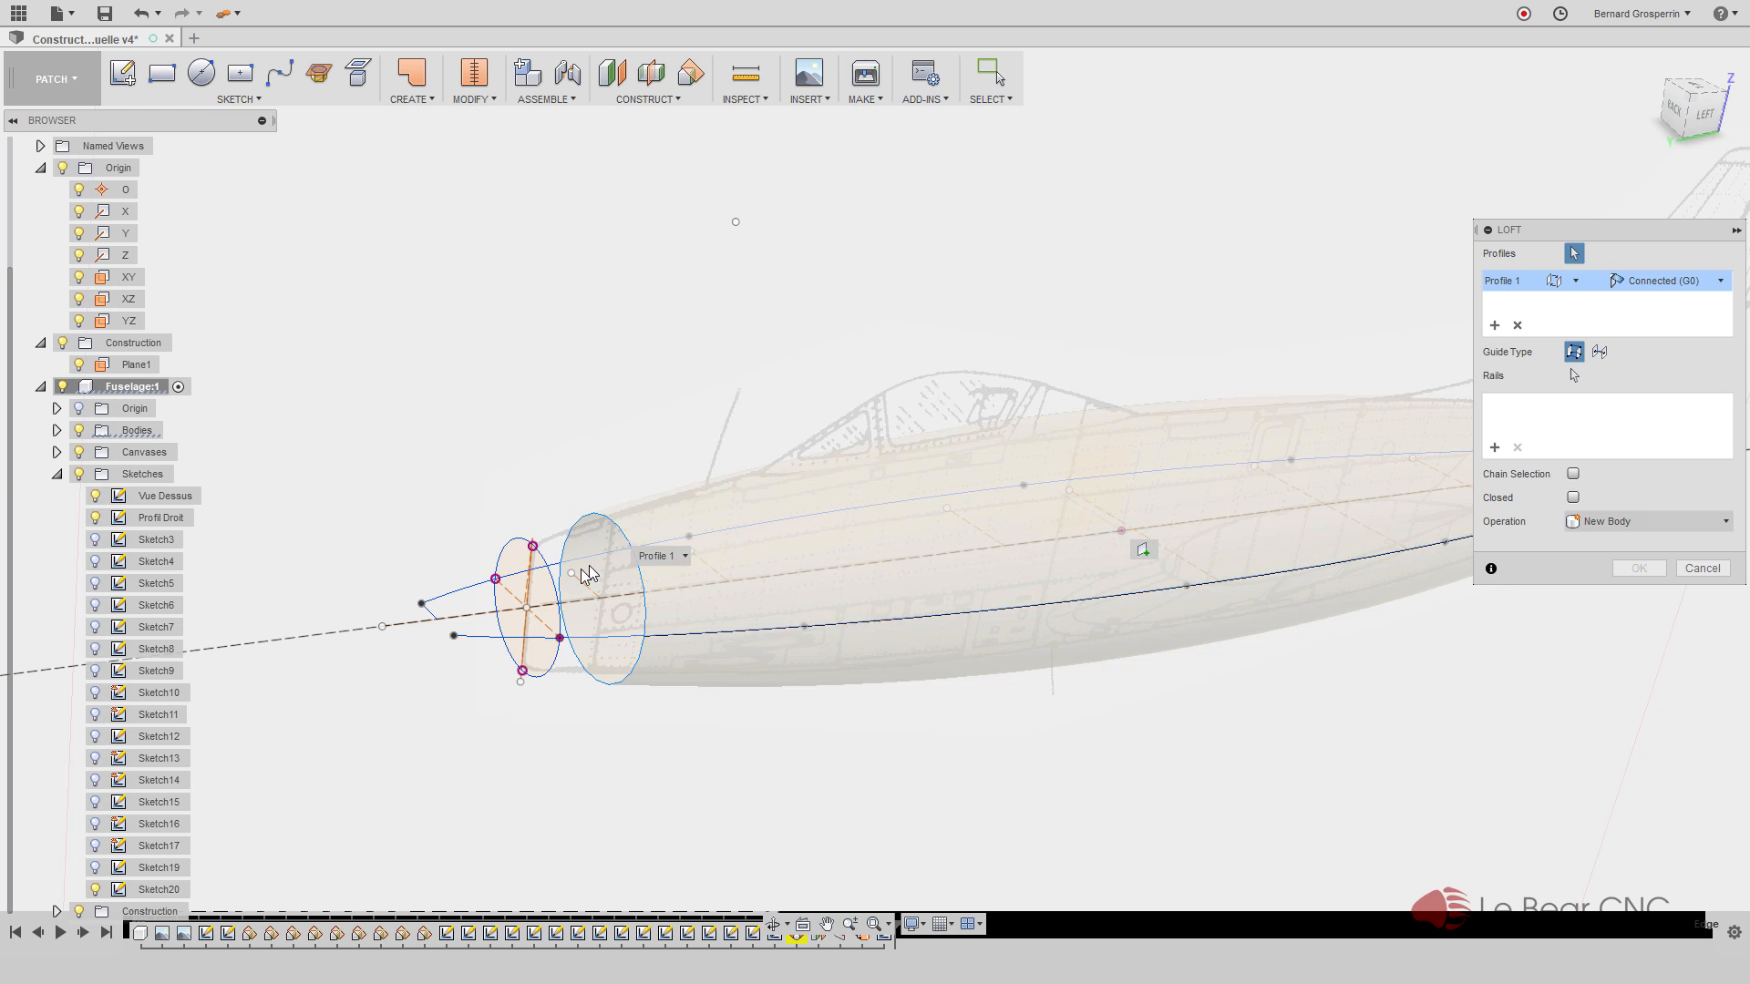
left_click(552, 597)
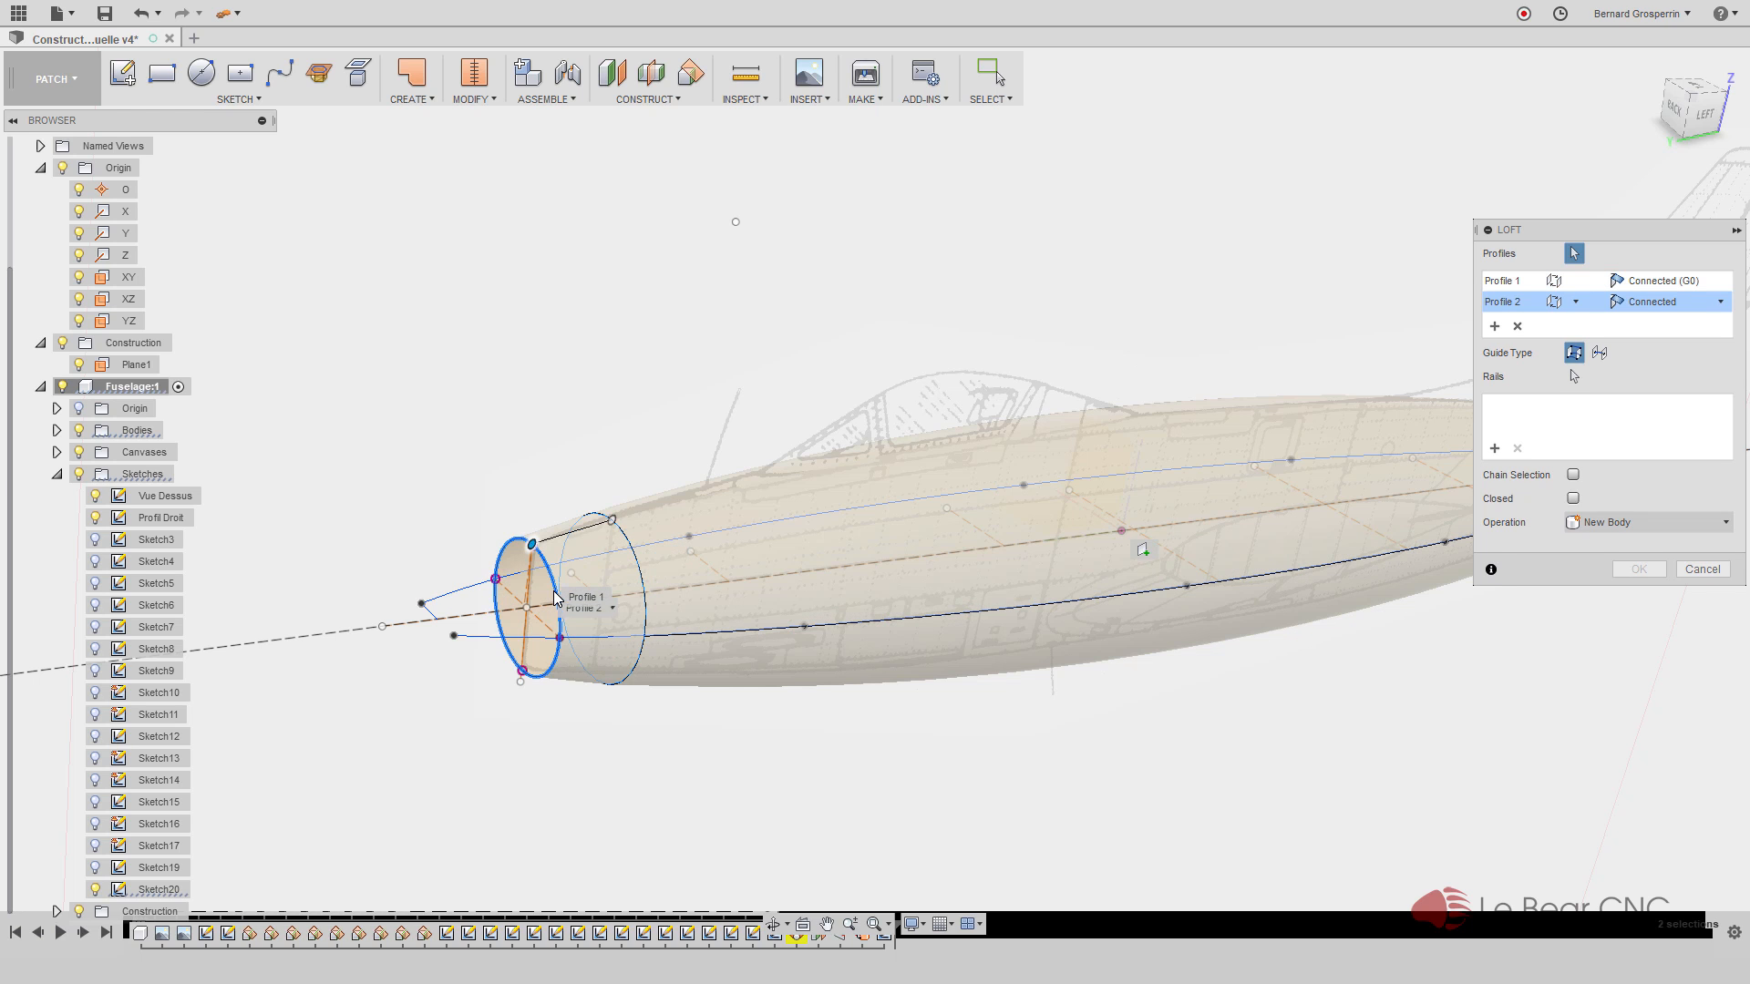
middle_click_drag(559, 602, 466, 378, "shift")
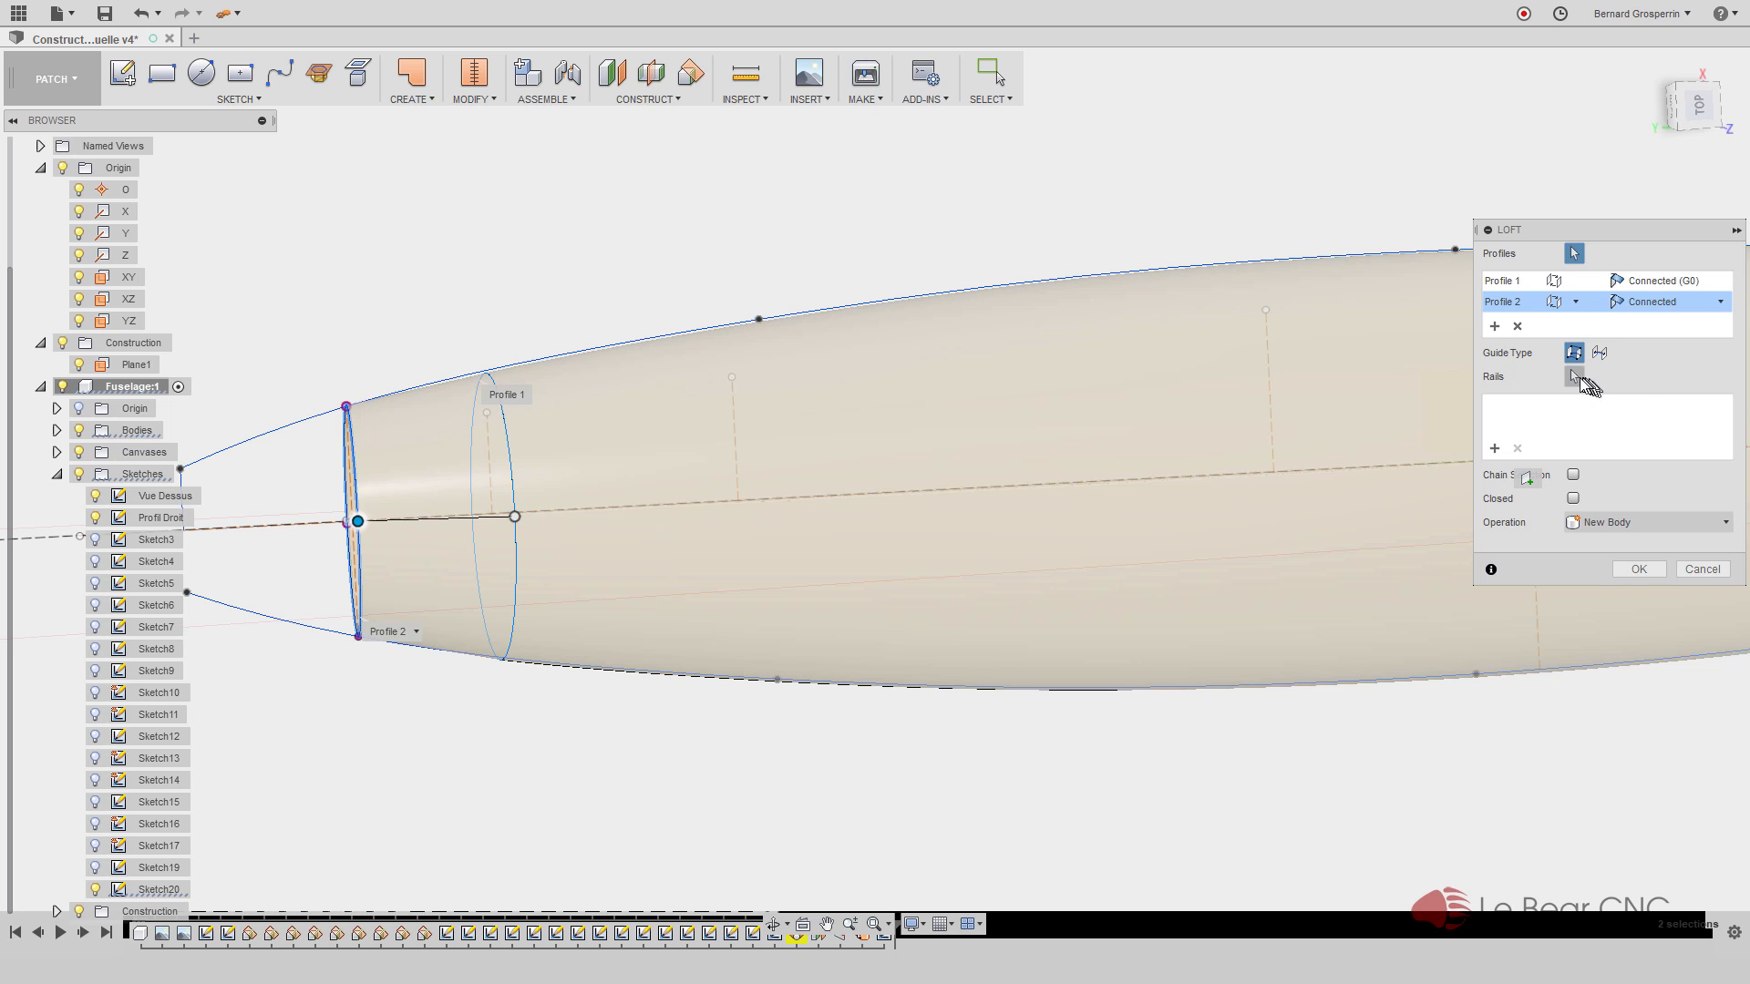
left_click(444, 381)
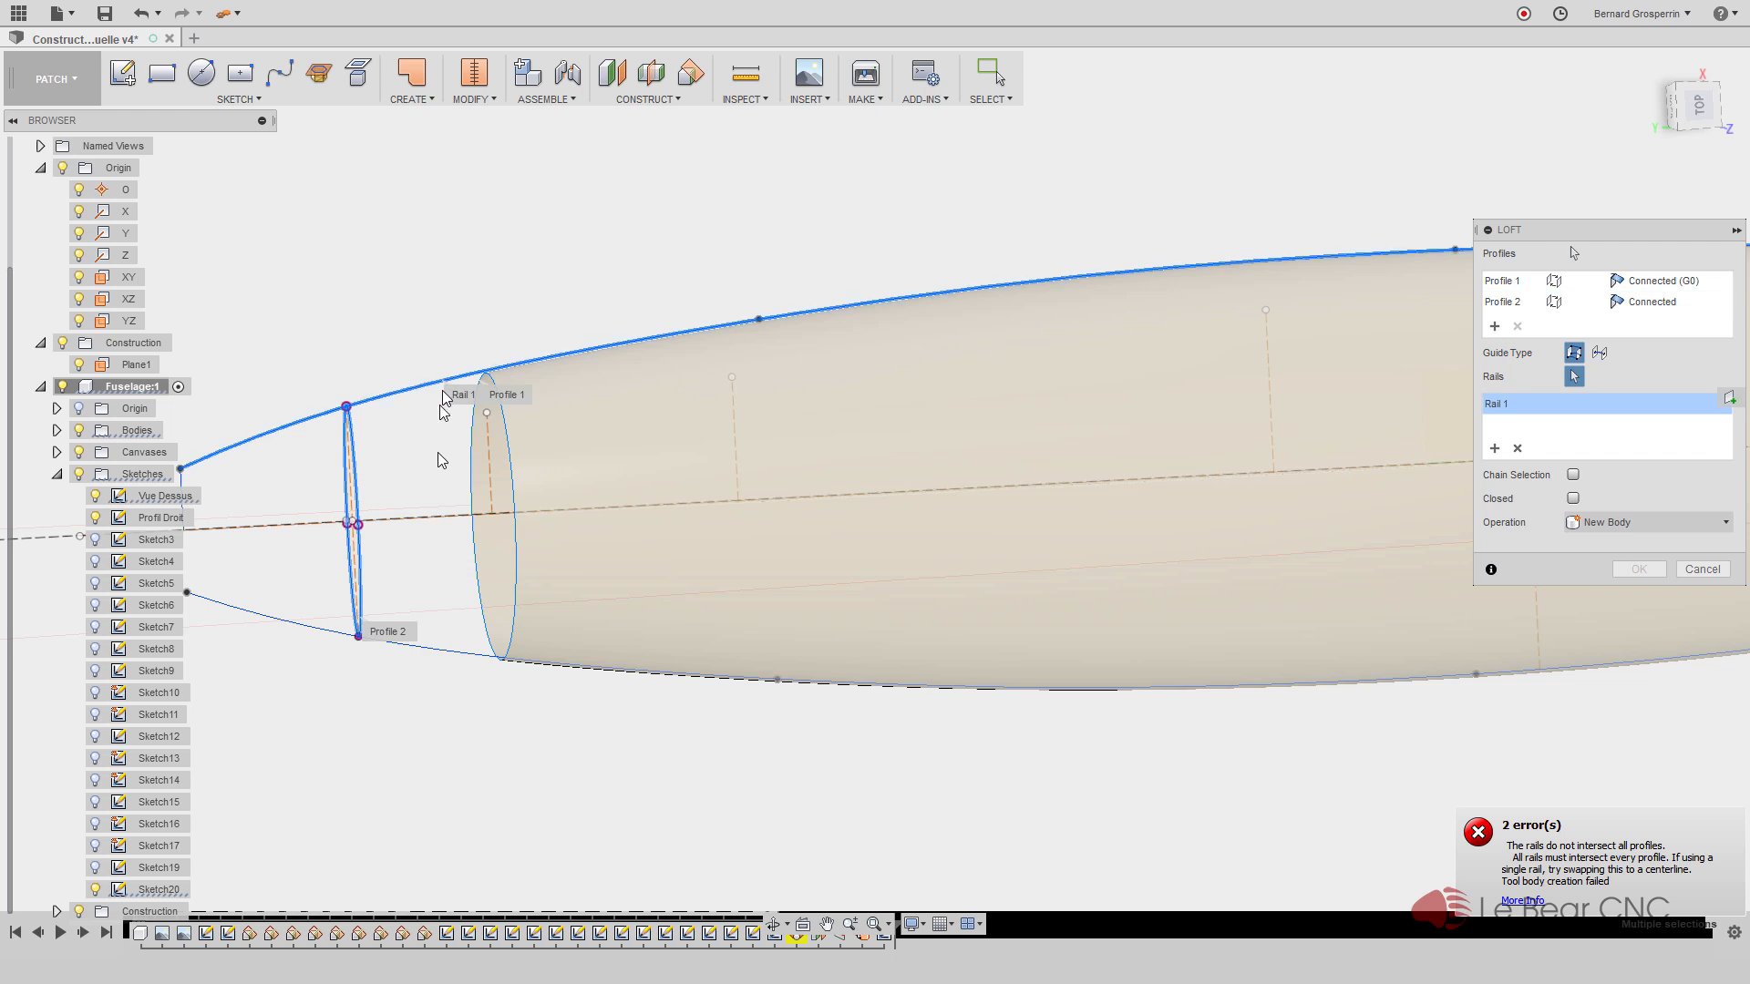
left_click(422, 651)
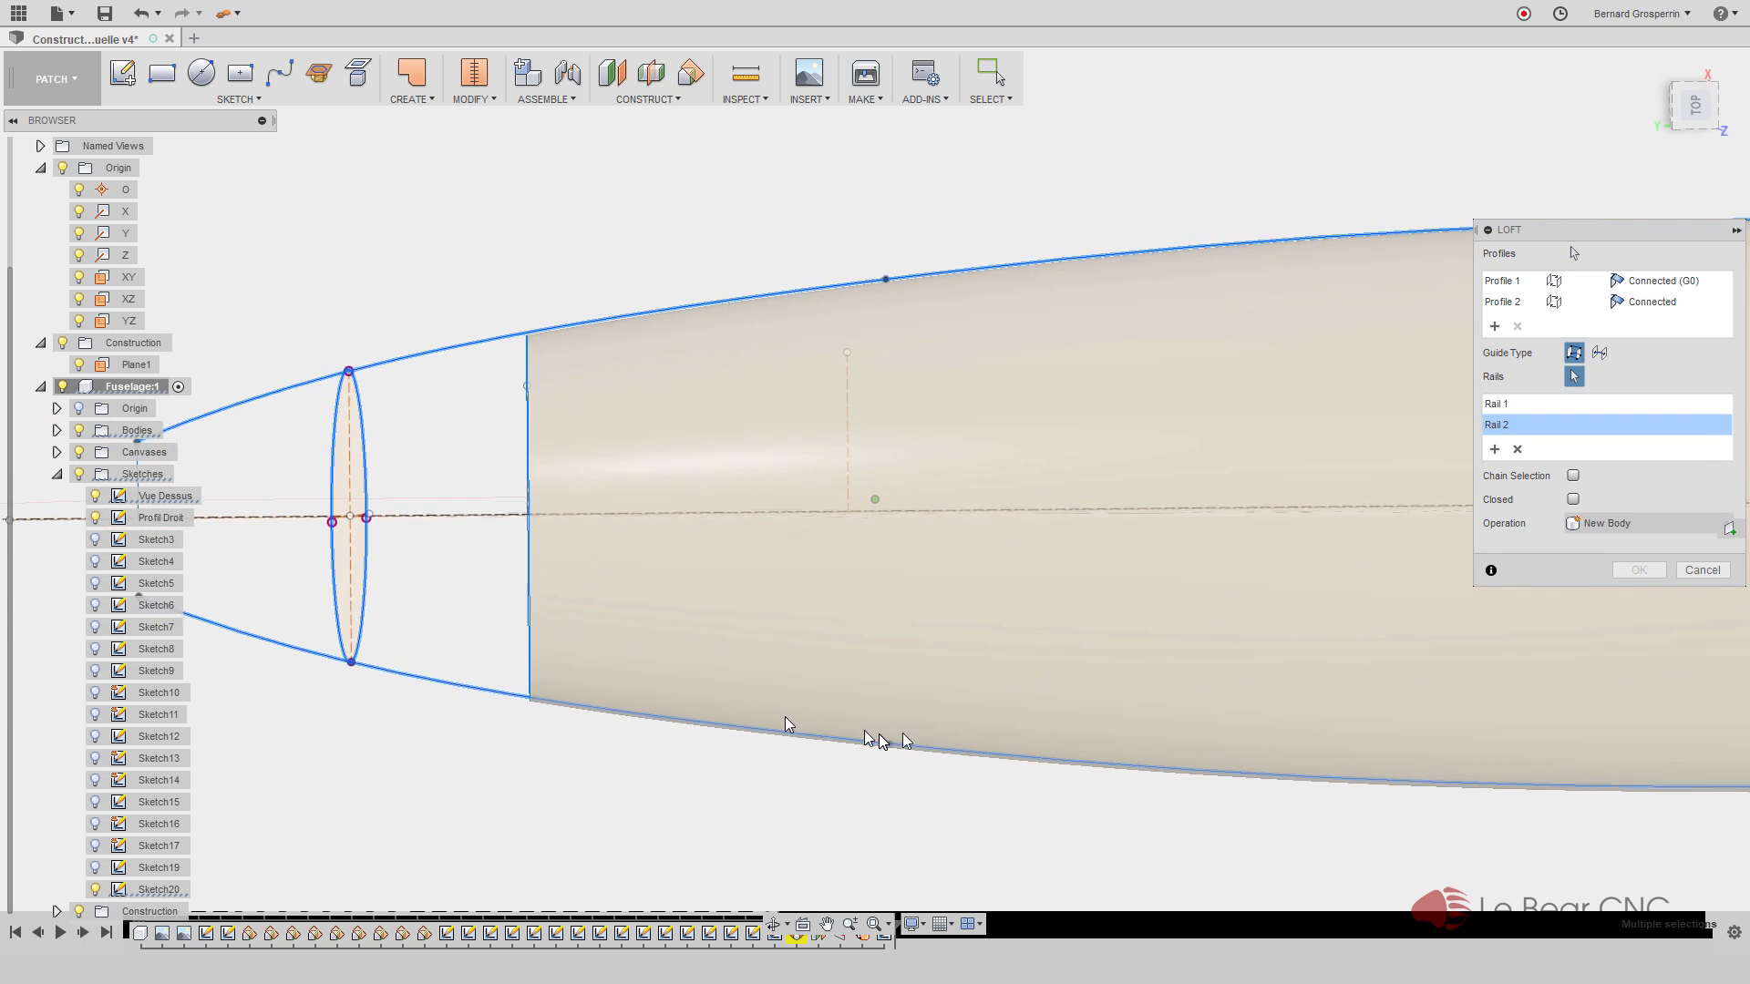
left_click(1691, 571)
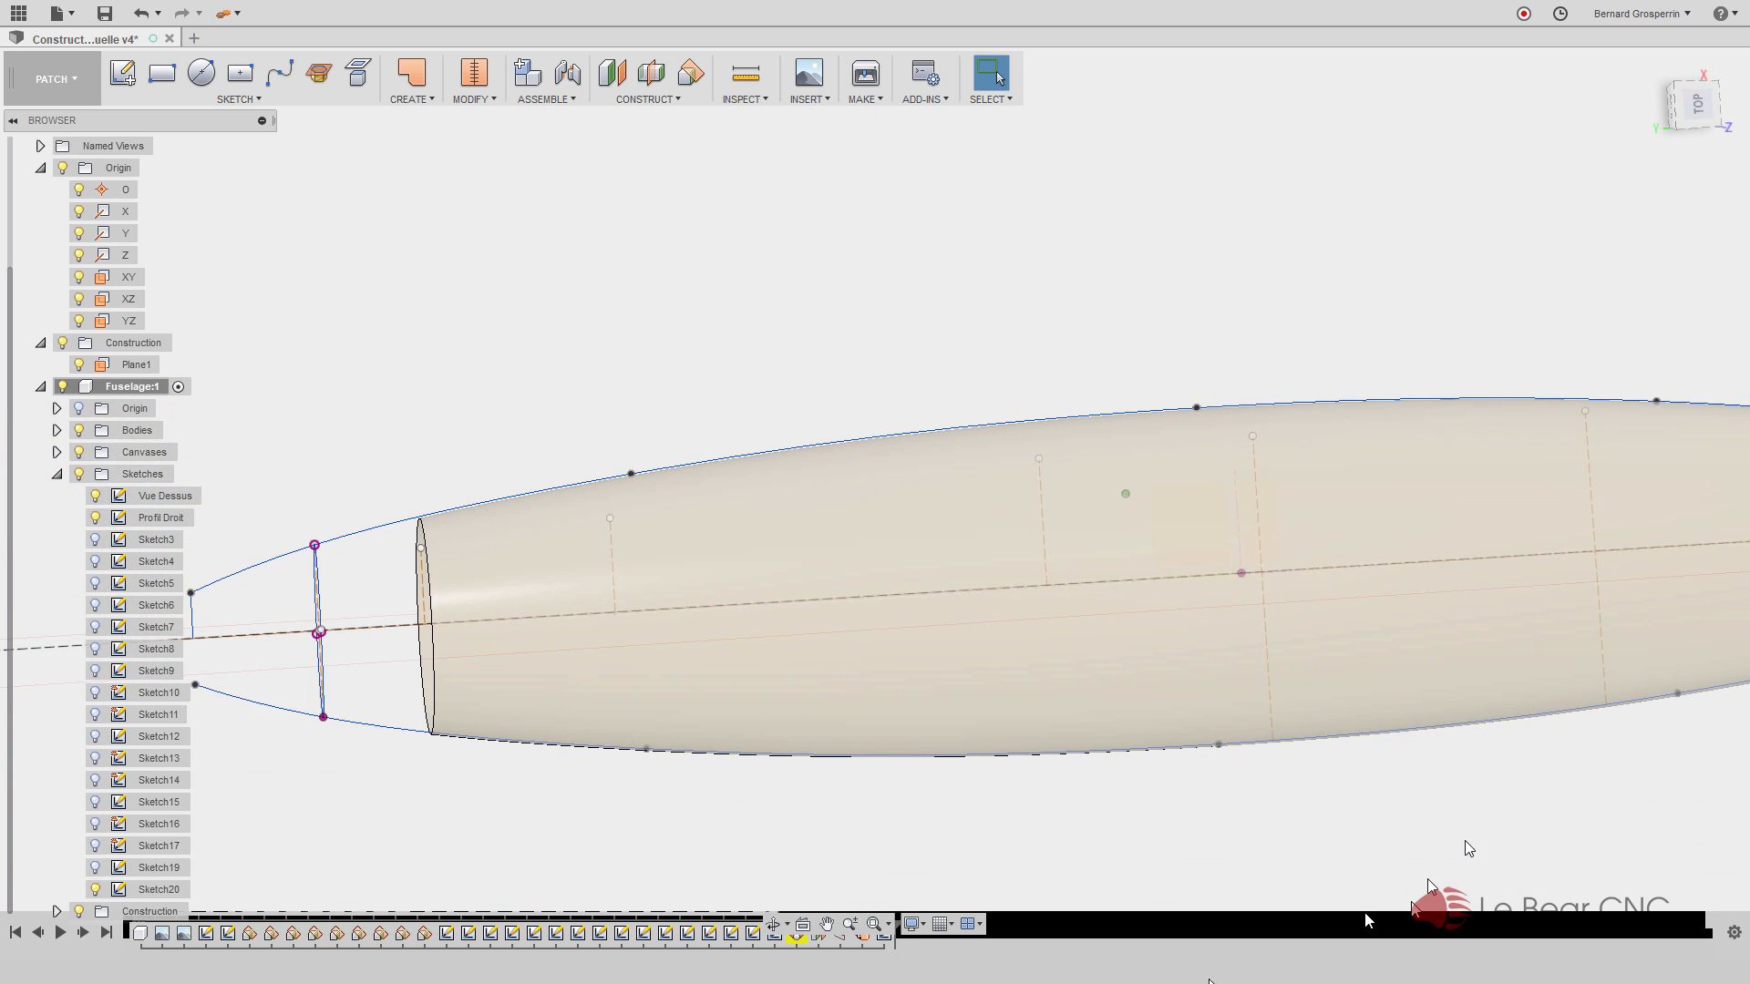
Edit the original fuselage loft in the history and remove Rail 4 and Rail 3, keeping only Rail 1 and Rail 2
right_click(797, 939)
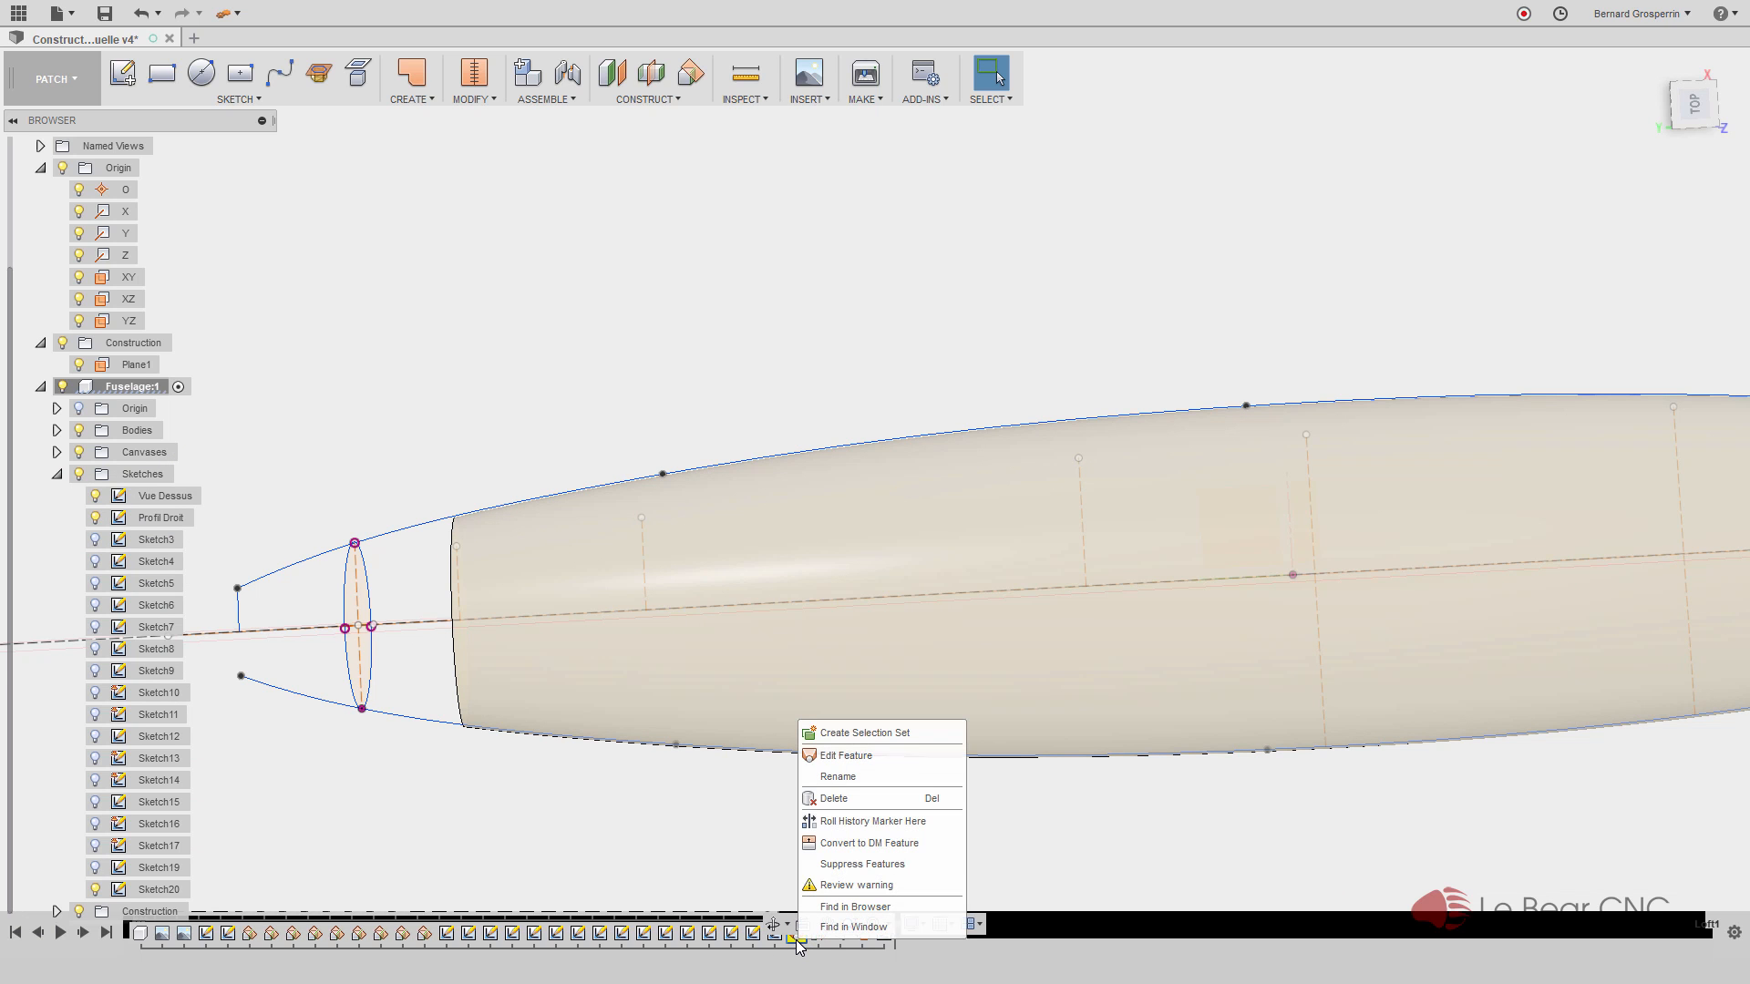
left_click(840, 755)
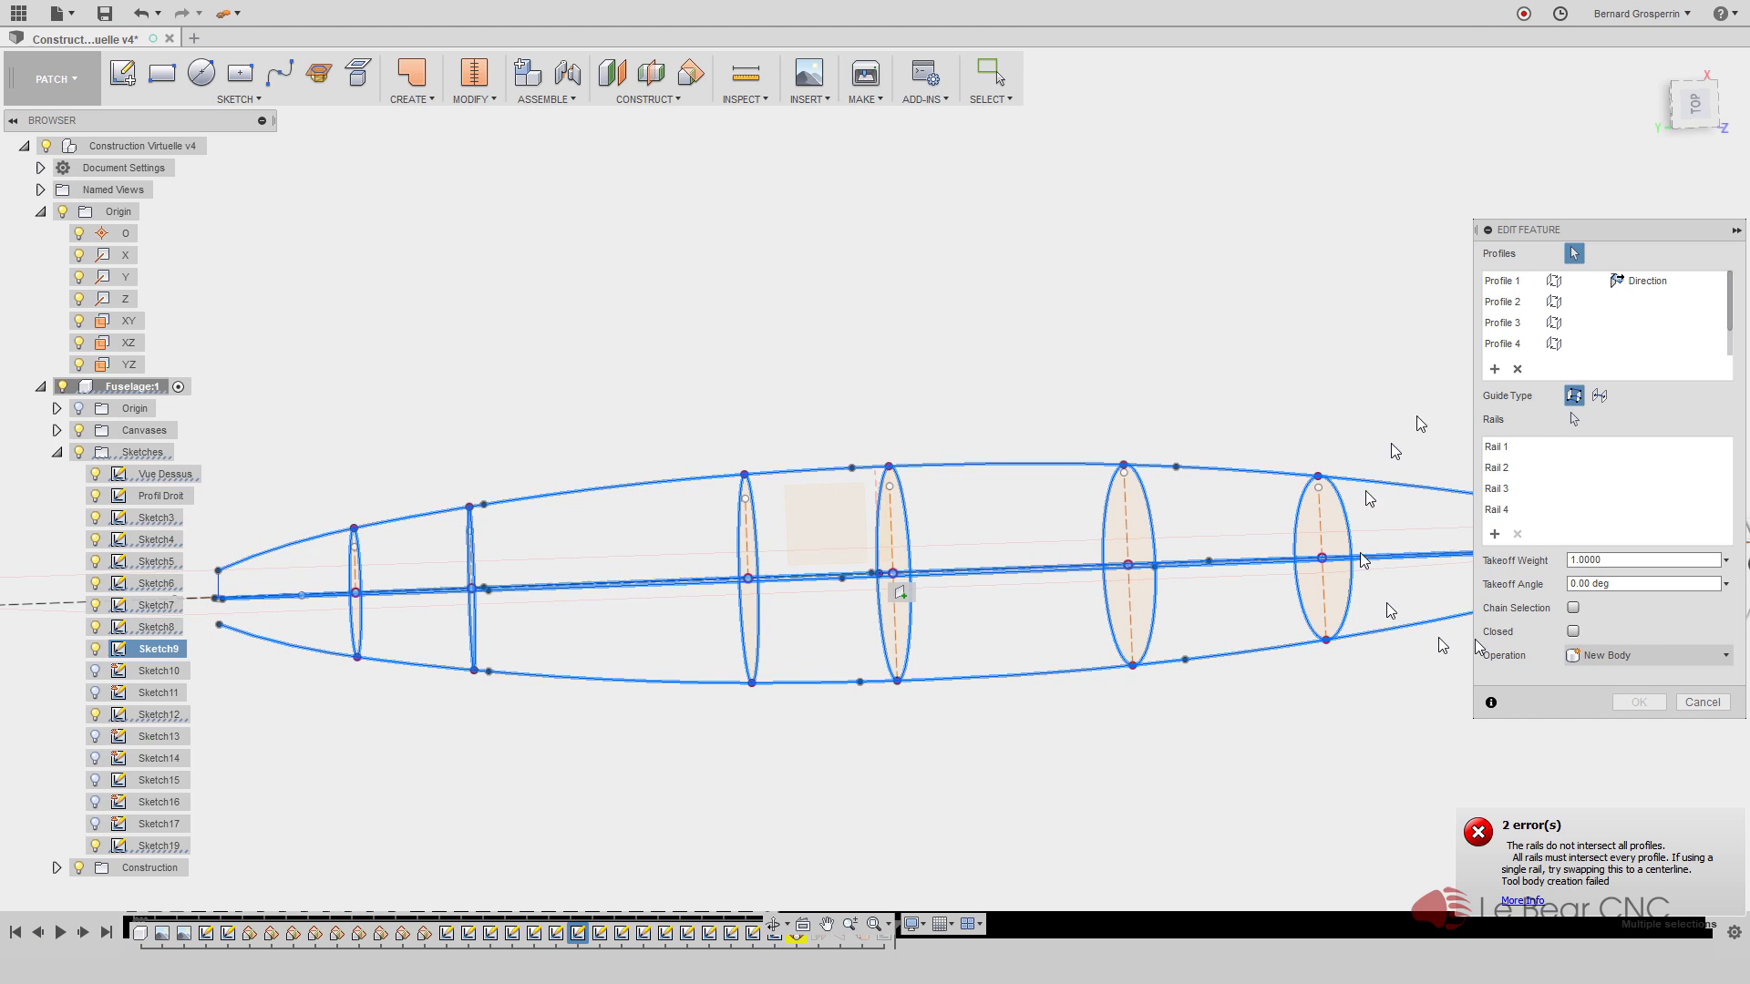
left_click(1500, 510)
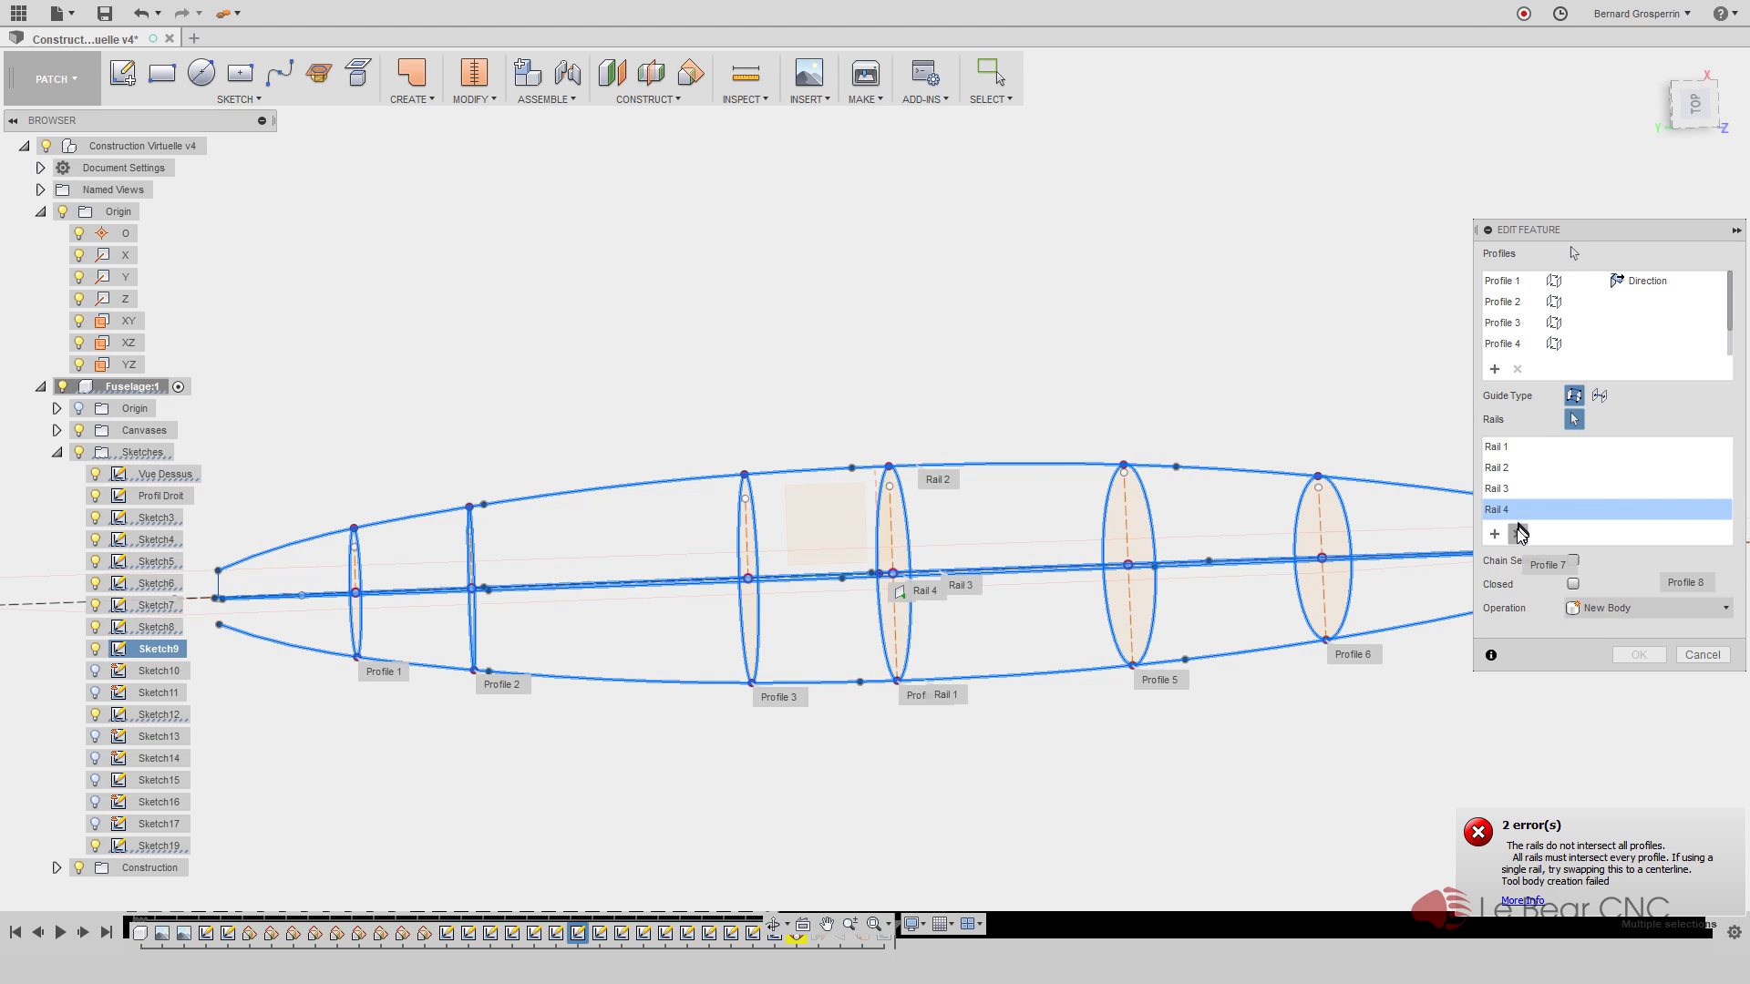
left_click(1519, 534)
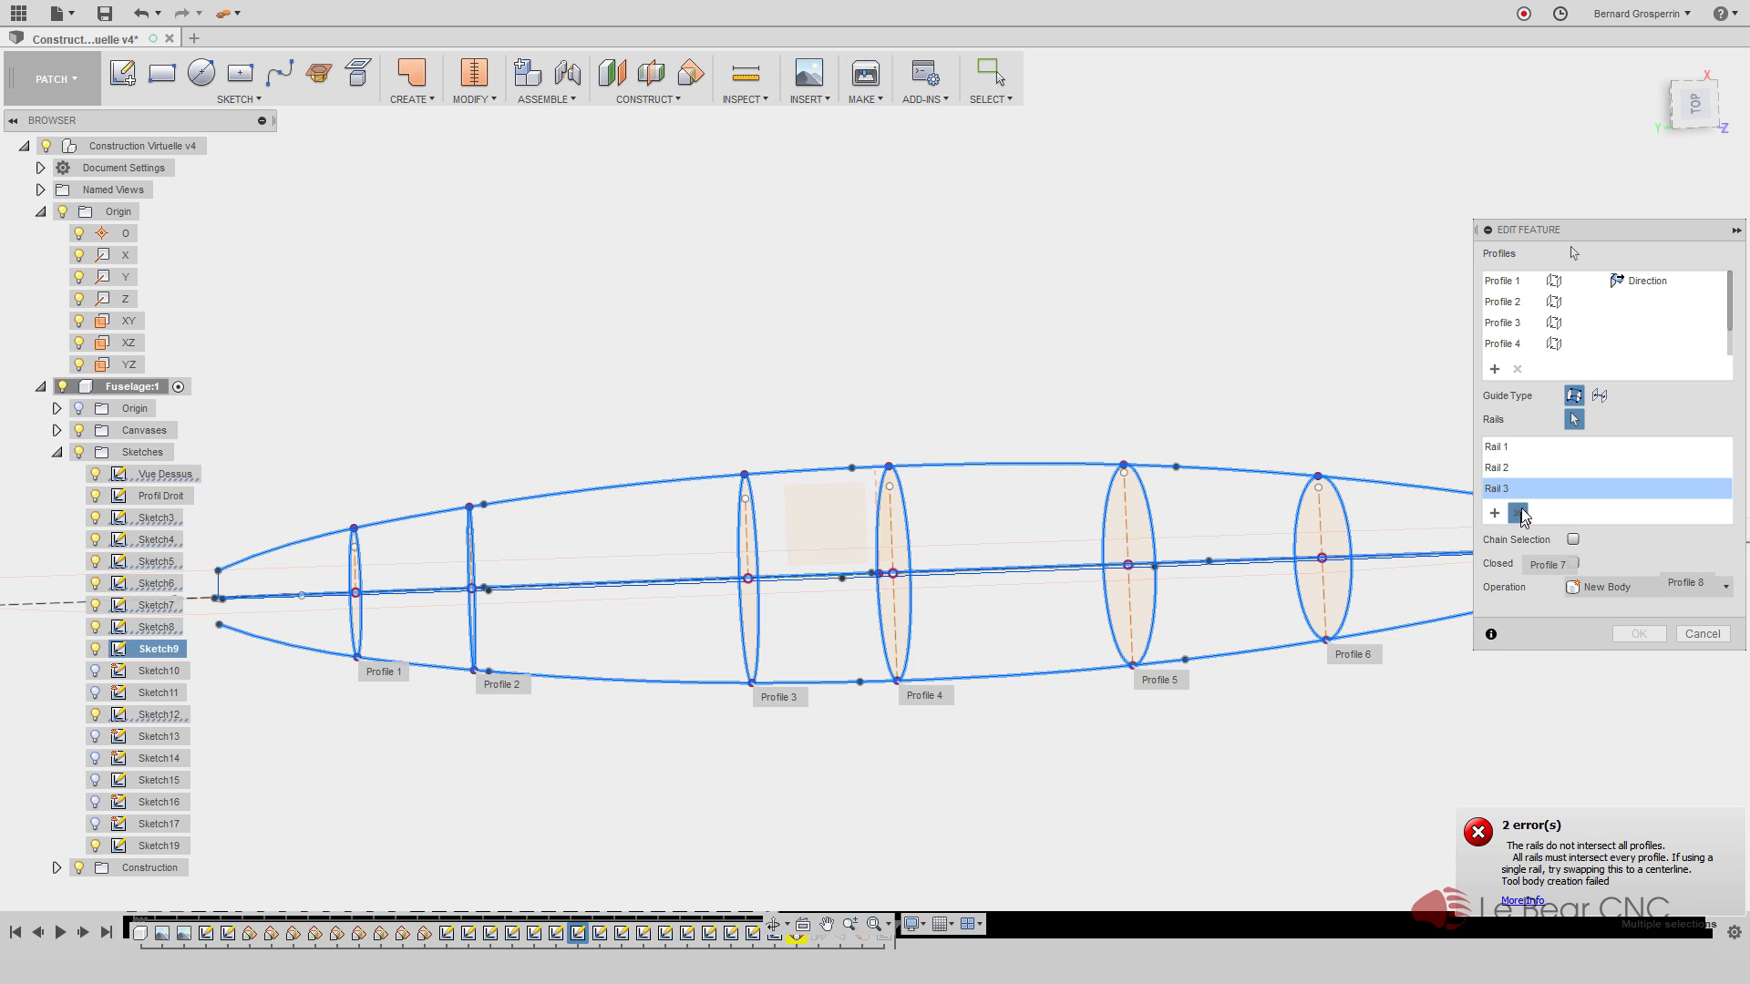
left_click(1519, 513)
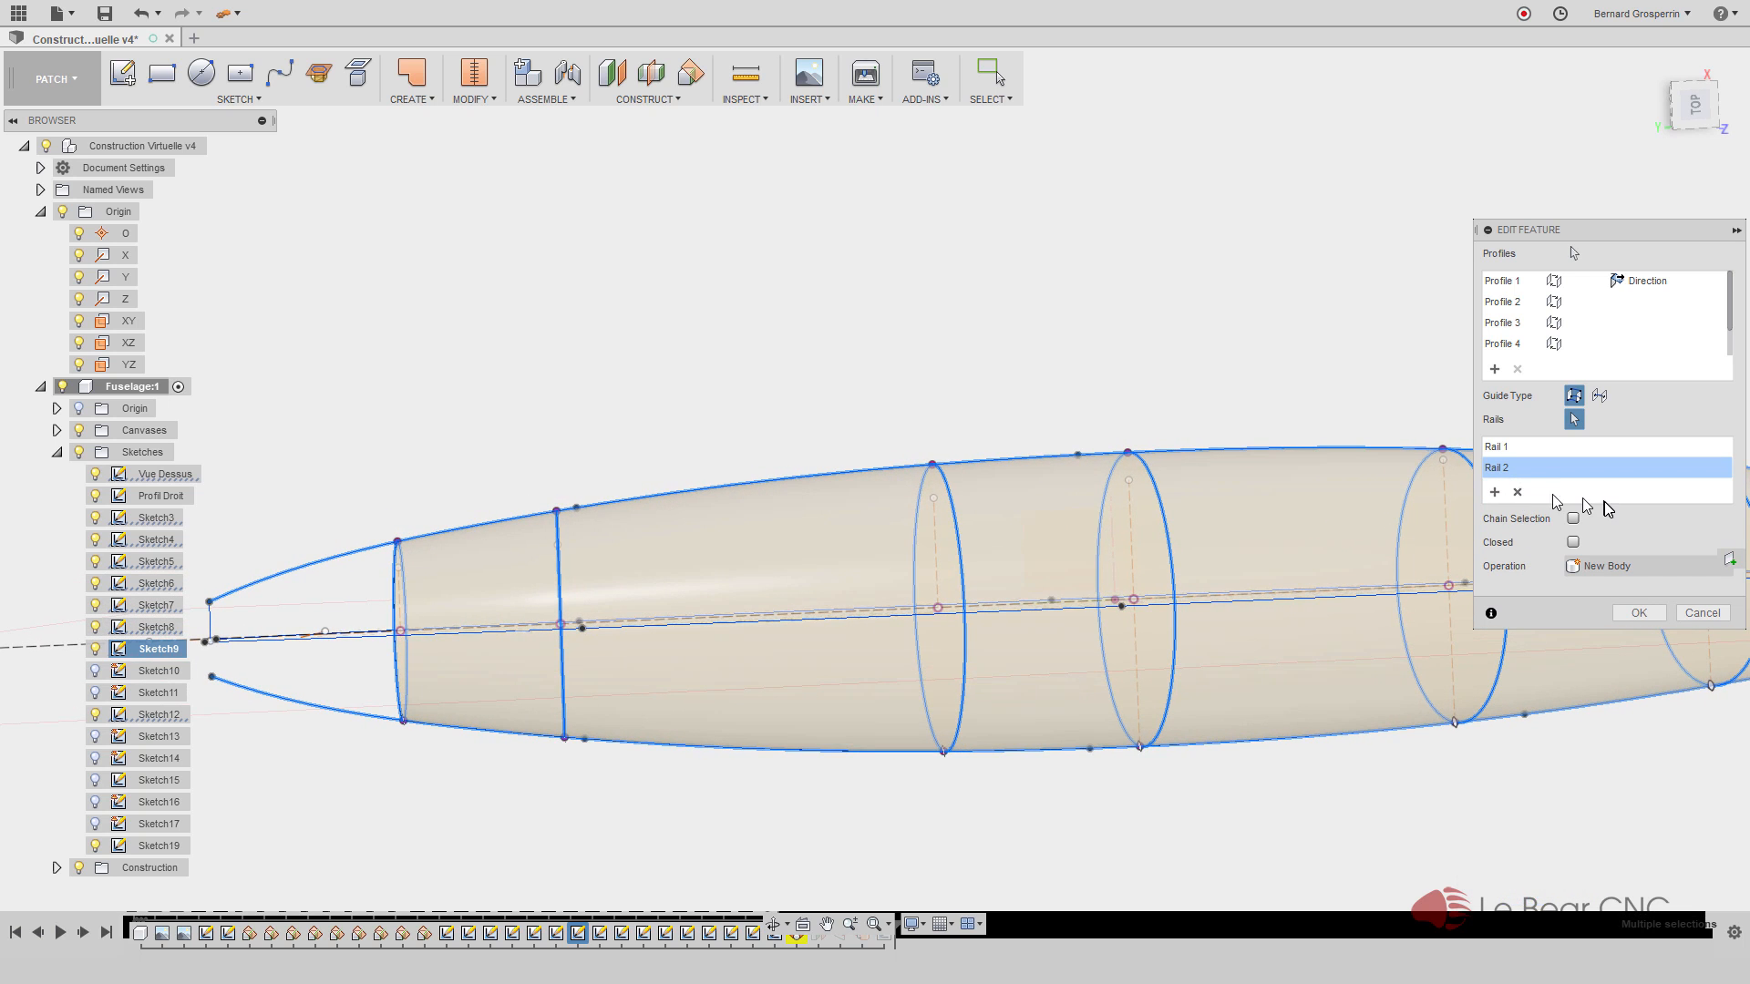
left_click(1643, 614)
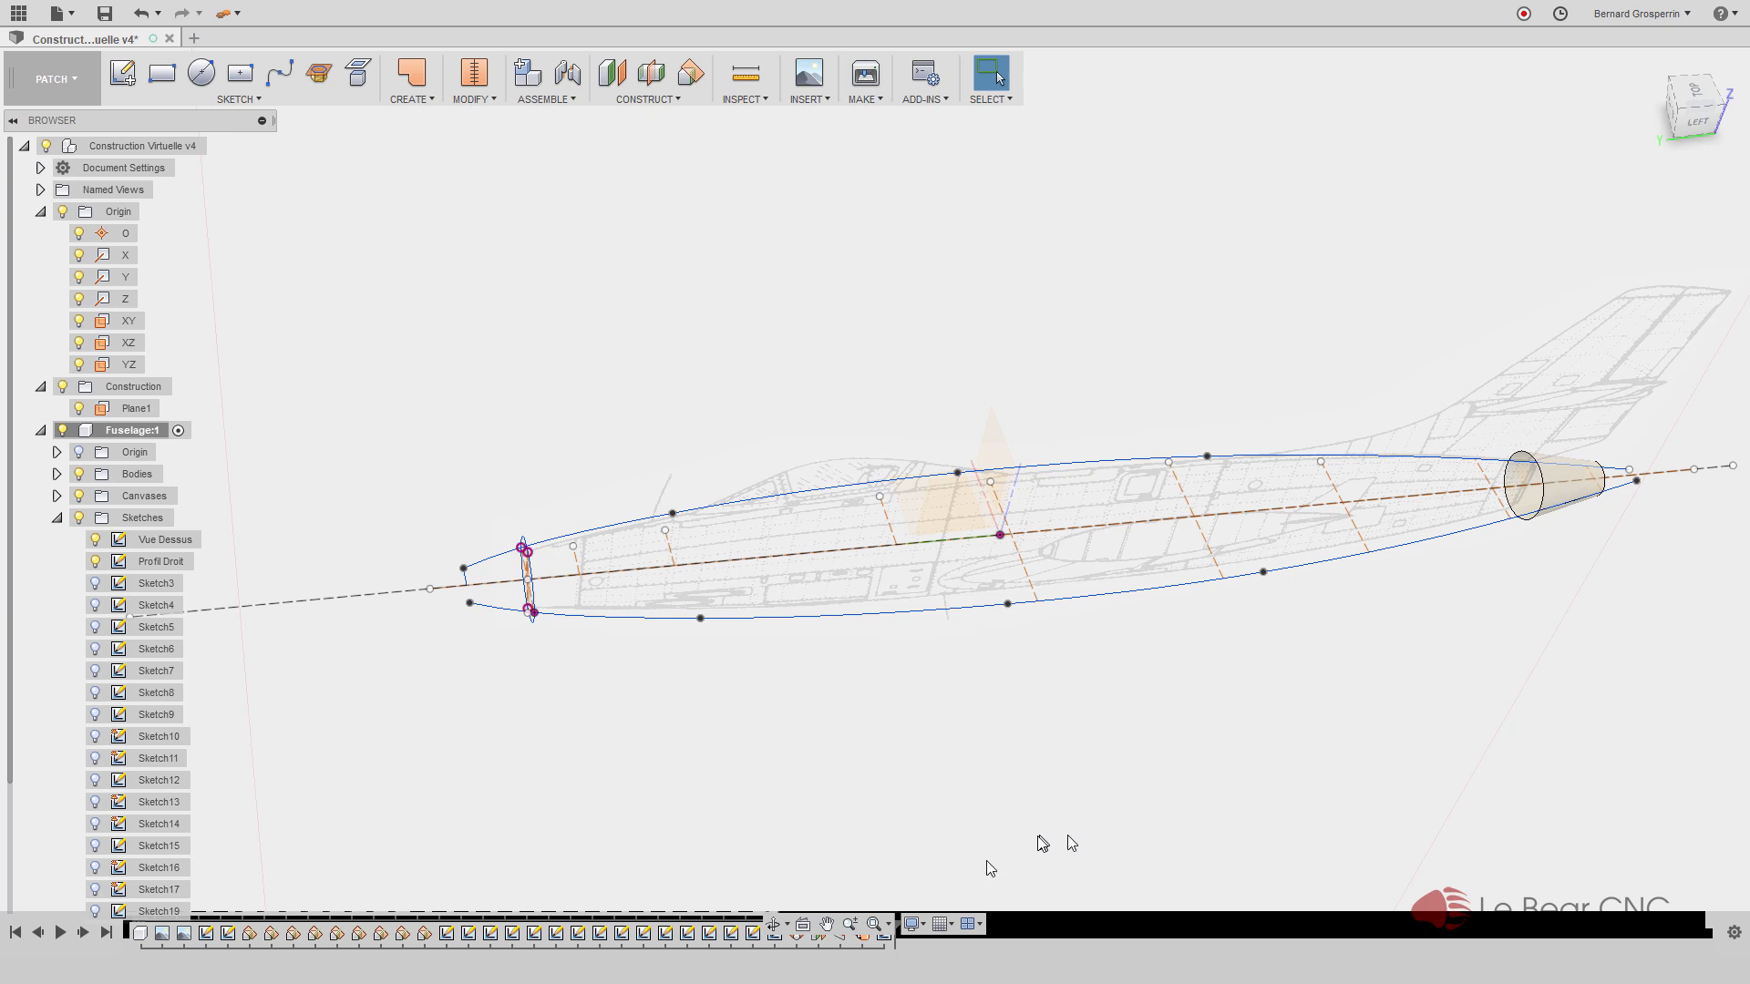
Roll the design history back to just before the fuselage loft
left_click(793, 939)
left_click_drag(893, 941, 785, 943)
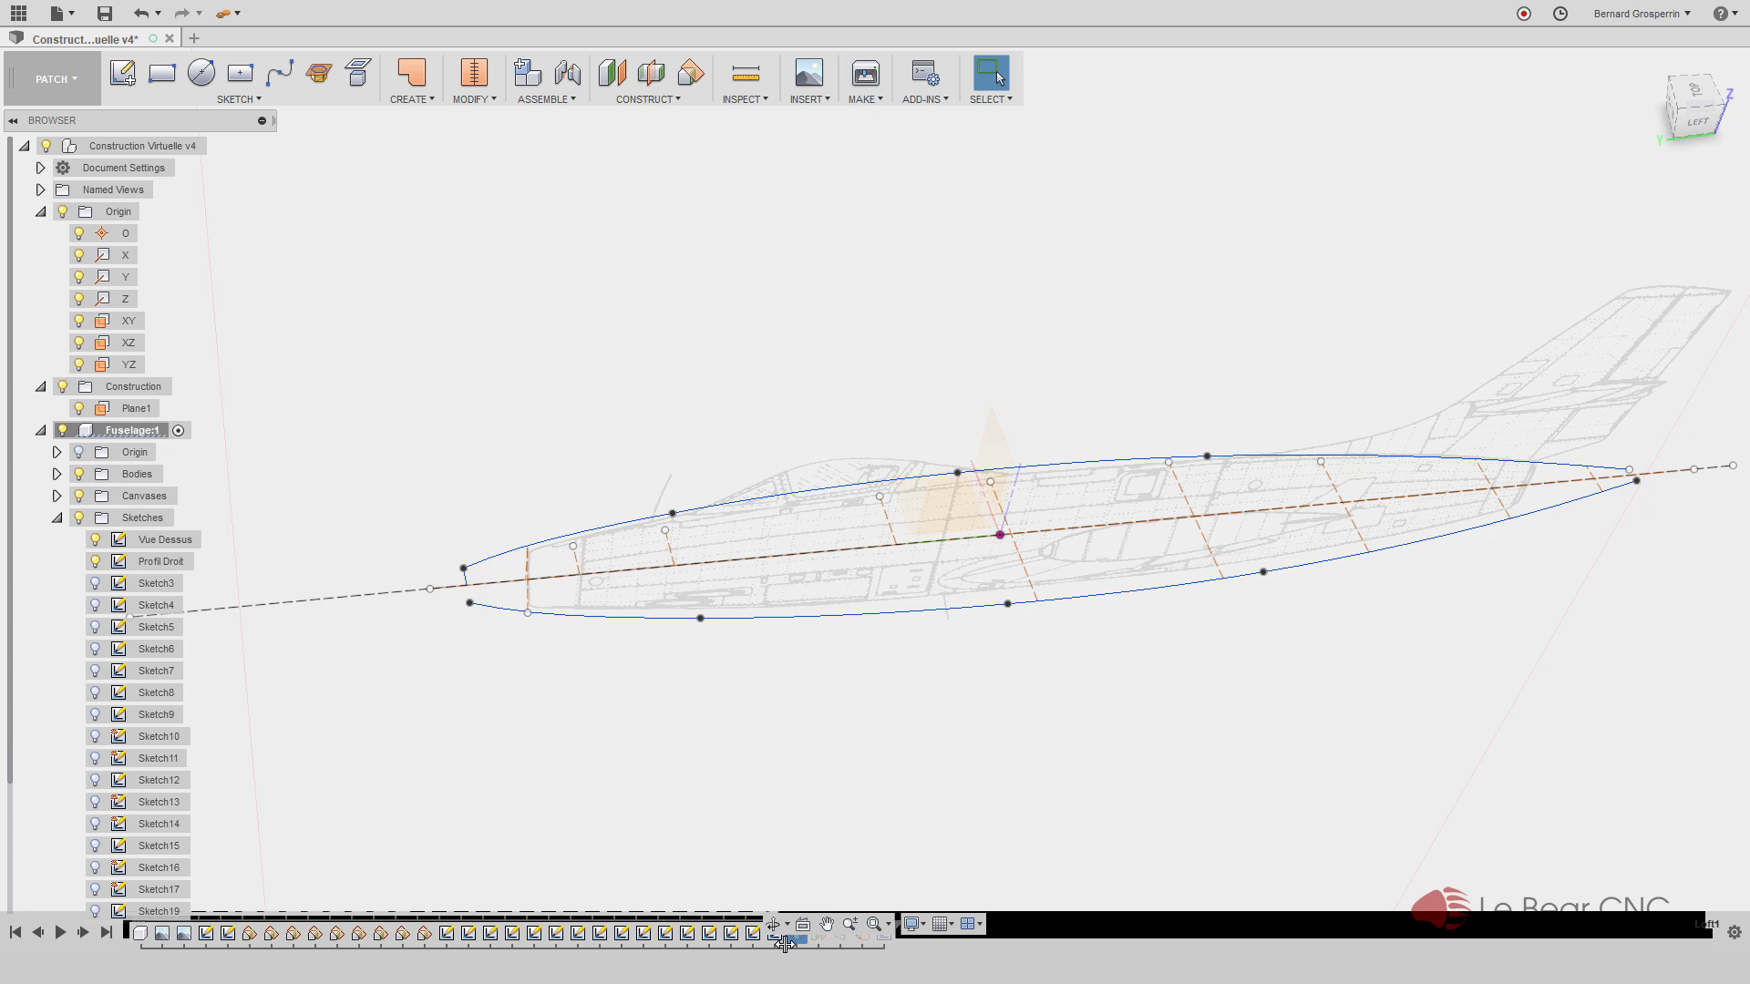
middle_click_drag(866, 879, 910, 808, "shift")
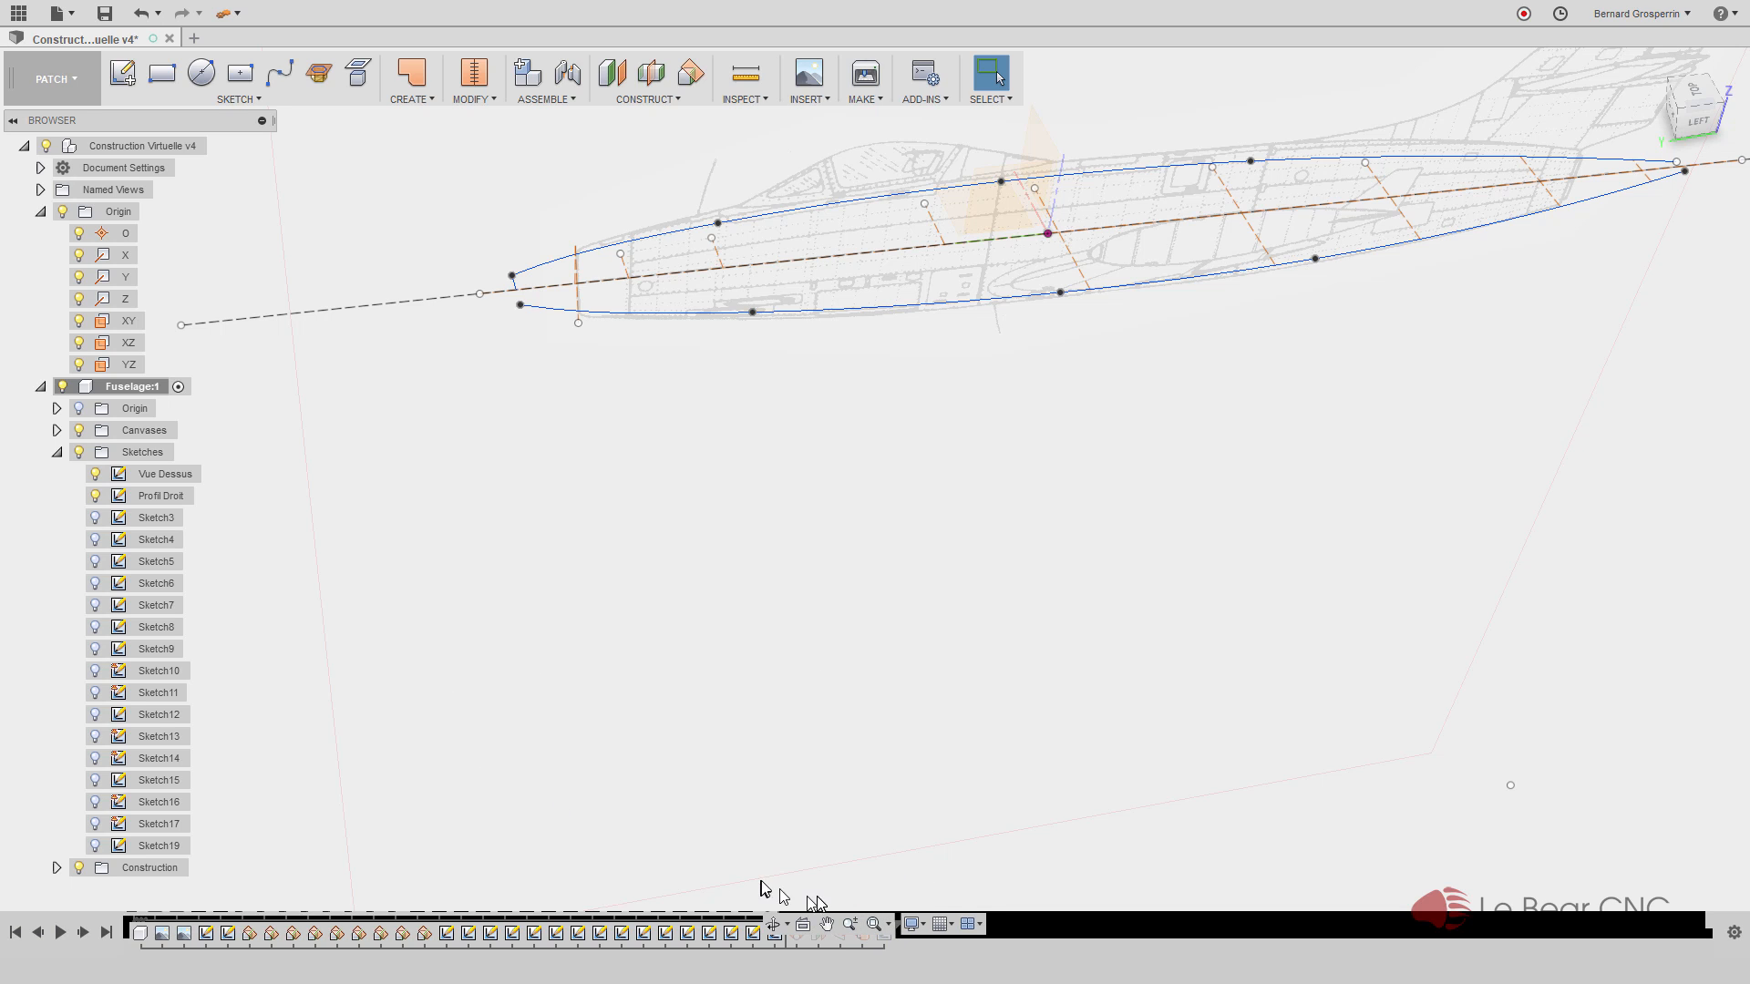
Leave full-screen mode and maximize the application window
left_click(913, 924)
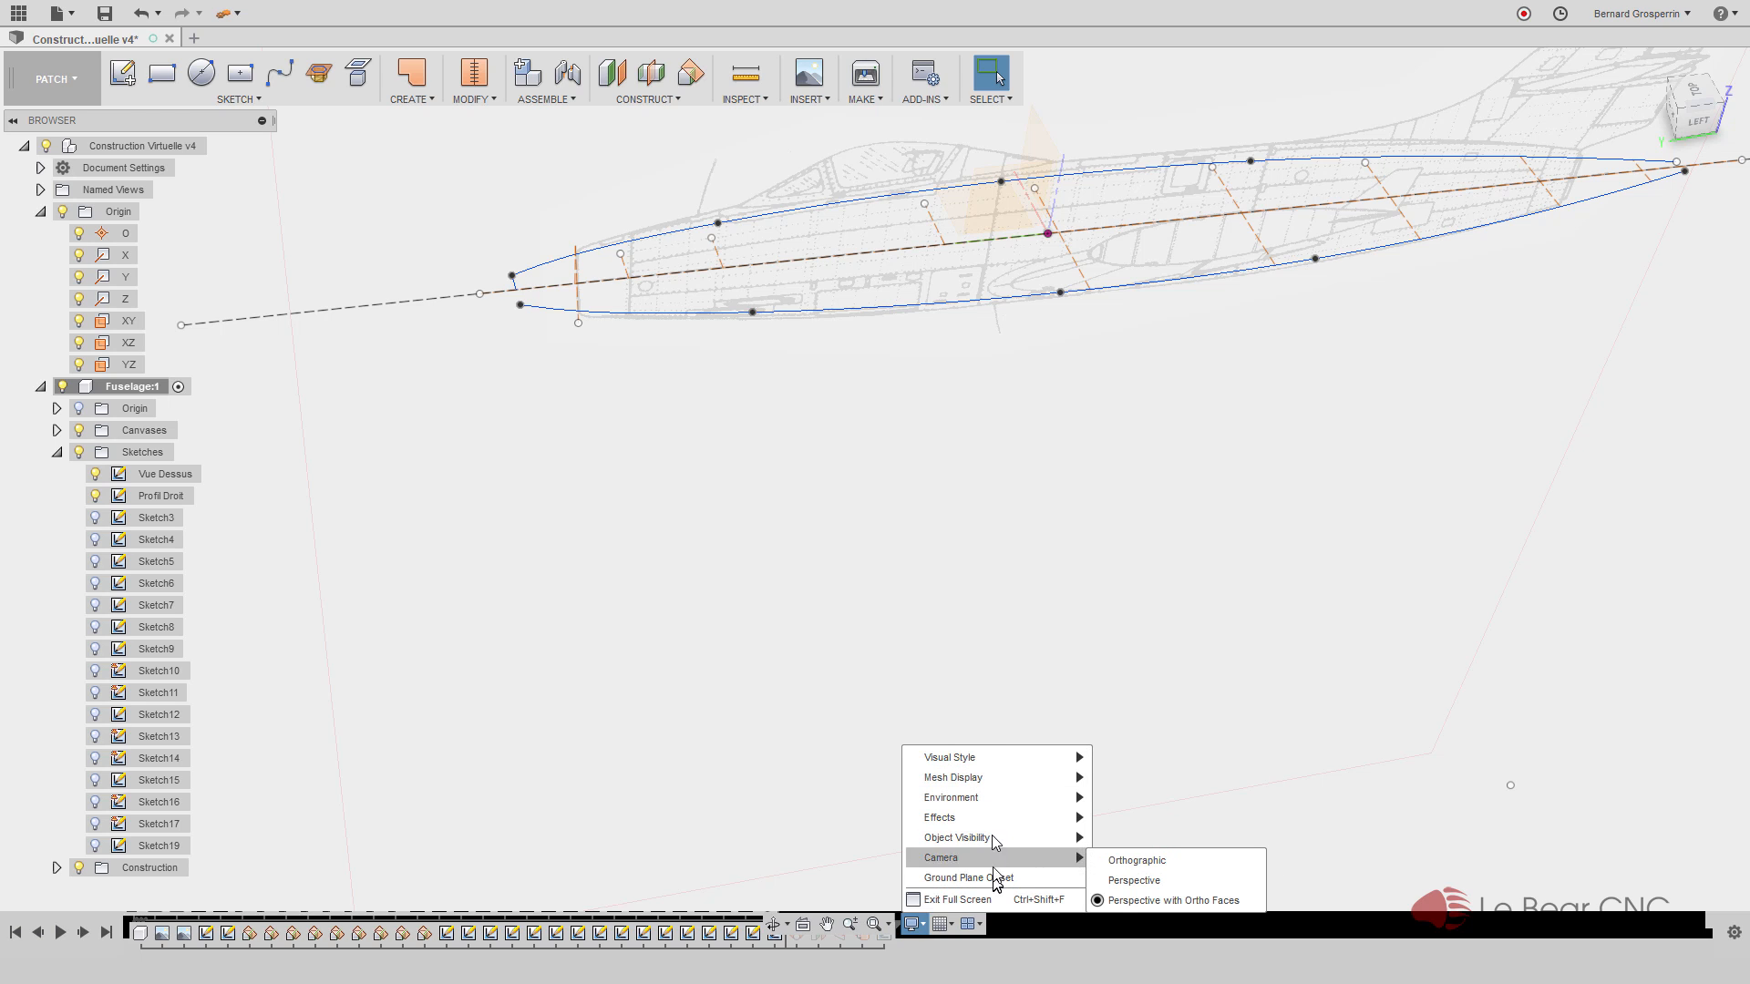
mouse_move(993, 760)
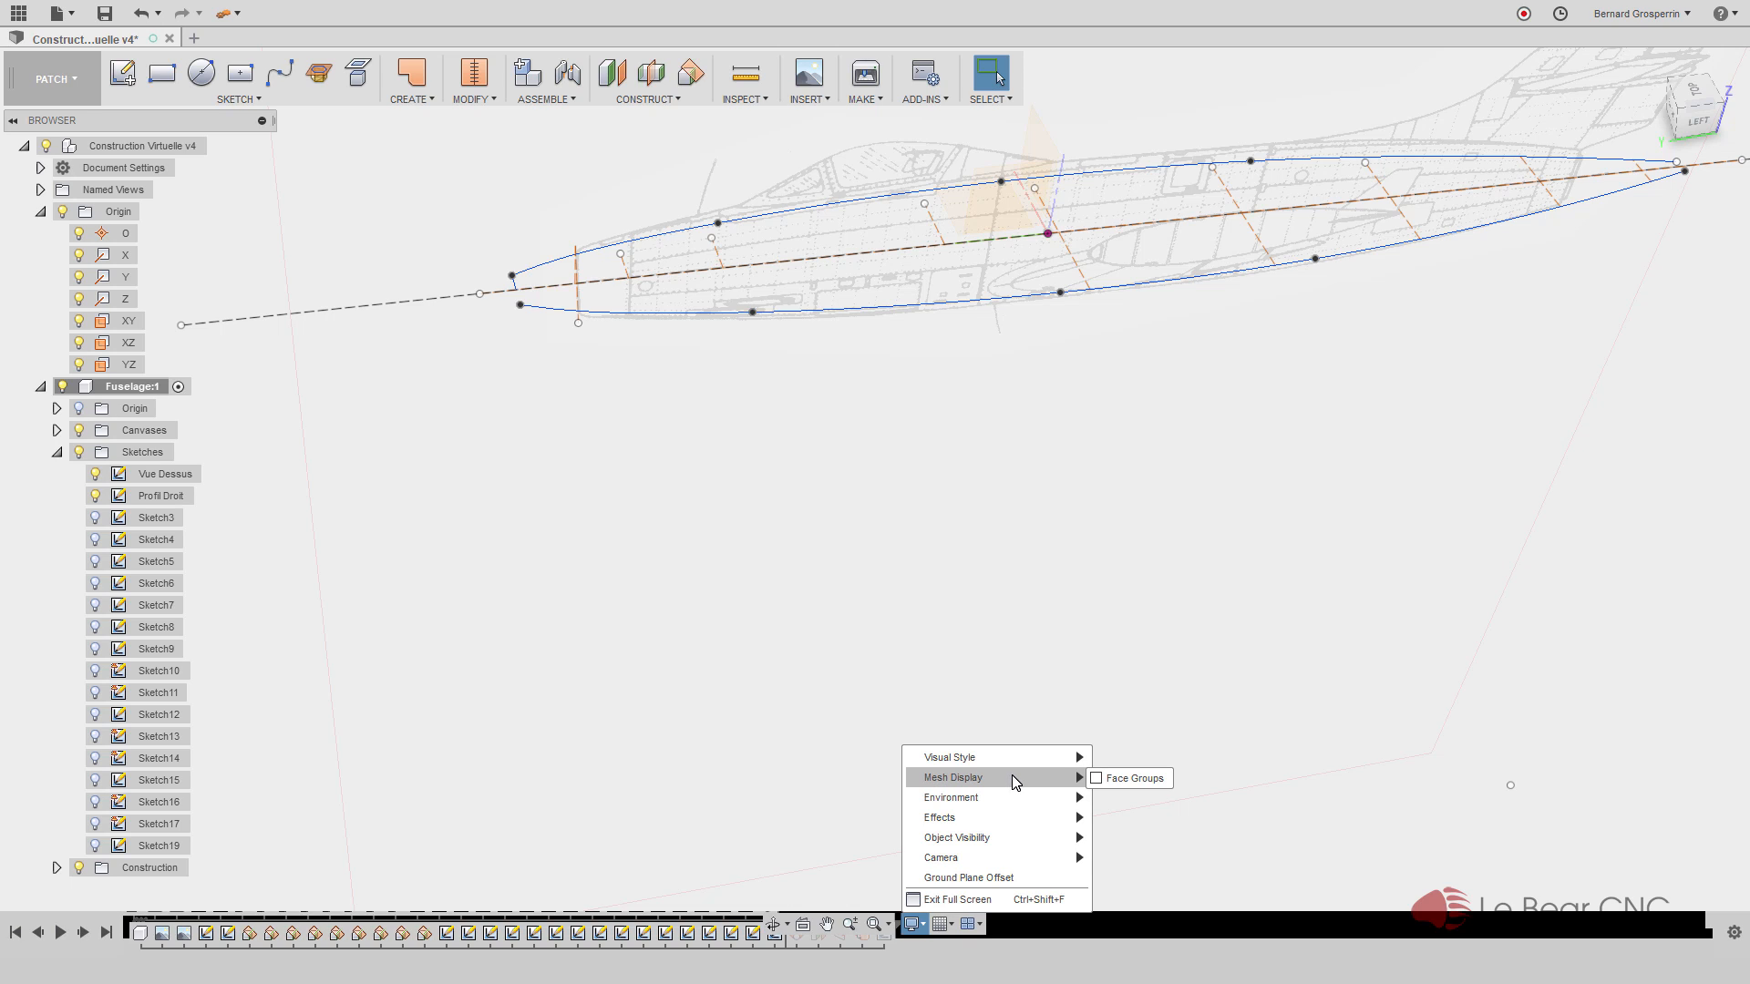
left_click(1026, 900)
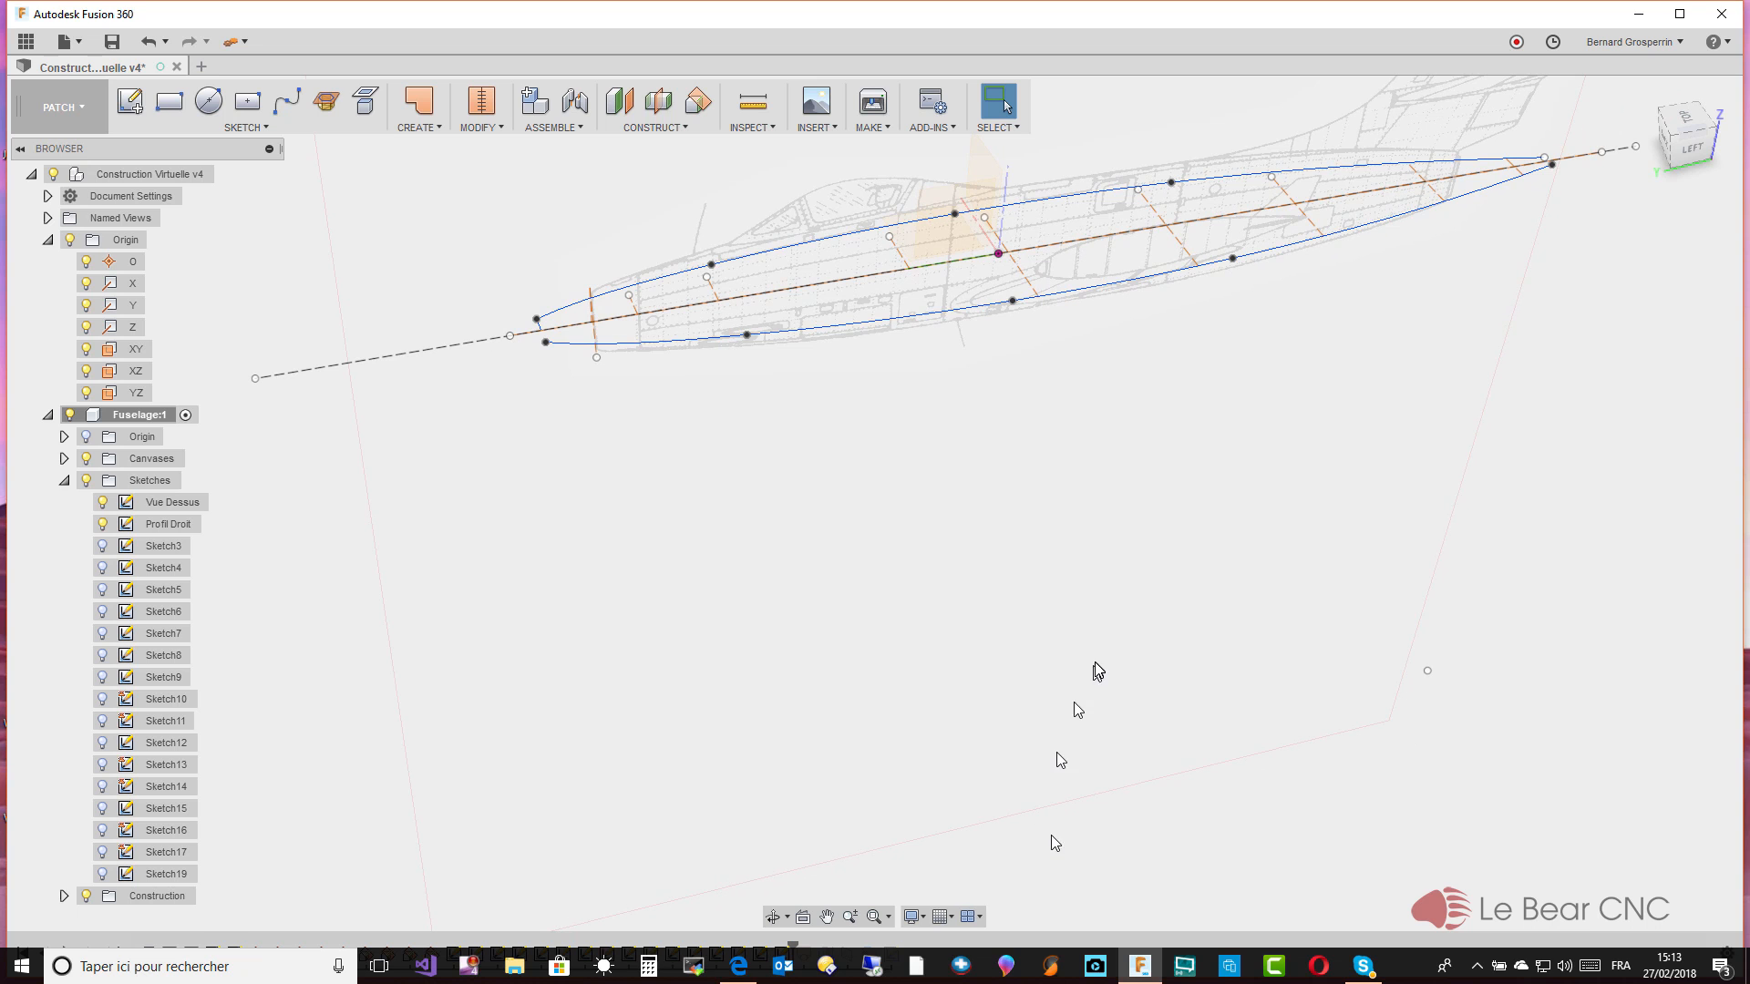
left_click(1680, 15)
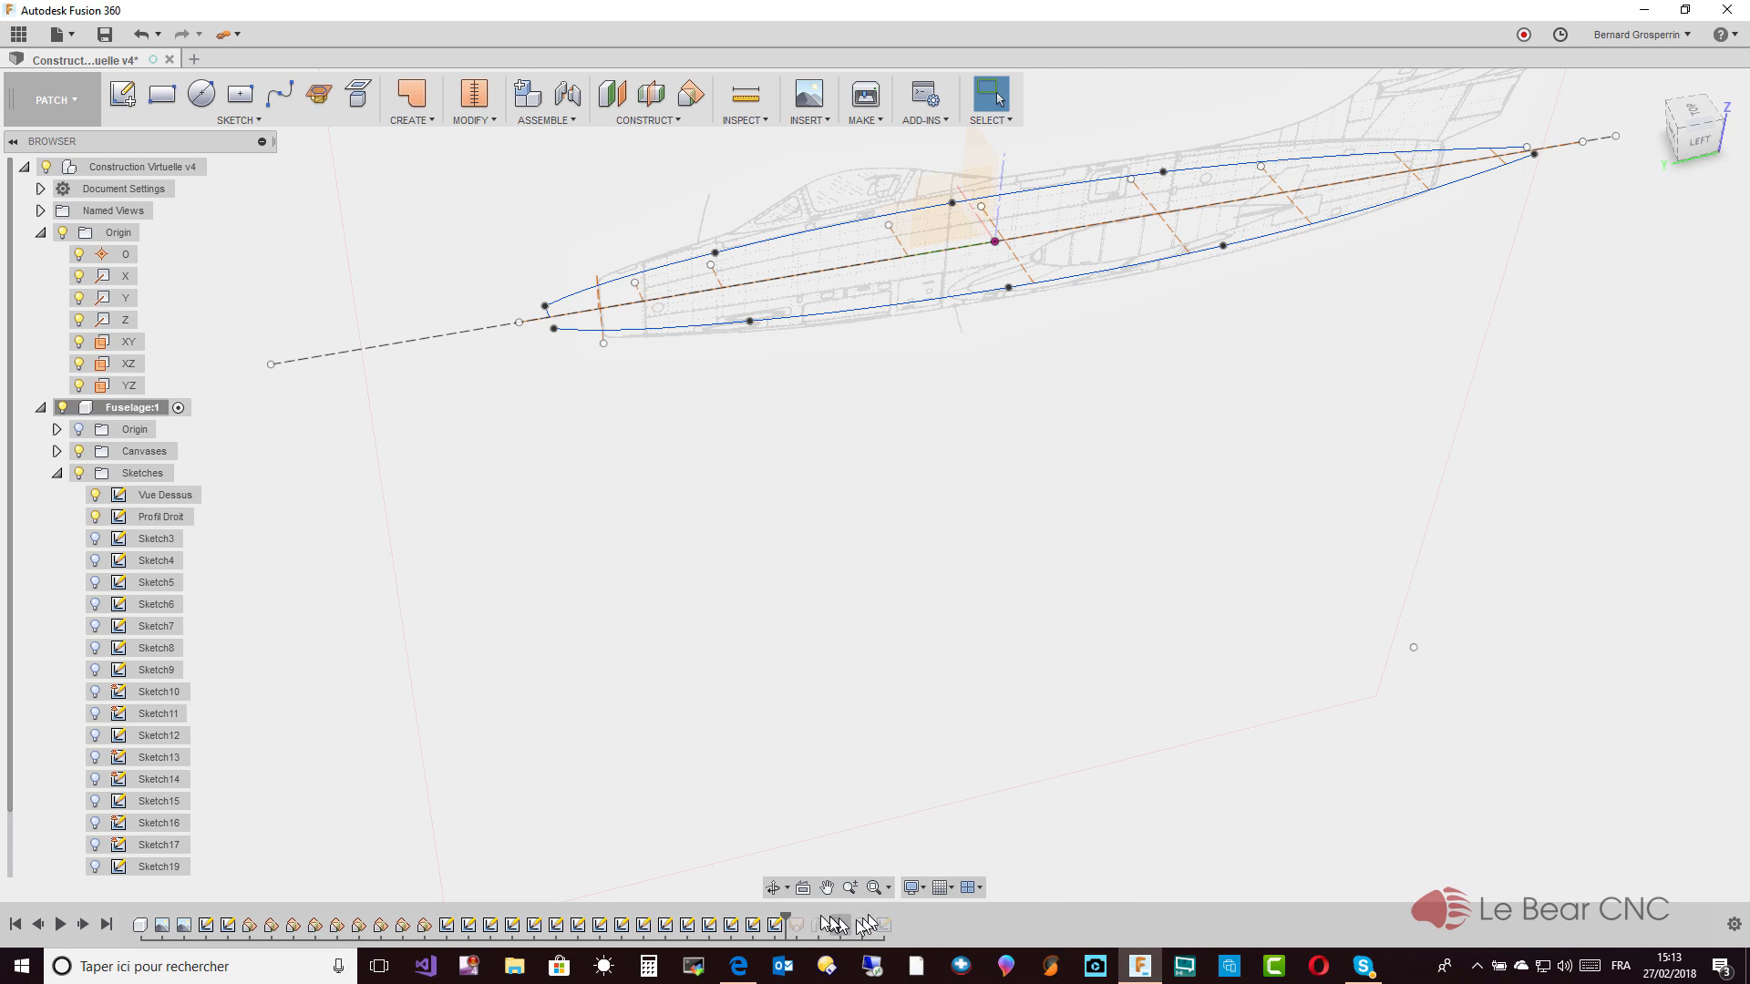
Roll the design history forward through the loft and split-face features, stopping just before SurfaceDeleteFace1
left_click_drag(789, 915, 802, 919)
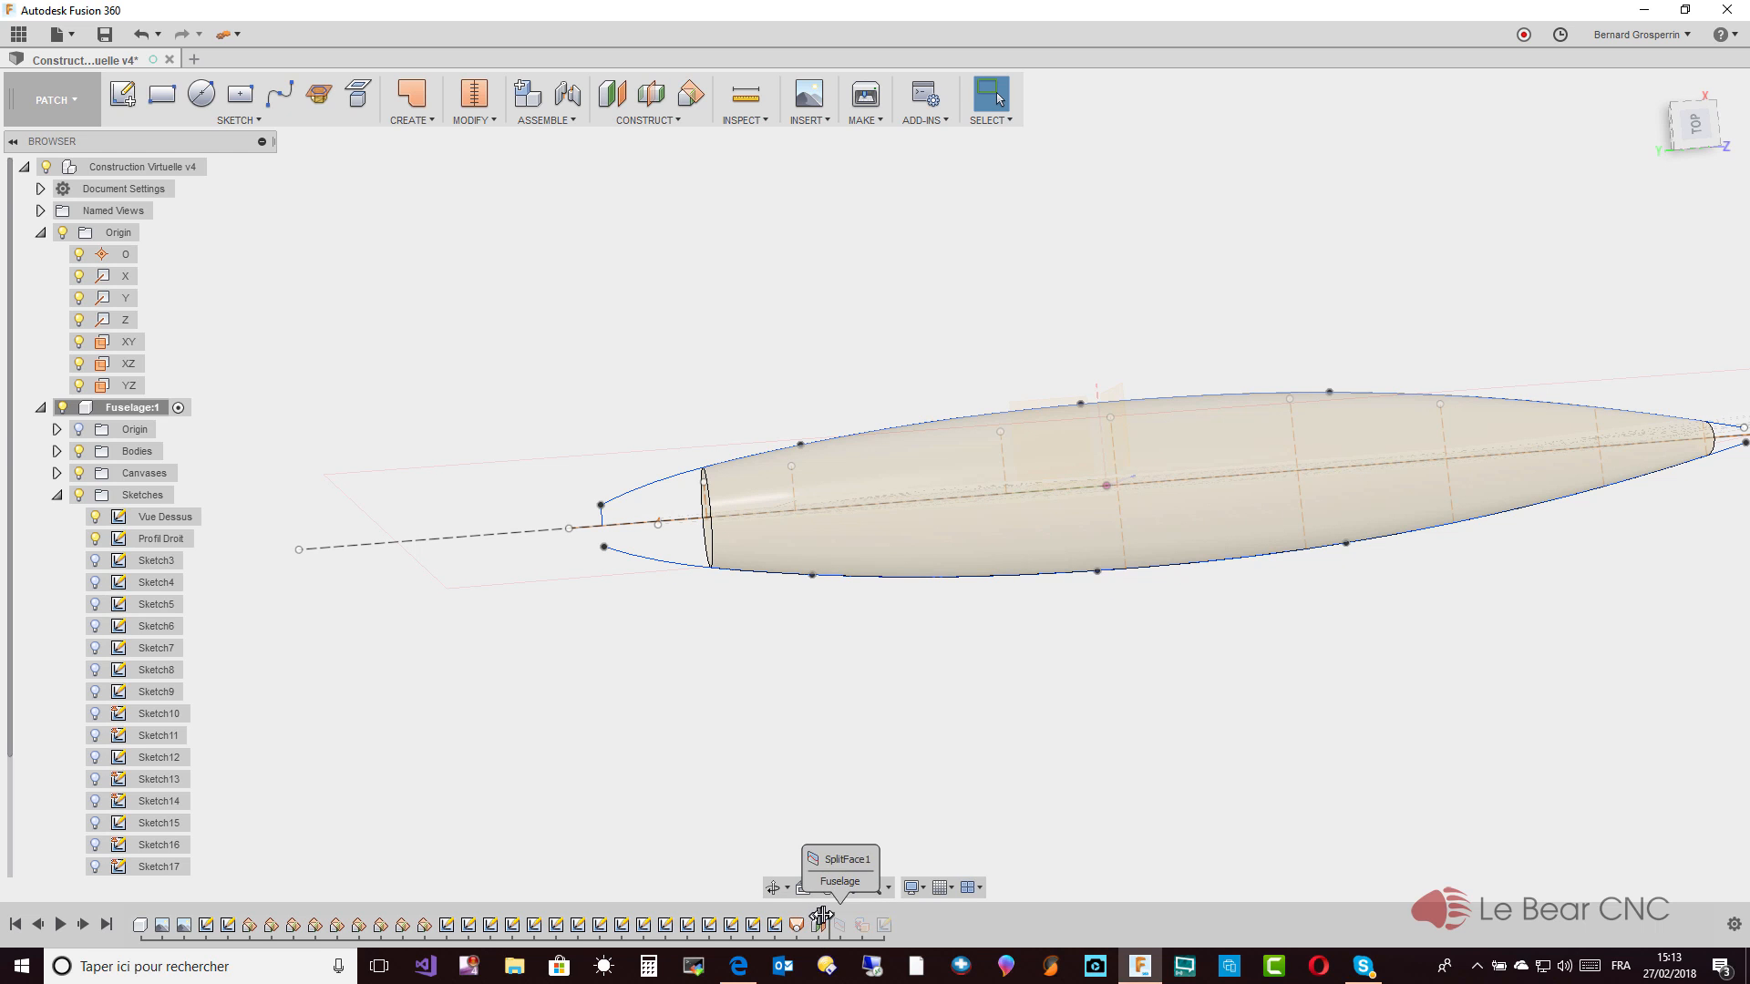
left_click_drag(809, 921, 828, 920)
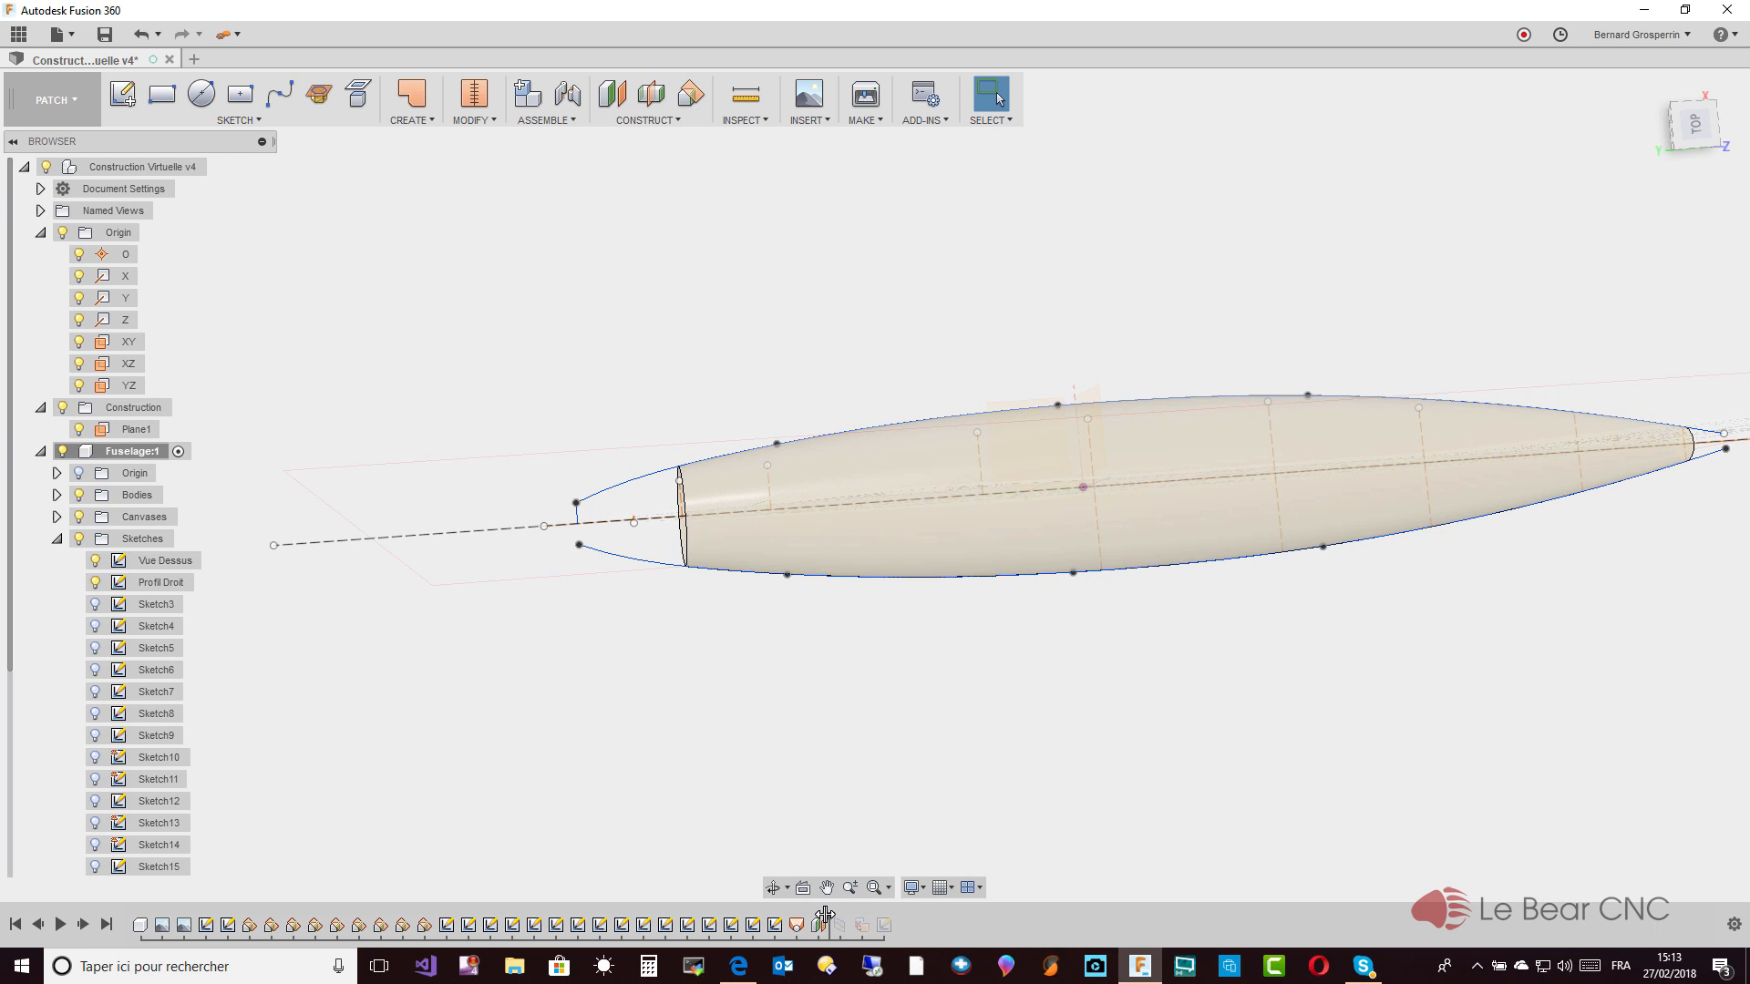
left_click_drag(830, 915, 849, 915)
left_click_drag(849, 914, 862, 913)
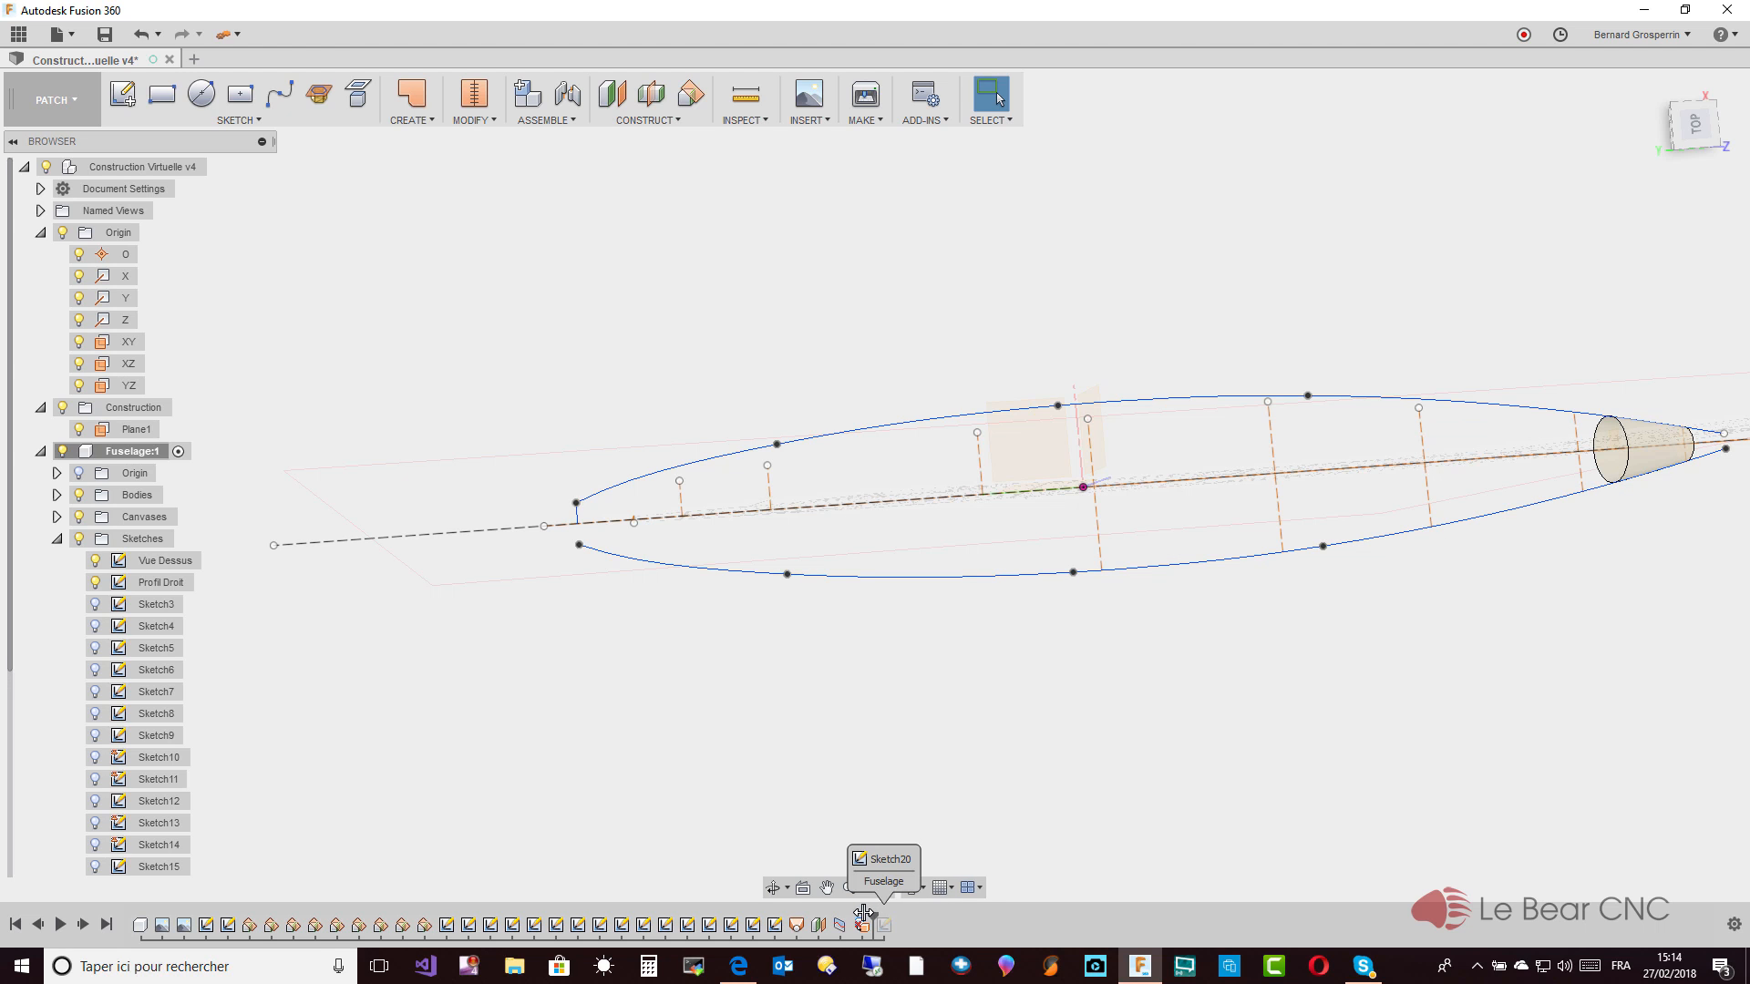
mouse_move(863, 913)
left_mouse_down()
mouse_move(831, 916)
mouse_move(852, 917)
left_mouse_up()
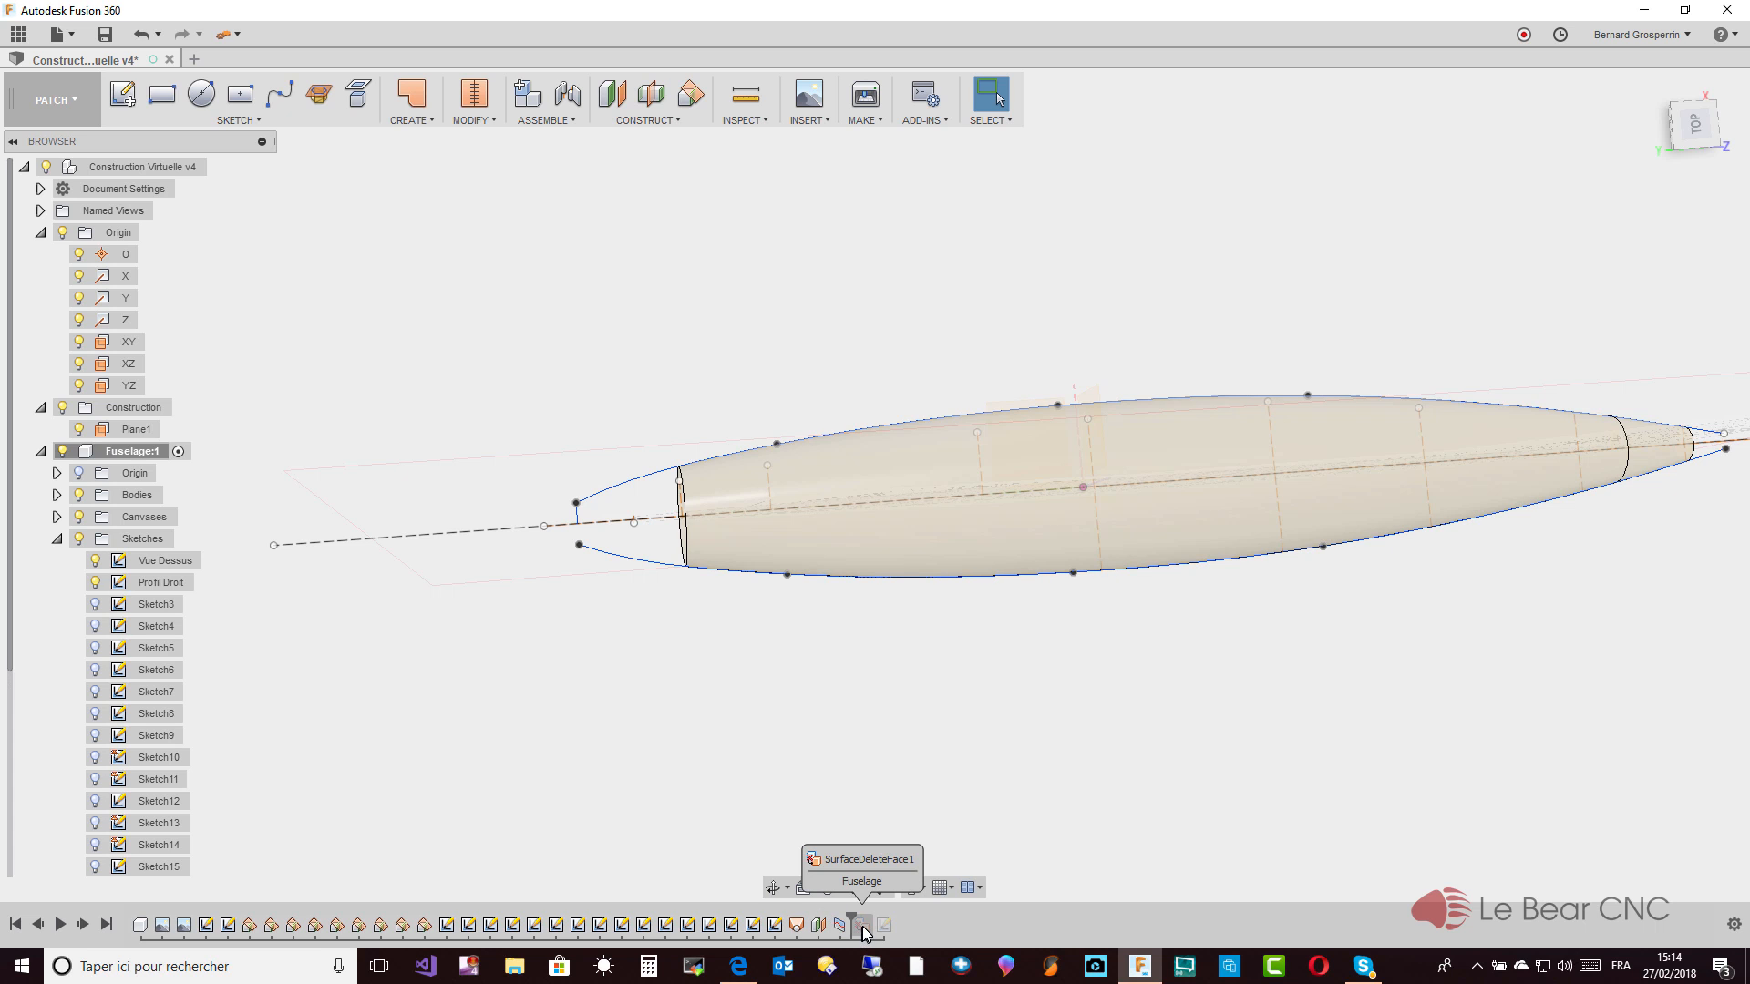
Delete the SurfaceDeleteFace1 feature from the history and delete the small split-off face at the fuselage's tail end
left_click(863, 926)
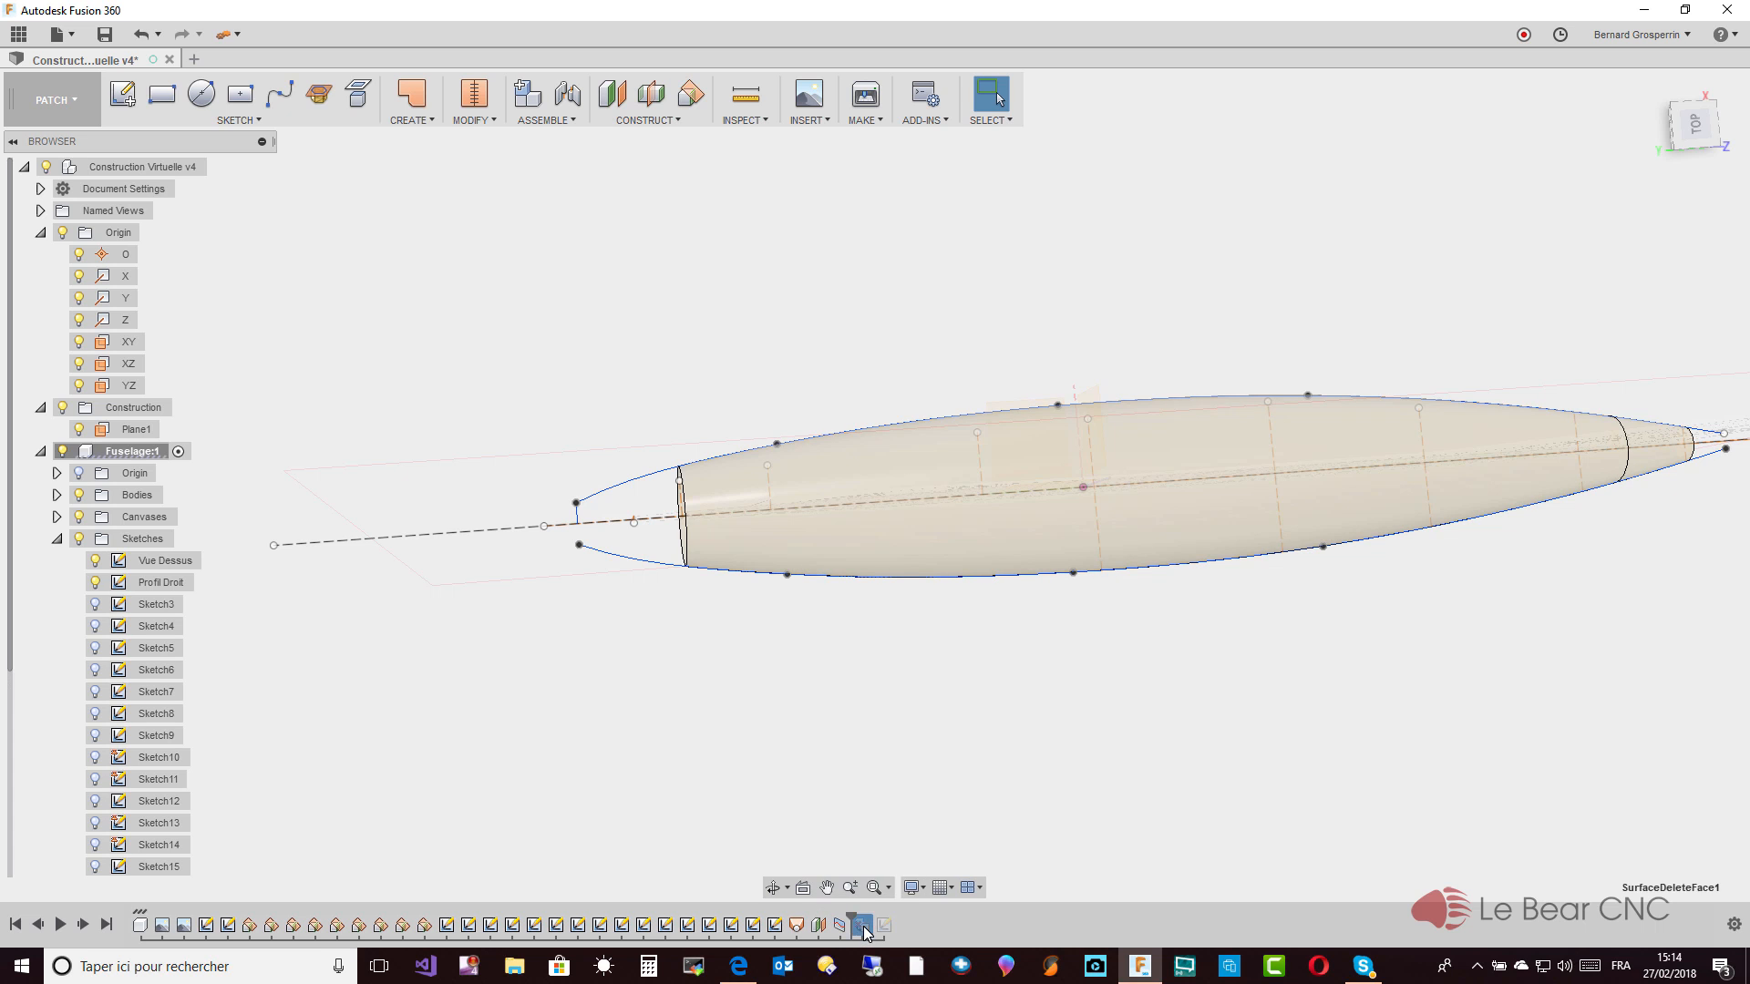
right_click(862, 926)
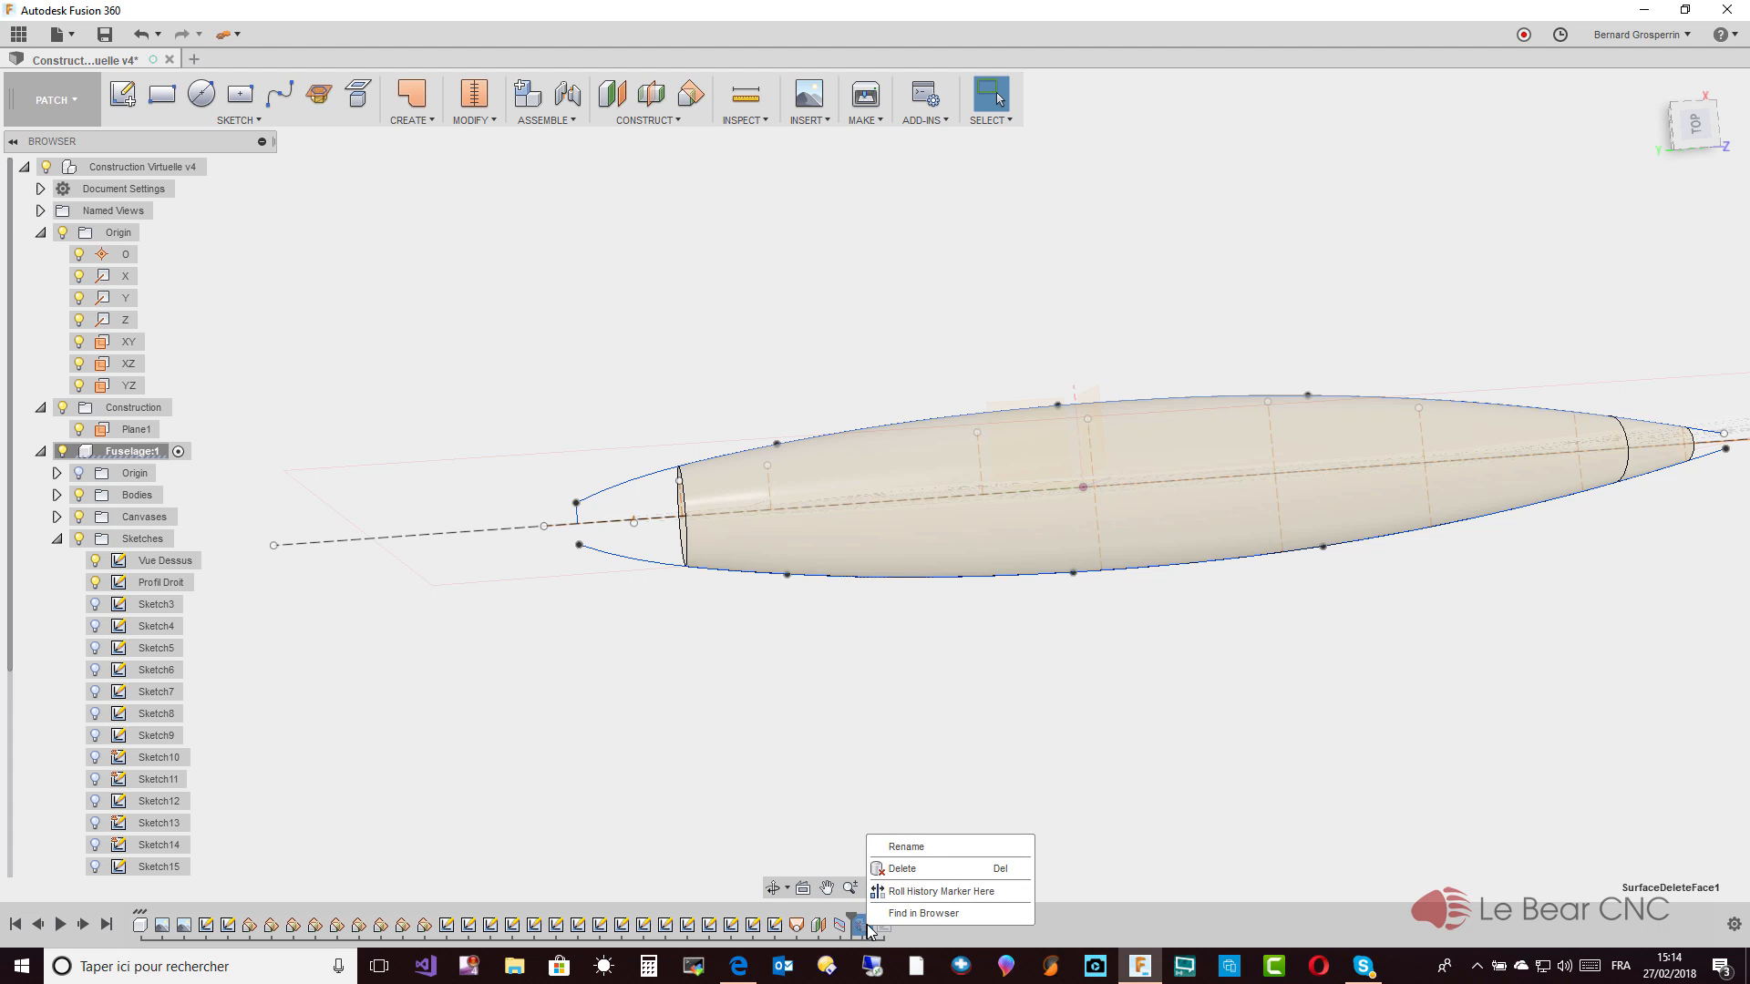
left_click(895, 869)
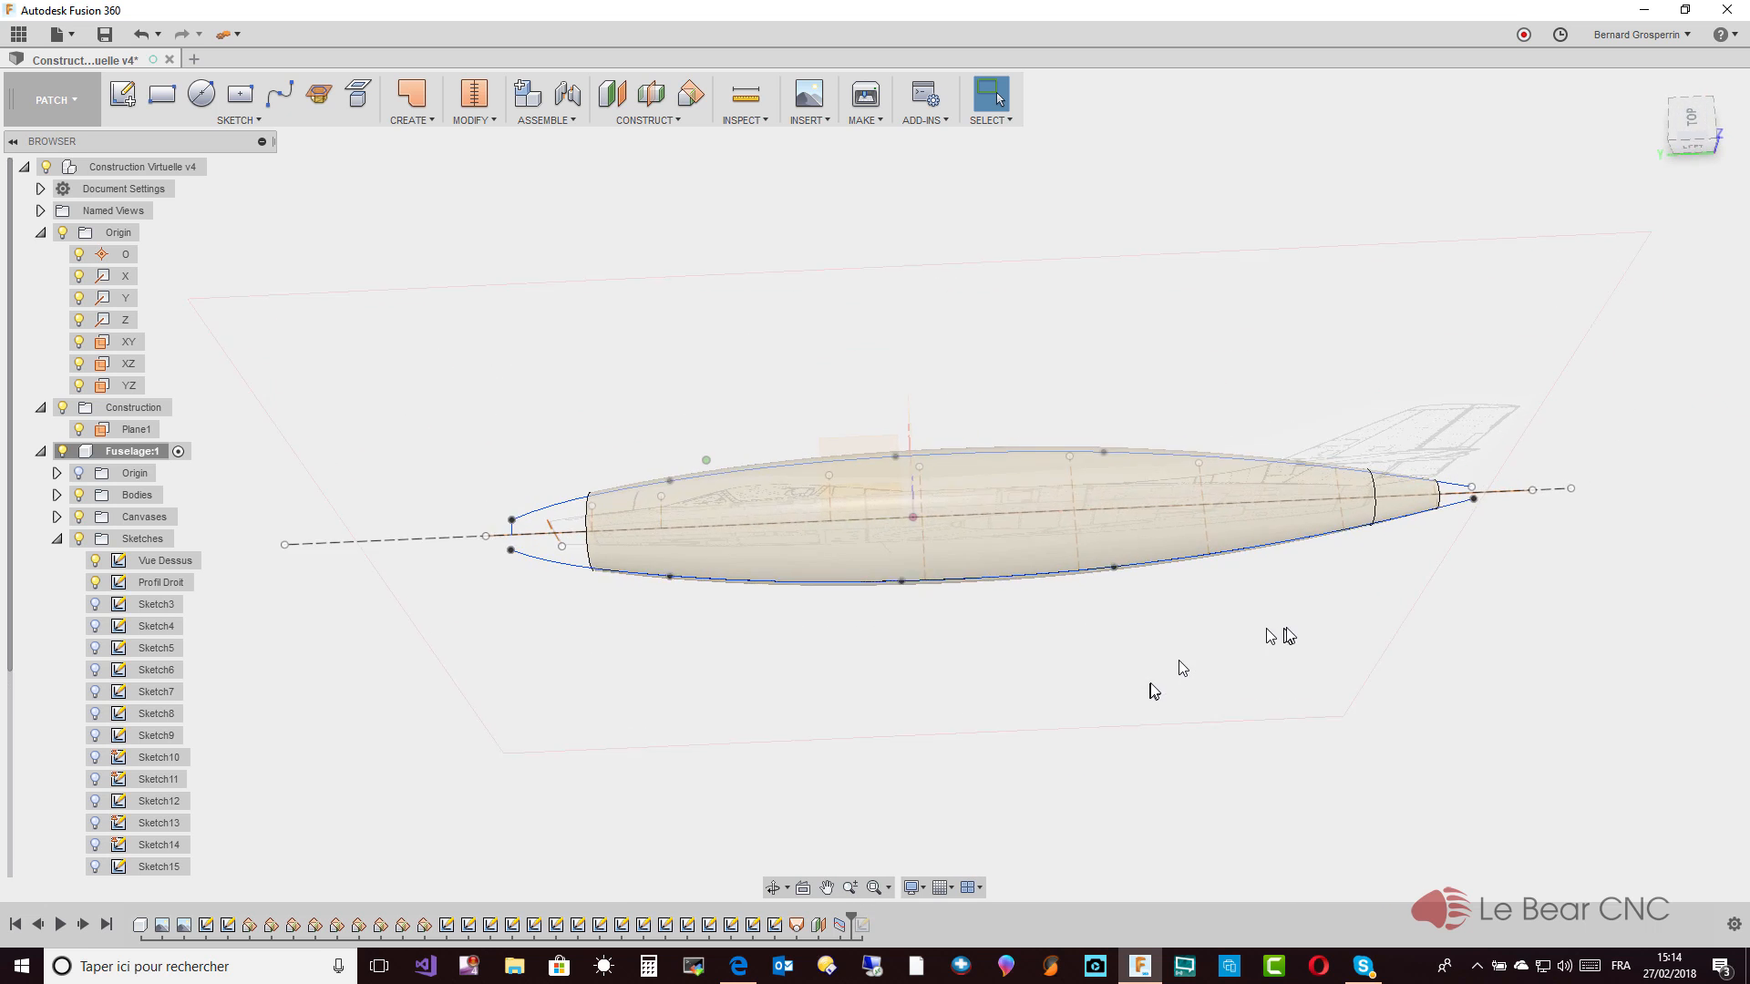
left_click(1375, 480)
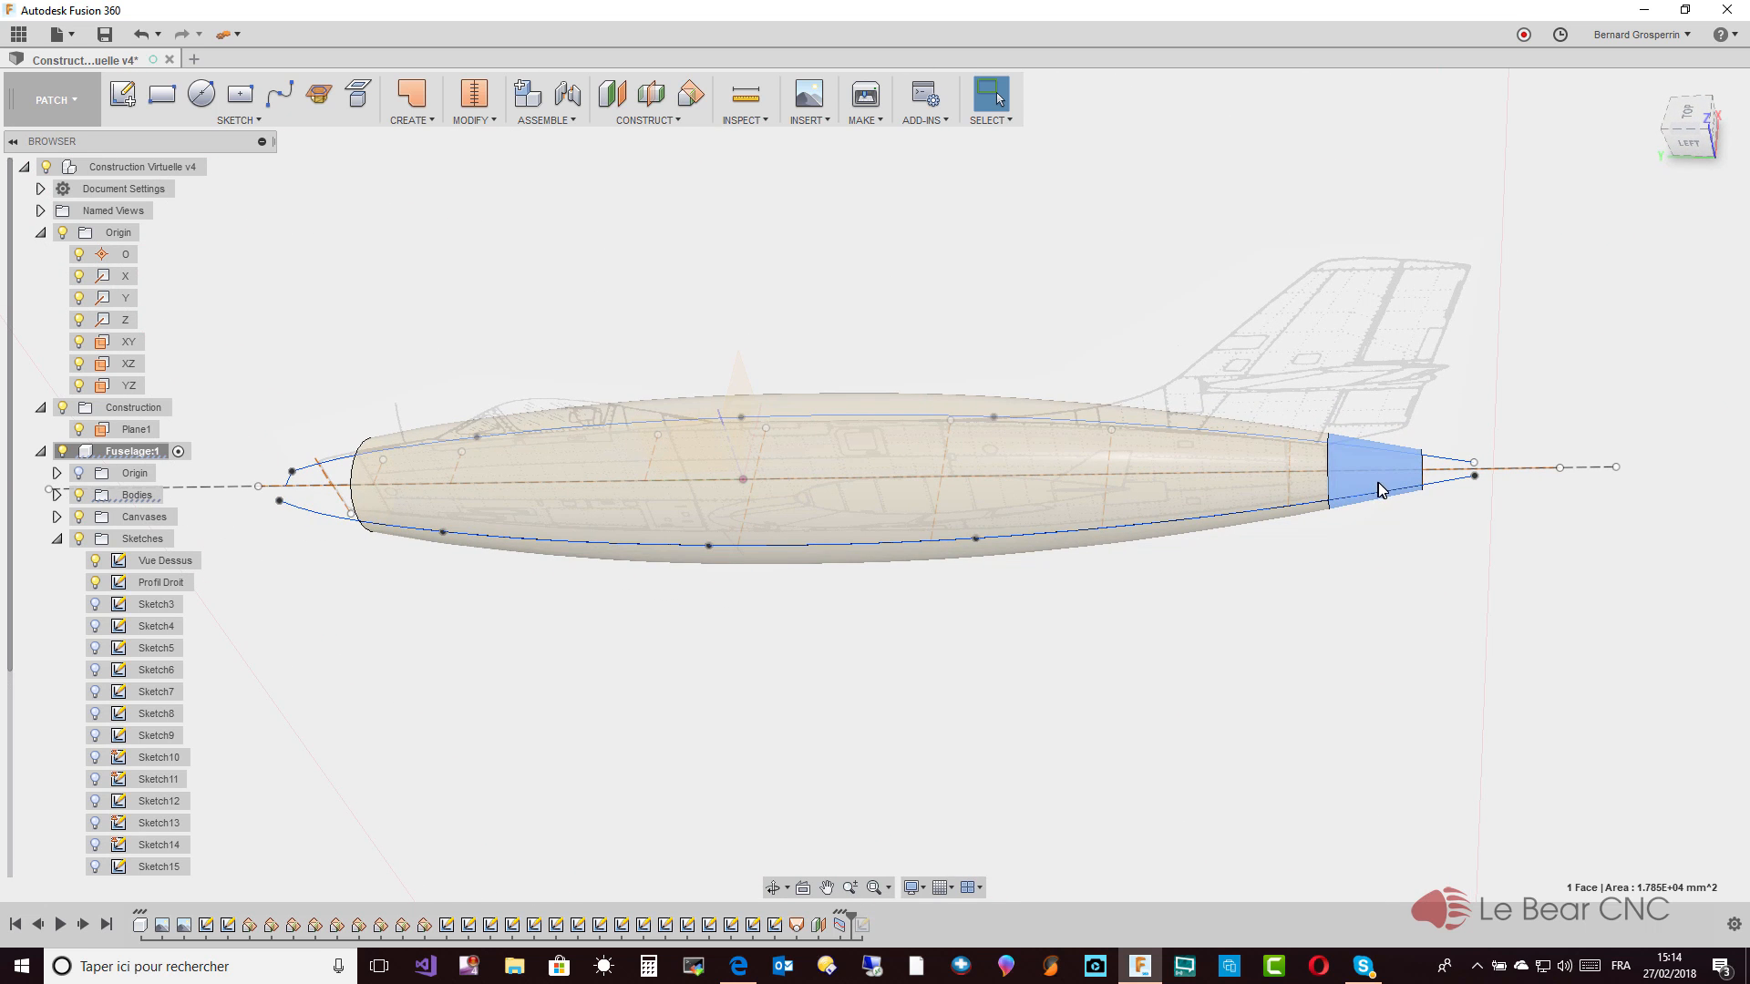
key("Delete")
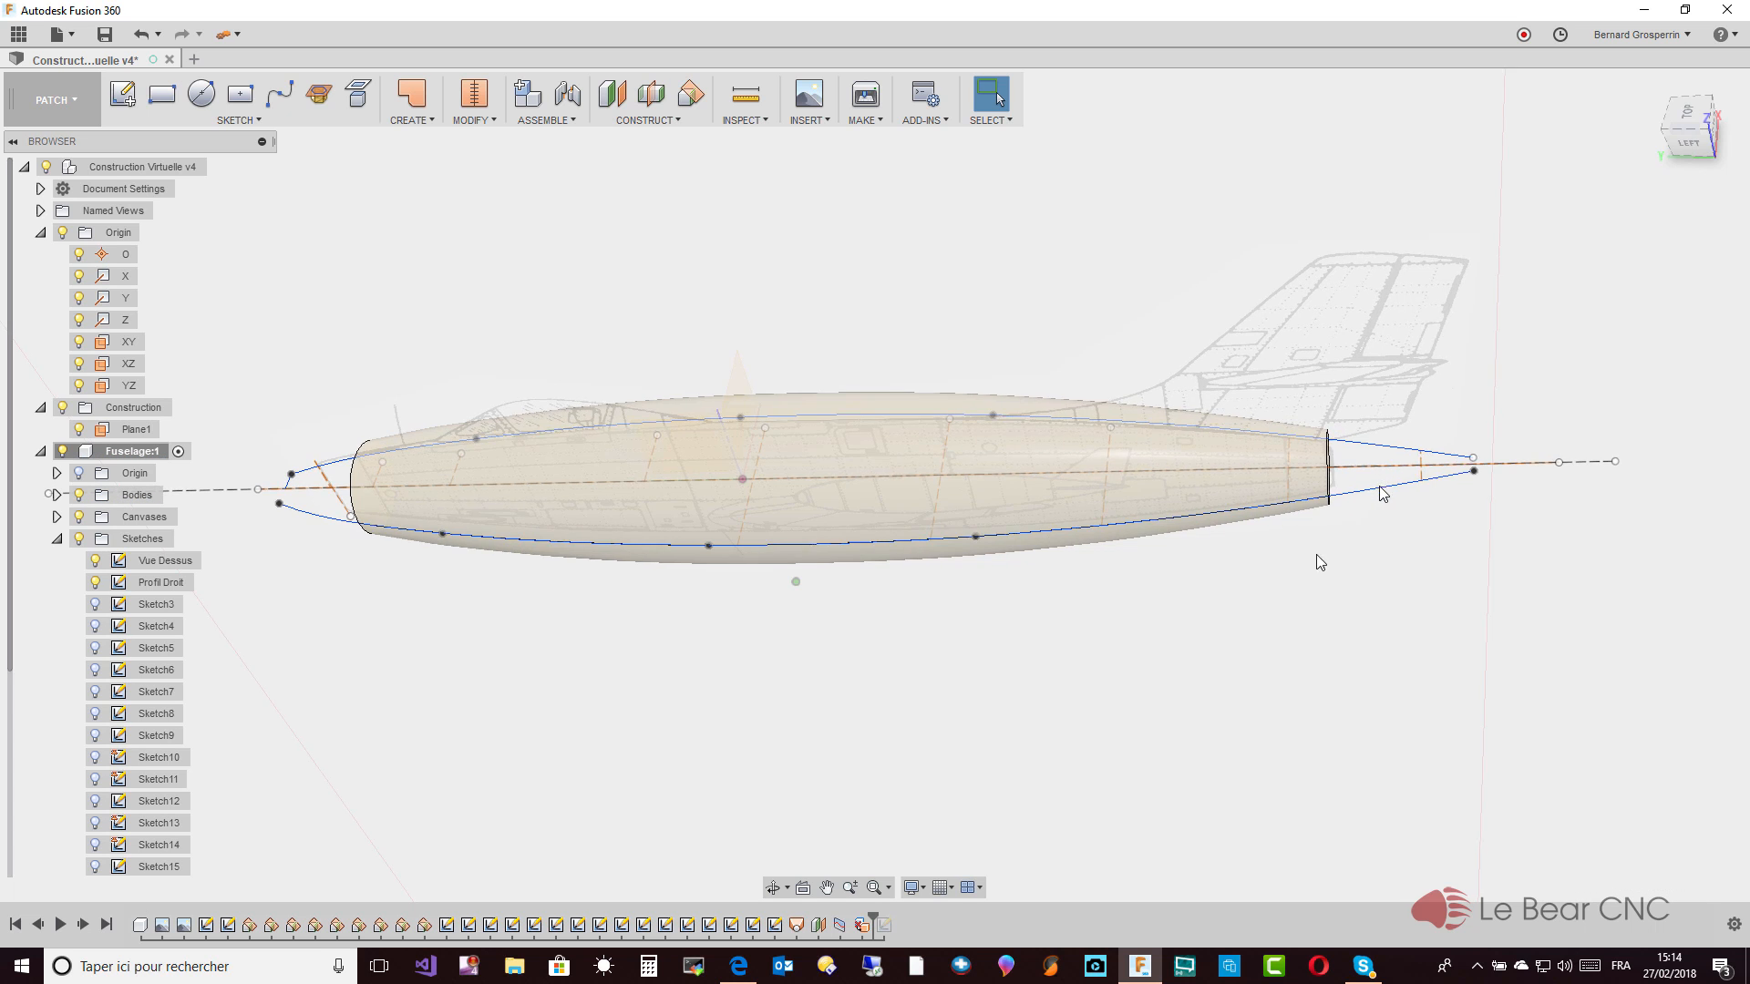
Roll the history forward past the nose ellipse sketch and try lofting the fuselage's front edge to the ellipse with both side curves as rails
left_click(889, 934)
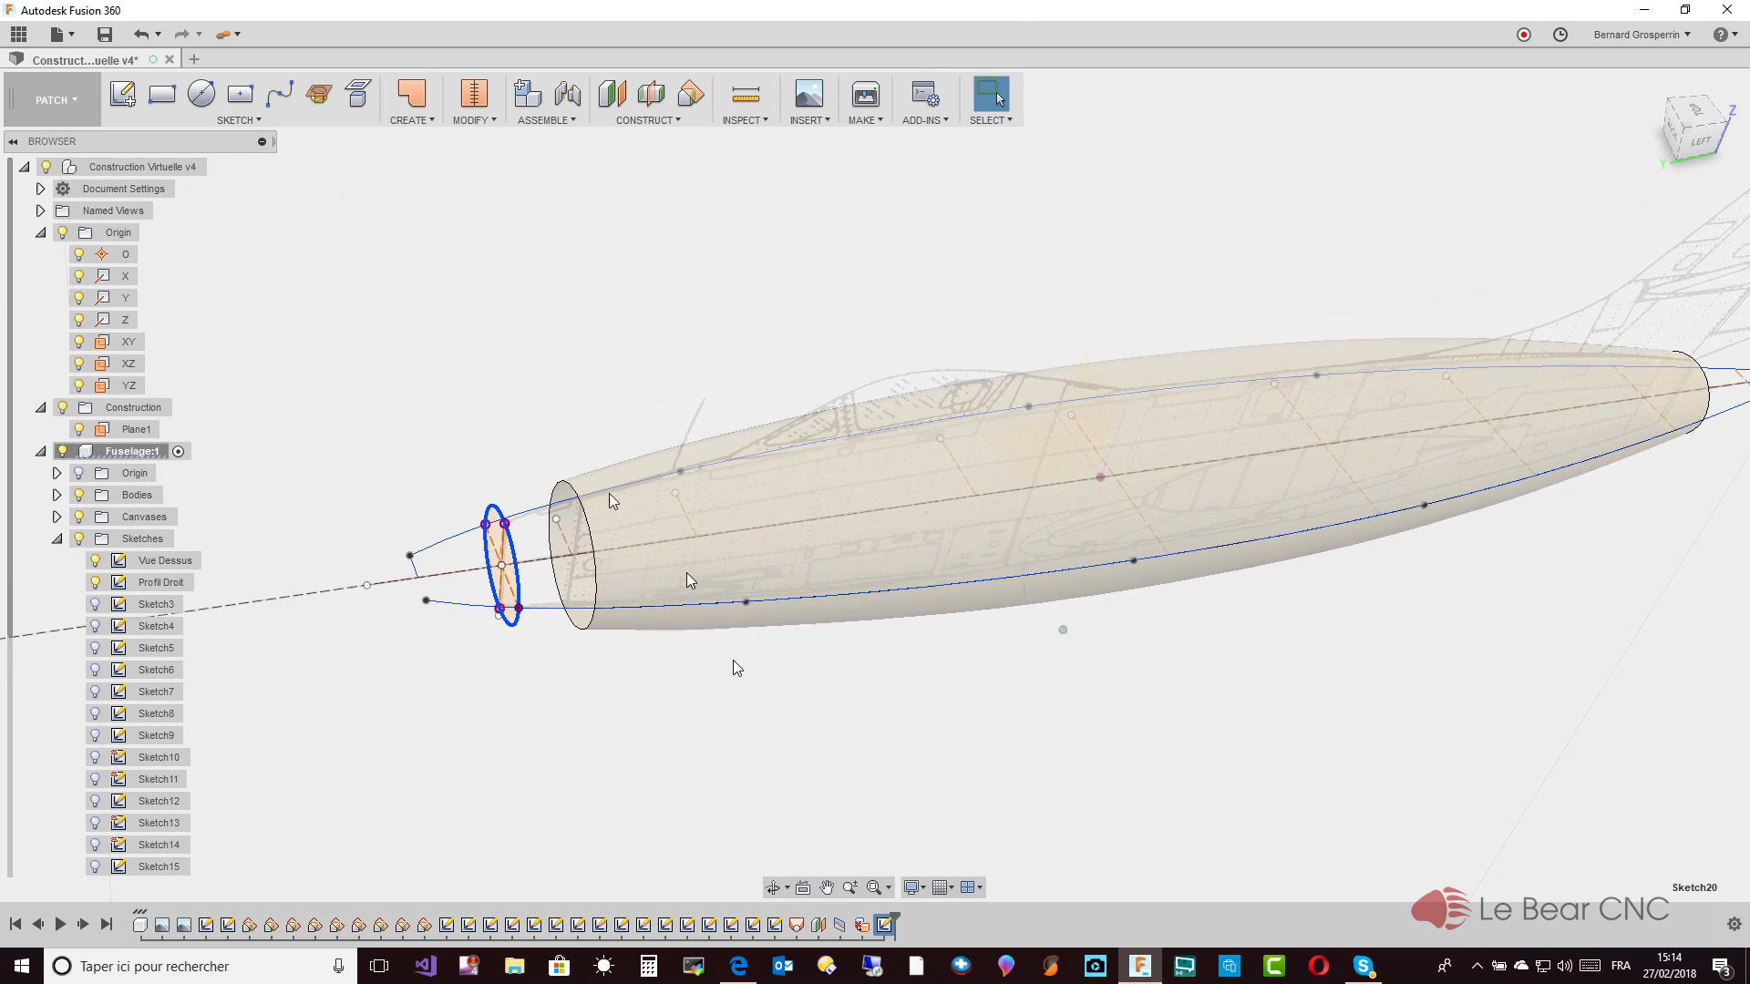
left_click(430, 130)
left_click(470, 265)
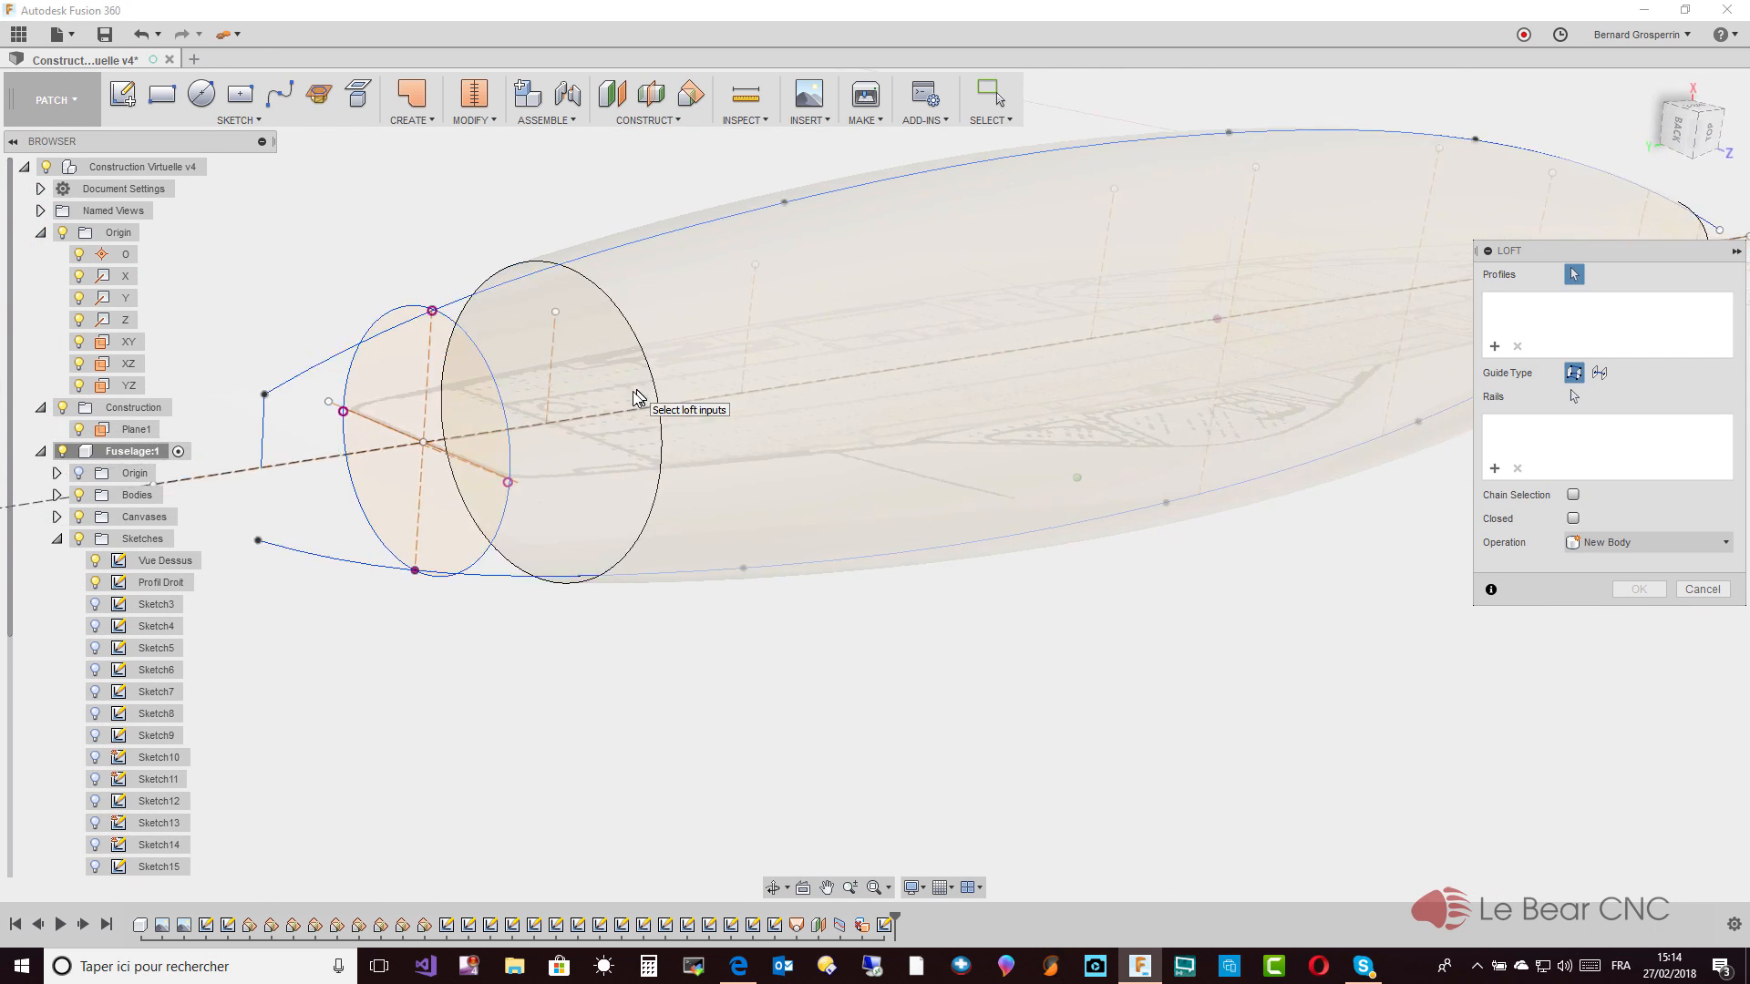
left_click(649, 342)
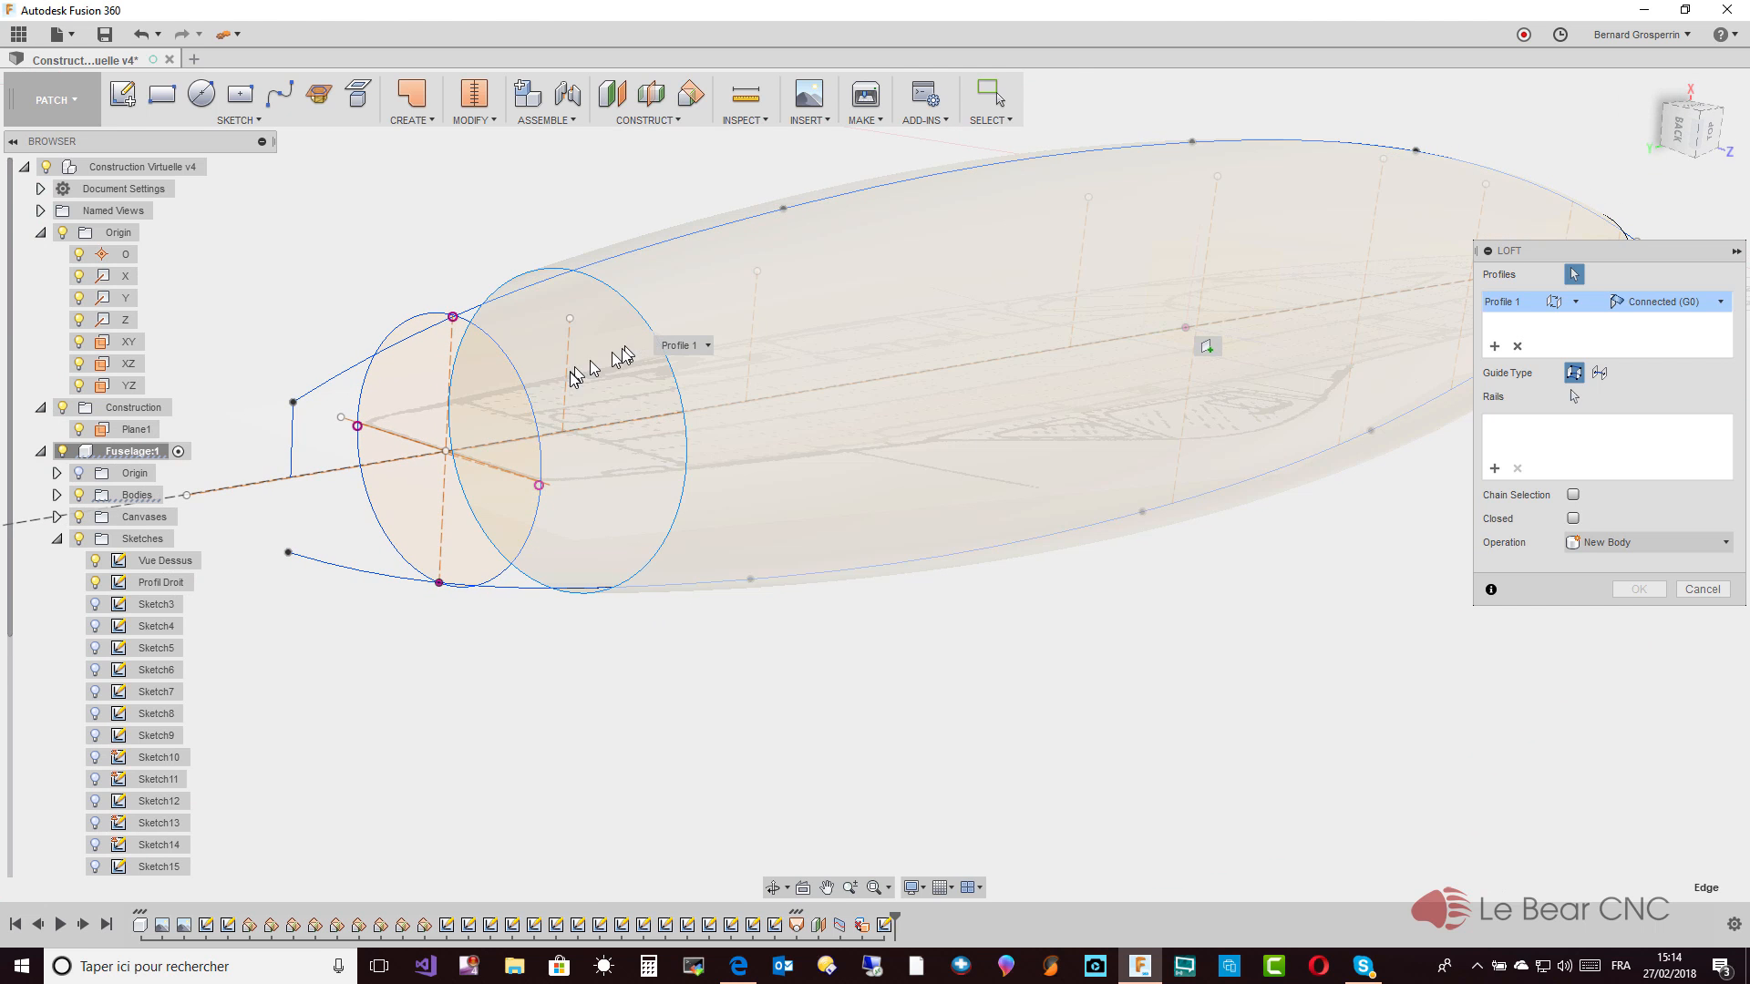
left_click(530, 404)
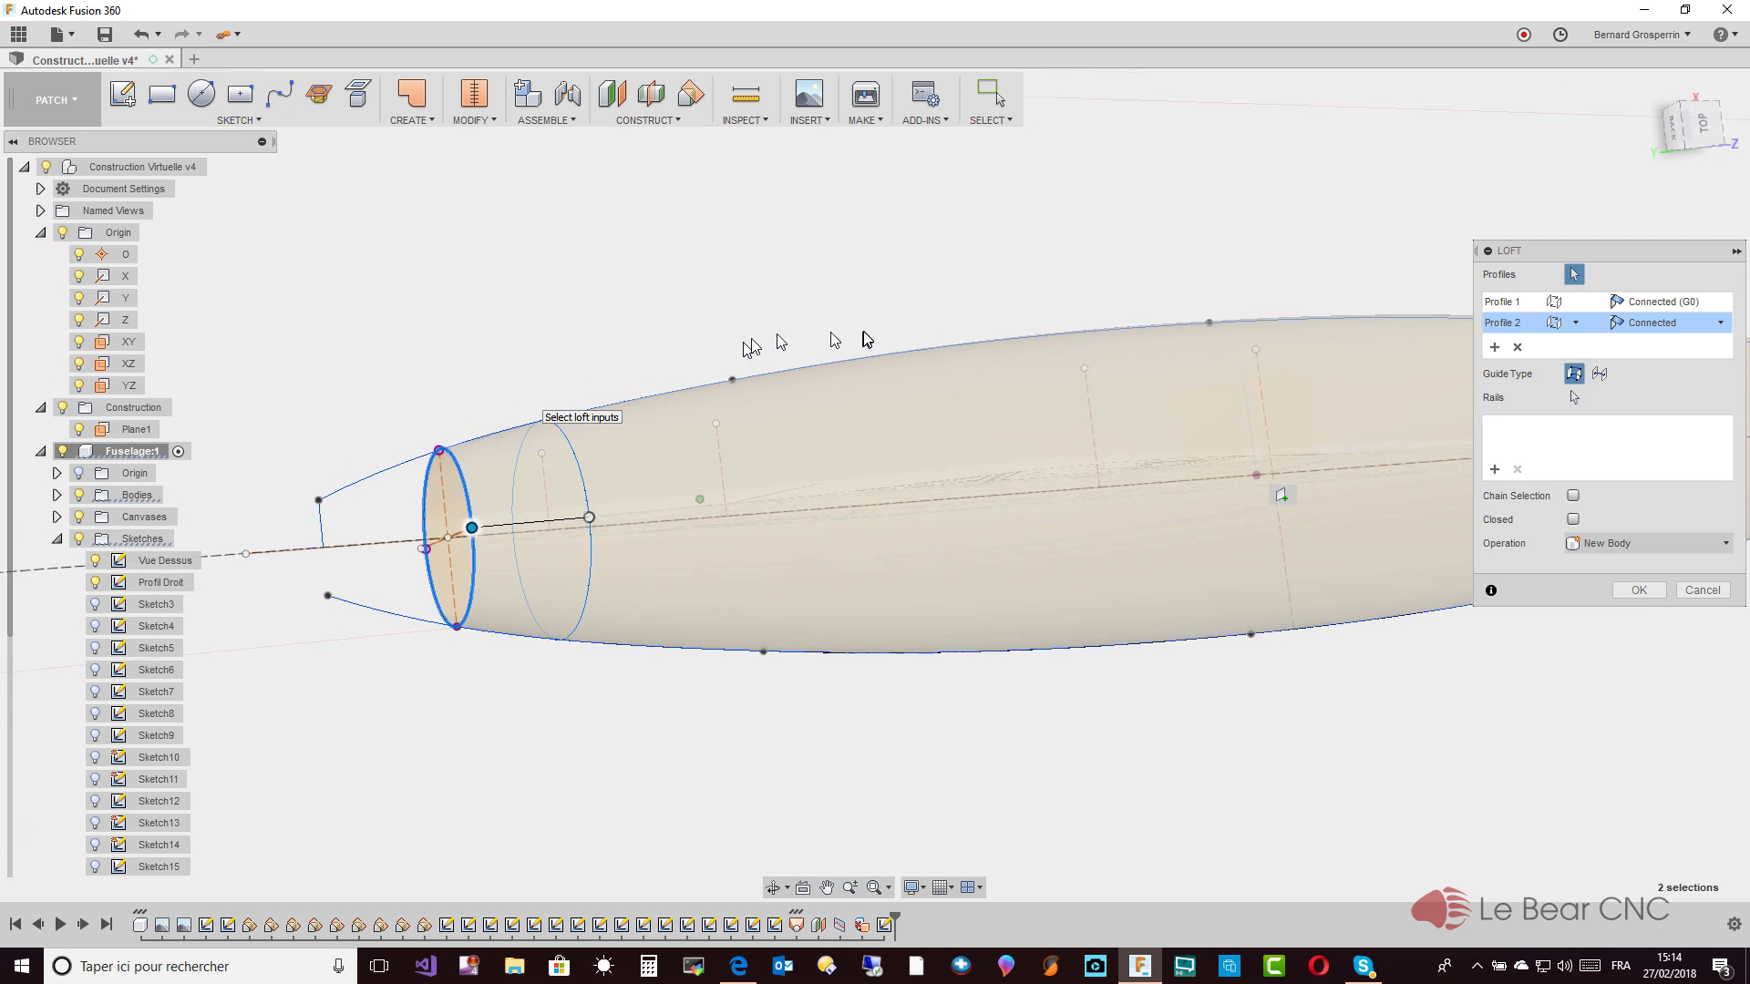
left_click(1574, 398)
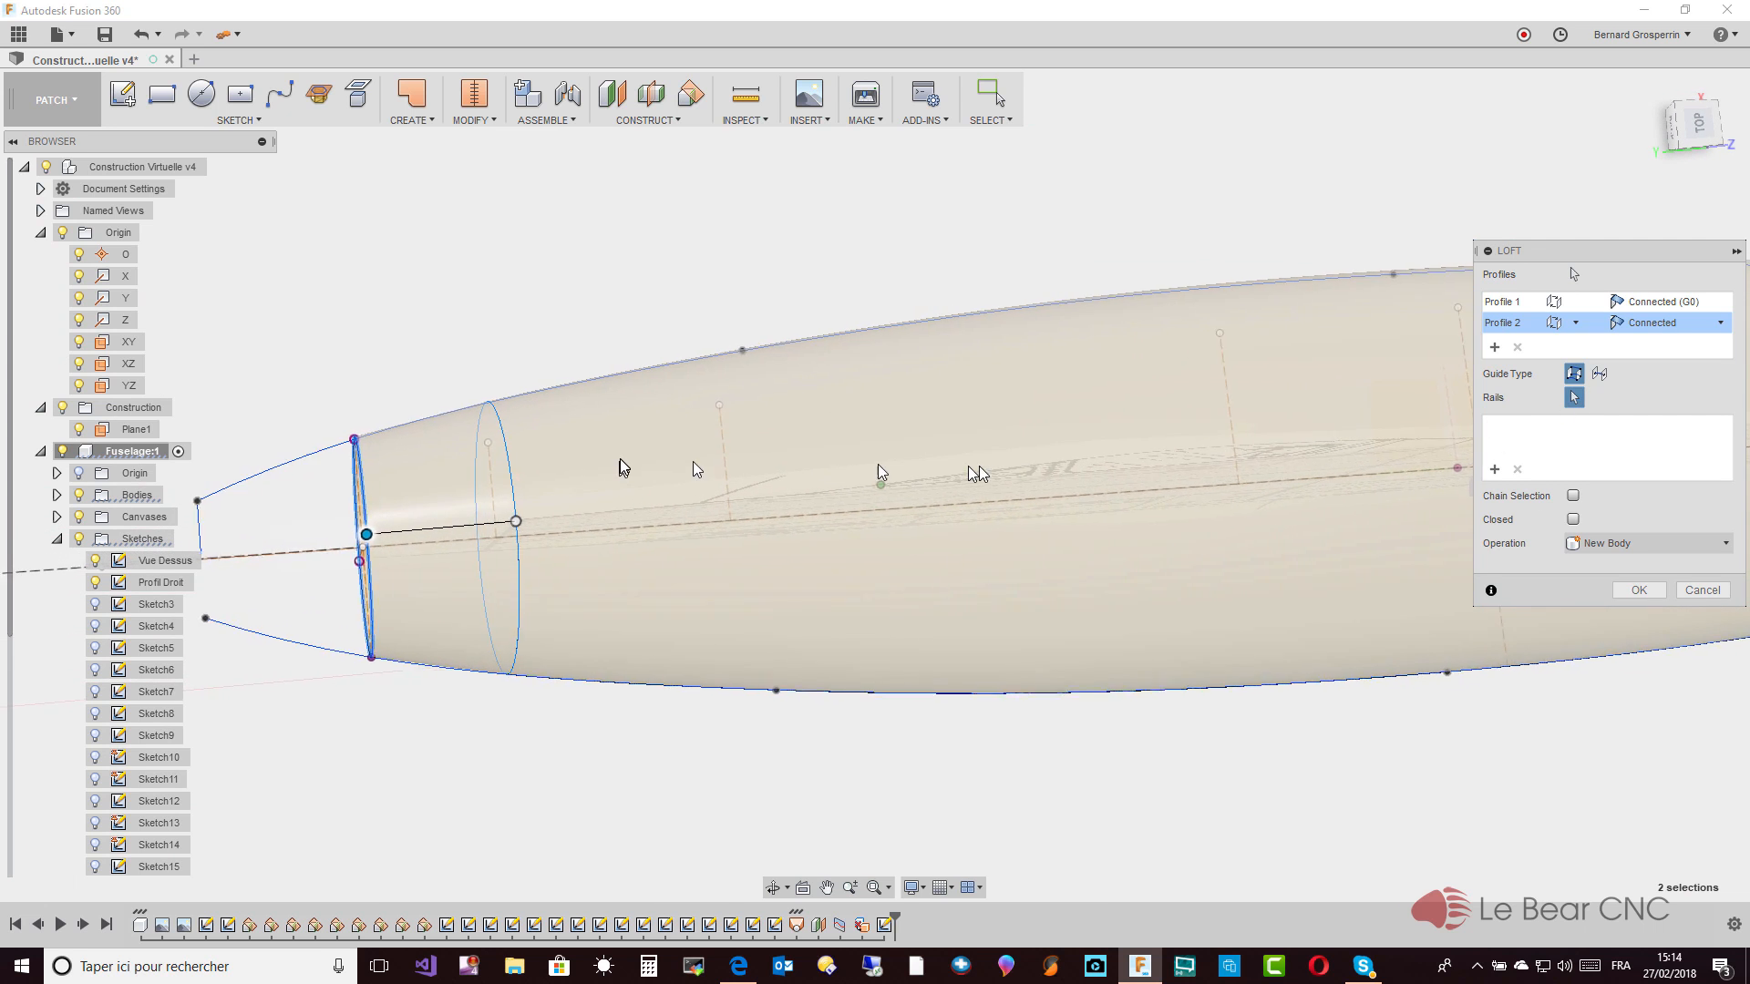
left_click(421, 416)
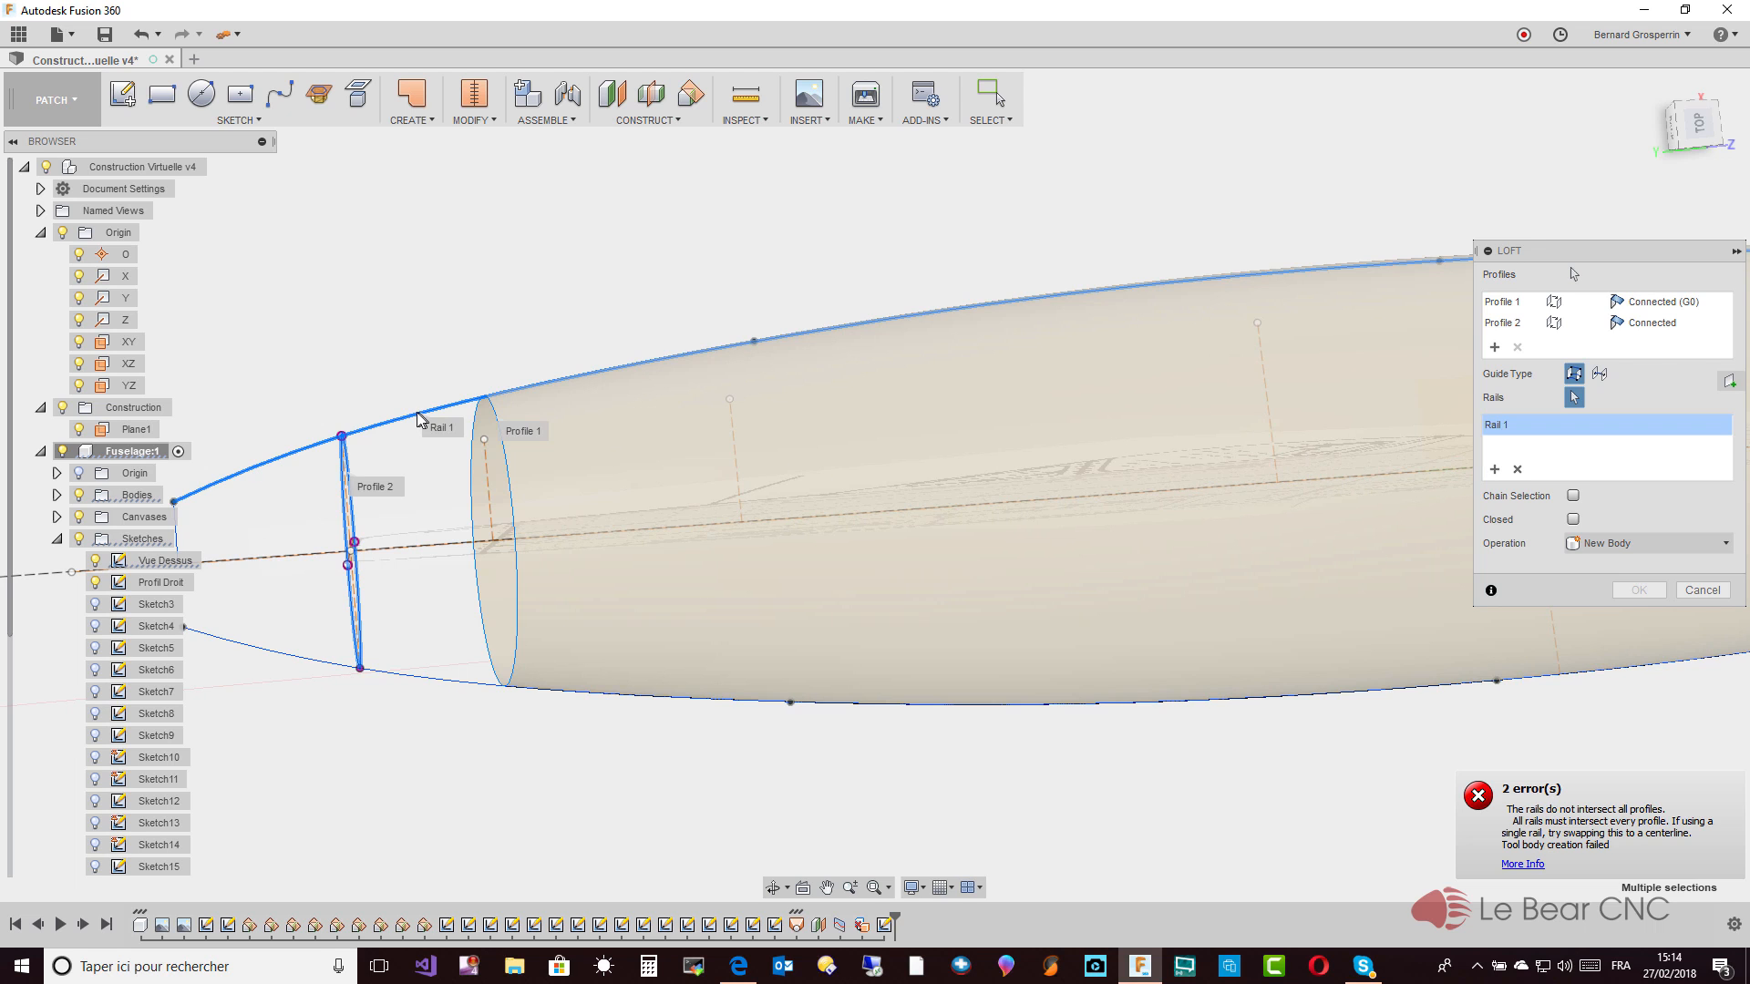
left_click(439, 682)
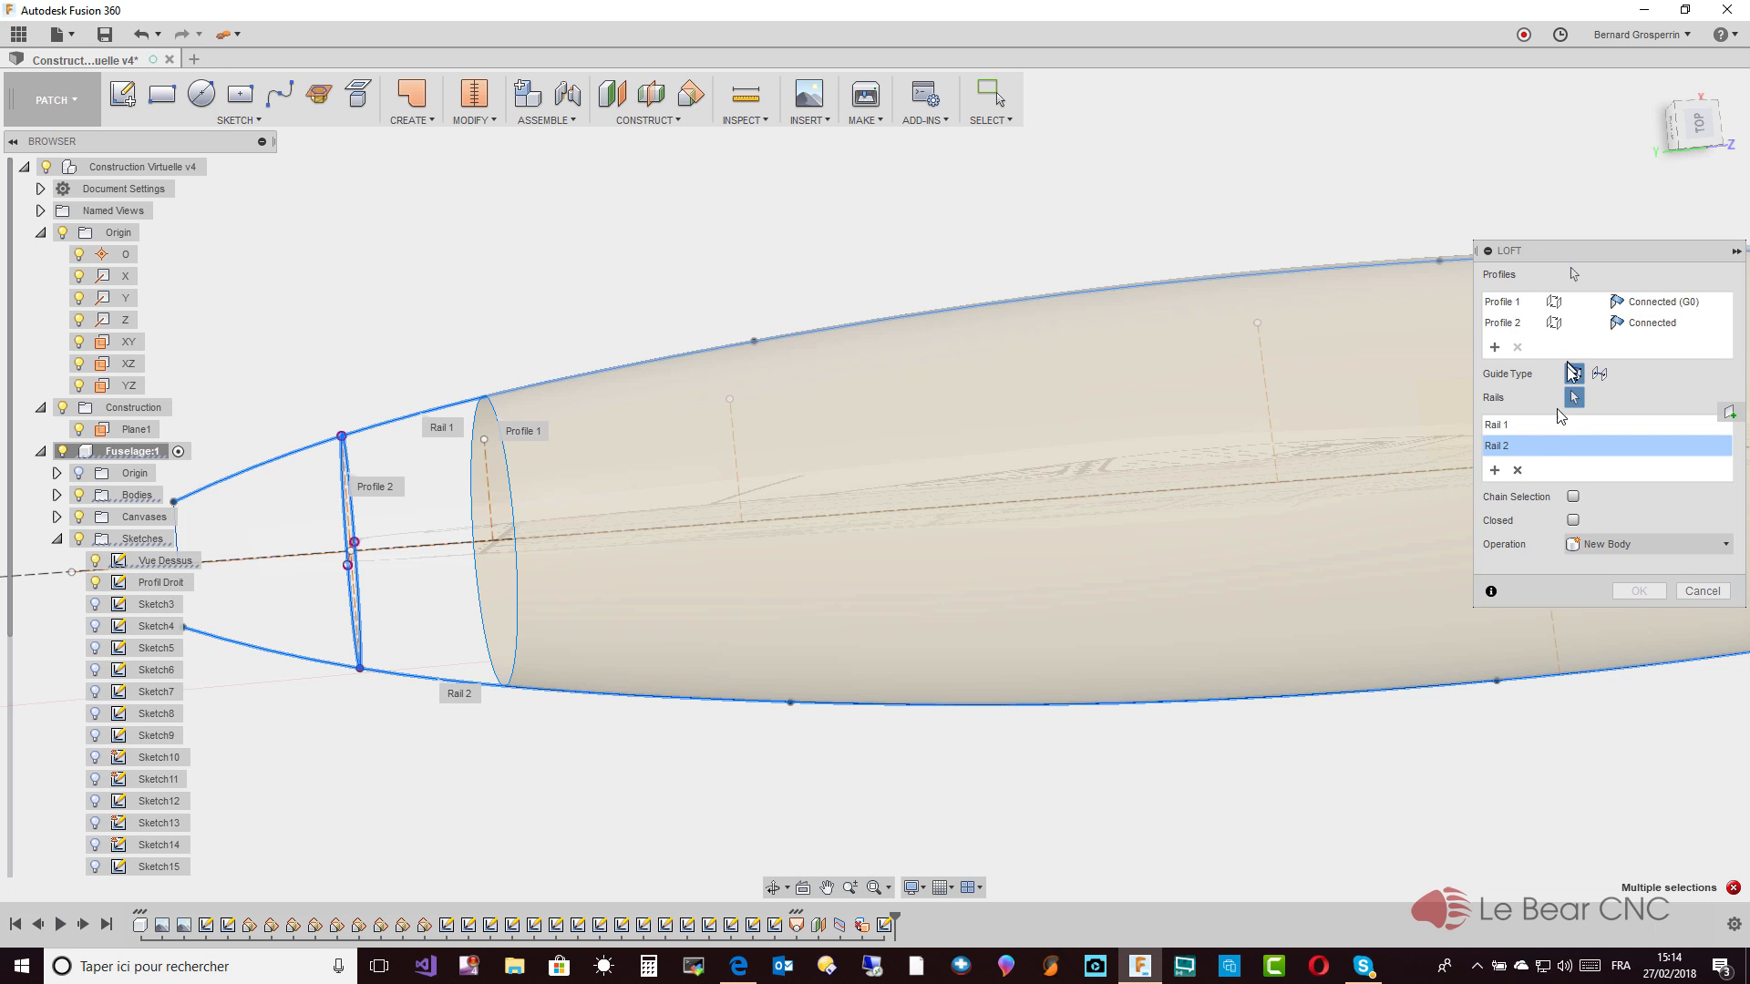
Remove both rails from the nose loft and cancel it
left_click(1519, 470)
left_click(1519, 470)
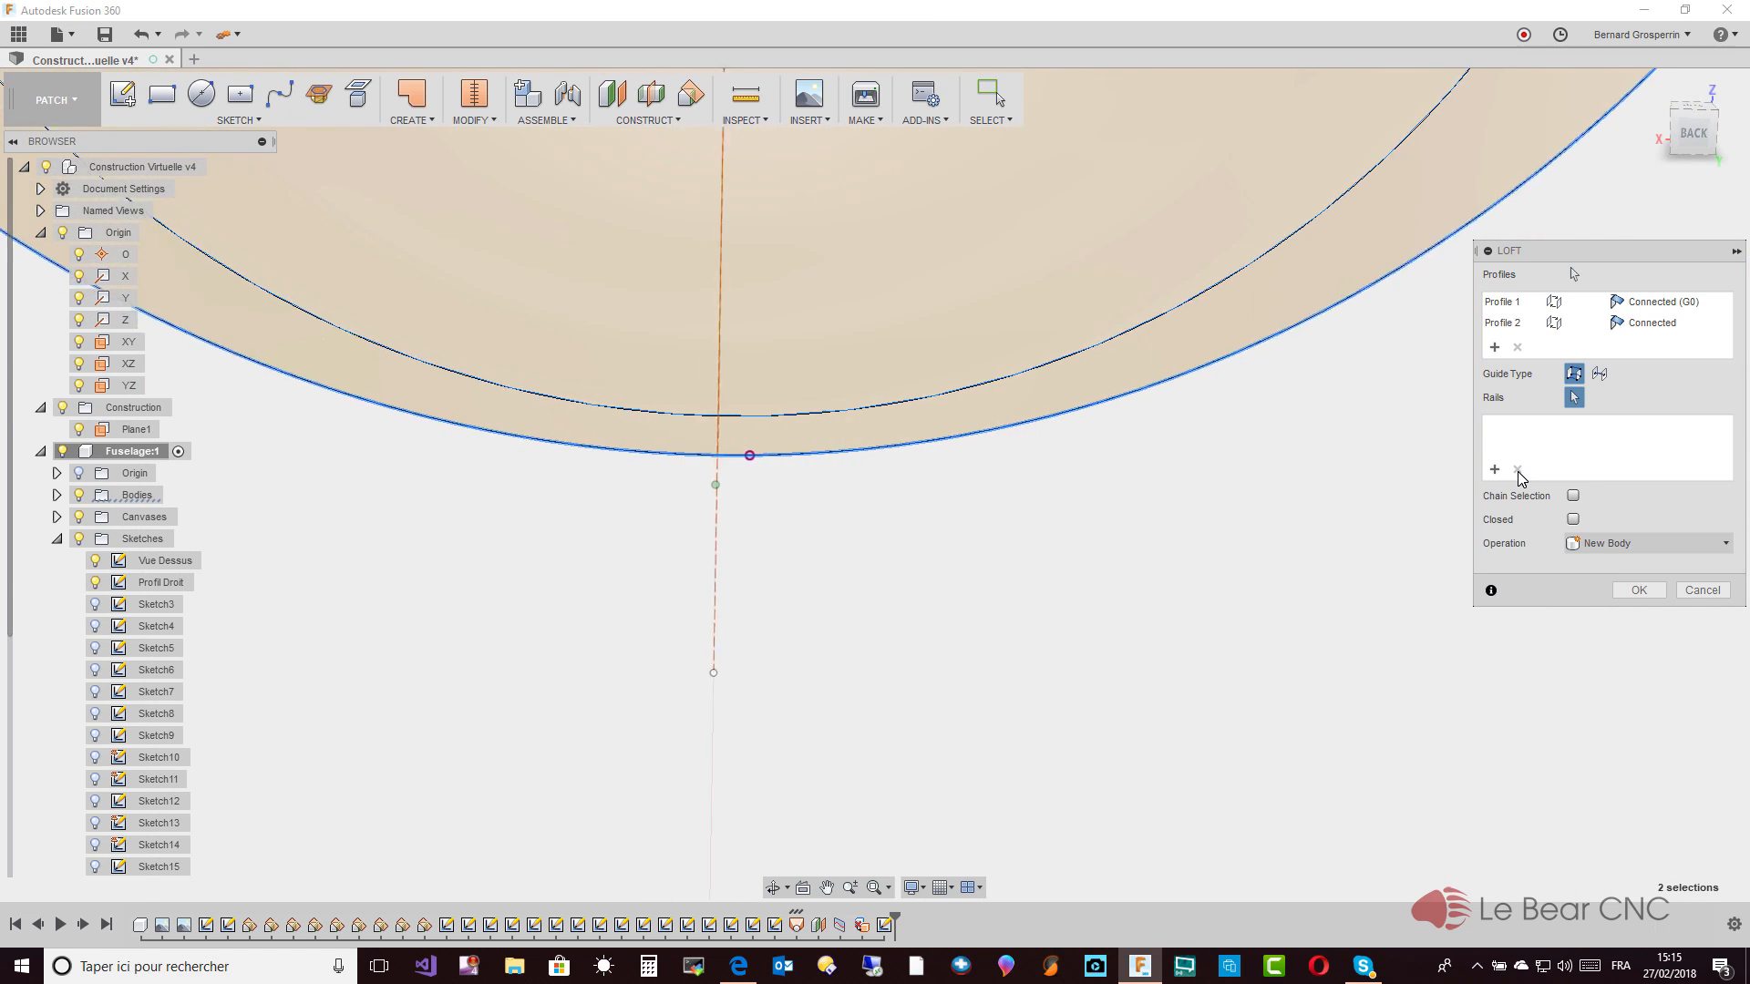
left_click(1703, 592)
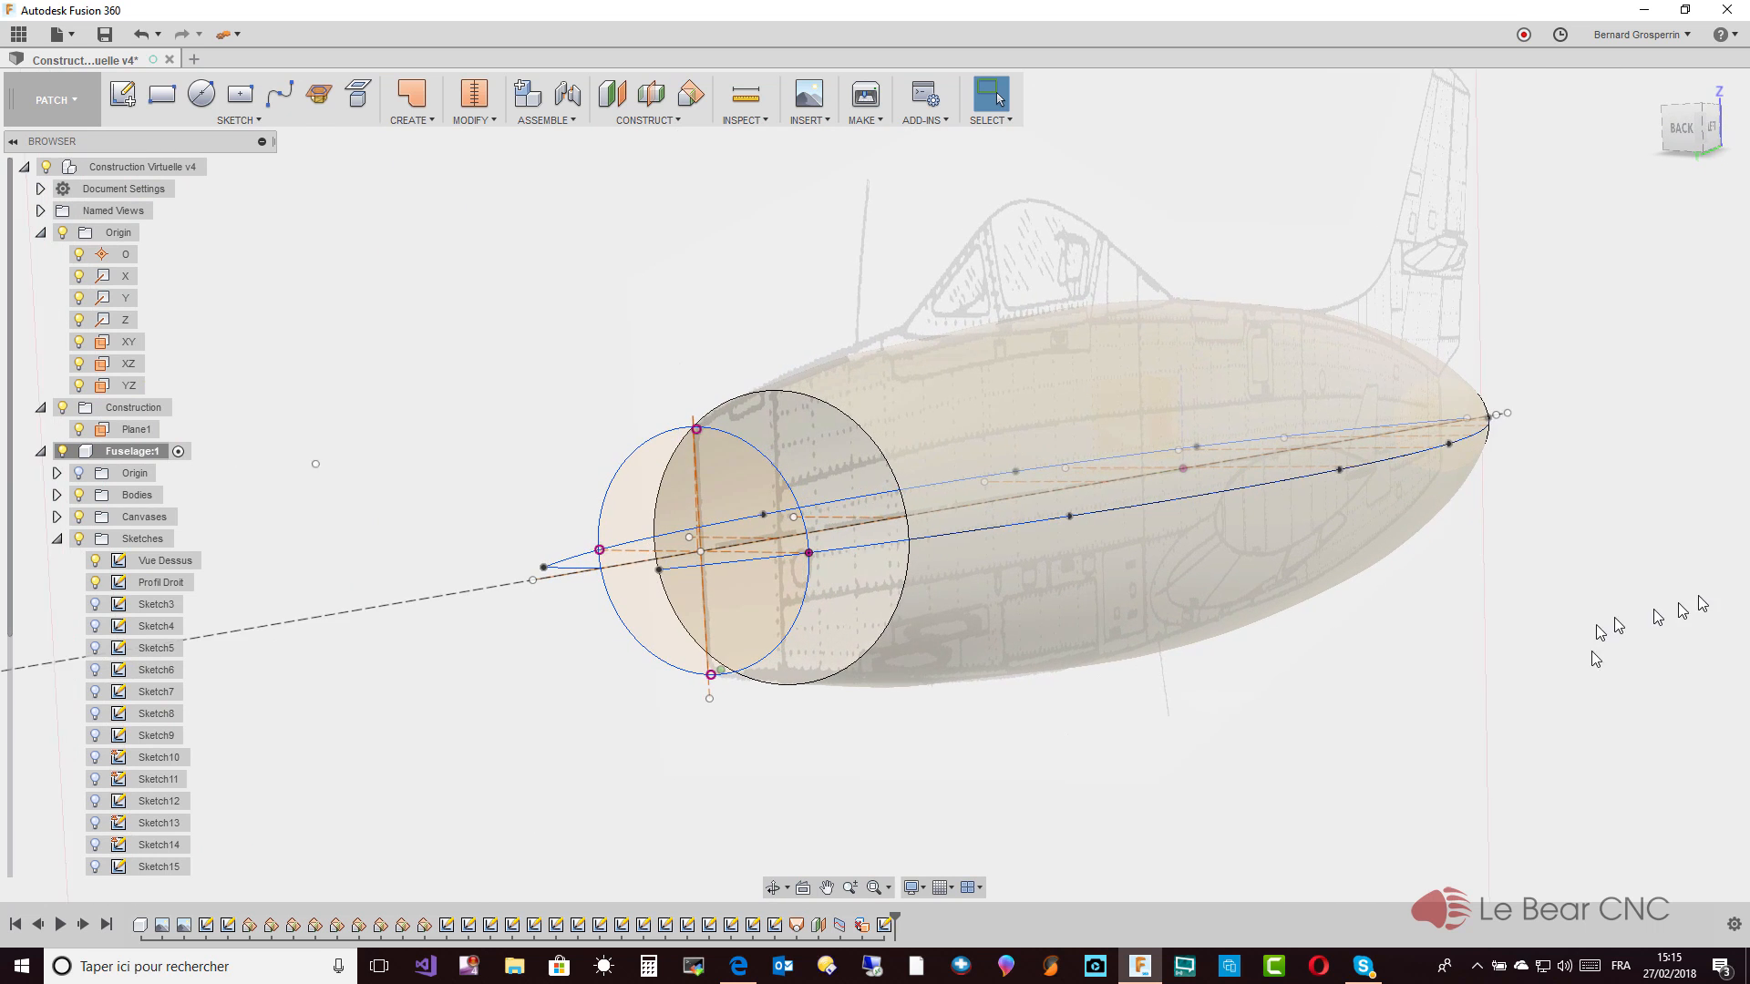
Edit the nose ellipse sketch and delete the ellipse together with its upper and lower points
left_click(884, 925)
right_click(884, 925)
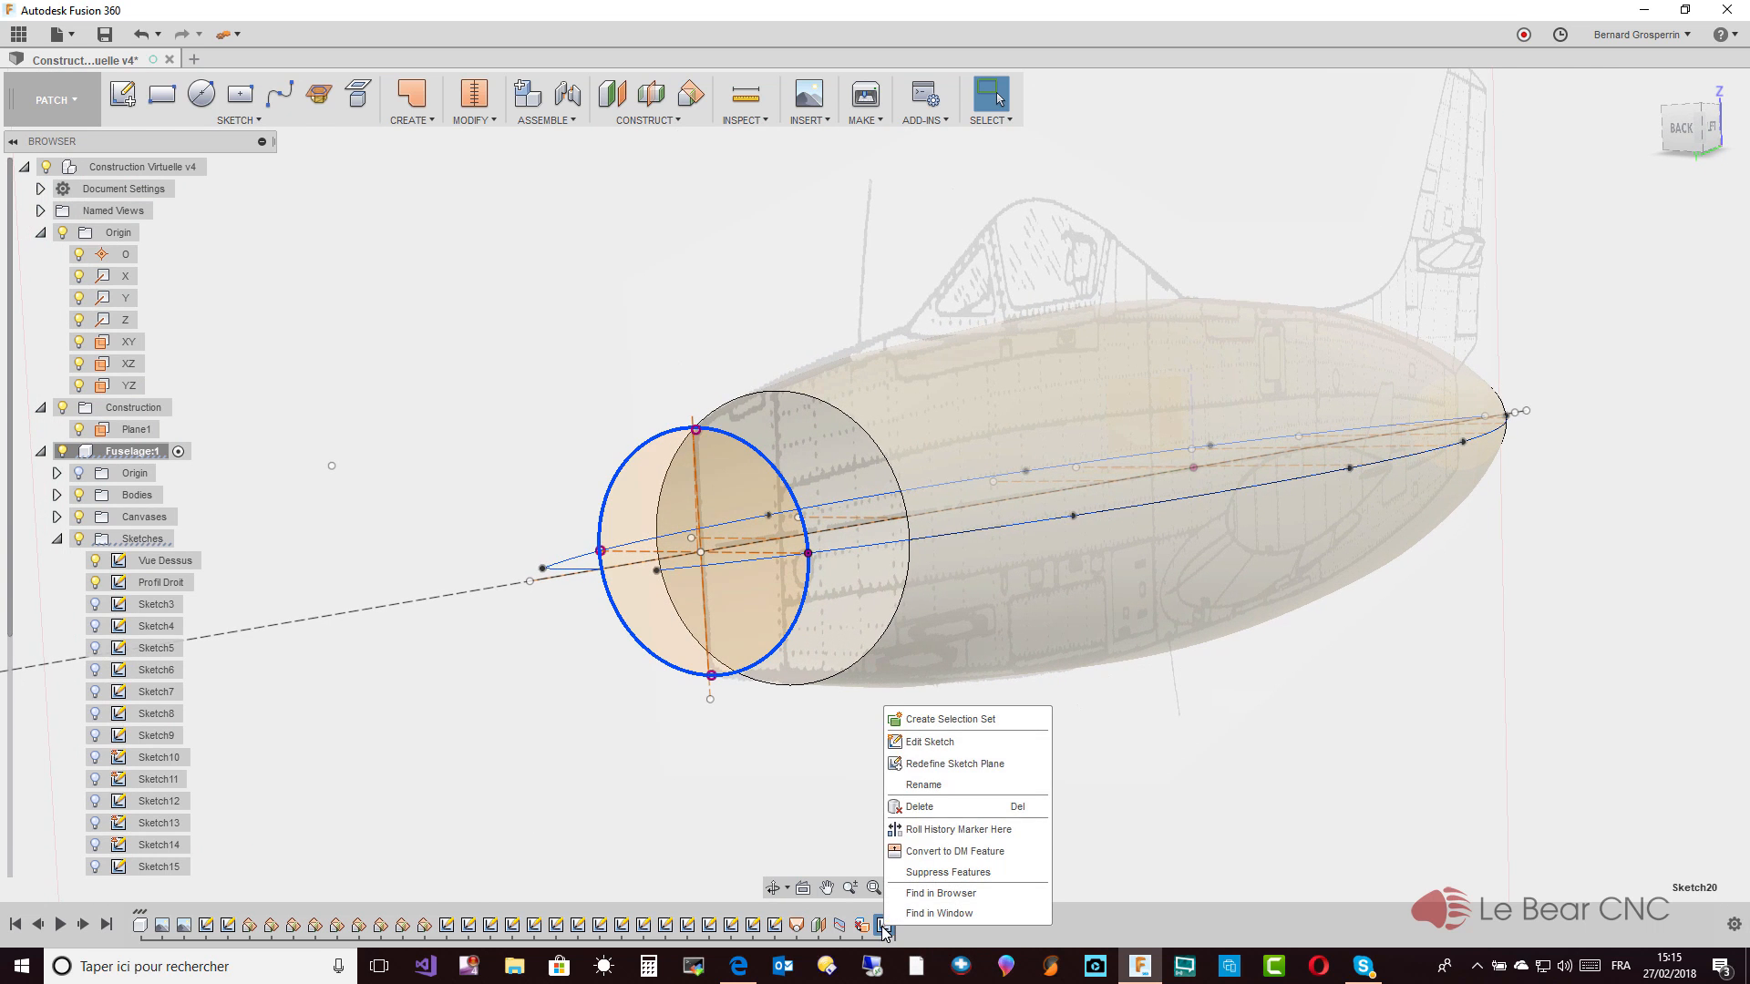
left_click(931, 749)
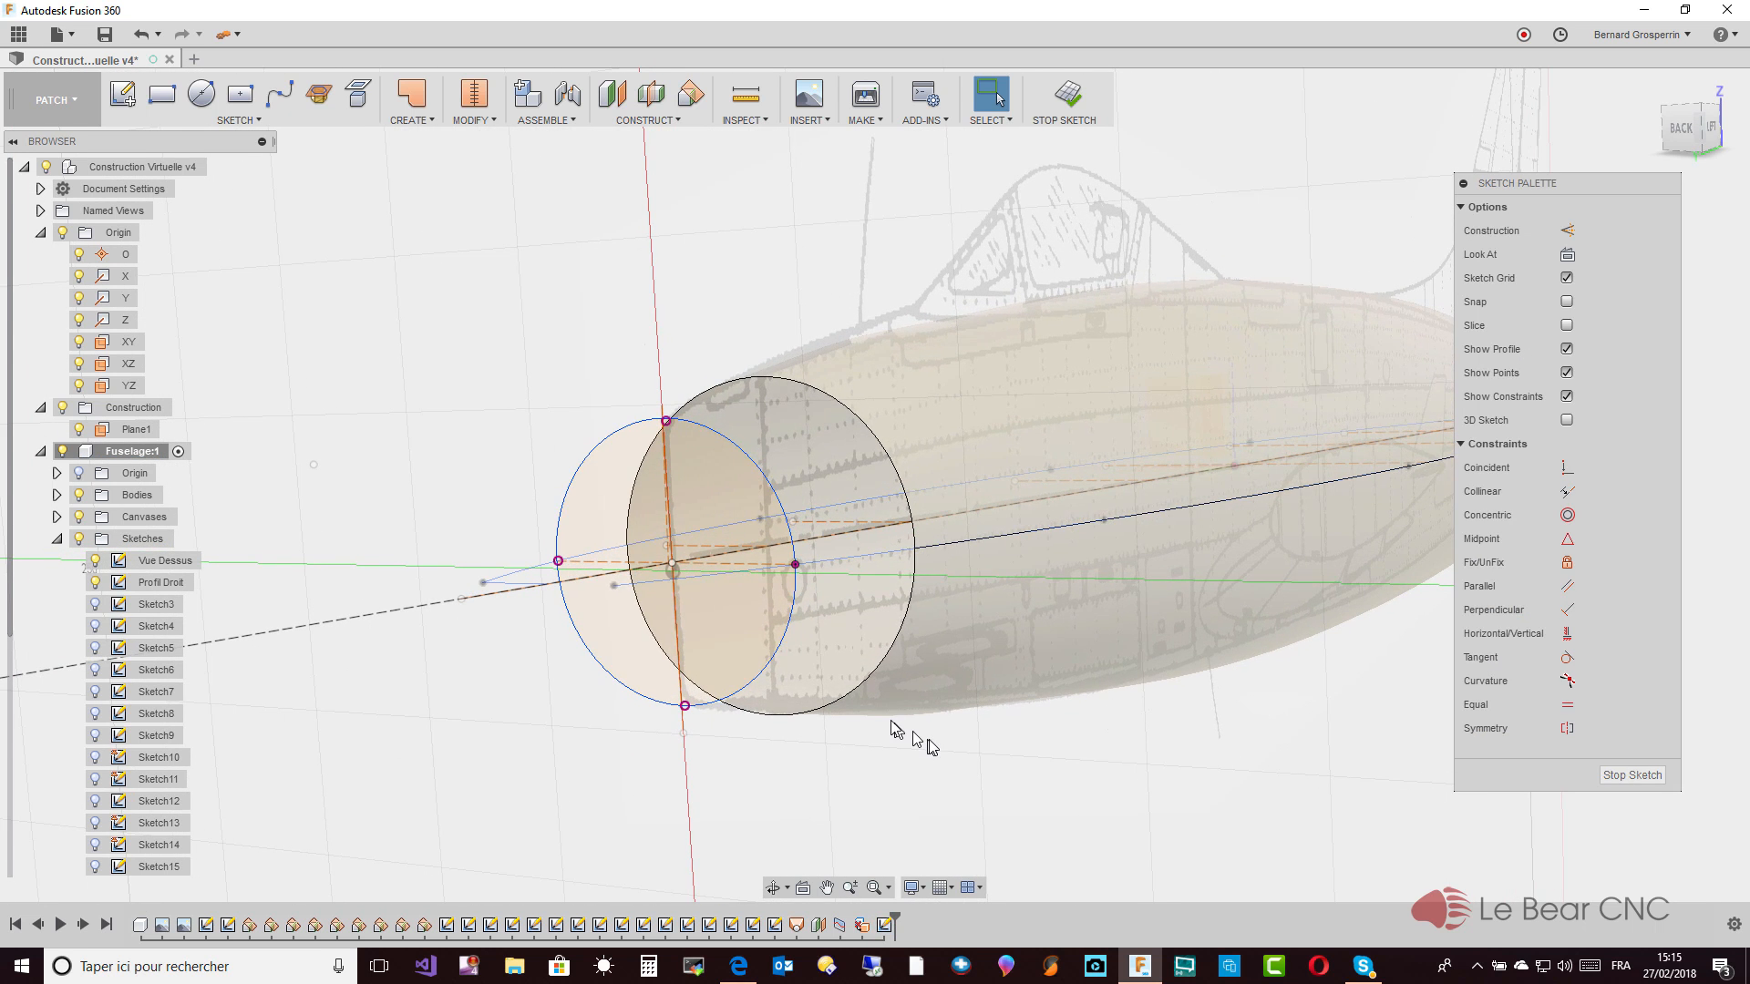
left_click(755, 682)
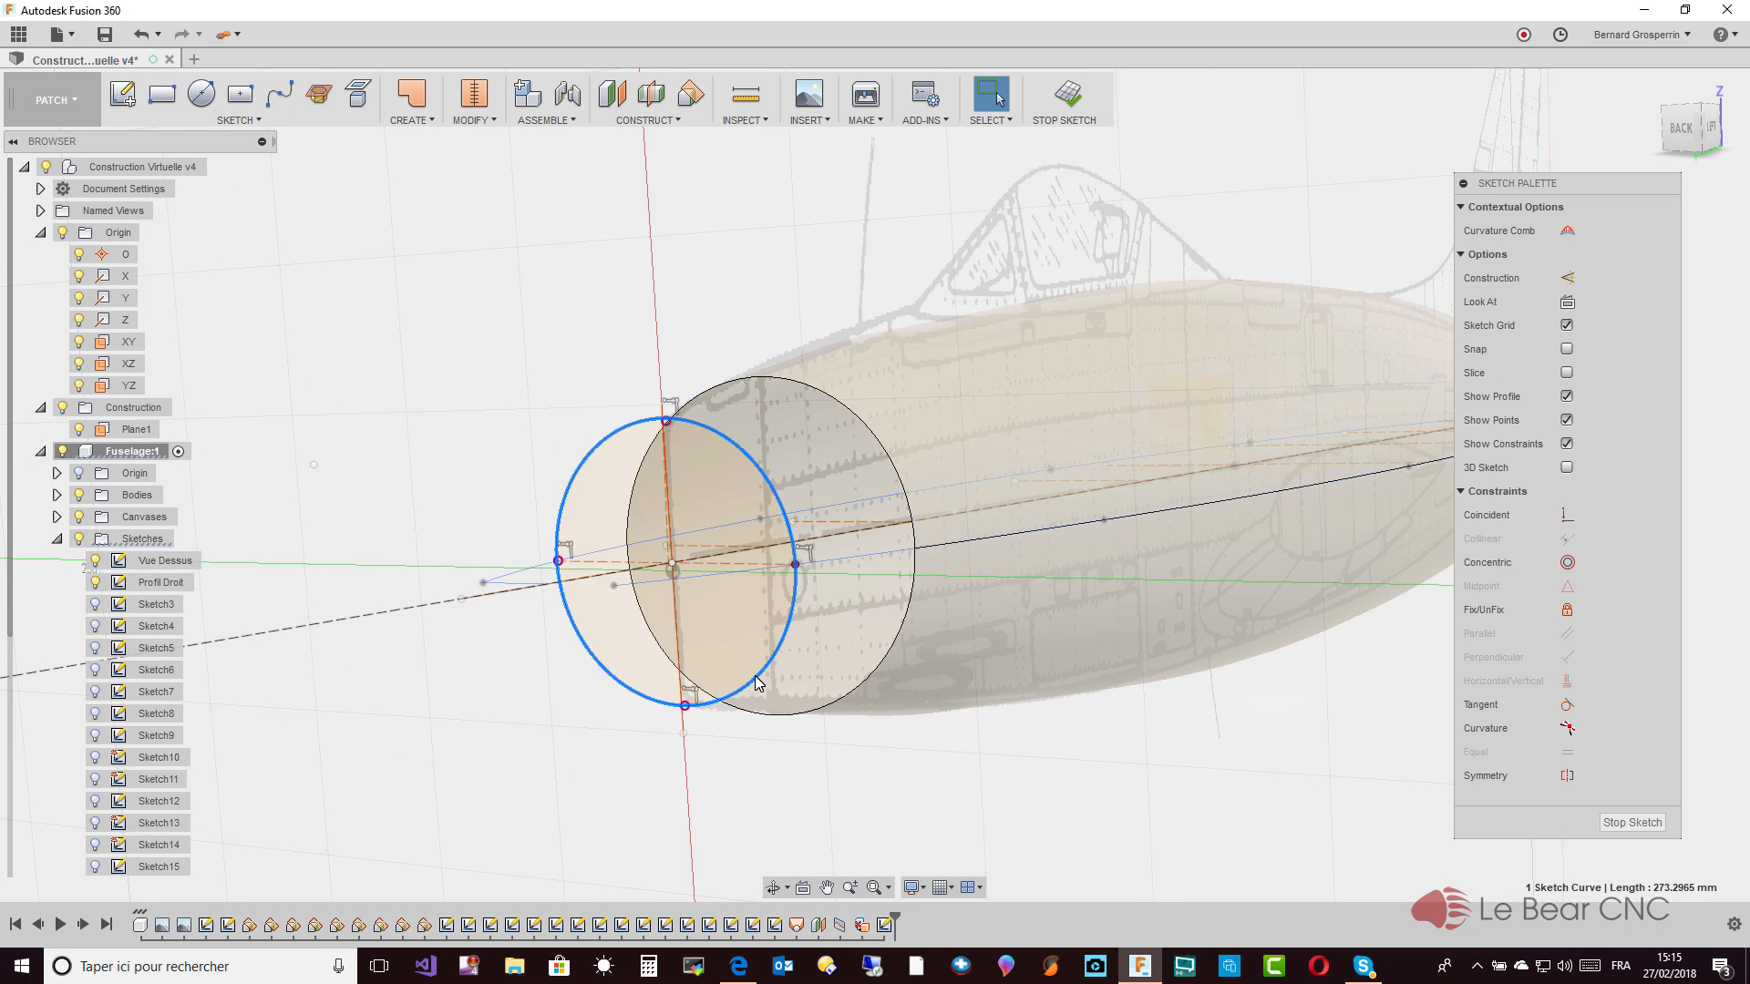
key("Delete")
scroll(759, 684, "up", 4)
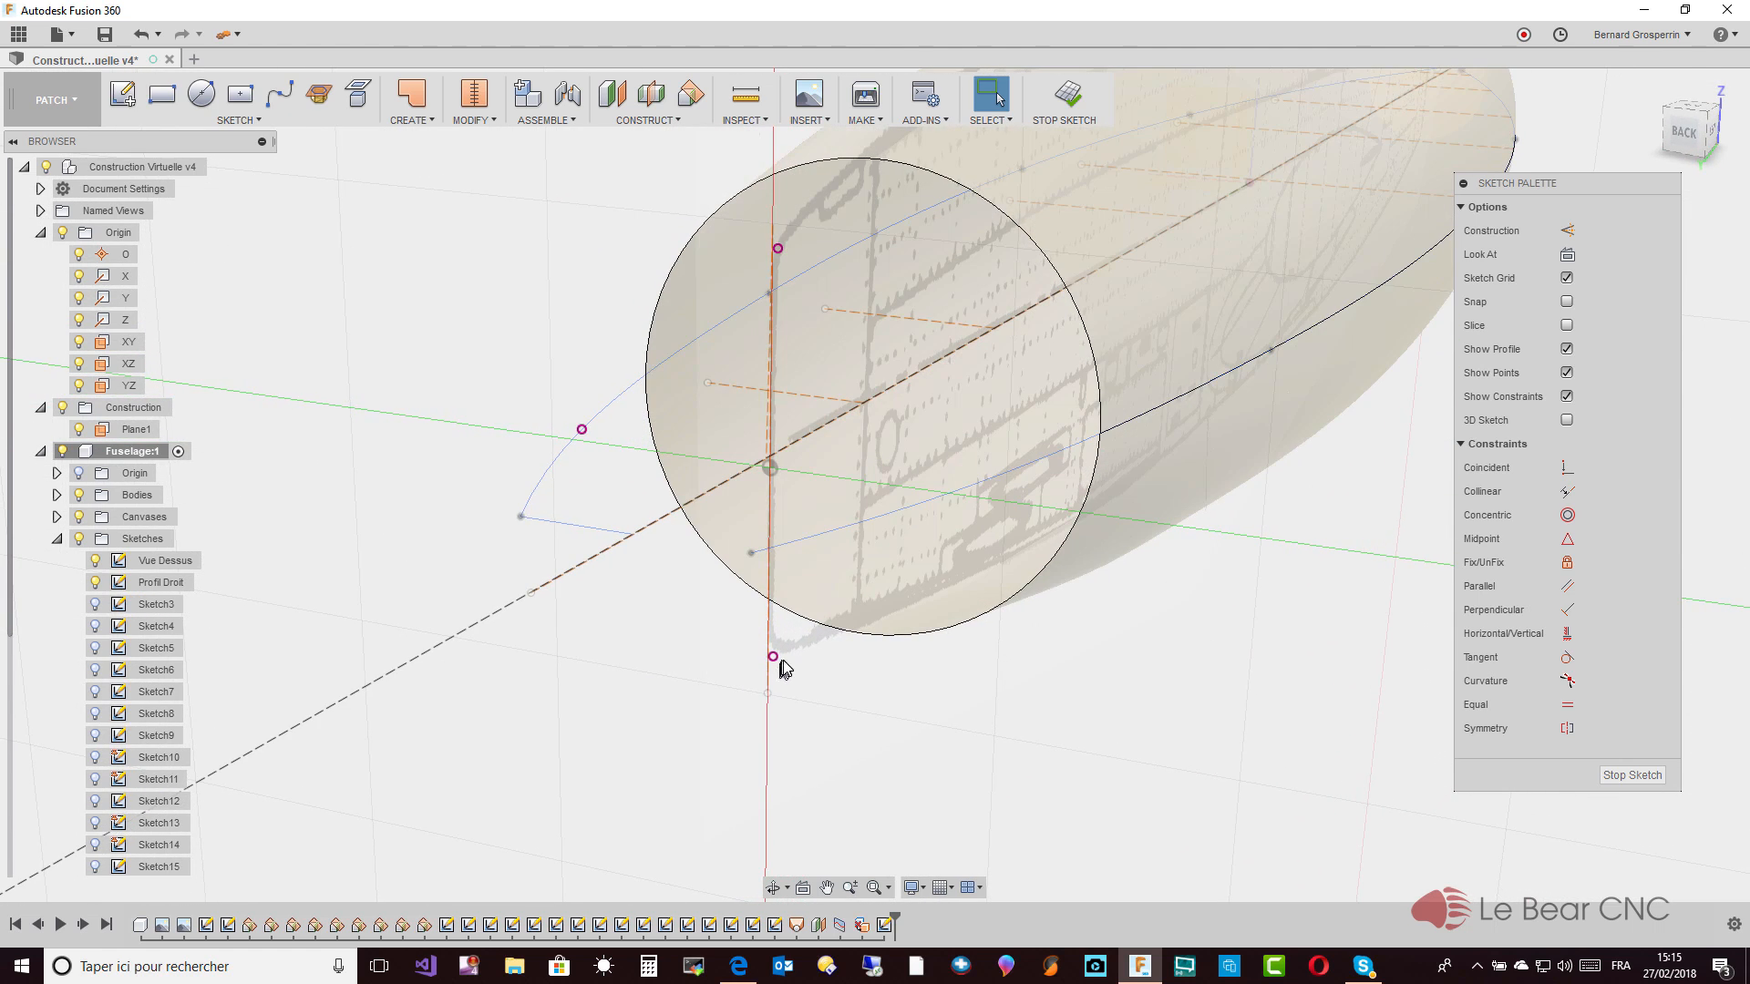
left_click(776, 658)
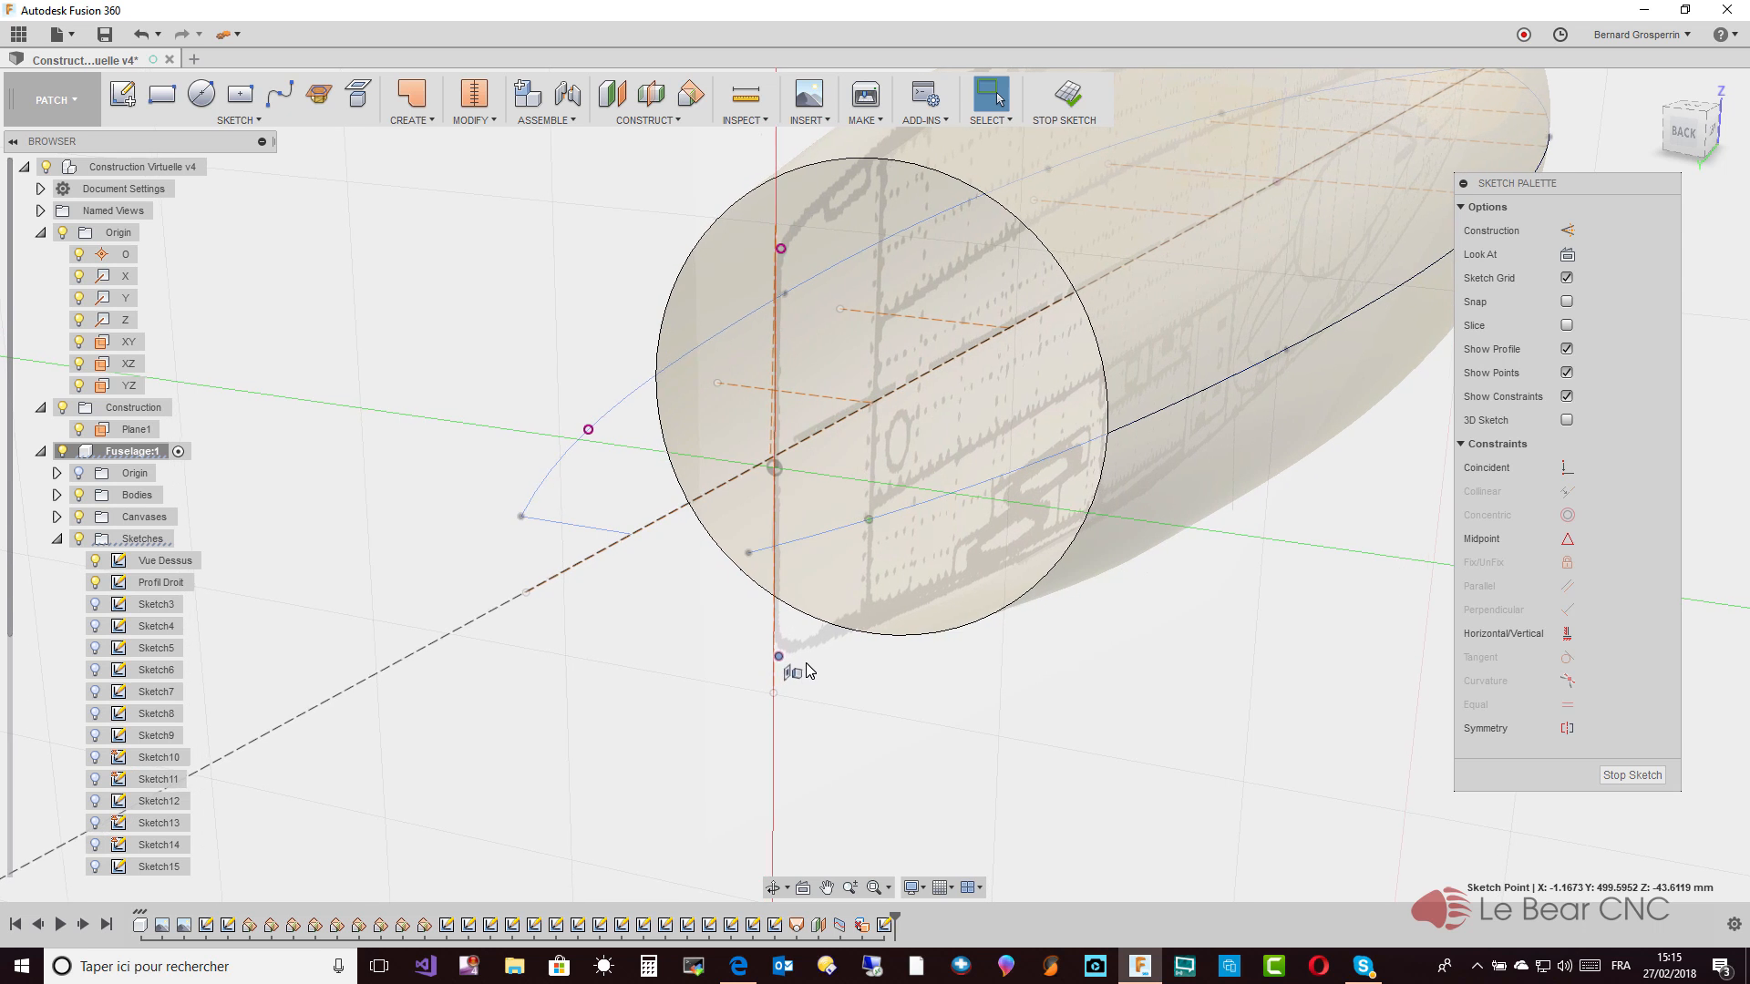
key("Delete")
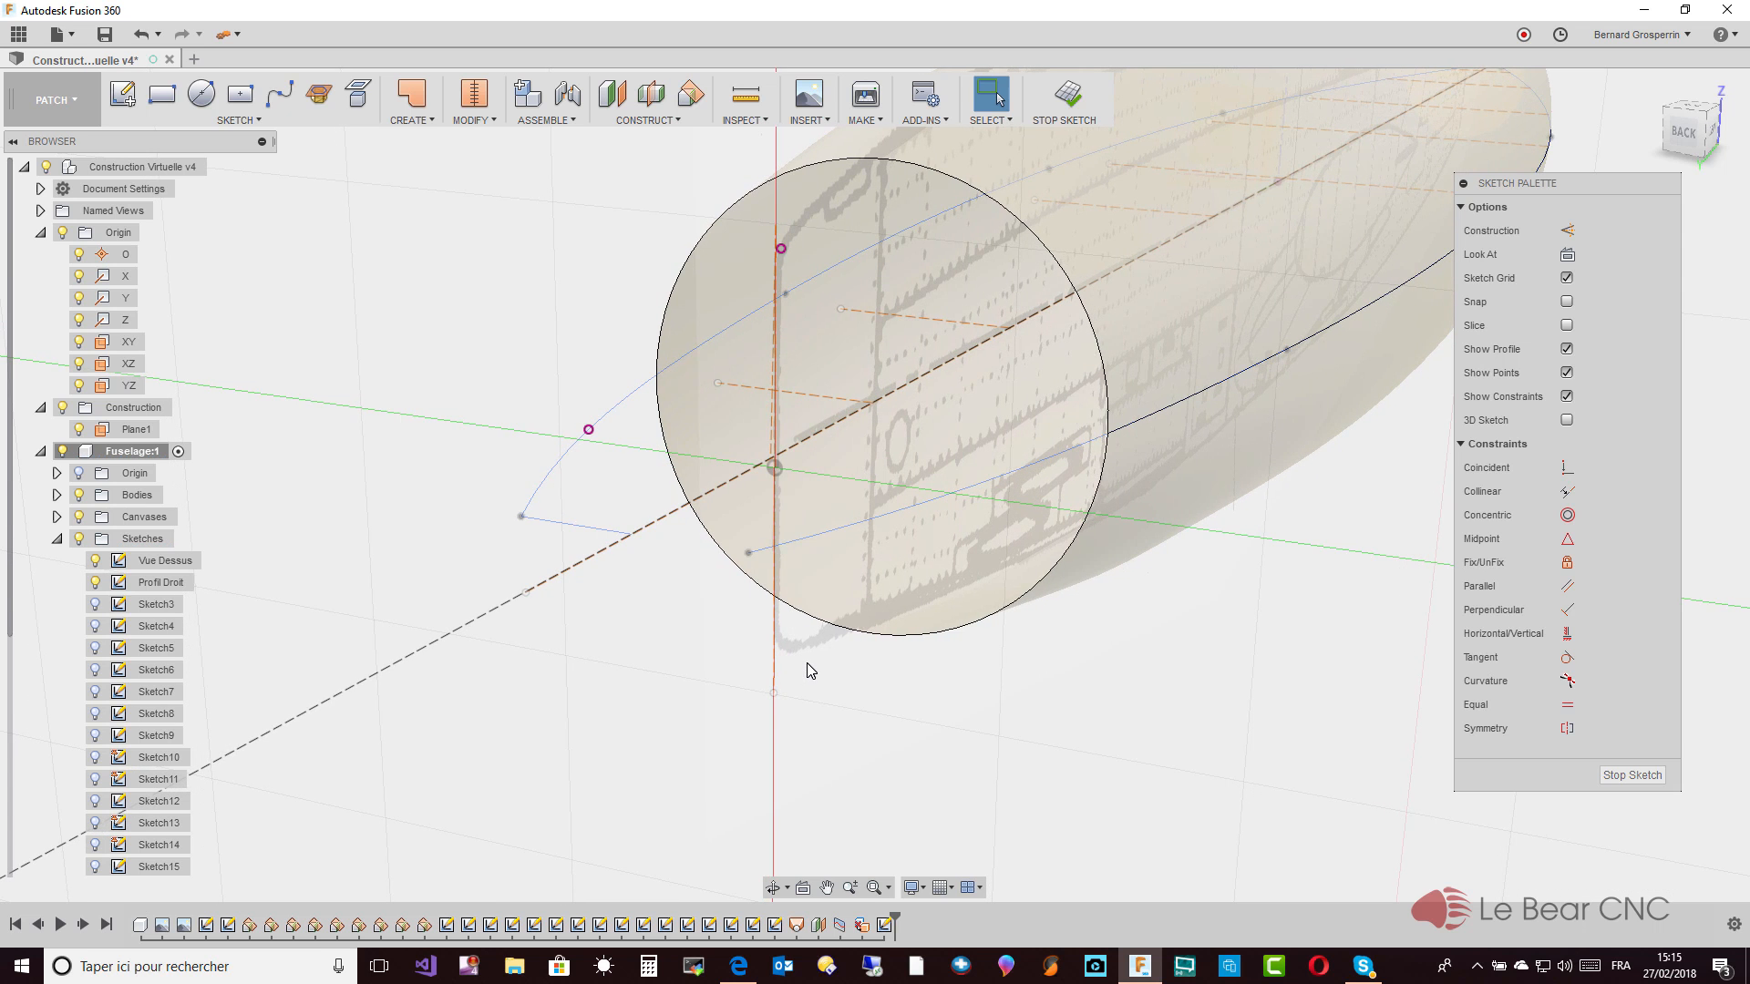
left_click(779, 258)
key("Delete")
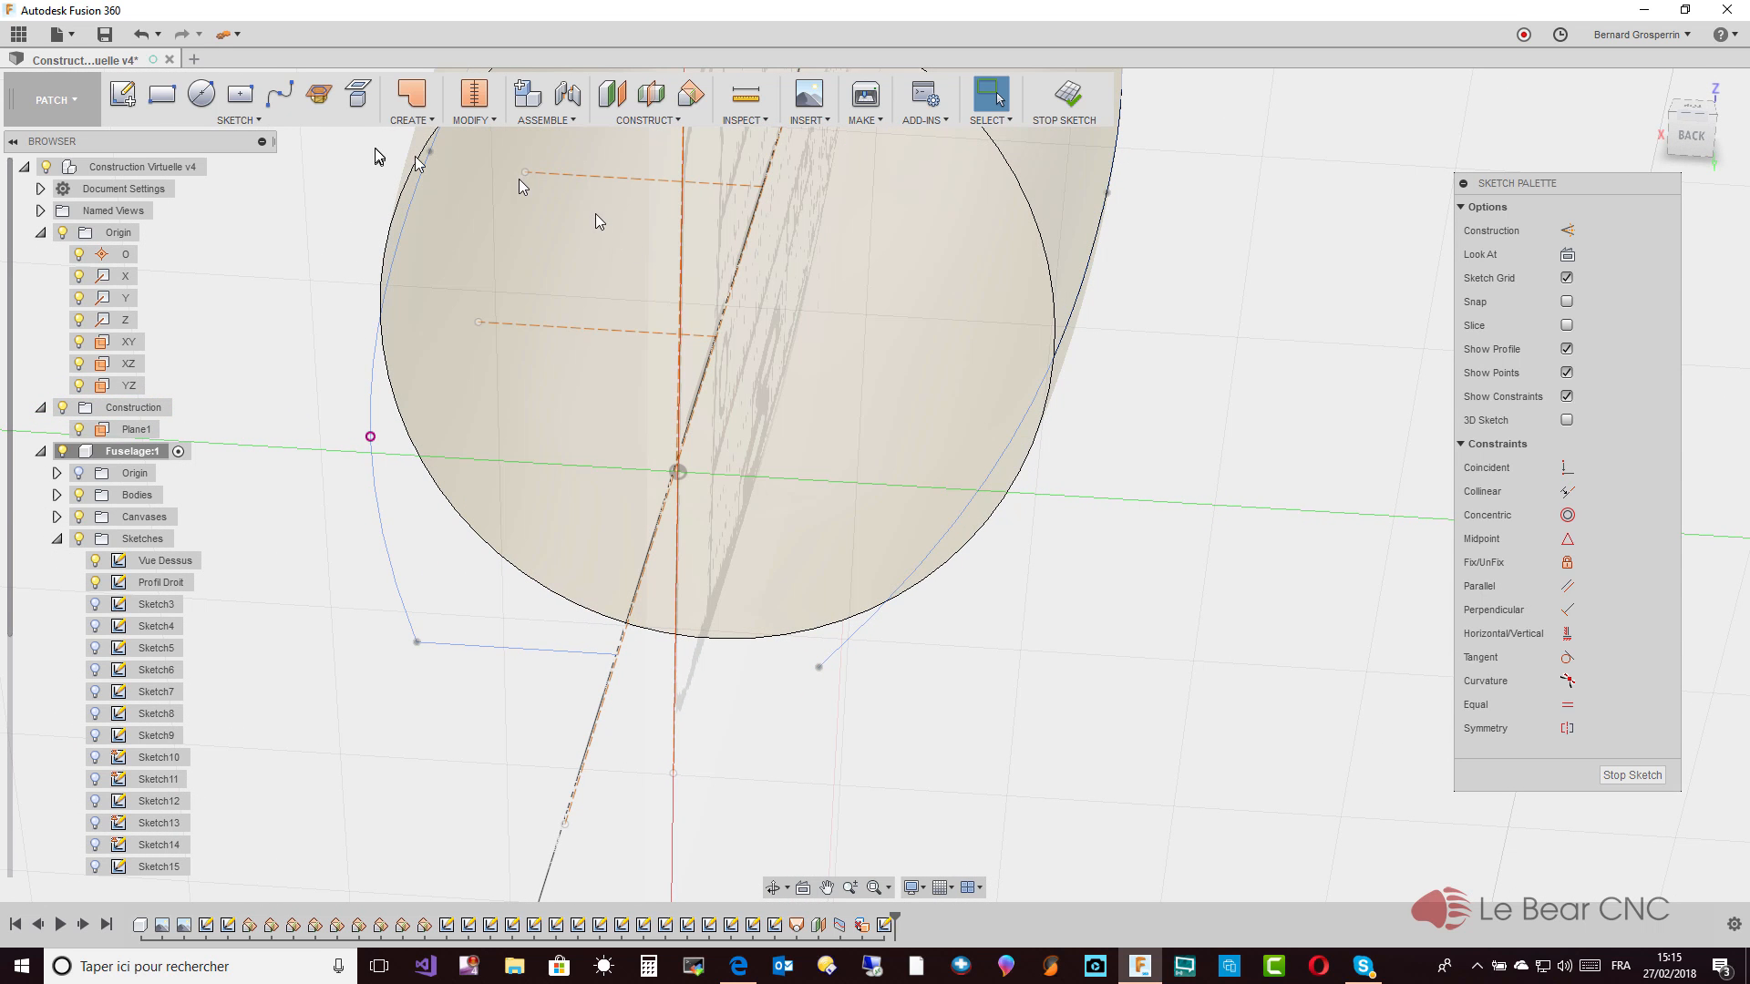
left_click(274, 119)
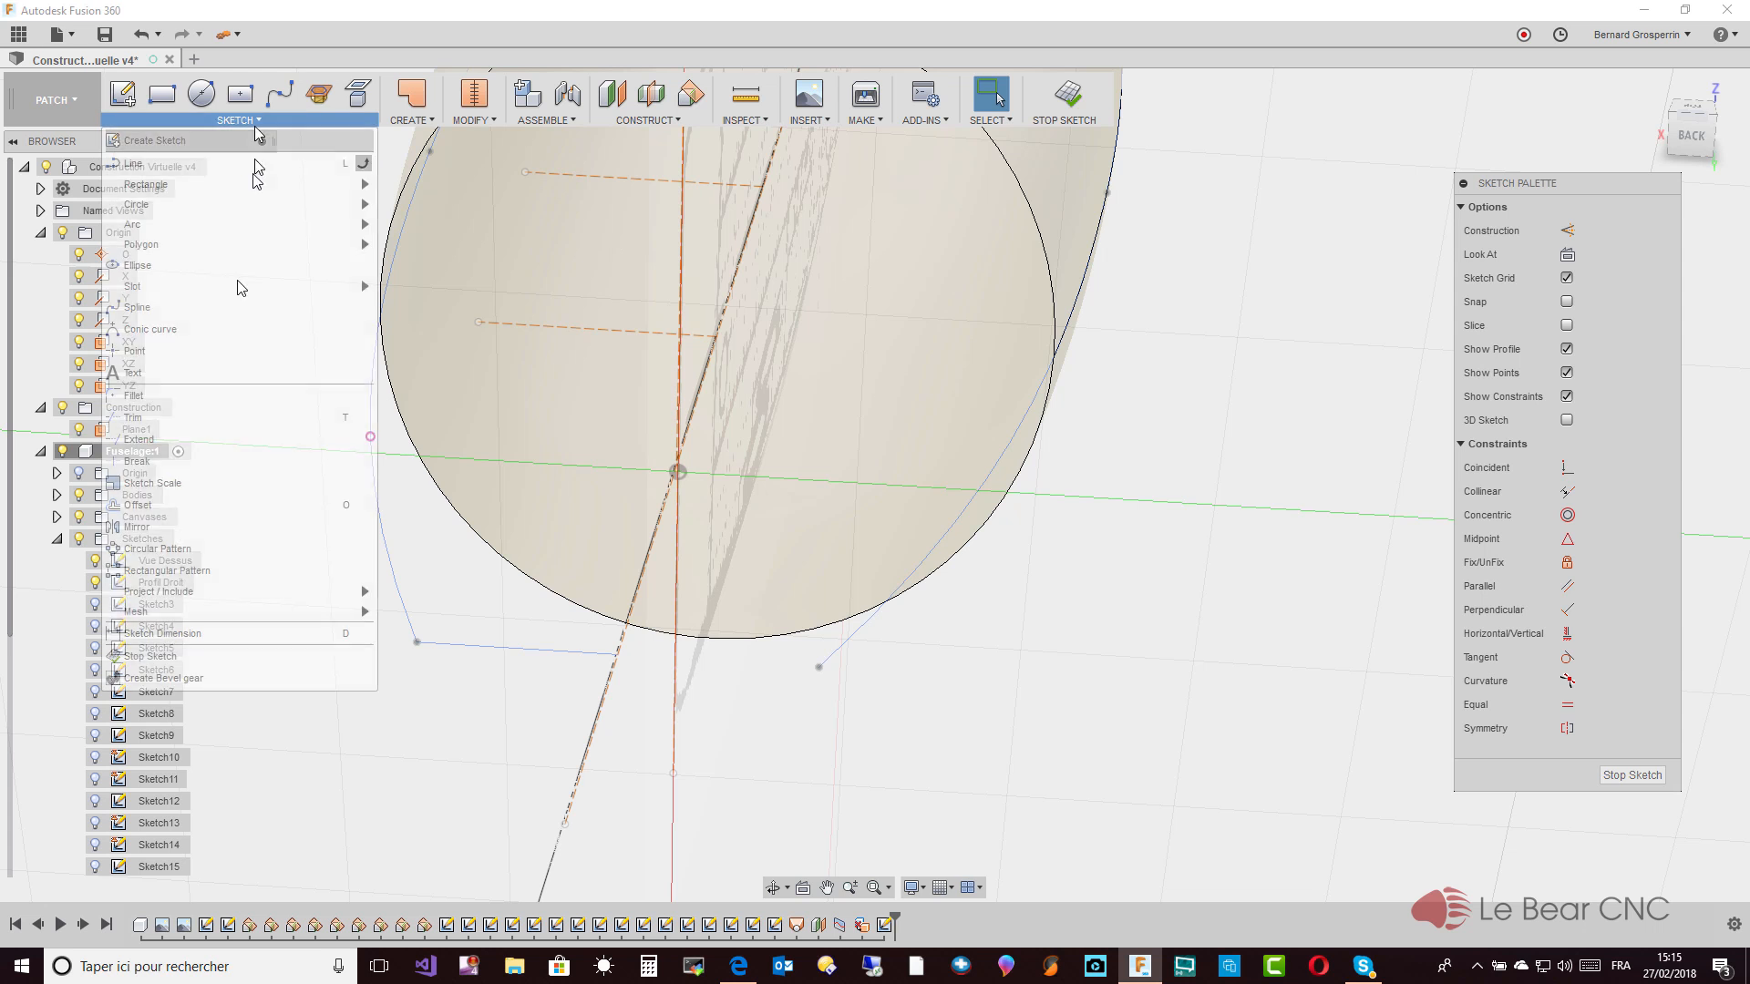
mouse_move(208, 594)
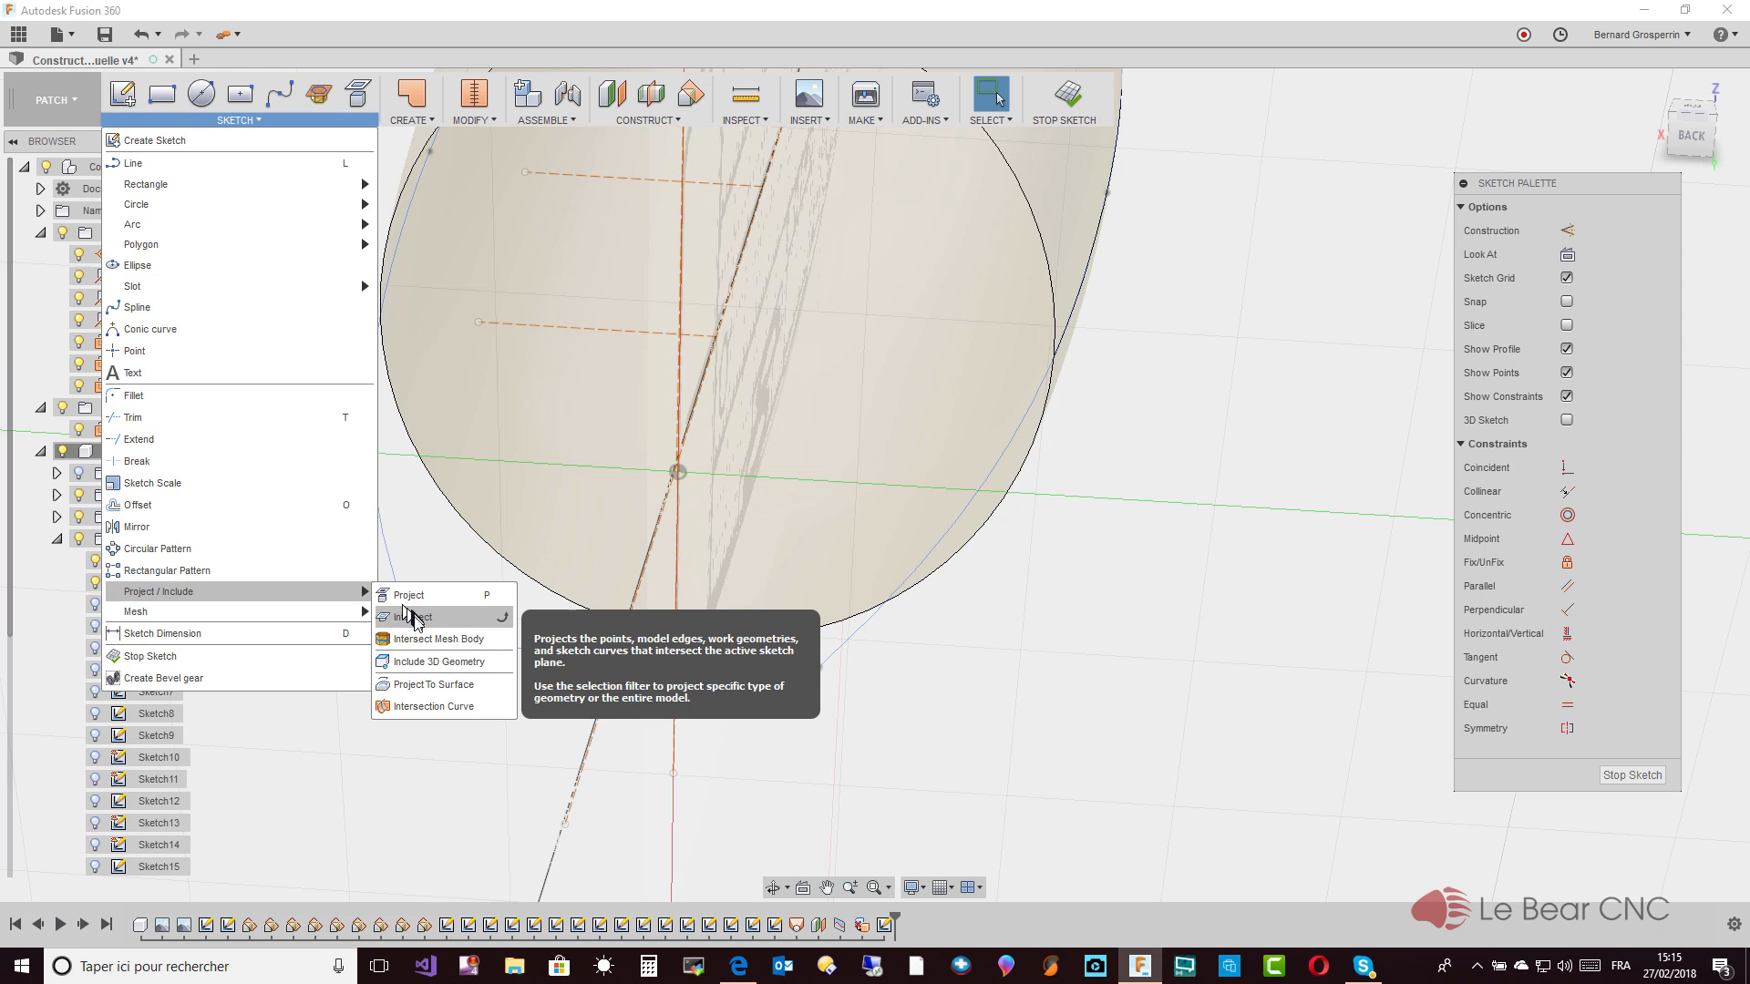
left_click(415, 630)
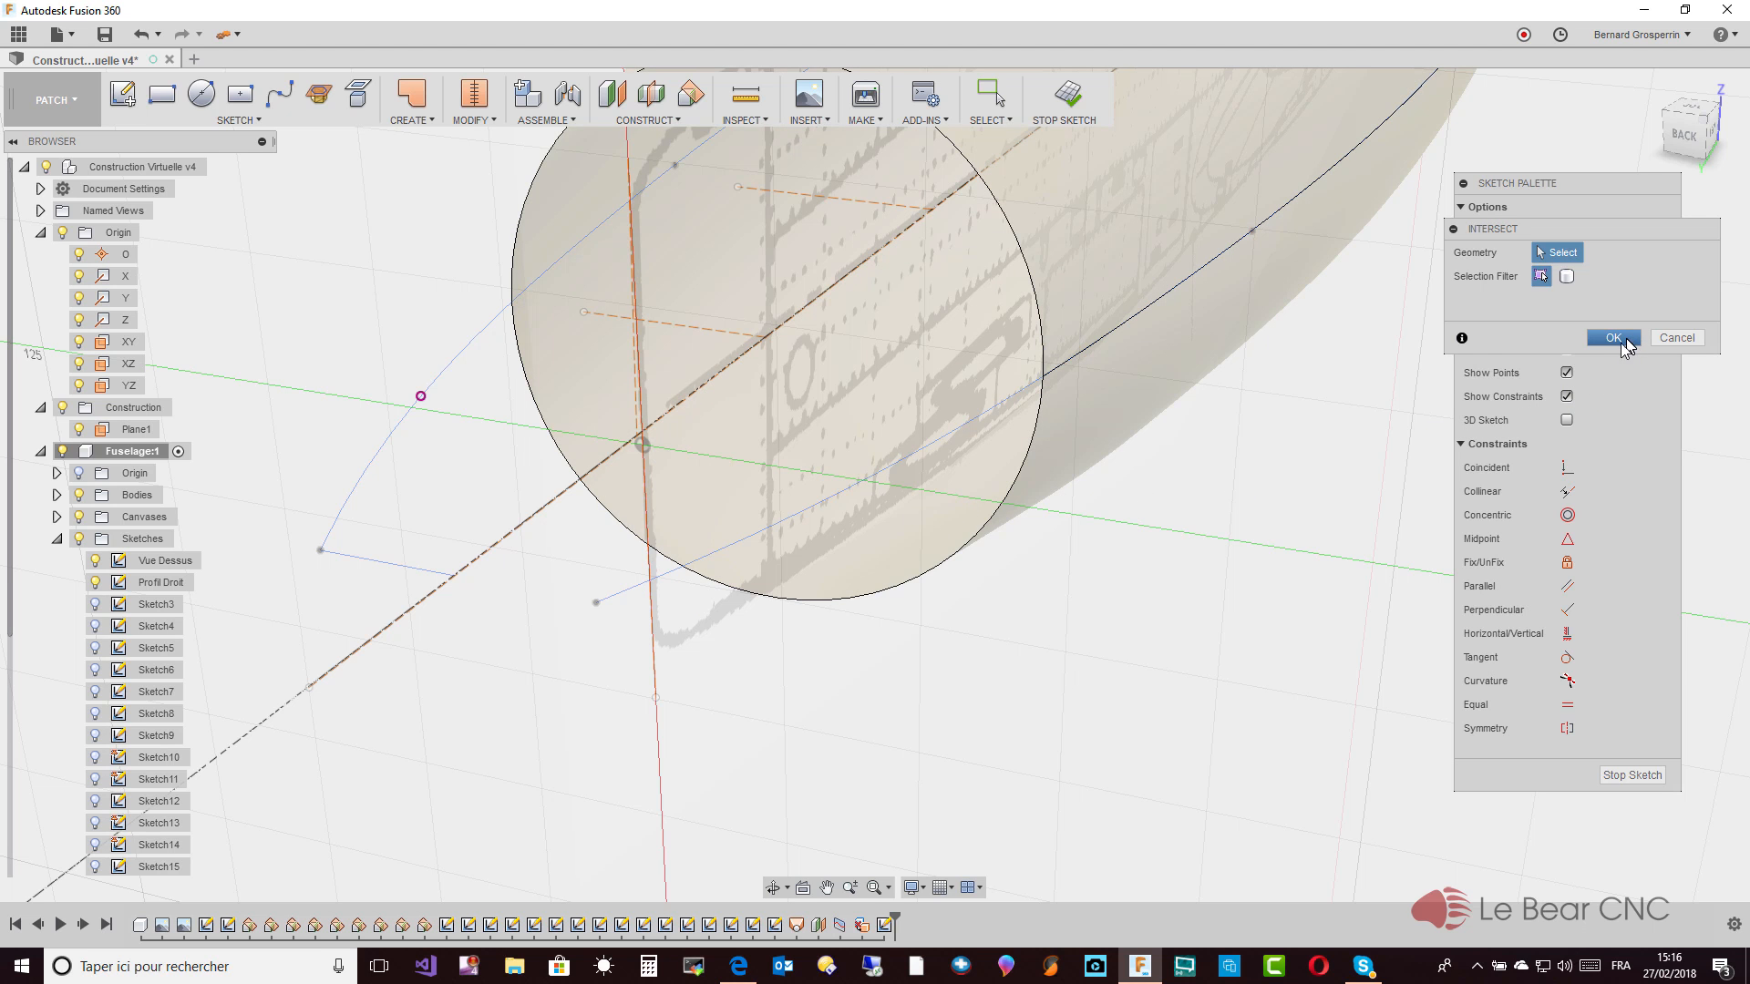
left_click(220, 125)
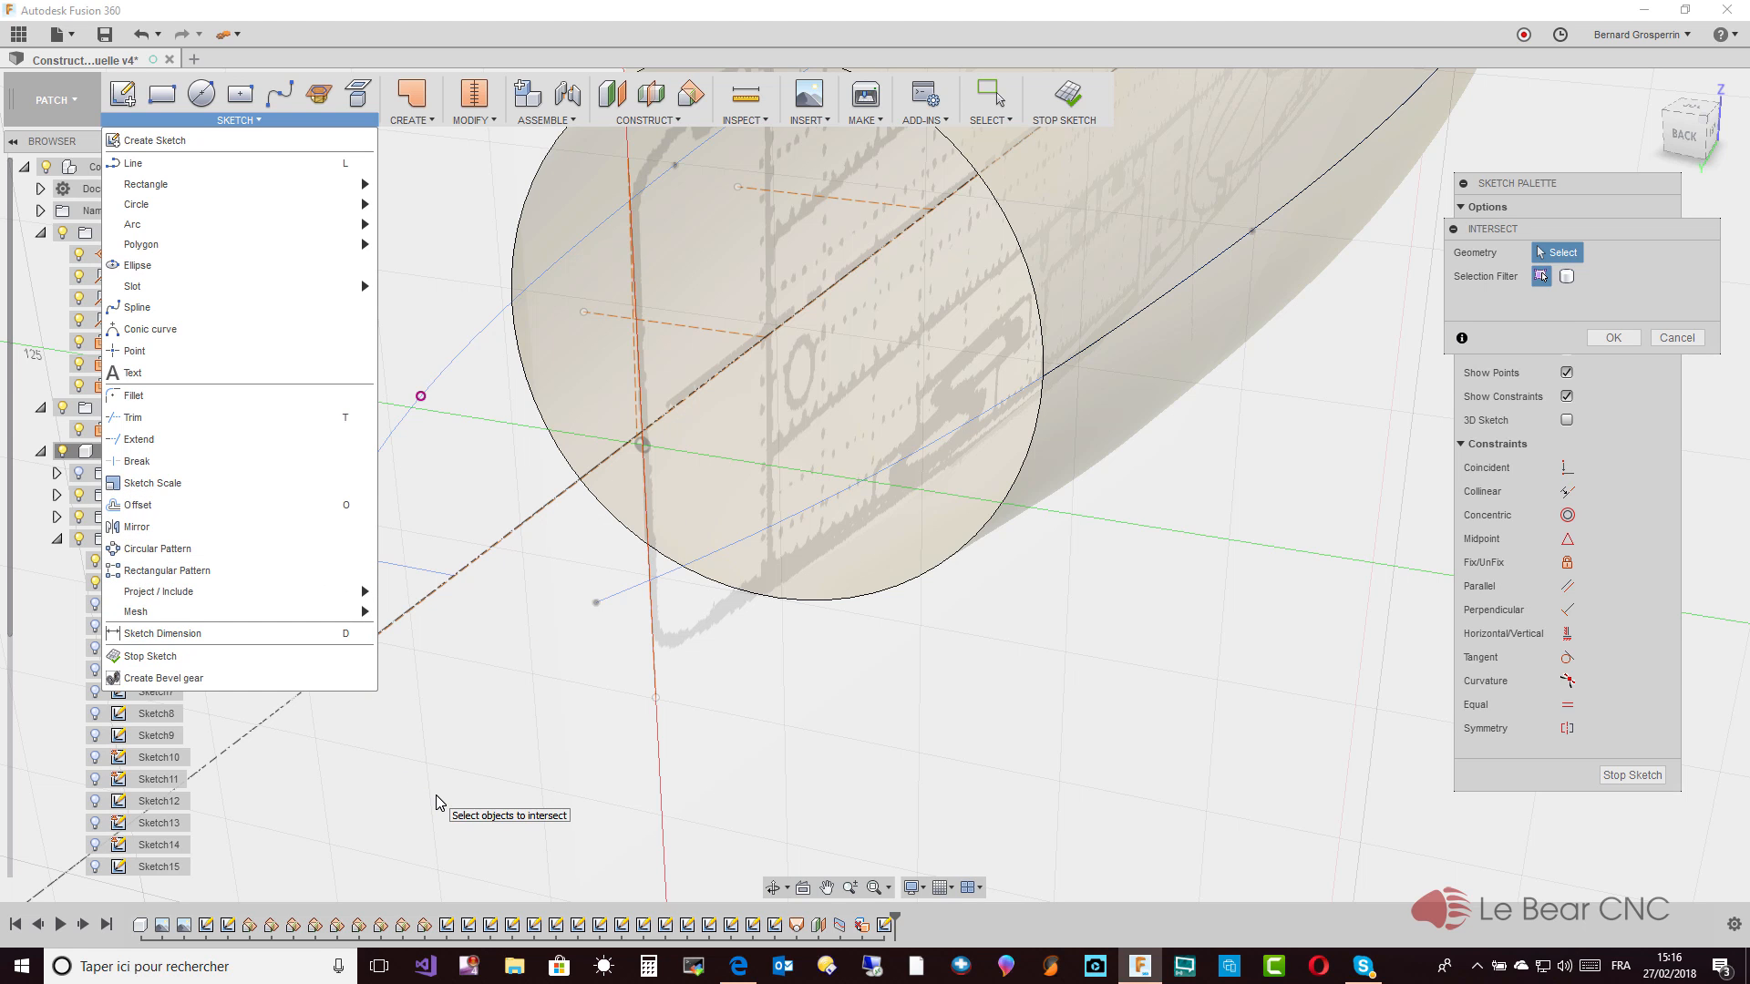
left_click(363, 756)
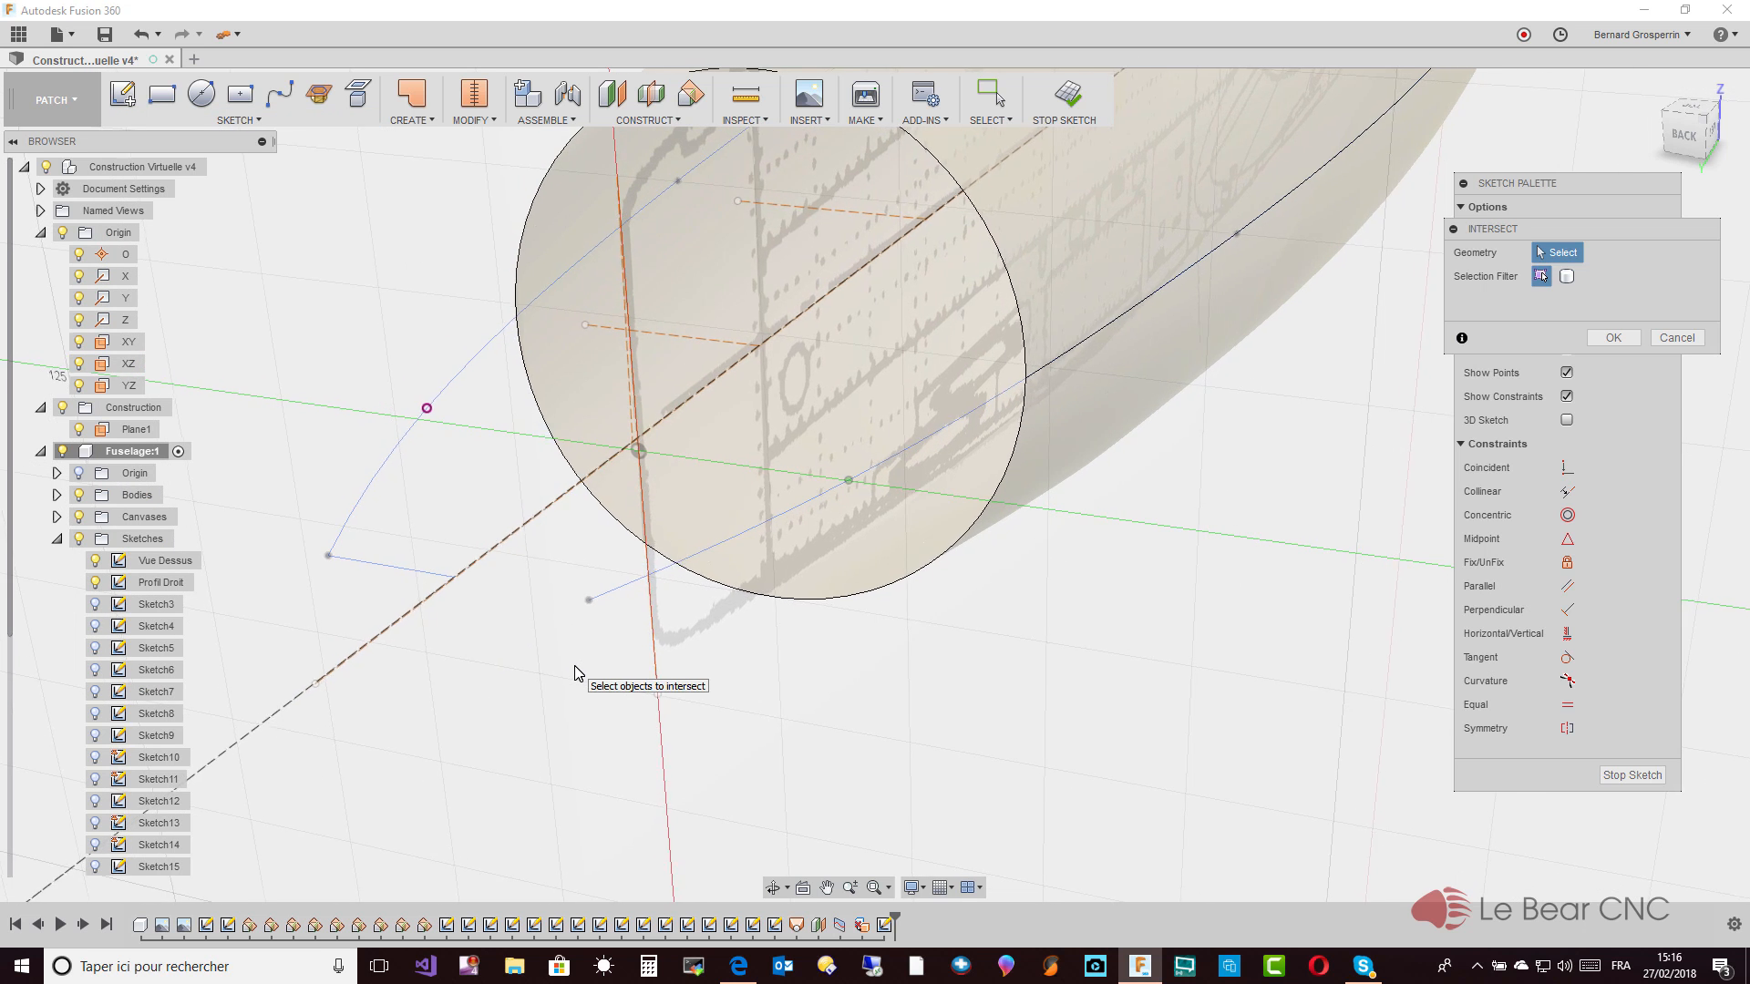
middle_click_drag(583, 673, 624, 644, "shift")
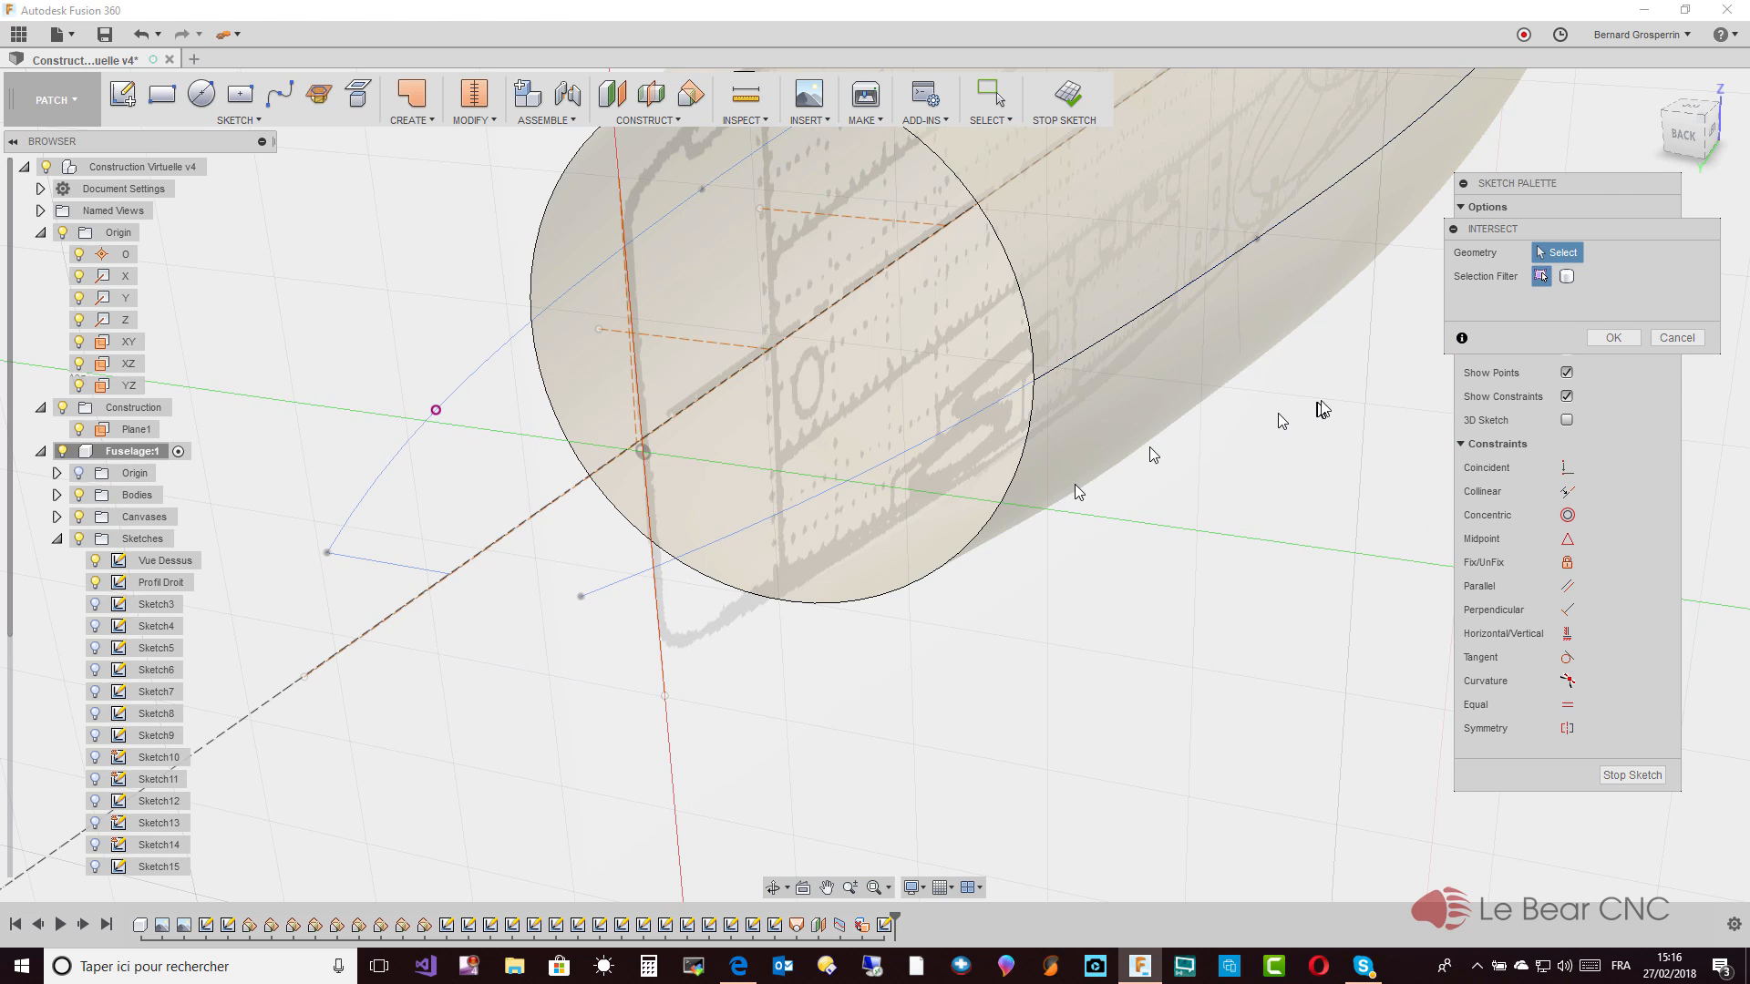
left_click(1677, 337)
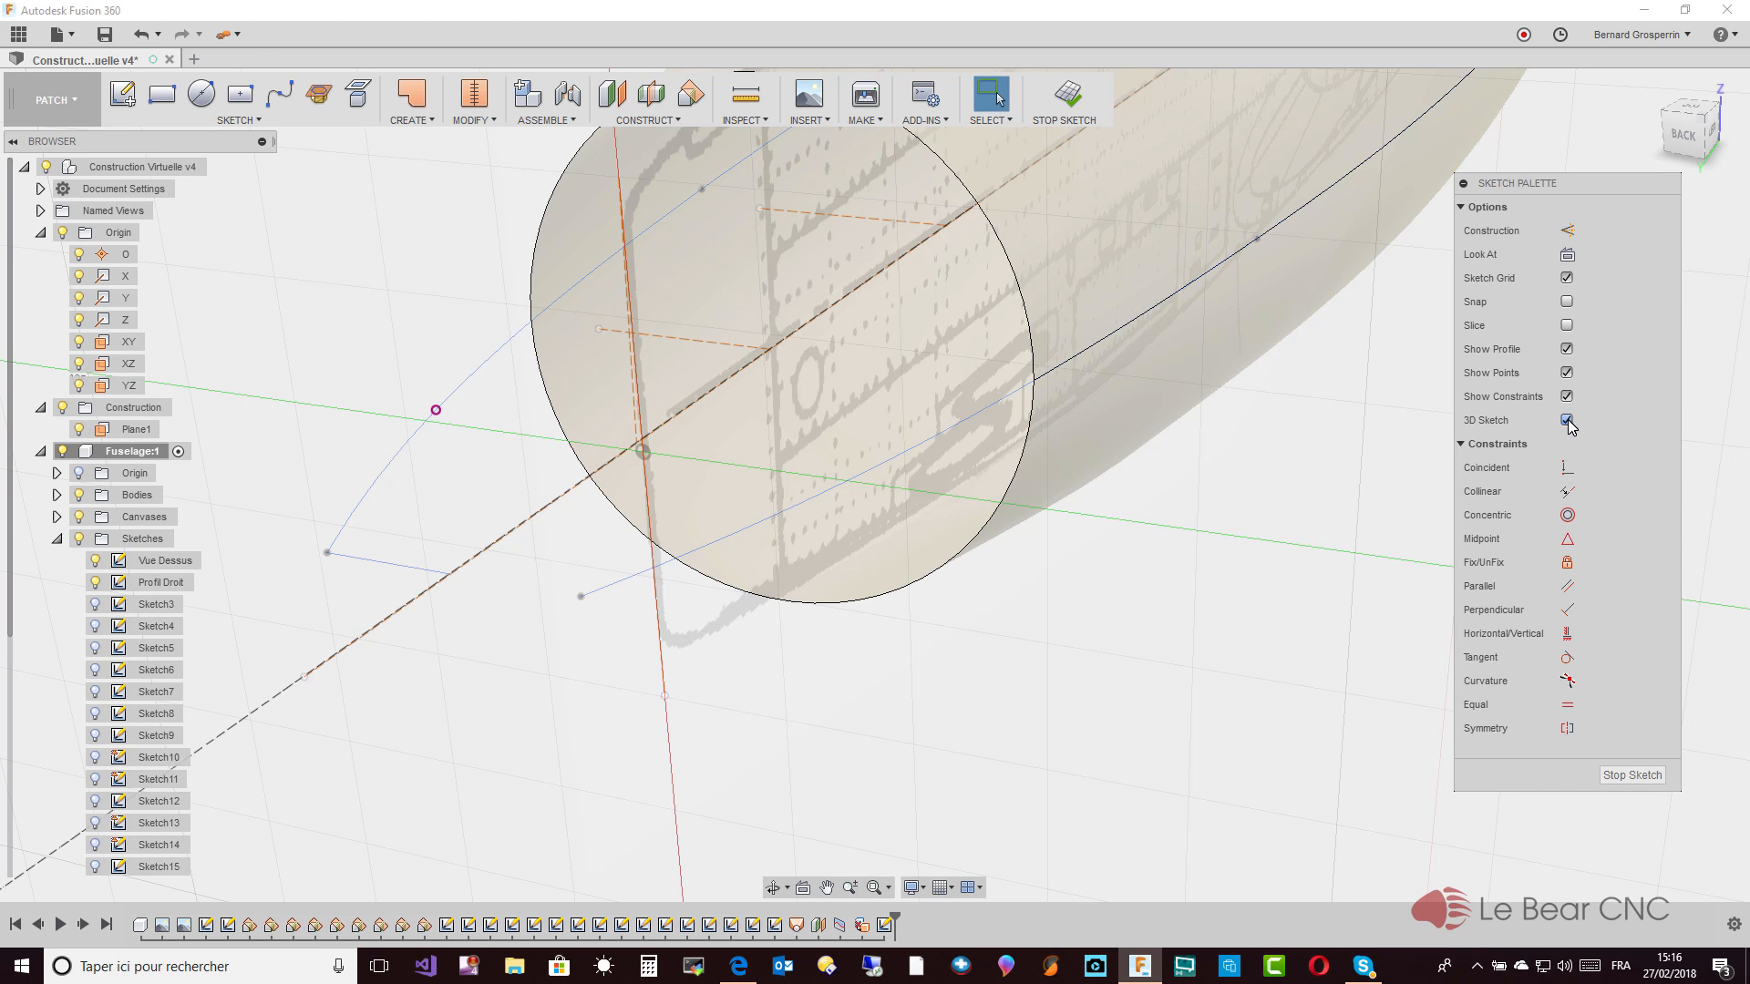
Enable the 3D Sketch option and try to bring a fuselage side curve into the sketch with Include 3D Geometry
left_click(1568, 419)
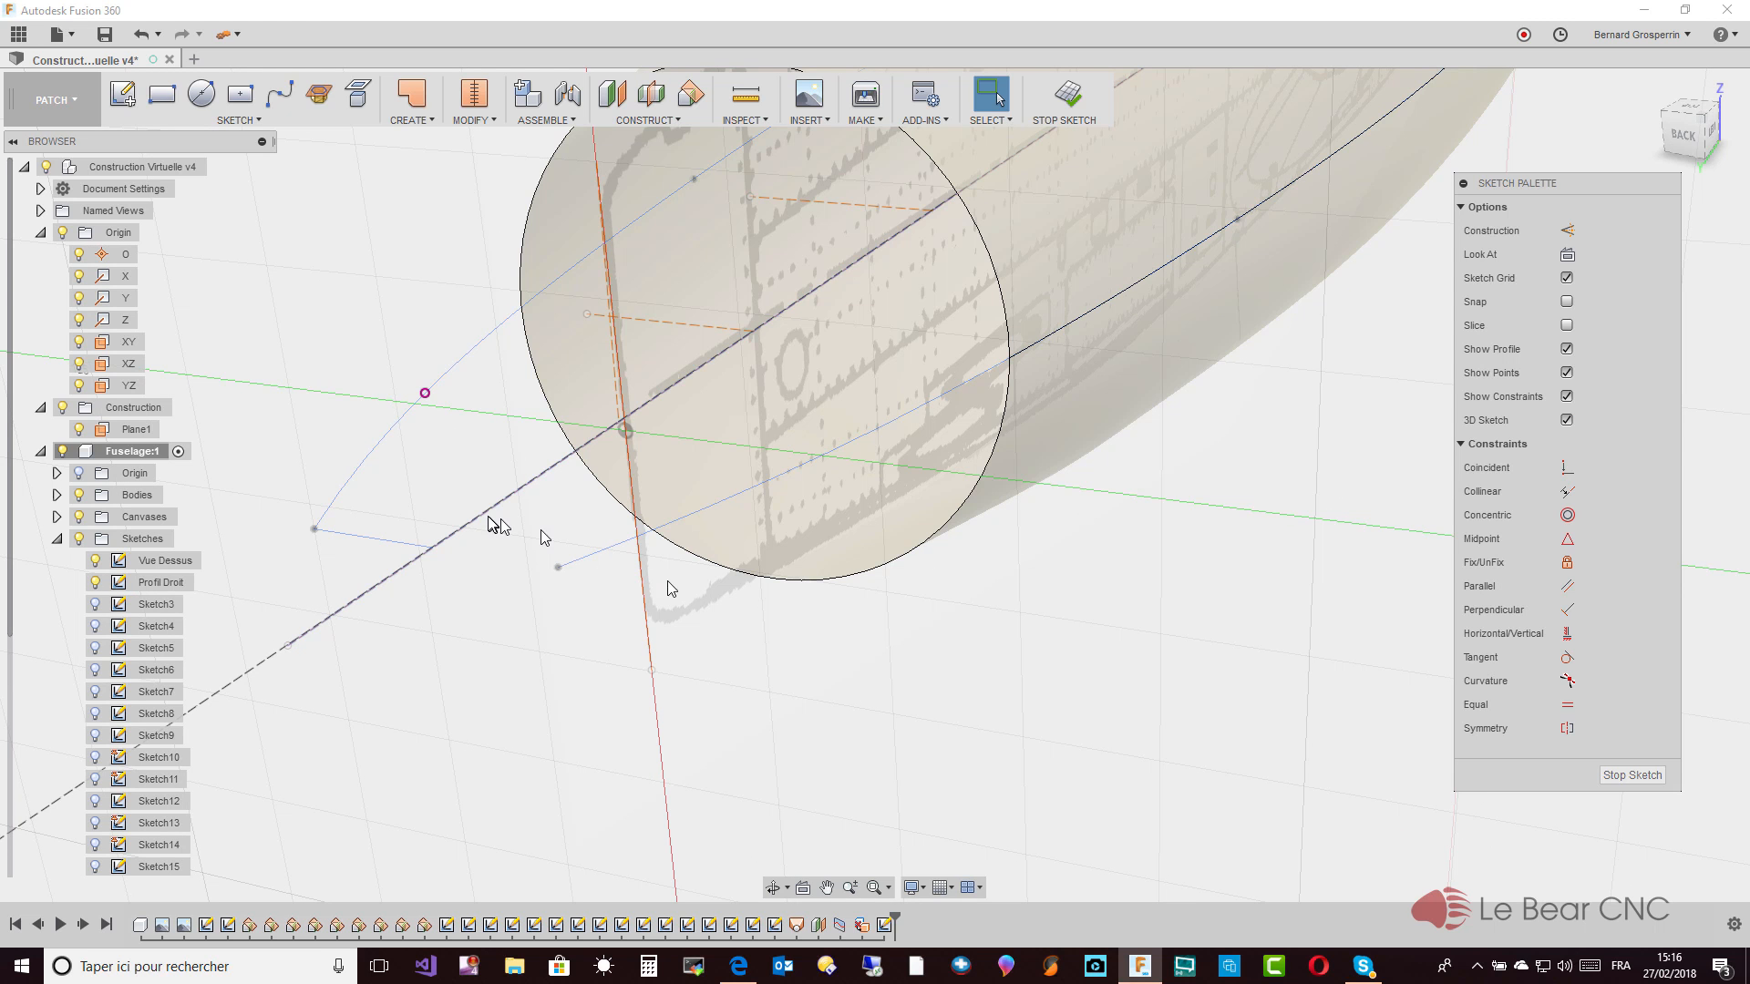
left_click(239, 120)
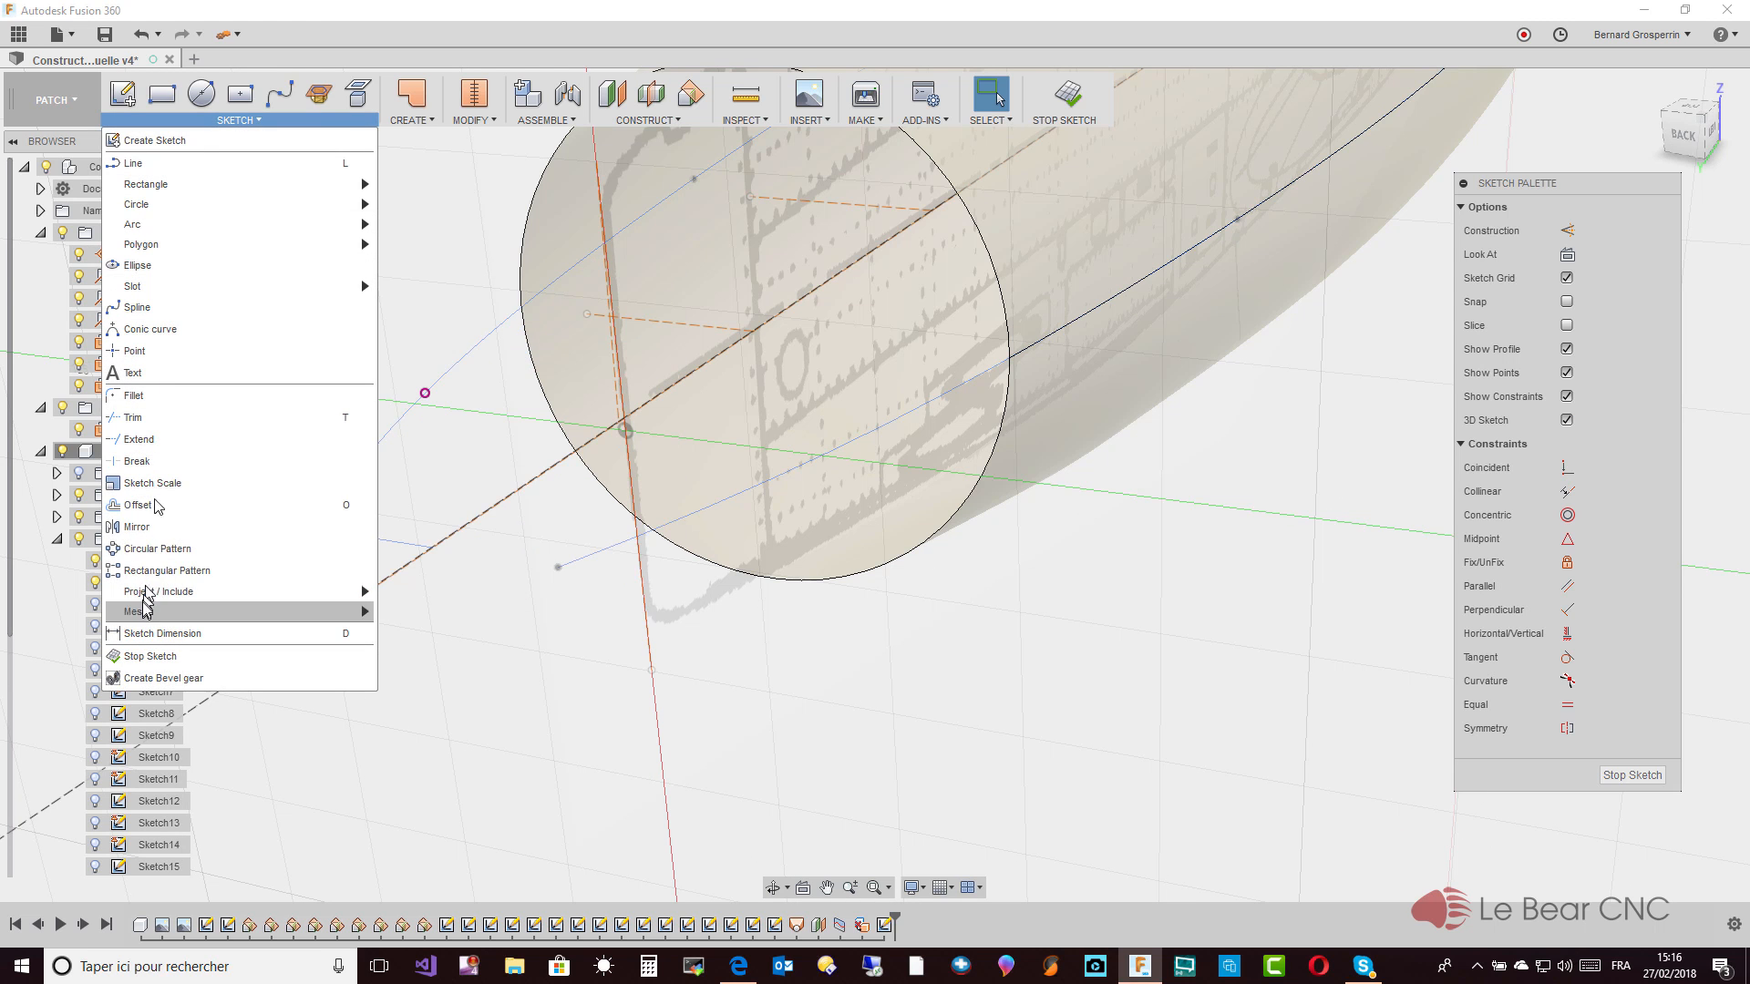
mouse_move(219, 604)
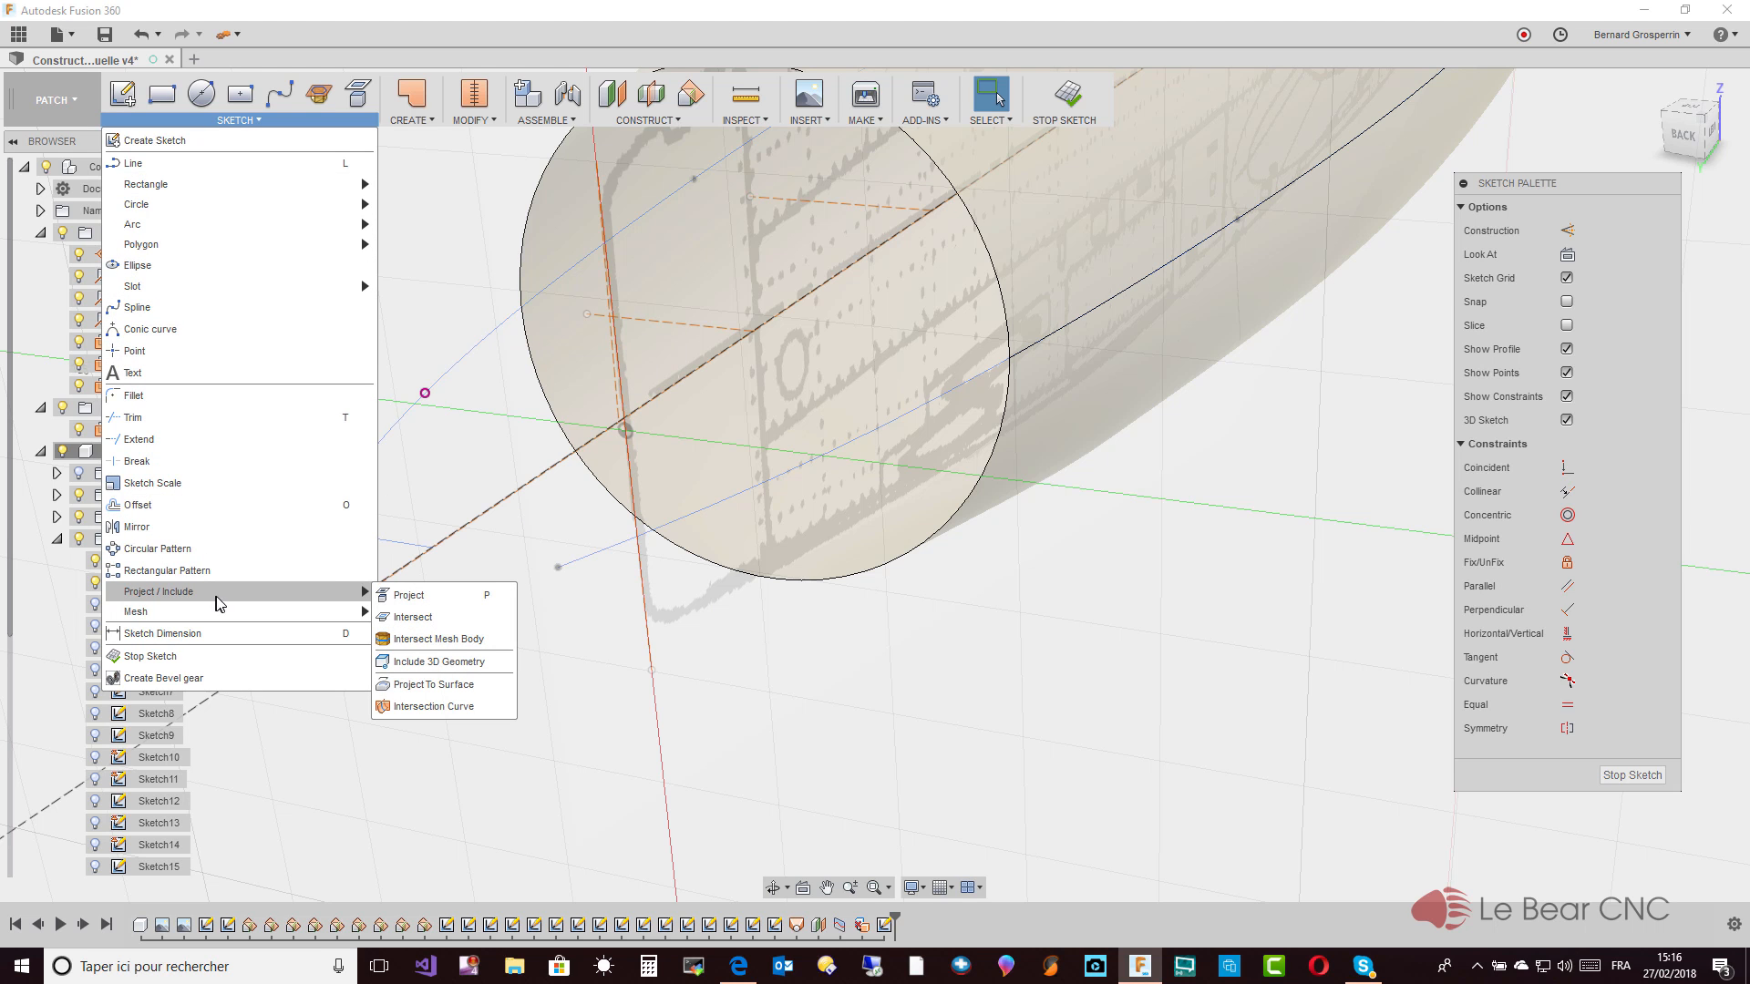
left_click(395, 619)
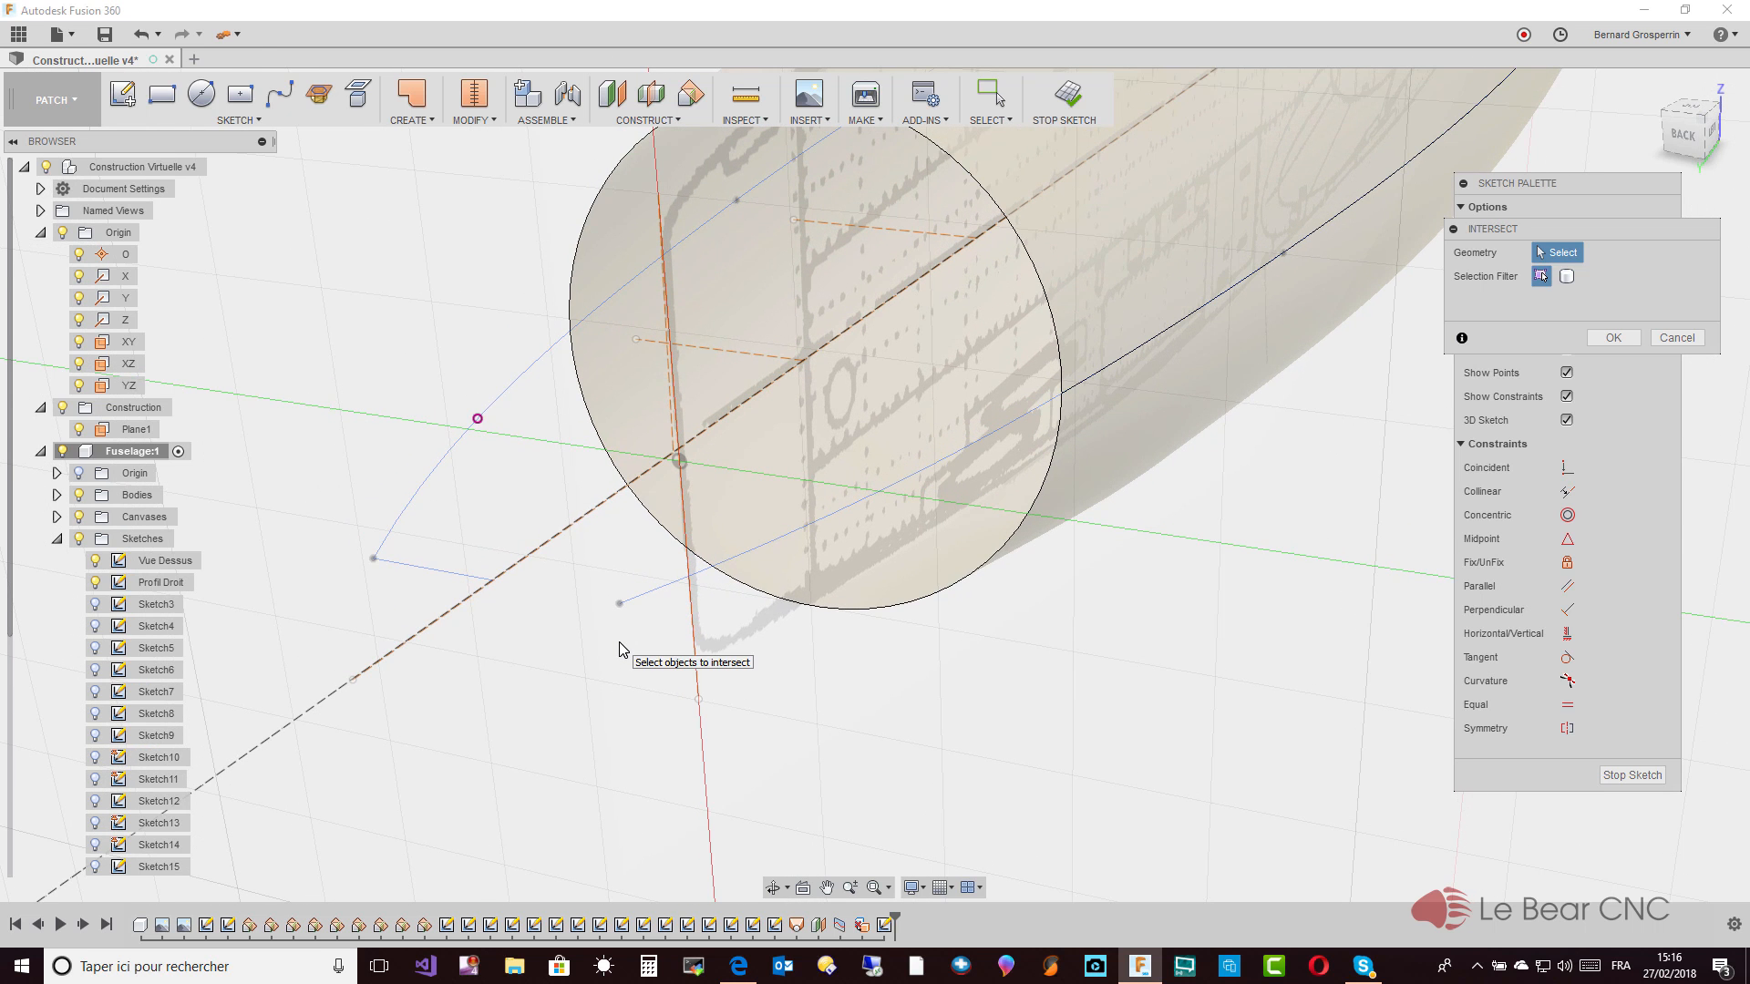
key("s")
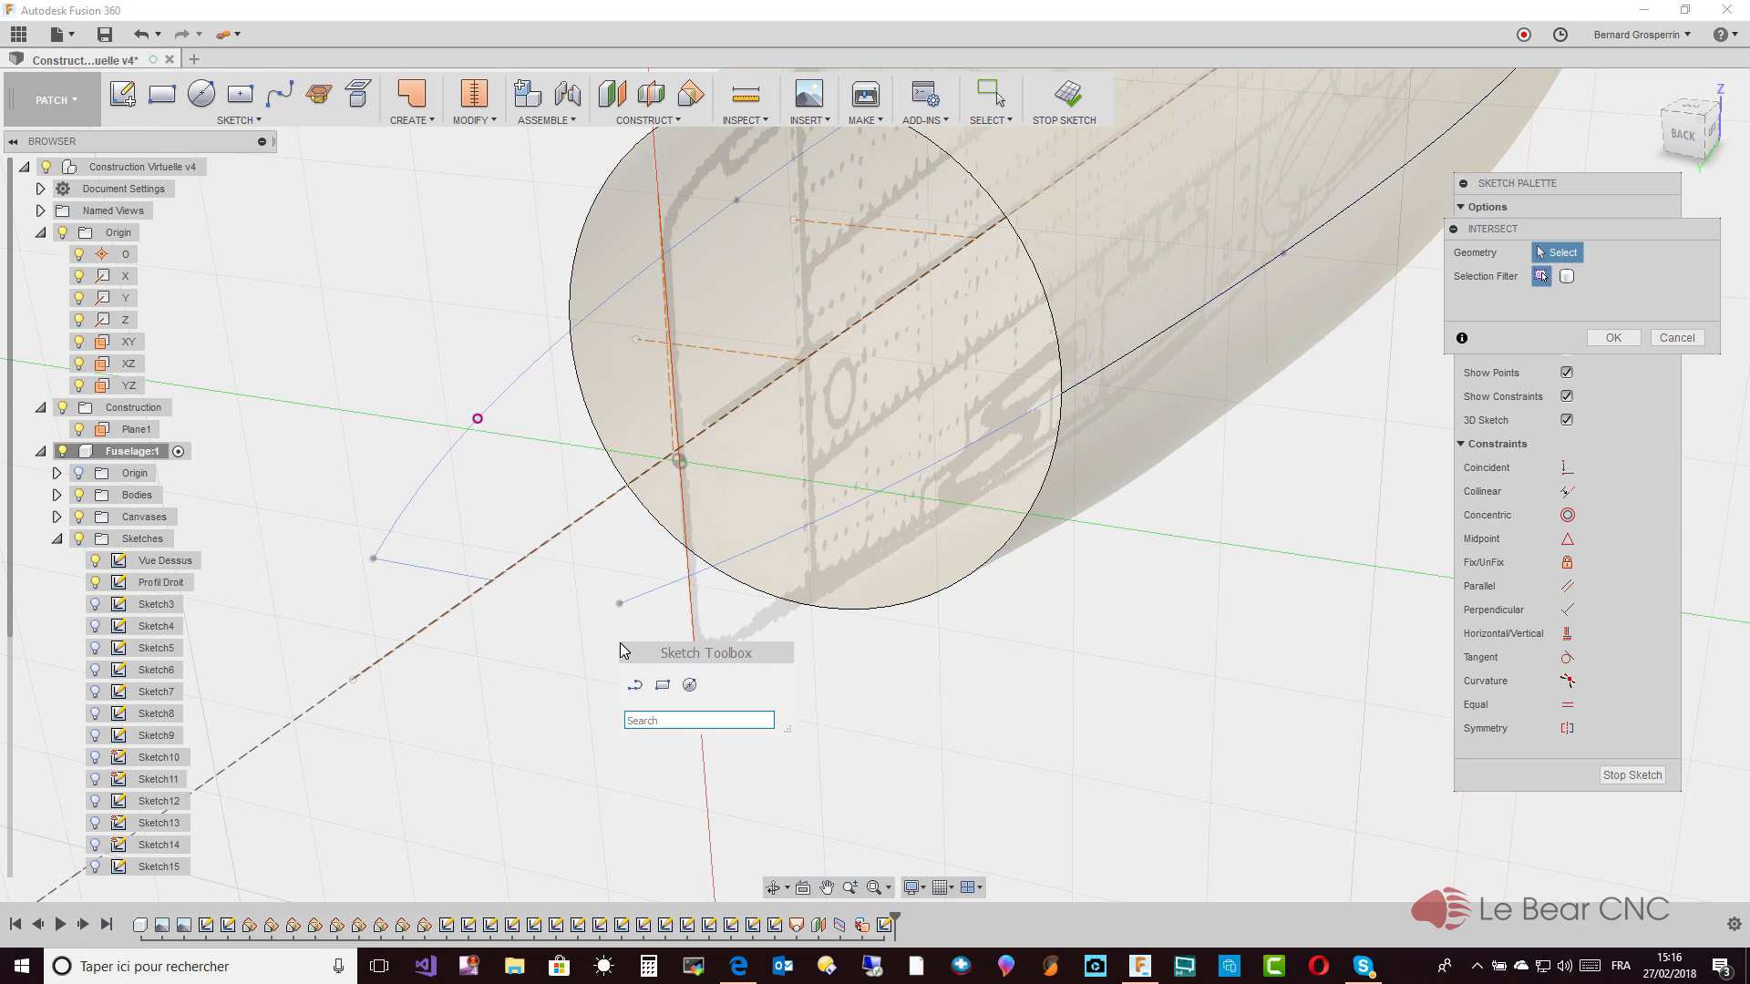
type("inclu")
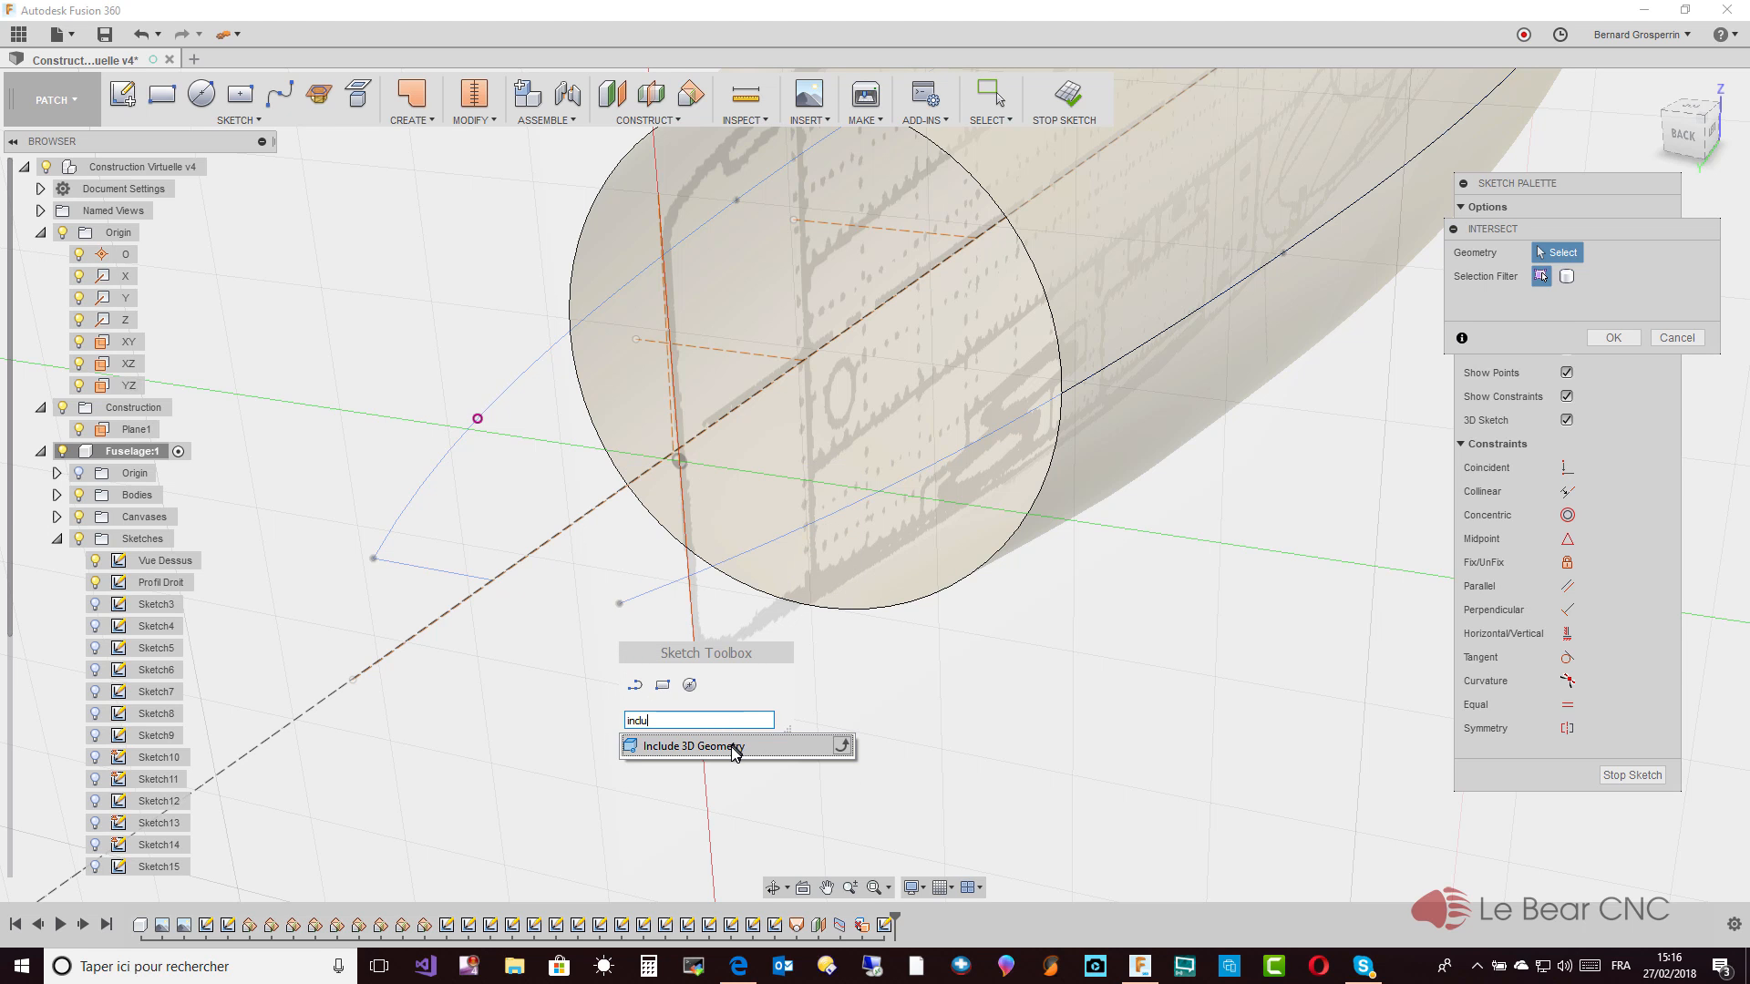
left_click(732, 747)
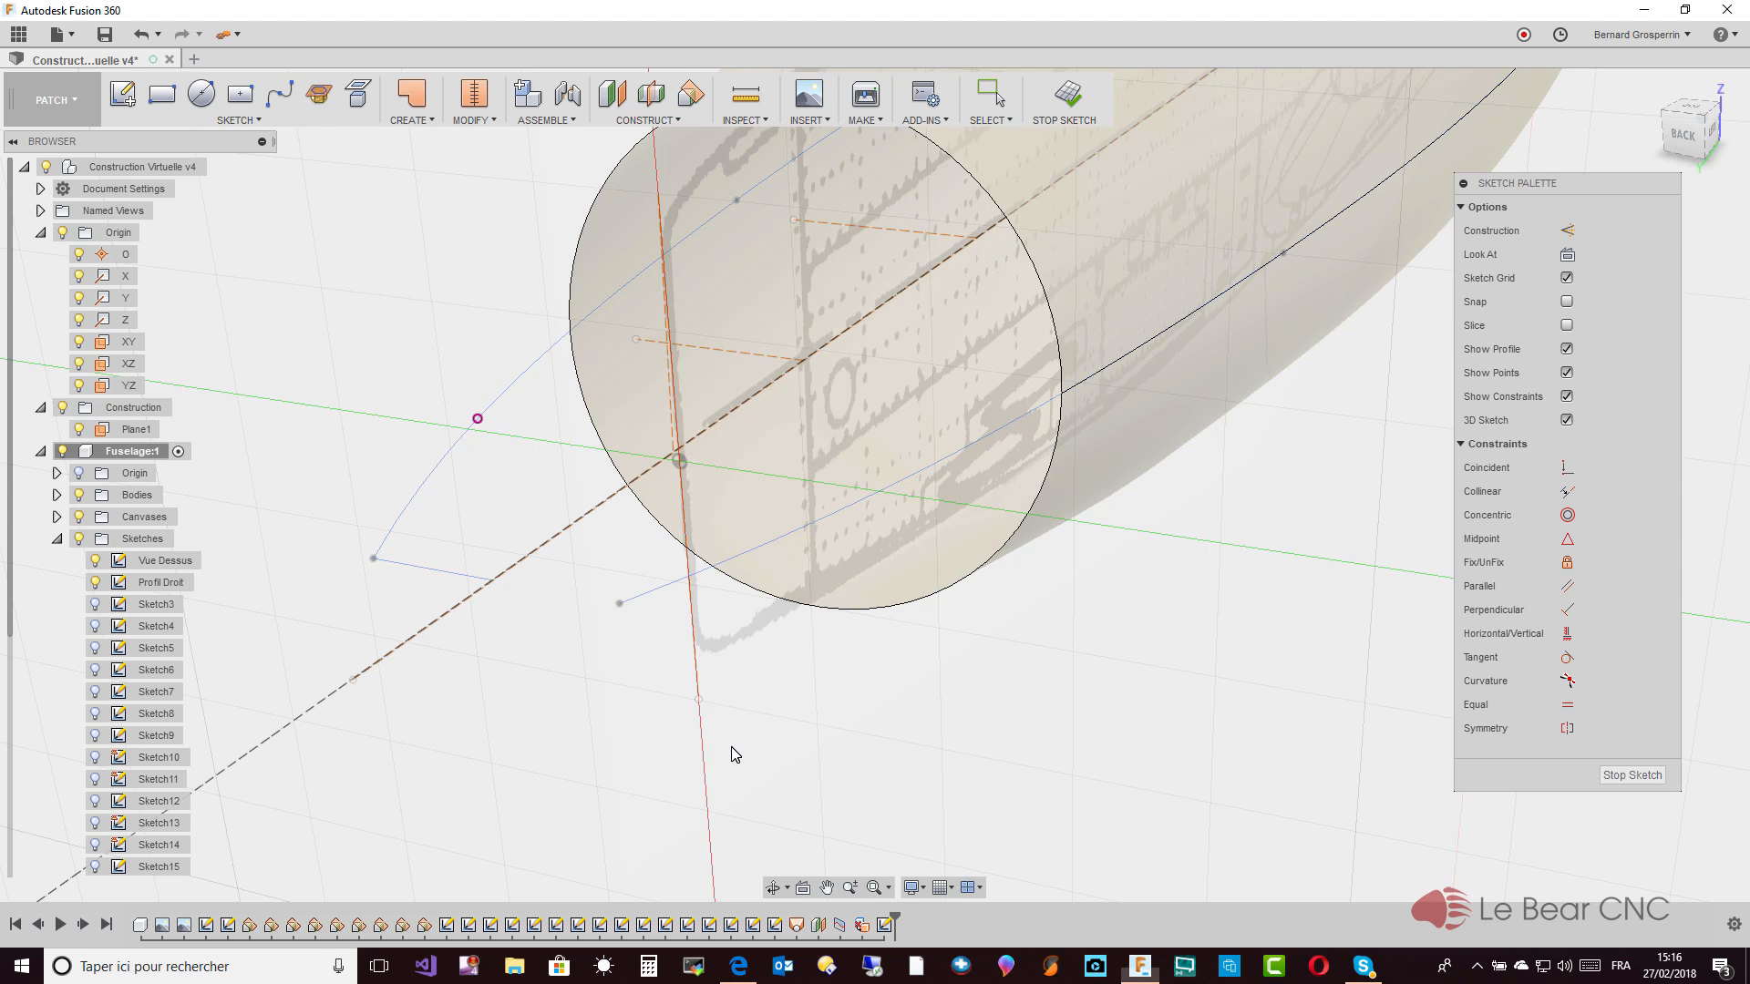
left_click(719, 574)
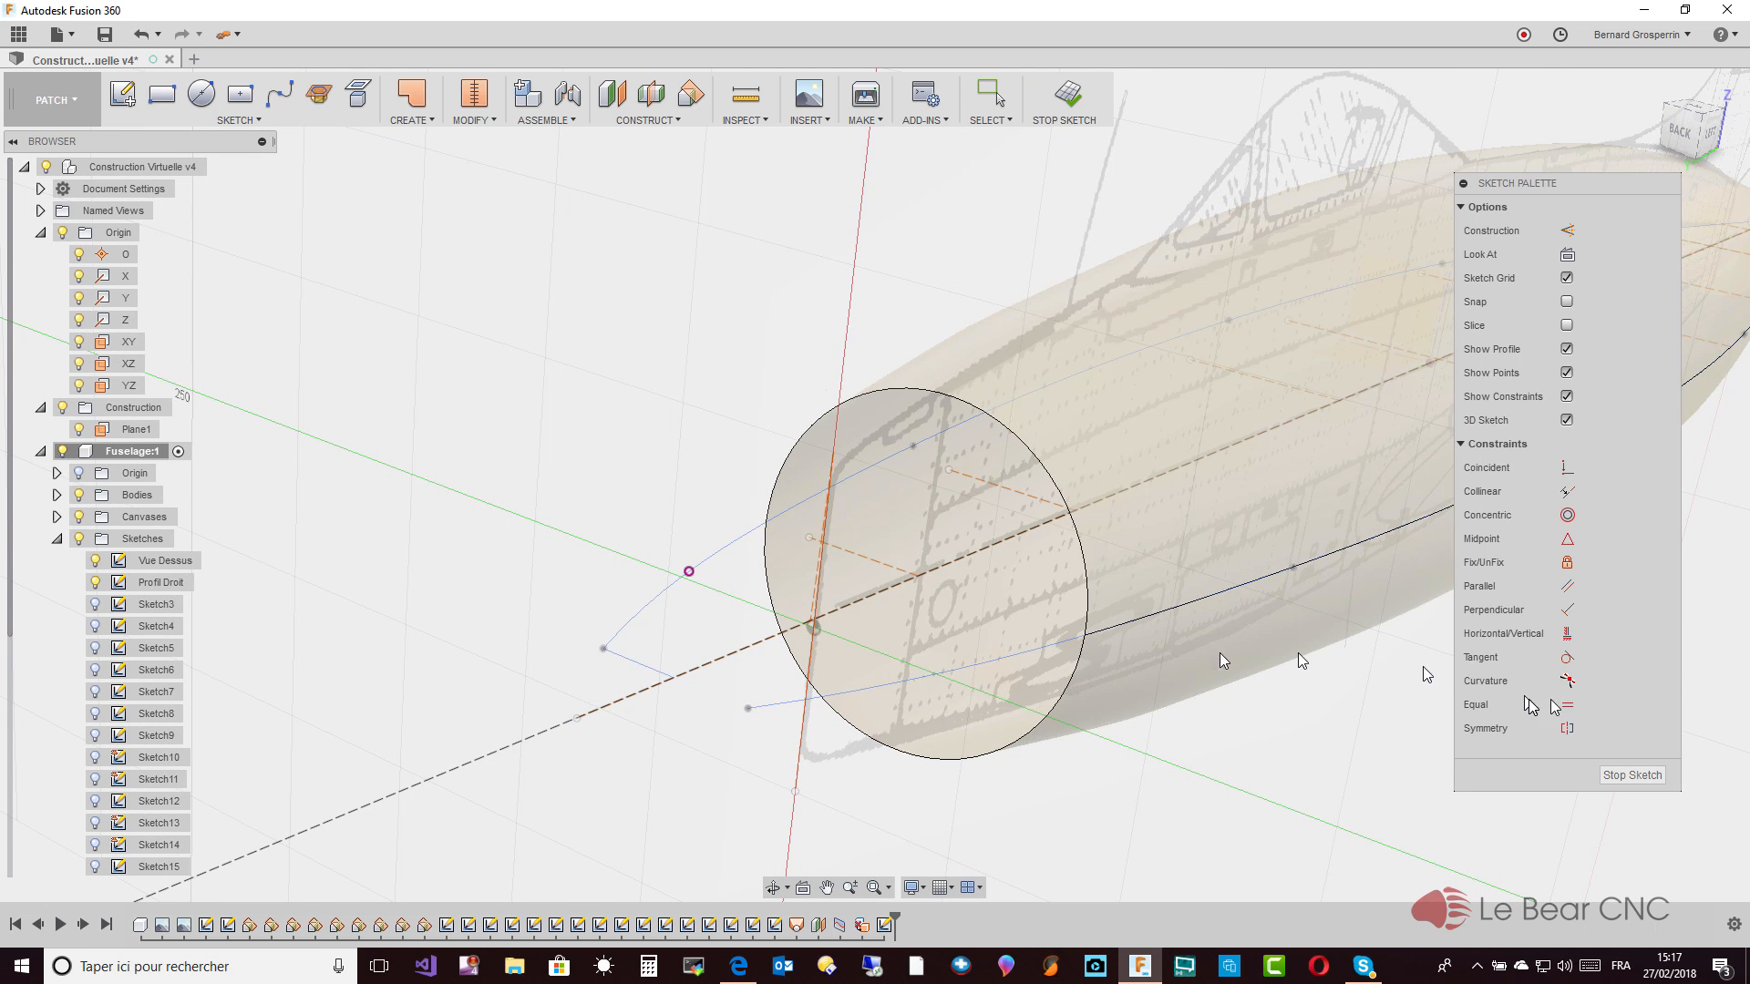
Finish the sketch and delete Sketch20, the former nose ellipse sketch, from the design history
left_click(1641, 775)
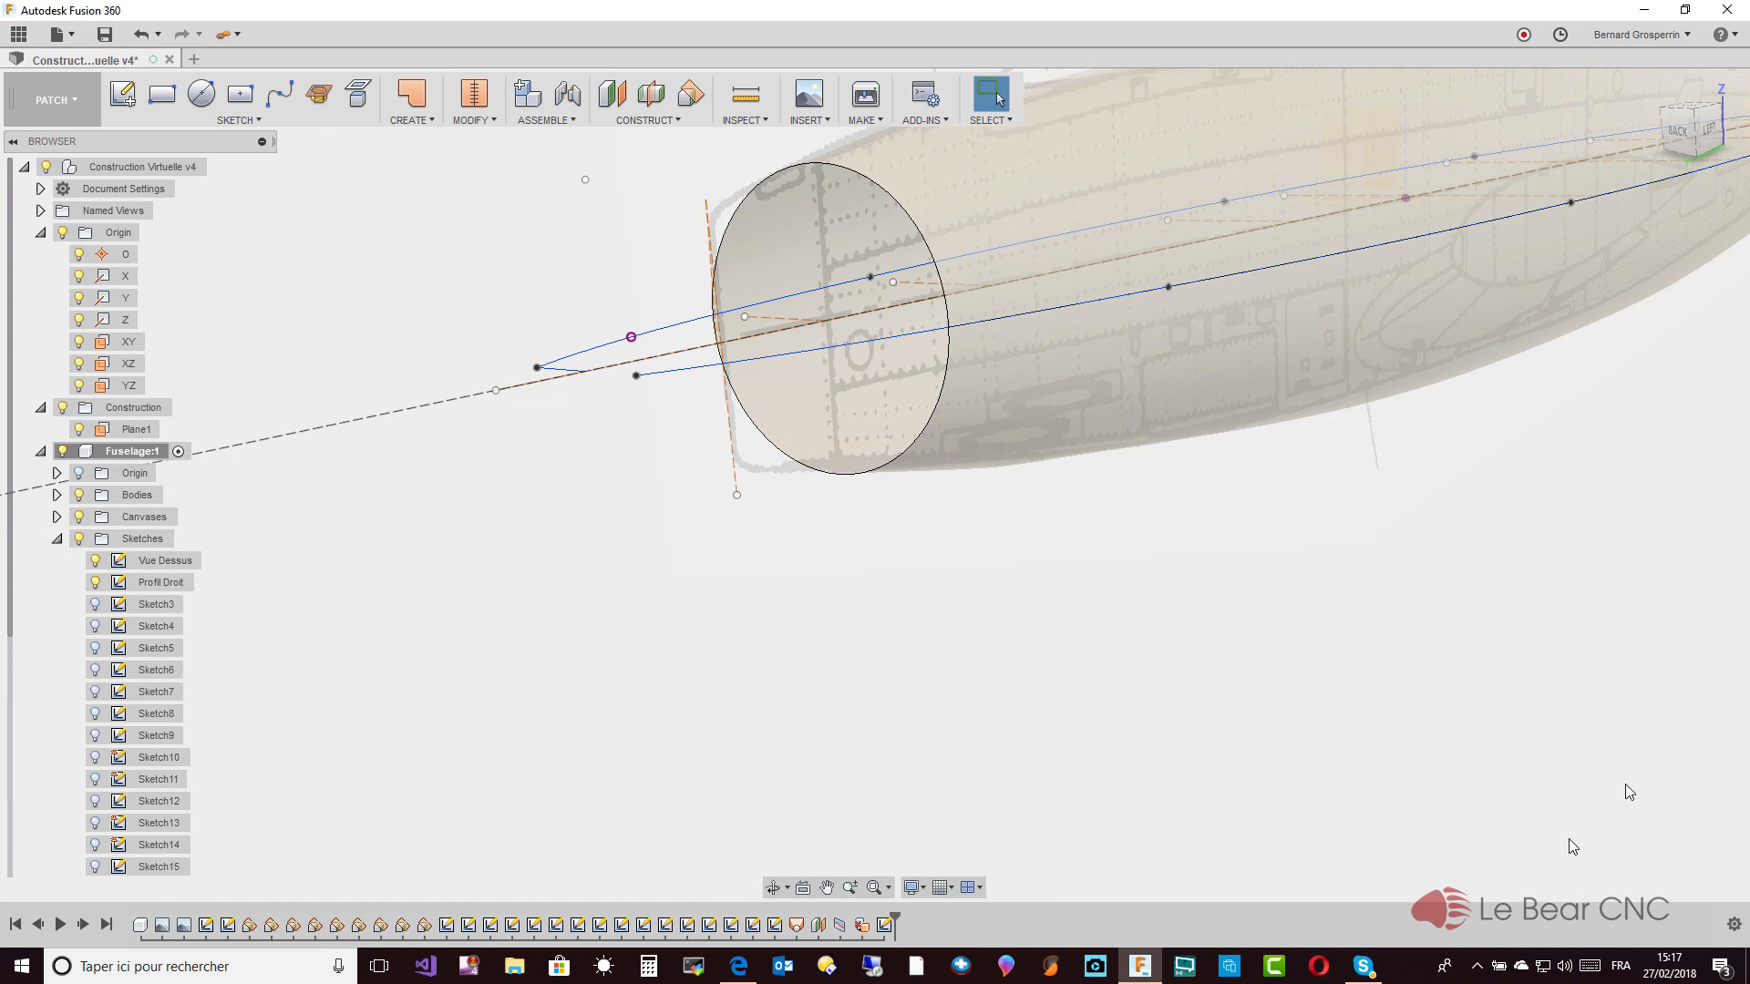
right_click(885, 926)
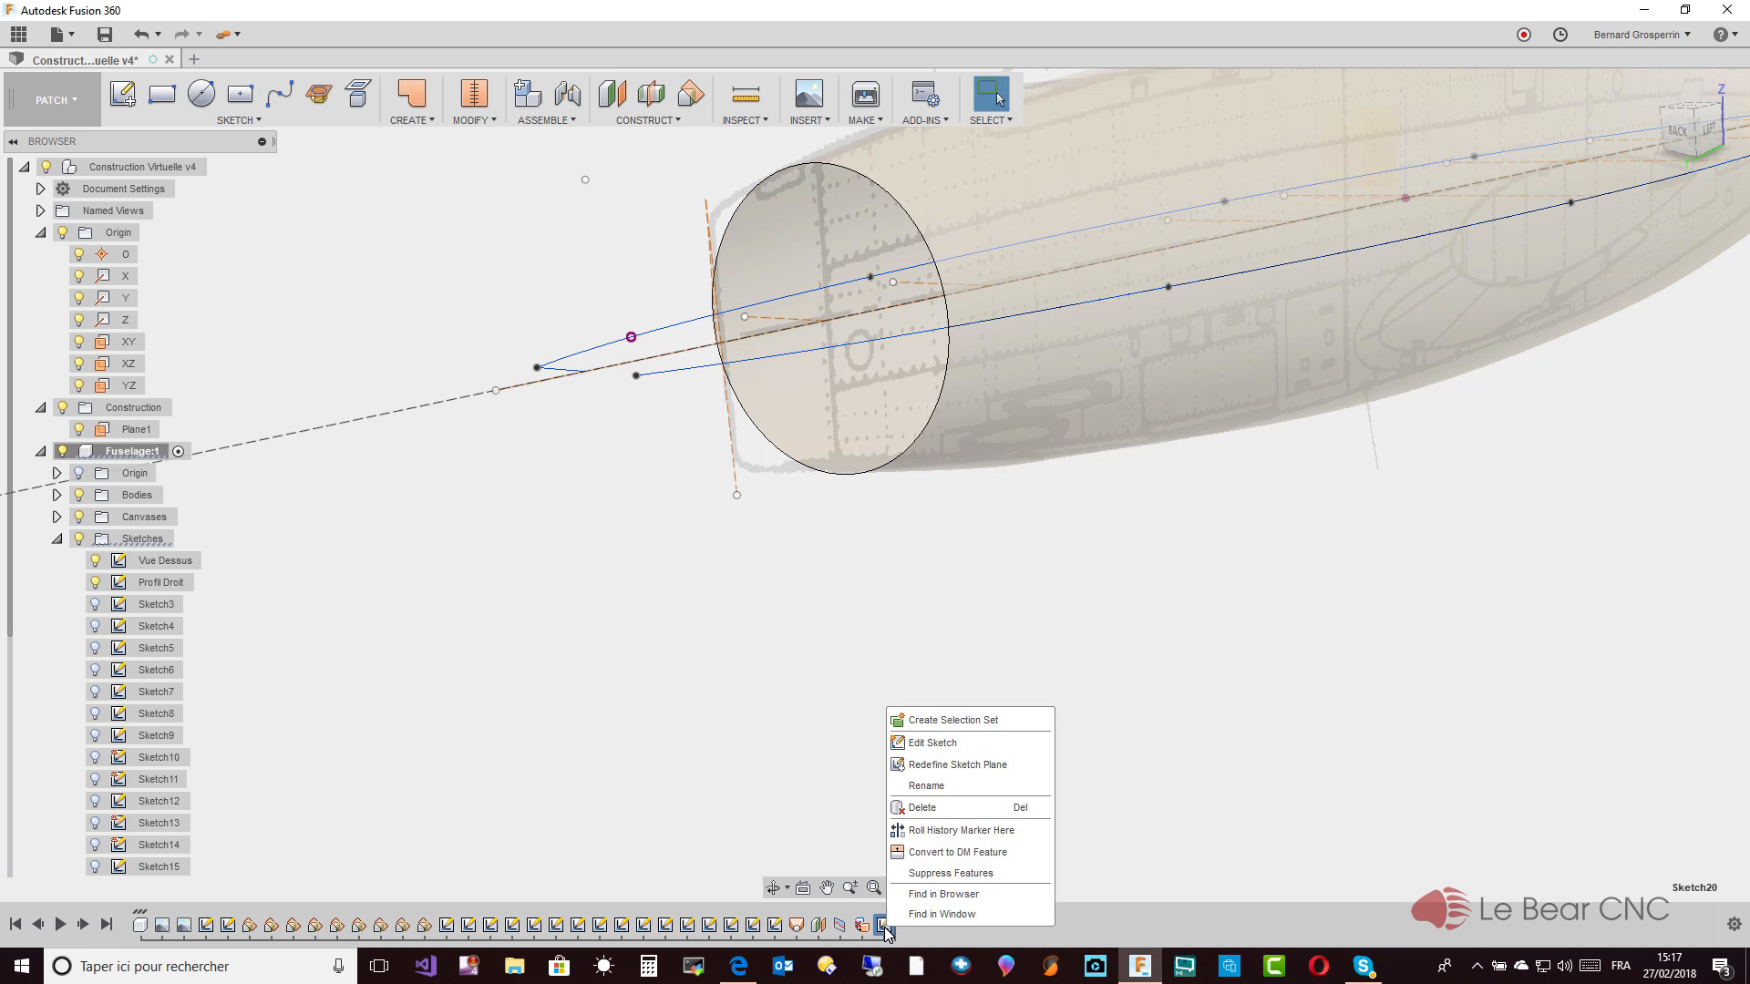
left_click(933, 809)
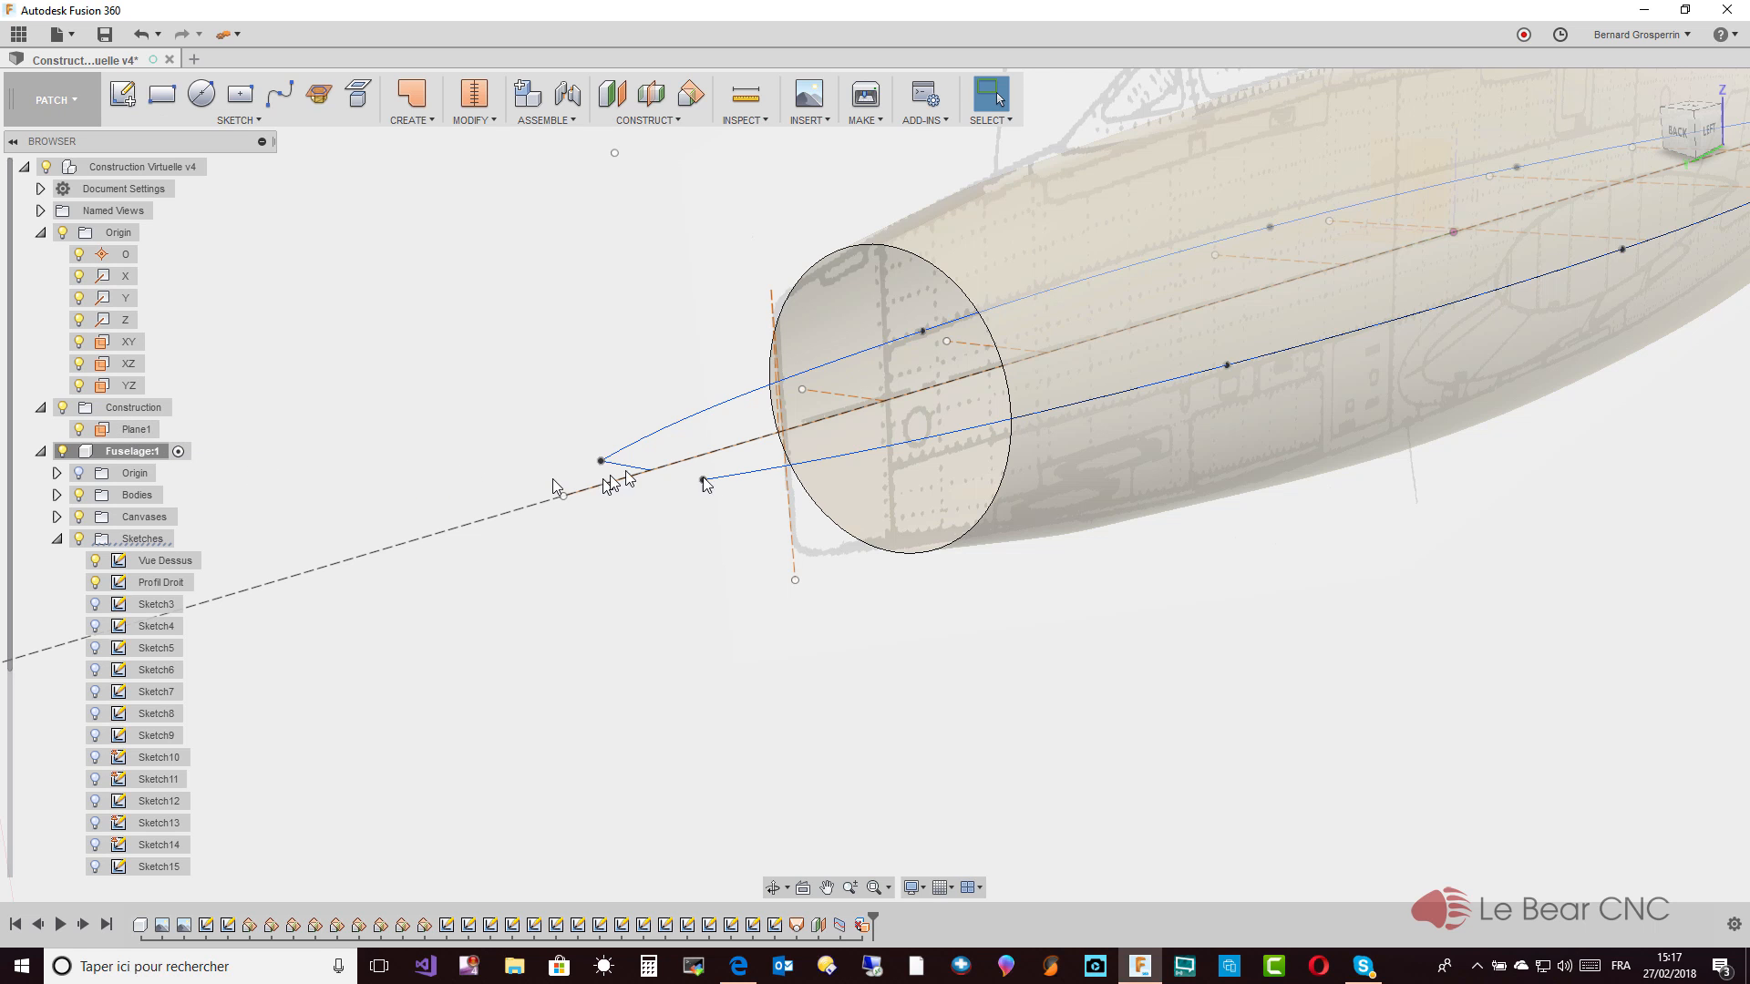
Examine Plane1 and the fuselage component's construction planes, toggling Plane8's visibility to check which plane belongs to the nose
left_click(127, 435)
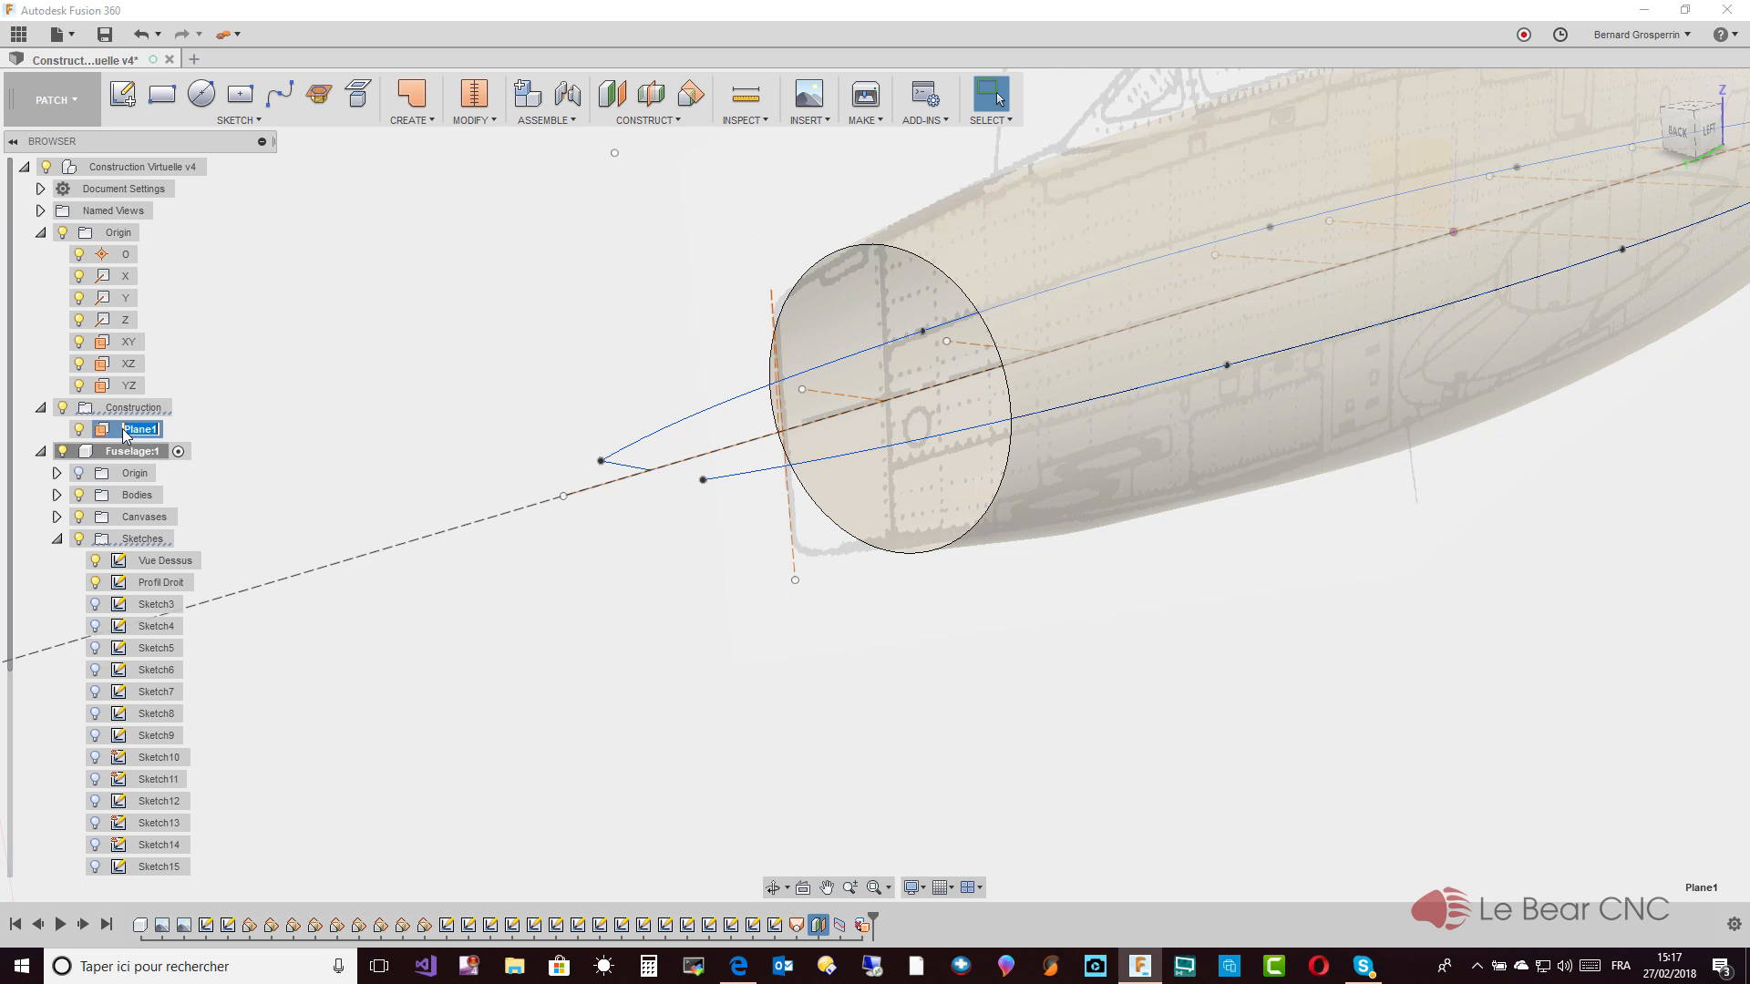
left_click(320, 410)
middle_click_drag(364, 419, 807, 529, "shift")
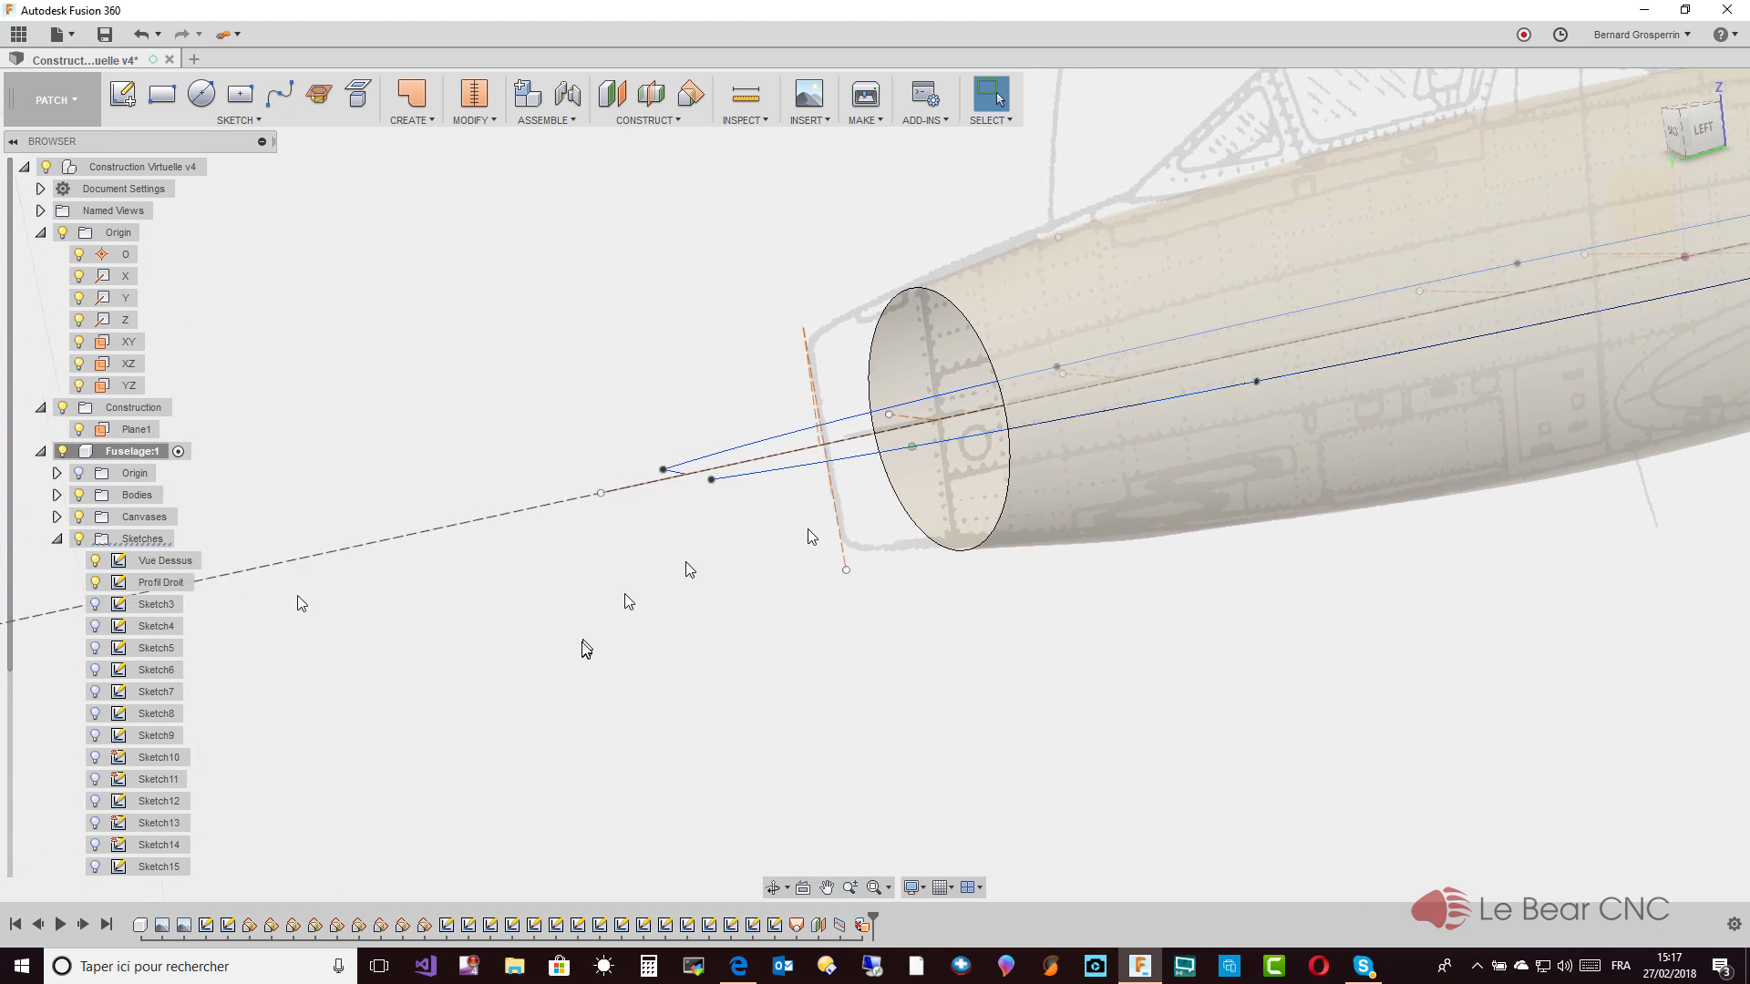
left_click(58, 539)
left_click(58, 561)
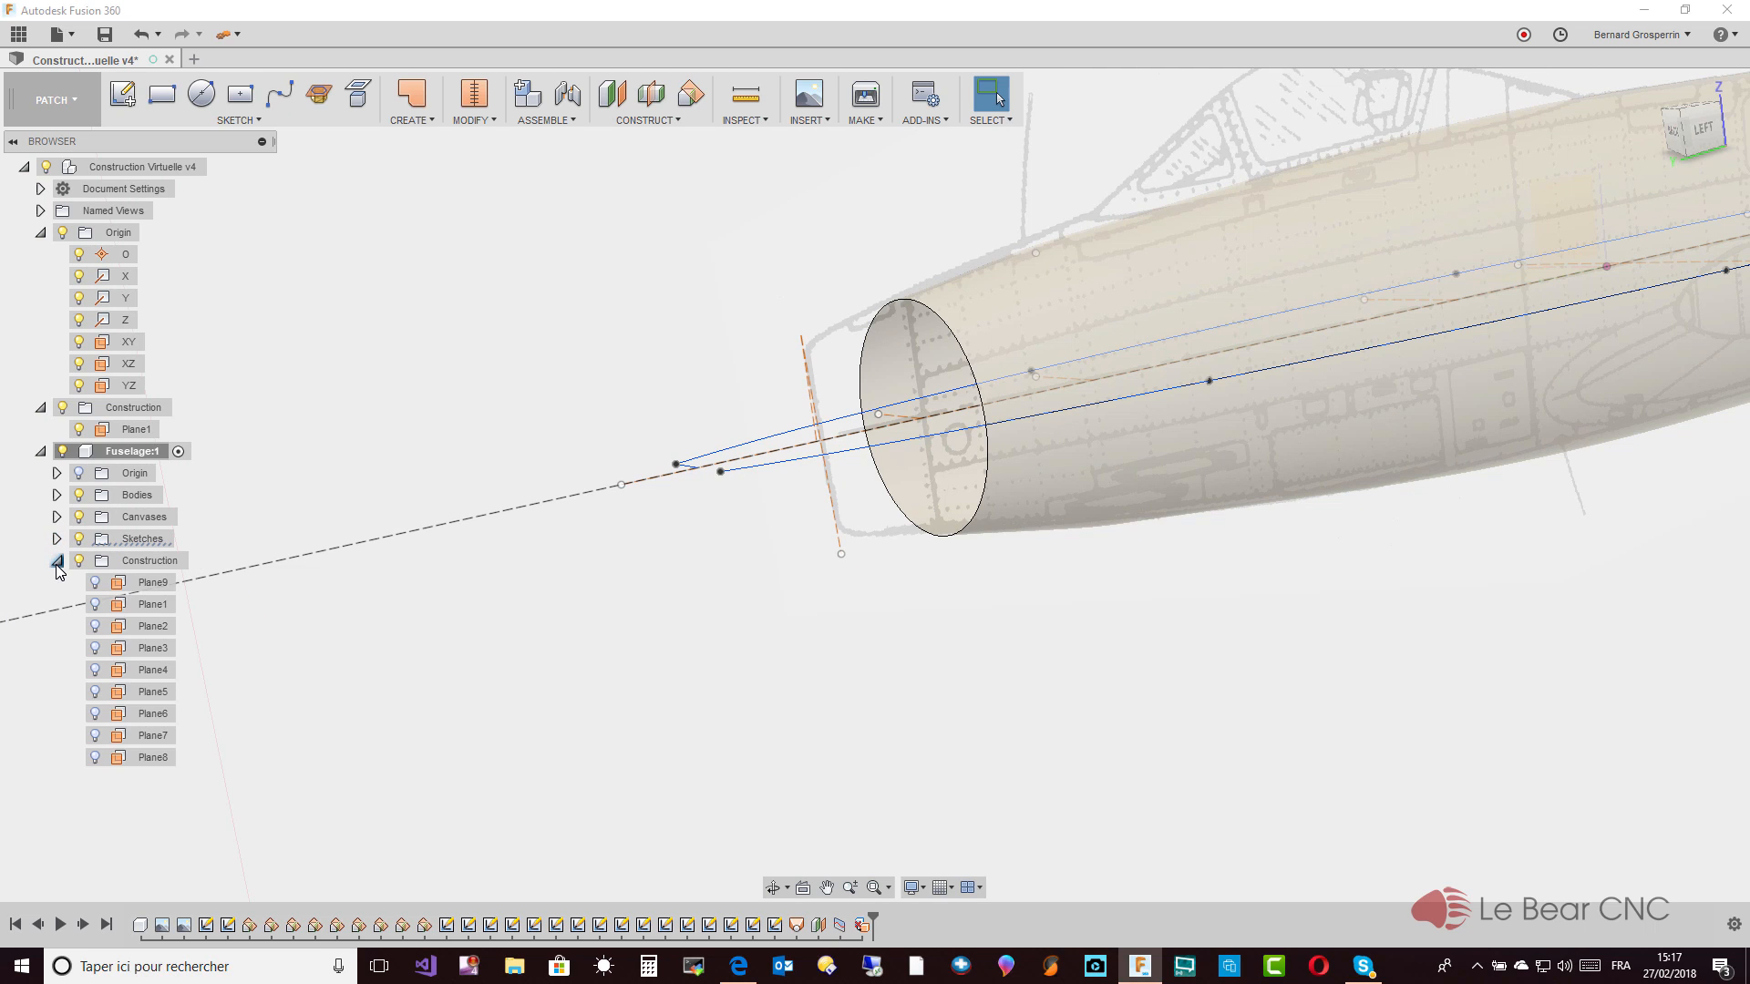
left_click(144, 759)
left_click(96, 758)
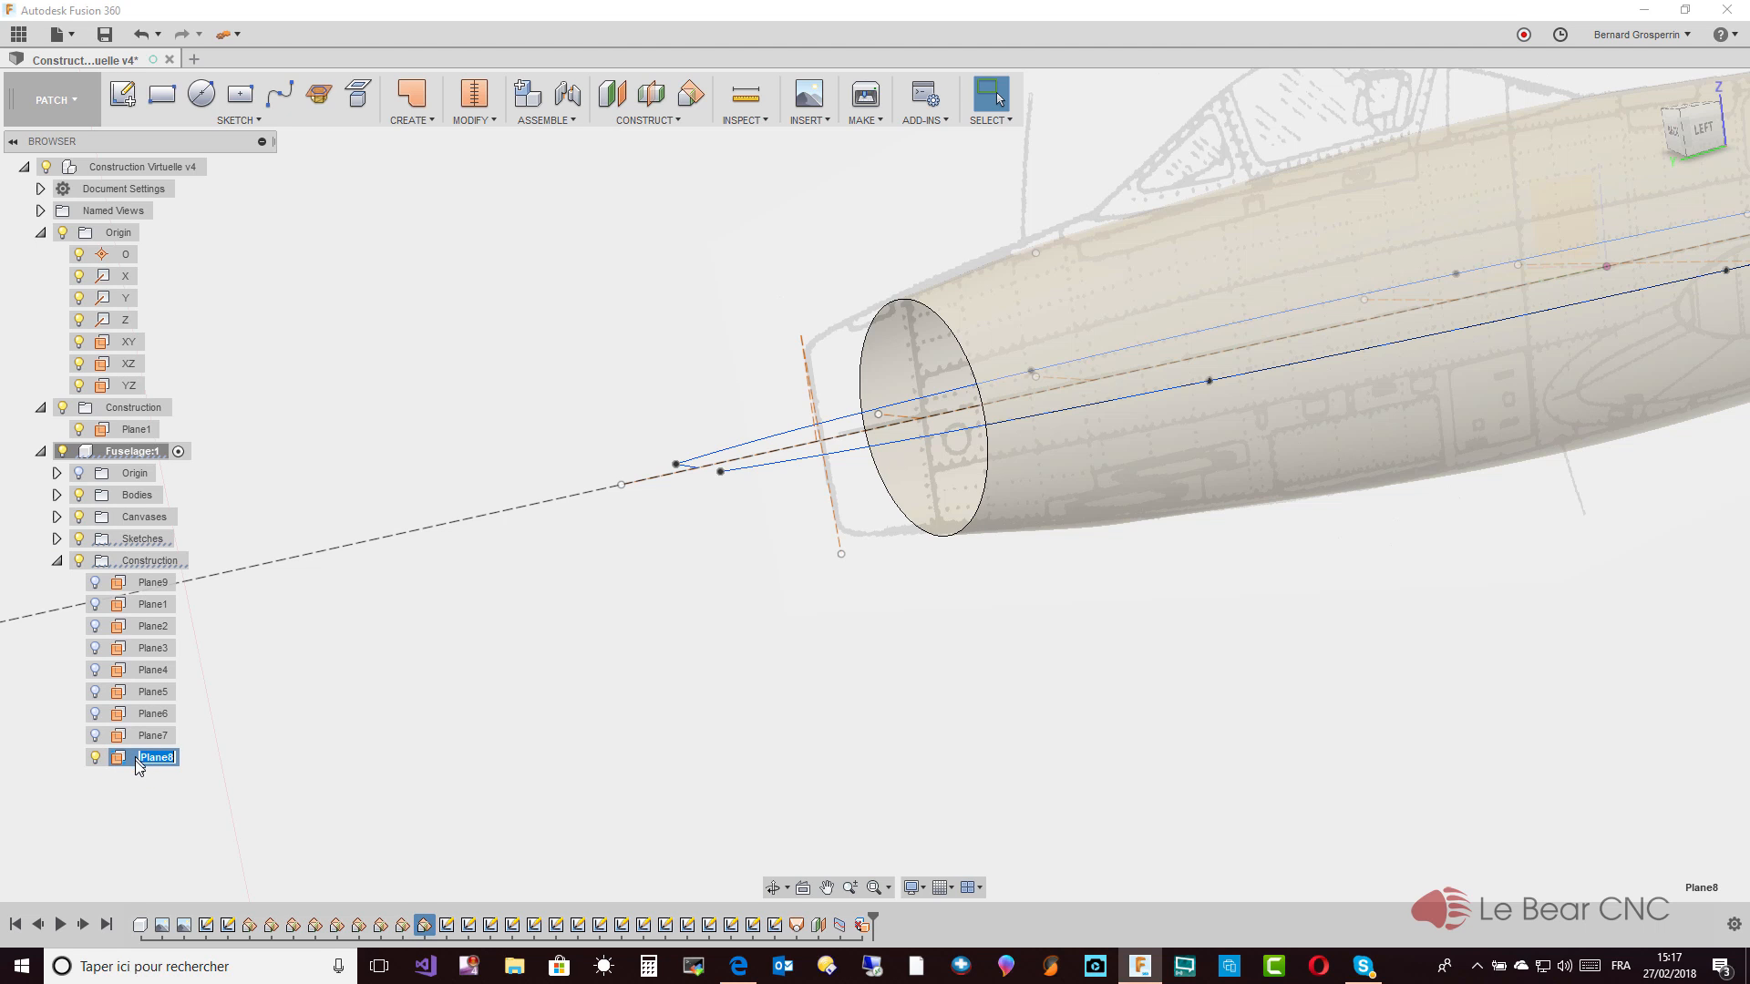
left_click(123, 793)
left_click(95, 757)
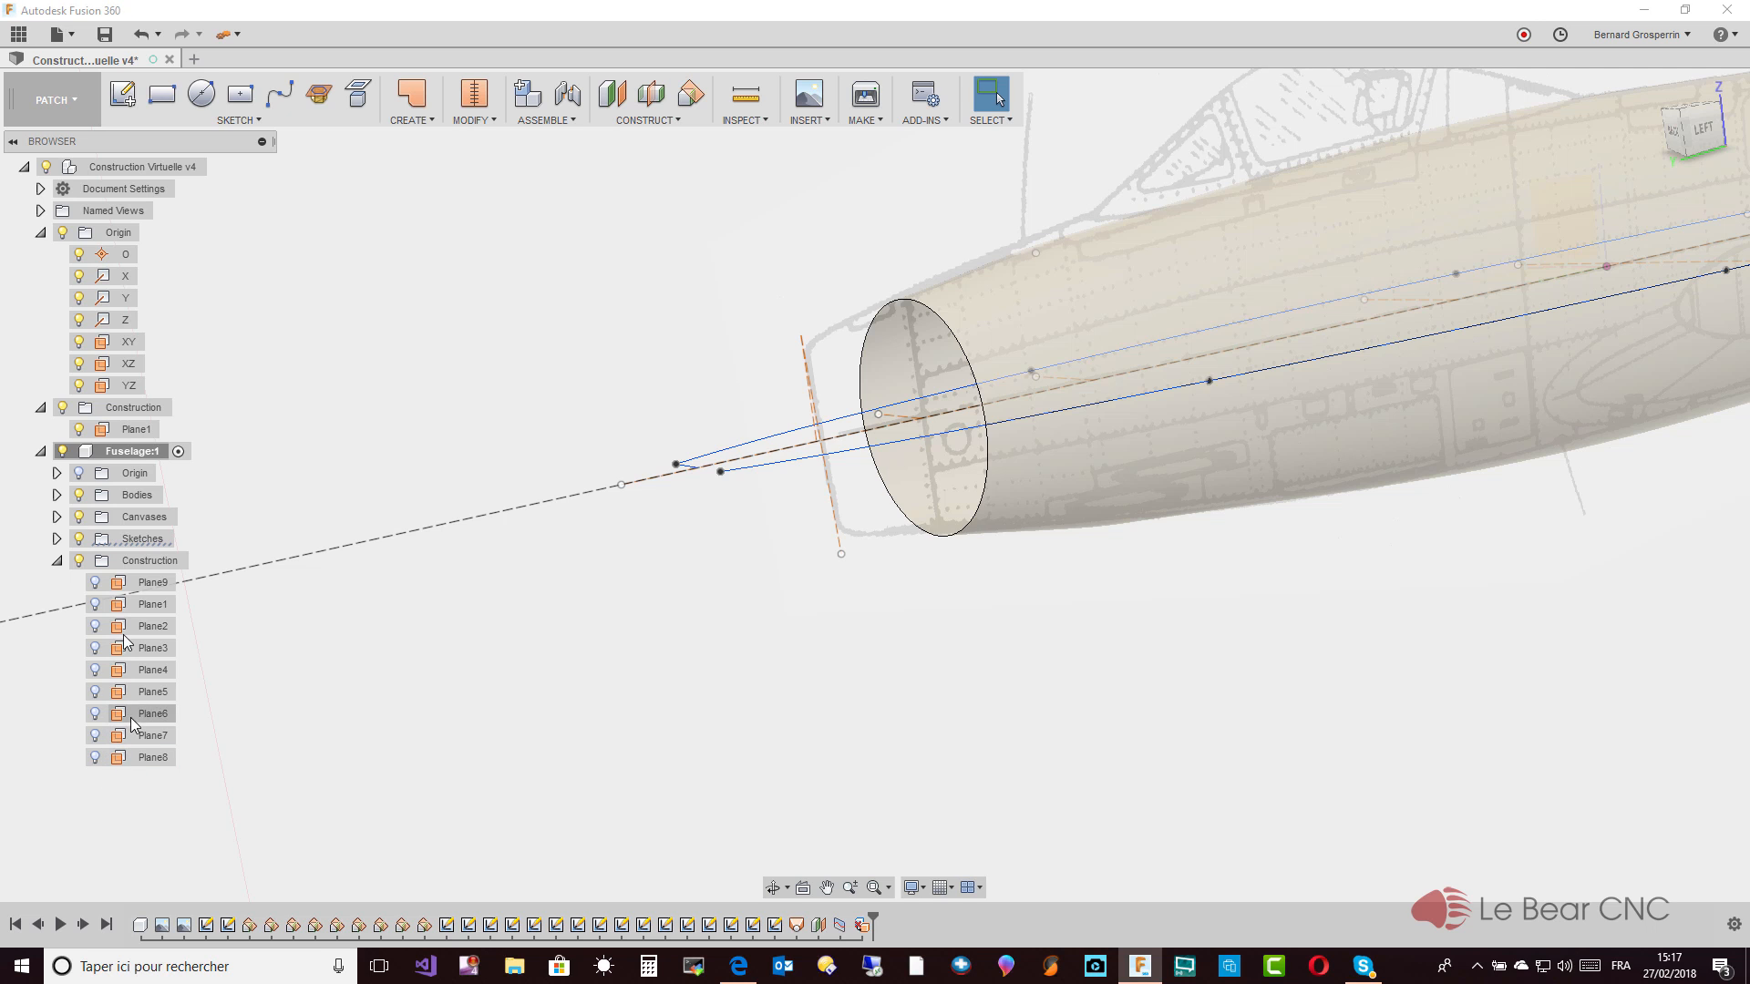
right_click(124, 433)
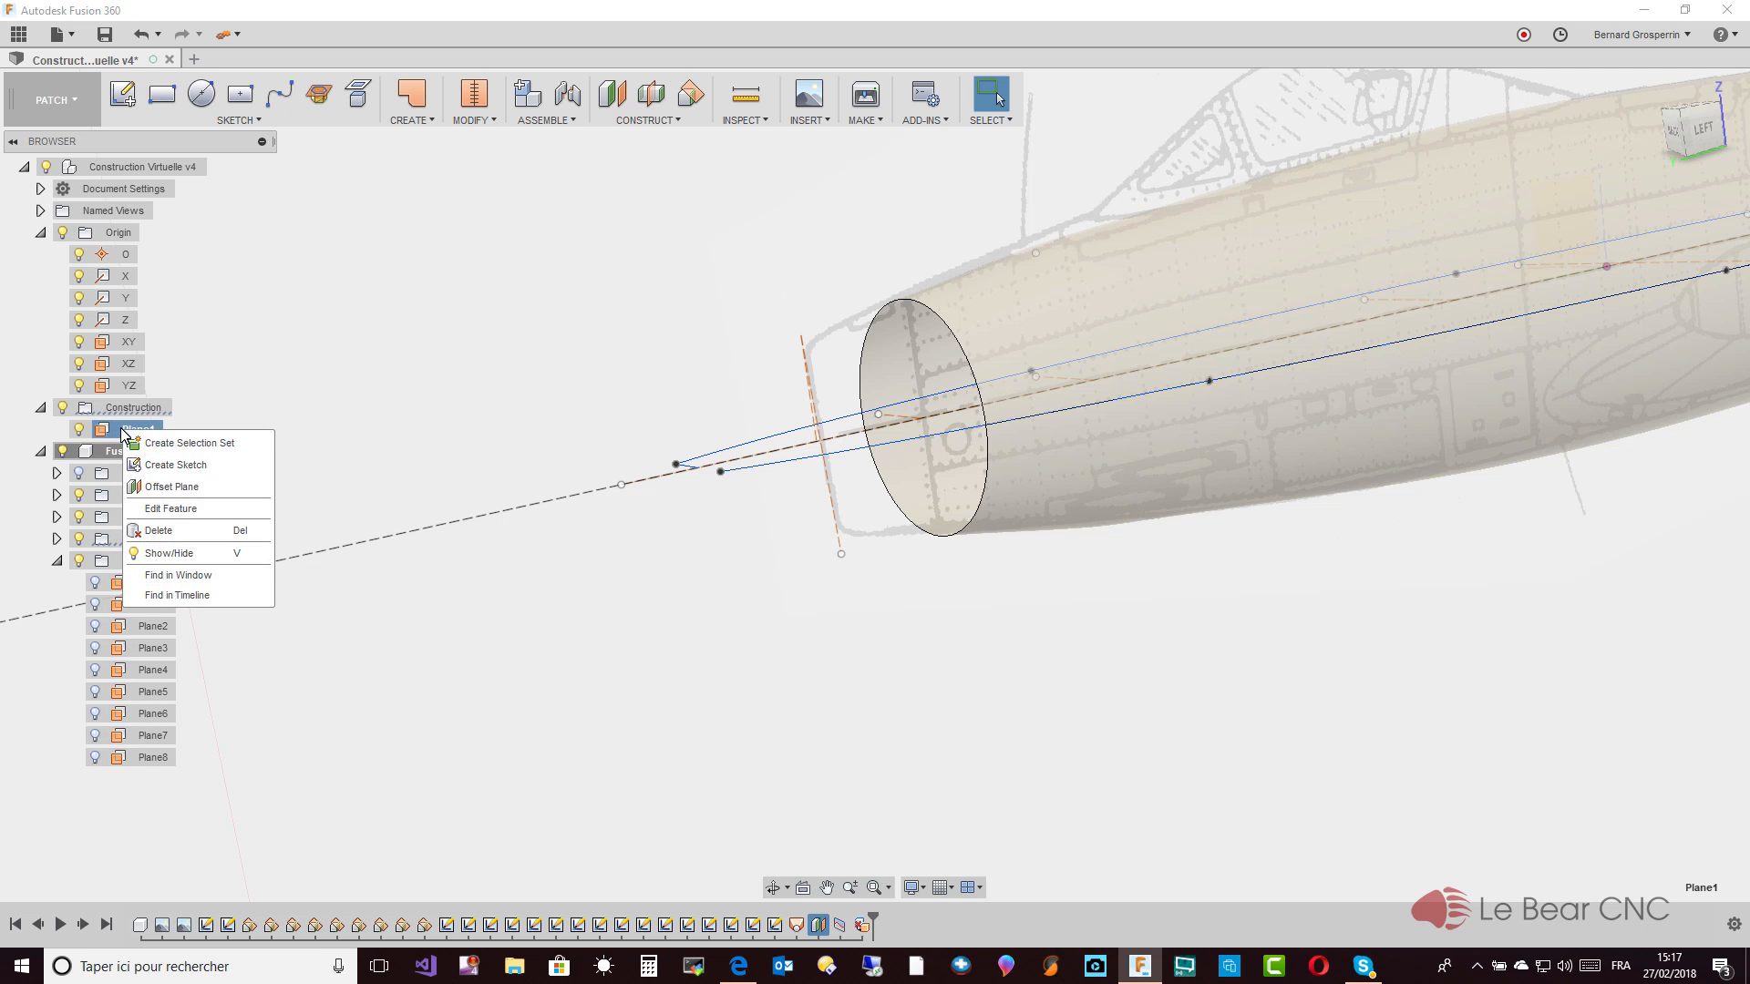
left_click(162, 531)
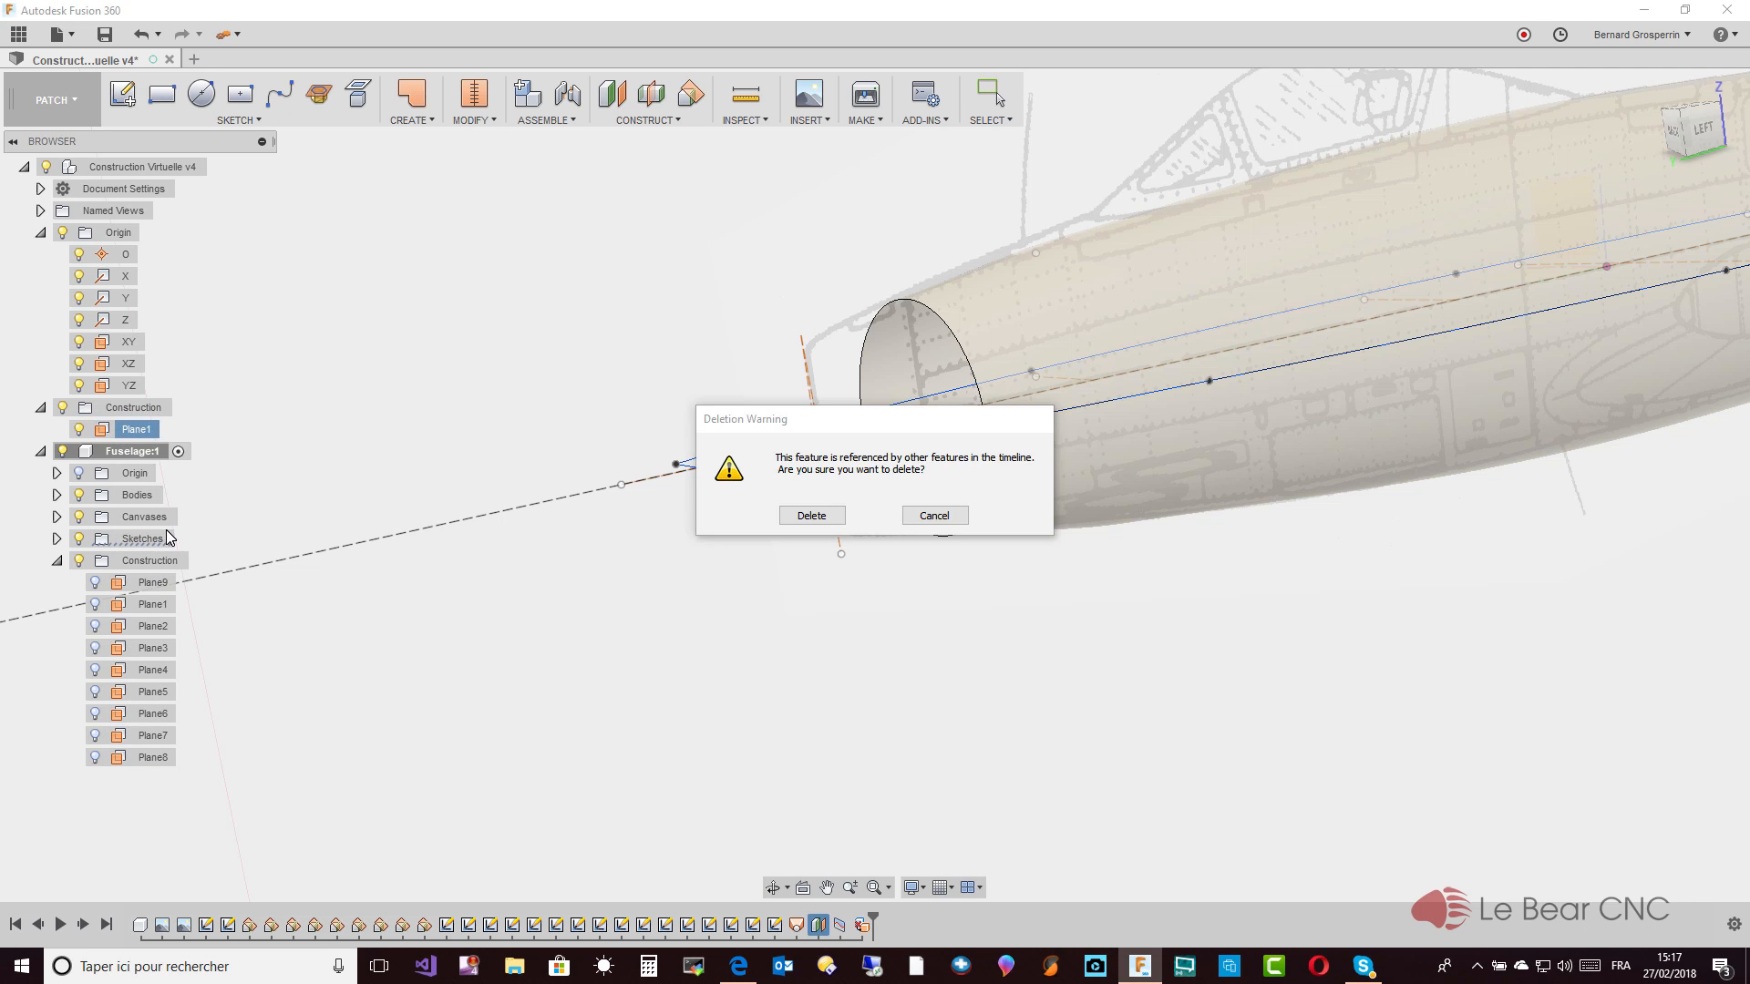
left_click(946, 519)
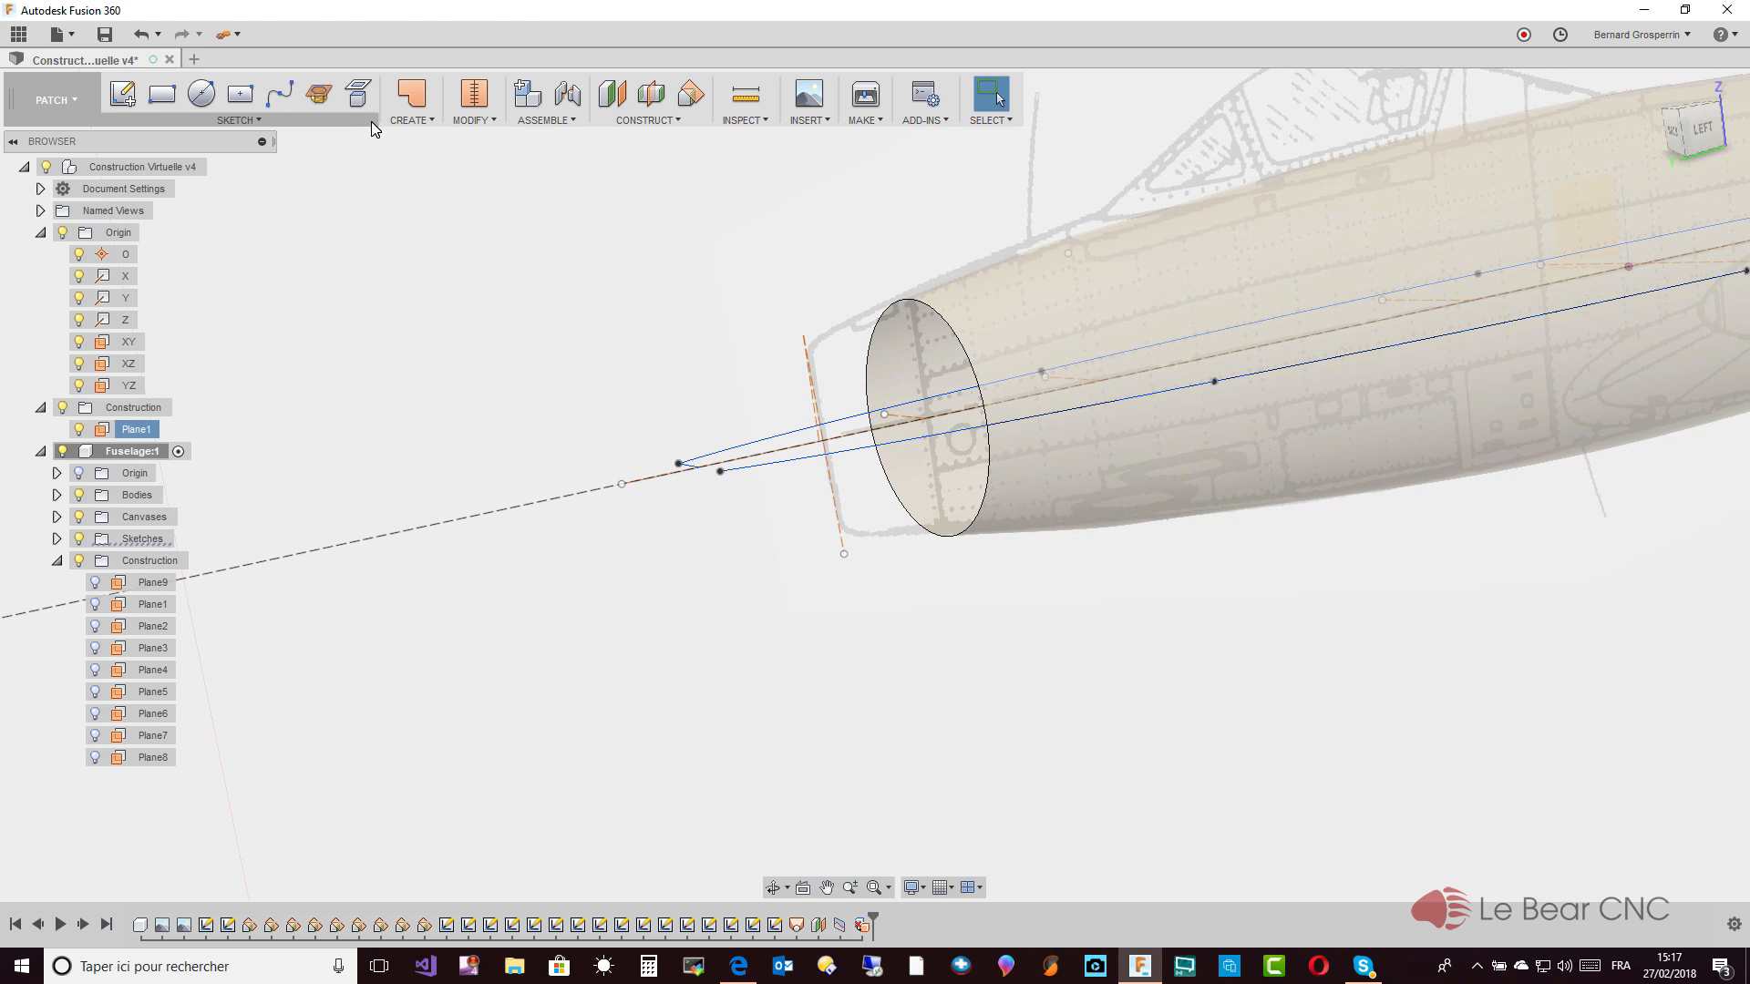
Create a plane at an angle of 0 deg through the dashed construction line at the fuselage's nose
left_click(688, 100)
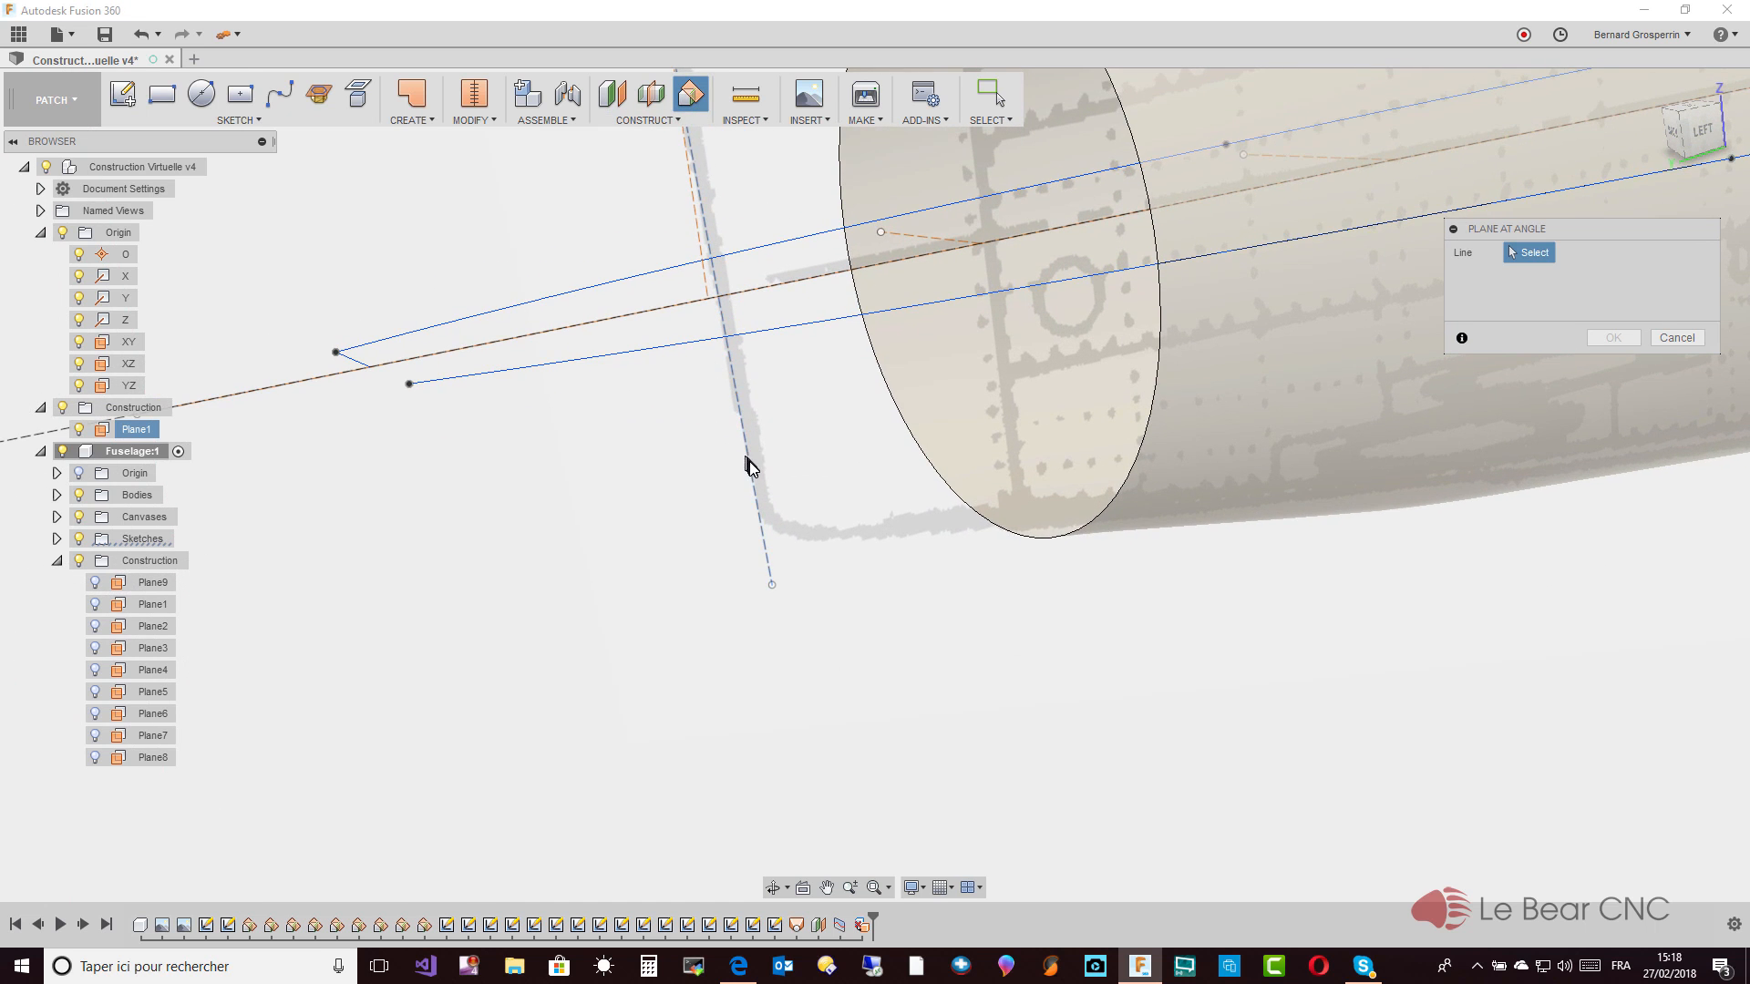
left_click(748, 465)
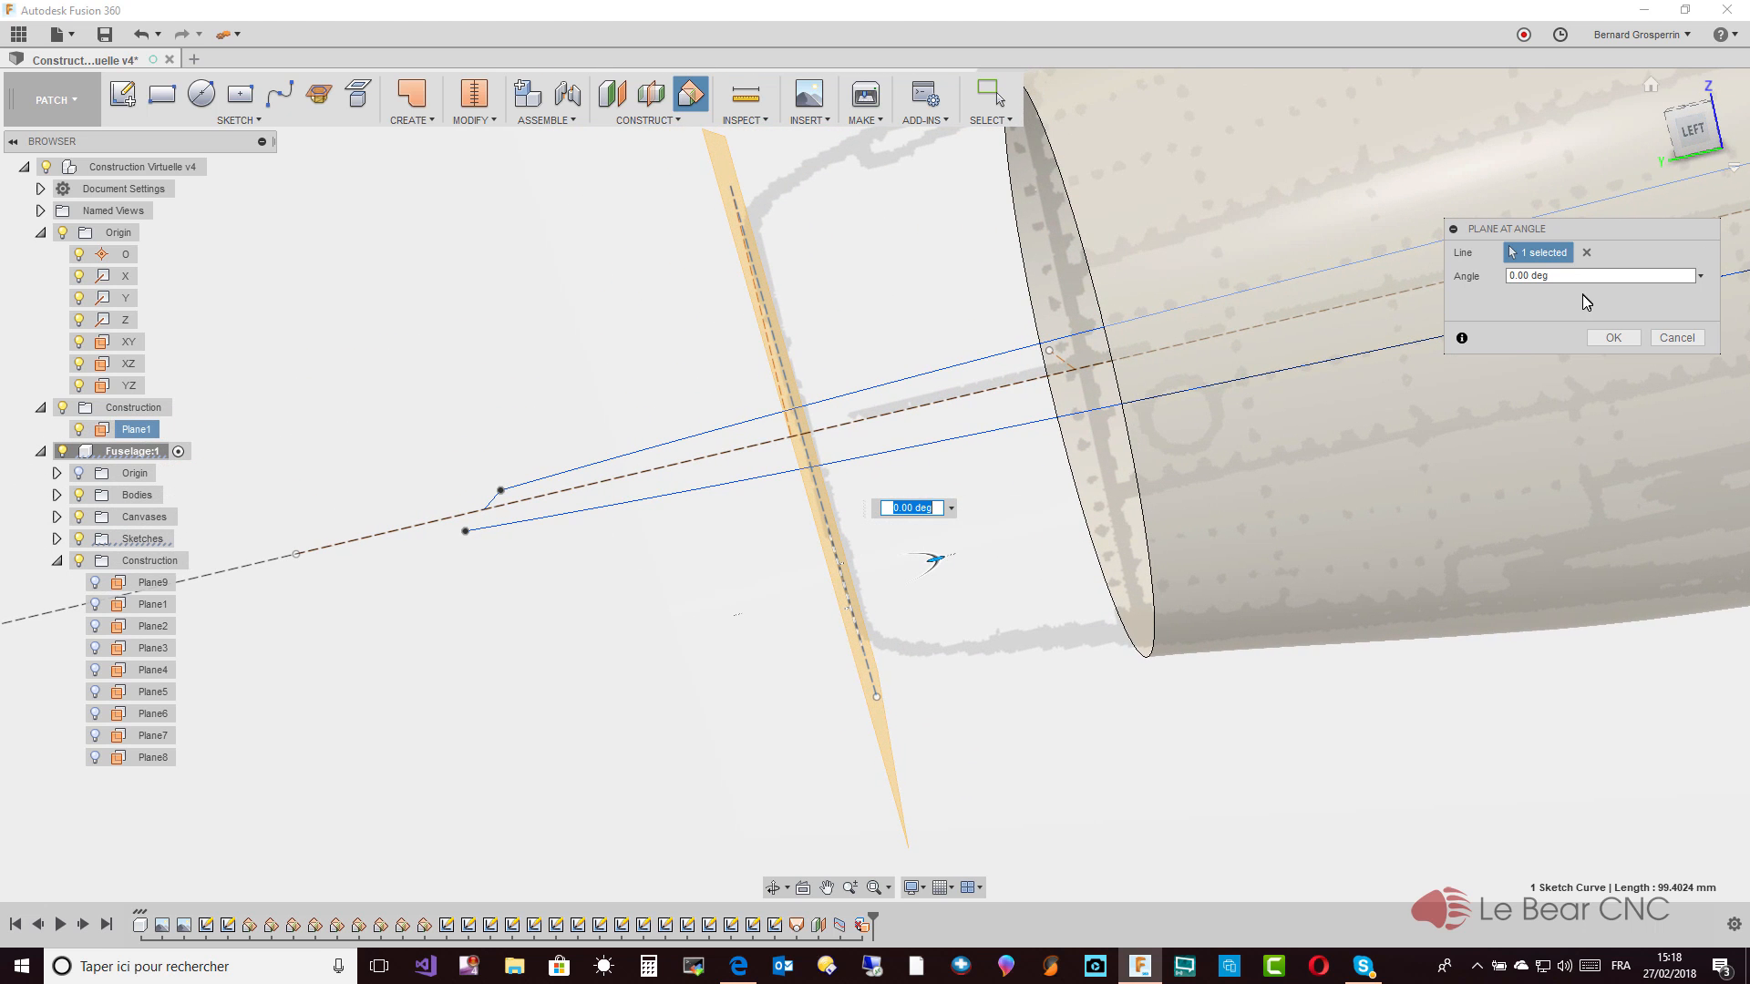
left_click(1609, 337)
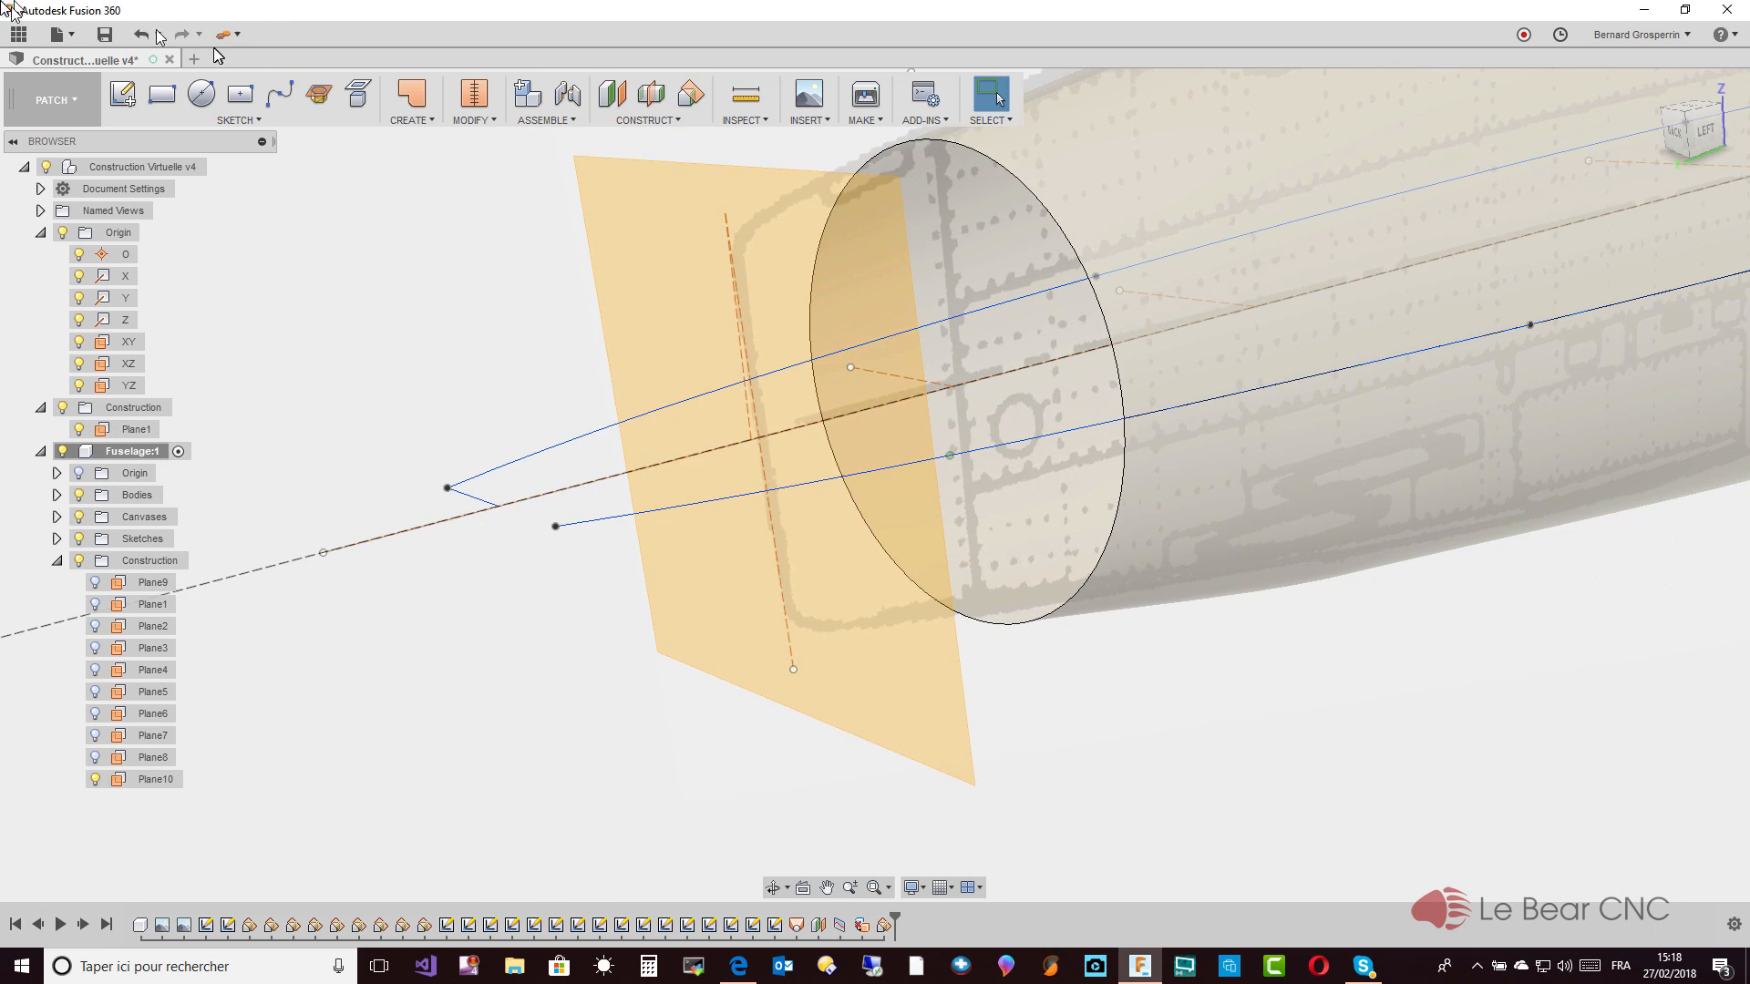
Start a sketch on the new nose plane and use Intersect to create points where both fuselage side curves and the centre axis cross it
left_click(117, 103)
left_click(817, 571)
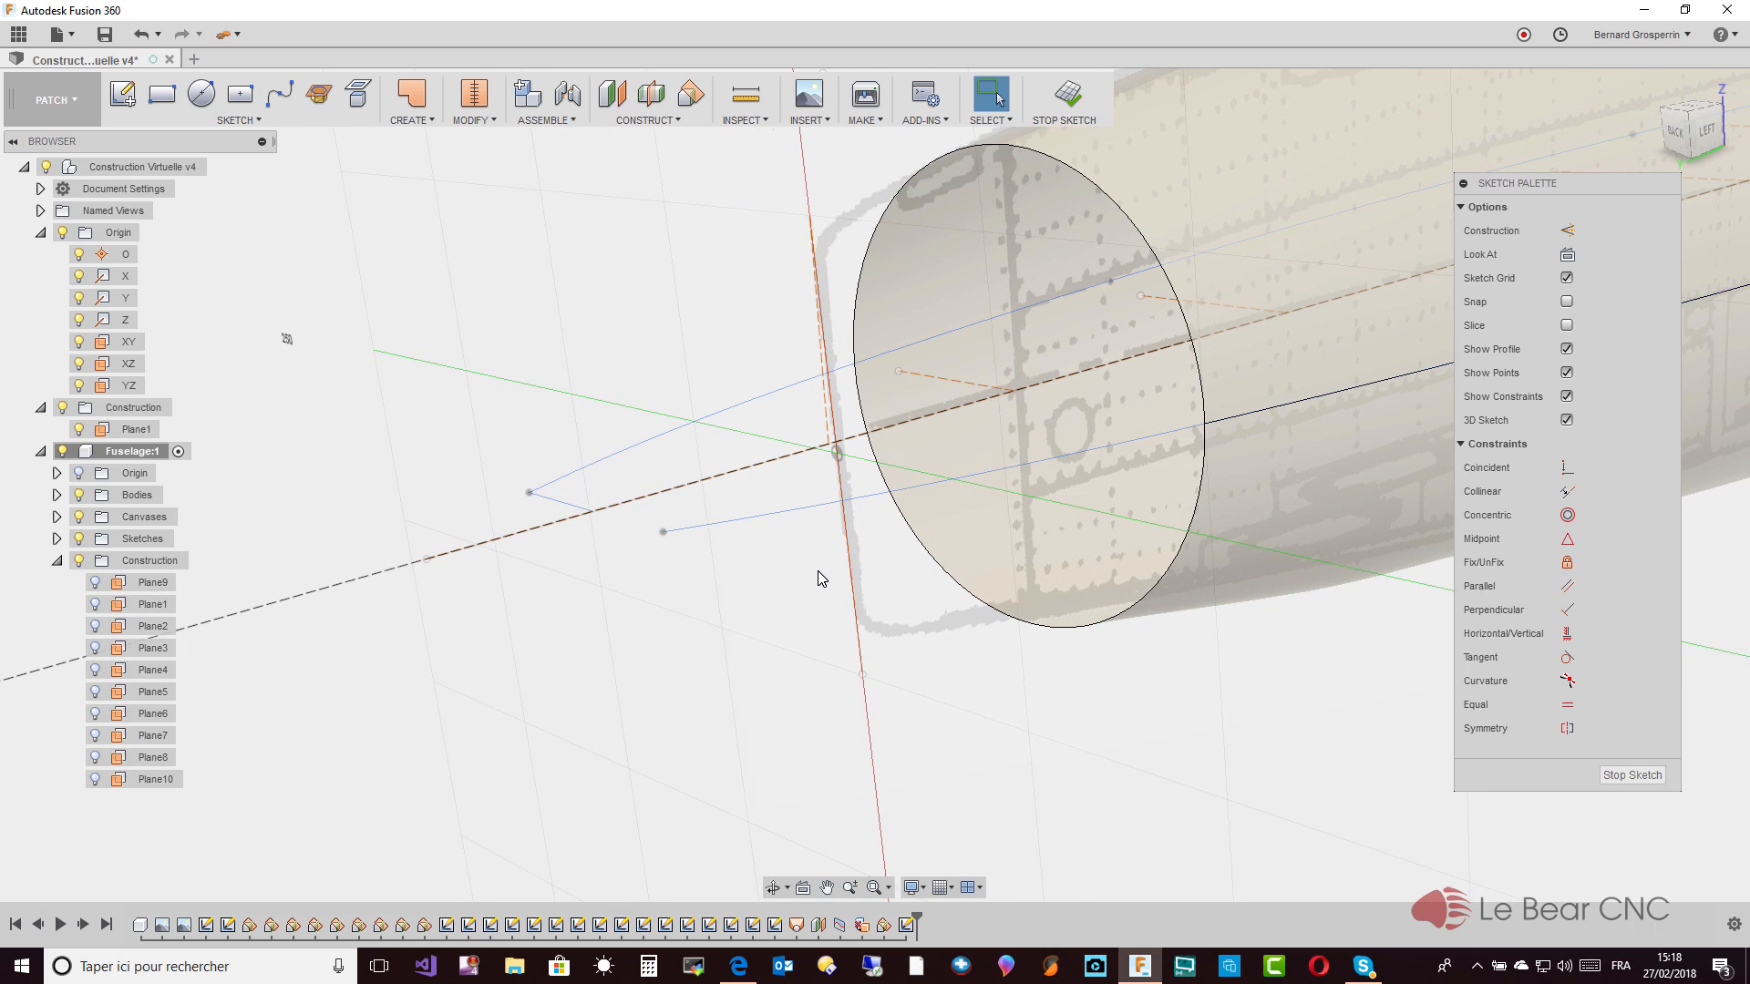
left_click(246, 122)
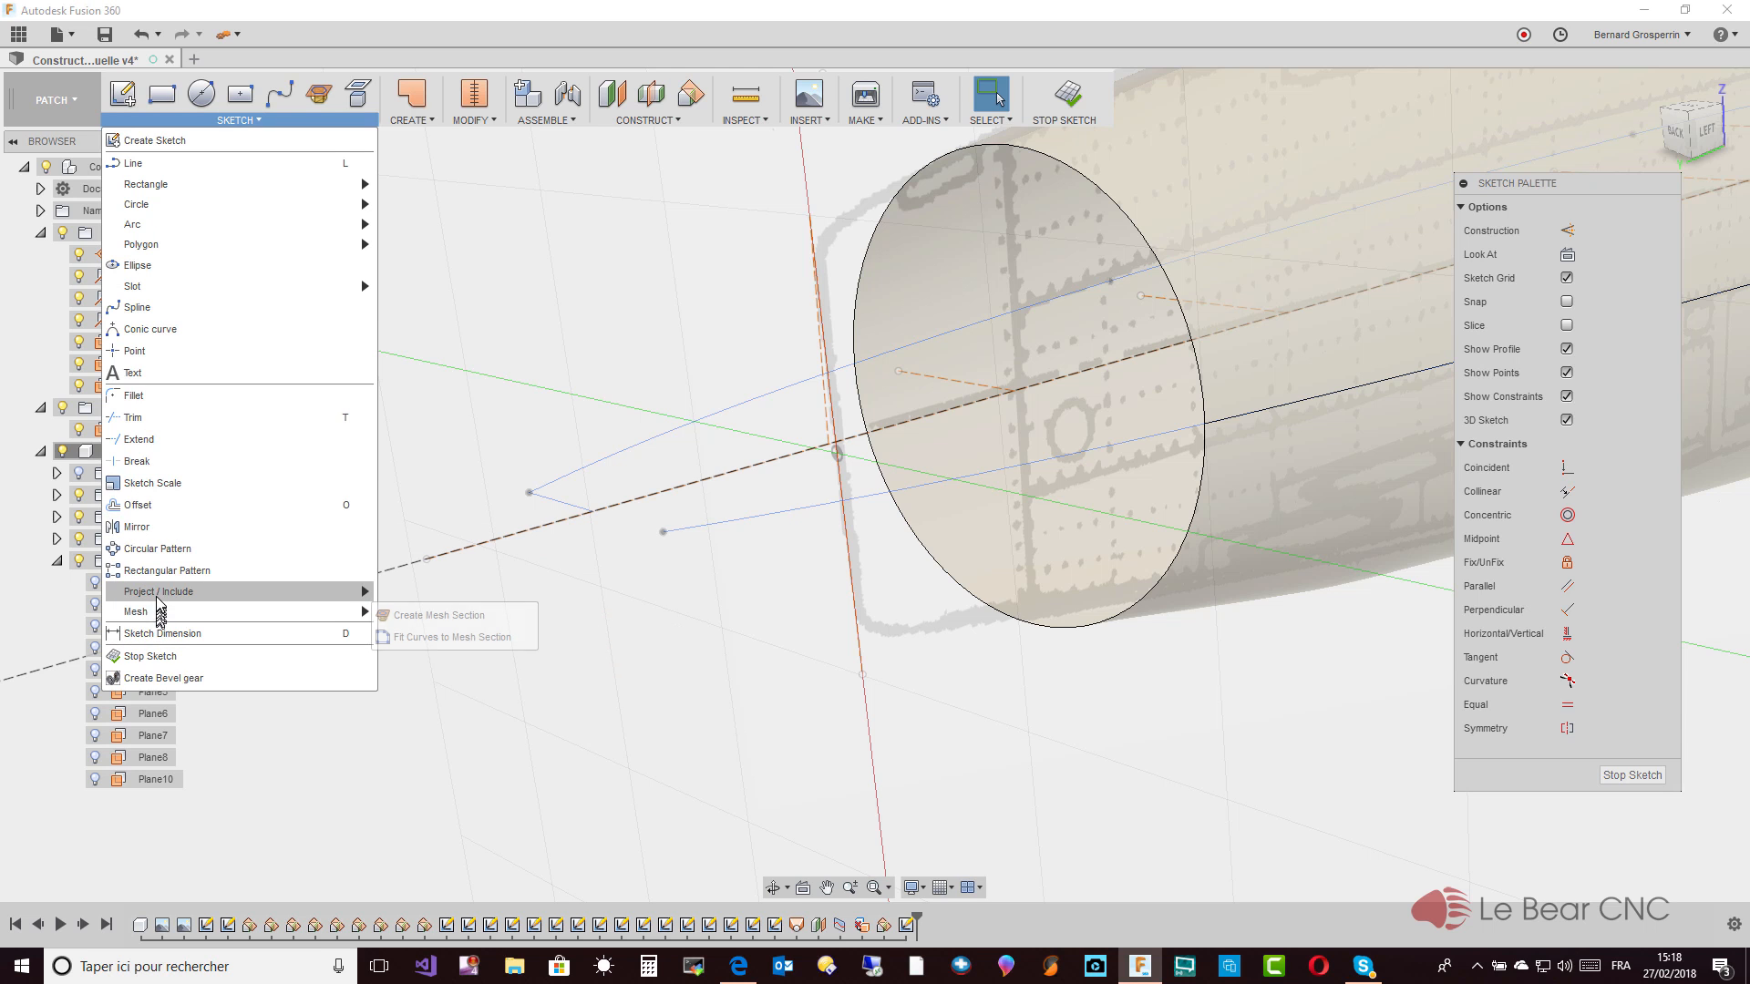
mouse_move(159, 594)
left_click(412, 618)
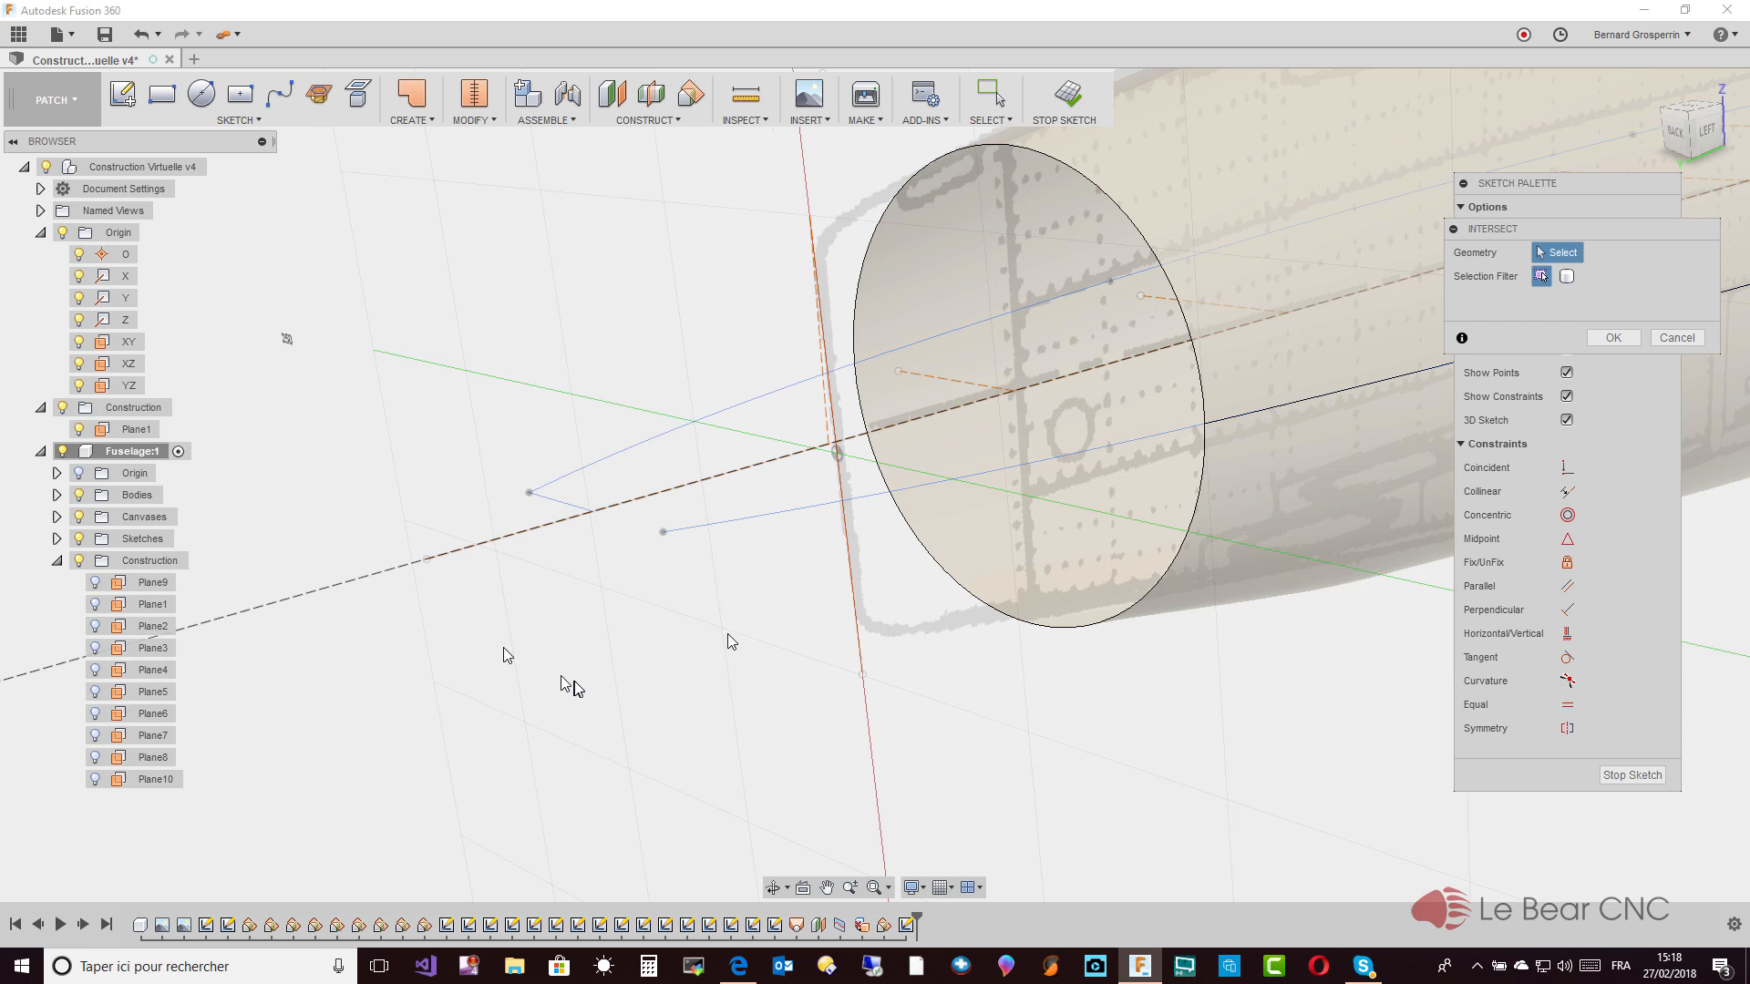
left_click(802, 511)
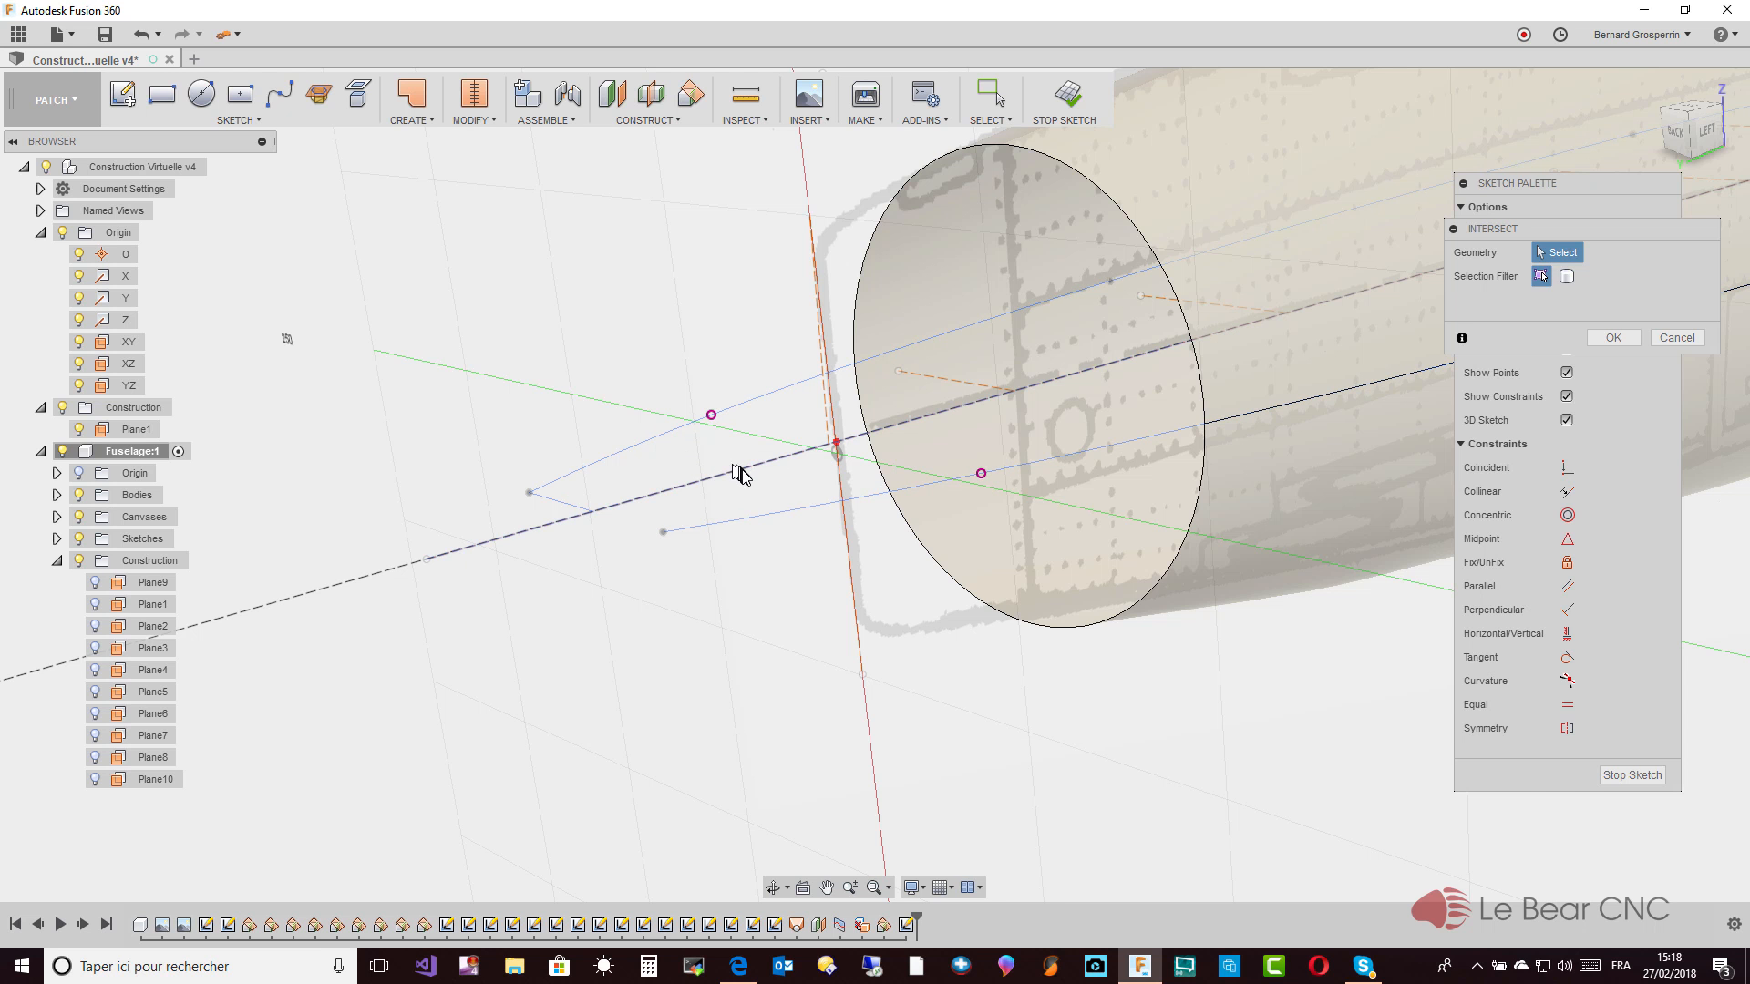
scroll(741, 473, "up", 5)
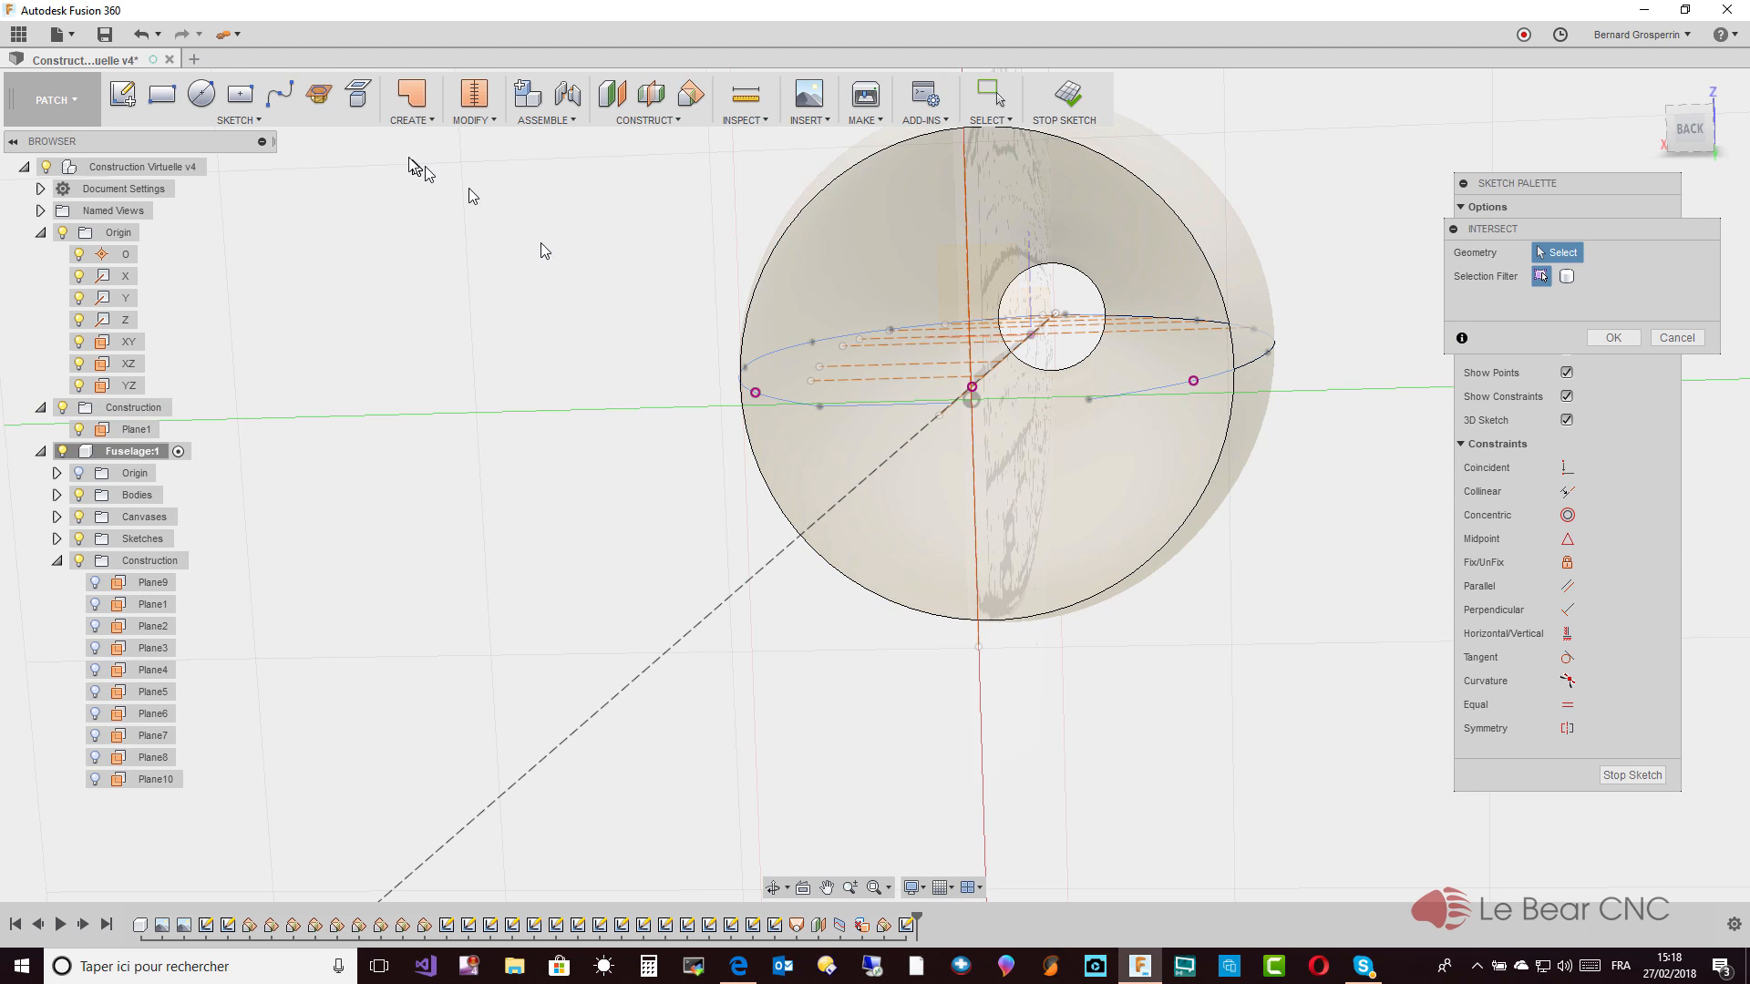
Draw a circle centred on the axis intersection point and passing through a side curve's intersection point, and finish the sketch
left_click(202, 94)
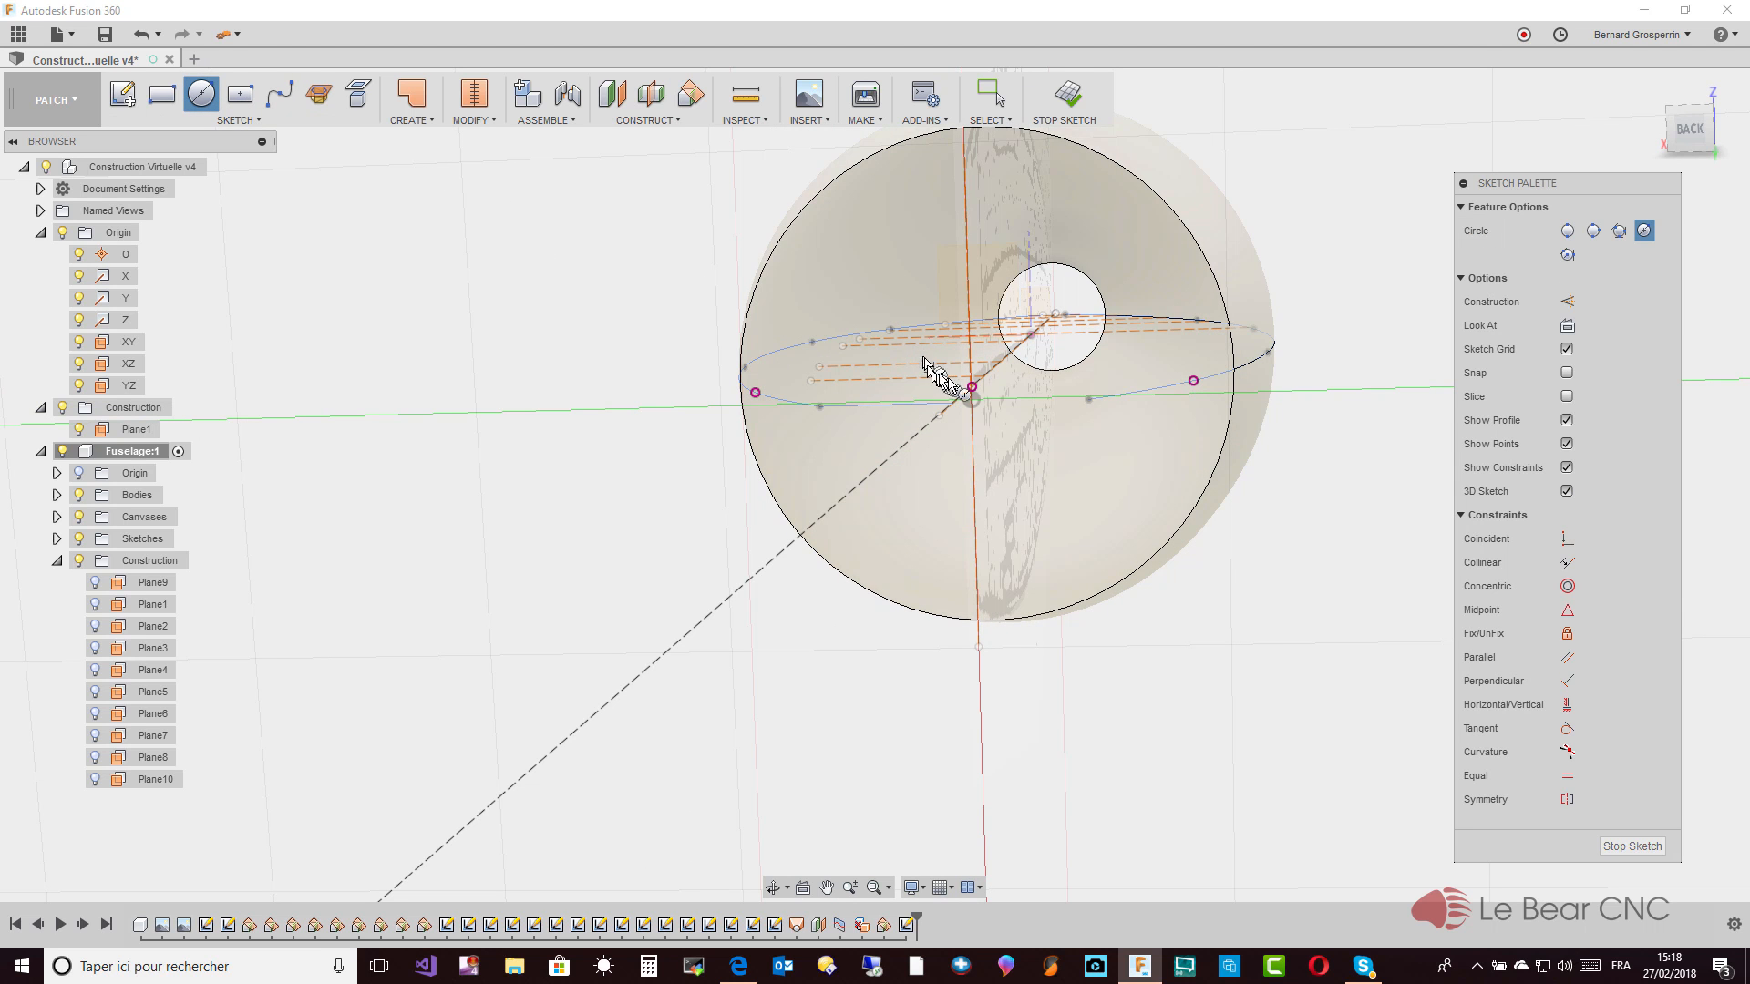
left_click(973, 389)
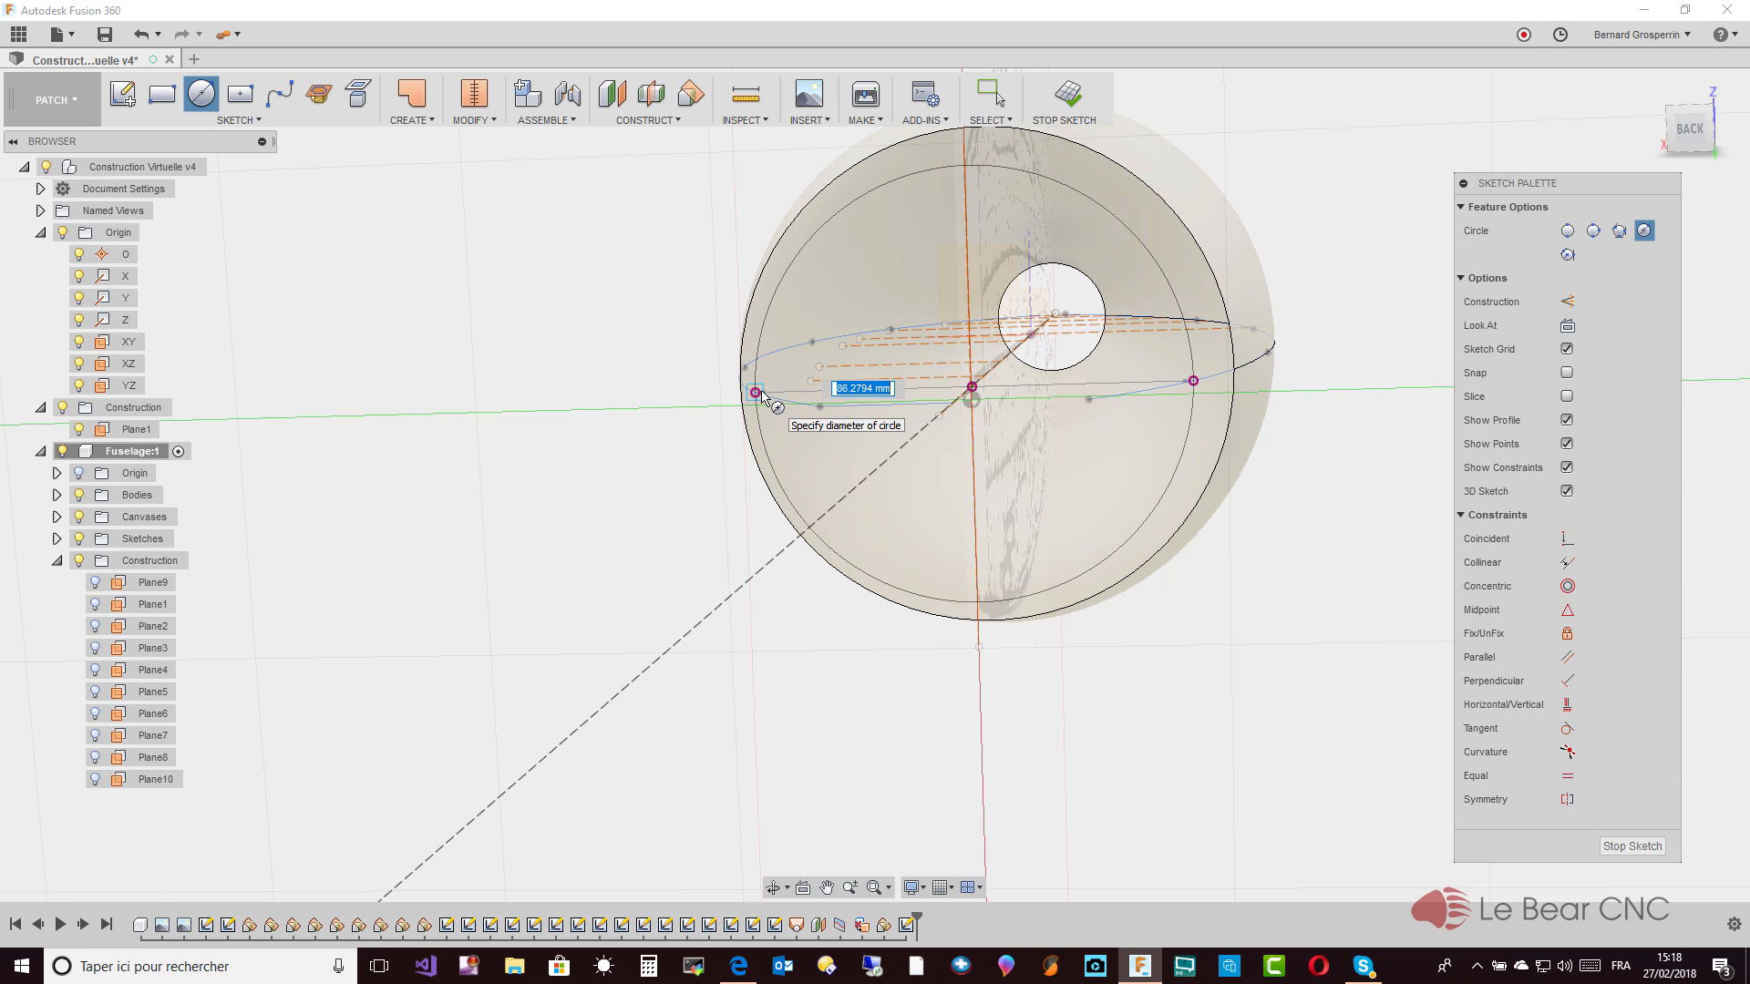
left_click(756, 393)
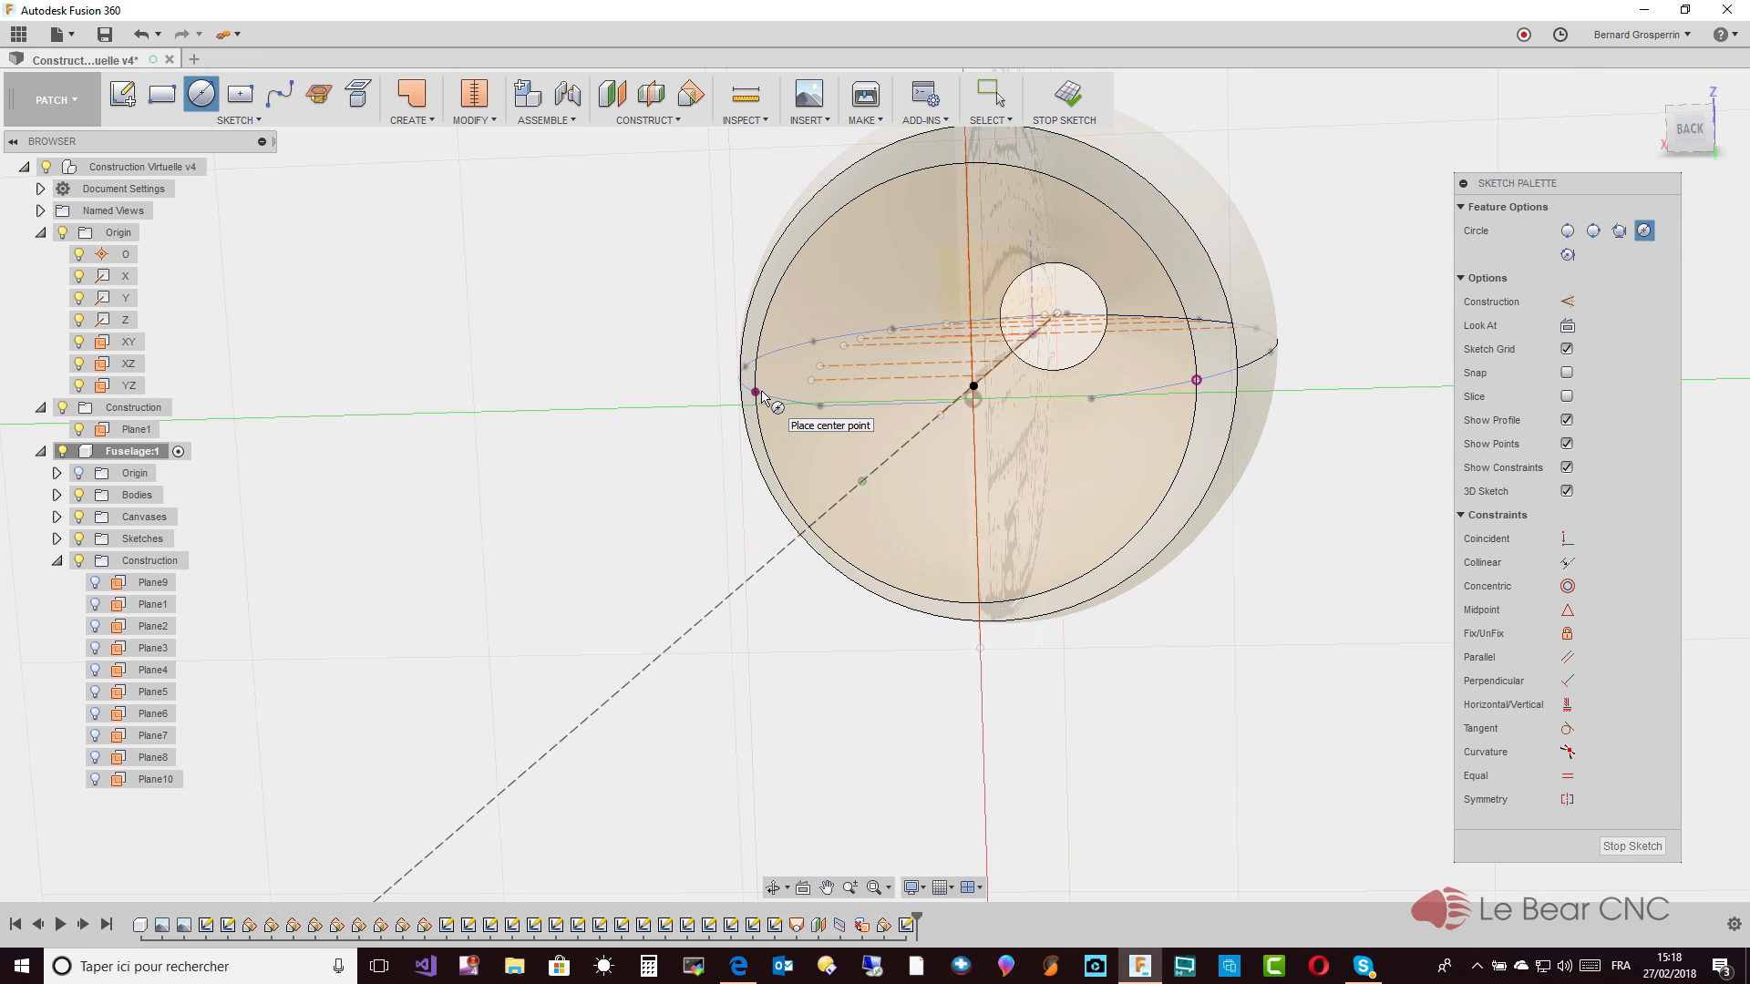
left_click(1626, 853)
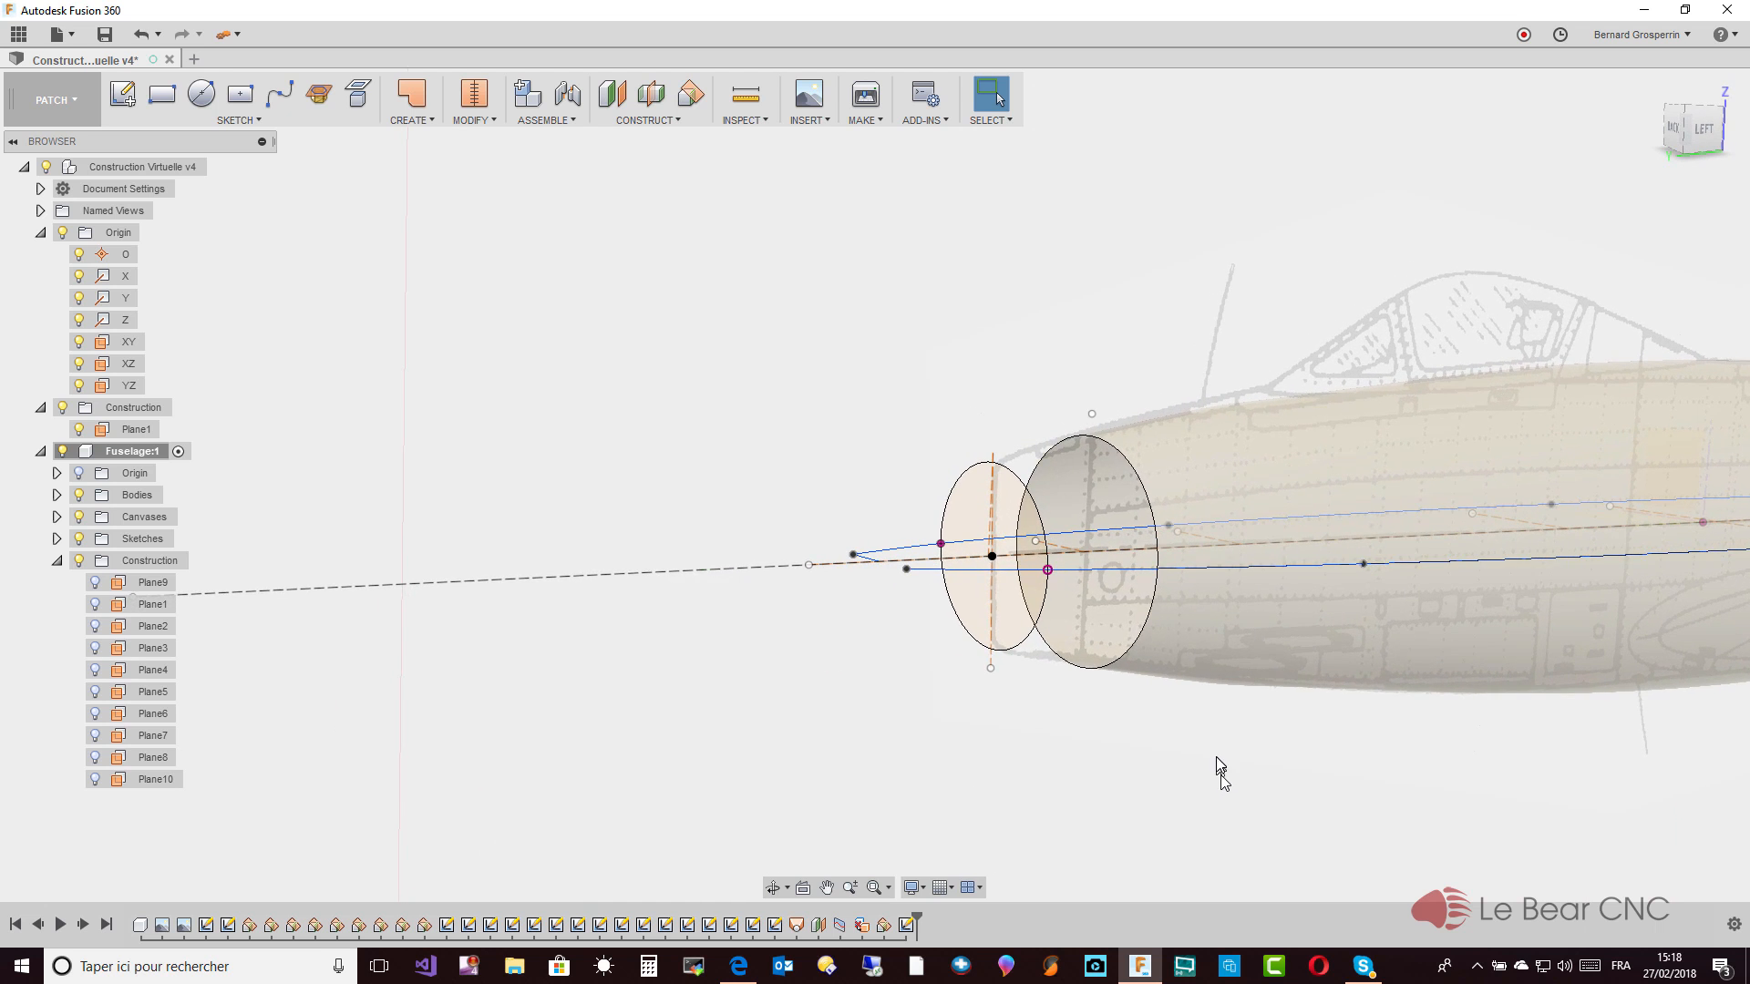
Start a surface loft using the fuselage's open front edge and the new nose circle as profiles
left_click(422, 118)
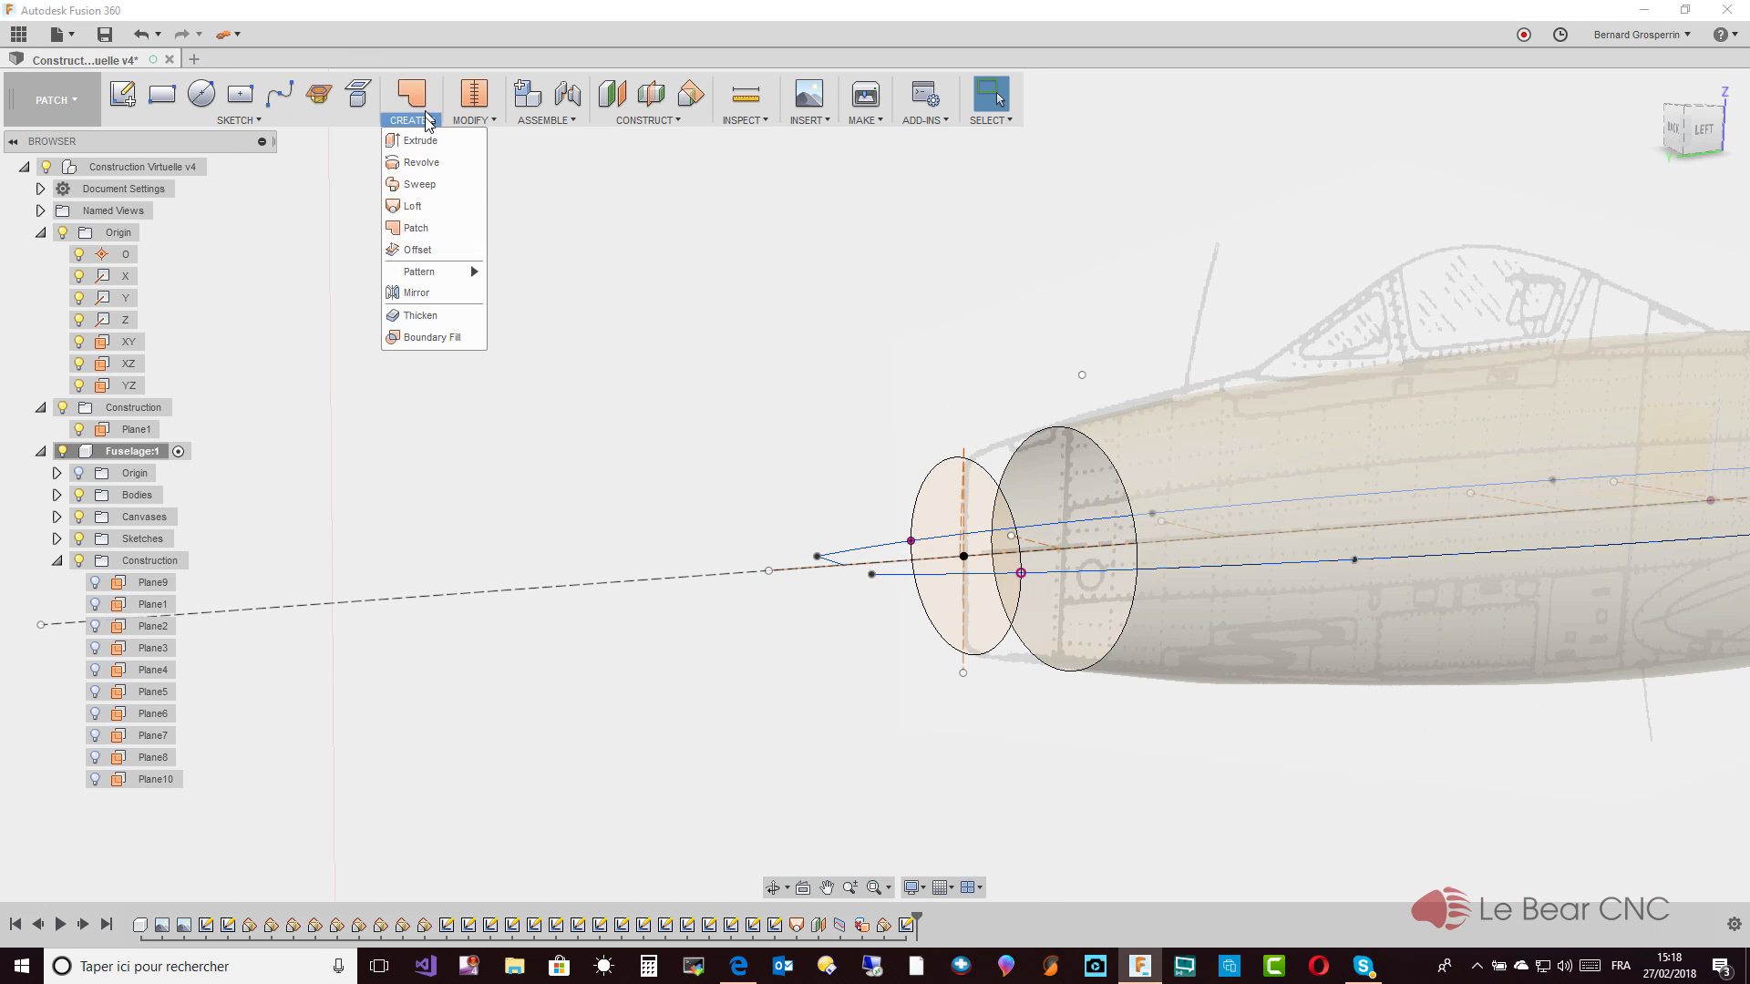
left_click(422, 215)
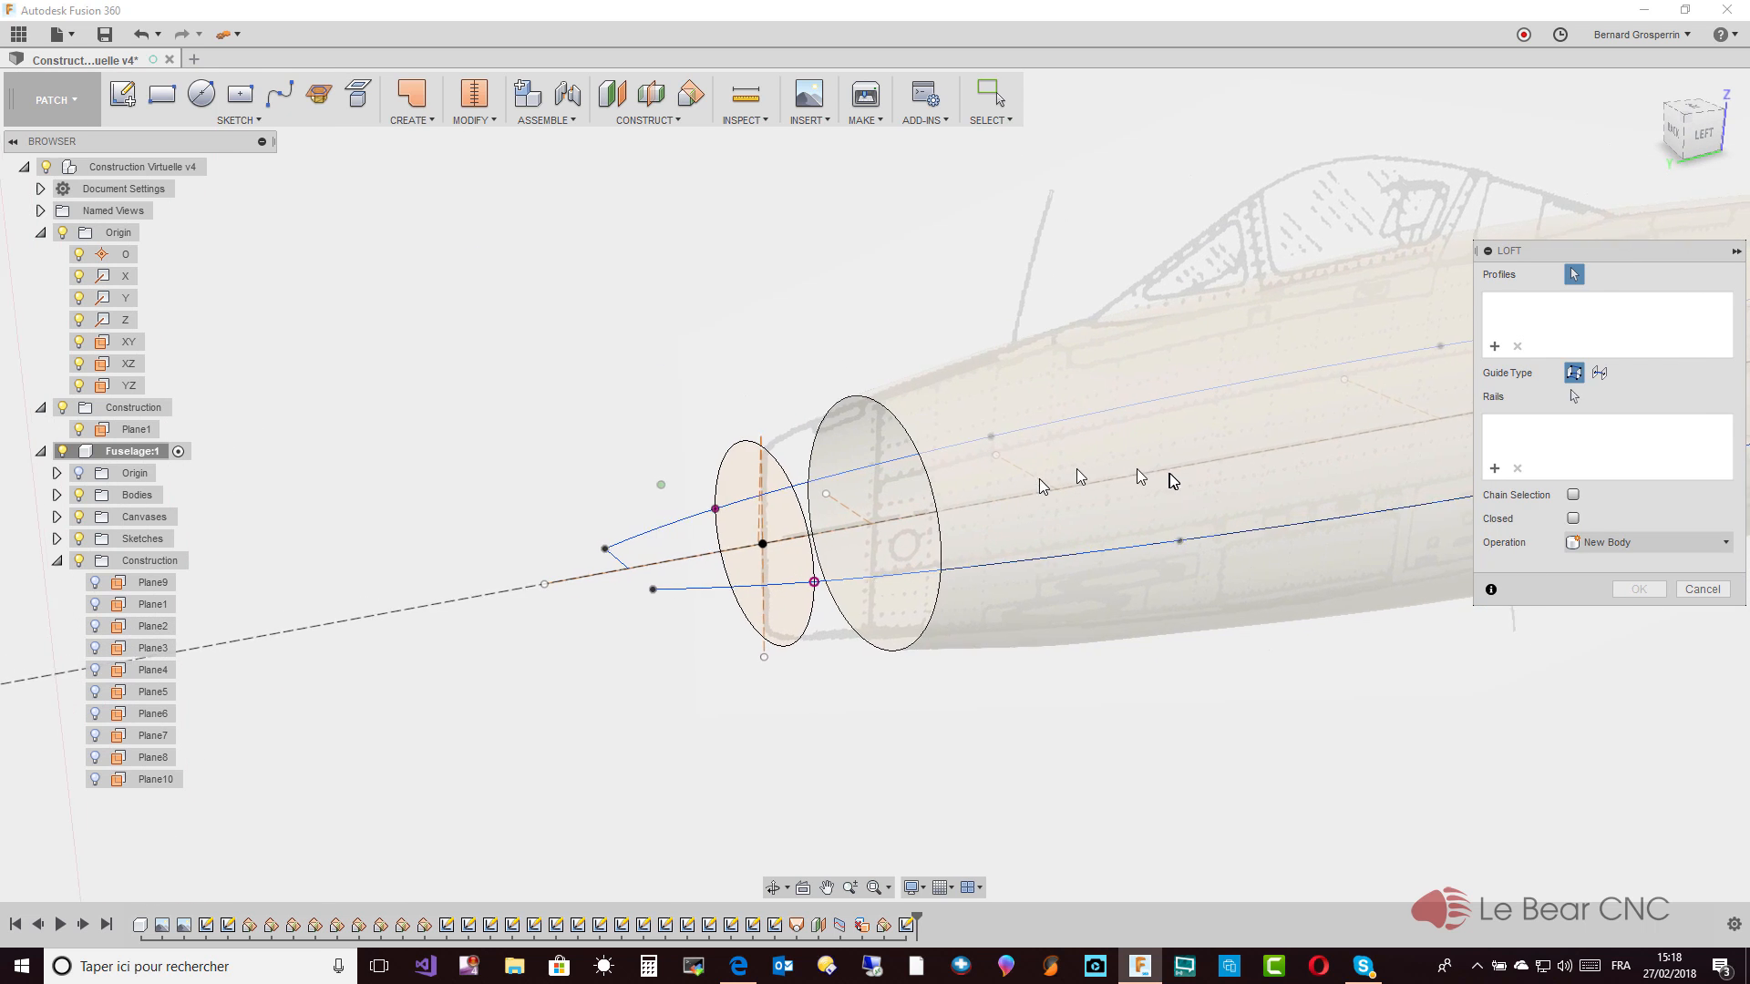
left_click(923, 506)
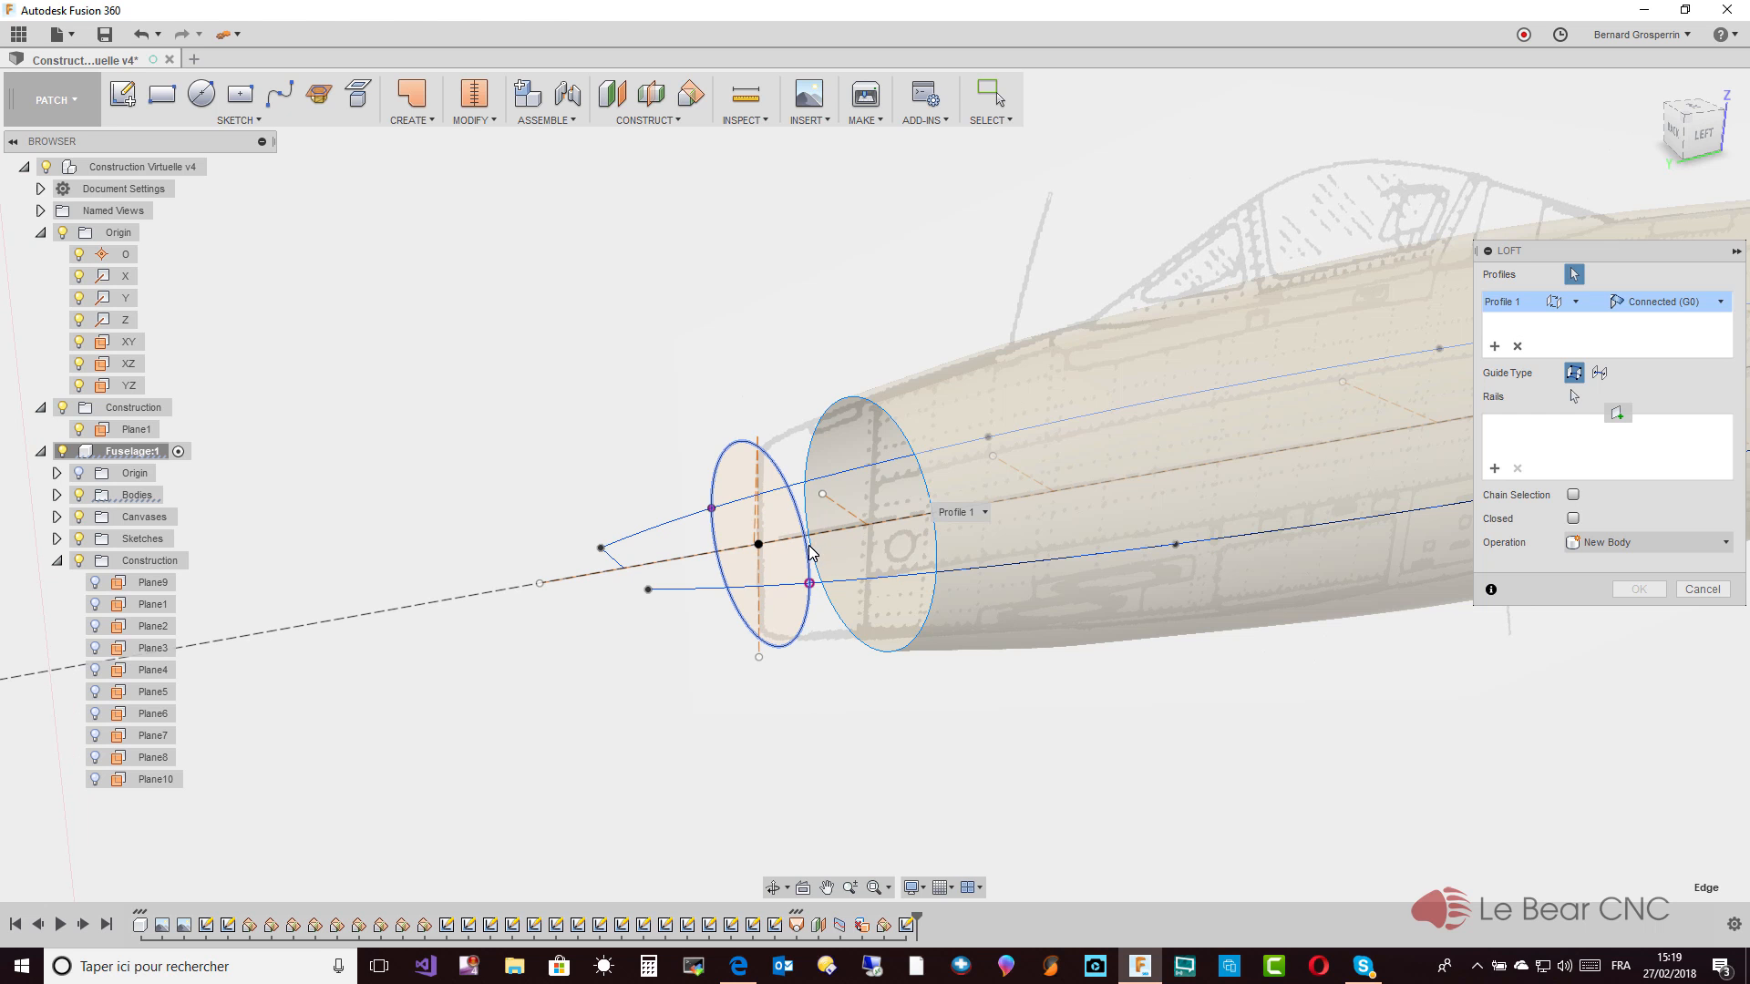
left_click(810, 553)
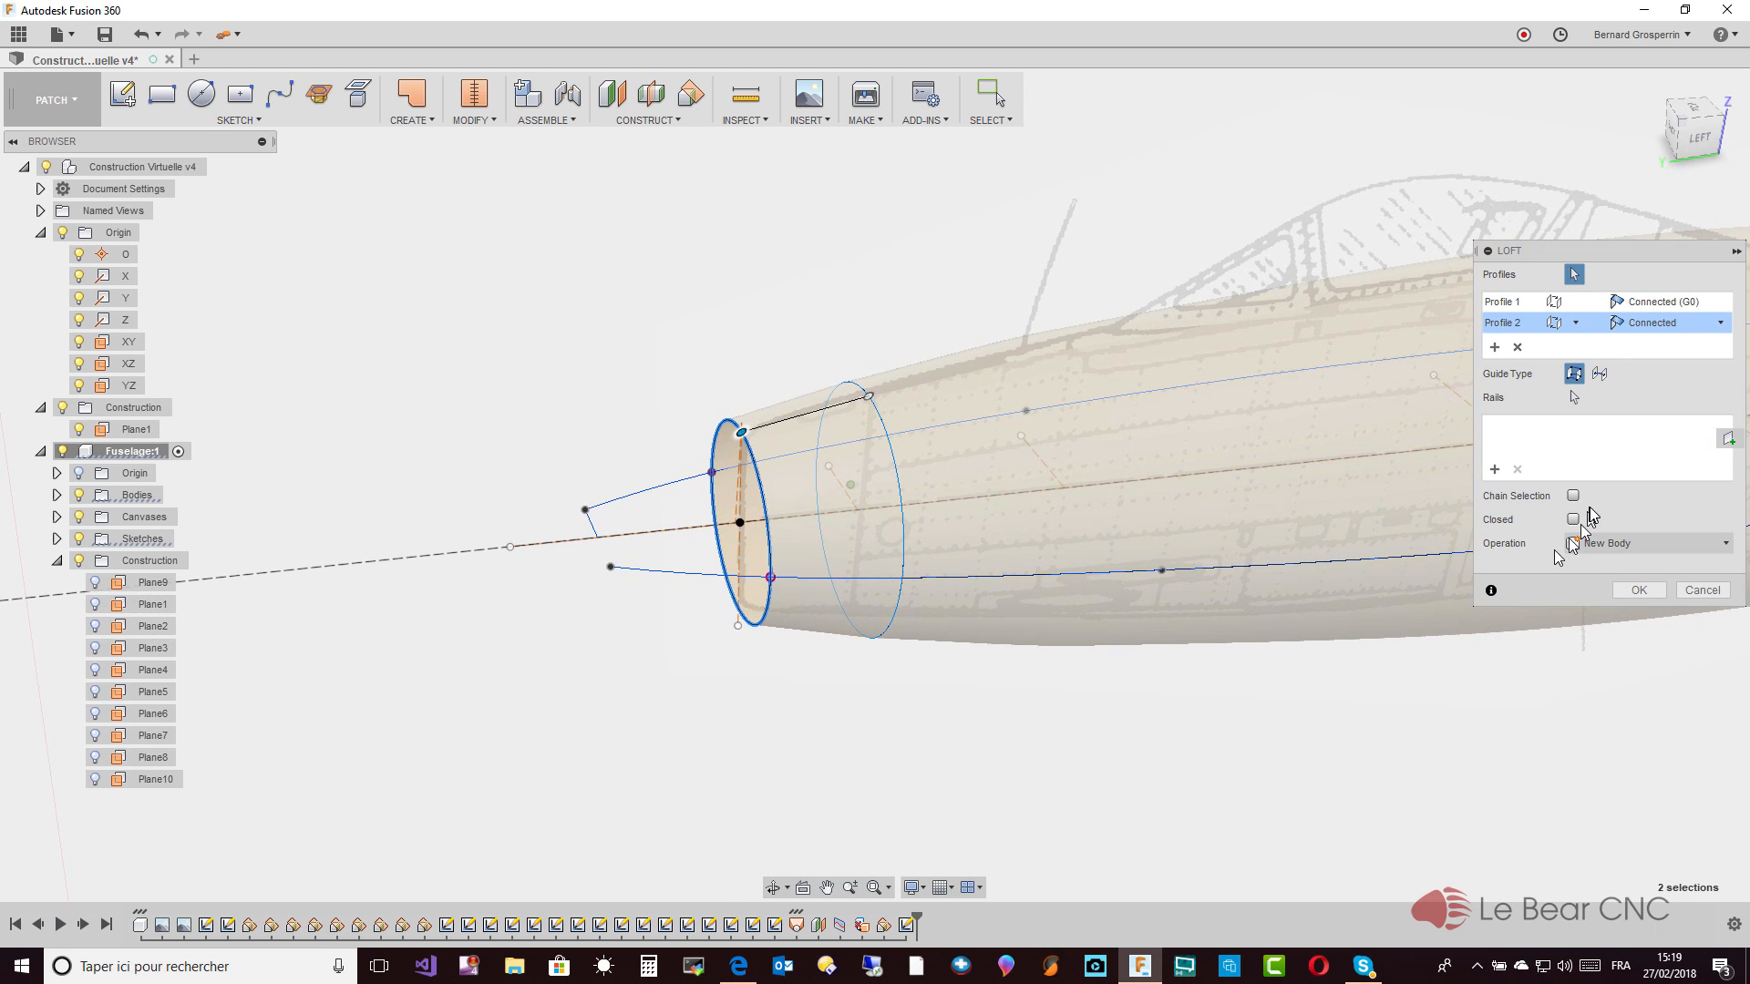
Add the two fuselage side curves as loft rails and complete the nose loft as a new body
left_click(1575, 398)
scroll(787, 605, "up", 3)
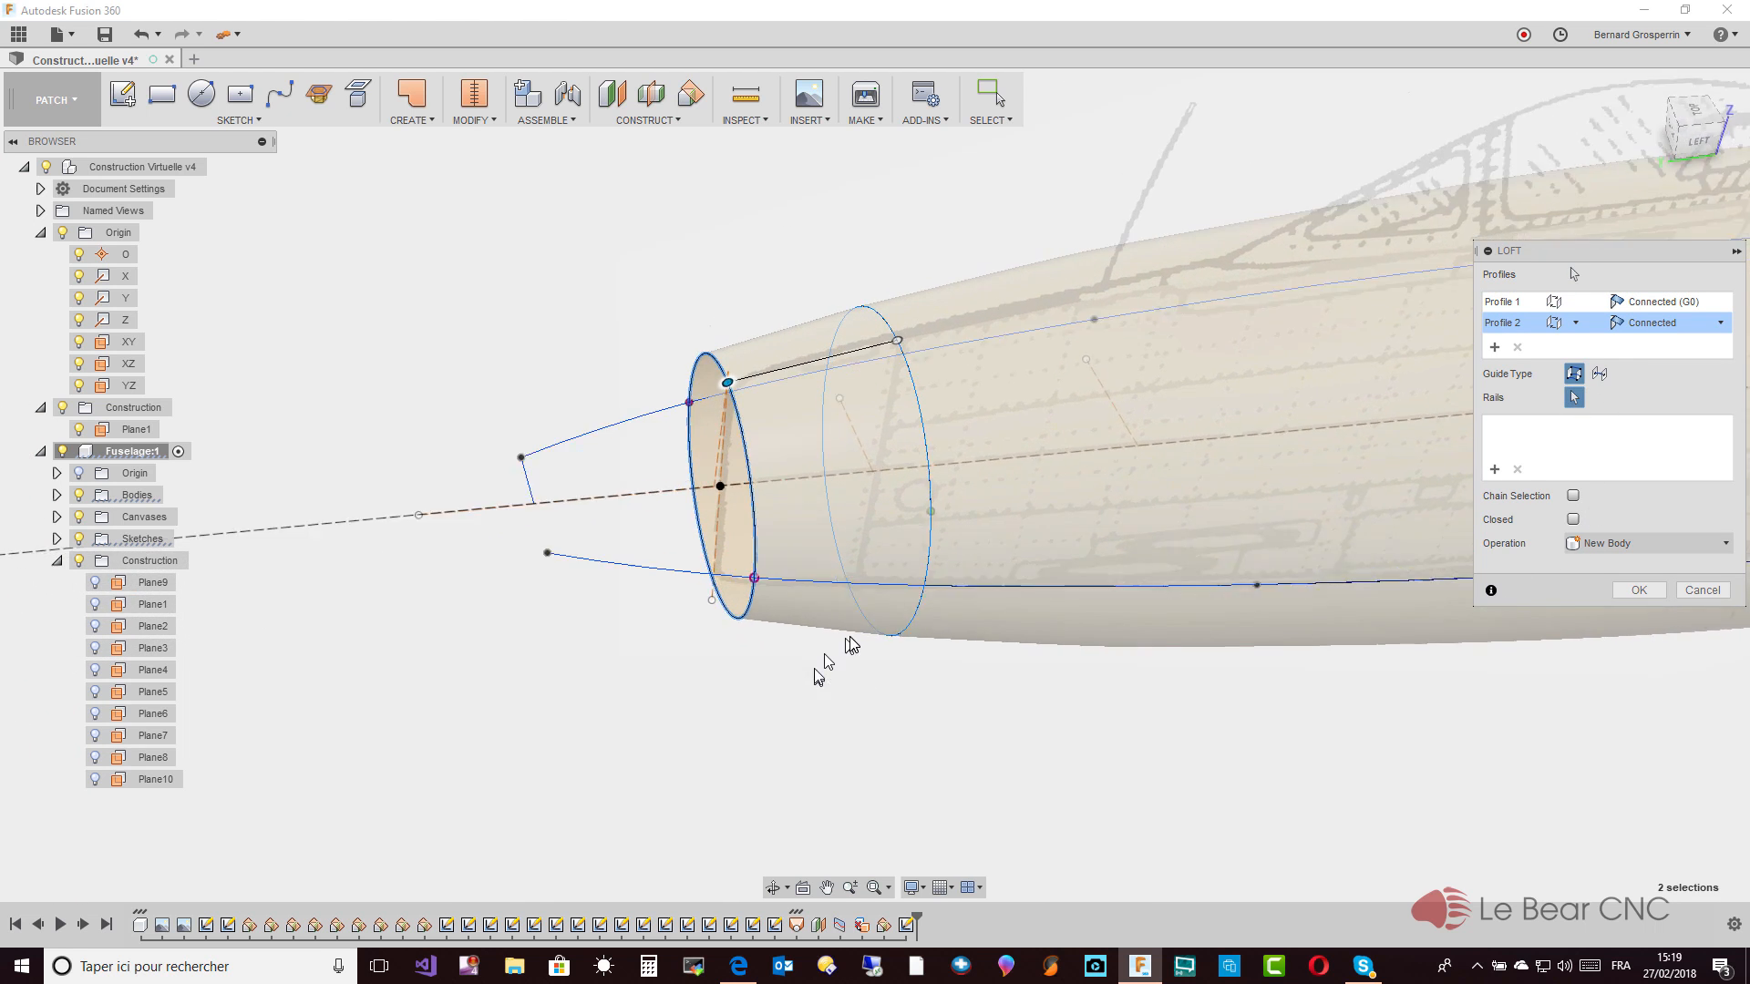
left_click(833, 611)
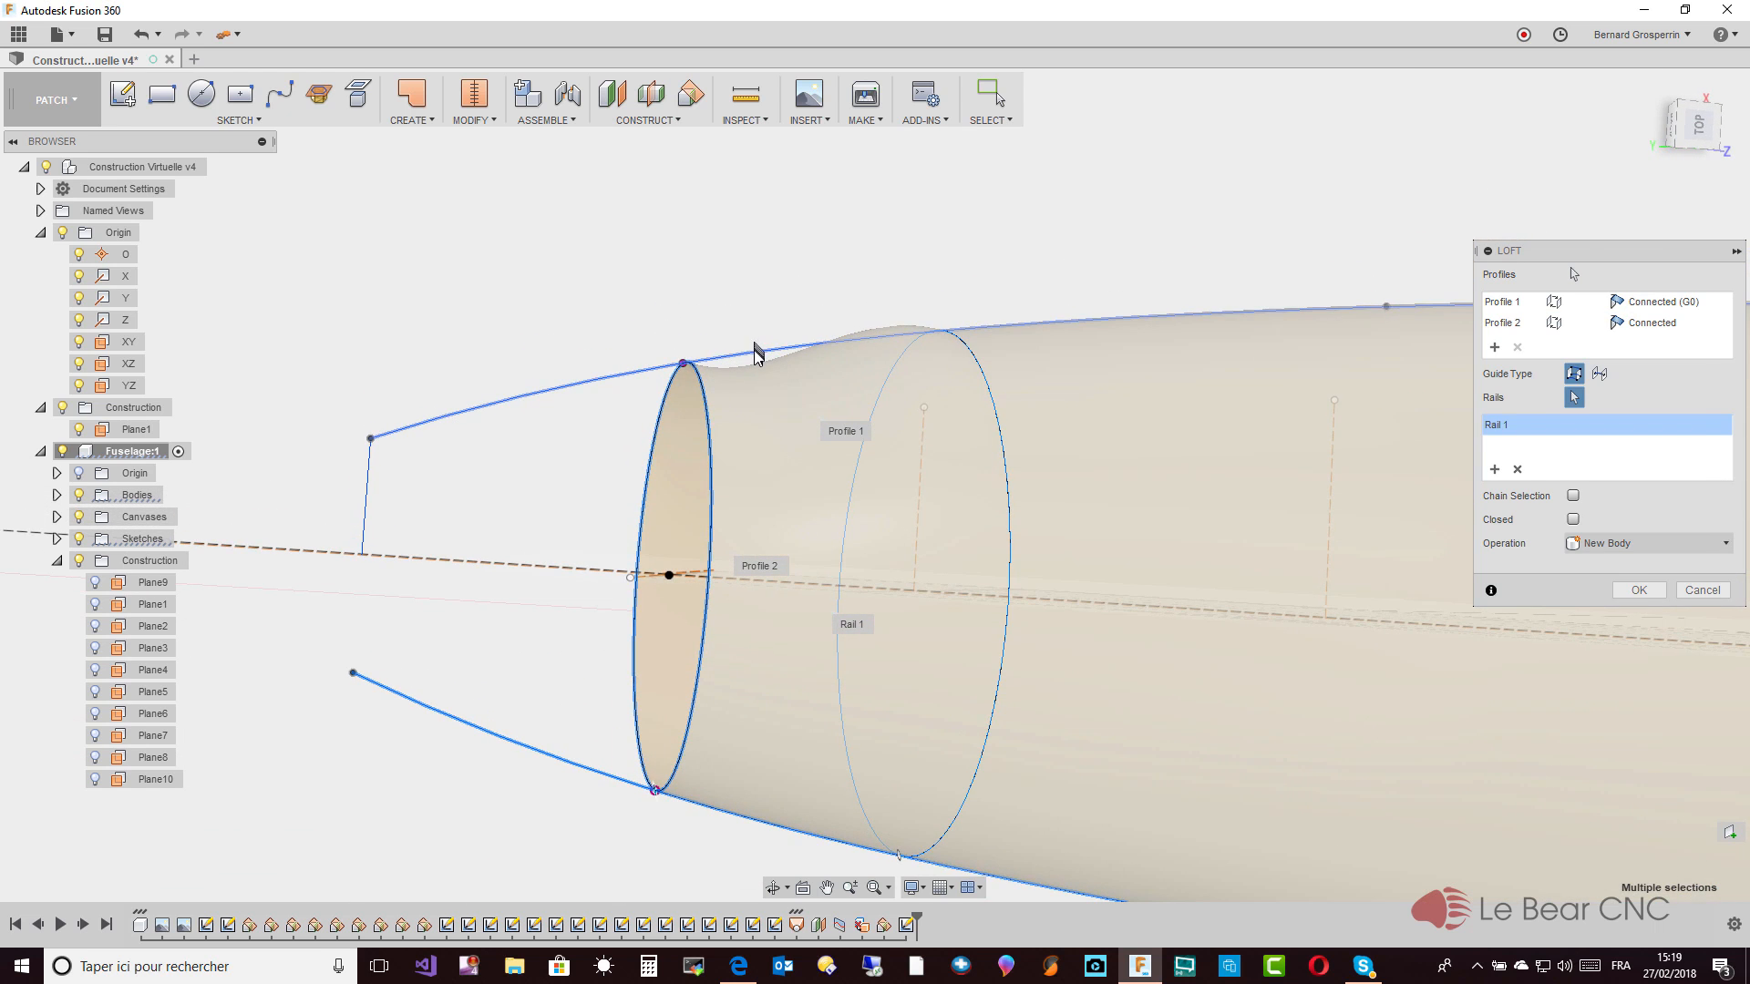
left_click(754, 357)
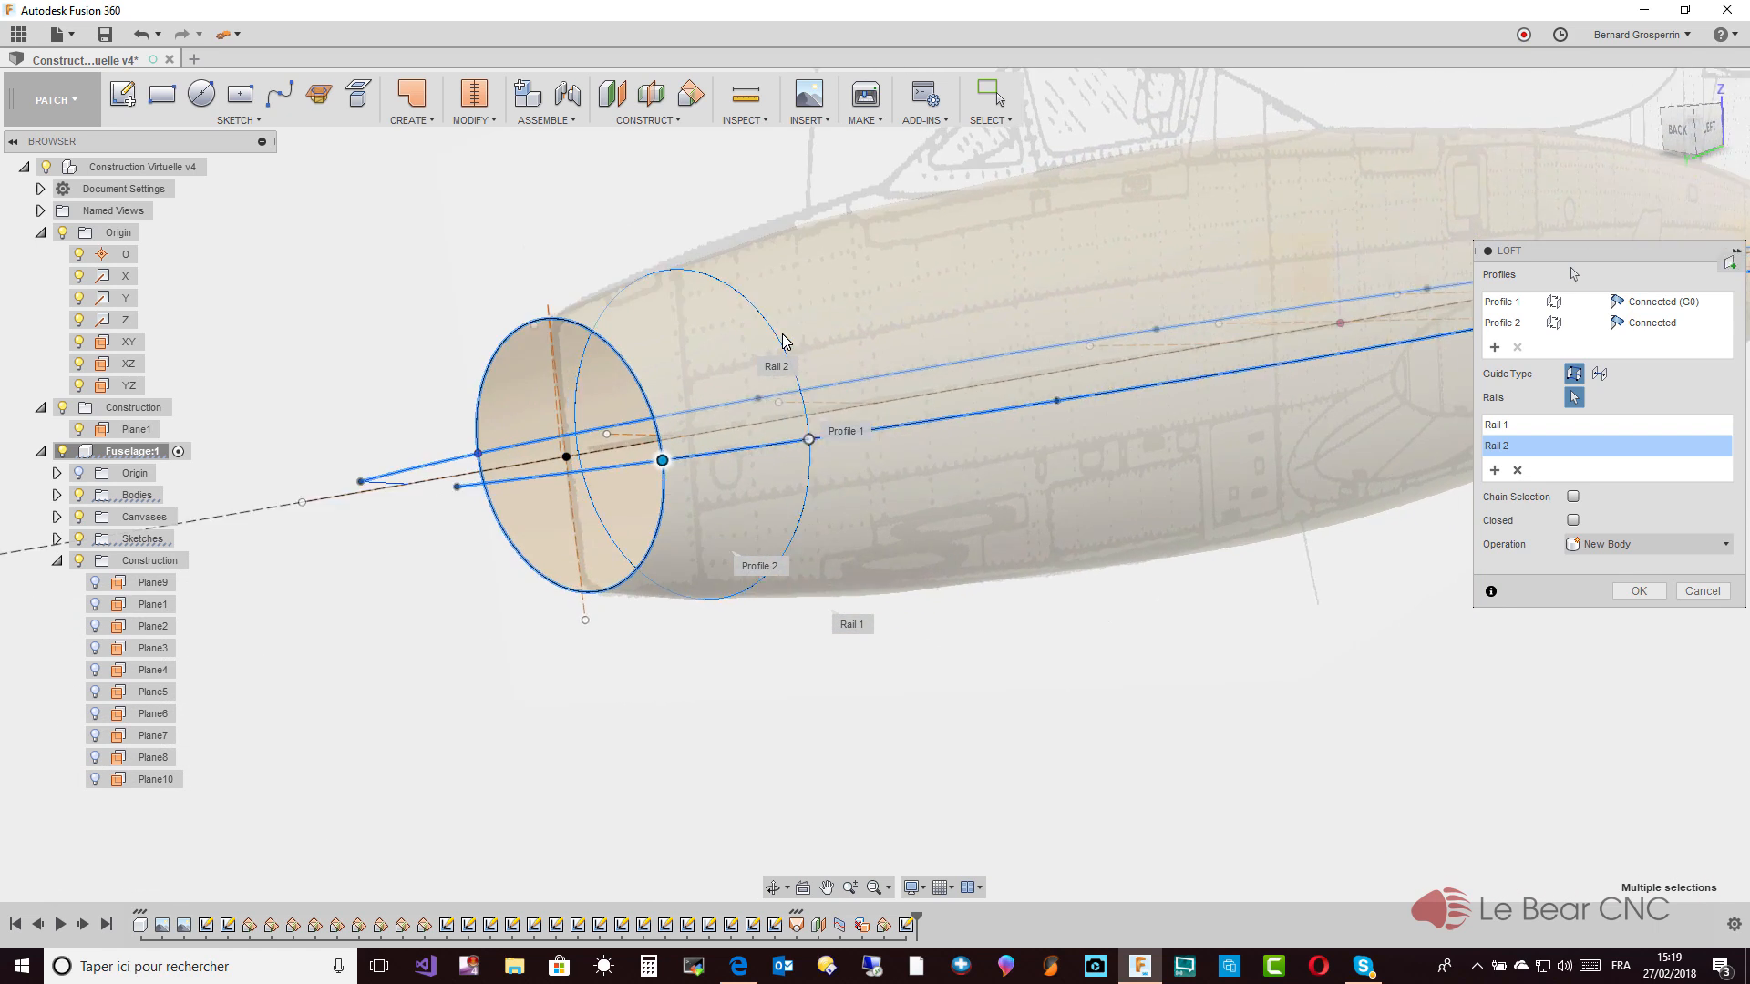
left_click(1639, 591)
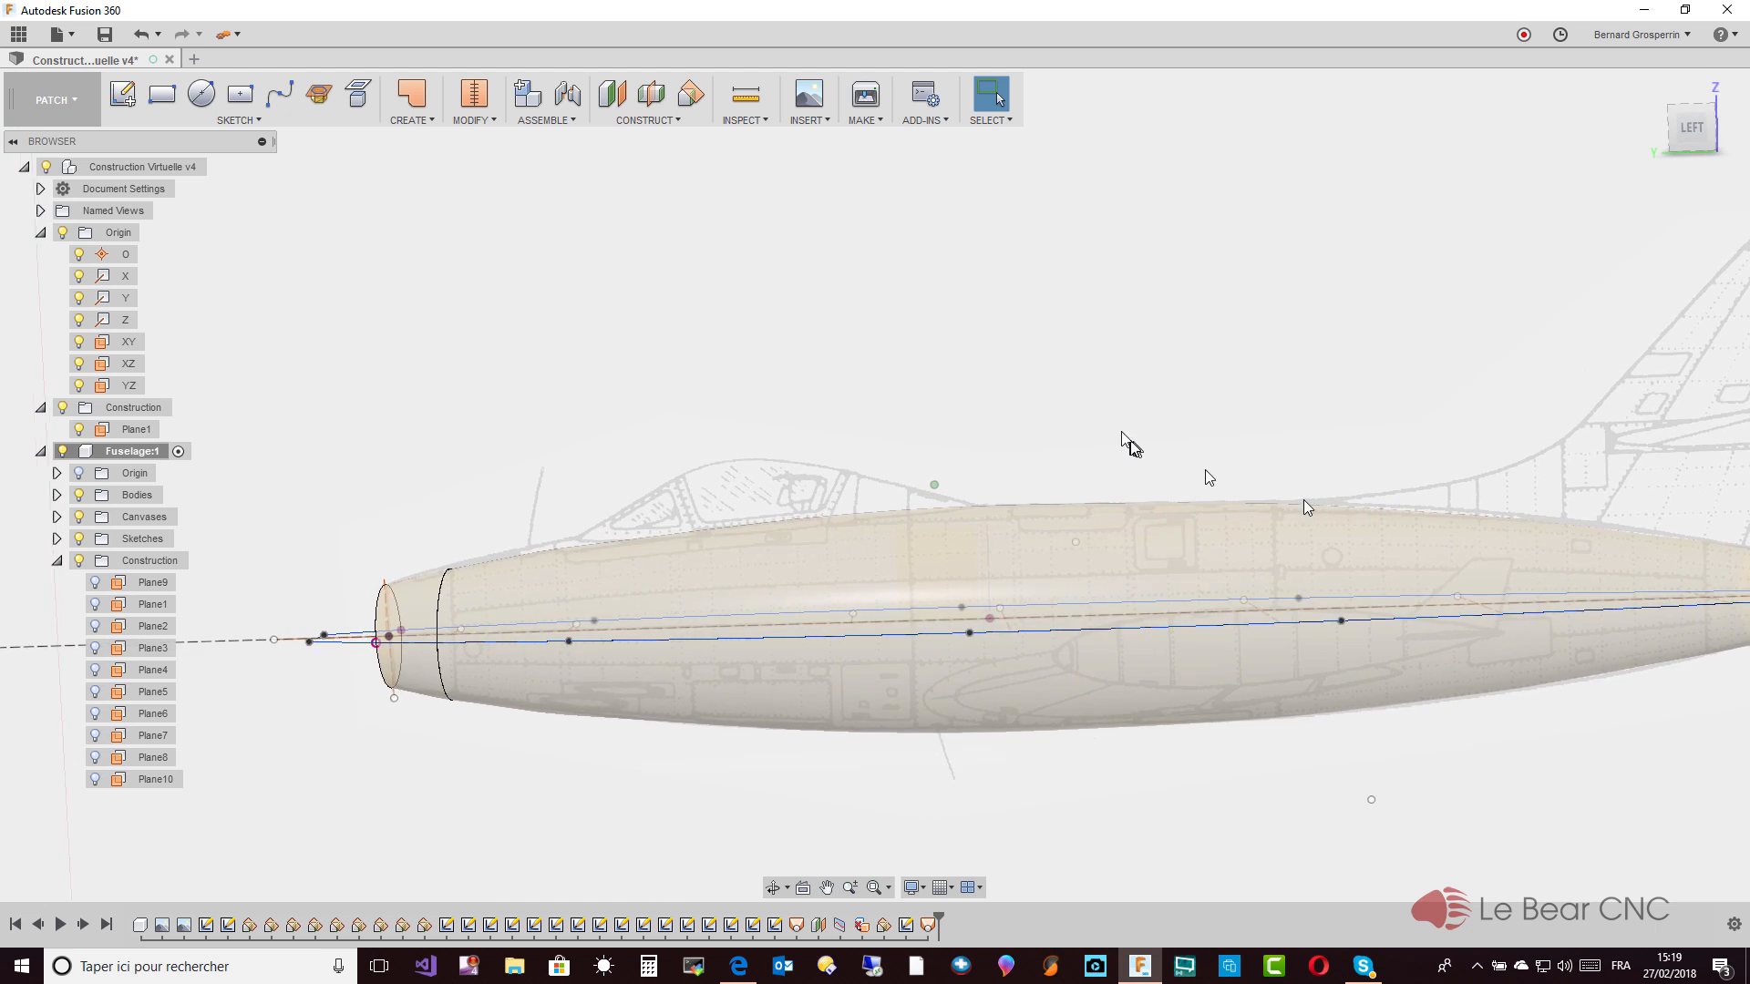
Show the M.D. 450 Ouragan project's files and select the 90mm ducted fan (1) design
left_click(20, 34)
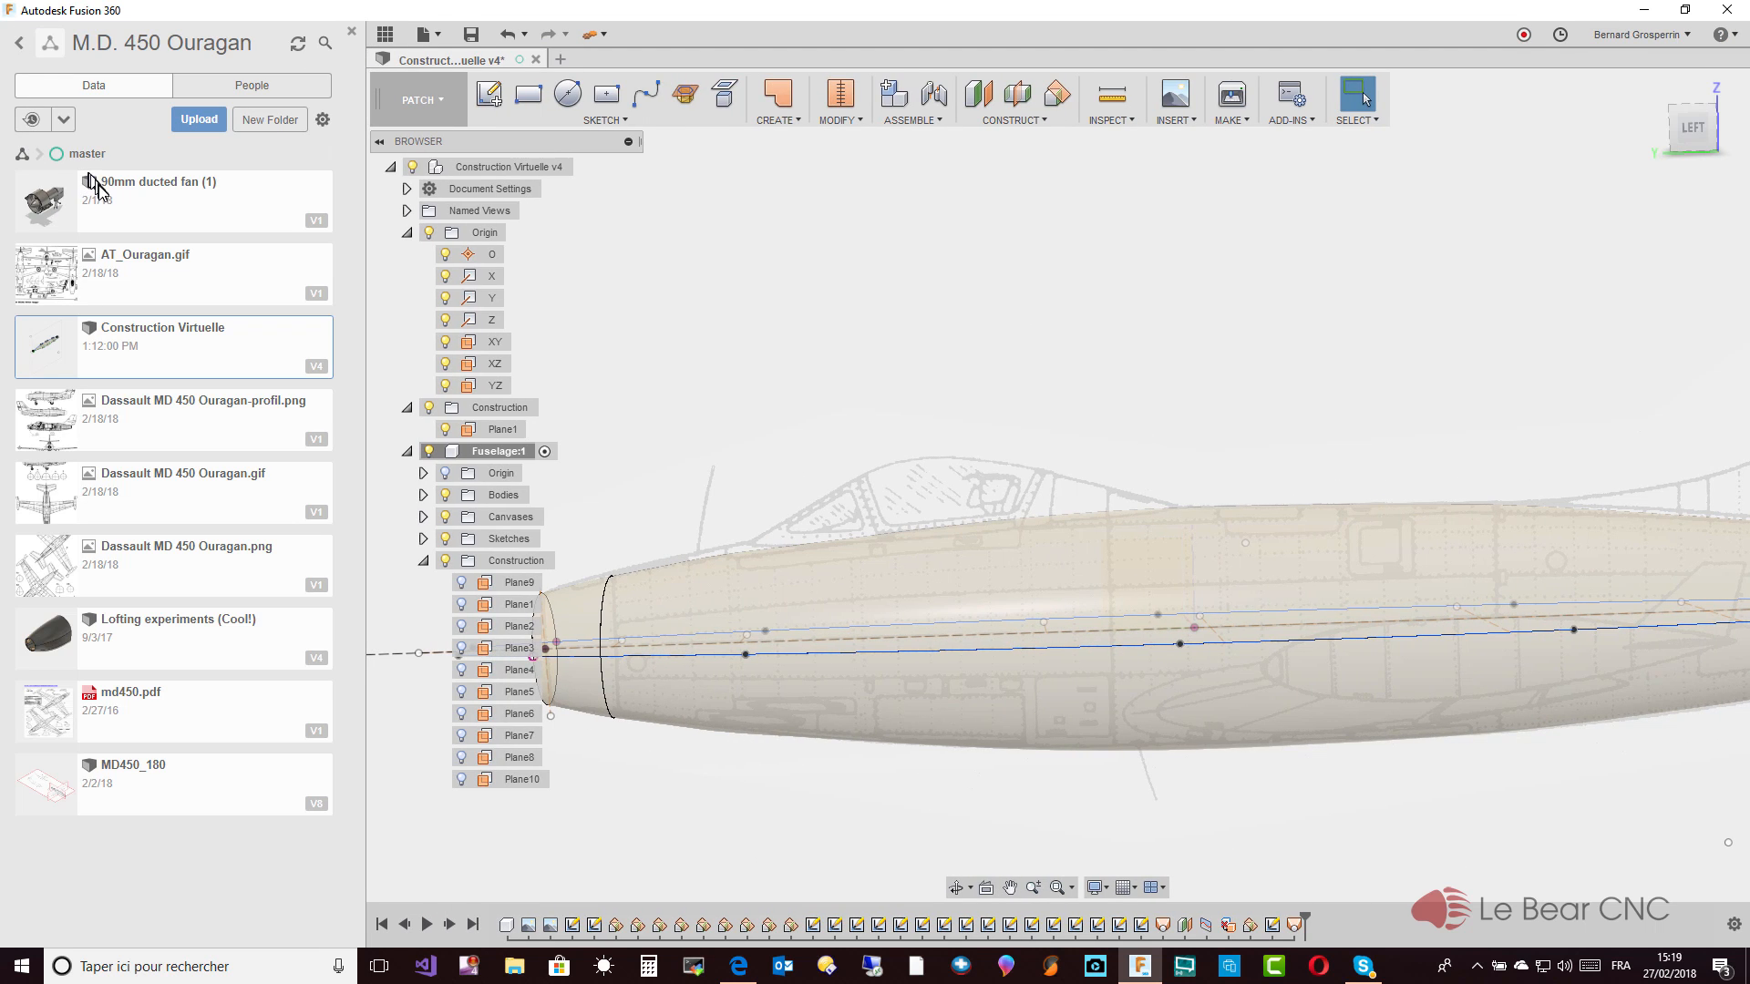
left_click(103, 195)
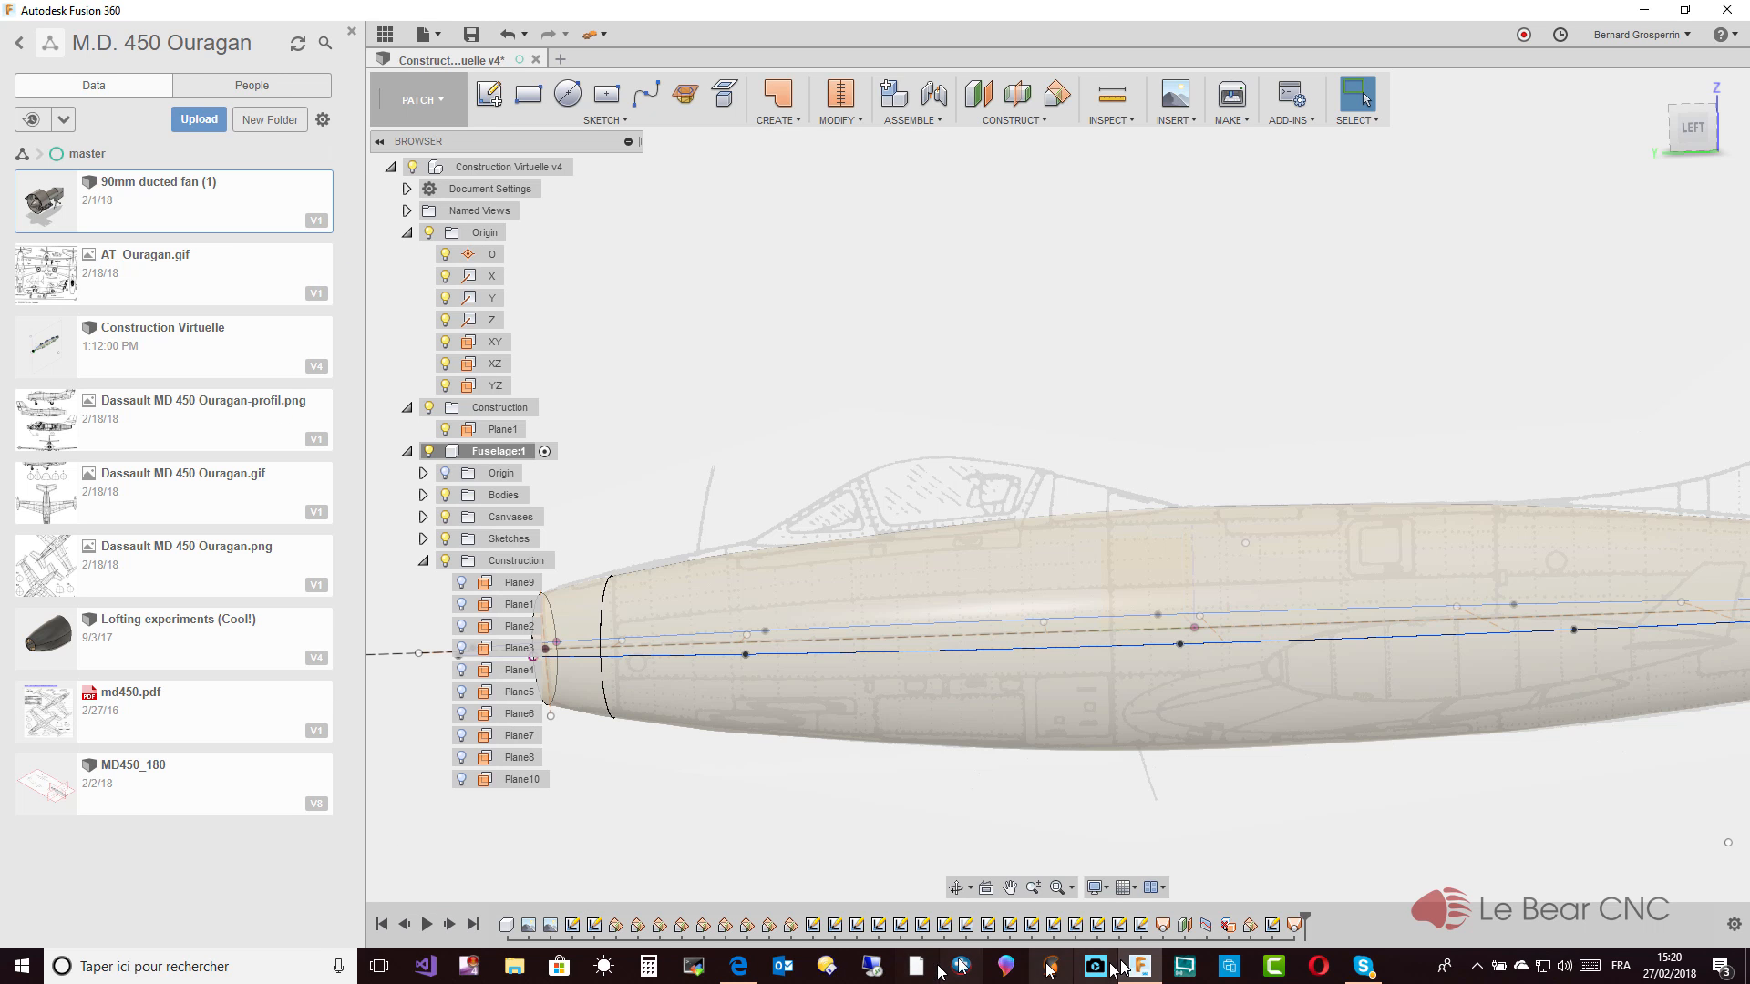
Switch to the GrabCAD library in the Opera browser, maximize the window and search for "90mm ducted fan"
left_click(1328, 974)
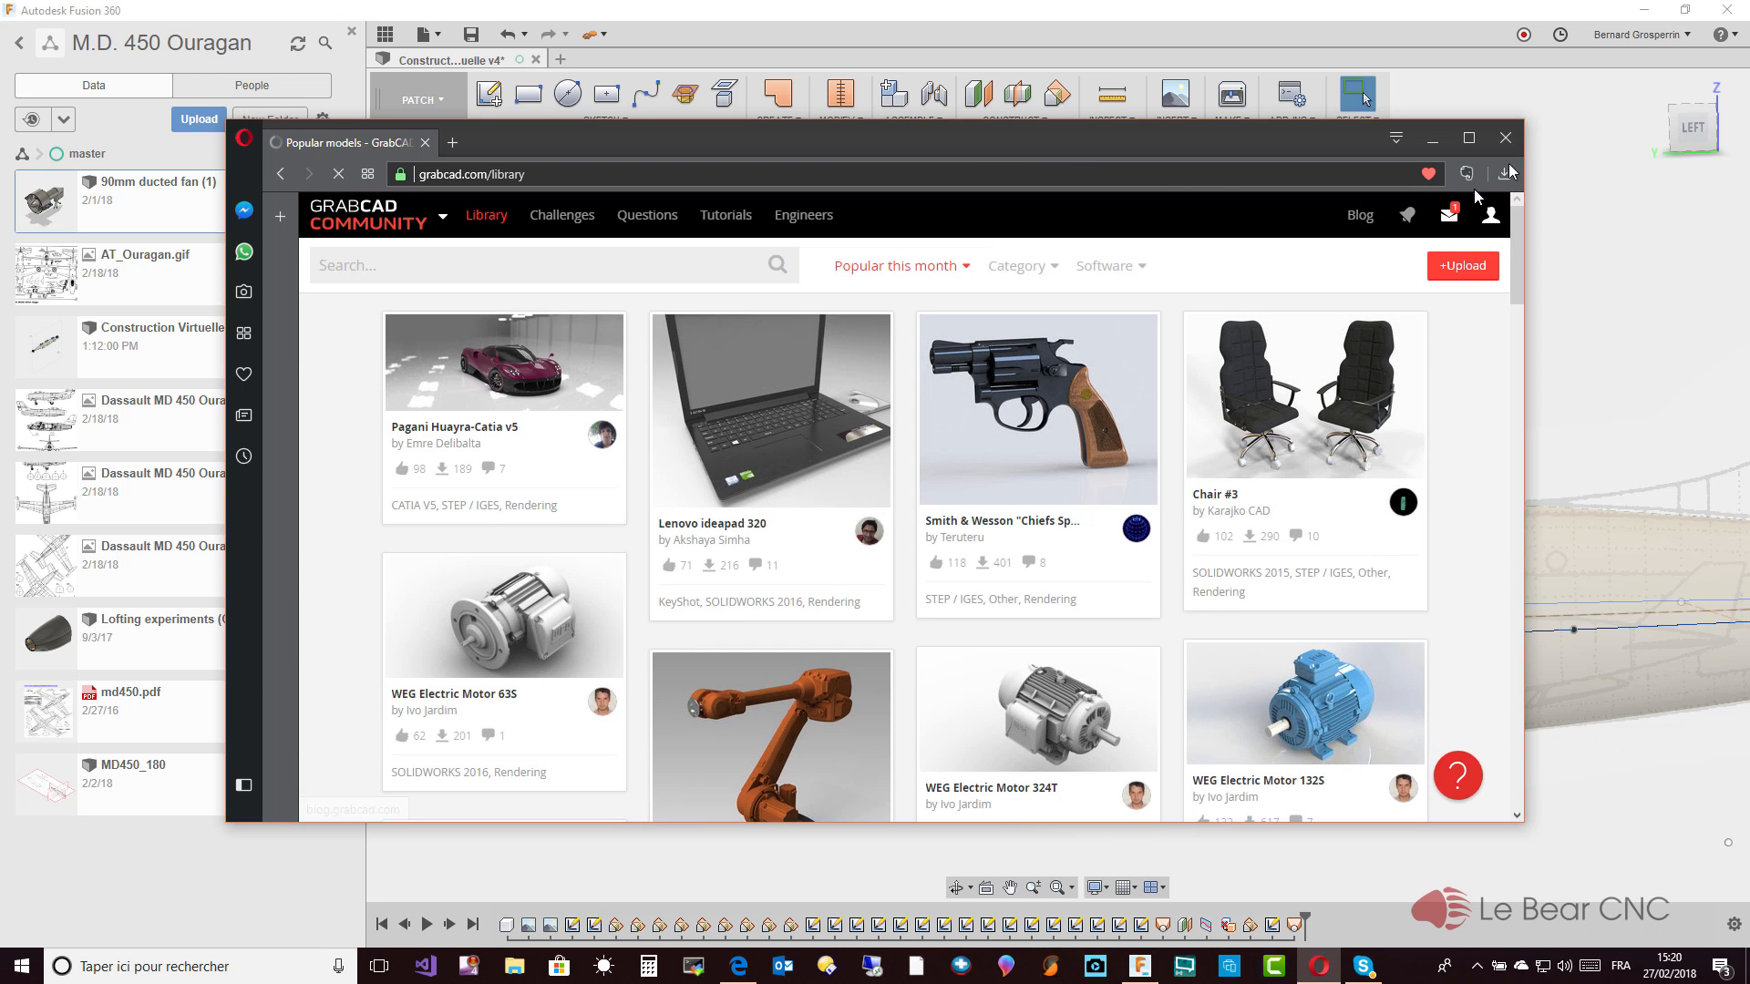
left_click(1470, 139)
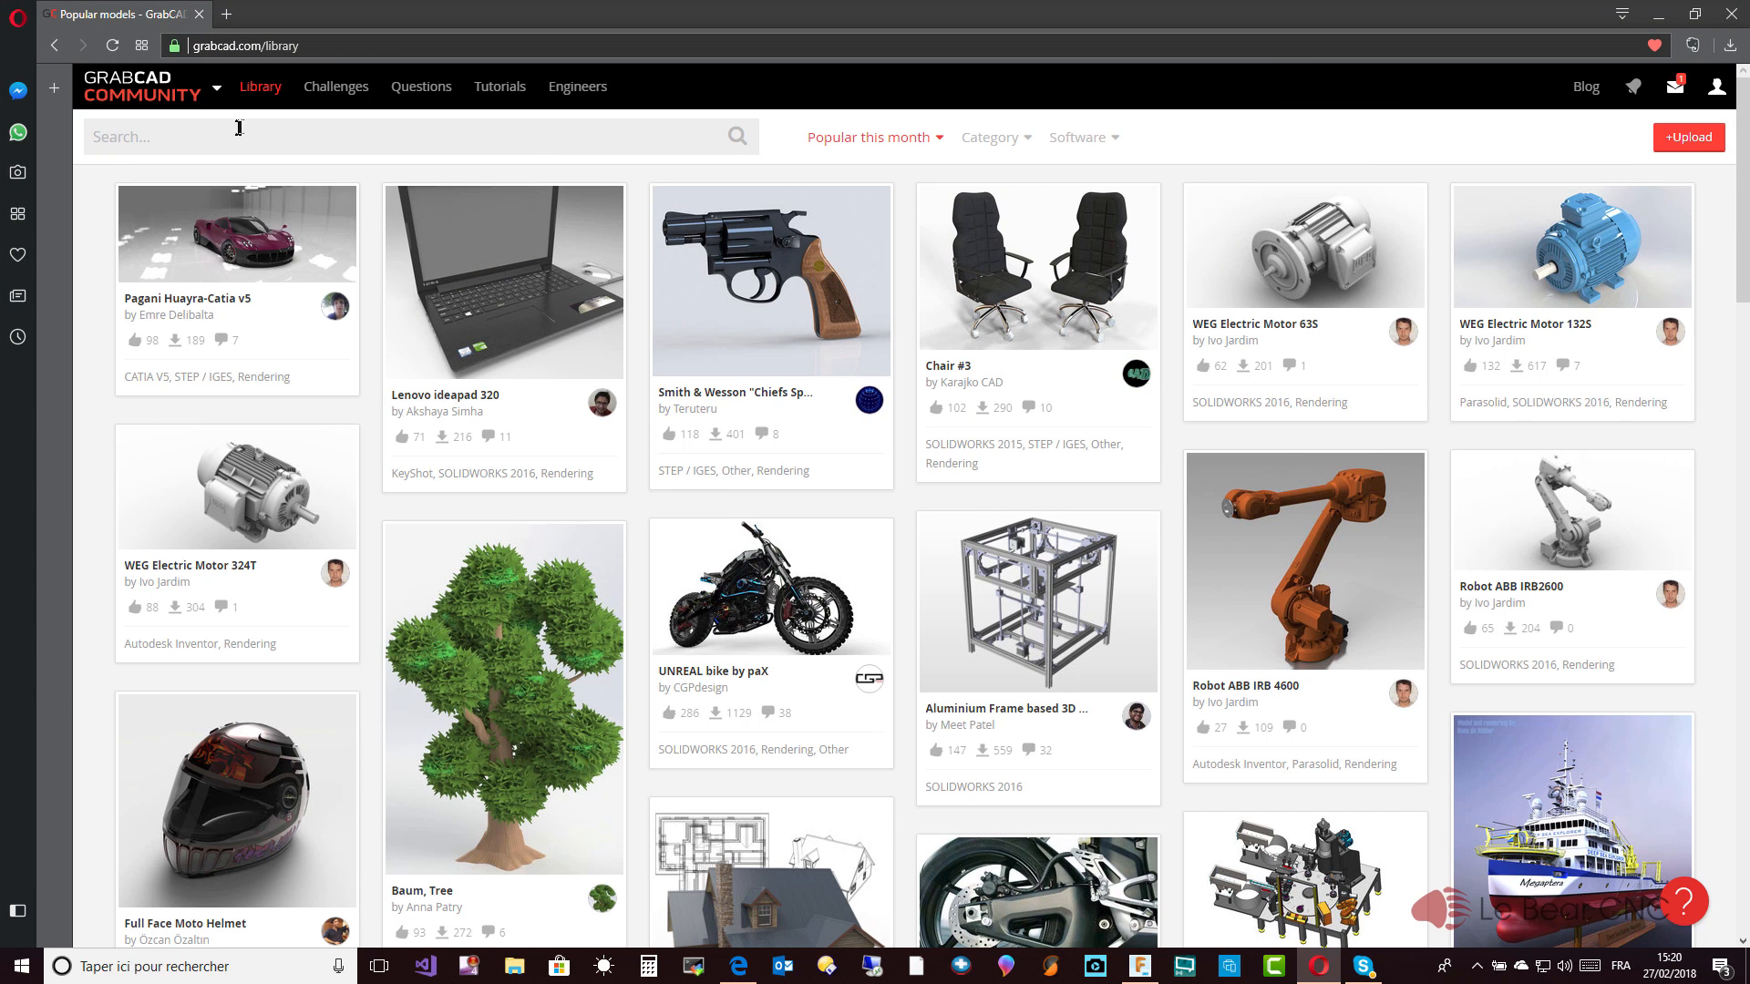
type("90mm ducted fan")
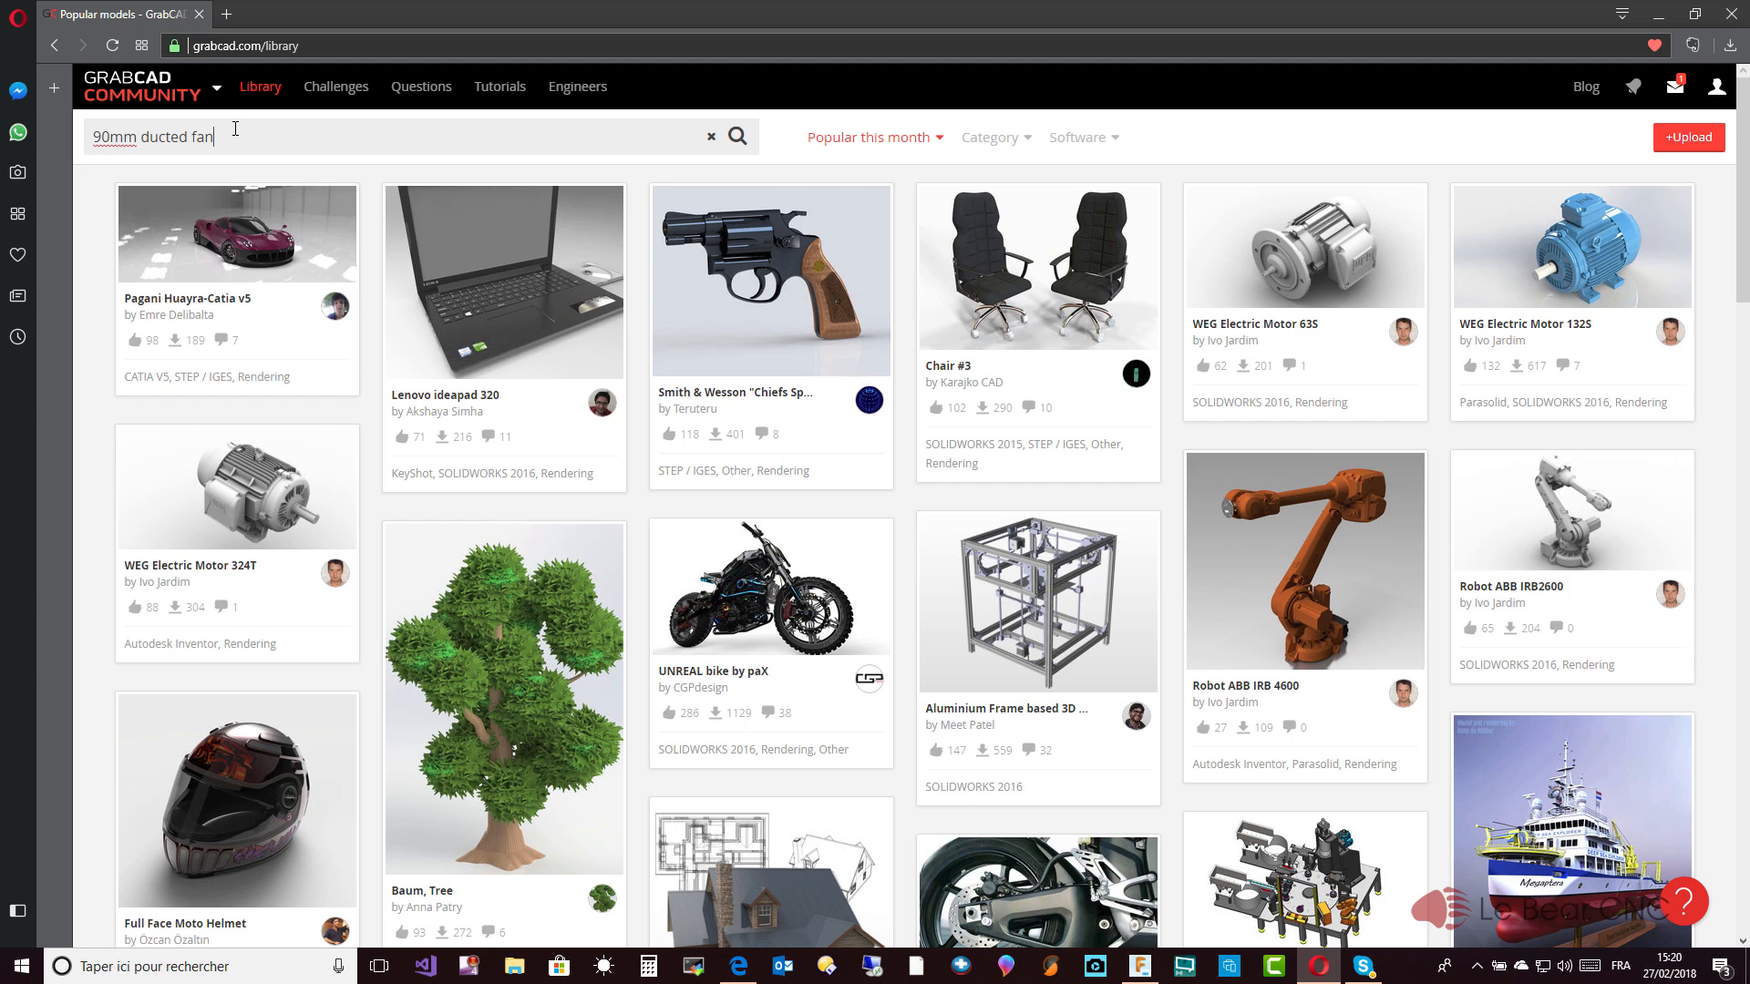
key("Return")
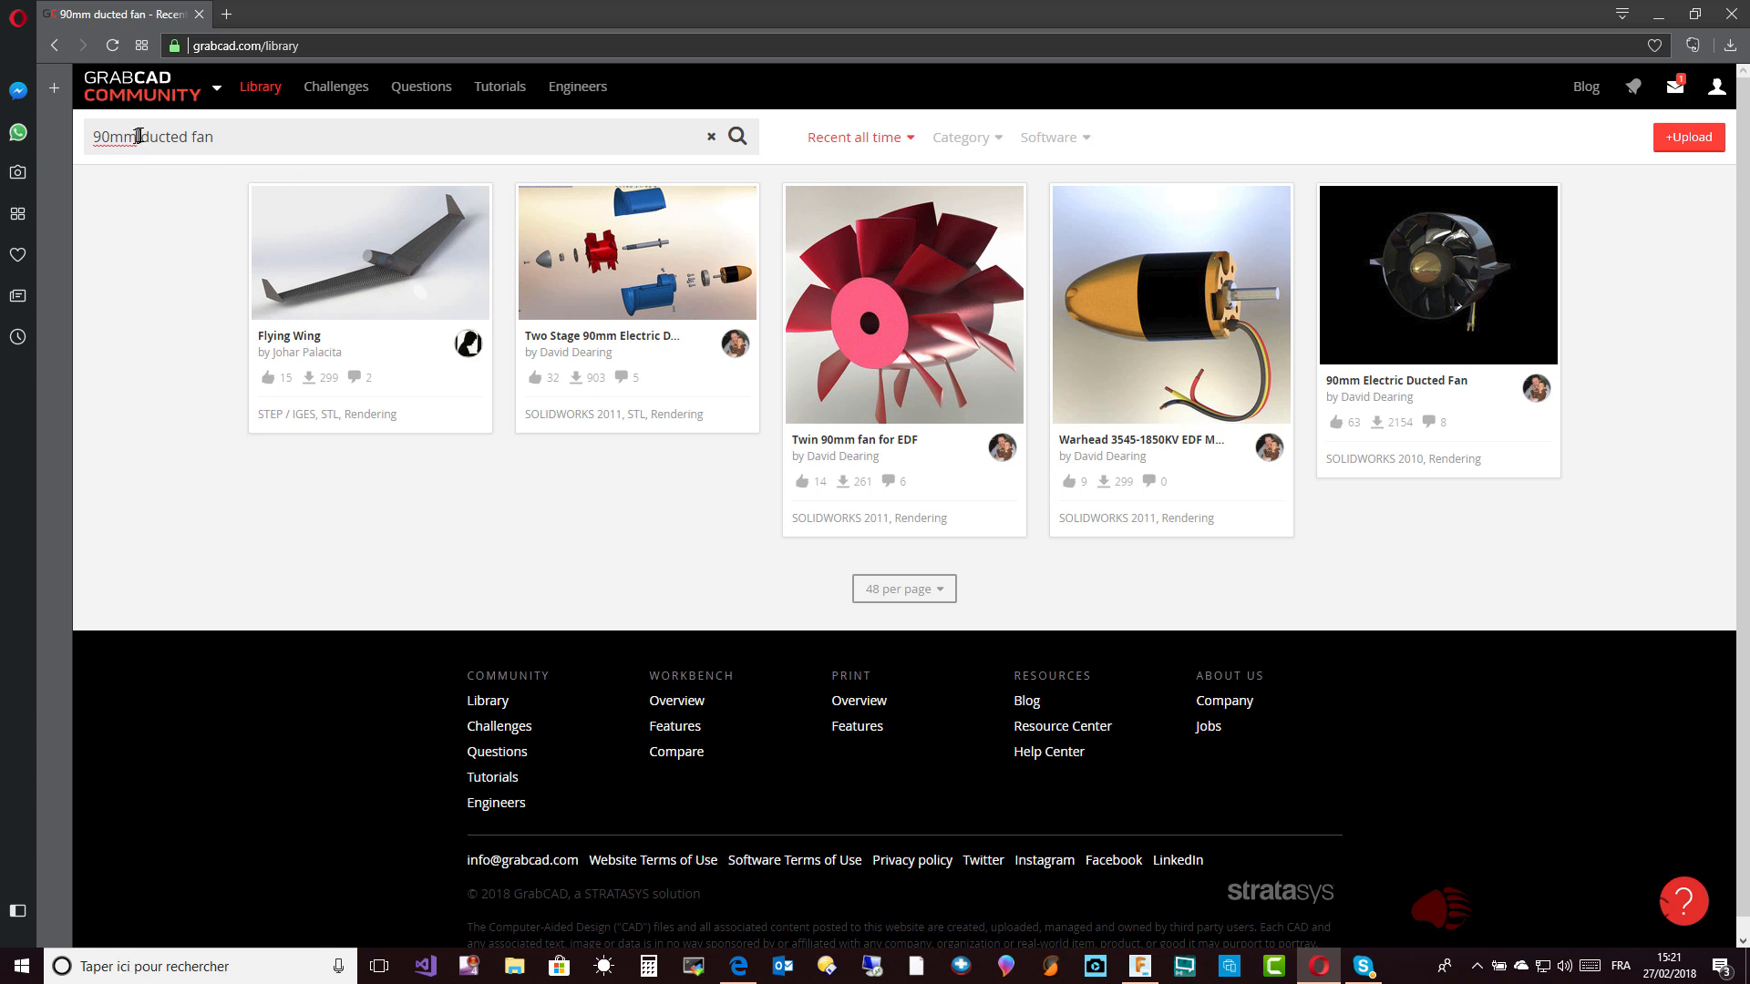
Broaden the GrabCAD library search to "ducted fan" by removing the size from the query
left_click_drag(139, 135, 88, 146)
key("Delete")
key("Delete")
key("Return")
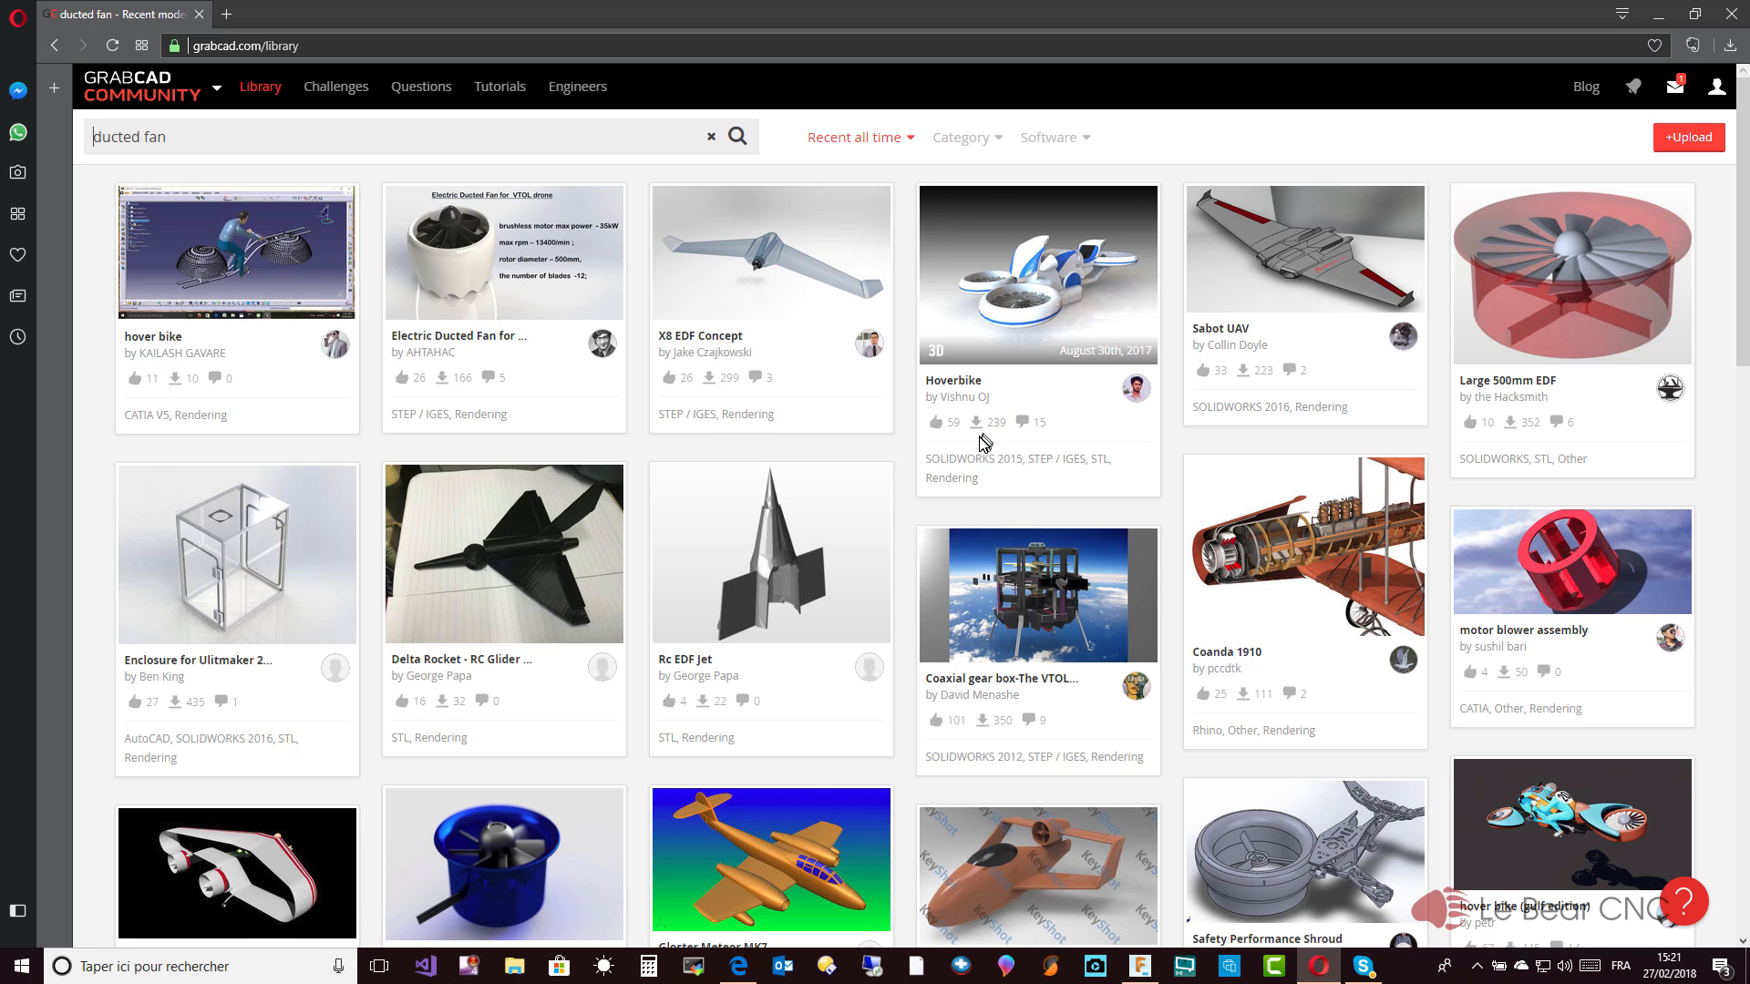
Browse the ducted fan results and open the 90mm Electric Ducted Fan model page
scroll(983, 444, "down", 3)
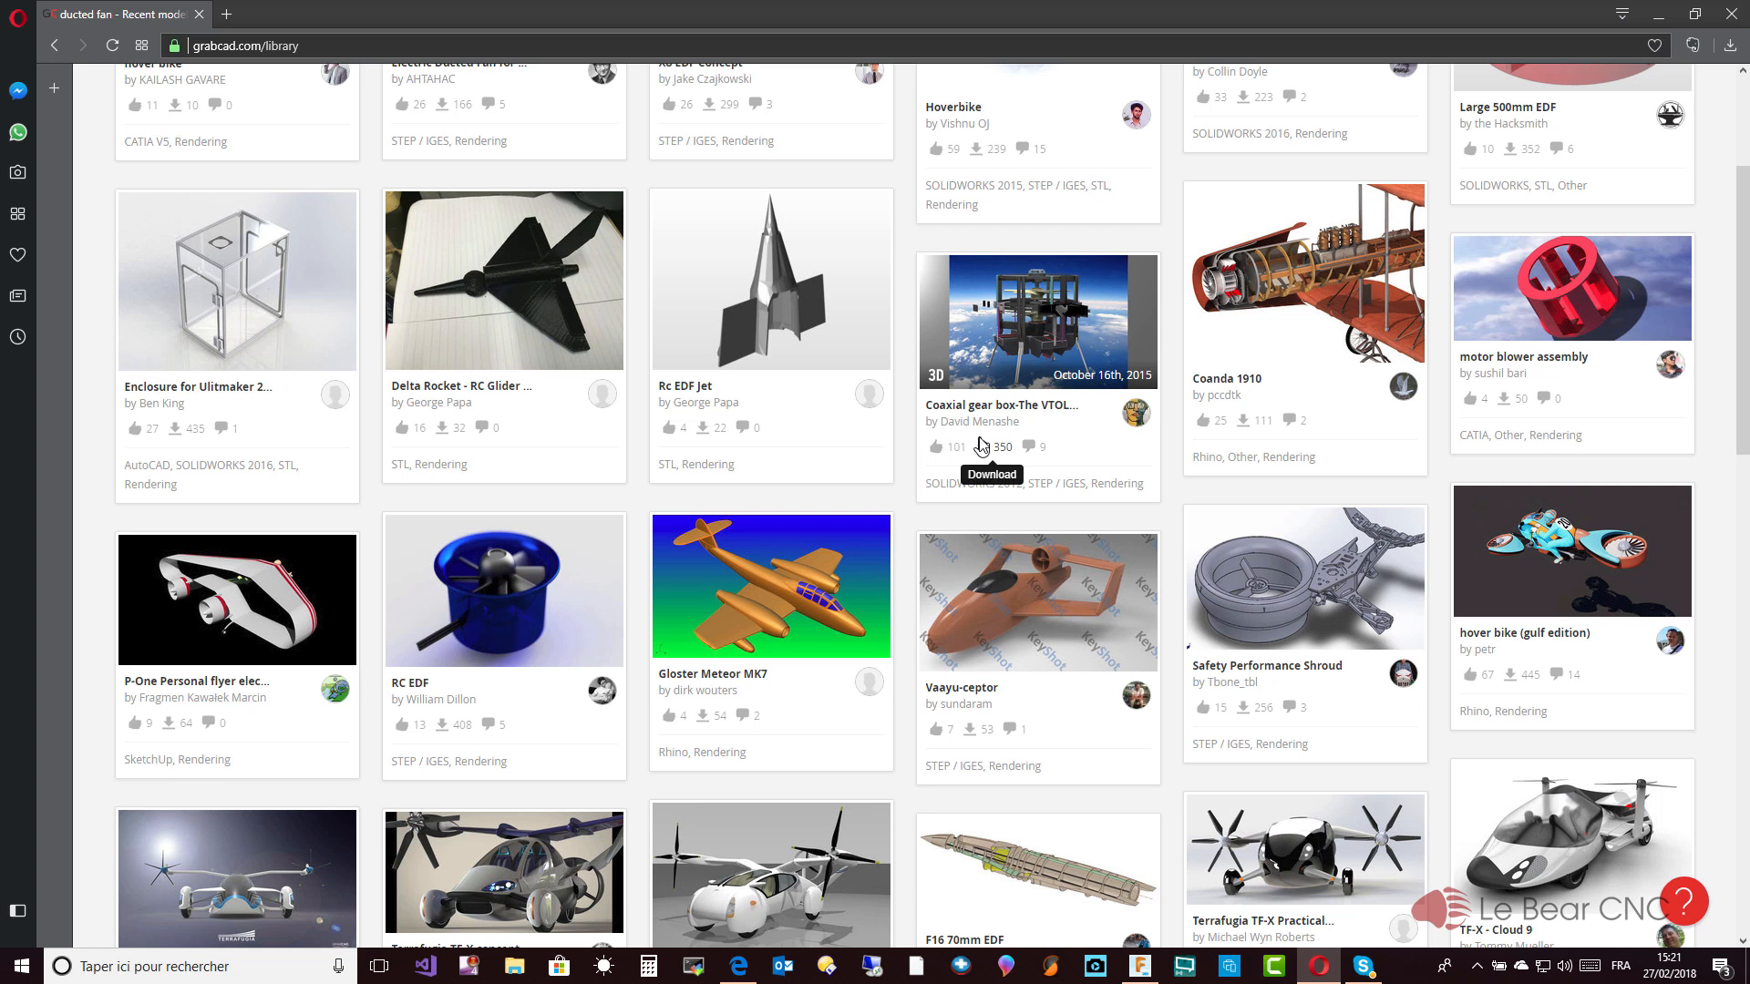
scroll(981, 444, "down", 6)
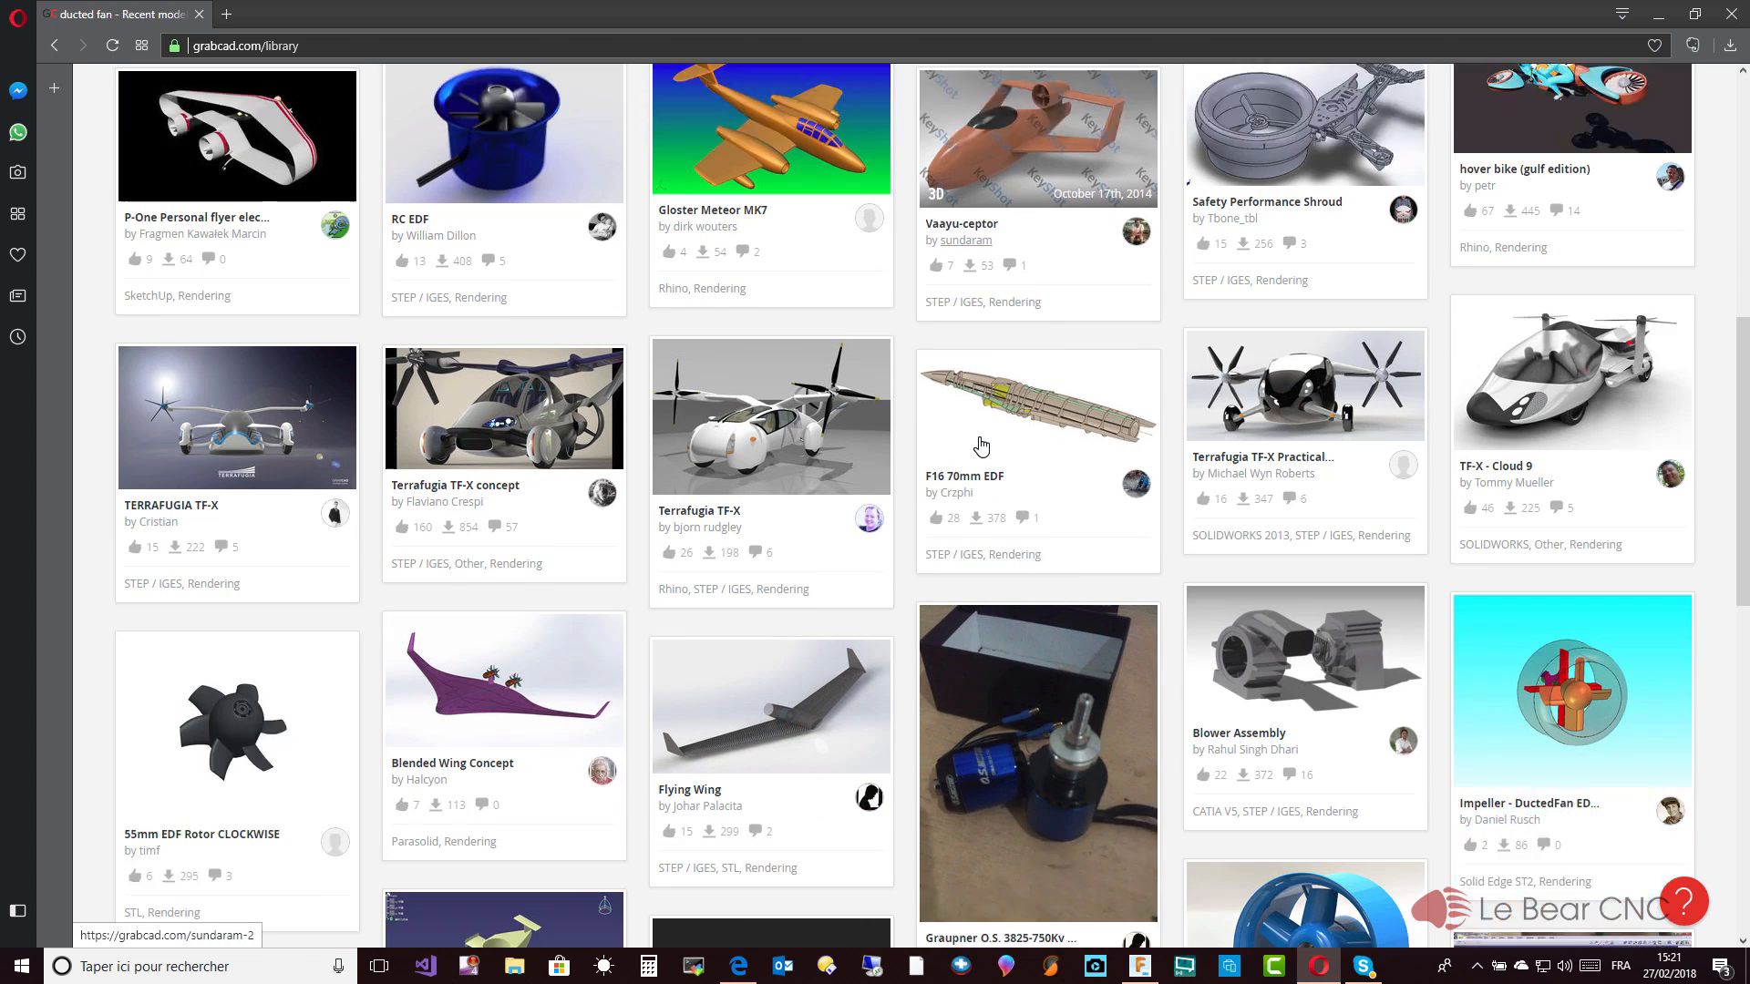
scroll(981, 445, "down", 6)
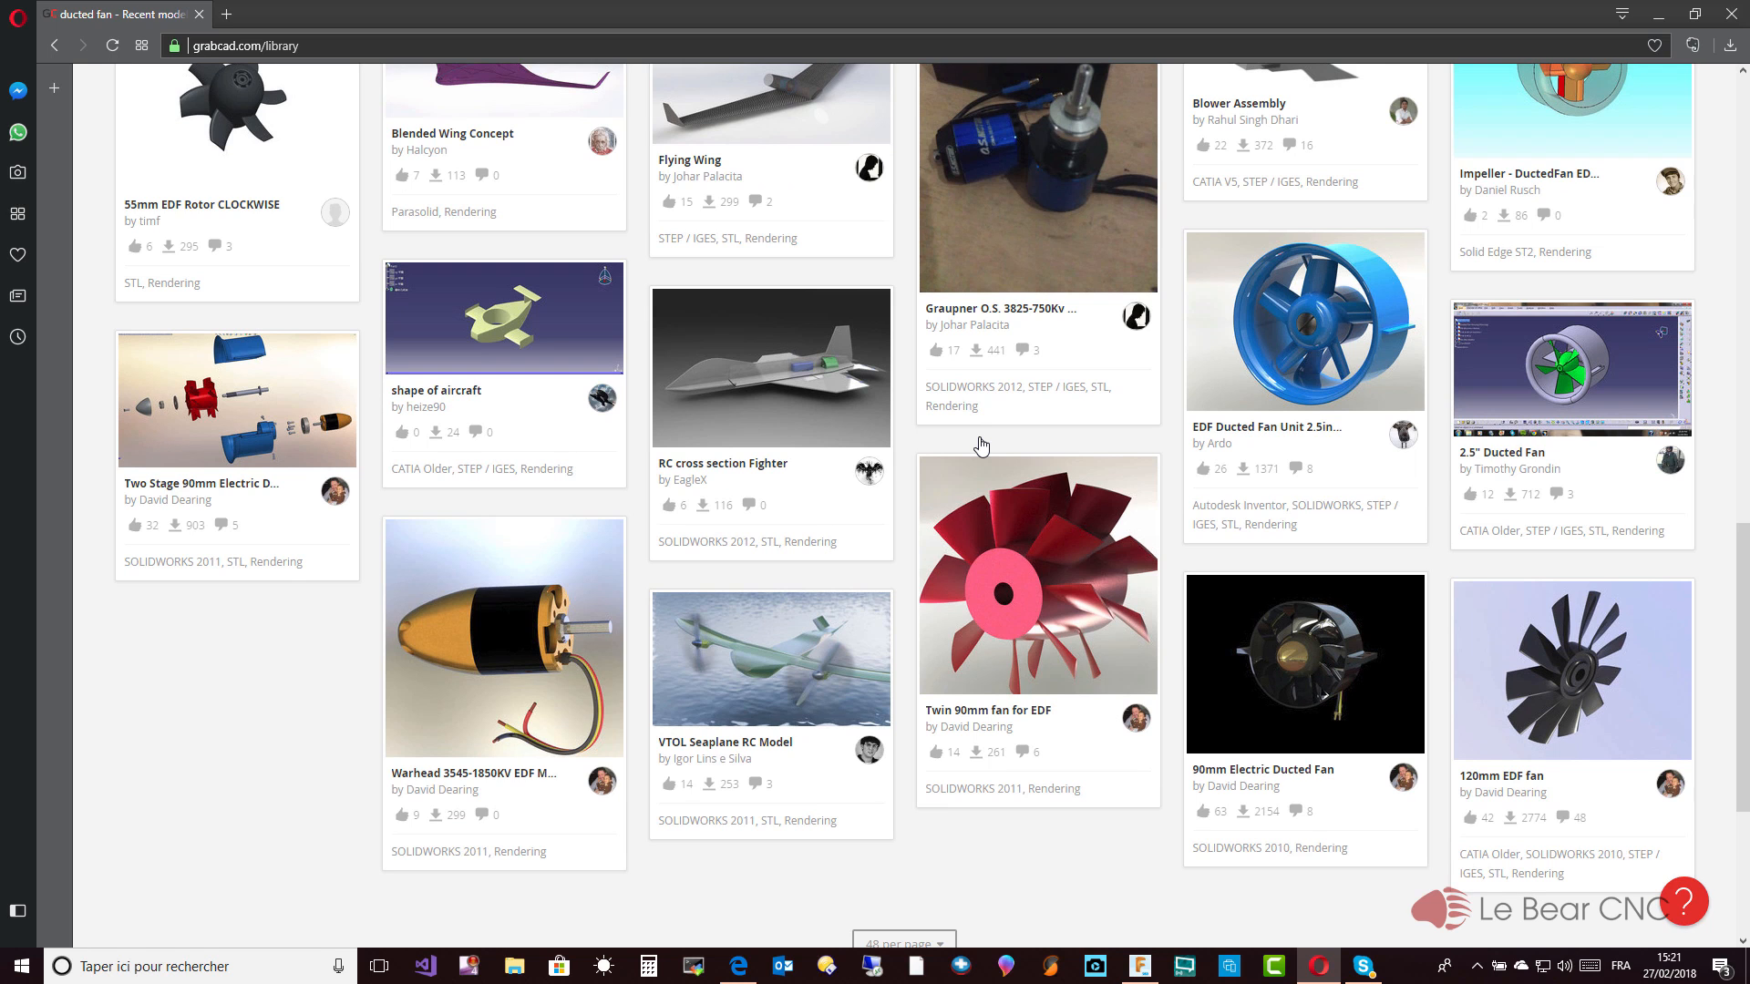
scroll(1114, 687, "down", 3)
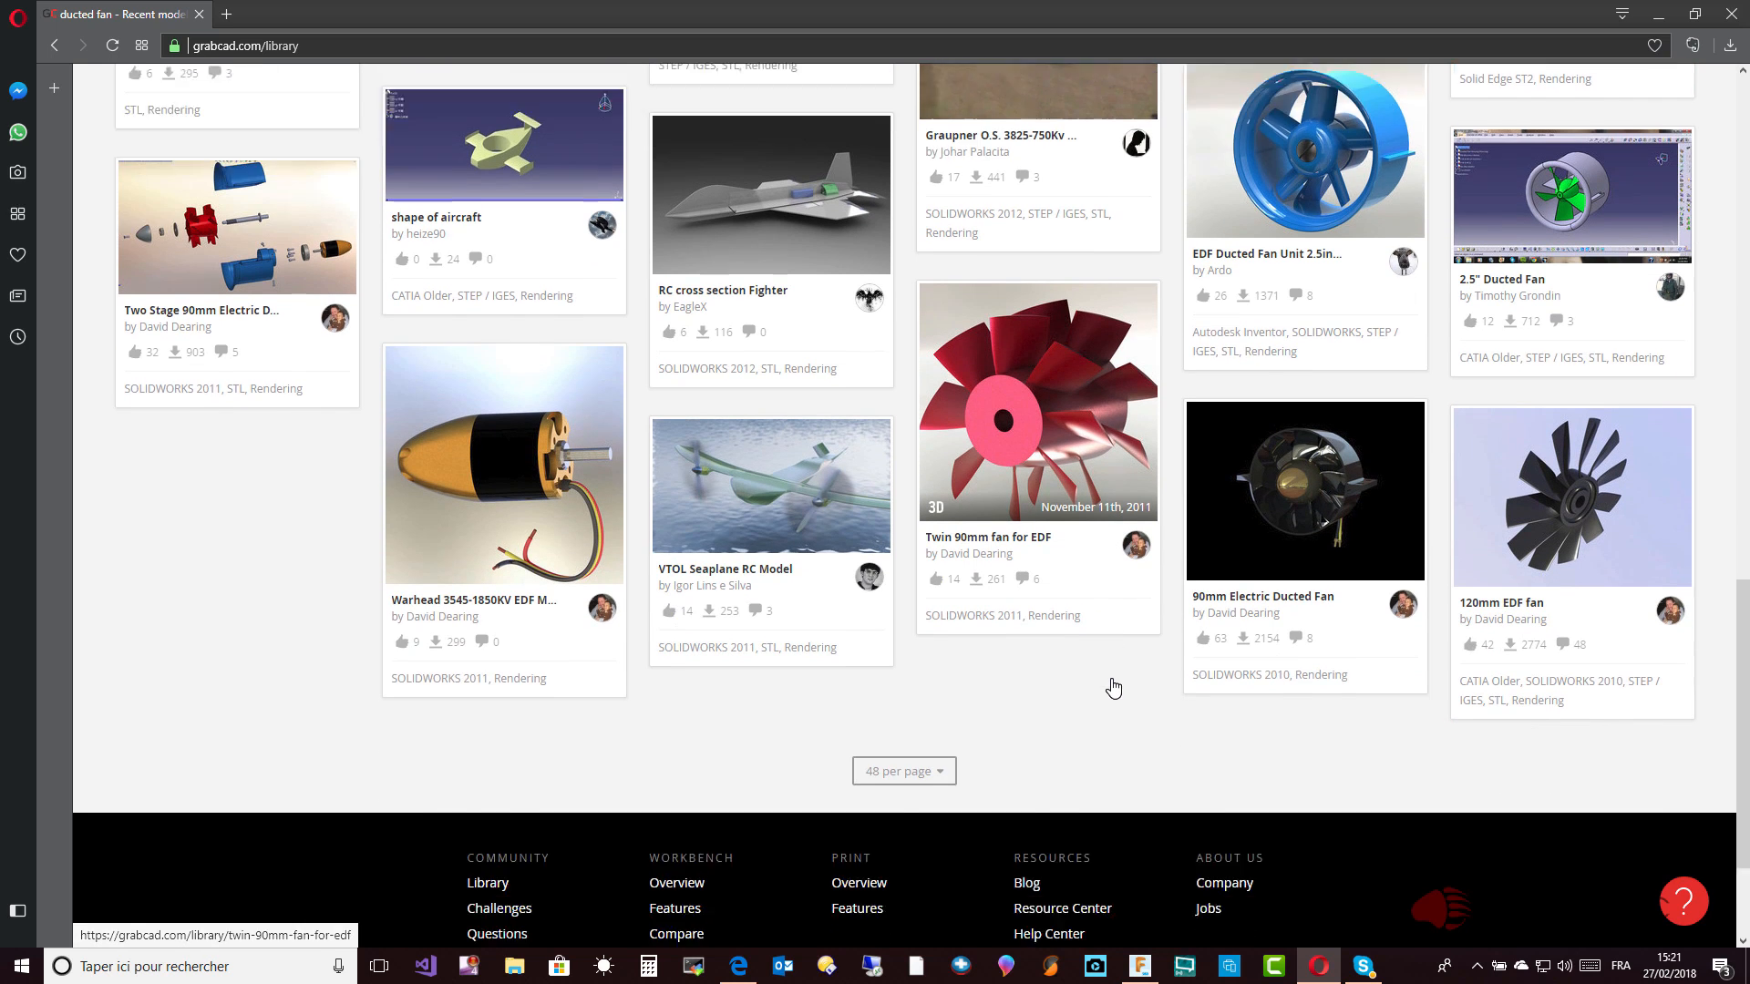
left_click(1276, 401)
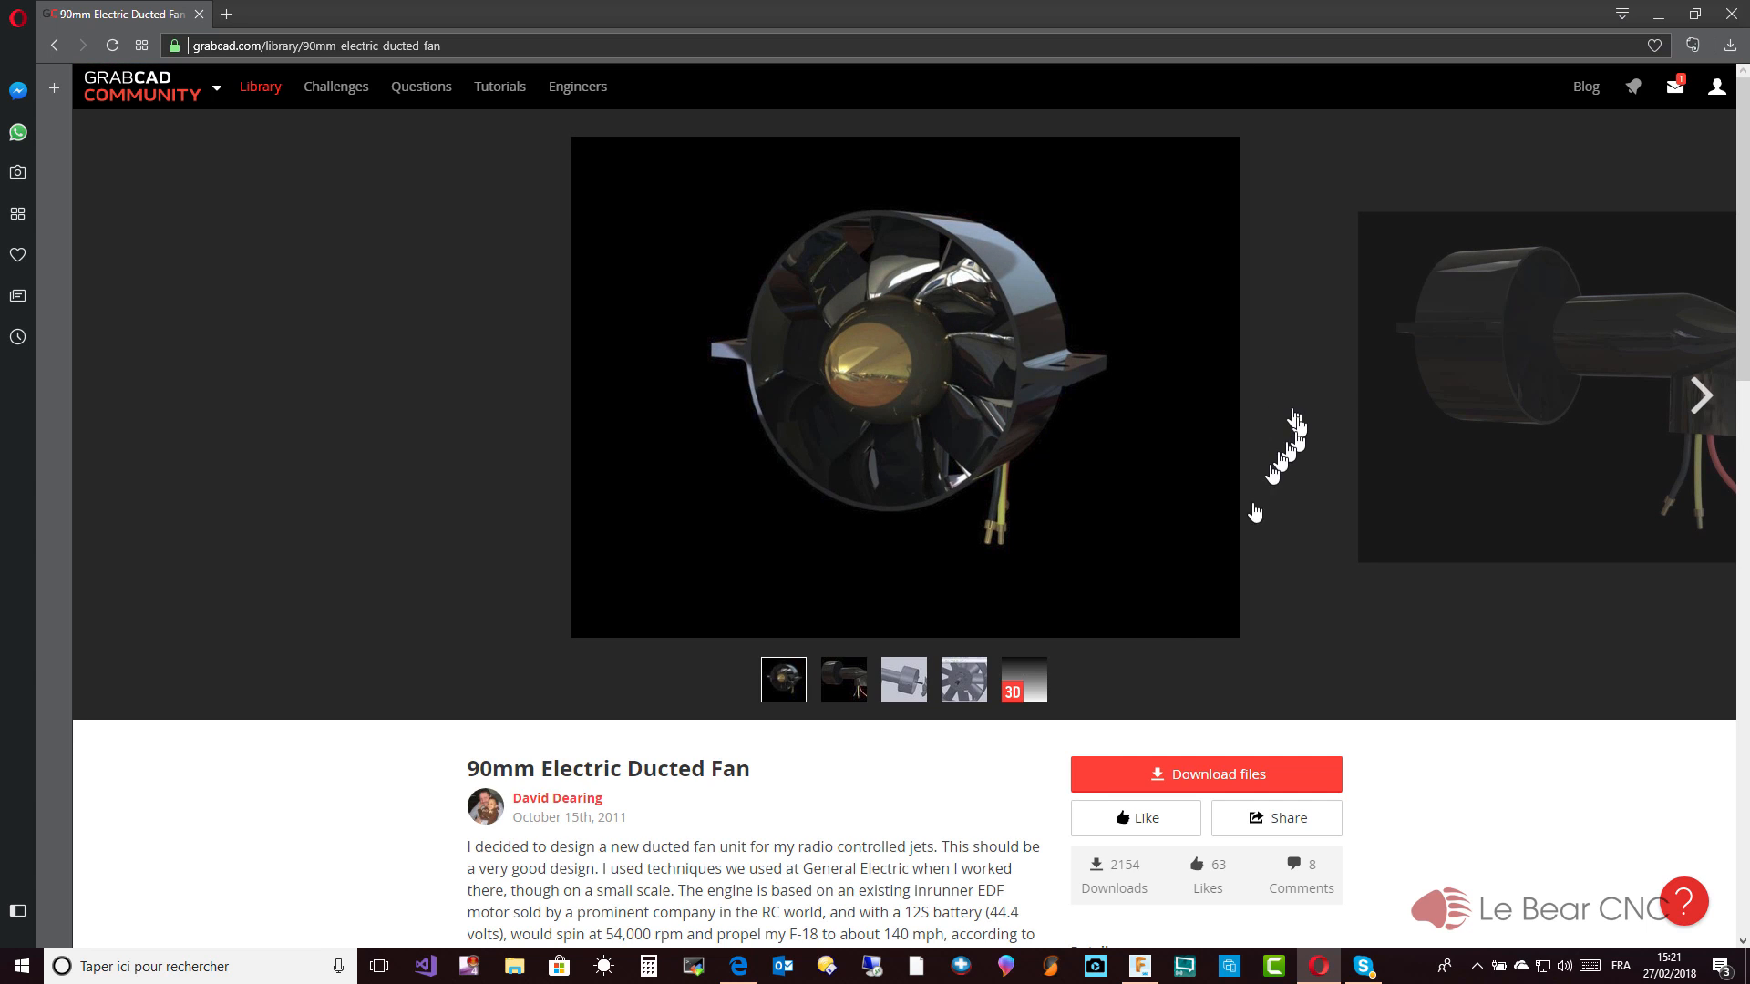
Load the 90mm ducted fan.SLDPRT file in the 3D viewer and inspect the fan from another angle
left_click(1024, 691)
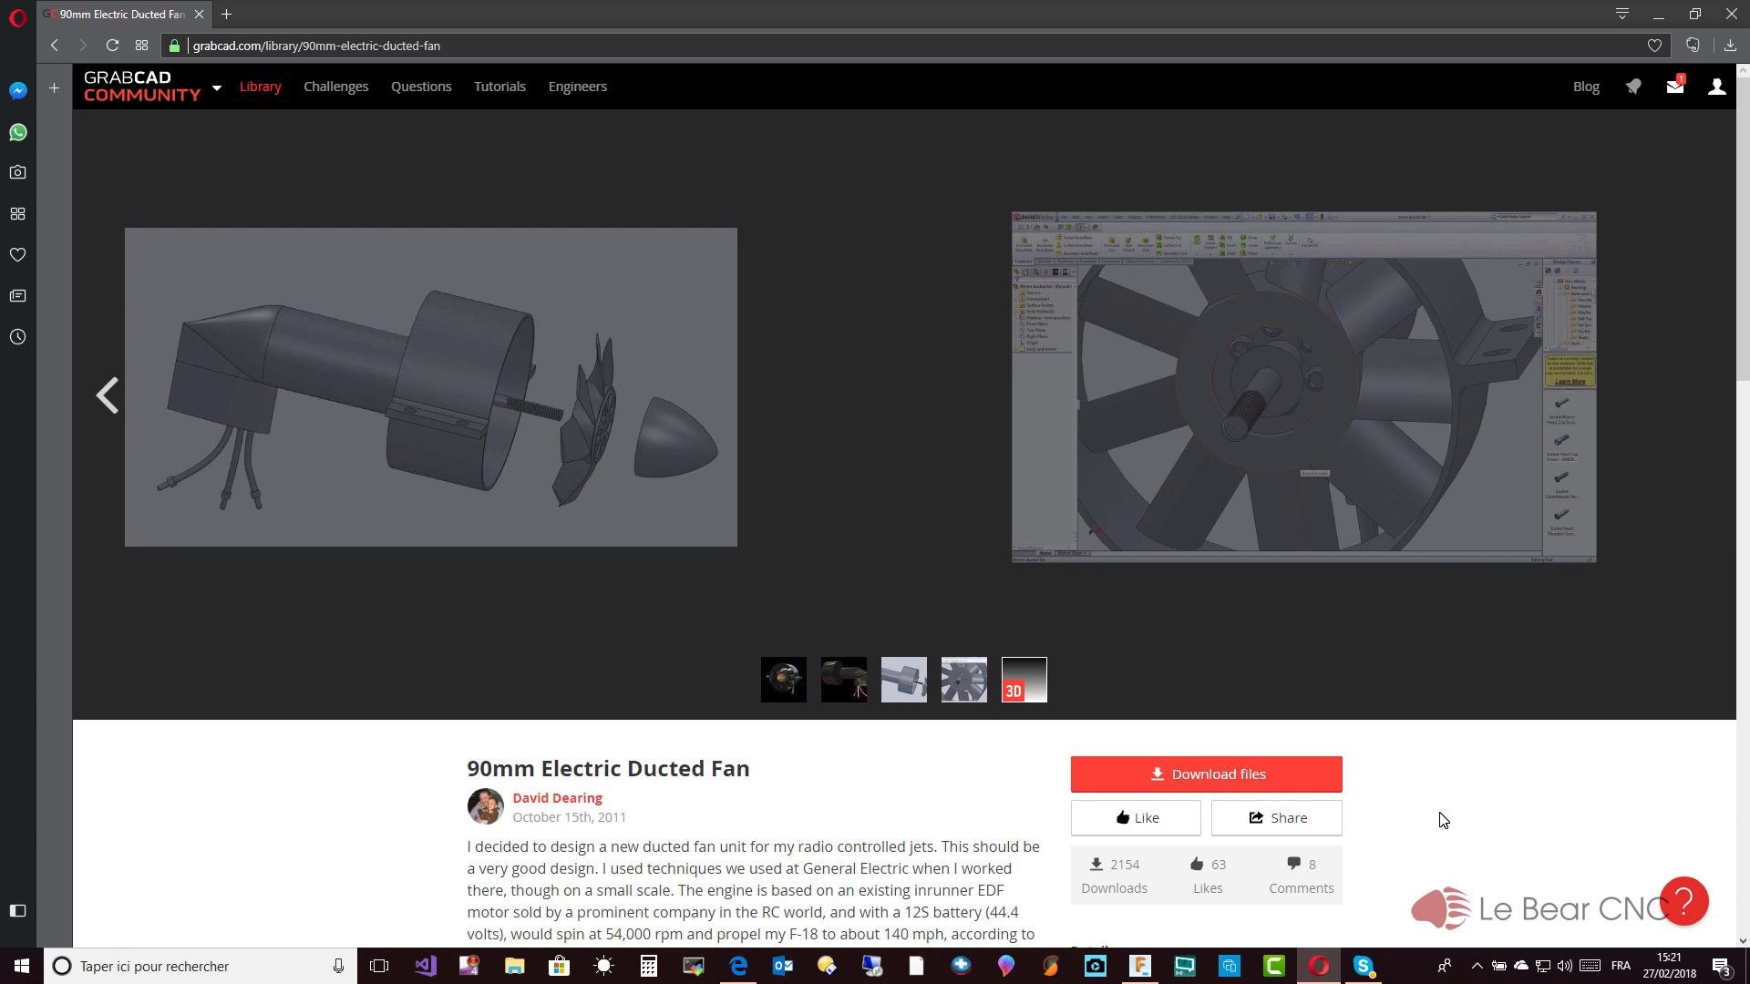
scroll(1443, 819, "down", 3)
scroll(1443, 819, "down", 3)
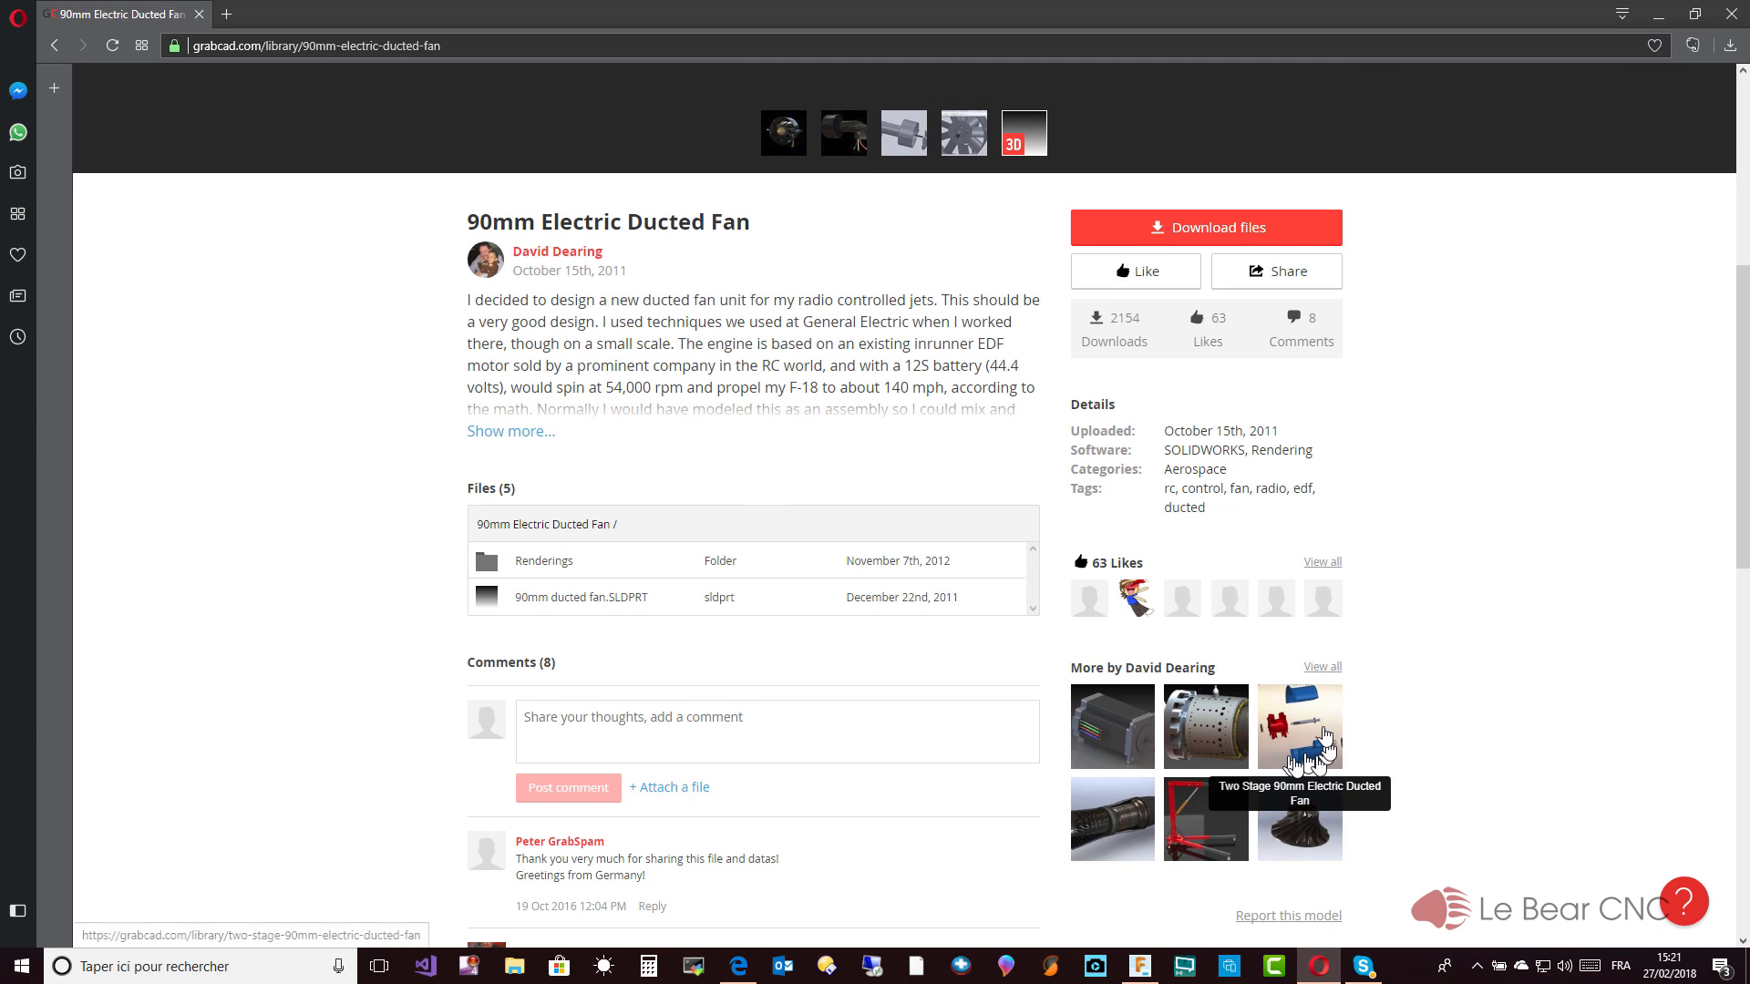
left_click(581, 598)
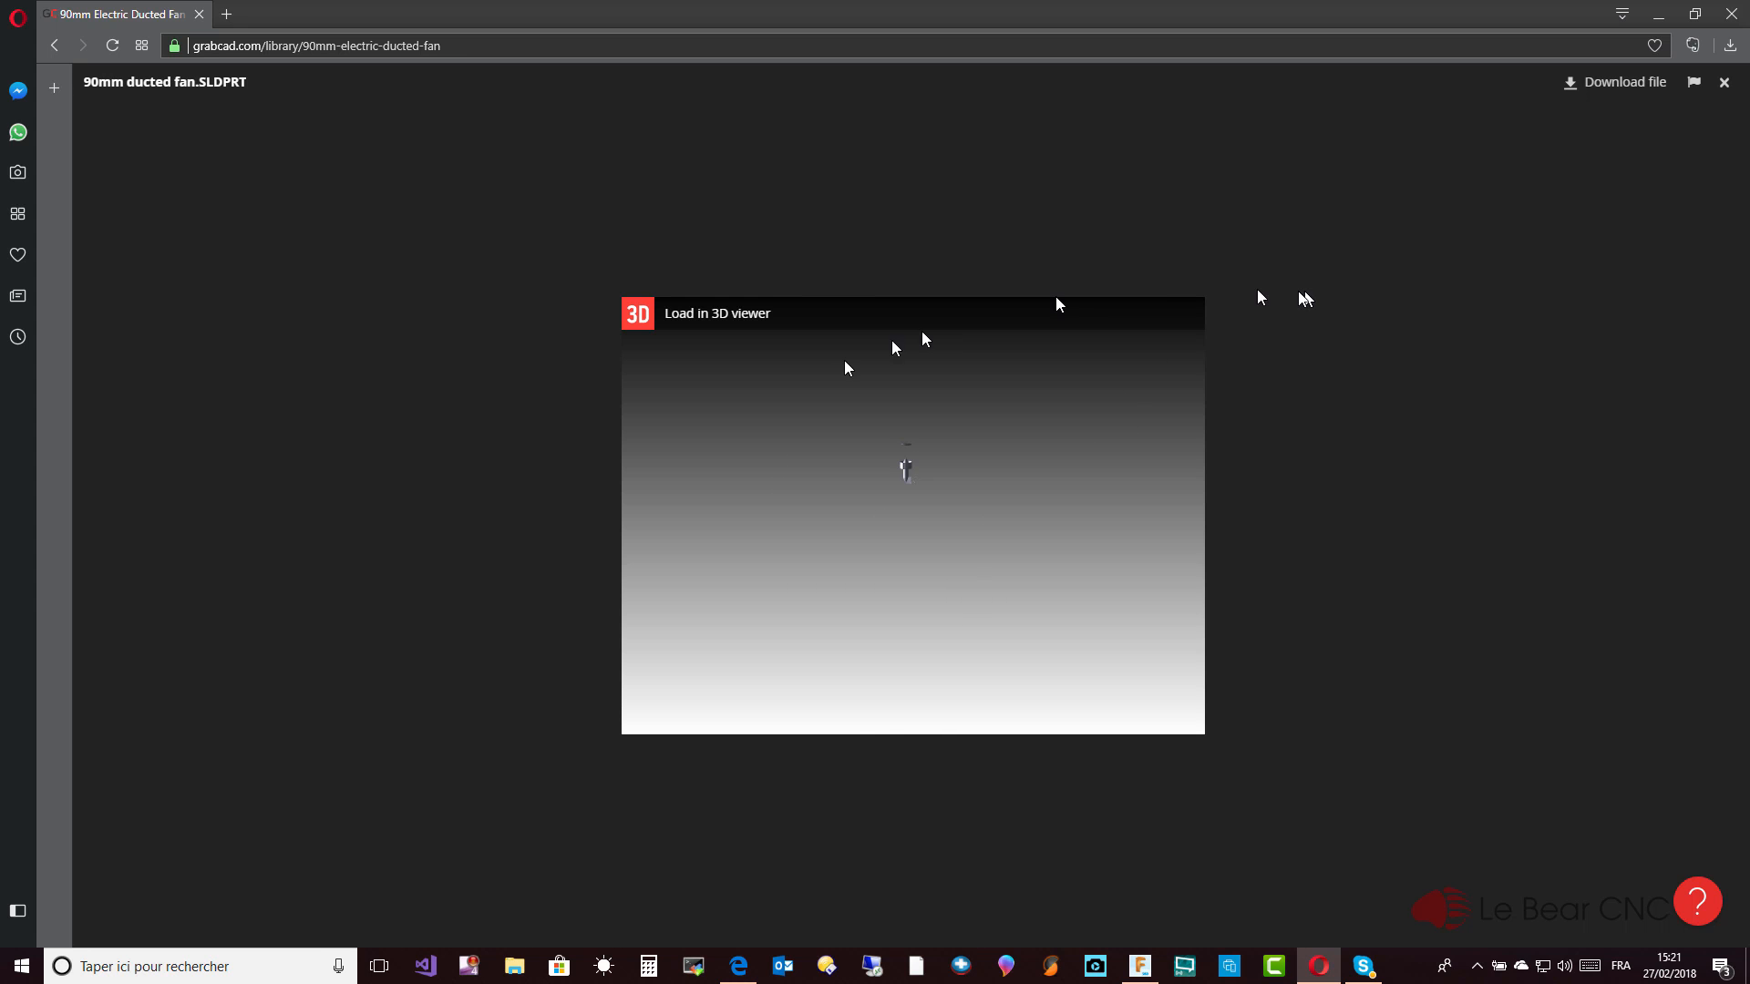
left_click(740, 316)
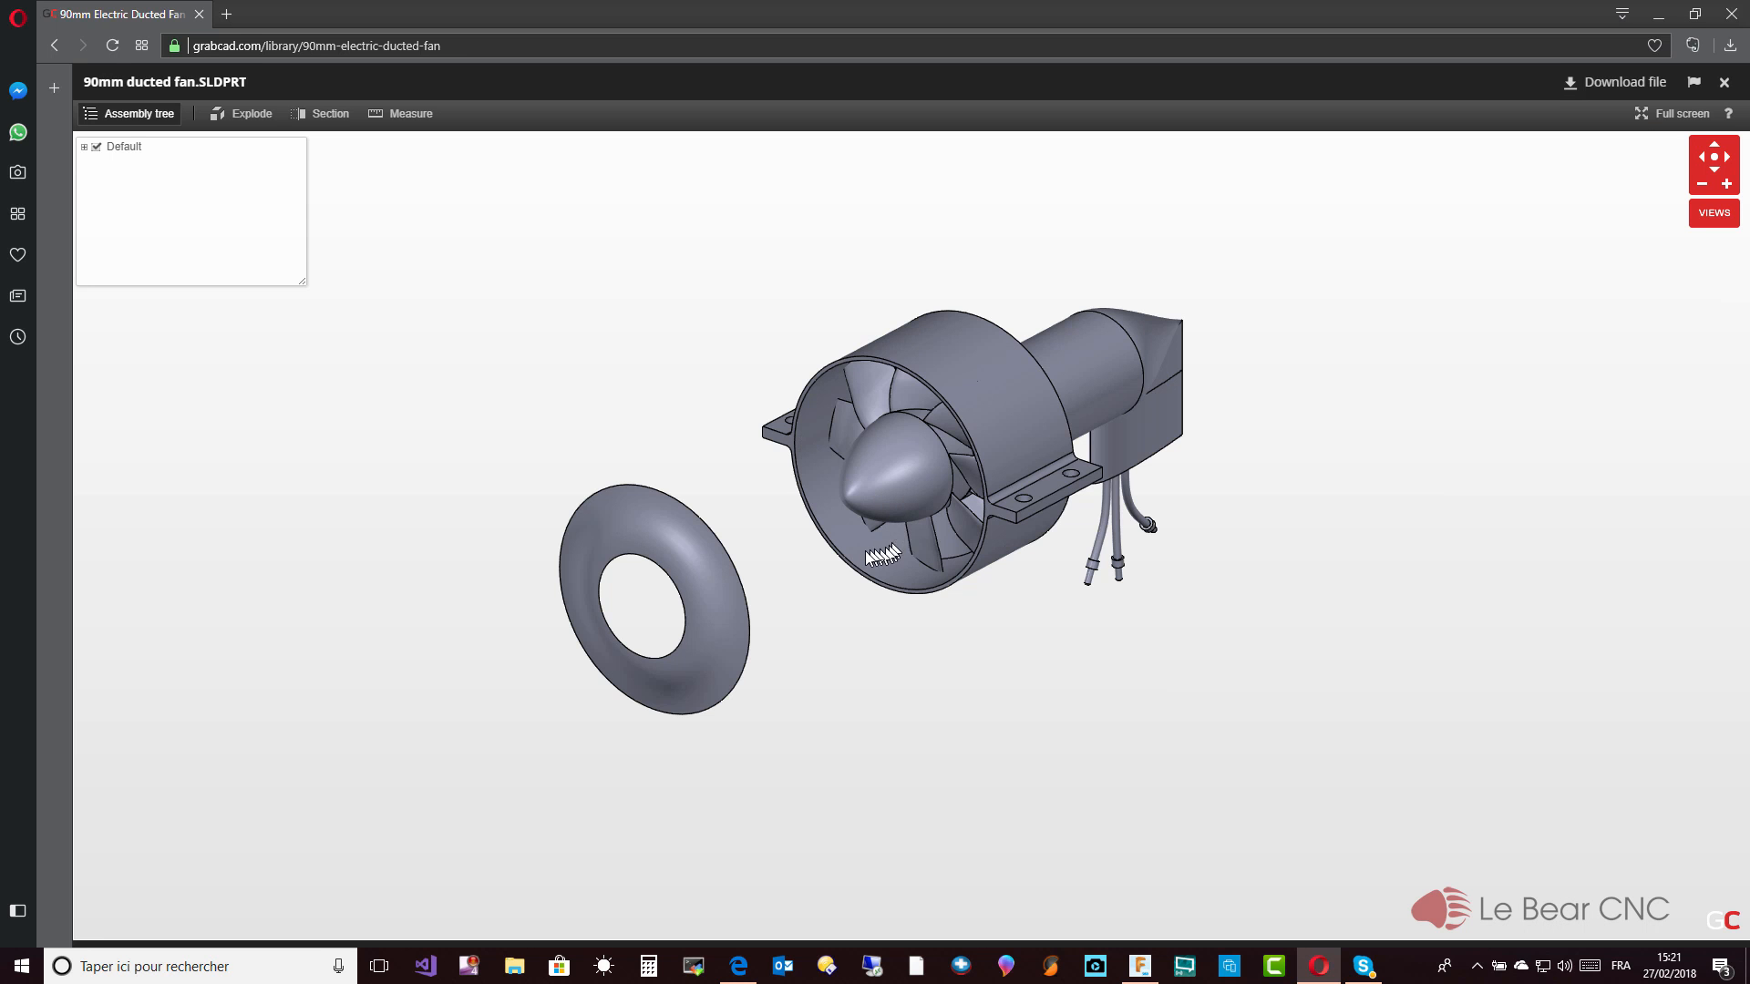
left_click_drag(883, 556, 703, 492)
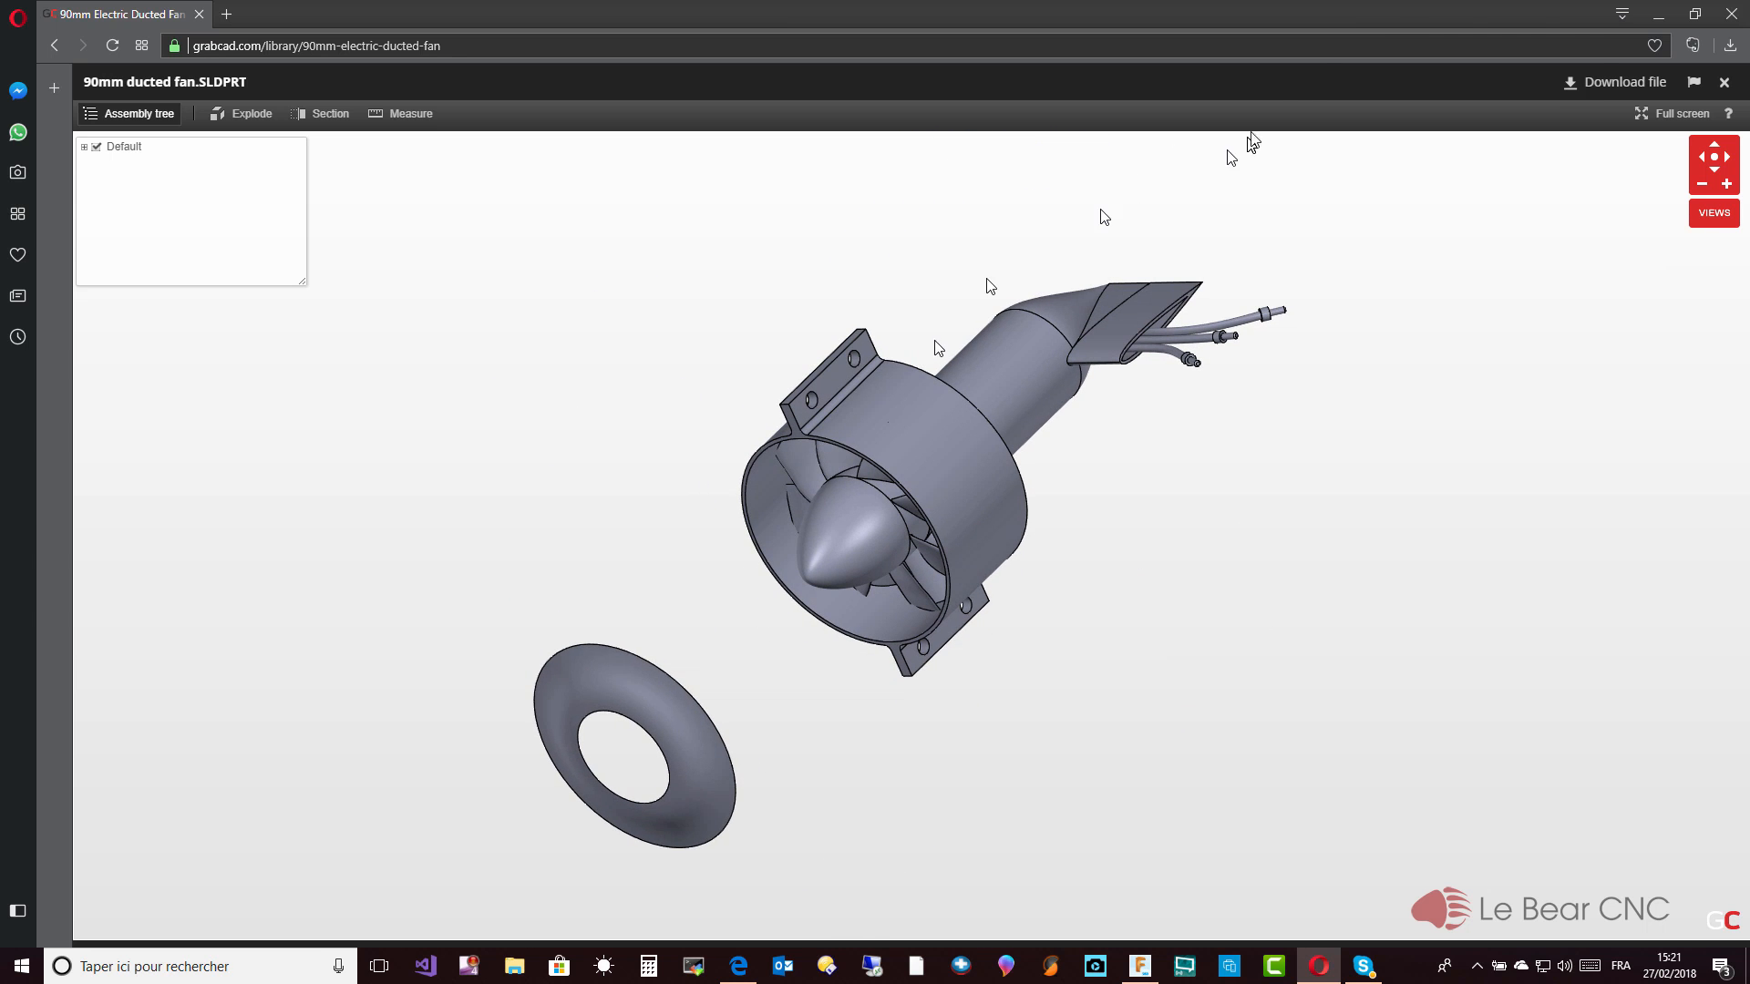
Start downloading the 90mm ducted fan.SLDPRT file, and close the browser to return to Fusion 360
left_click(1605, 84)
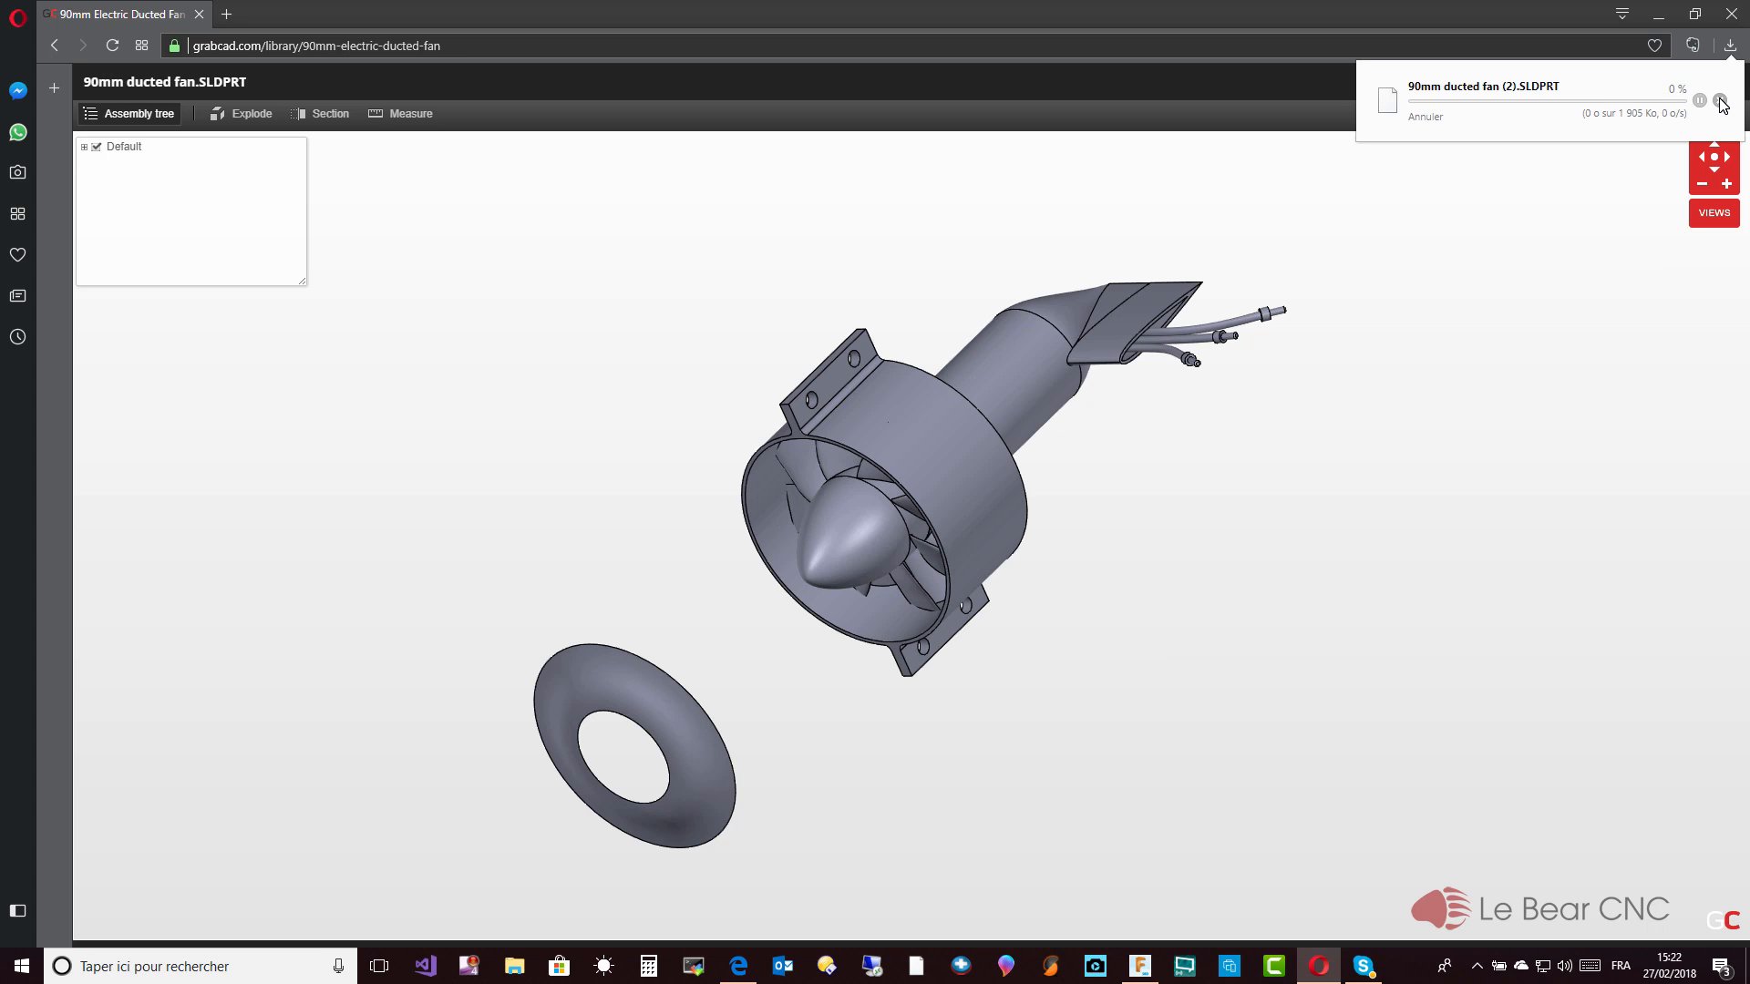
left_click(1732, 14)
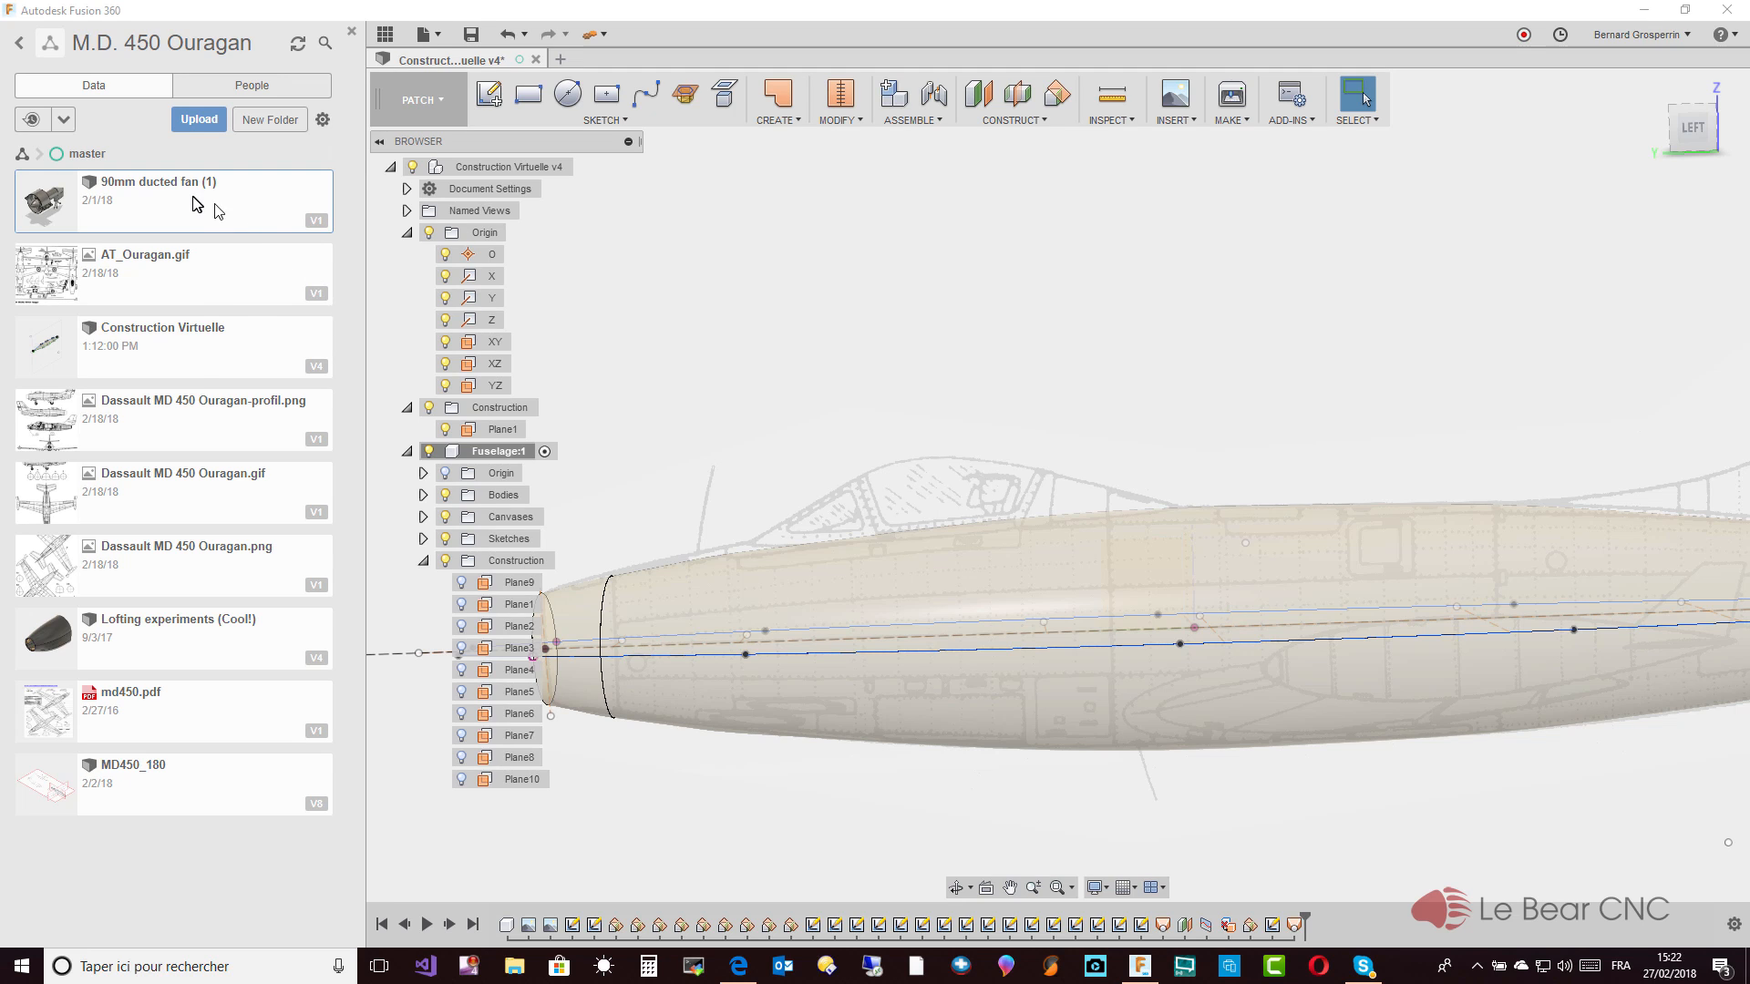
Insert the 90mm ducted fan (1) design into the current design and rotate it -90 degrees about X
right_click(192, 203)
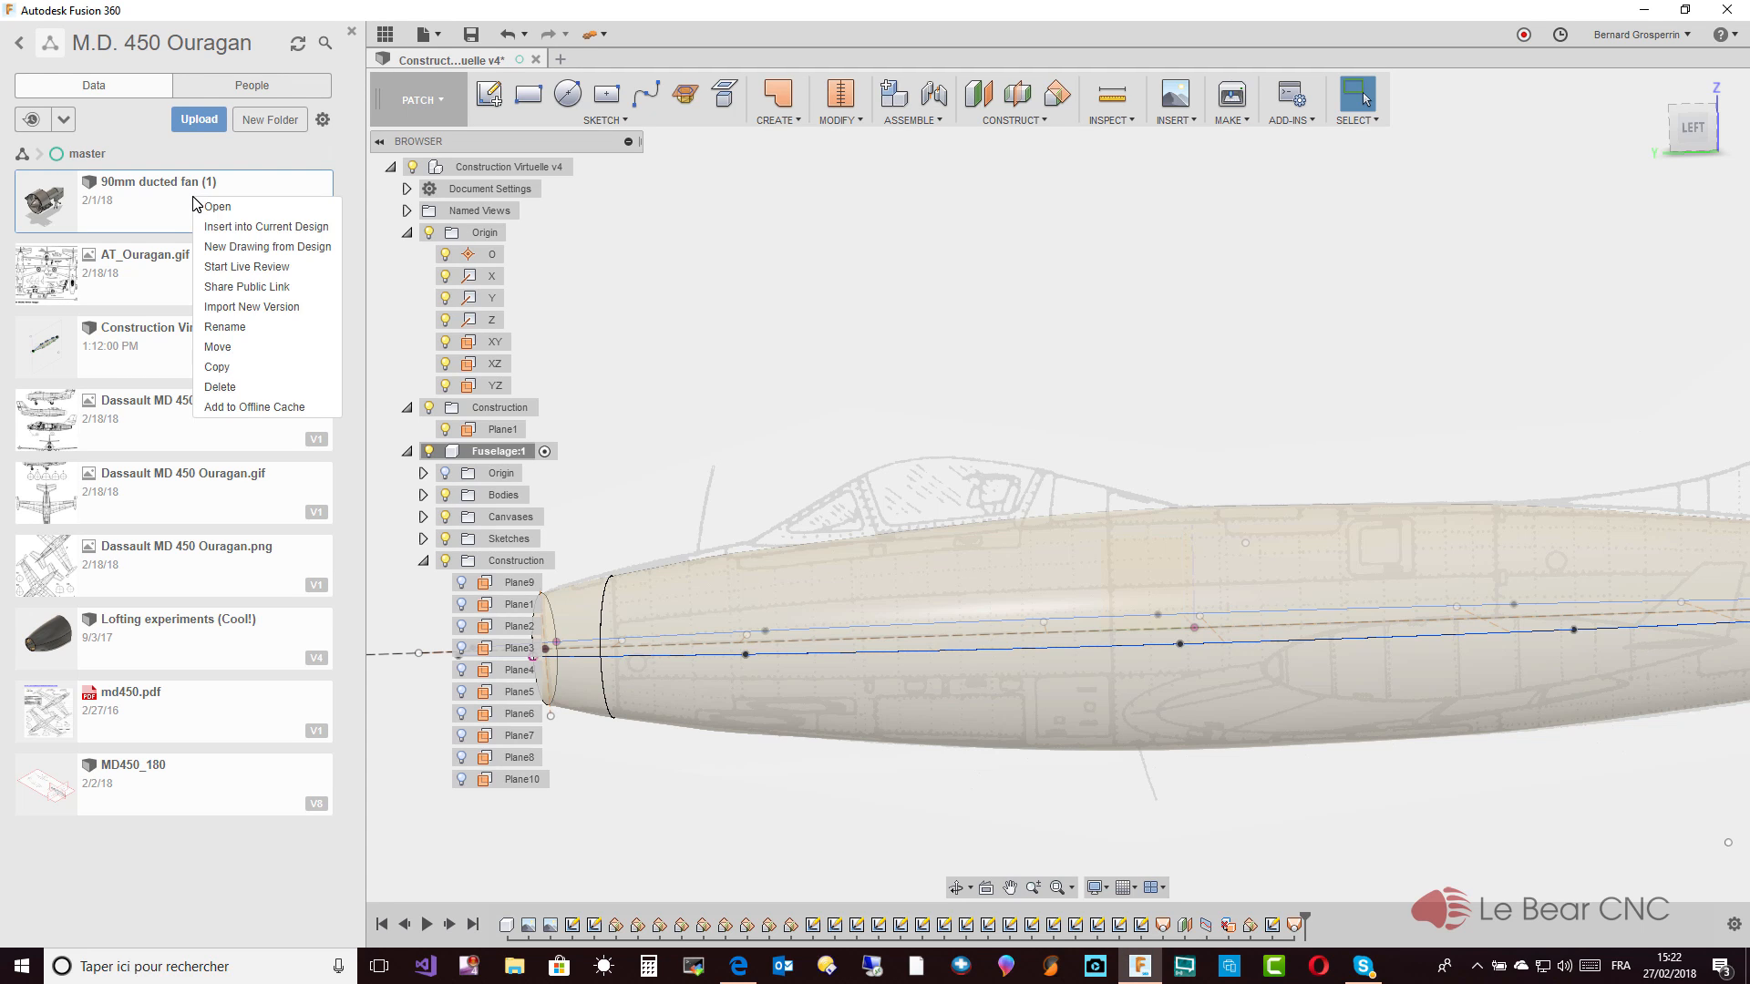
left_click(242, 231)
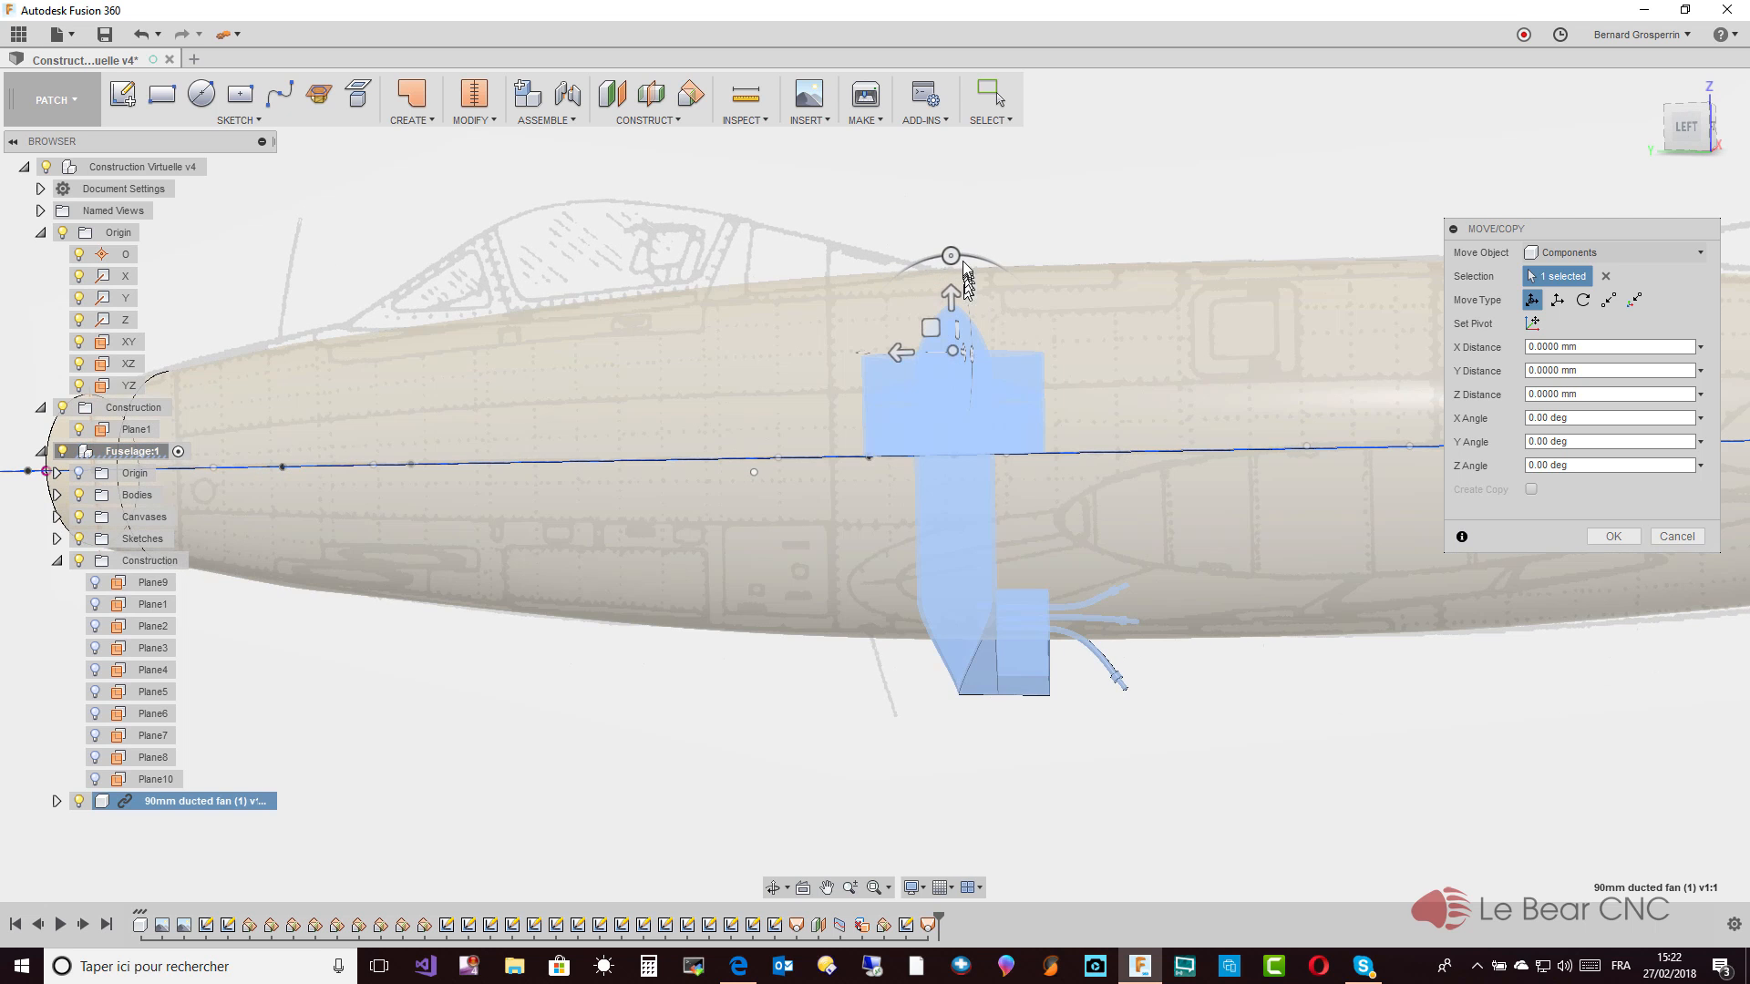
left_click_drag(948, 257, 739, 360)
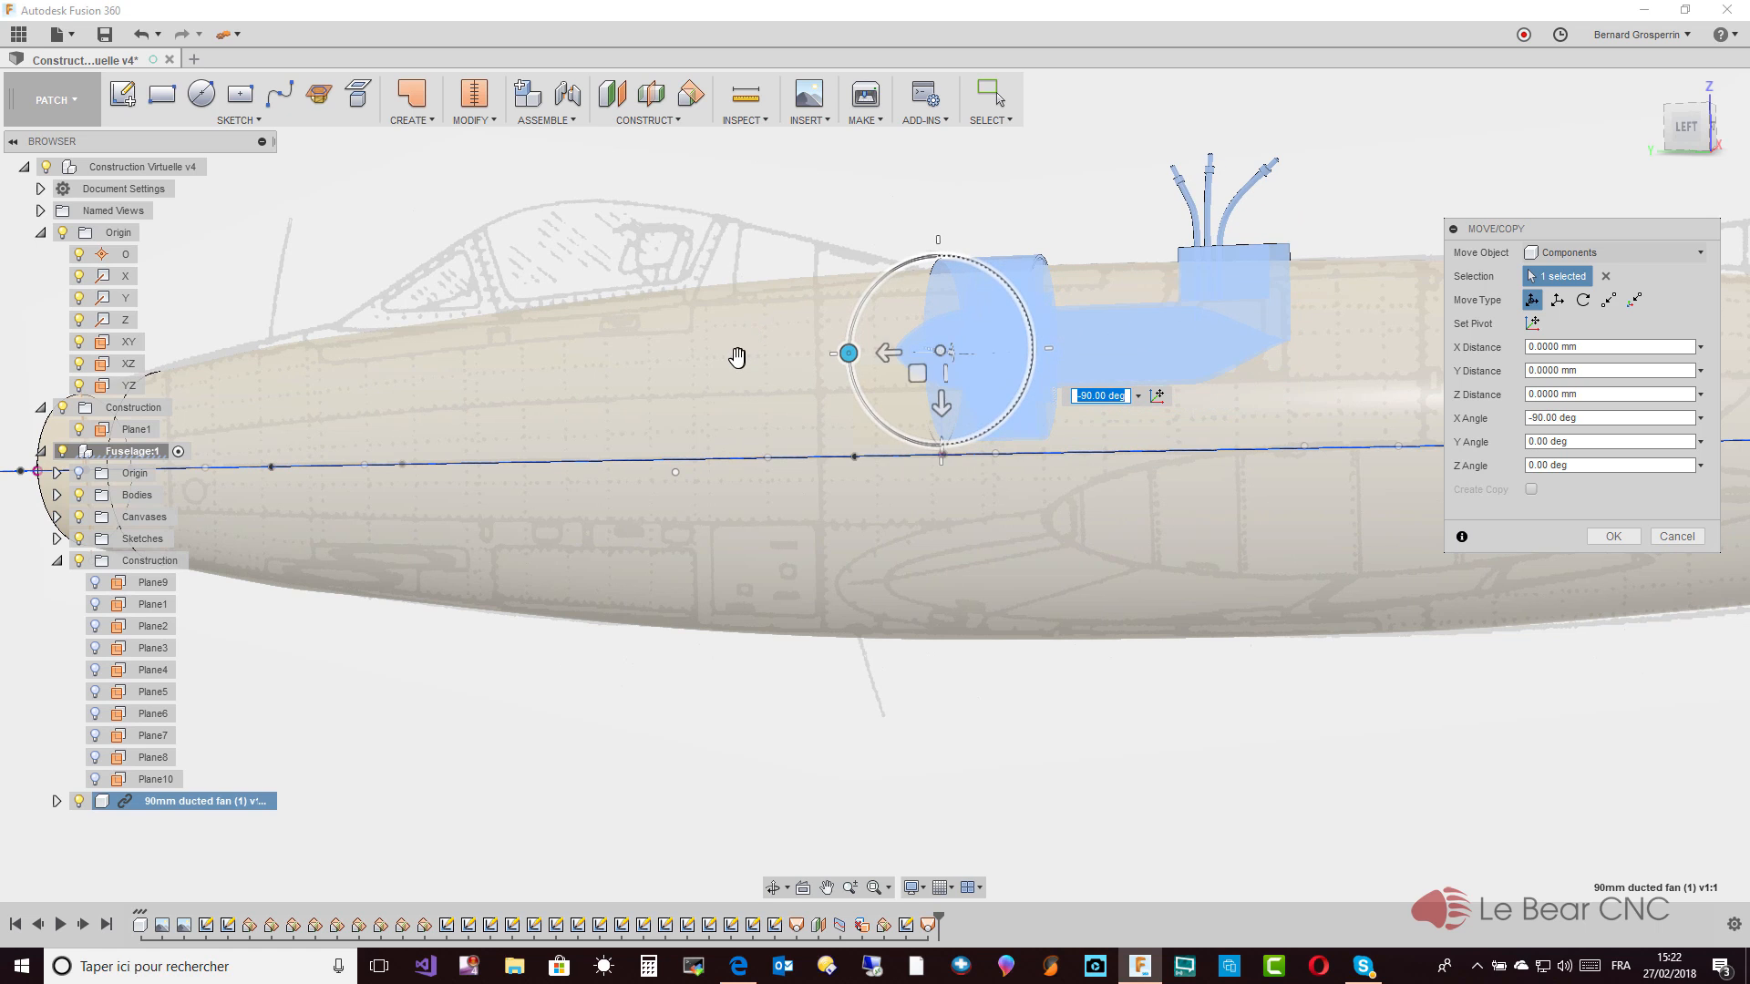
Move the ducted fan about 54.11 mm in Y to centre it in the fuselage as seen from the front
middle_click_drag(738, 360, 633, 441, "shift")
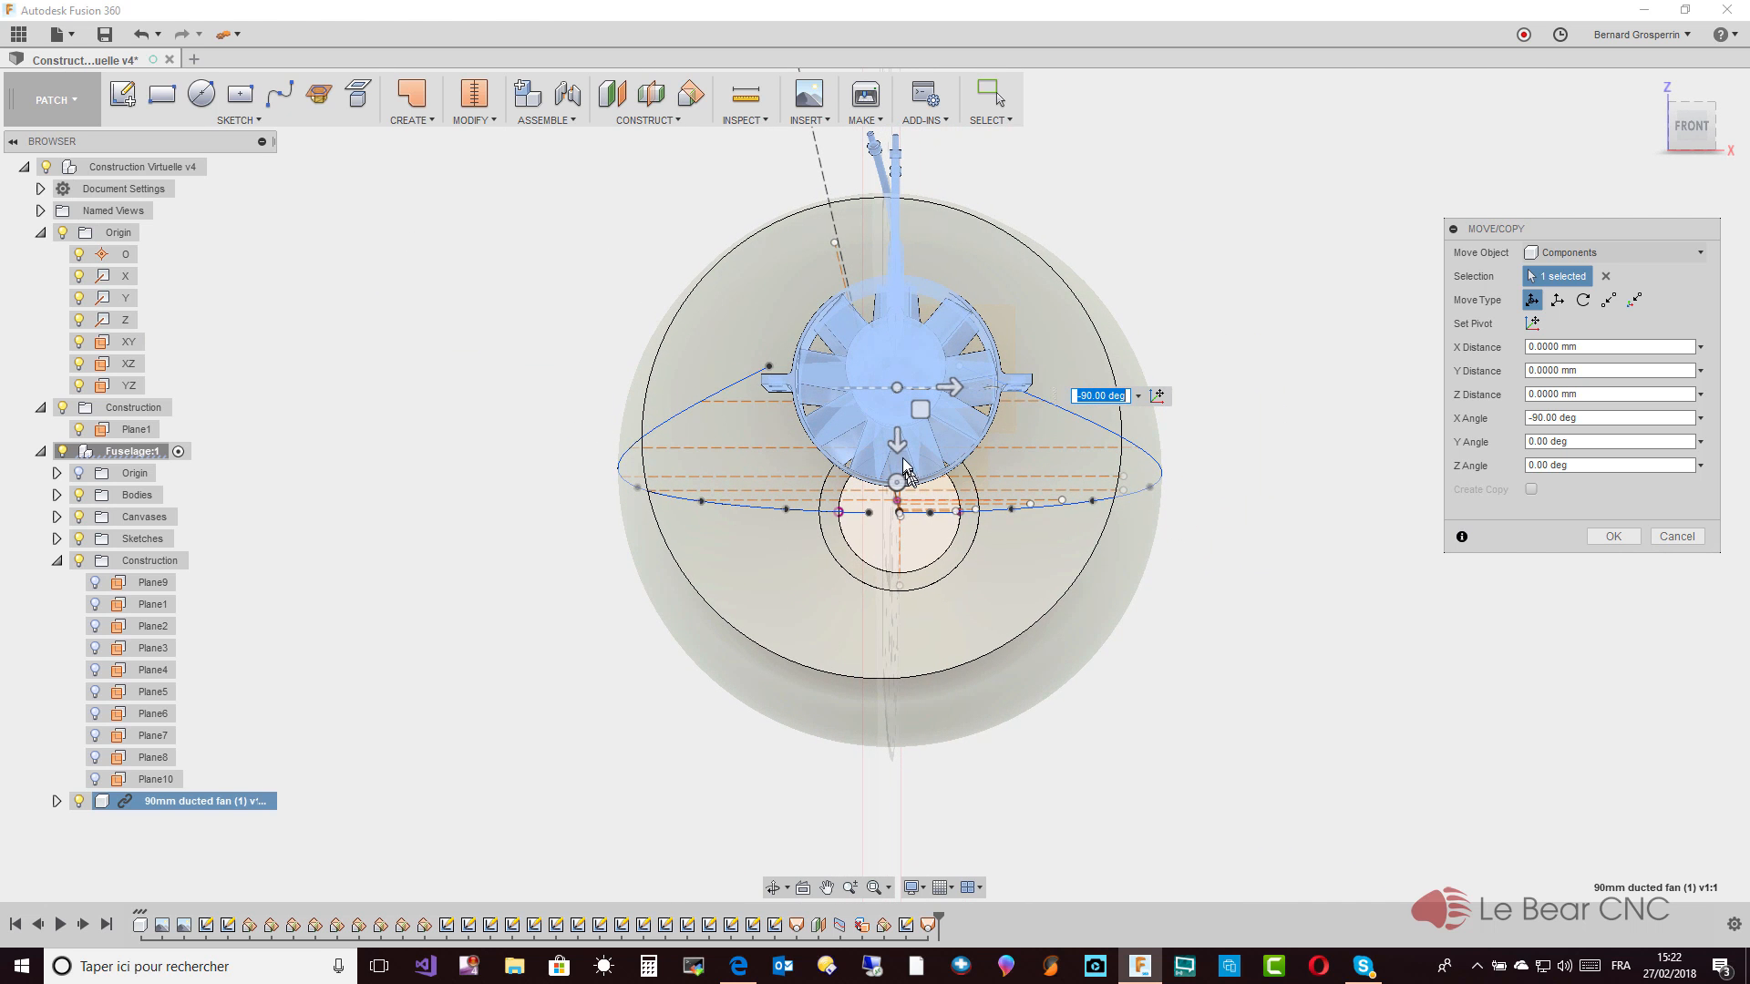
left_click_drag(894, 450, 889, 571)
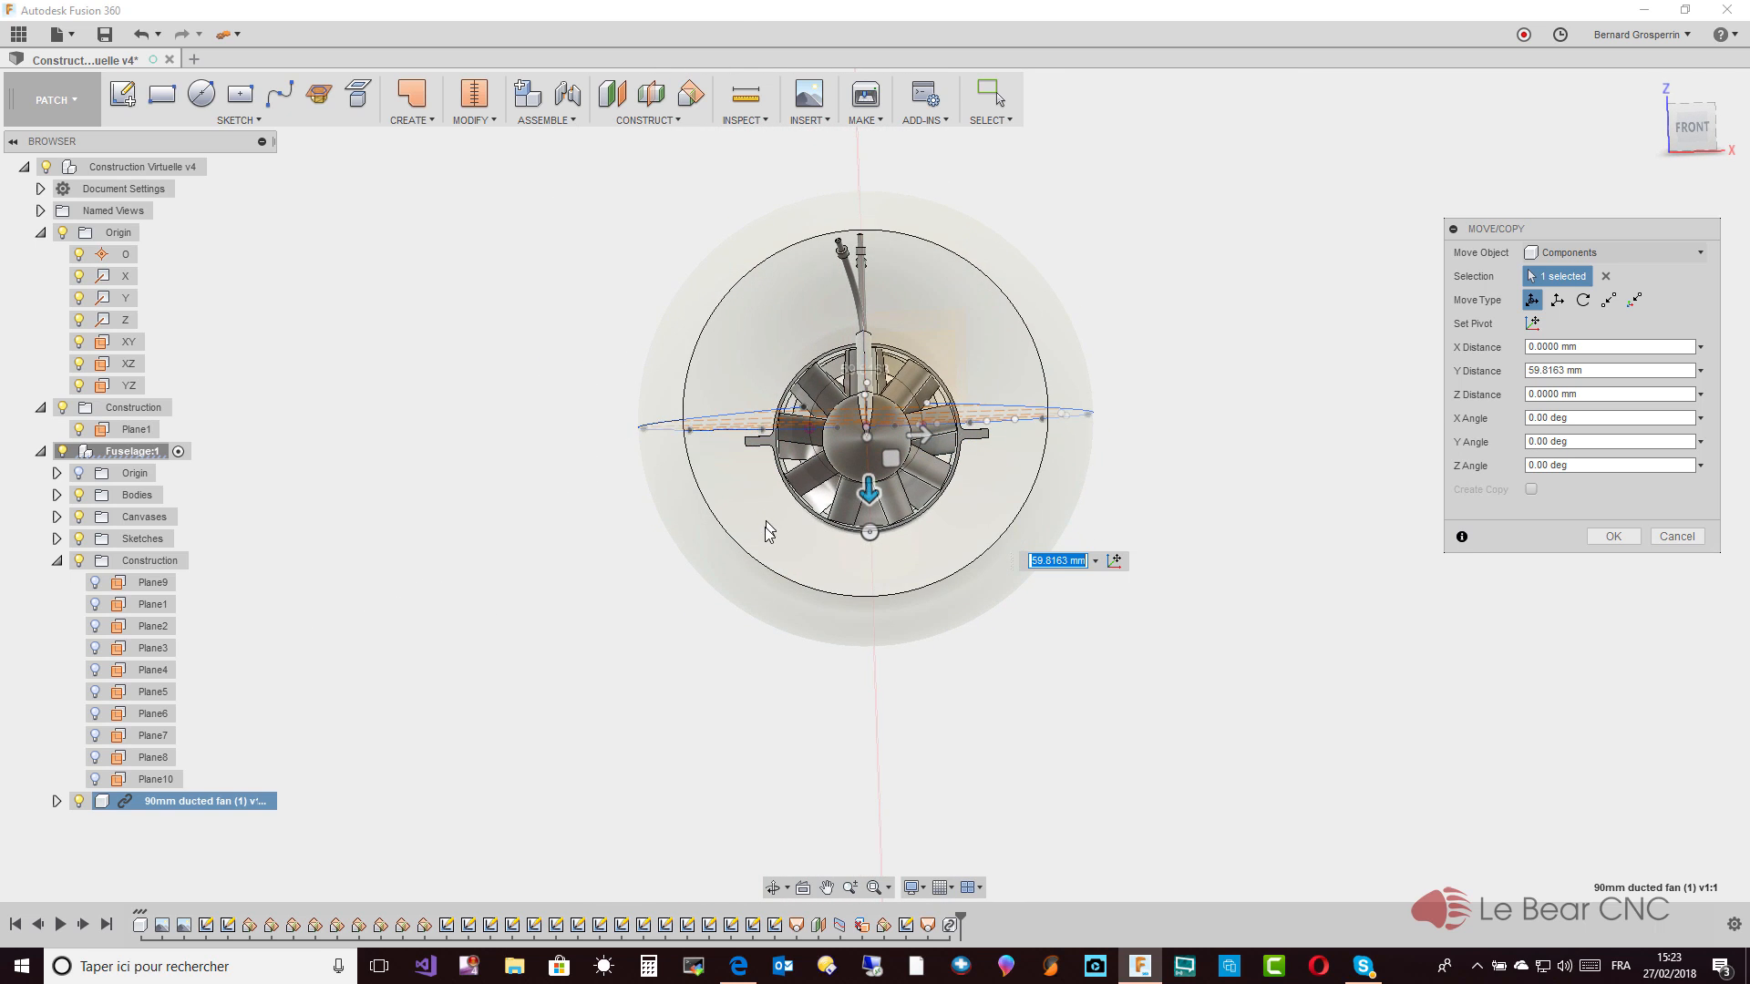
left_click(1692, 127)
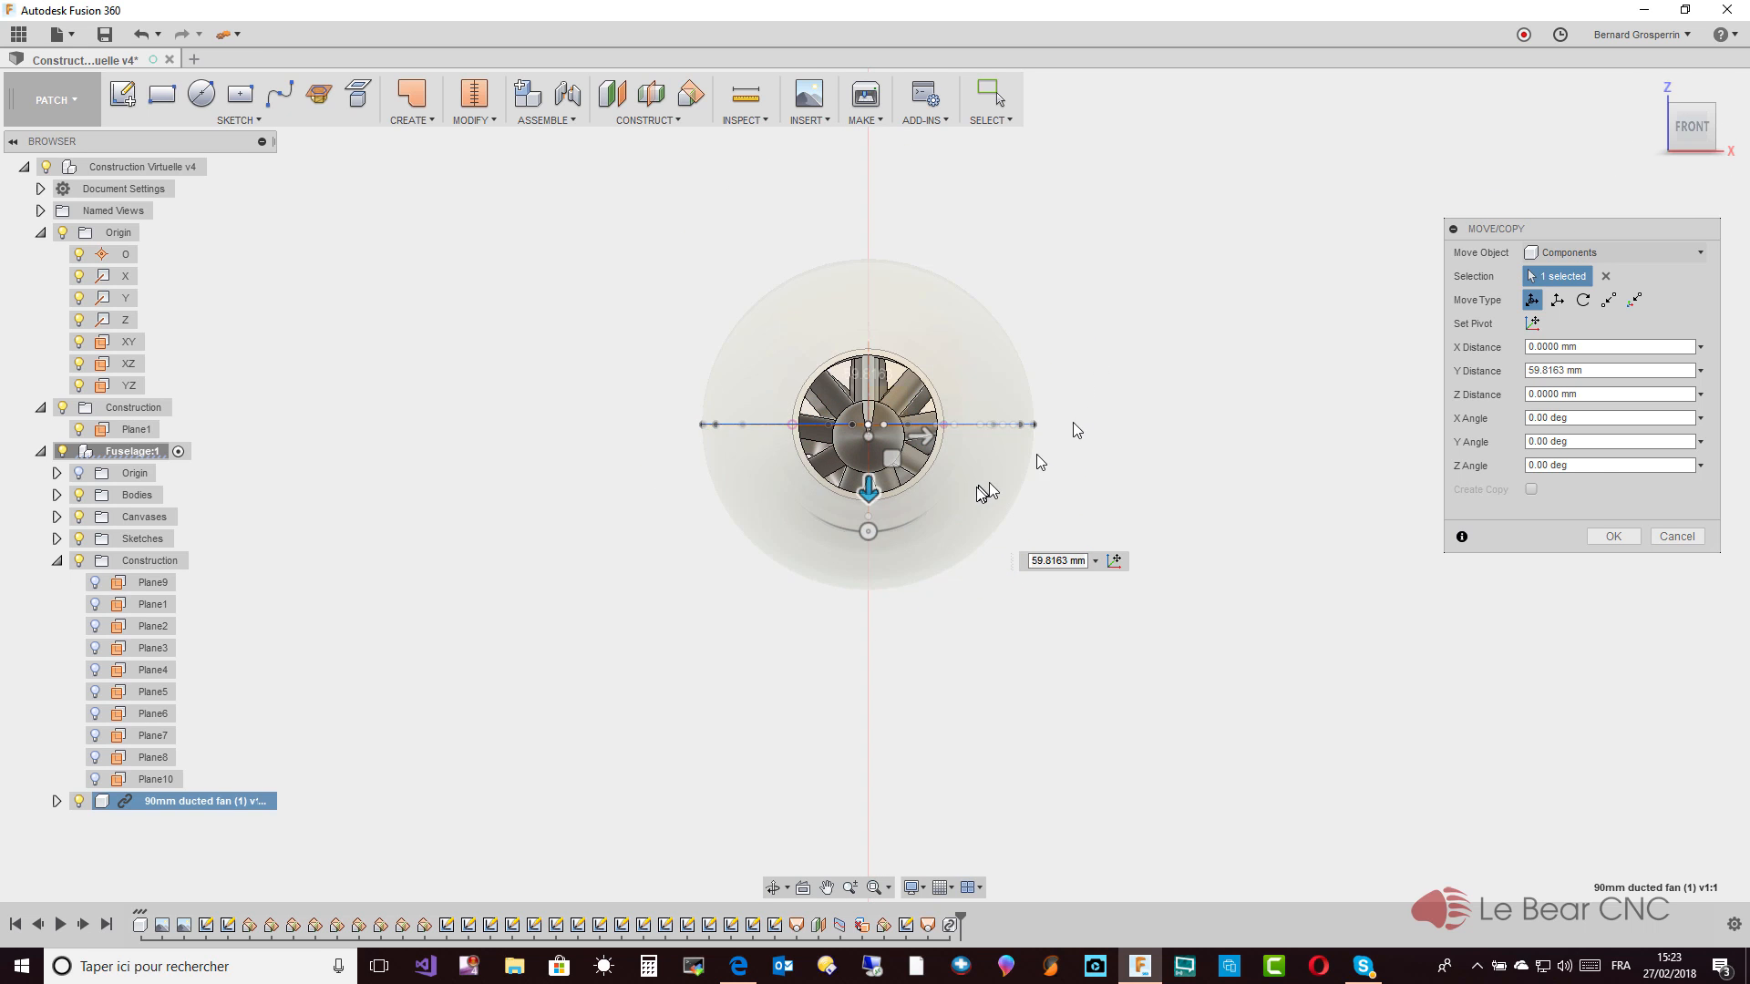
left_click_drag(864, 498, 864, 489)
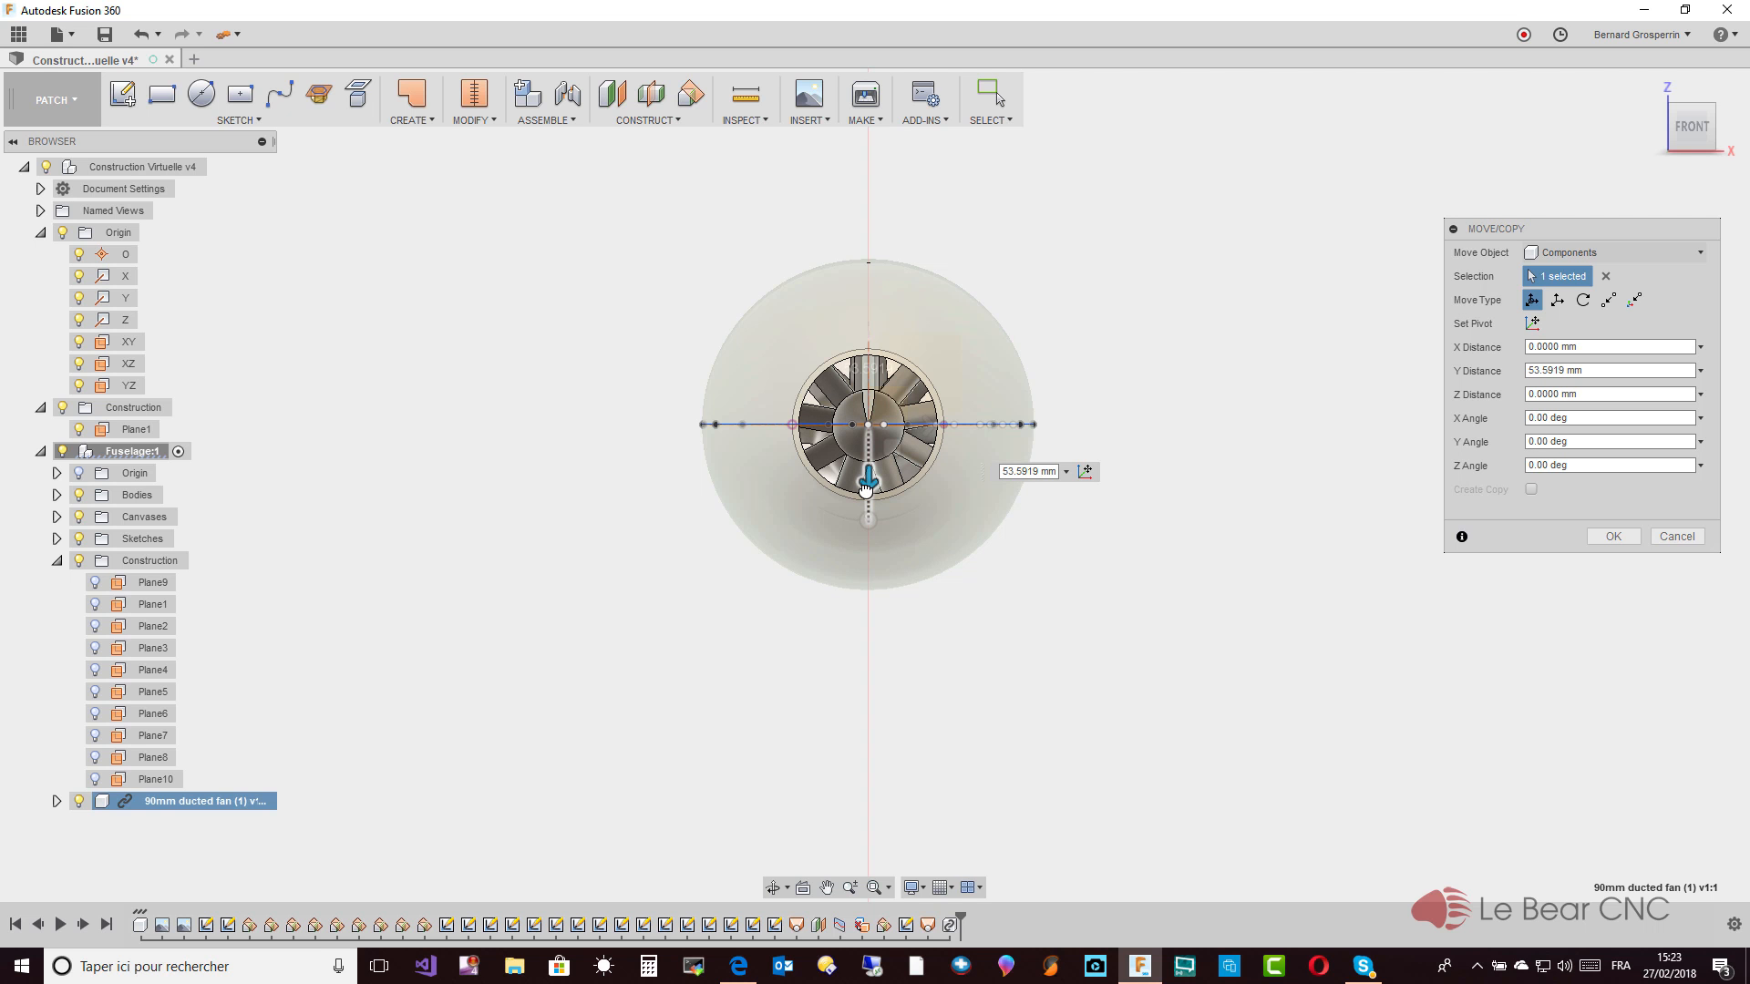
left_click_drag(866, 489, 866, 491)
Stitch the nose surface and the main fuselage surface into one body with a 1 mm tolerance
middle_click_drag(866, 491, 594, 448, "shift")
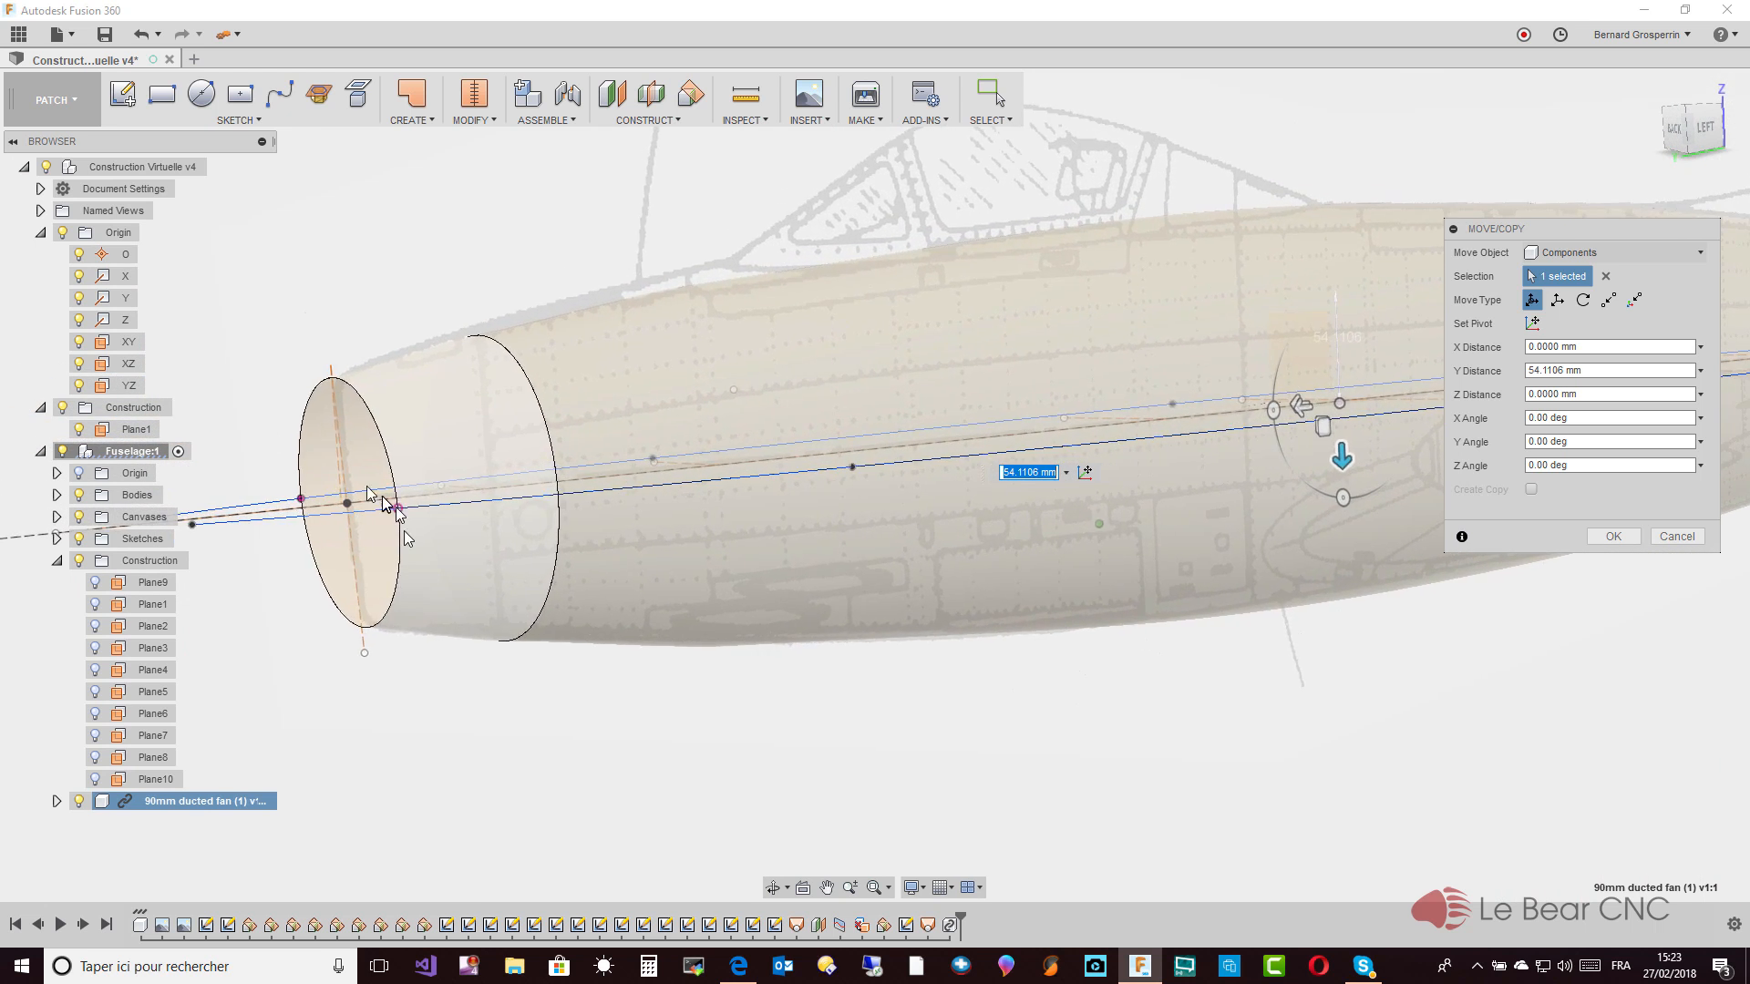
left_click(57, 495)
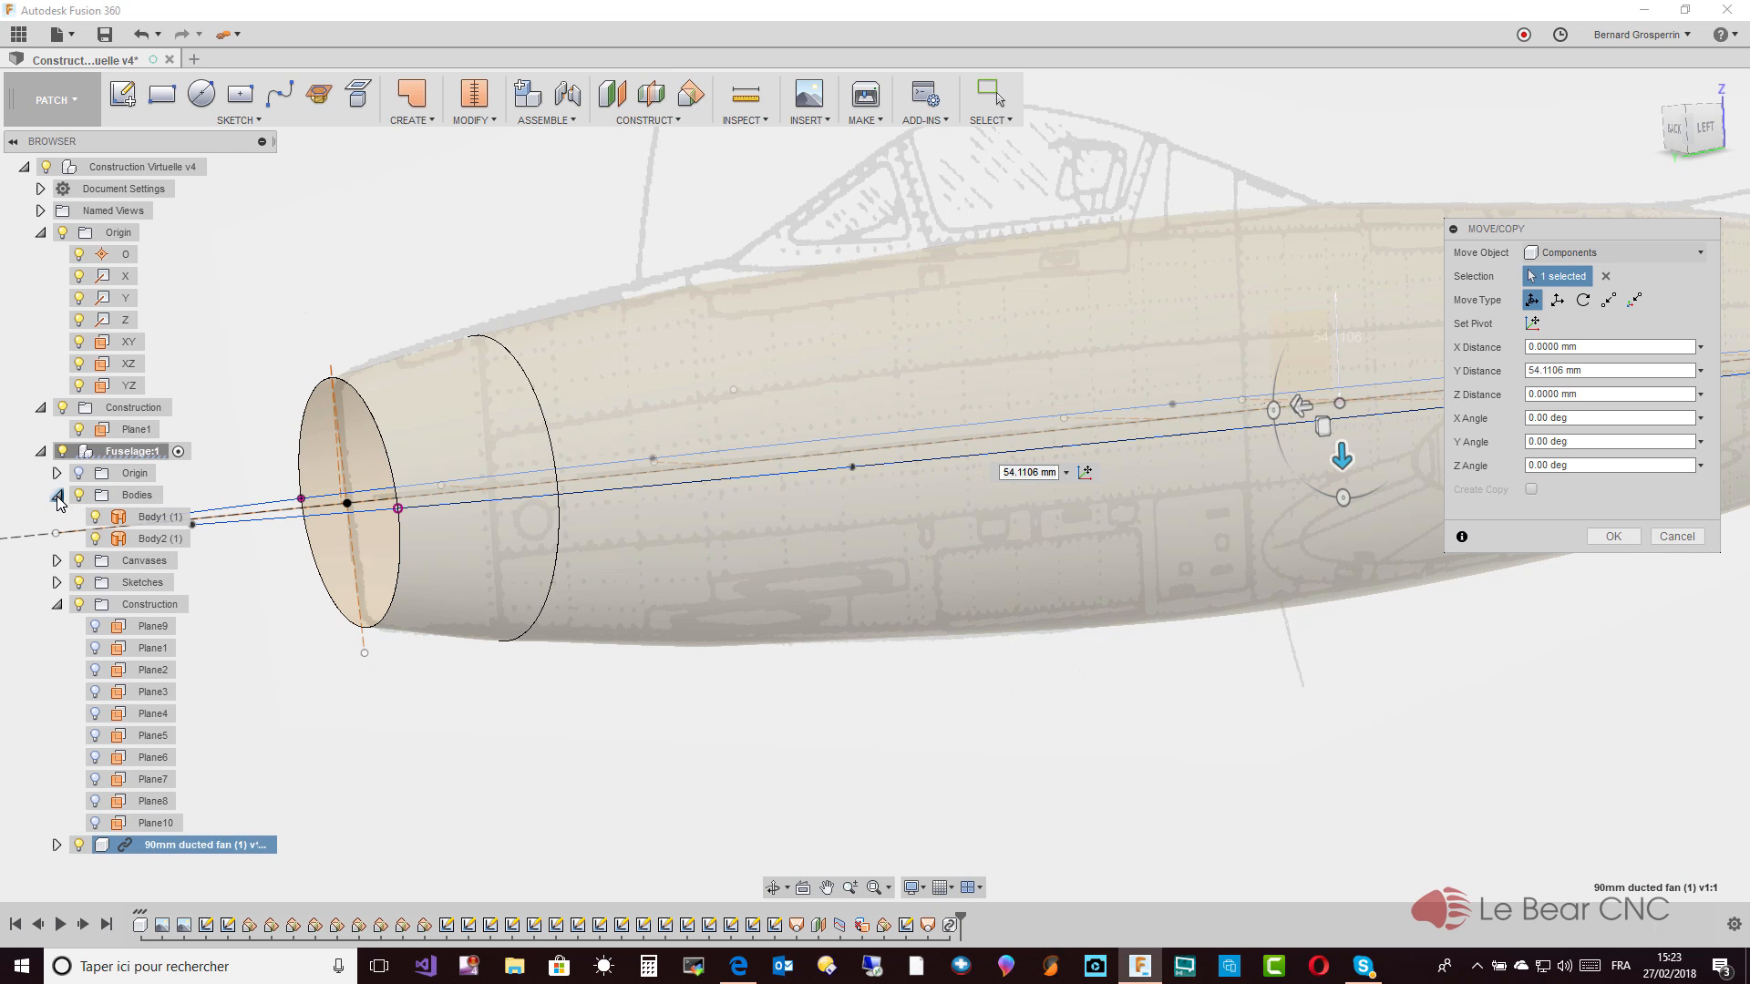
left_click(179, 538)
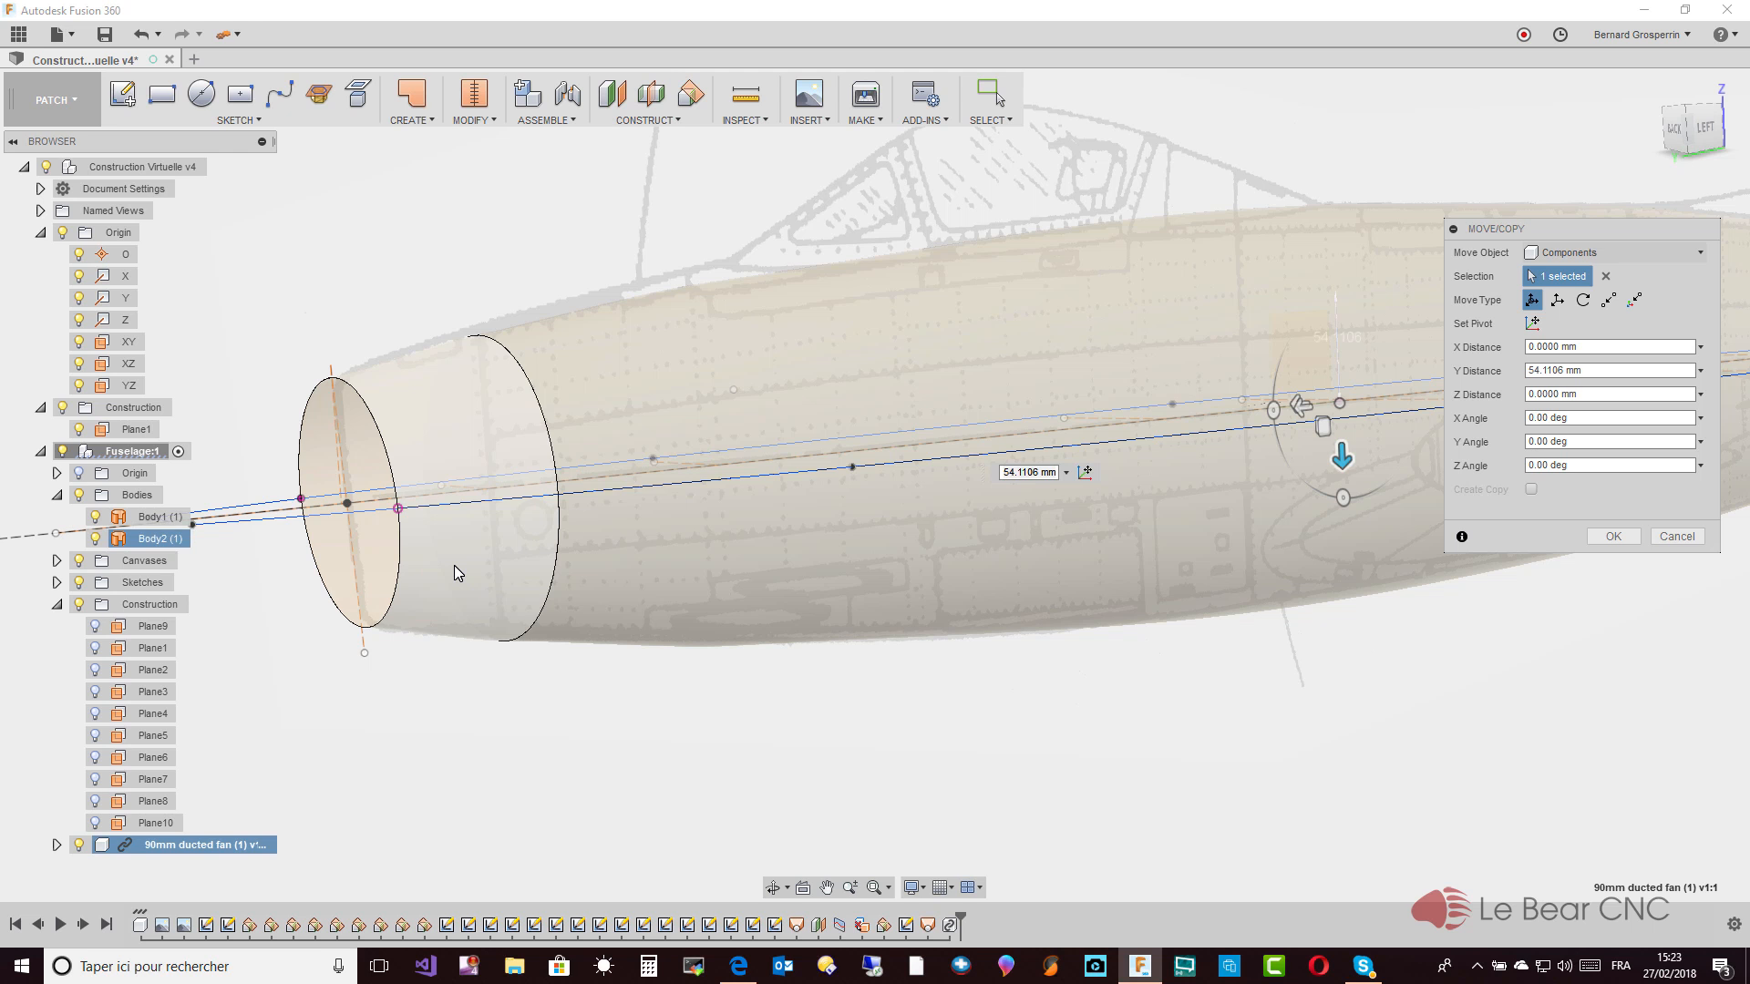
left_click(487, 123)
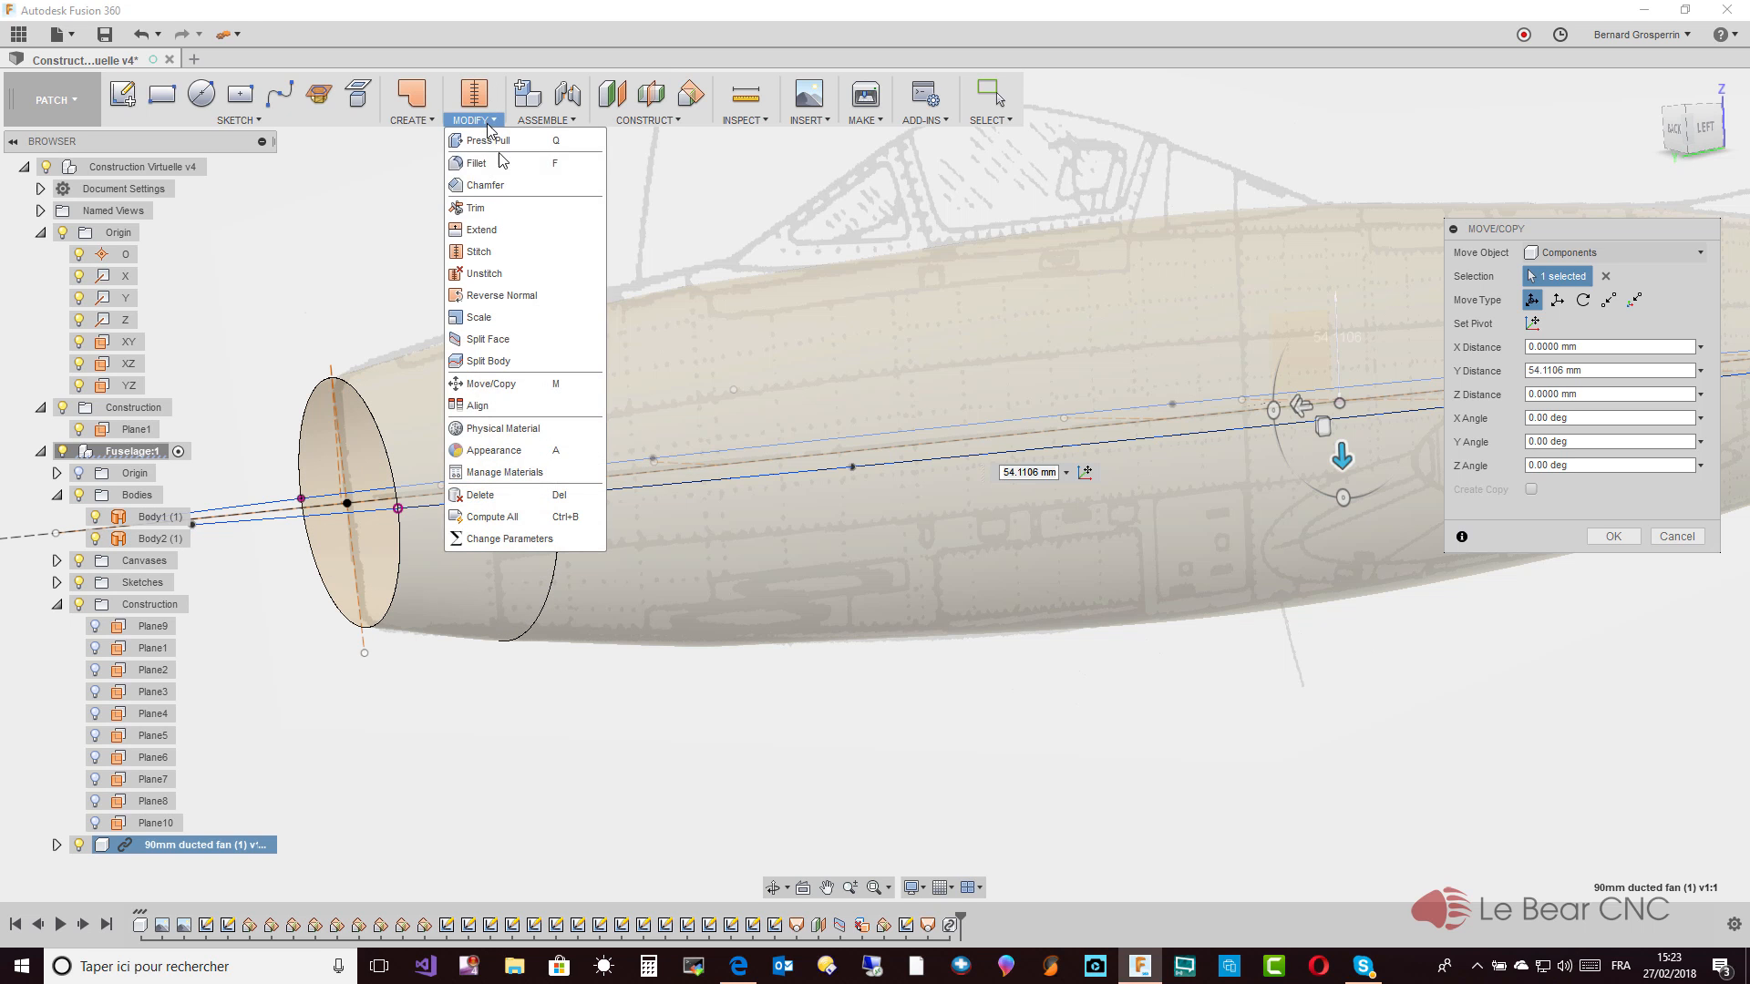
left_click(505, 254)
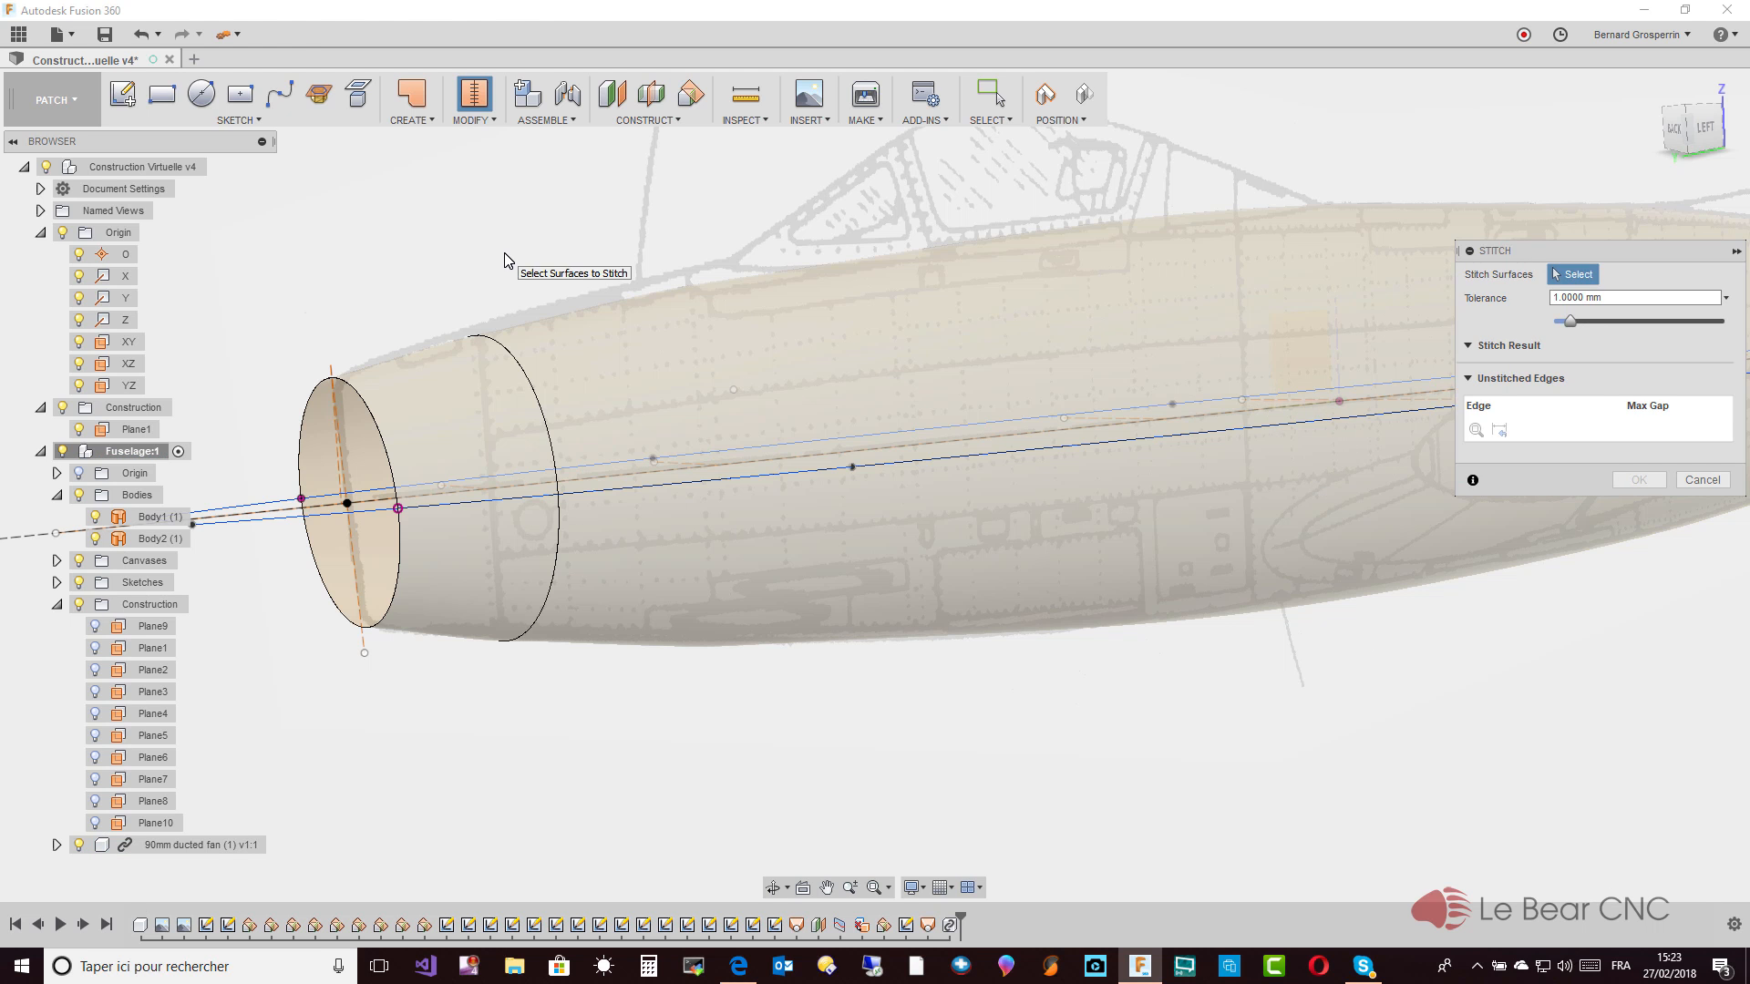
left_click(536, 455)
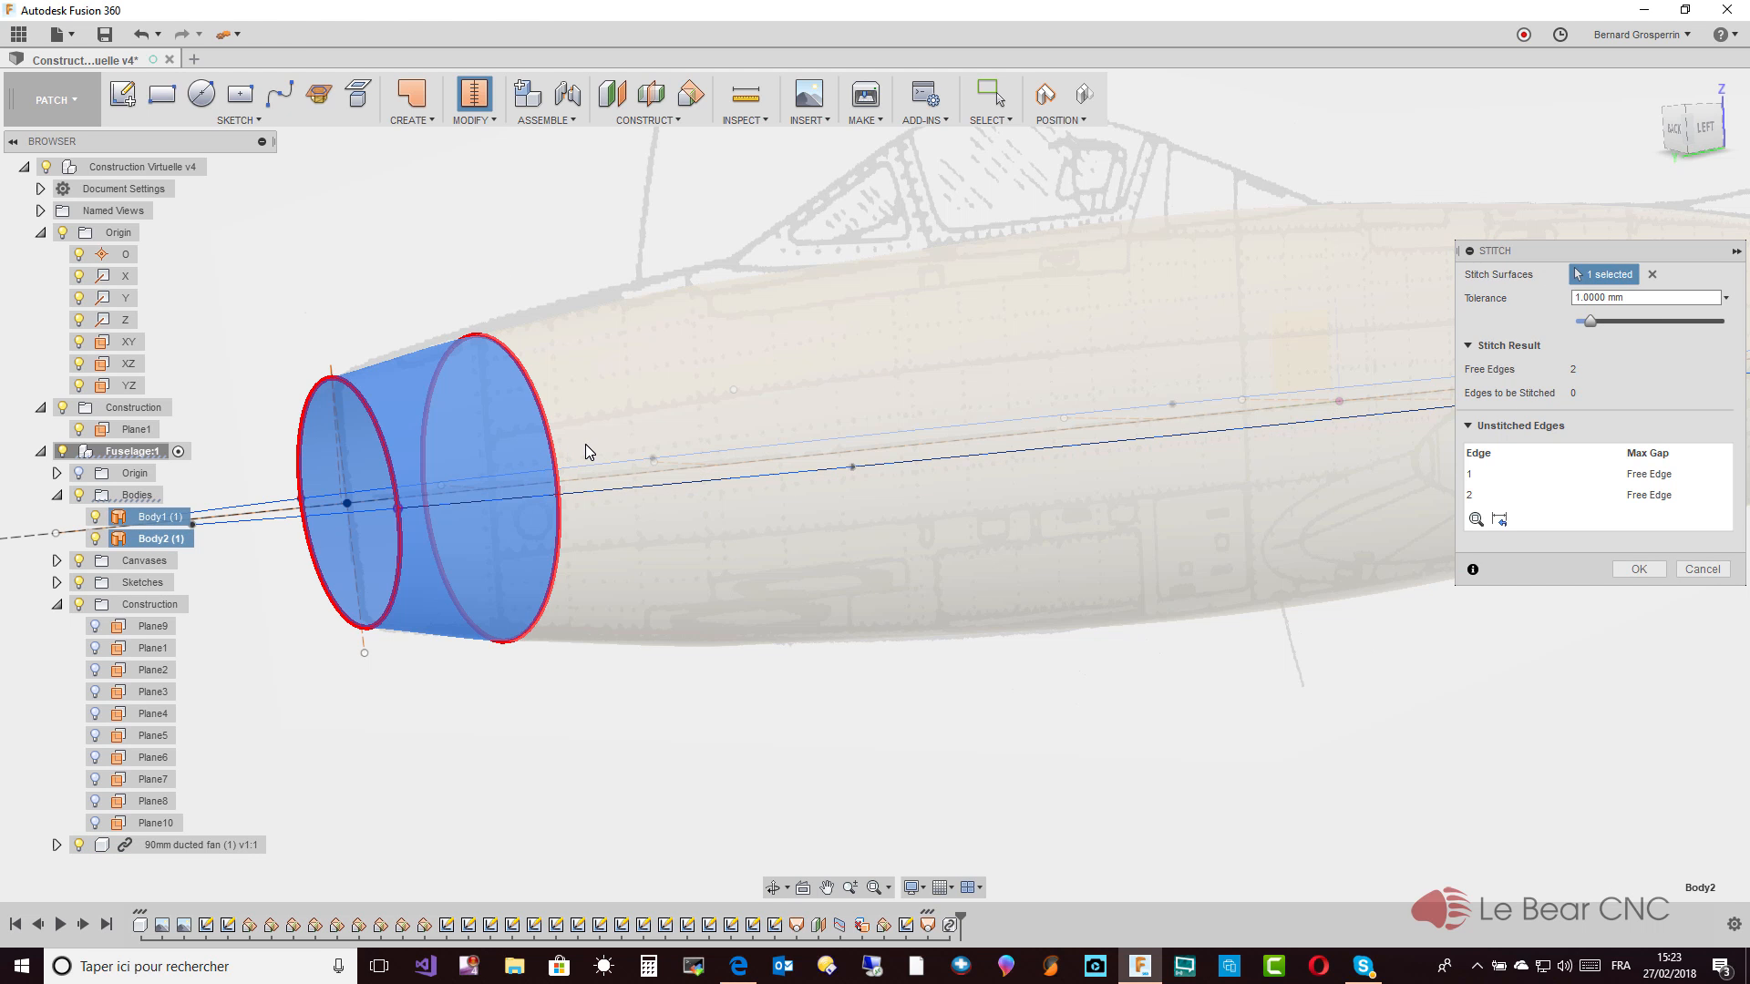
left_click(585, 445)
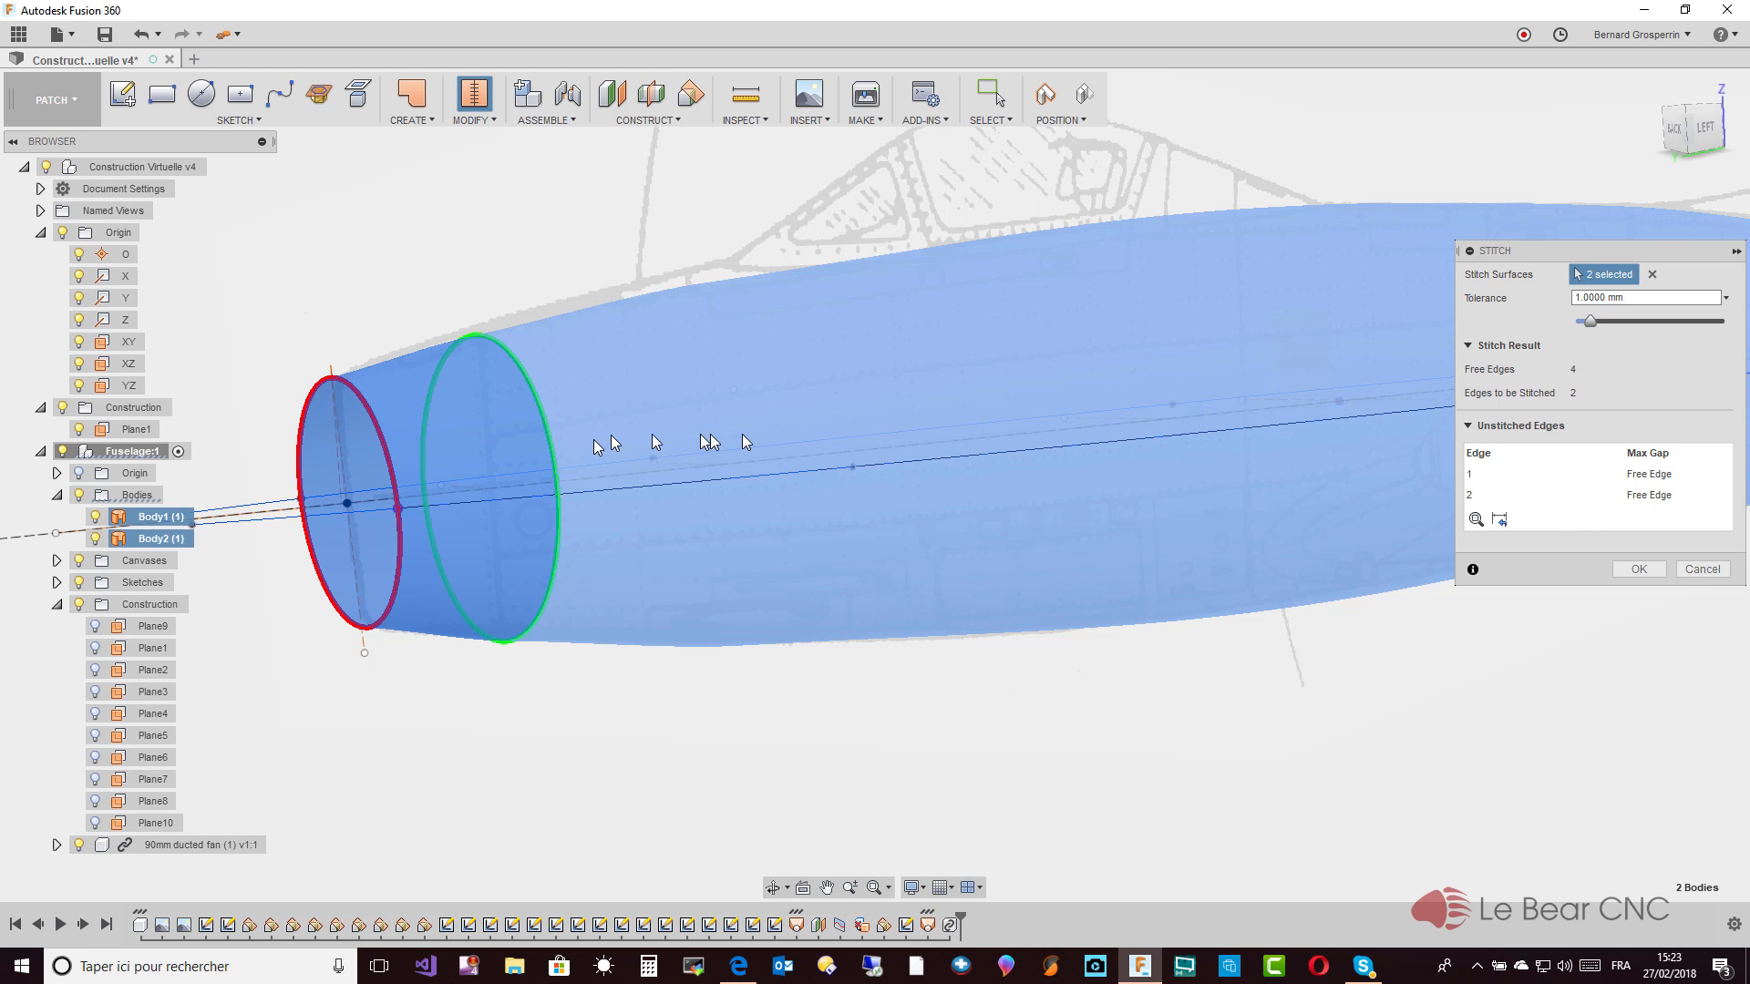
left_click(1638, 569)
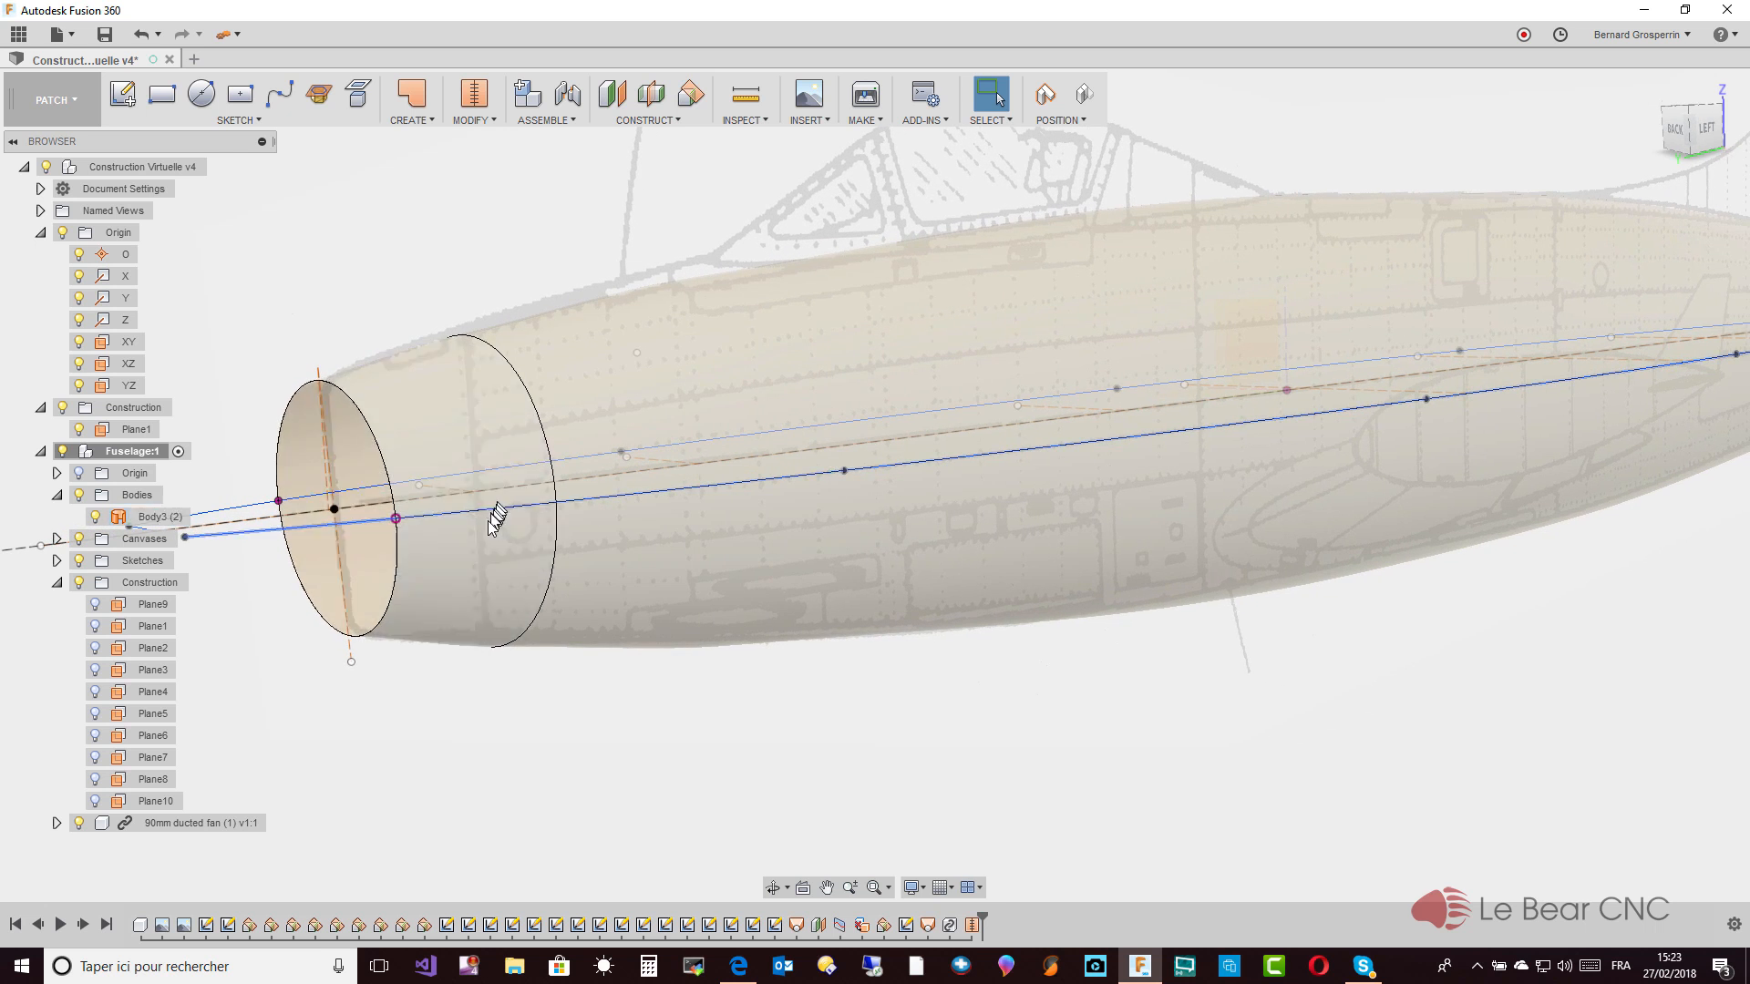
left_click(165, 519)
right_click(165, 518)
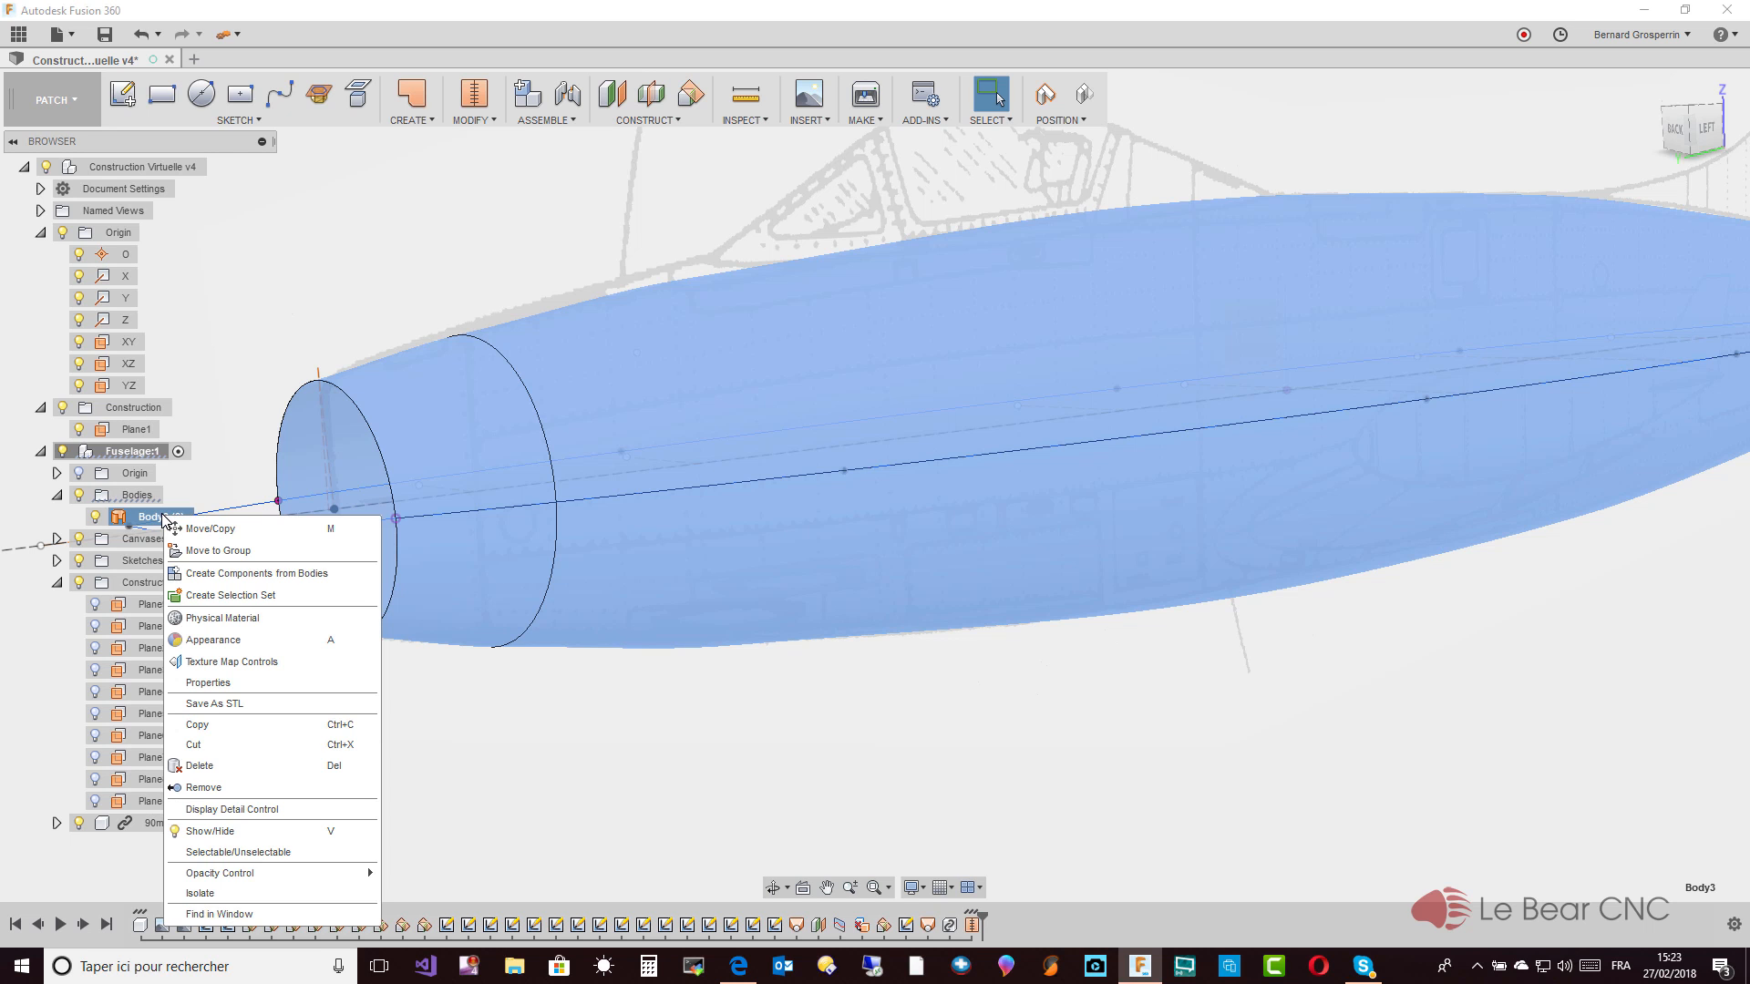
left_click(224, 645)
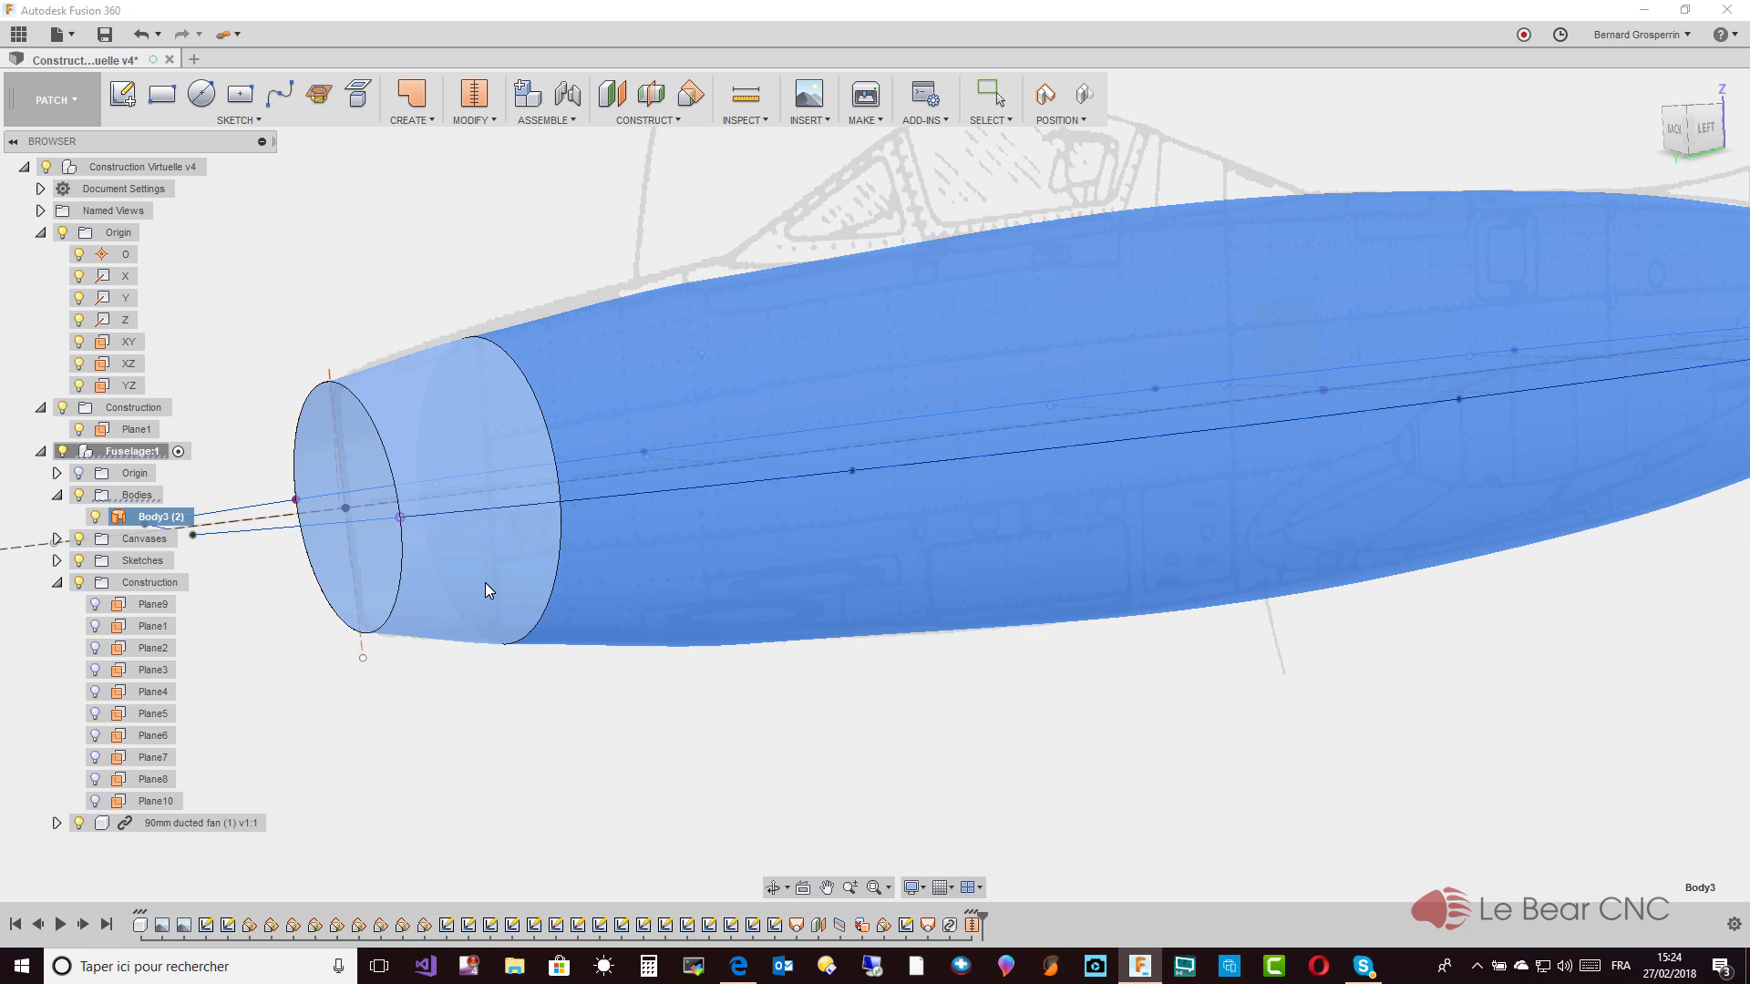
right_click(485, 590)
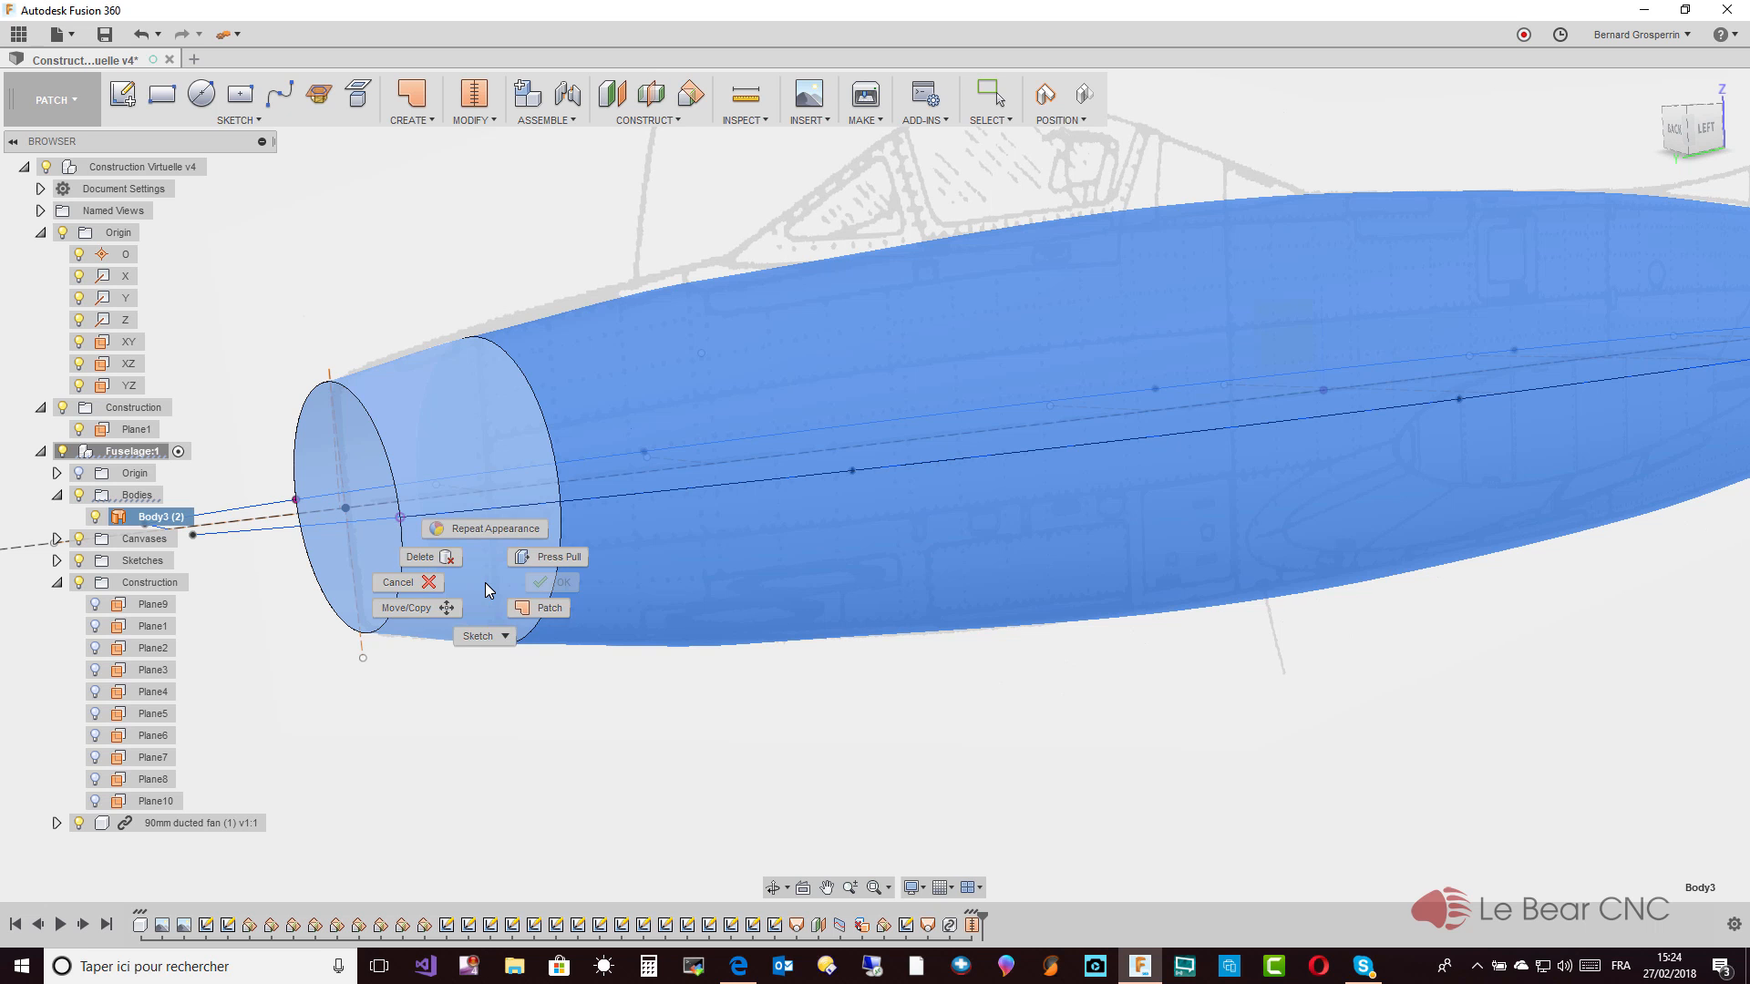
left_click(486, 583)
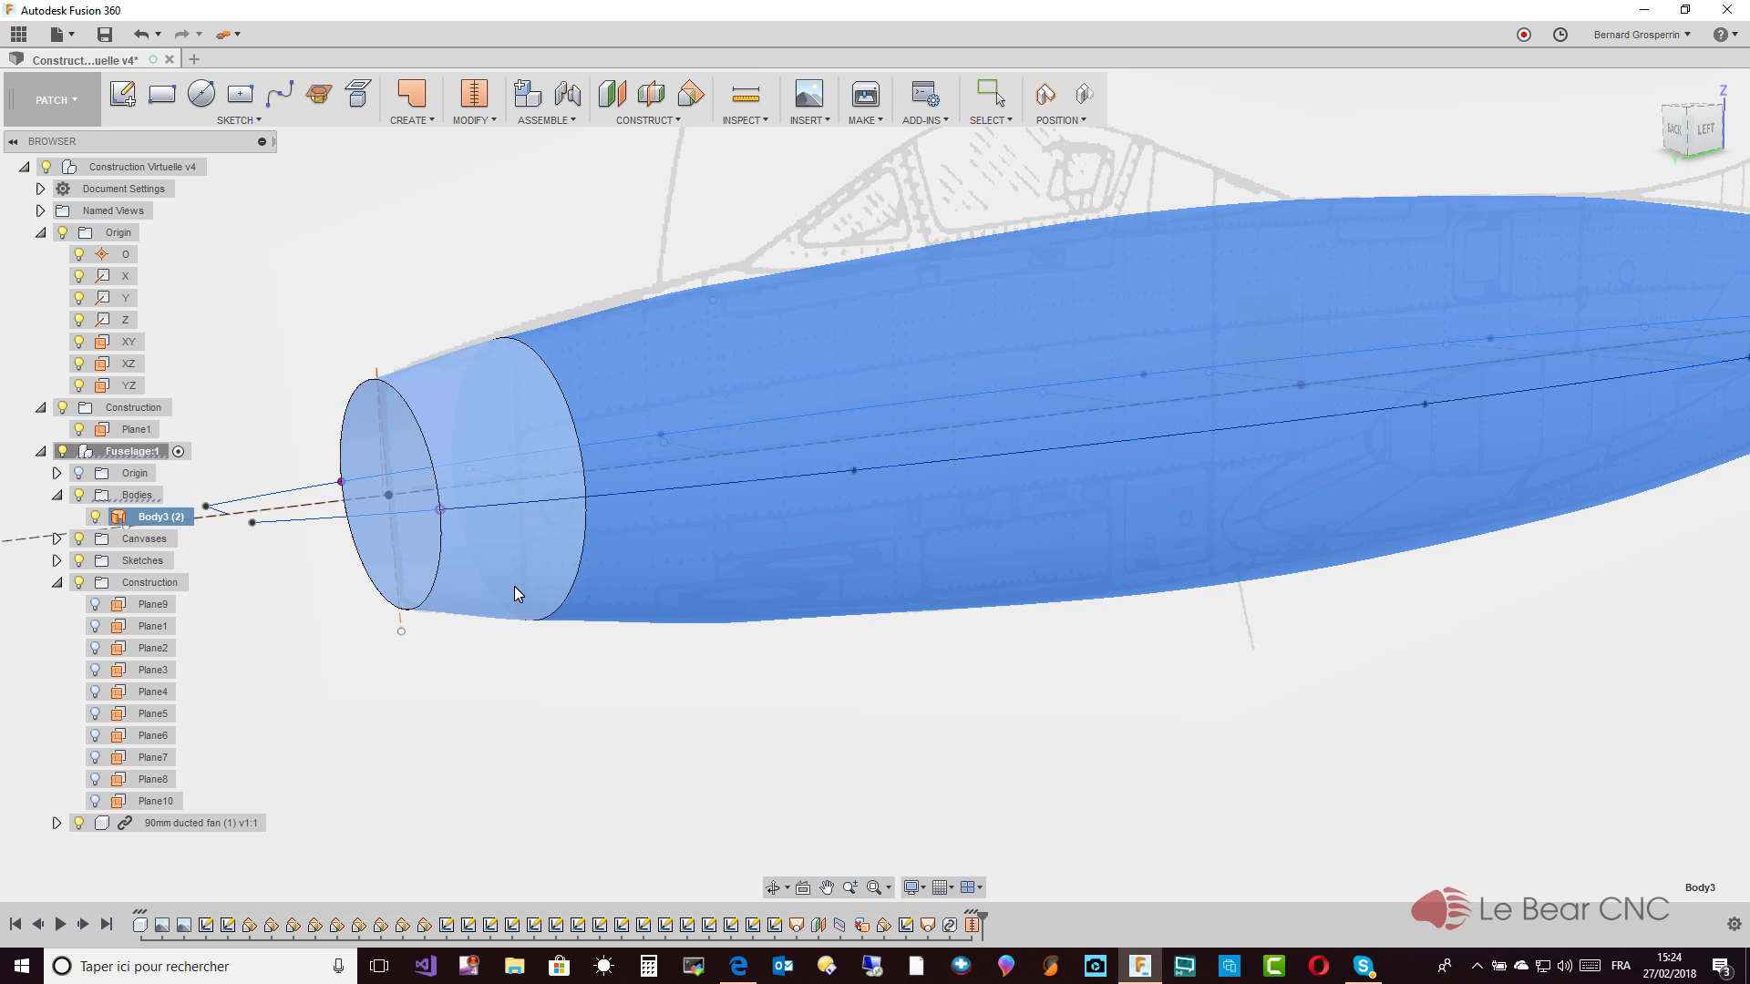
Apply the Glass - Heavy Color appearance from the Color Density library to the stitched fuselage body
left_click(636, 549)
right_click(636, 543)
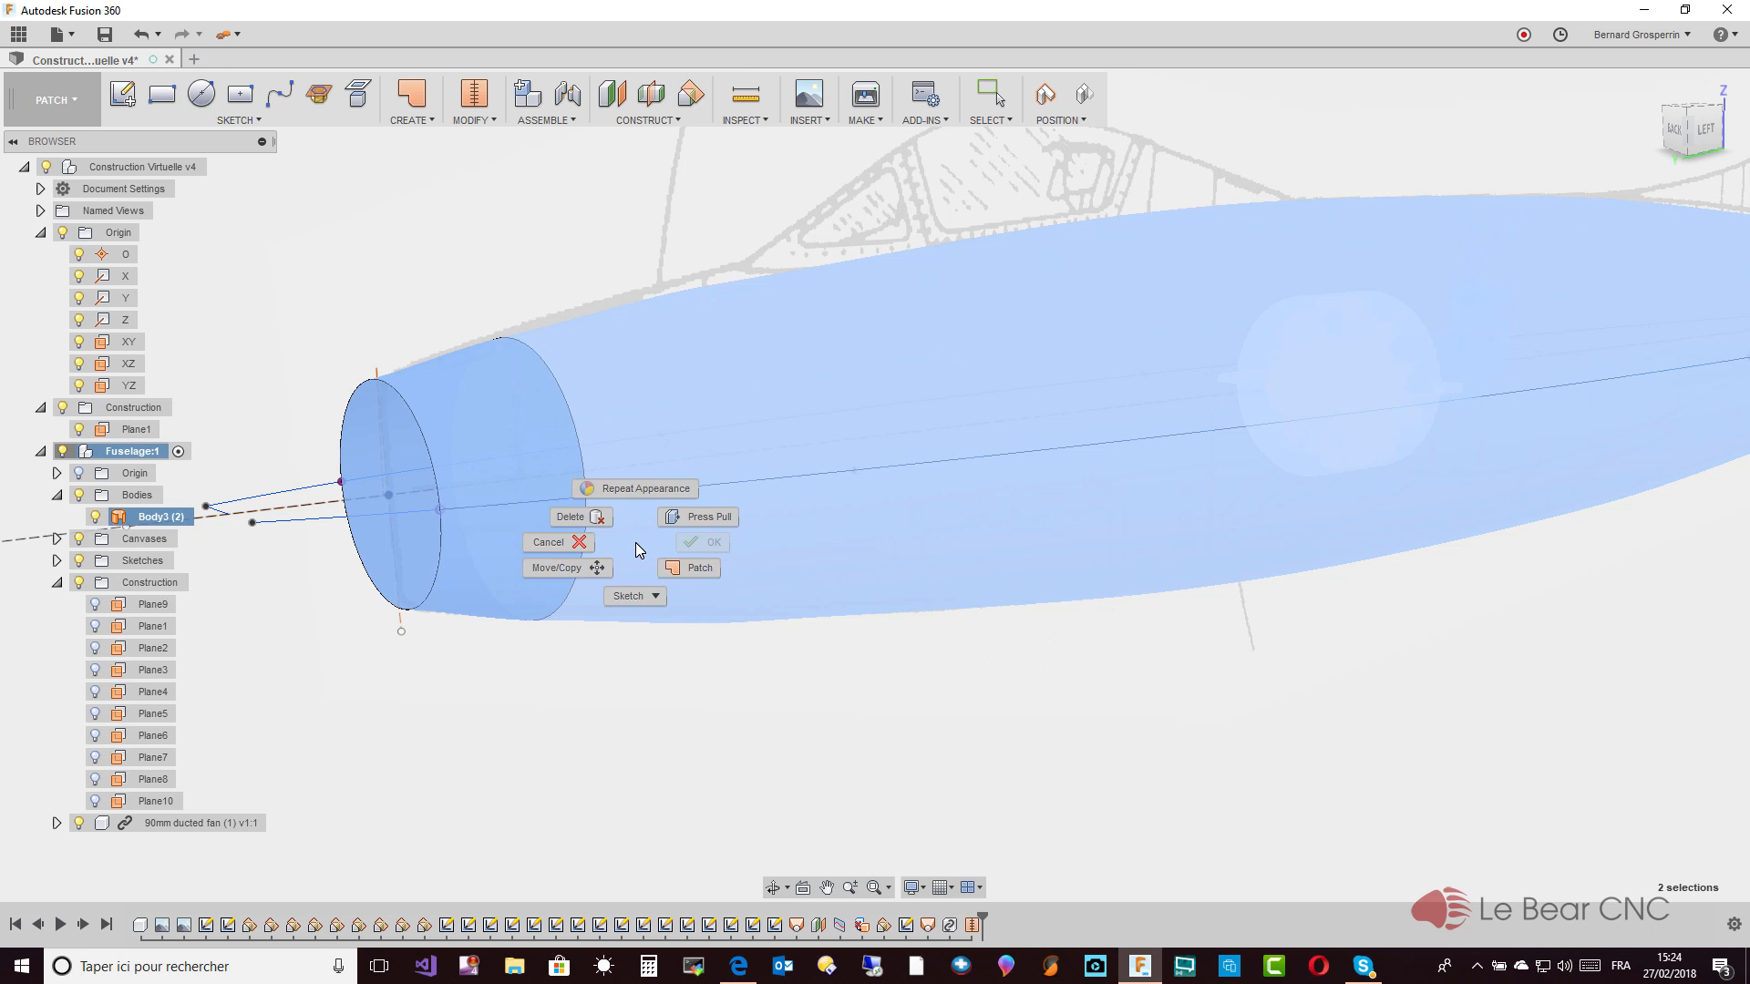
left_click(643, 491)
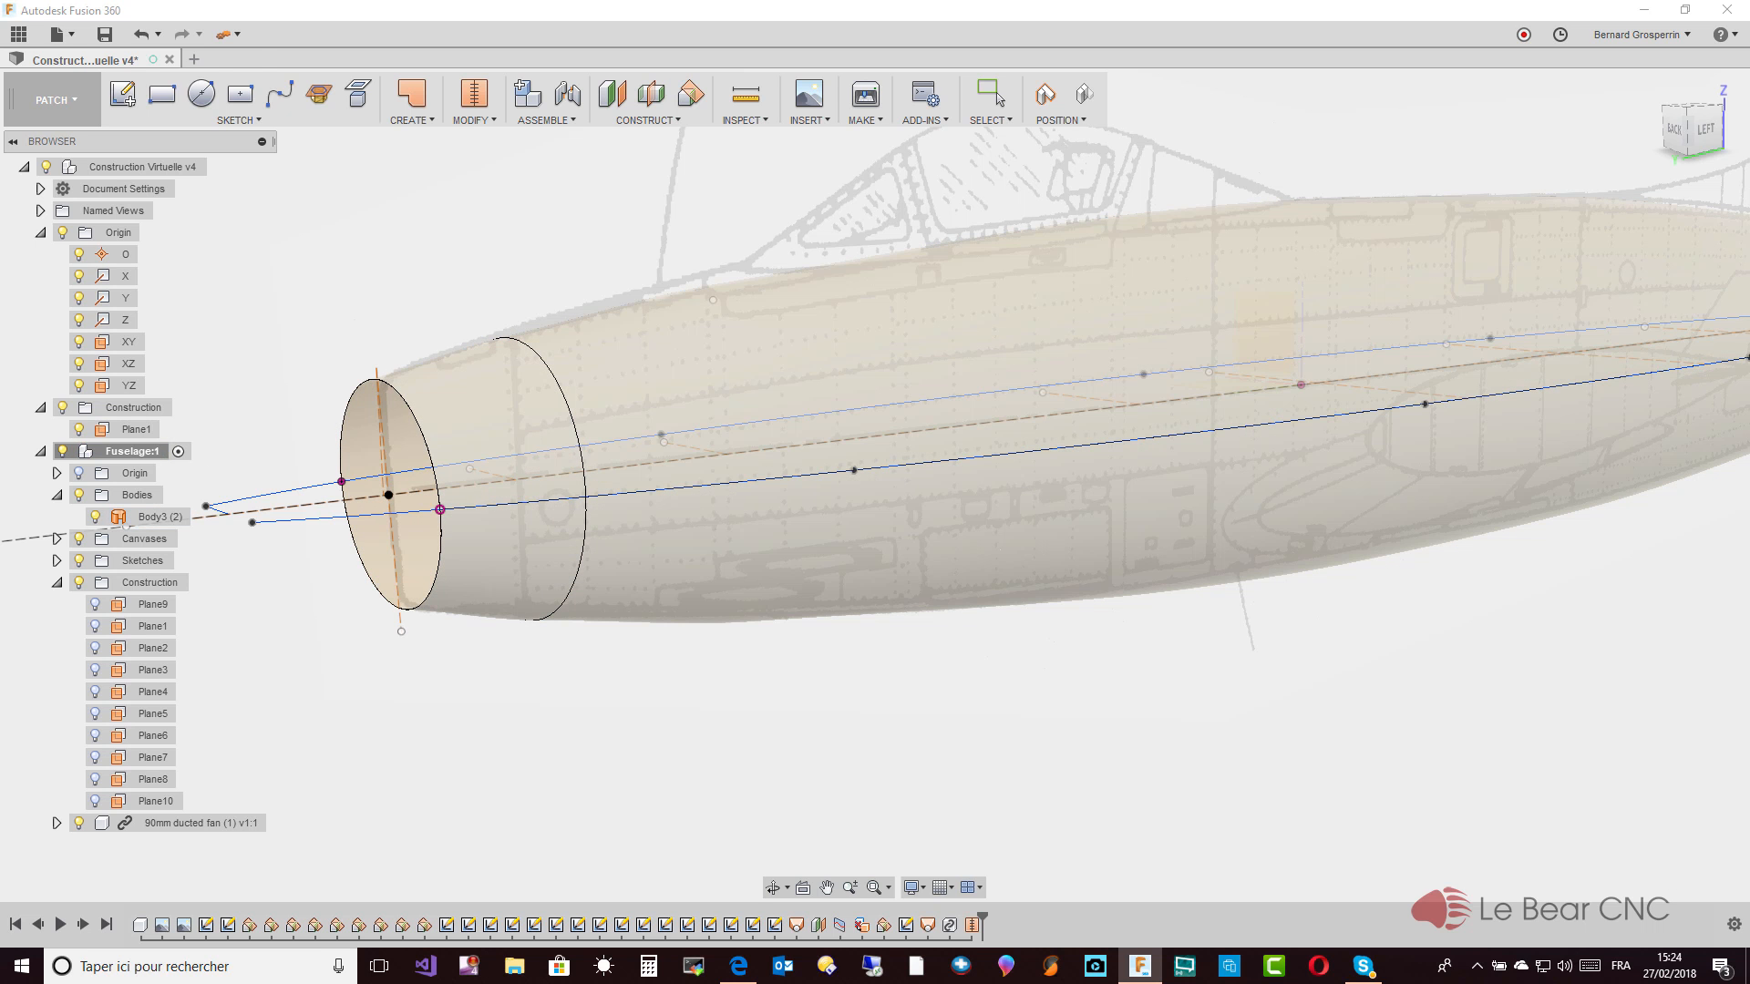
left_click_drag(449, 588, 890, 173)
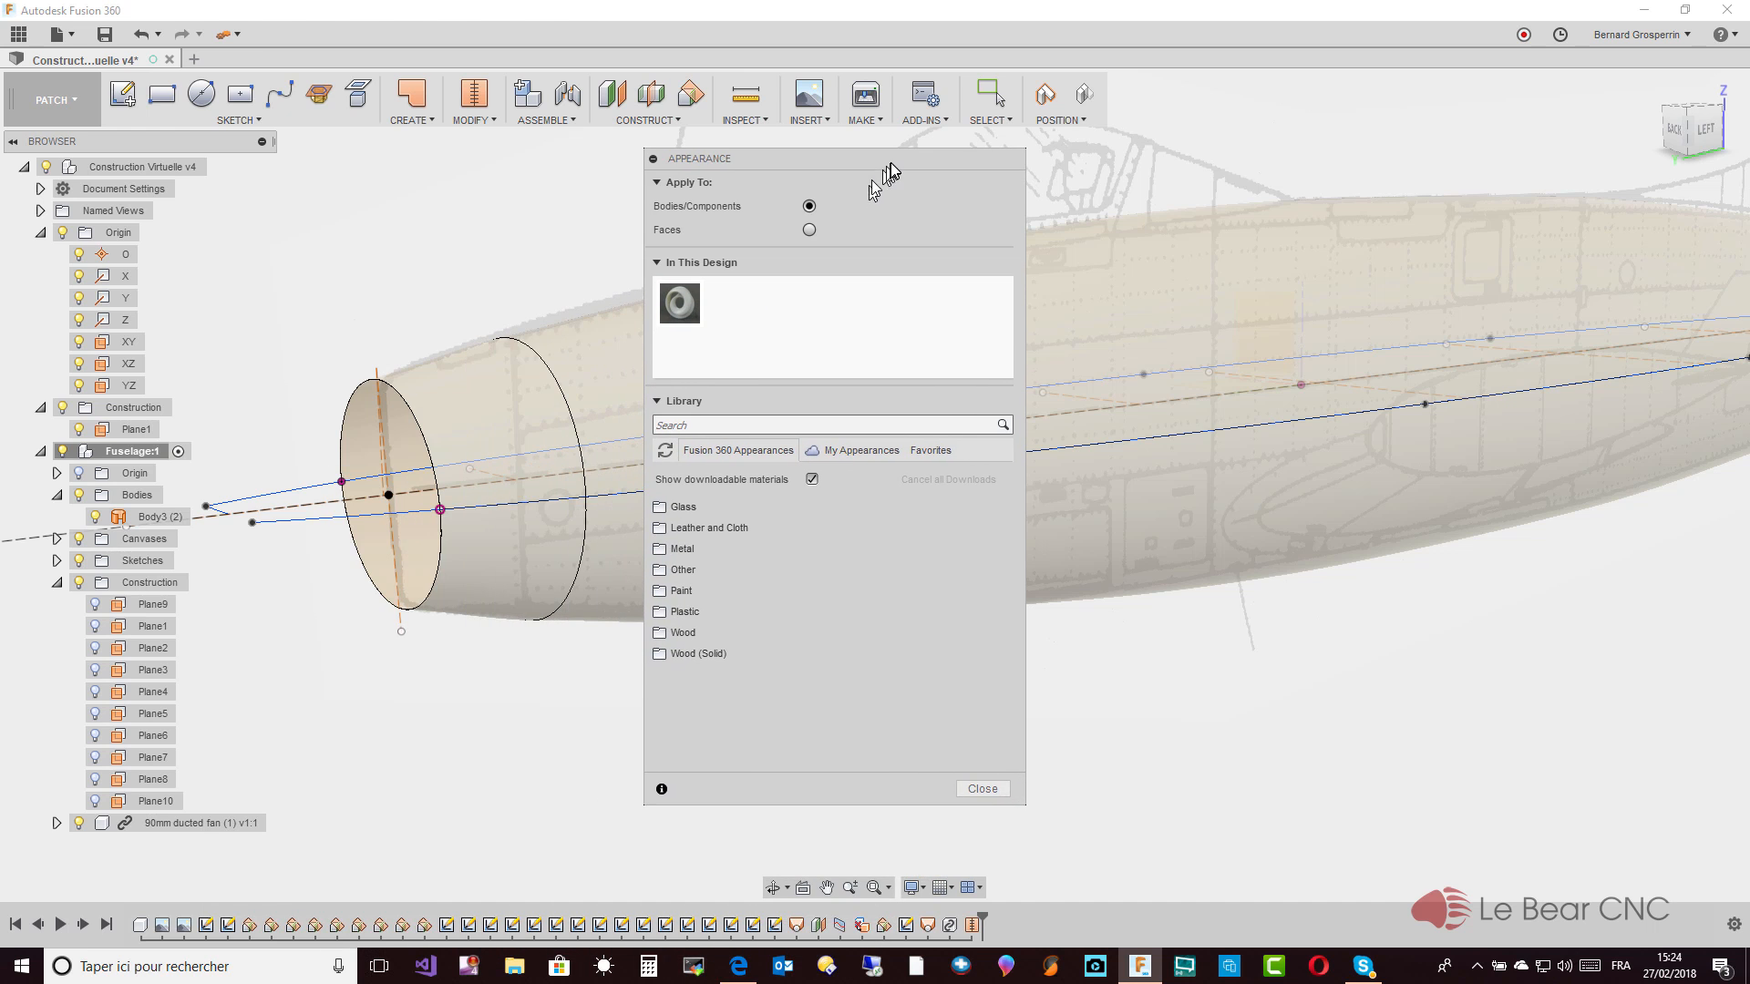
left_click(667, 510)
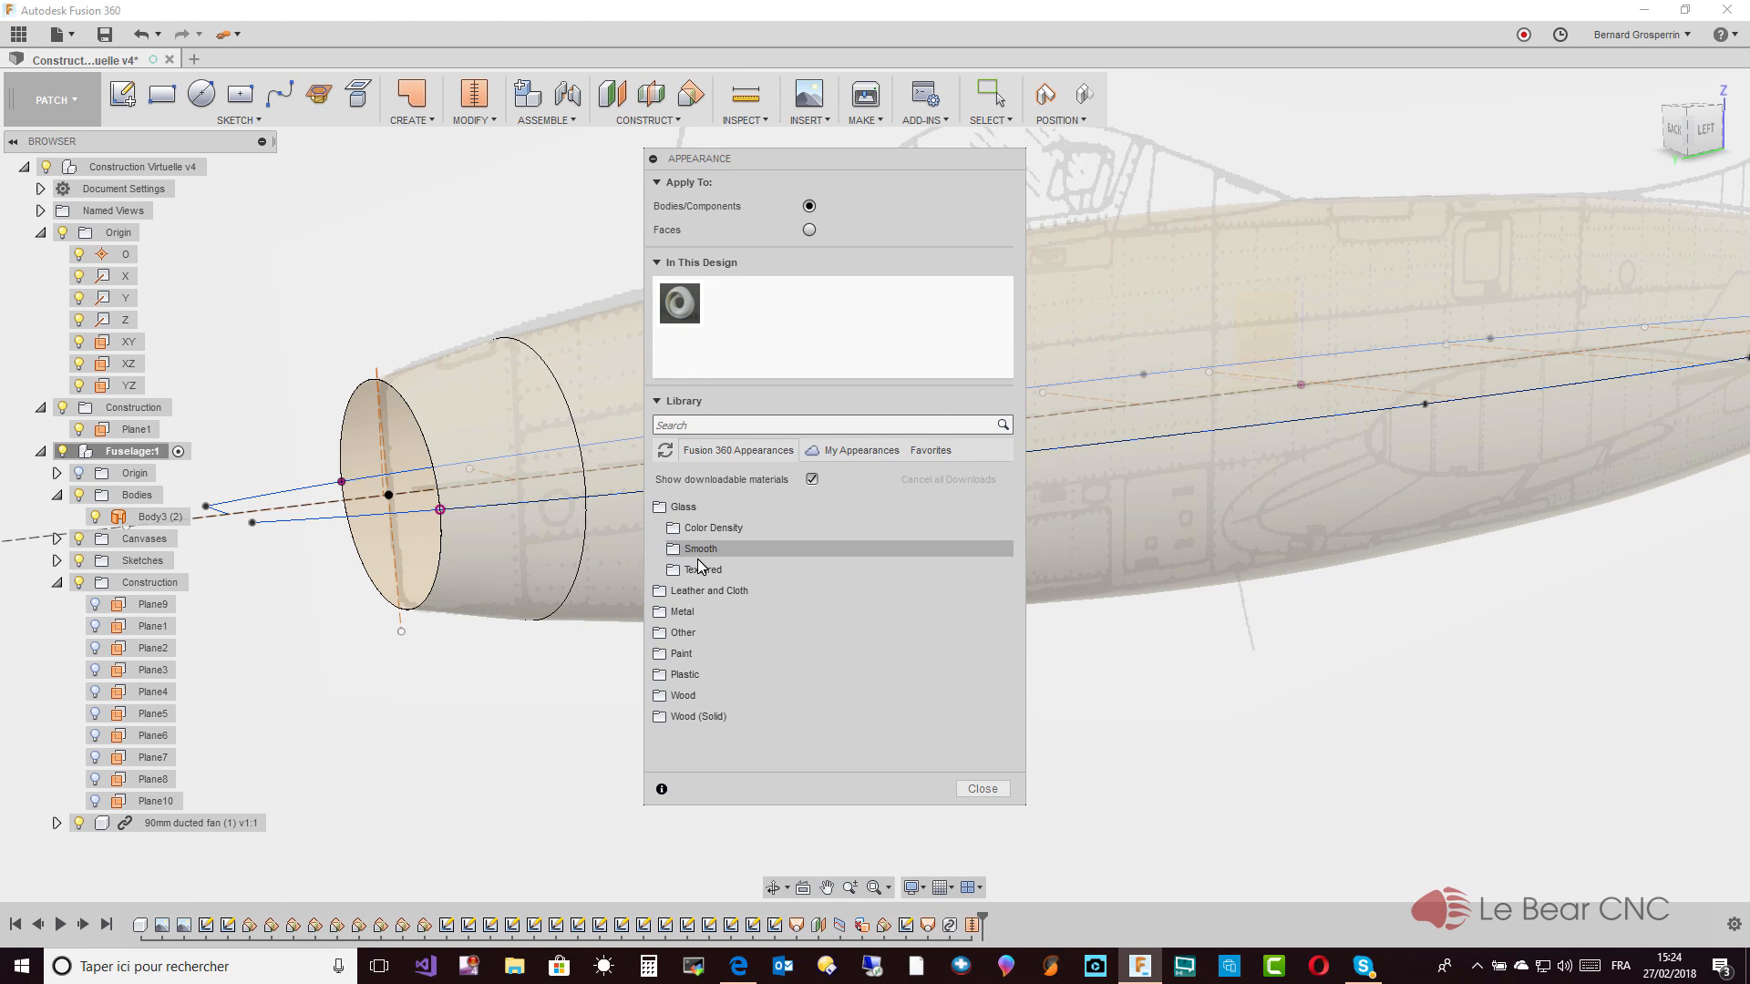
left_click(676, 536)
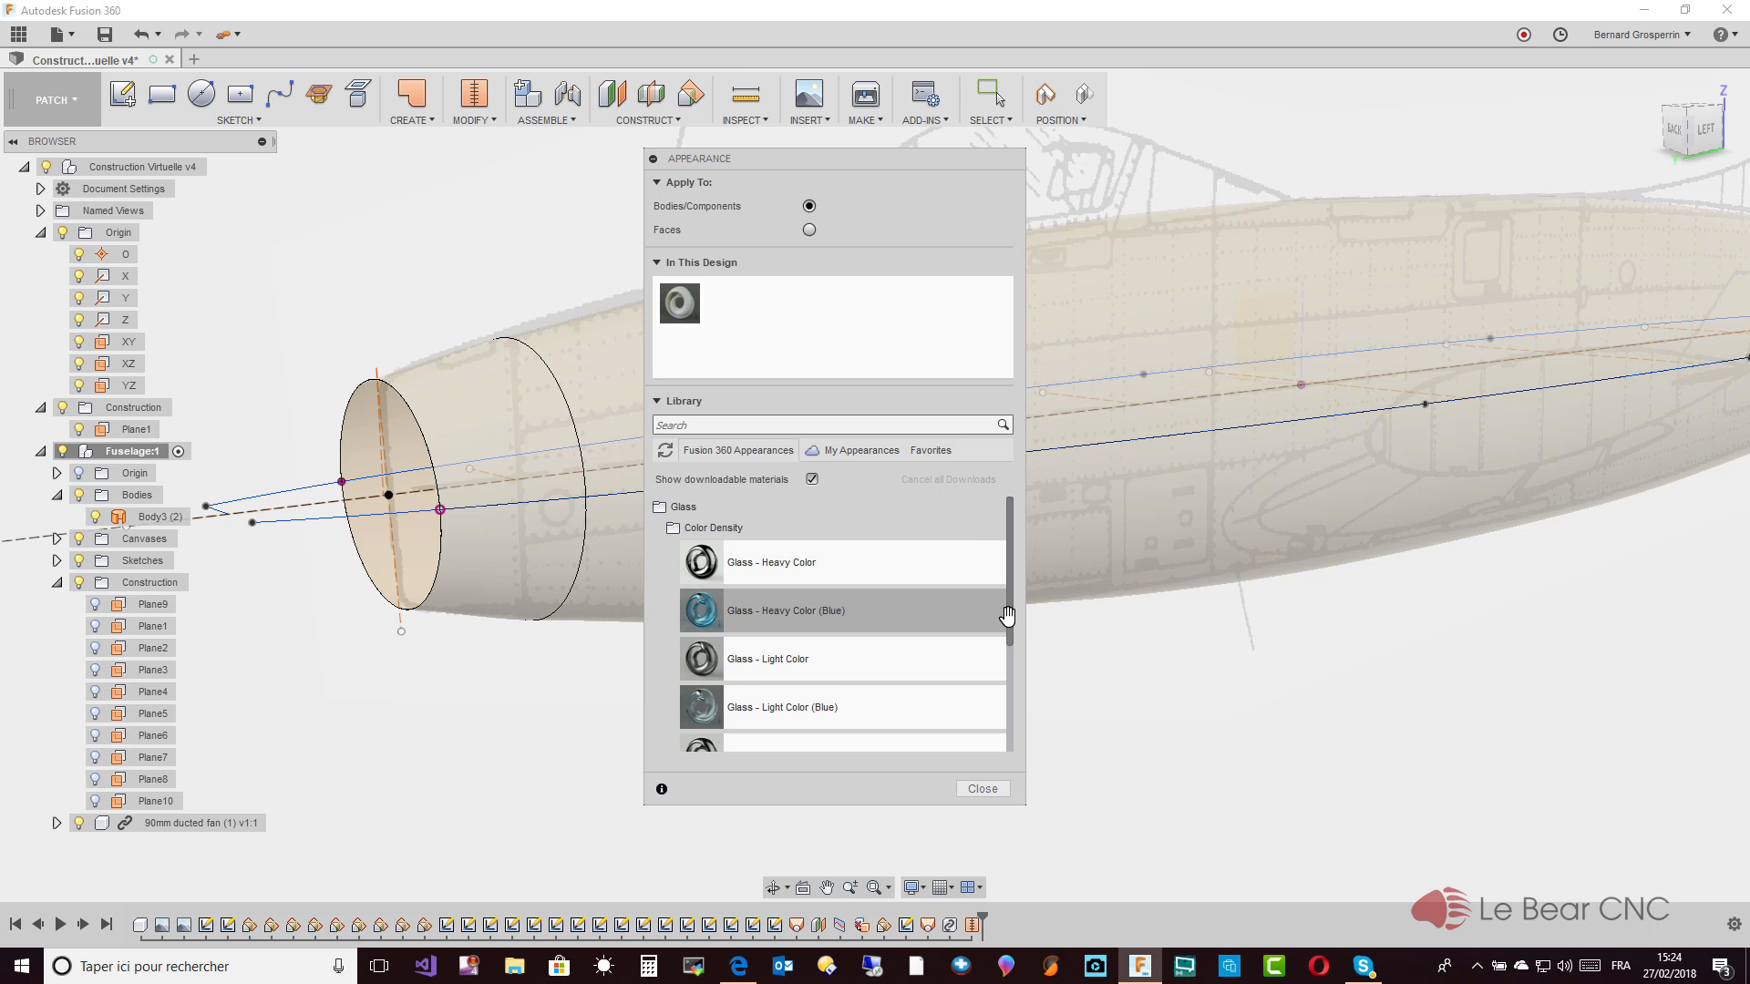
mouse_move(1007, 616)
left_mouse_down()
mouse_move(1015, 672)
mouse_move(1015, 627)
left_mouse_up()
left_click_drag(784, 551, 565, 530)
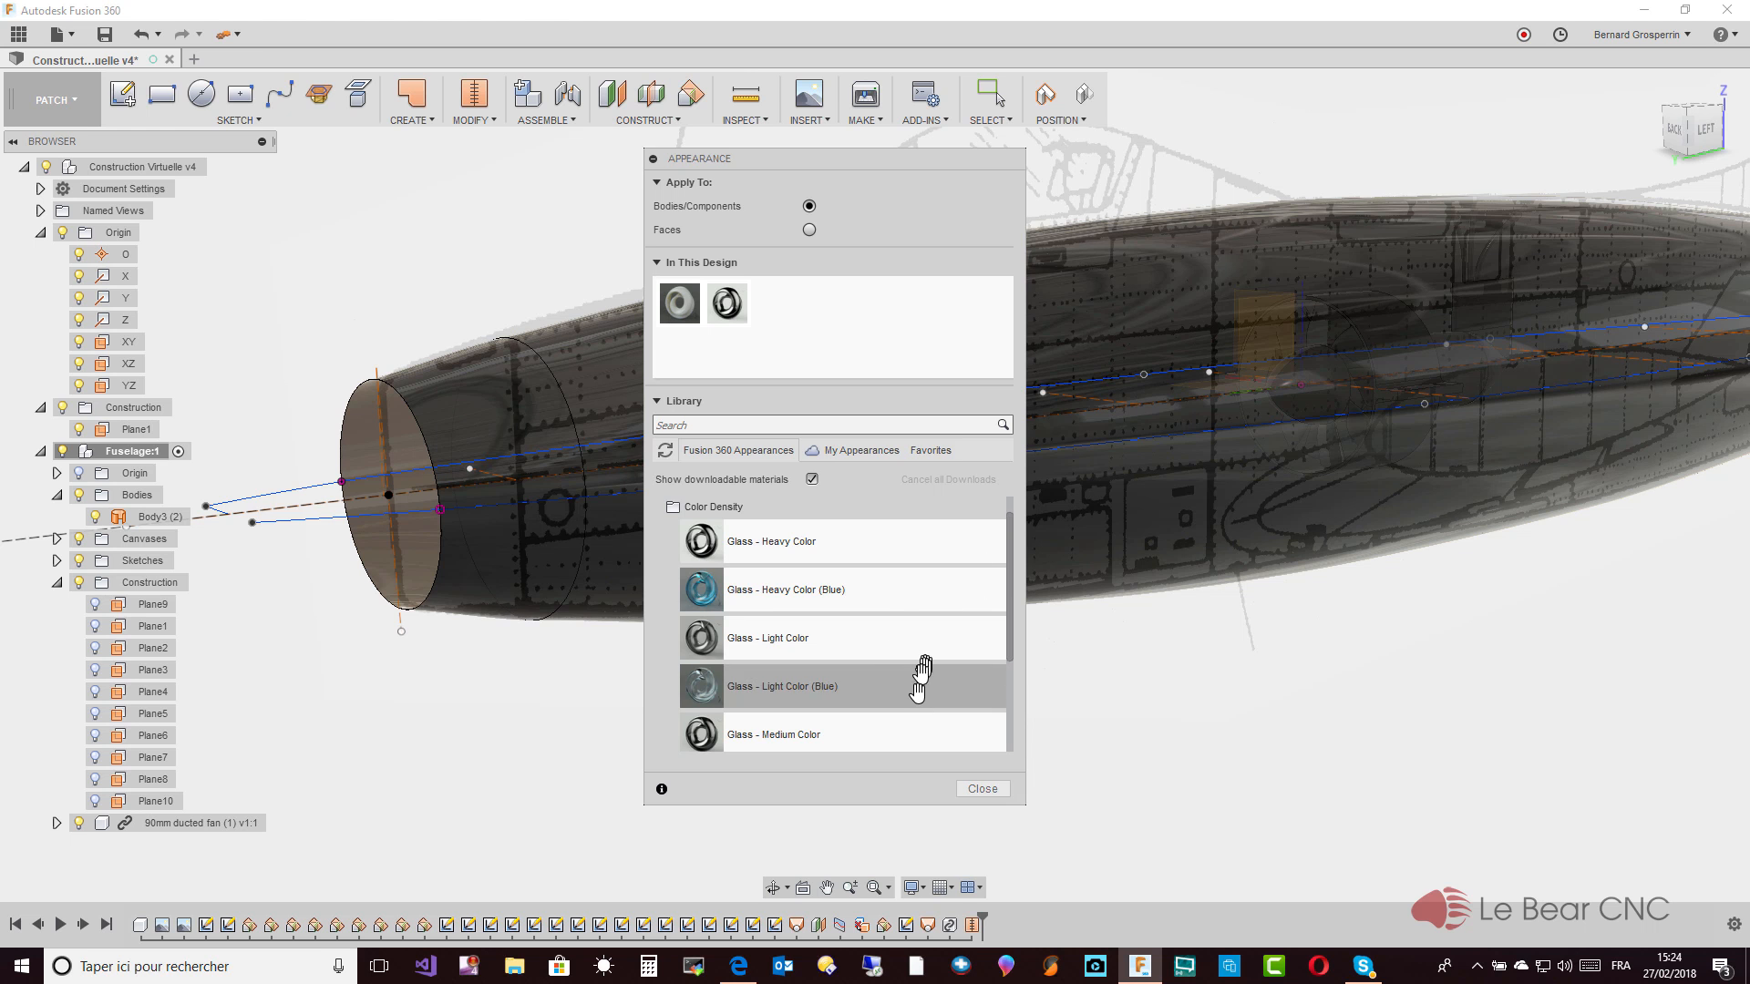
Apply Glass - Medium Color to the fuselage body and the whole Fuselage component, removing the appearances applied to bodies
left_click_drag(826, 740, 557, 550)
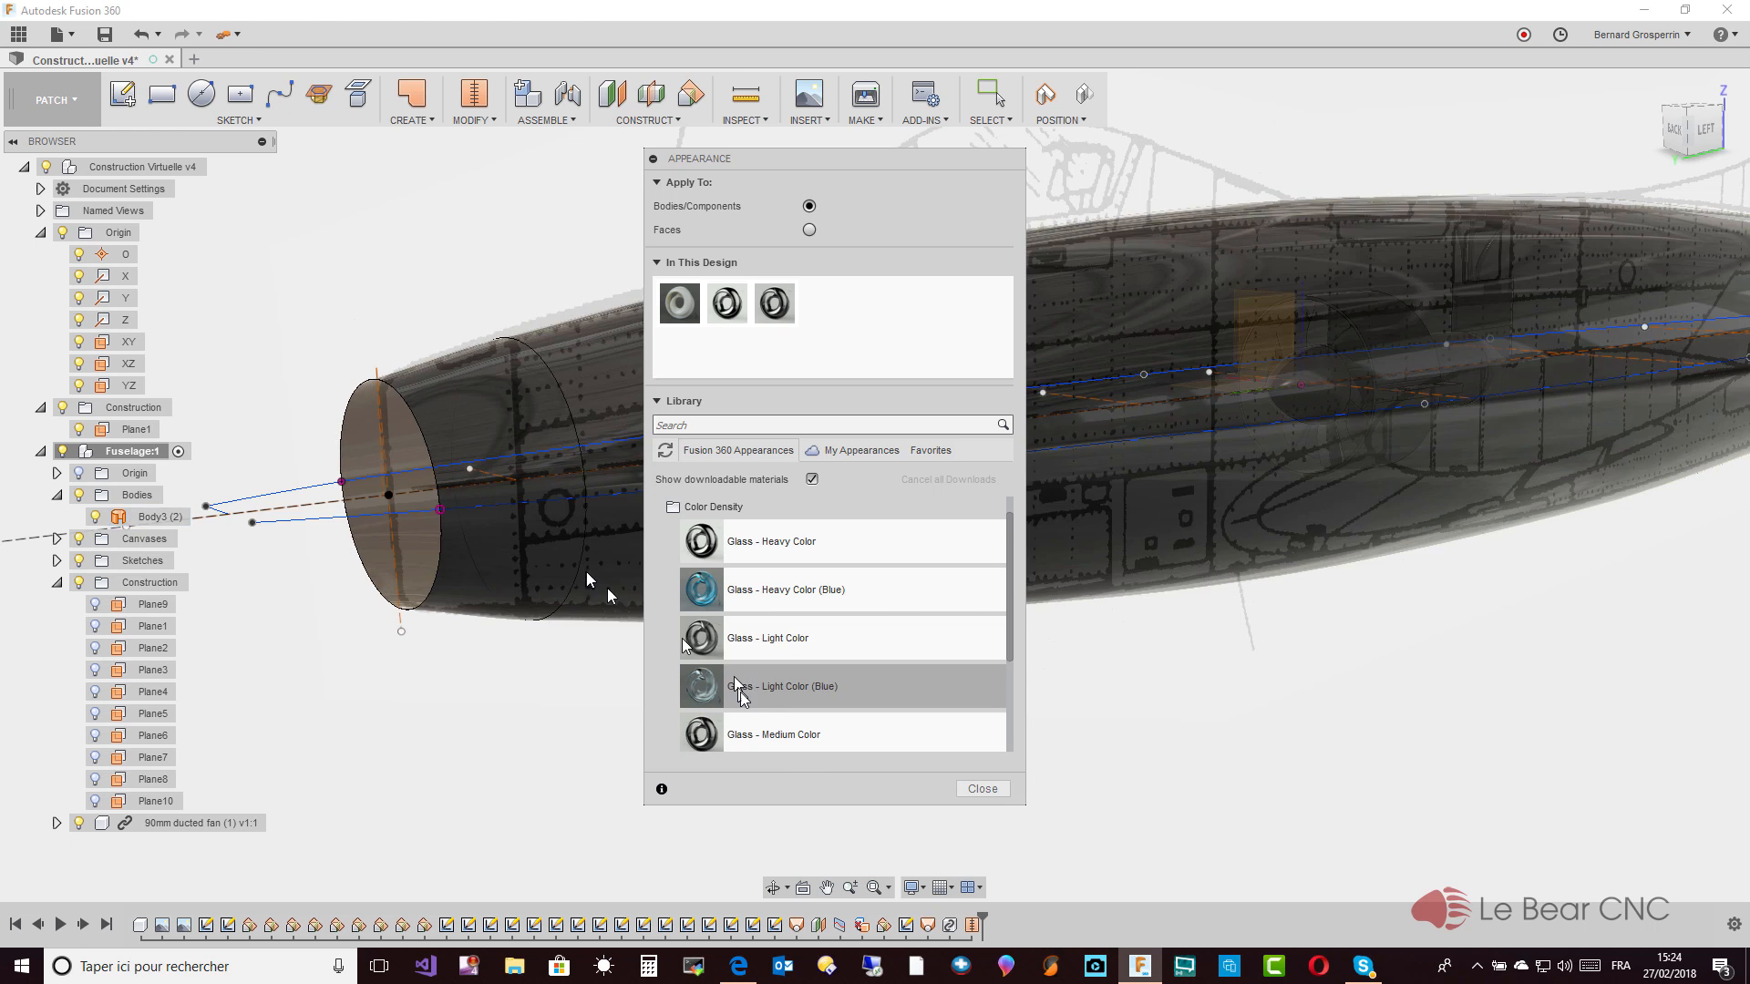
left_click_drag(774, 742, 598, 500)
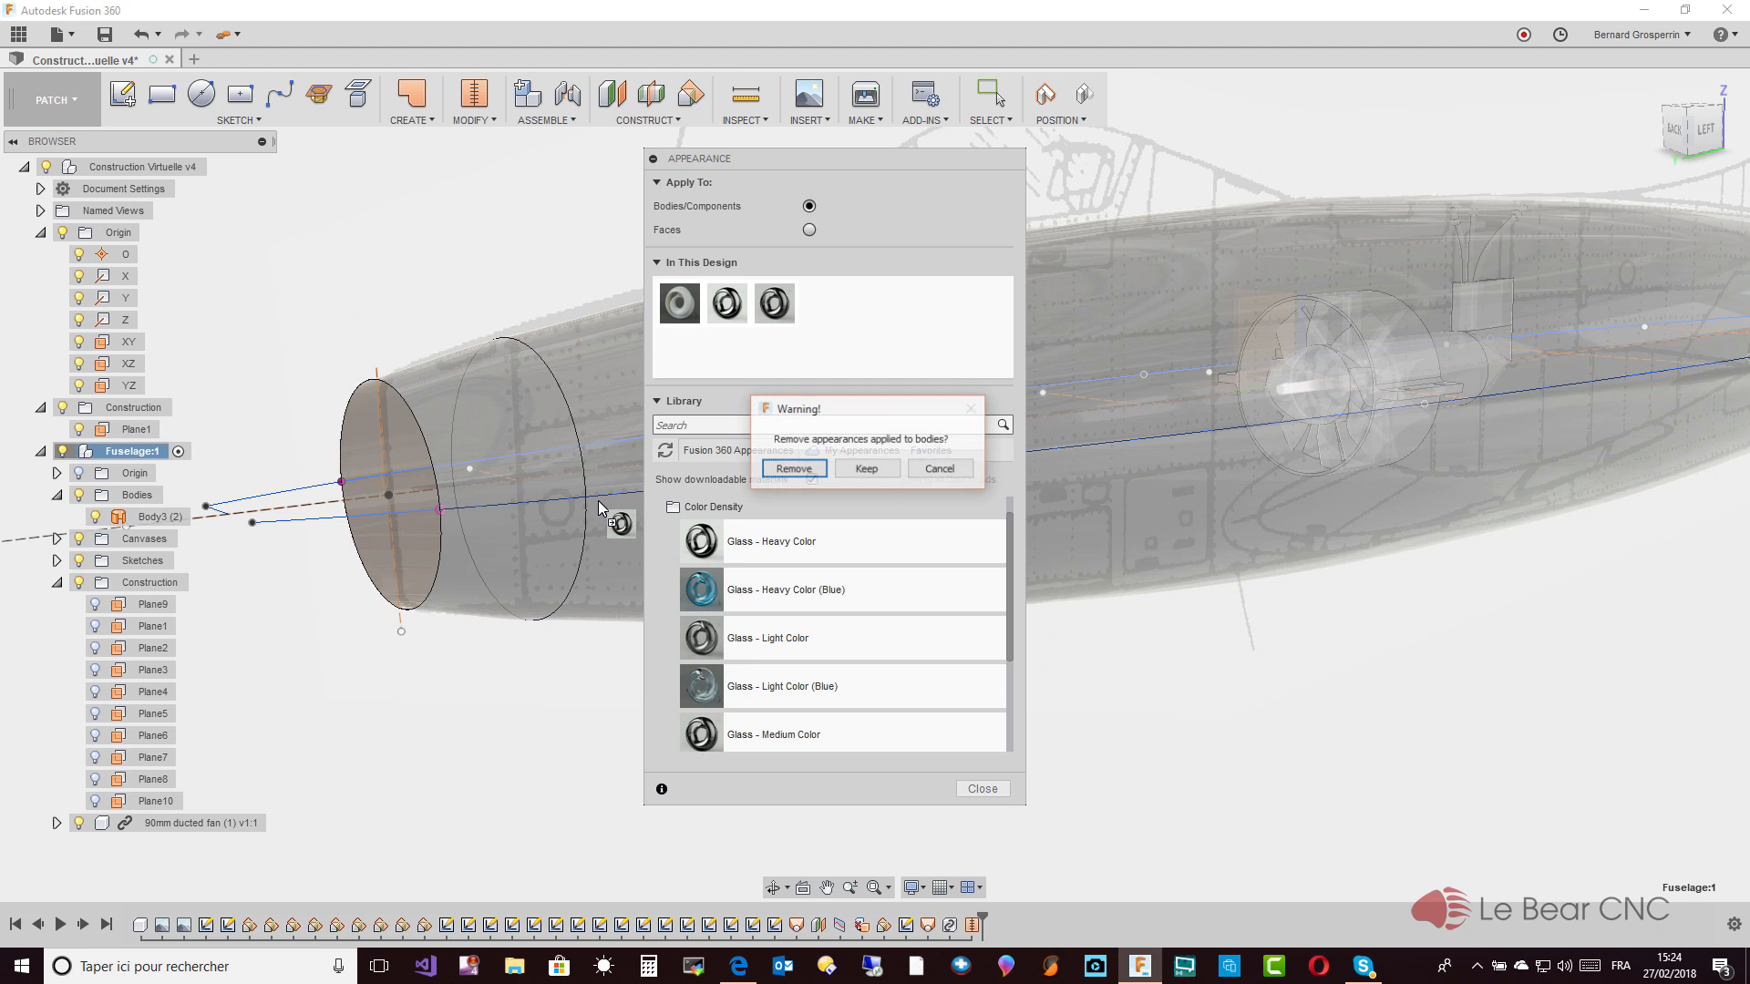
left_click(793, 470)
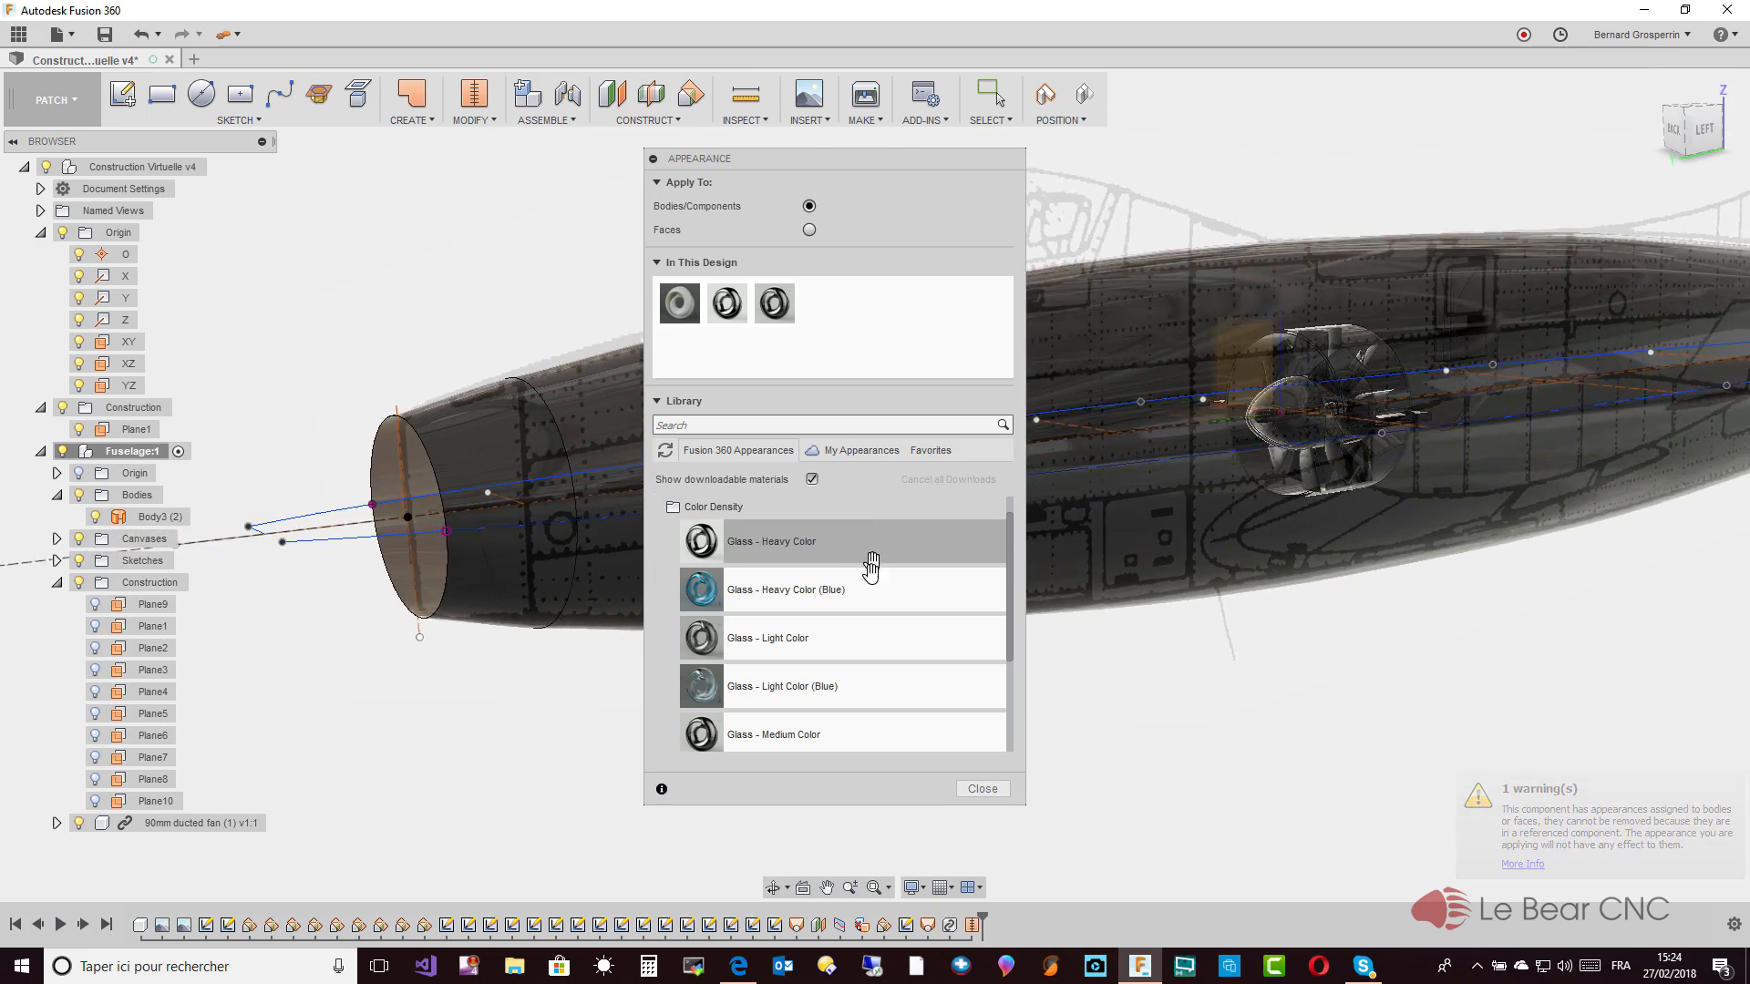
left_click(985, 790)
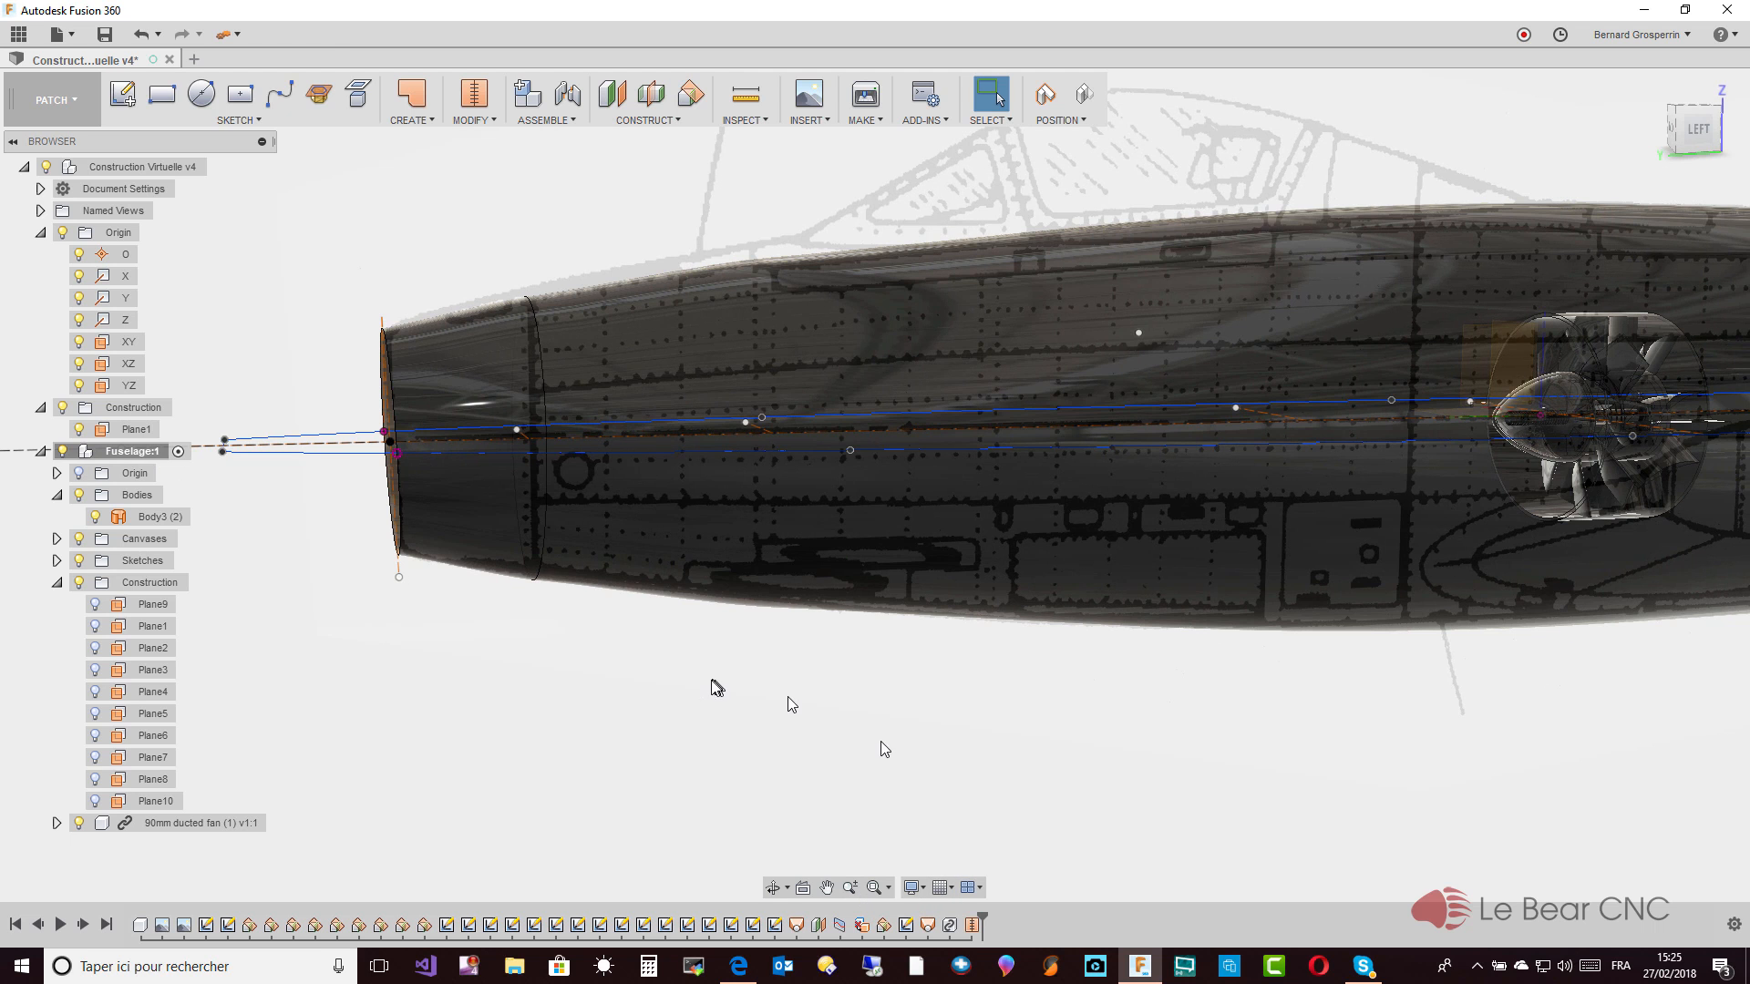
left_click(563, 573)
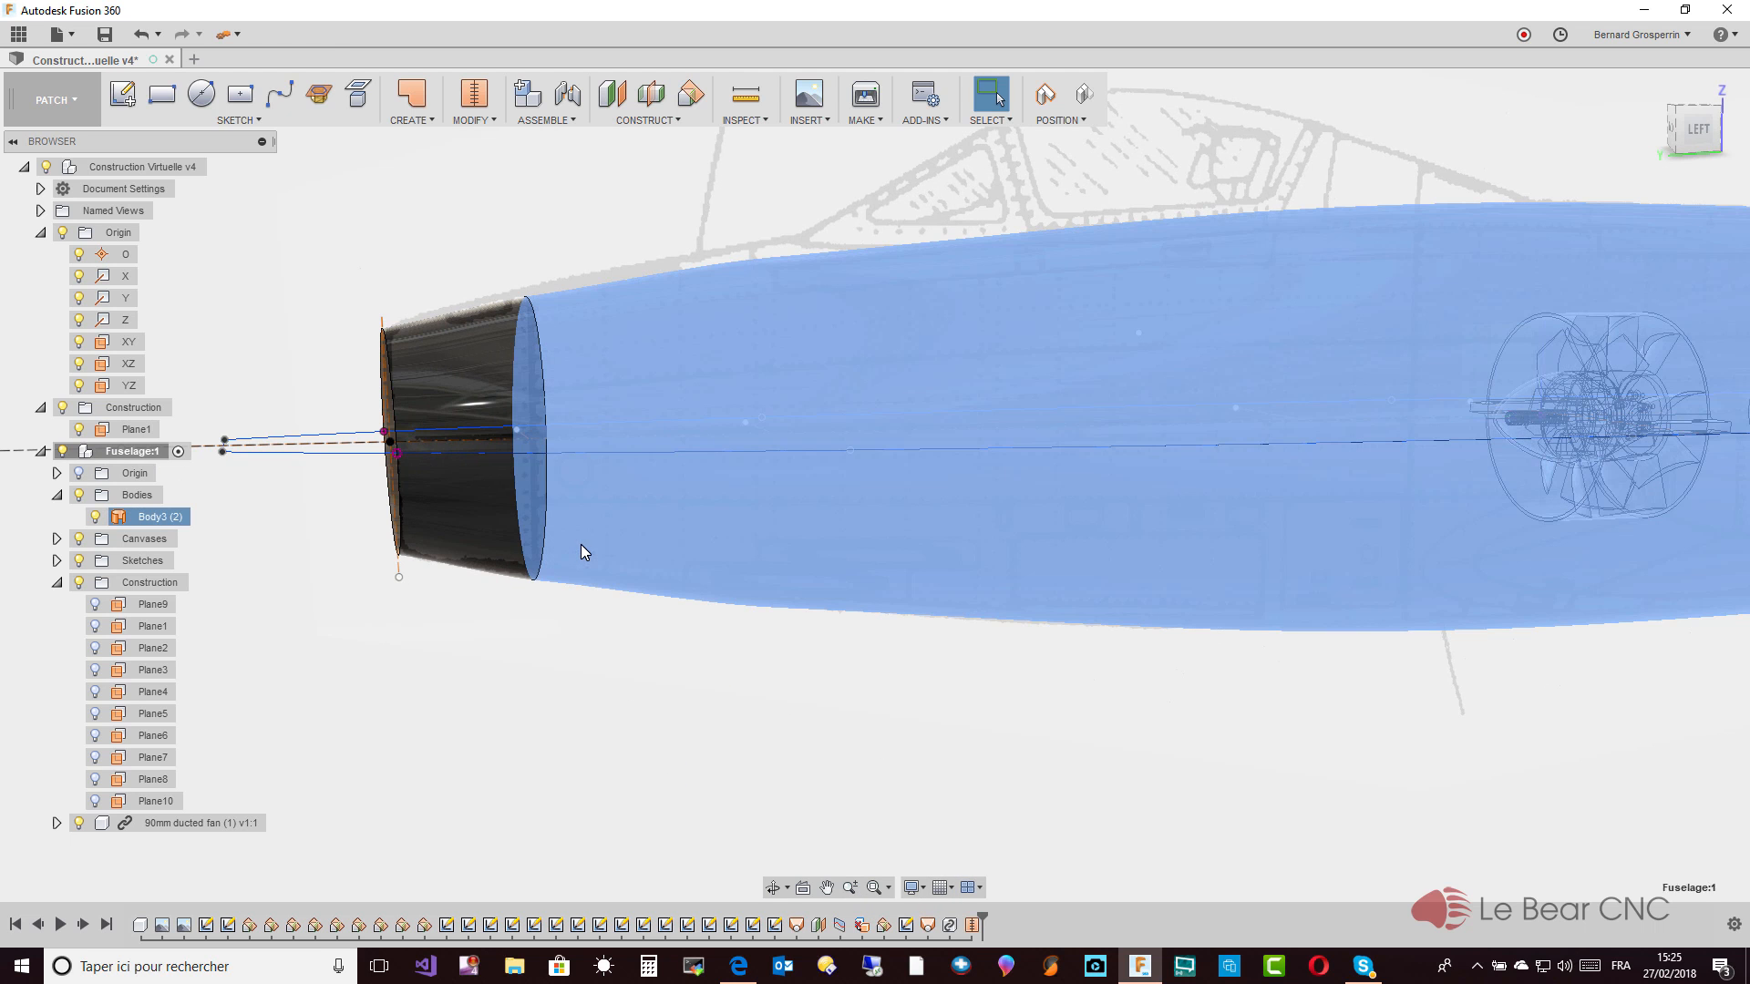
left_click(582, 546)
right_click(620, 545)
left_click(571, 649)
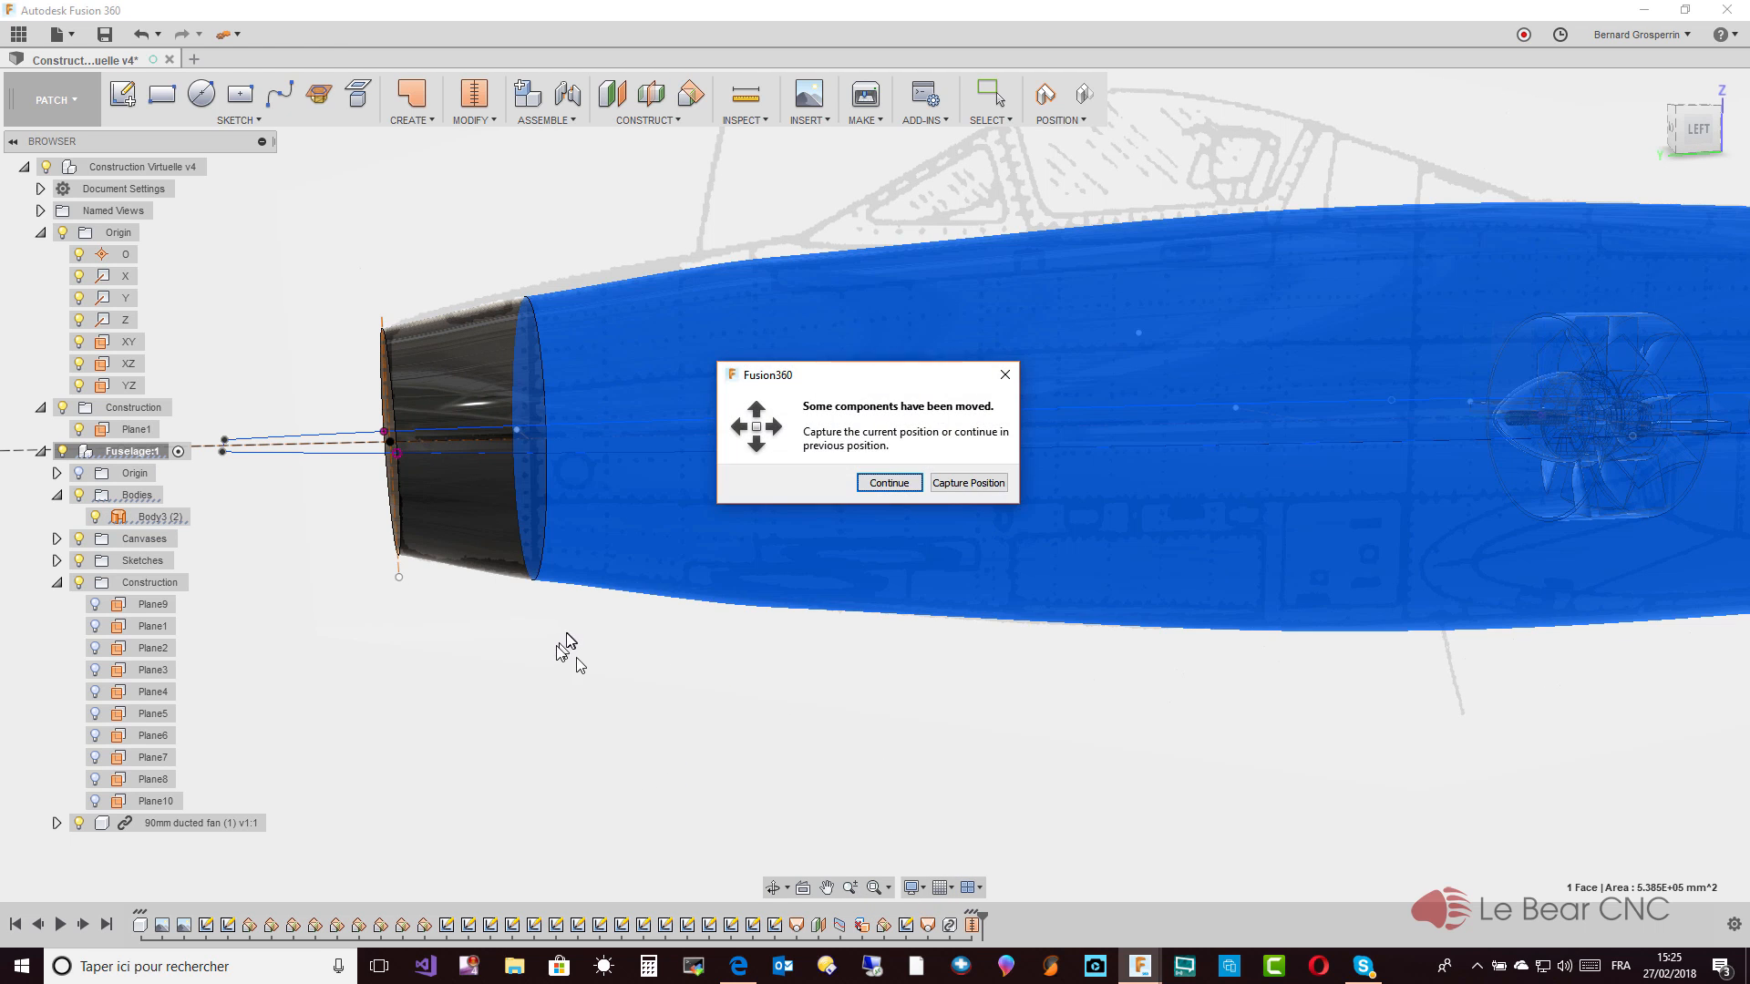
left_click(969, 484)
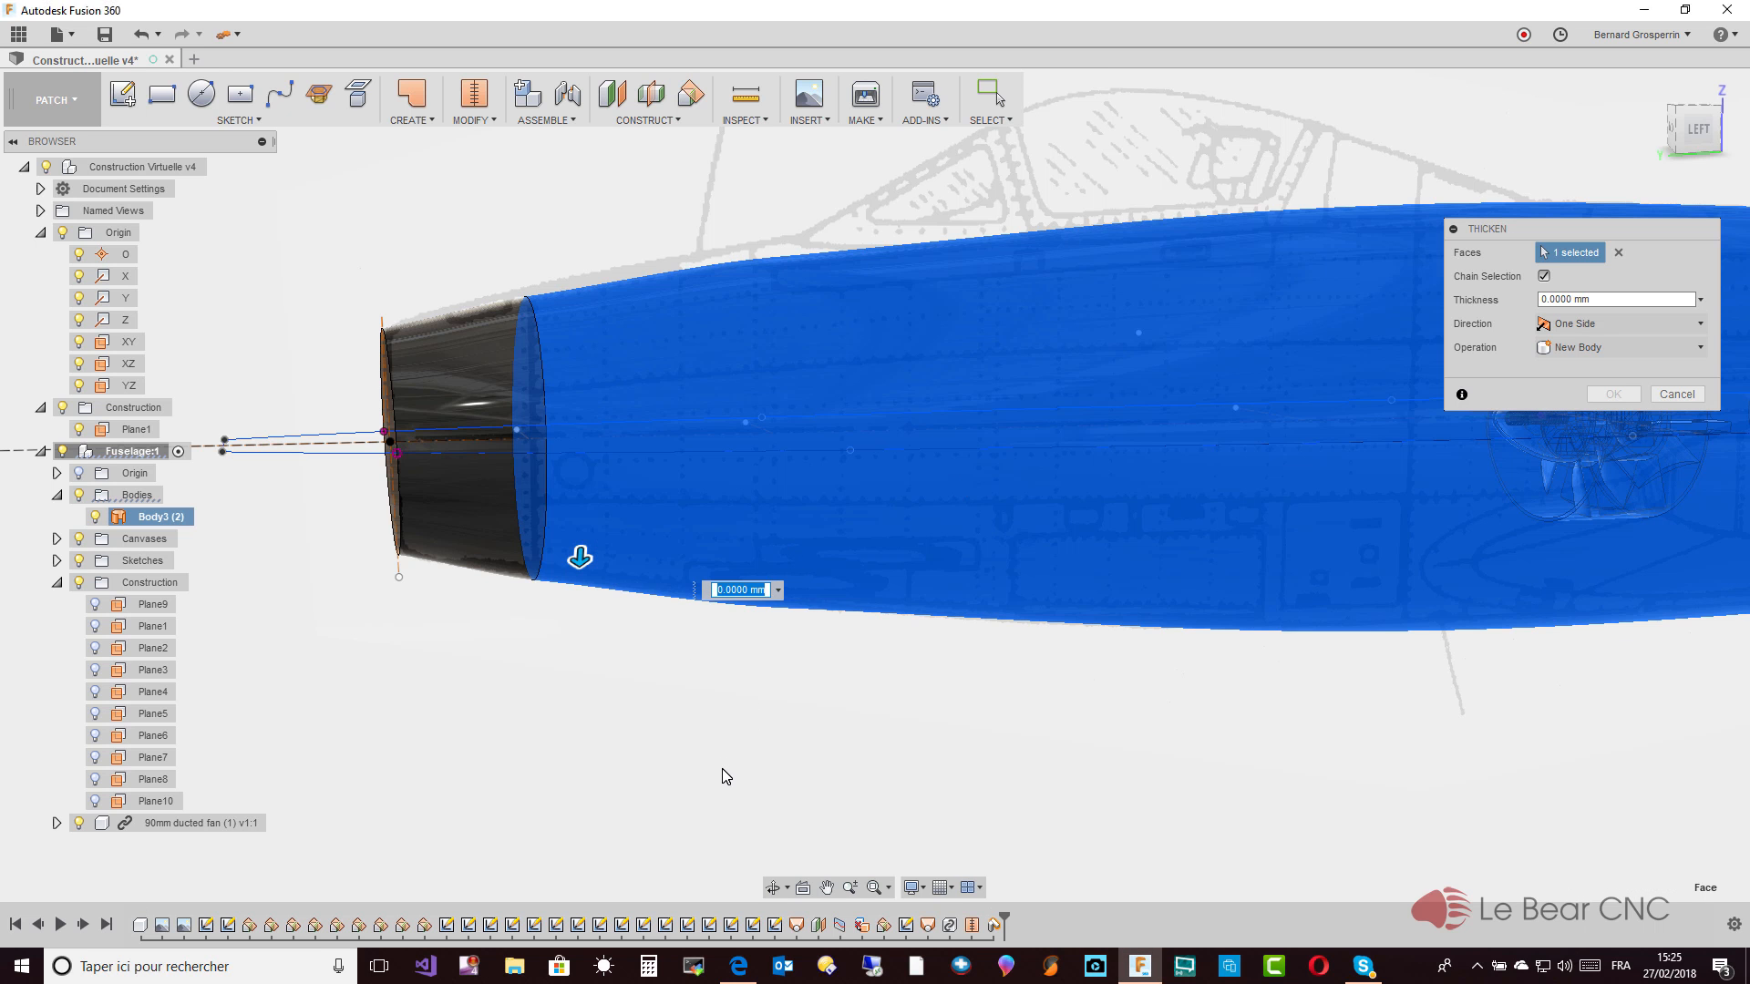
left_click(1677, 394)
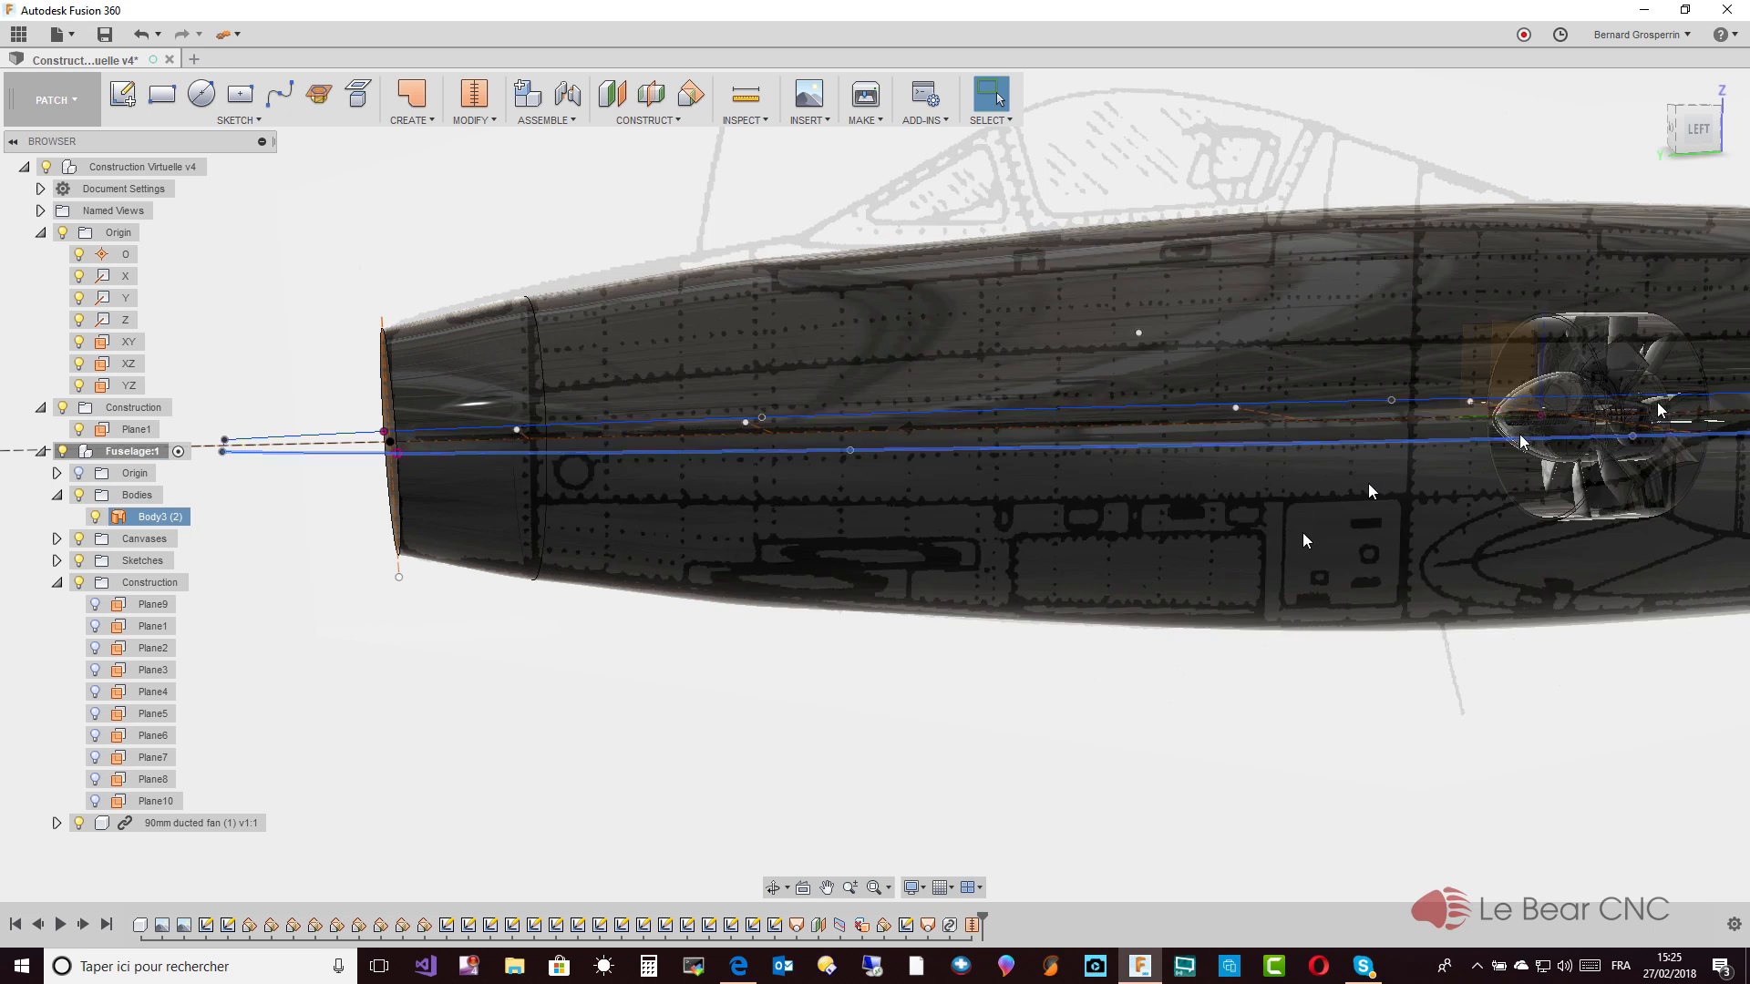
Apply the Glass - Light Color appearance to the fuselage body, removing the appearances applied to its faces
right_click(970, 507)
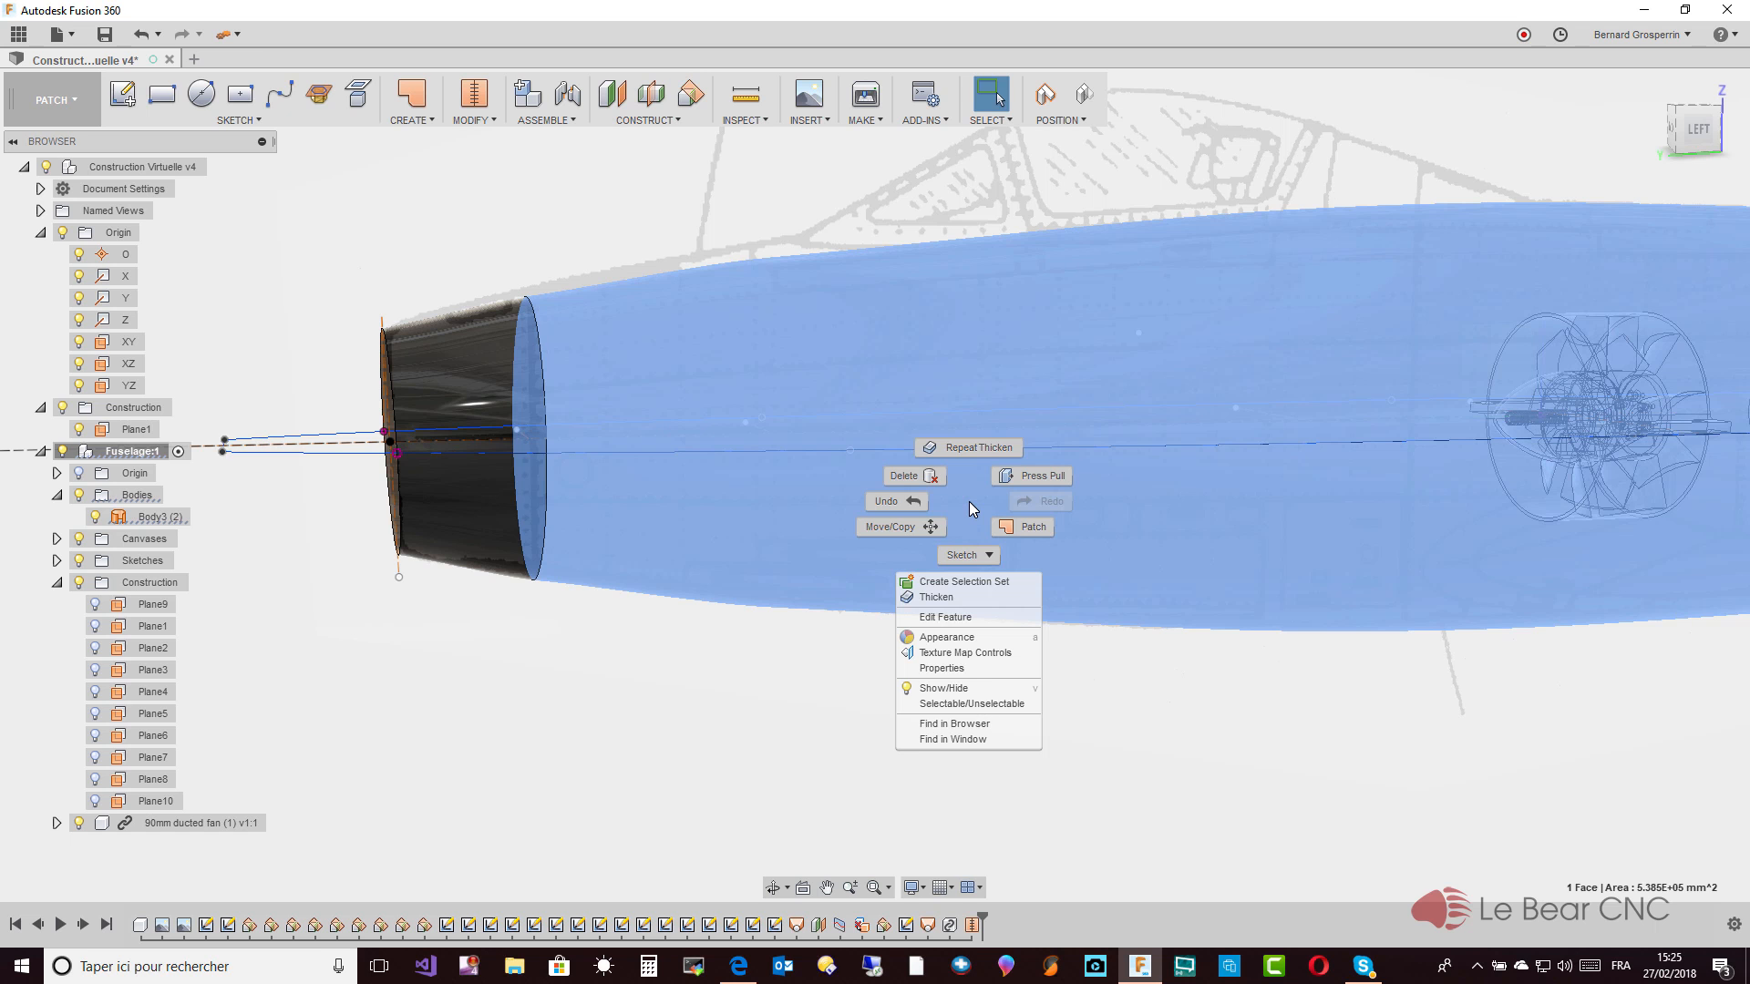
left_click(950, 638)
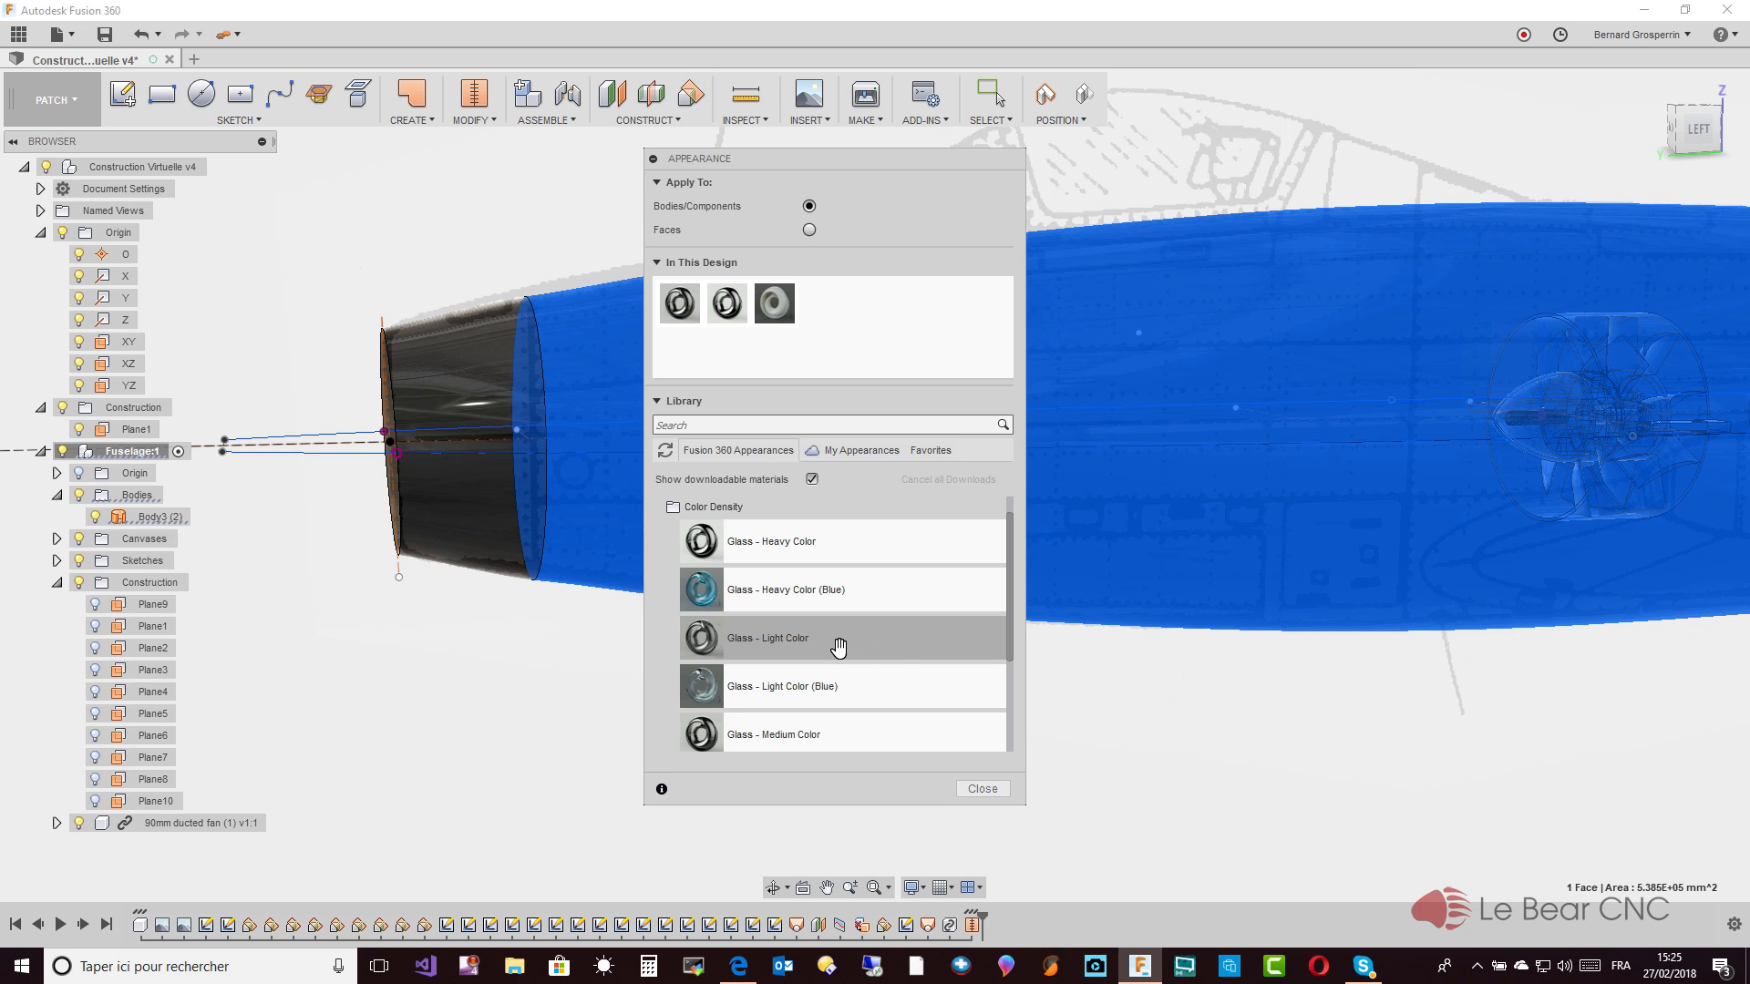
left_click_drag(838, 643, 583, 473)
left_click_drag(742, 638, 474, 489)
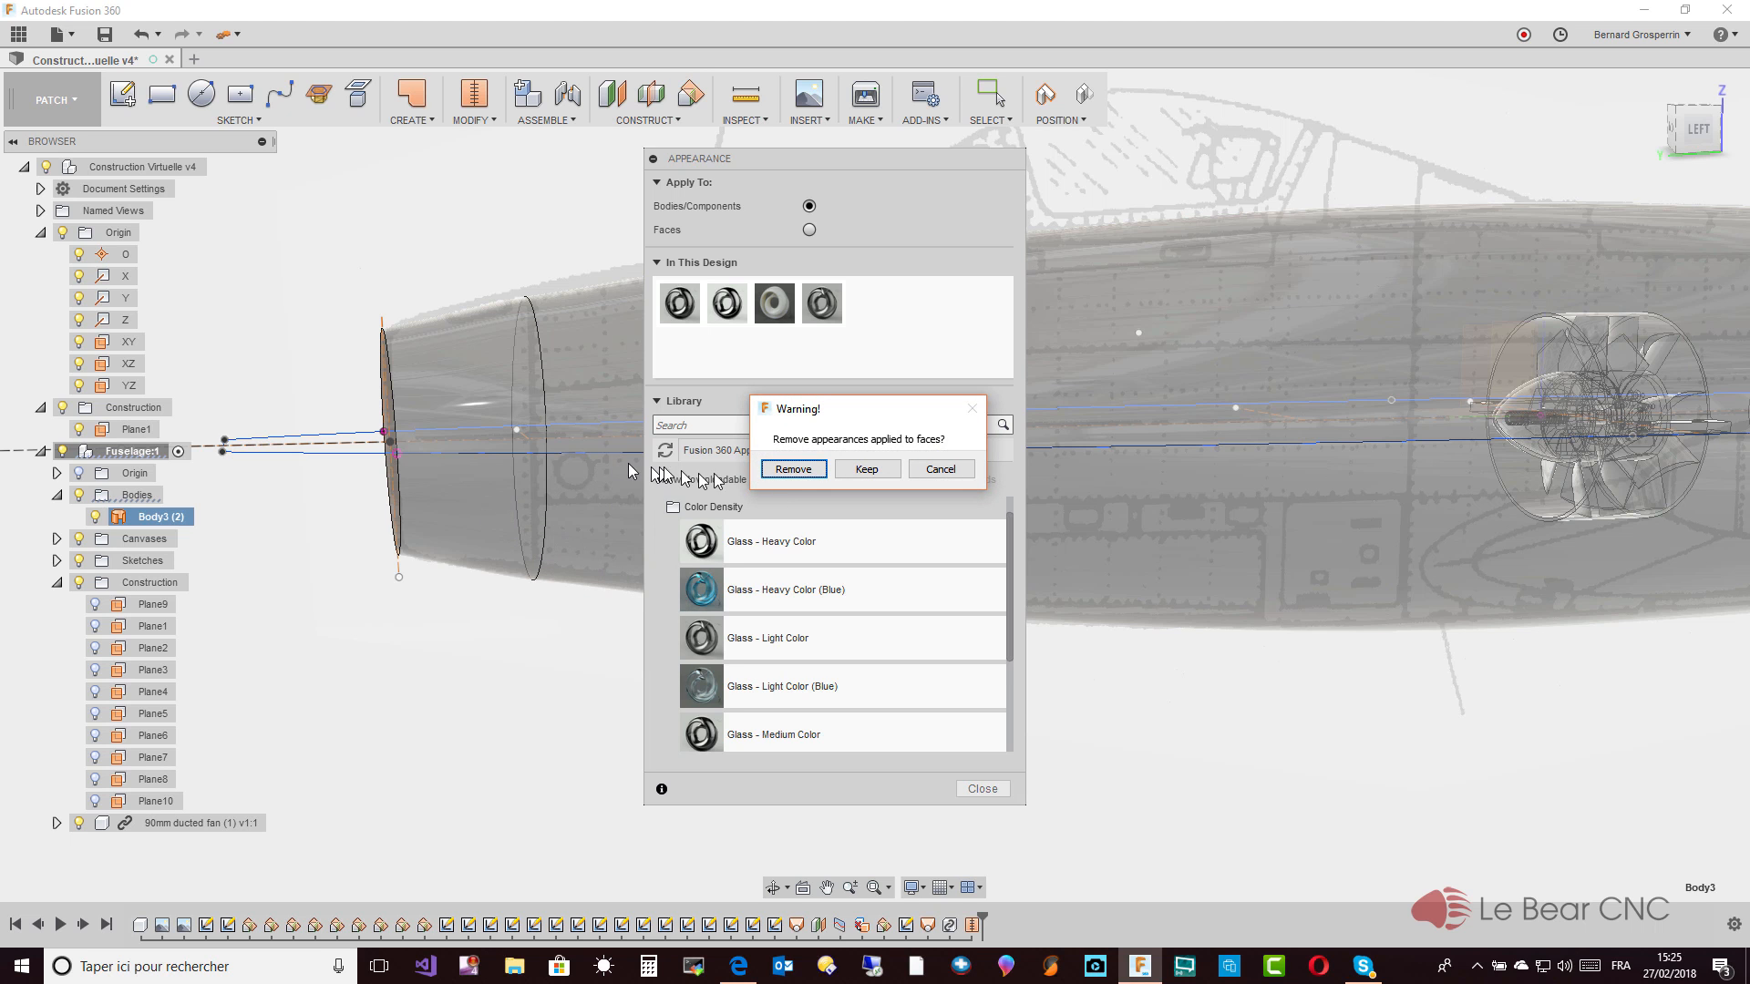
left_click(812, 469)
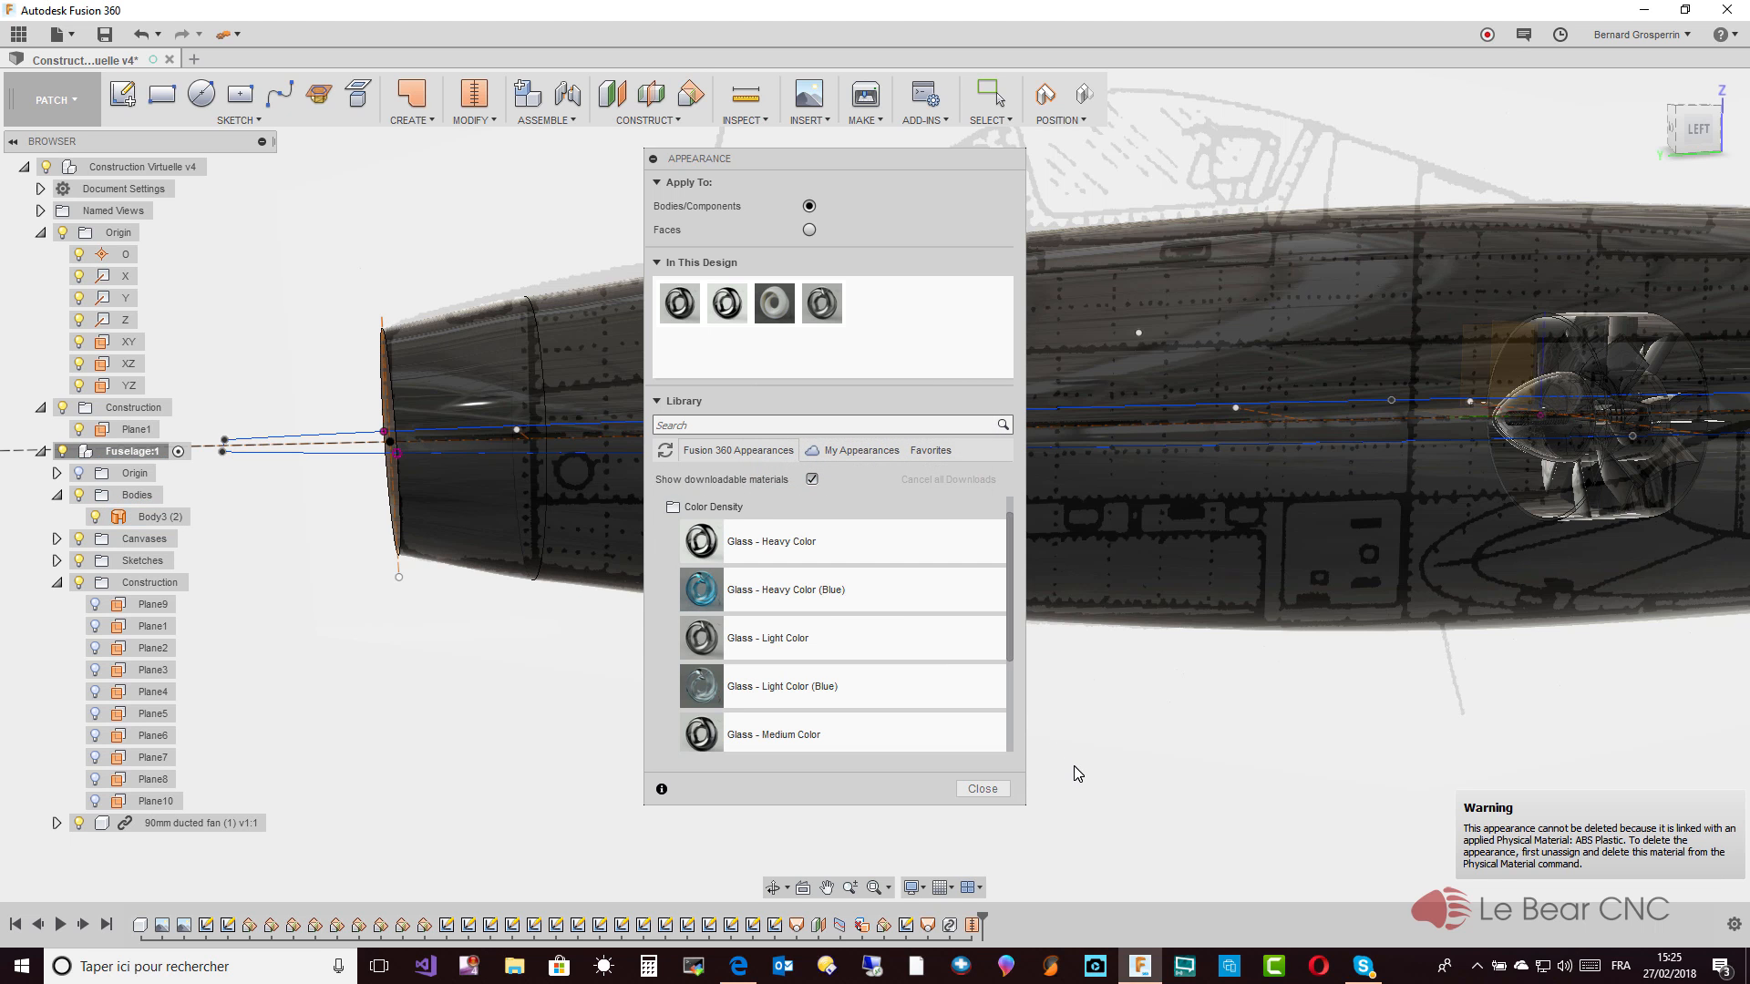
left_click(981, 789)
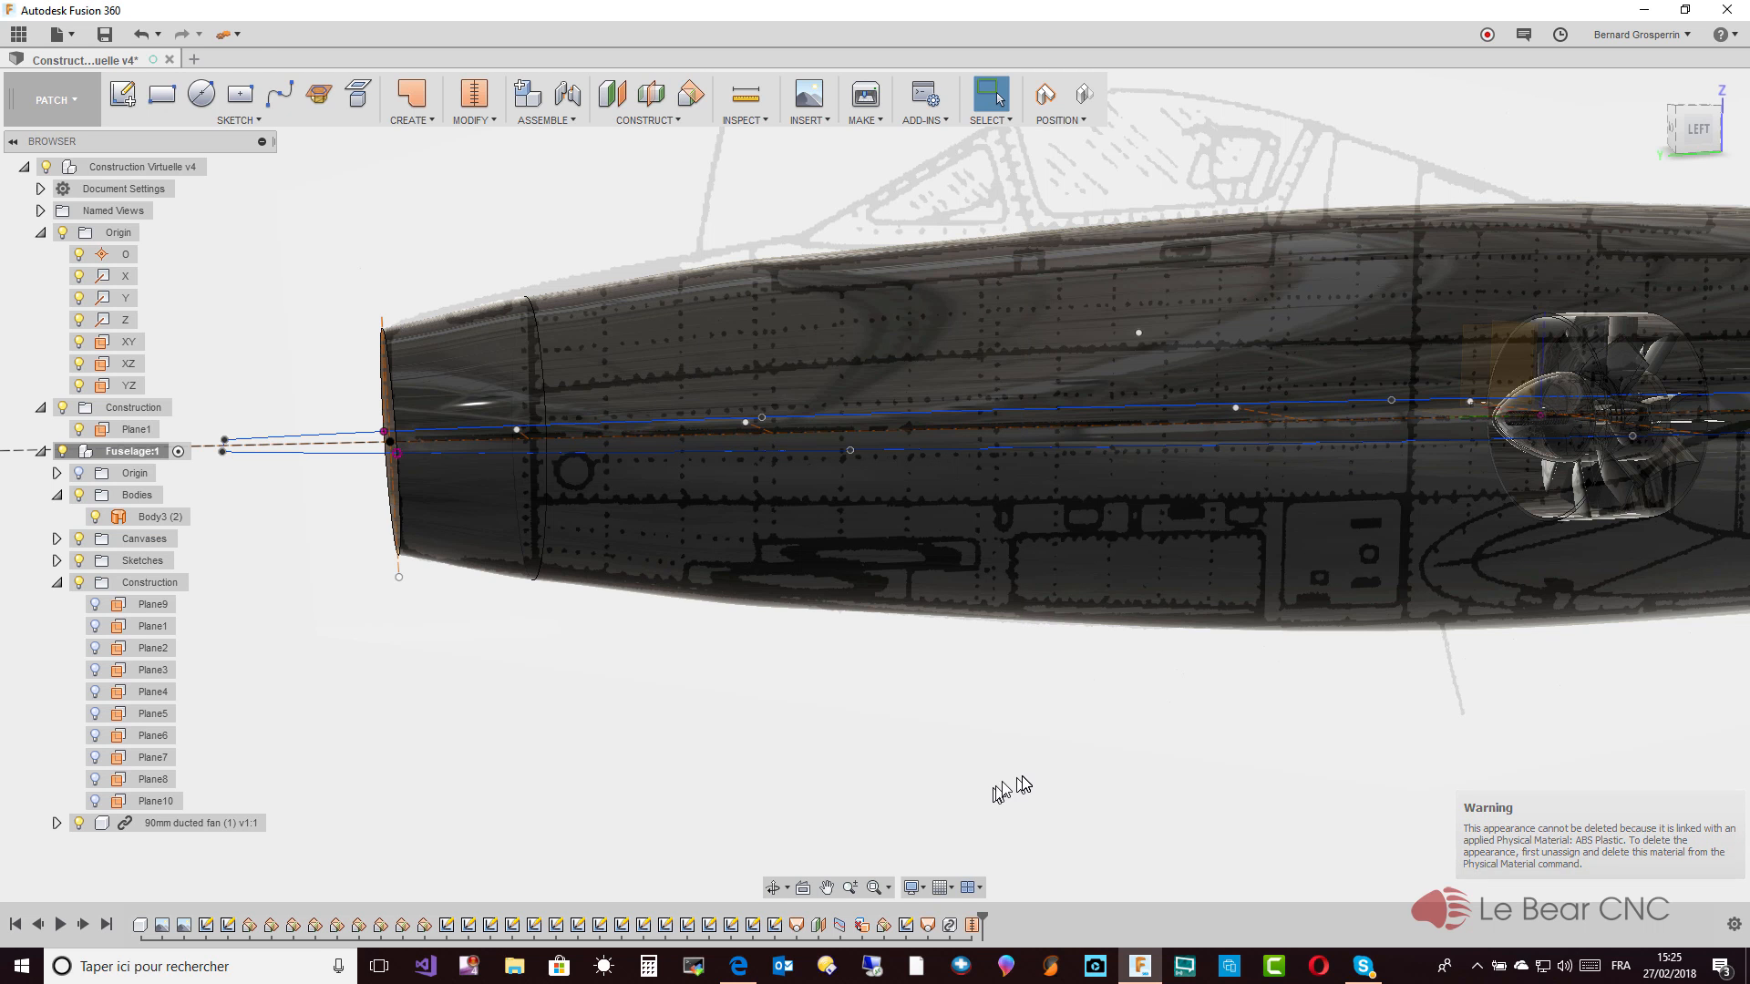
Reapply the design's Glass - Light Color appearance to the Fuselage component, removing the appearances applied to bodies
scroll(1025, 784, "down", 2)
scroll(1024, 783, "down", 5)
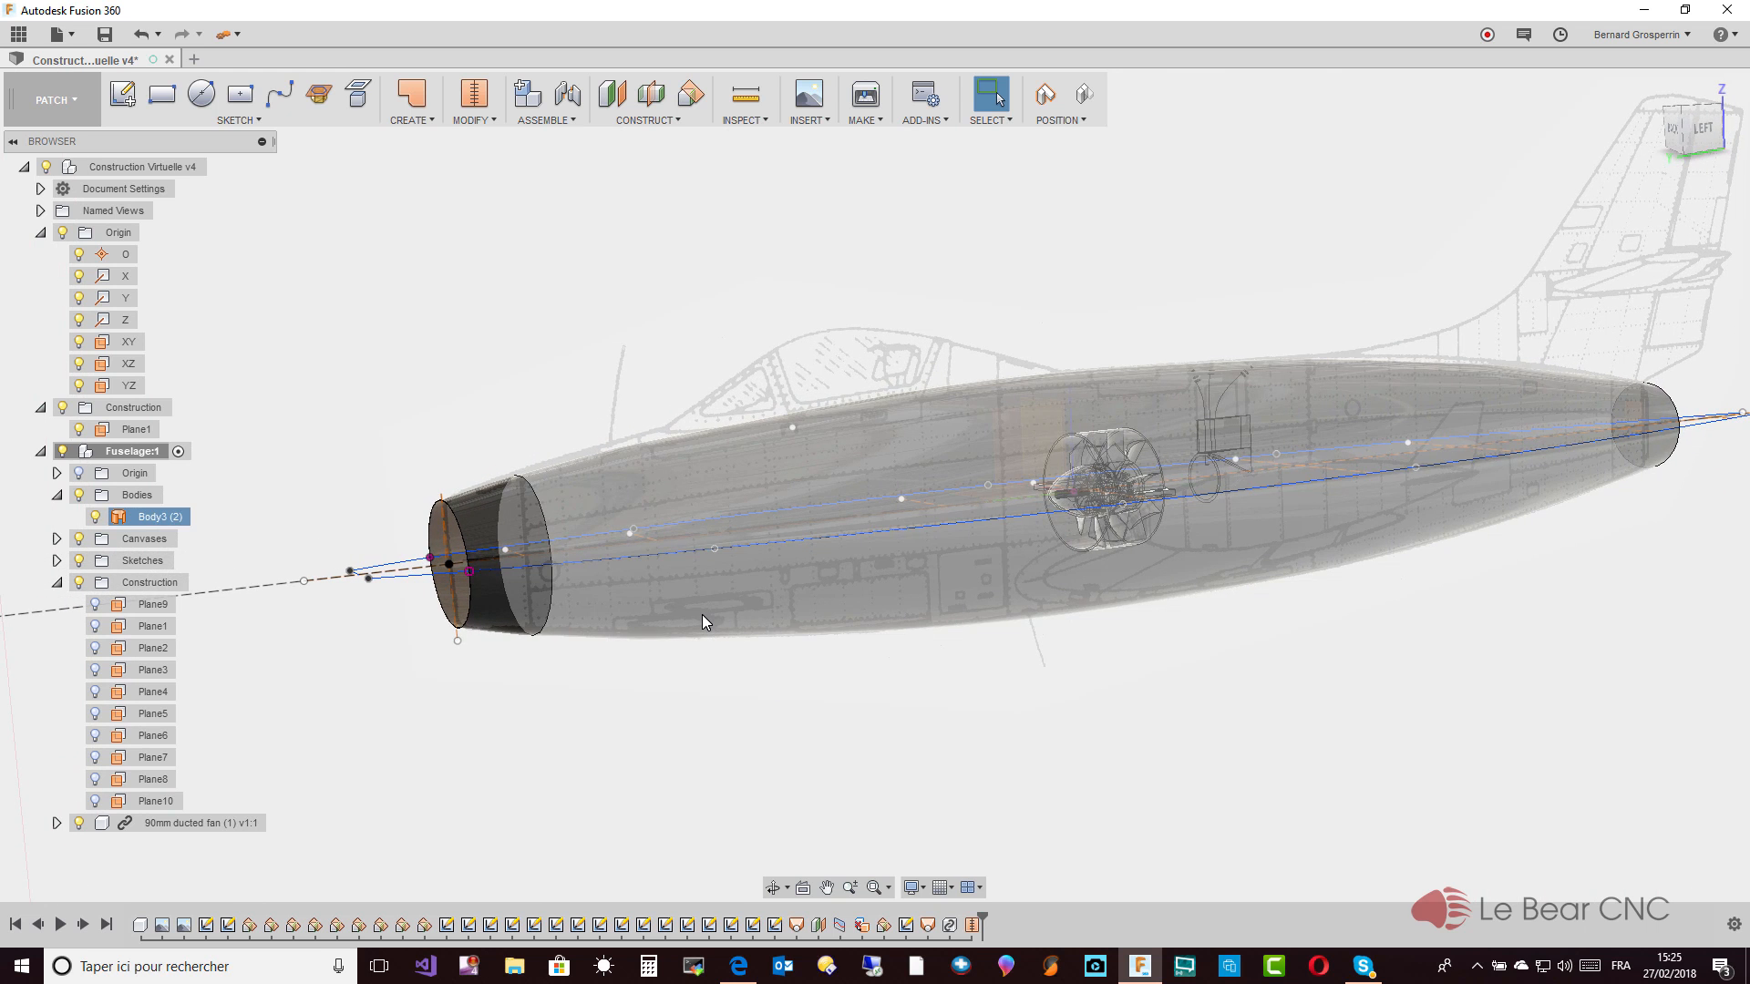
right_click(702, 616)
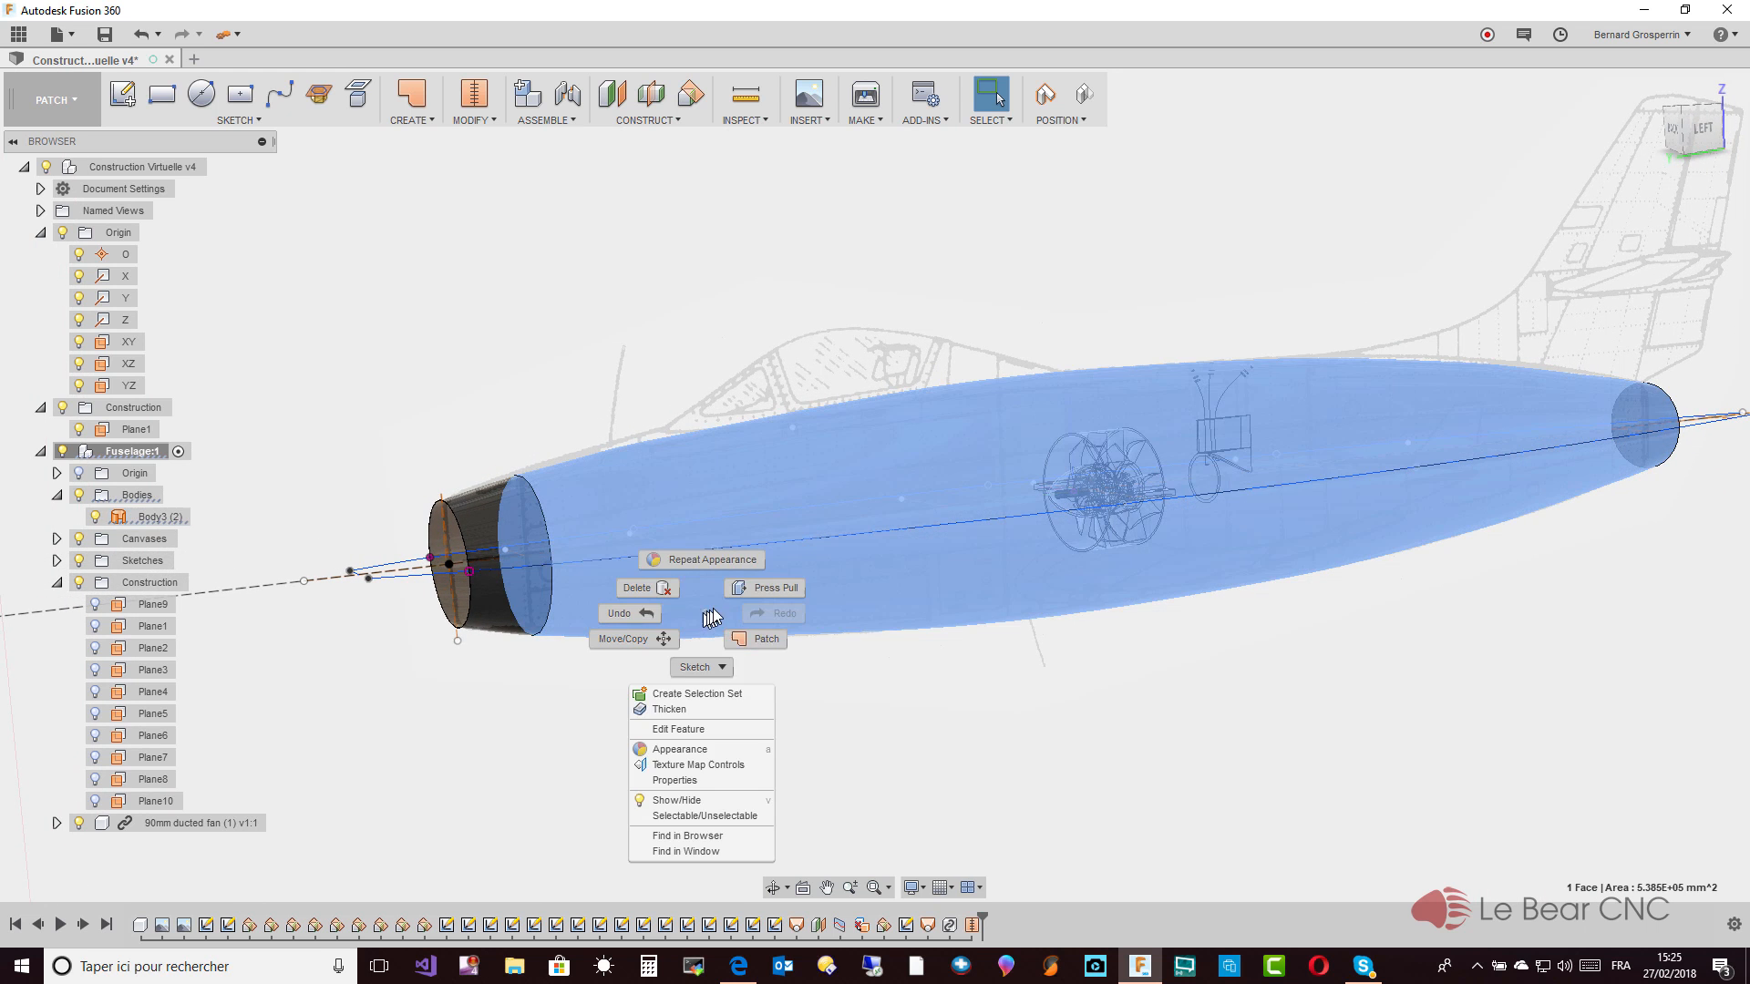
left_click(713, 560)
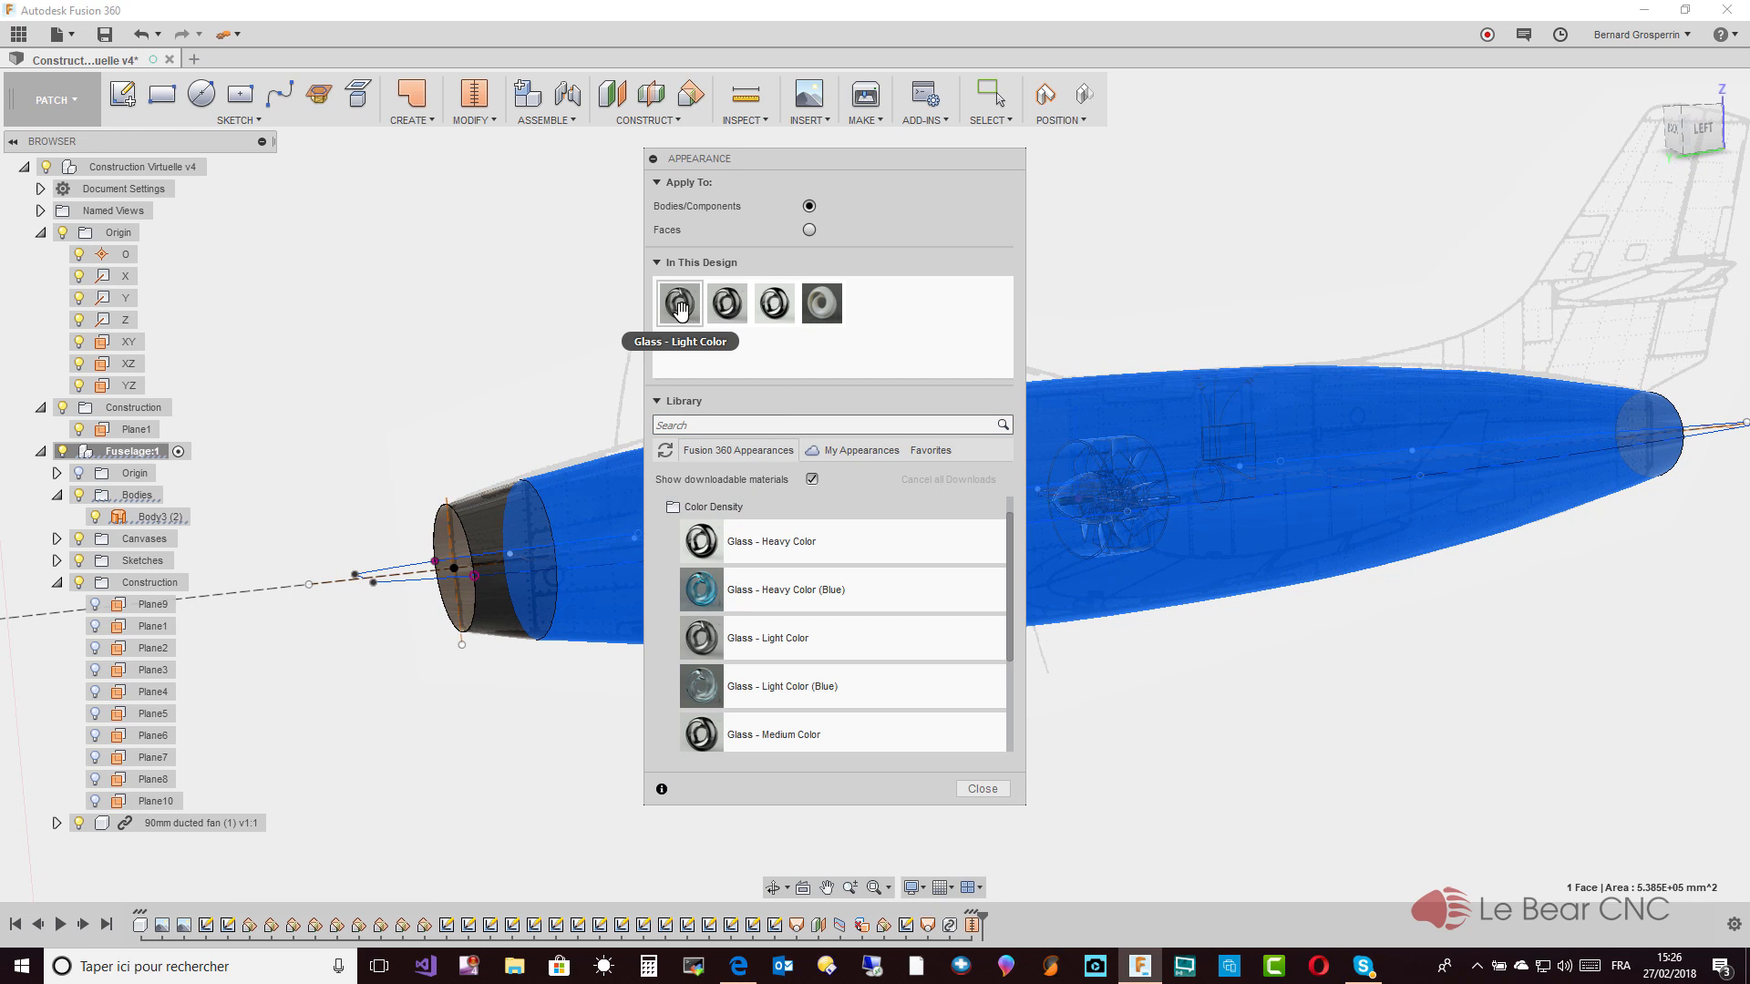
left_click_drag(680, 305, 605, 470)
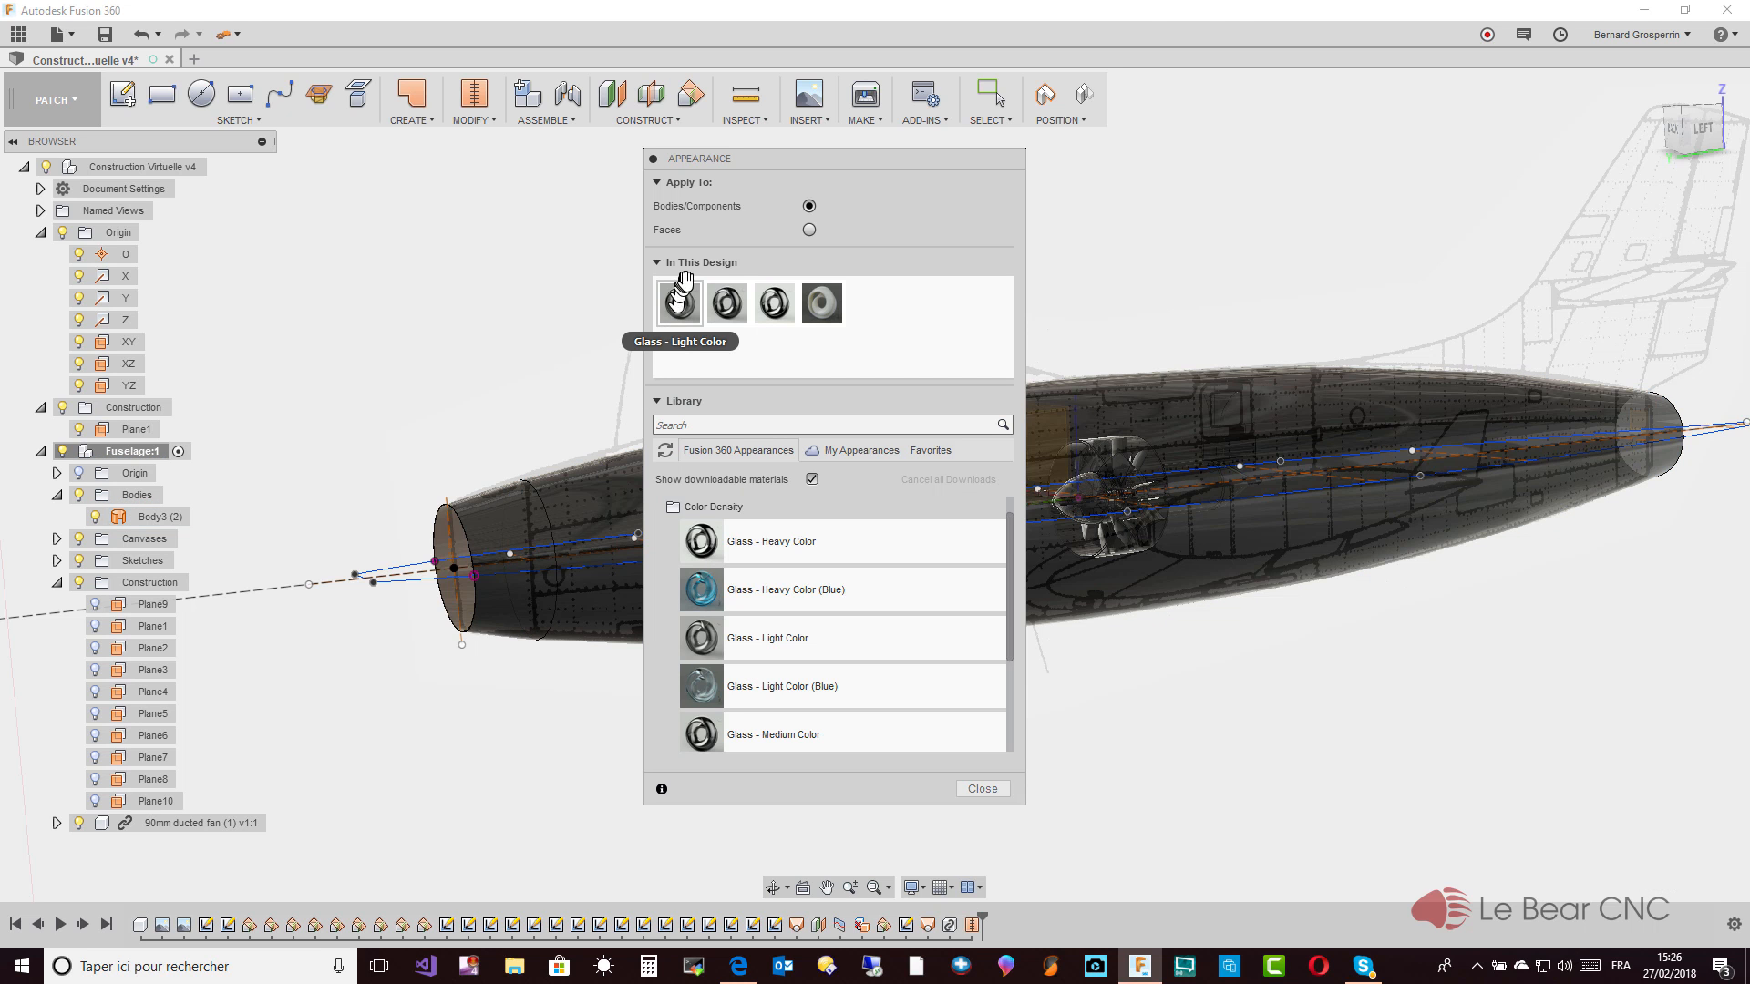
left_click_drag(679, 305, 508, 583)
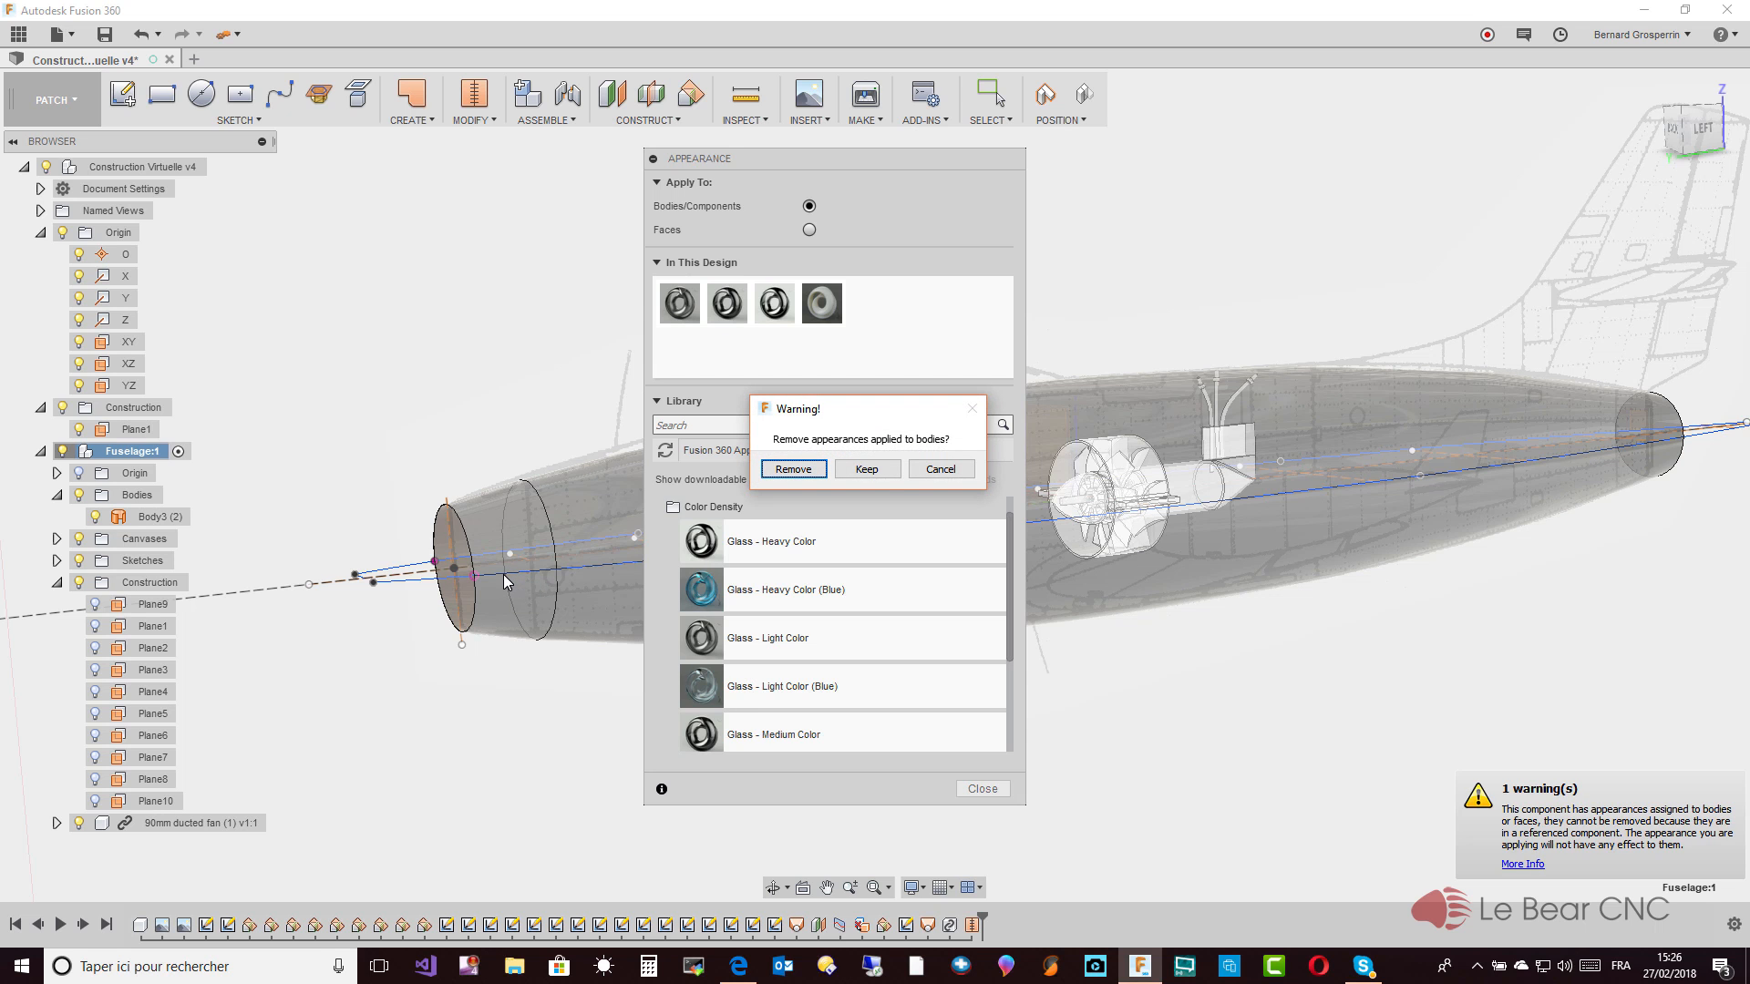
left_click(795, 469)
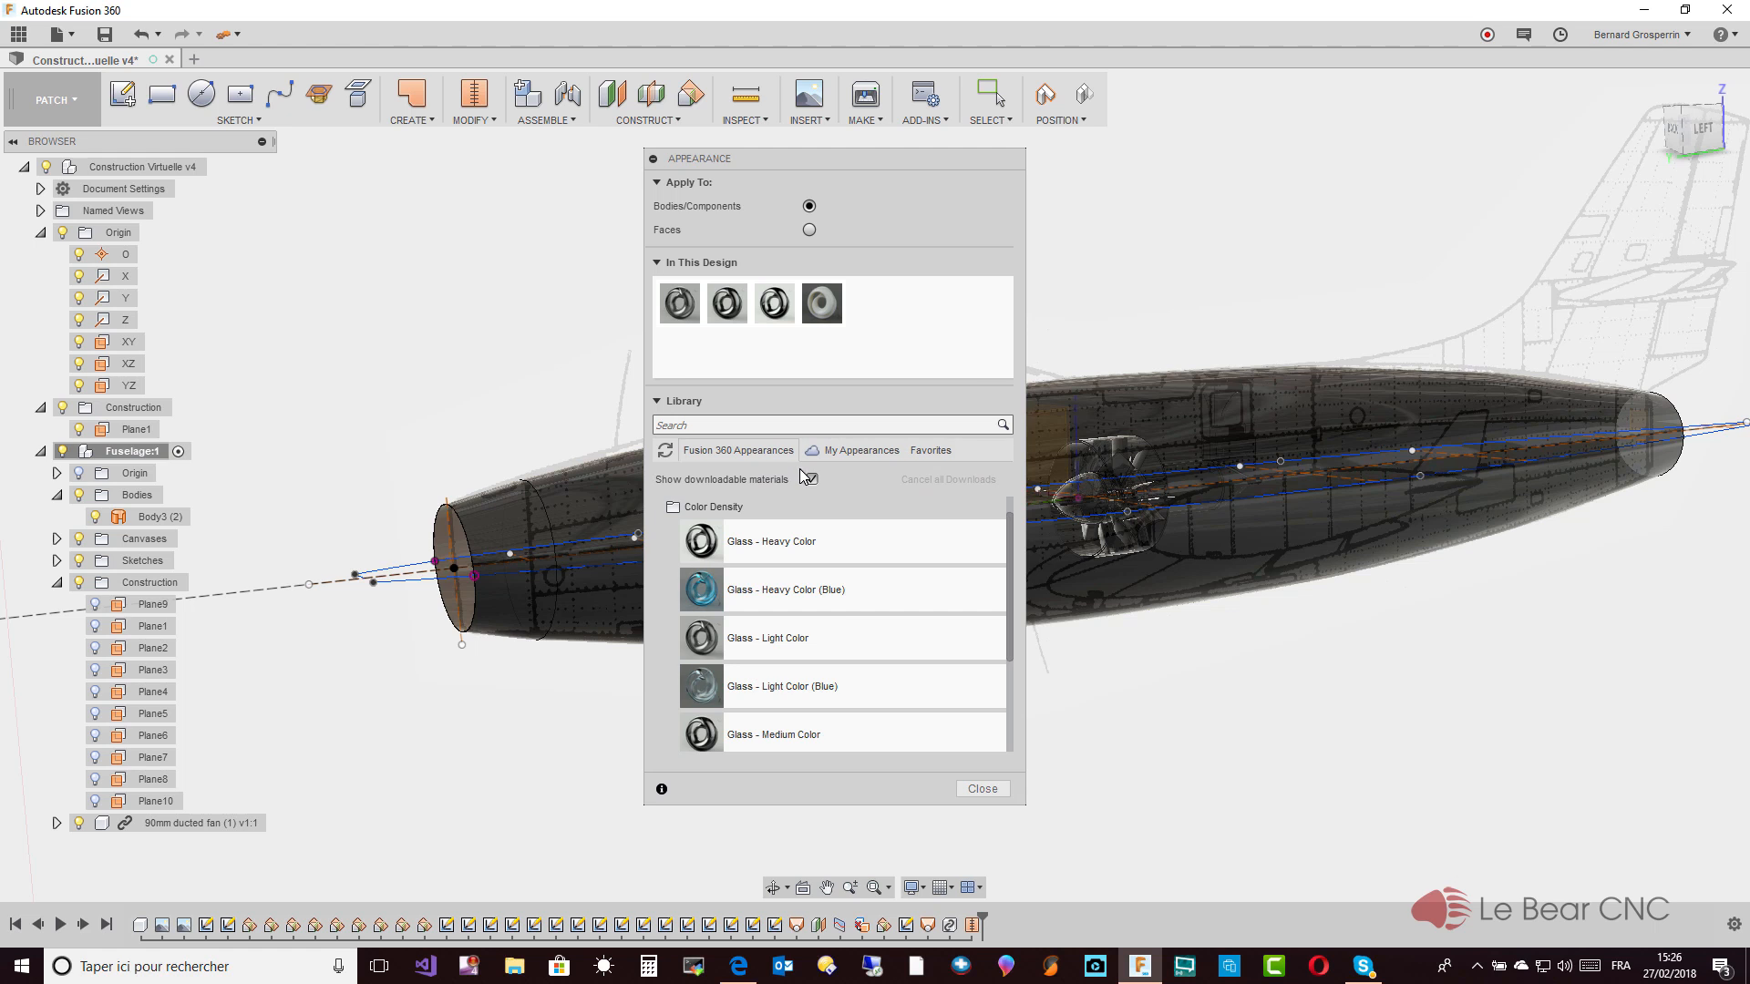
left_click(970, 796)
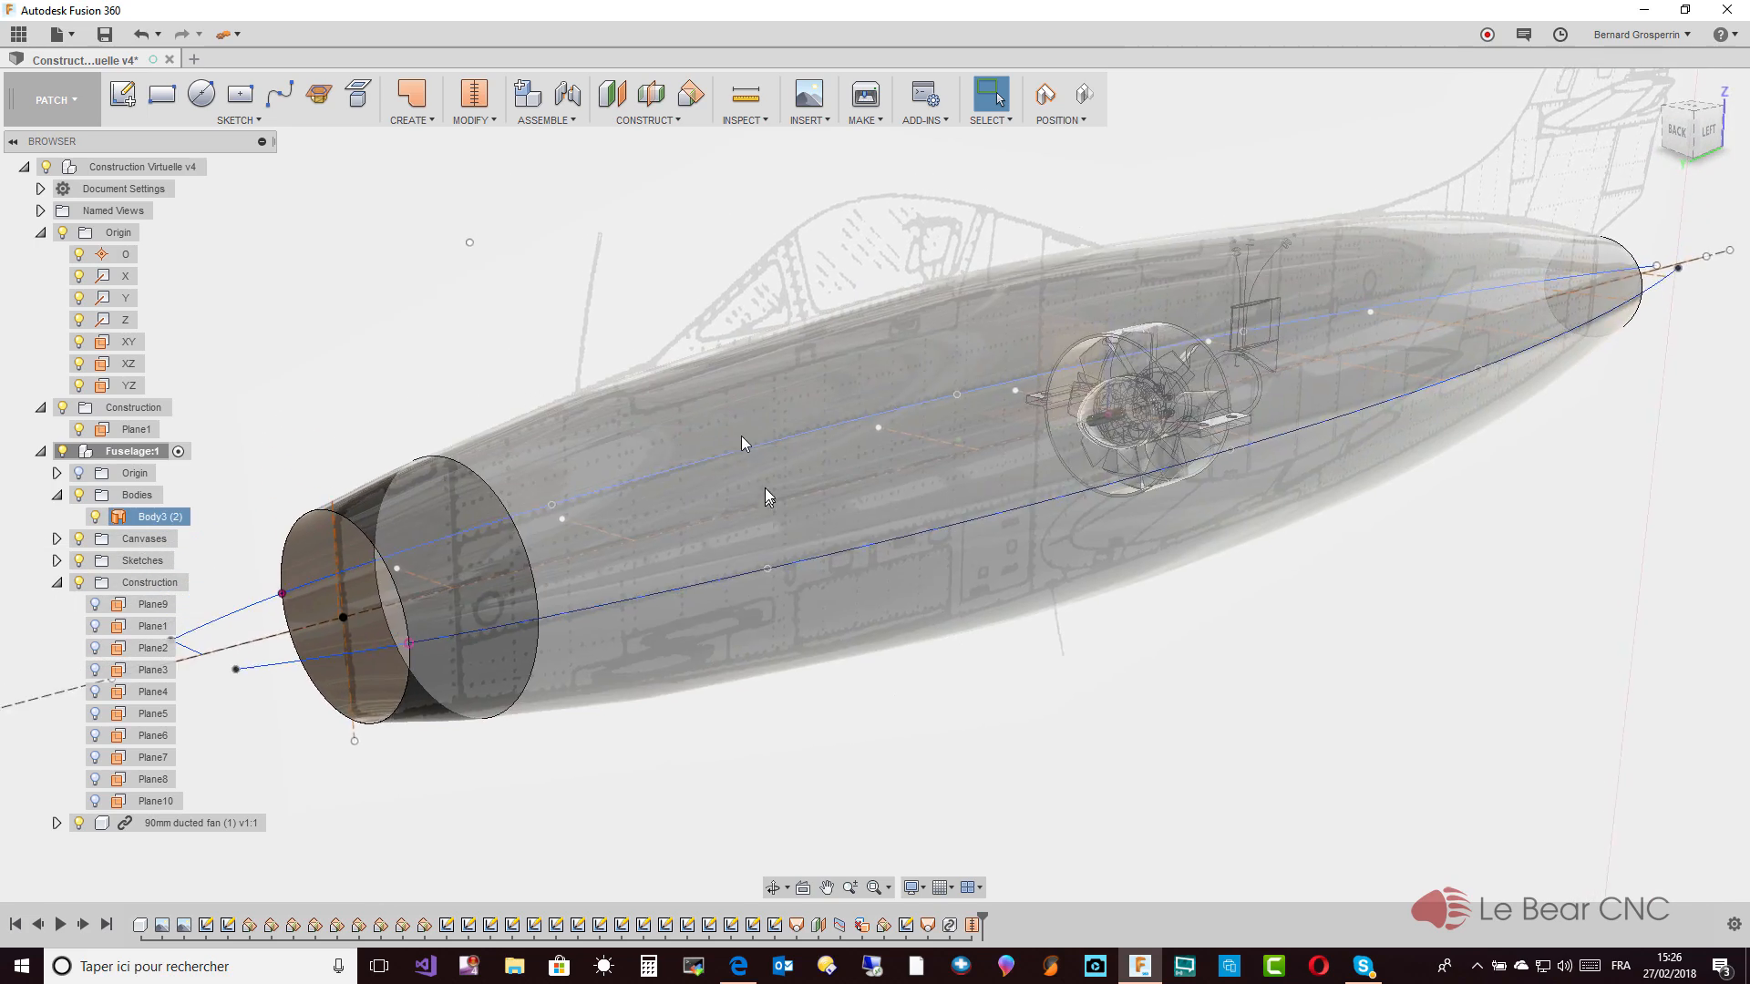
Apply the Glass - Light Color (Blue) appearance to the fuselage and finish the appearance changes
middle_click_drag(504, 274, 512, 495, "shift")
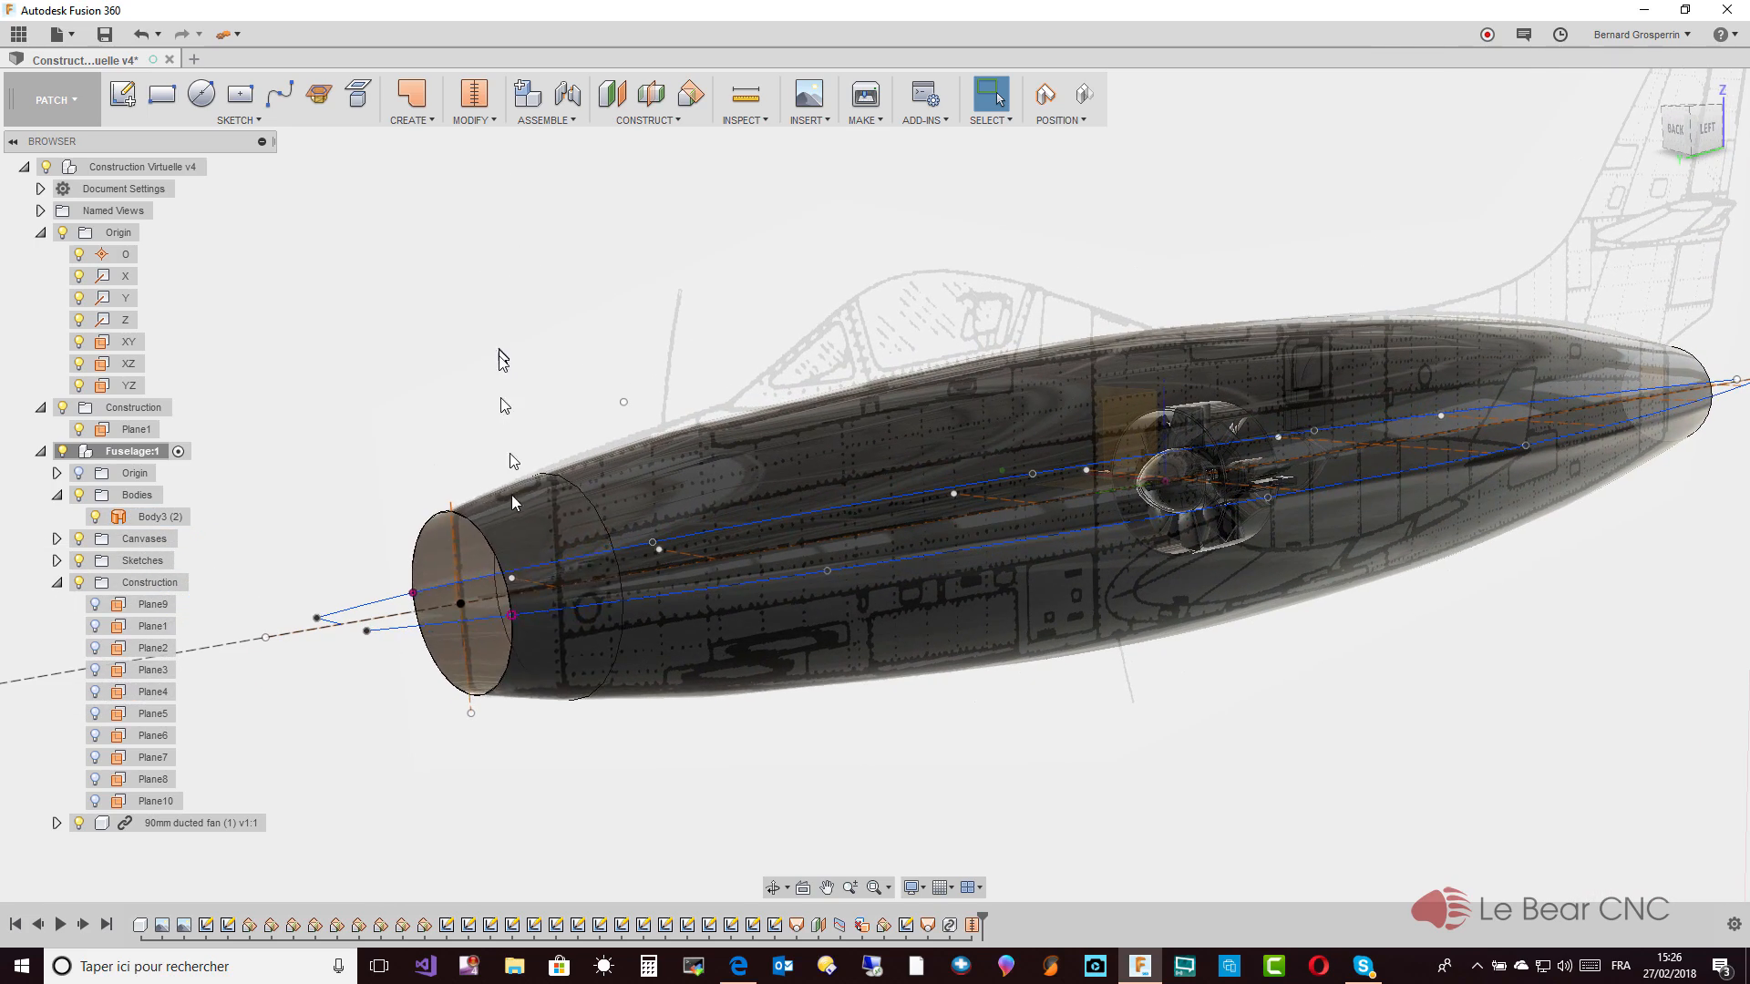
left_click(522, 654)
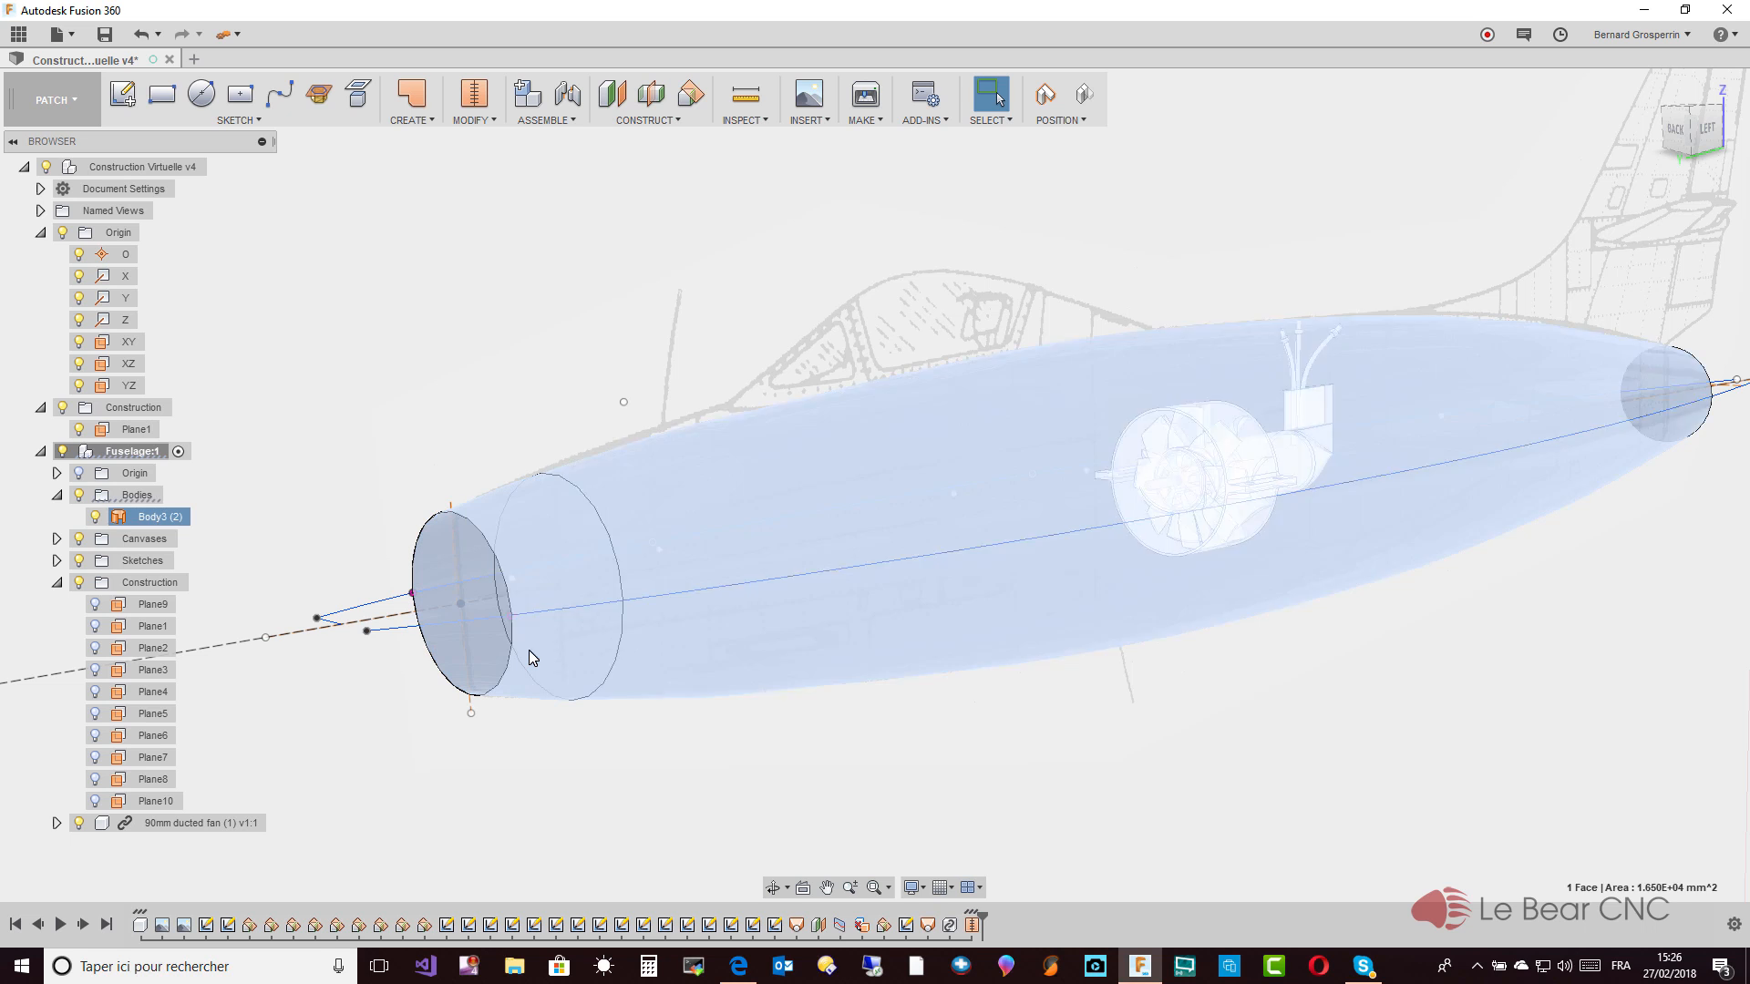
right_click(532, 653)
left_click(535, 595)
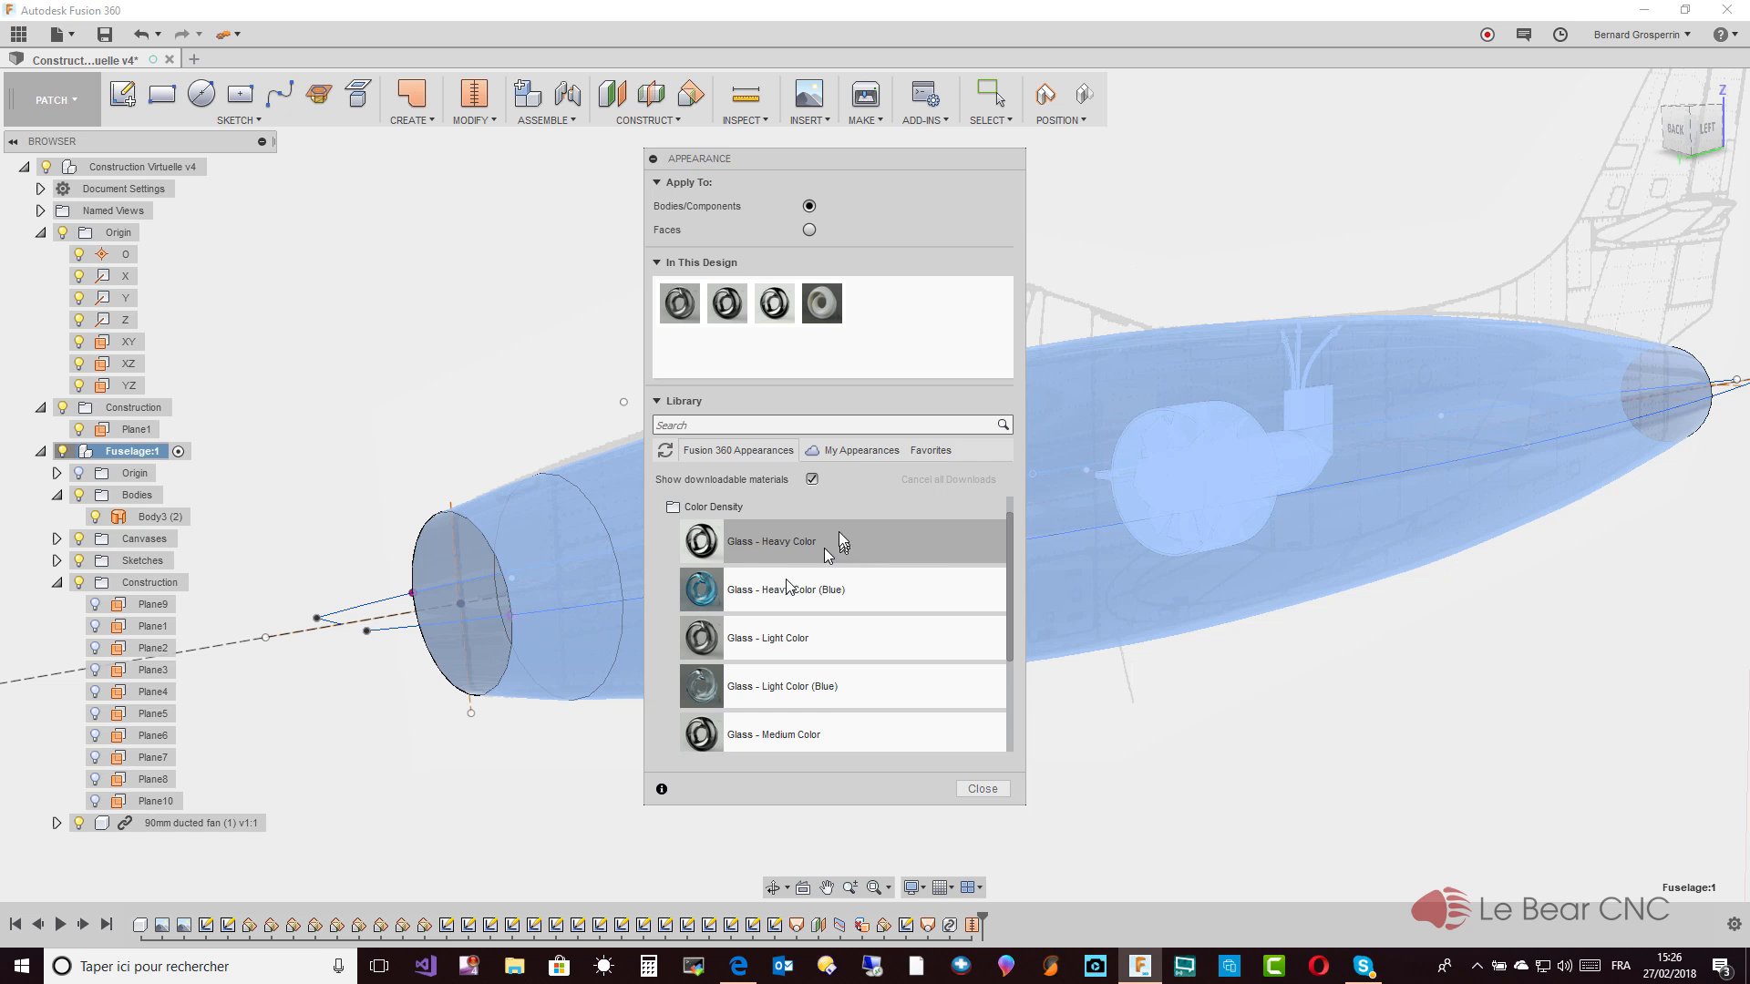
scroll(1008, 556, "down", 4)
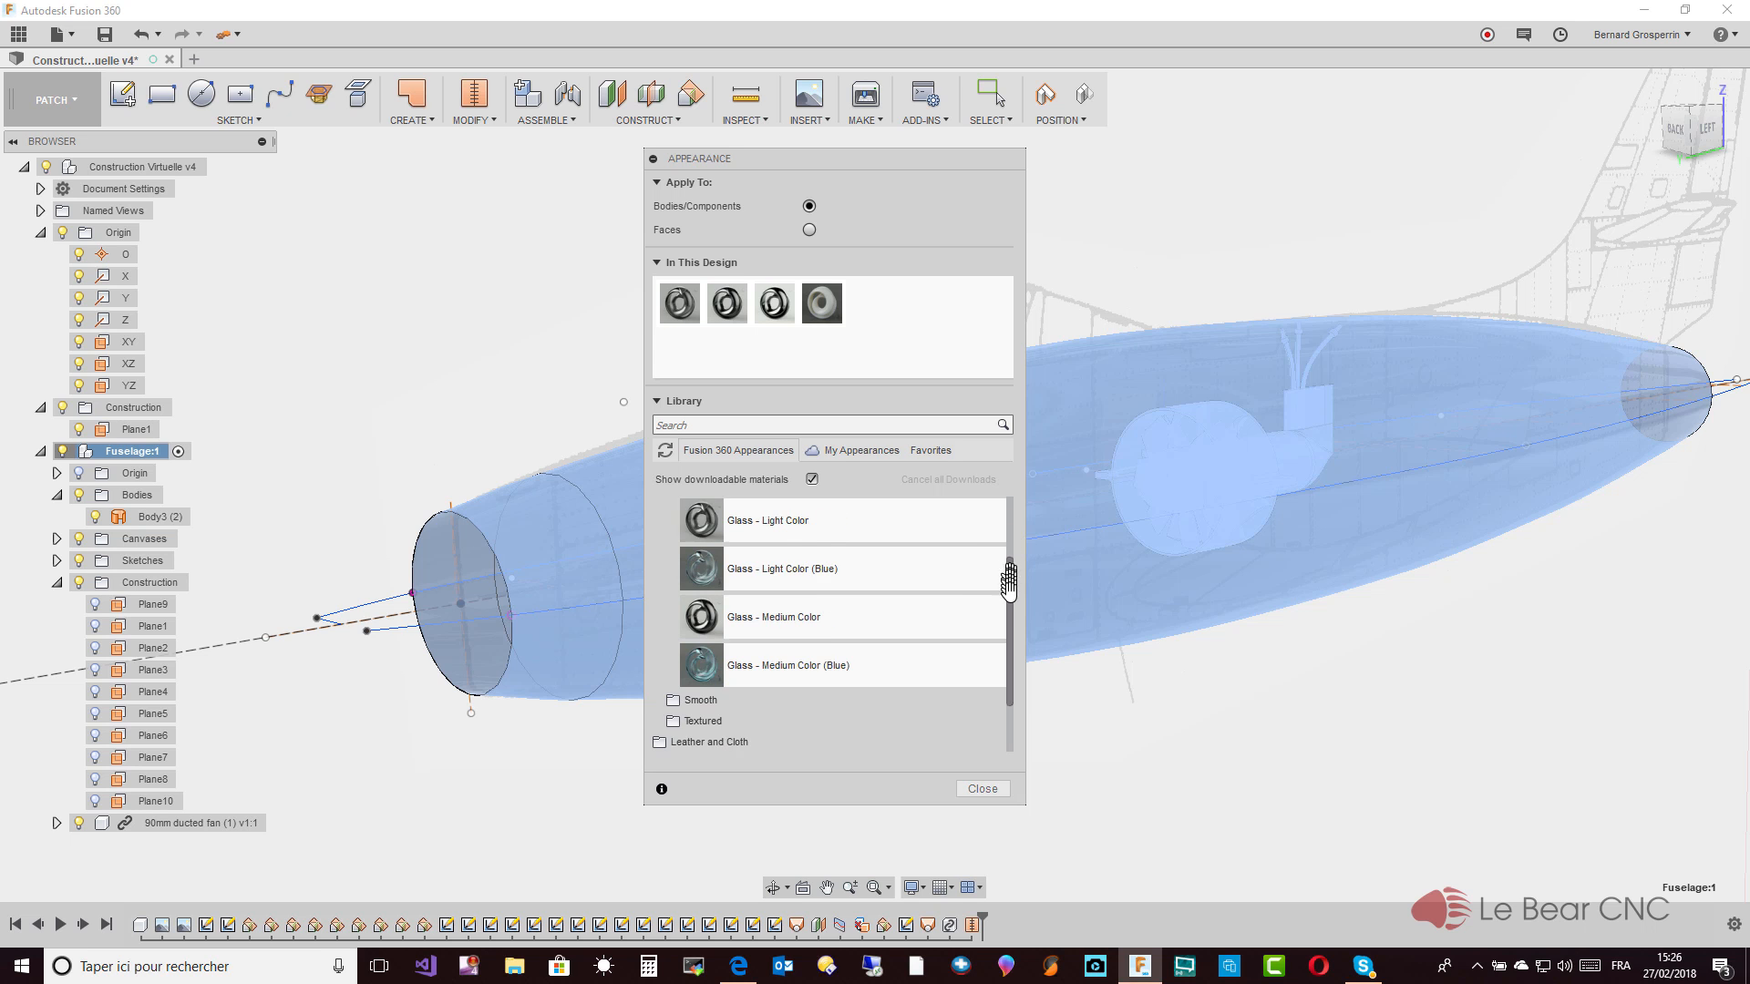
left_click_drag(834, 527, 576, 587)
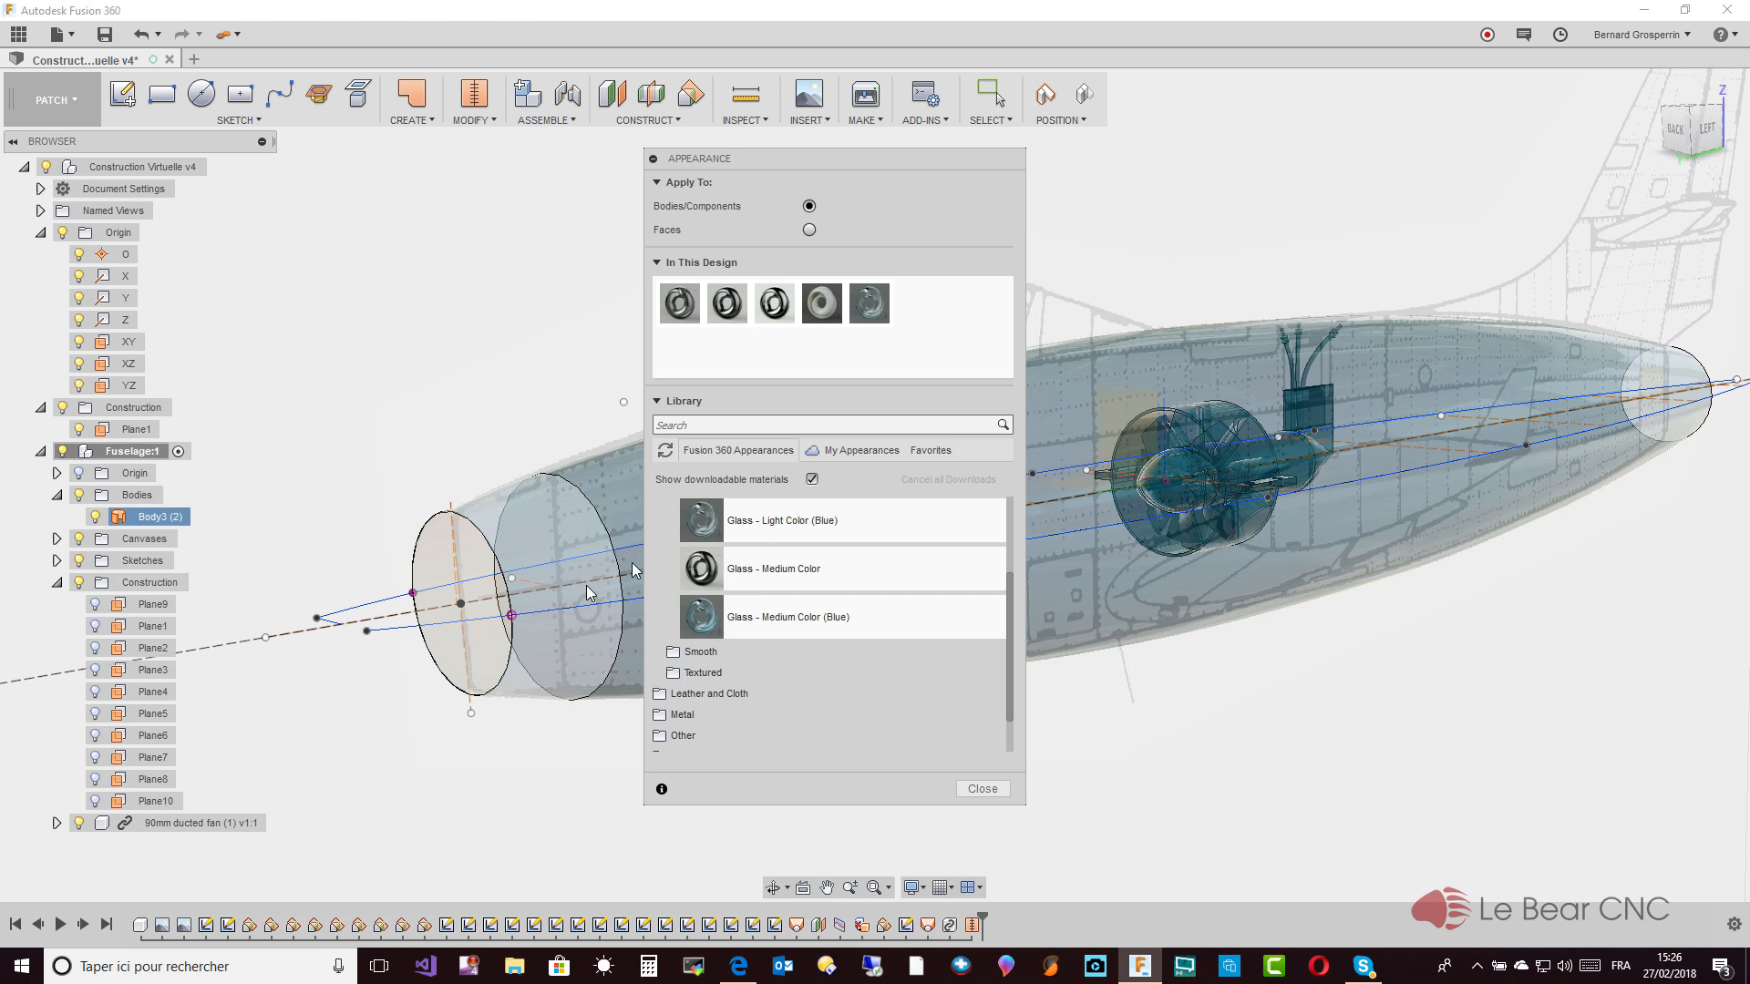
left_click(982, 789)
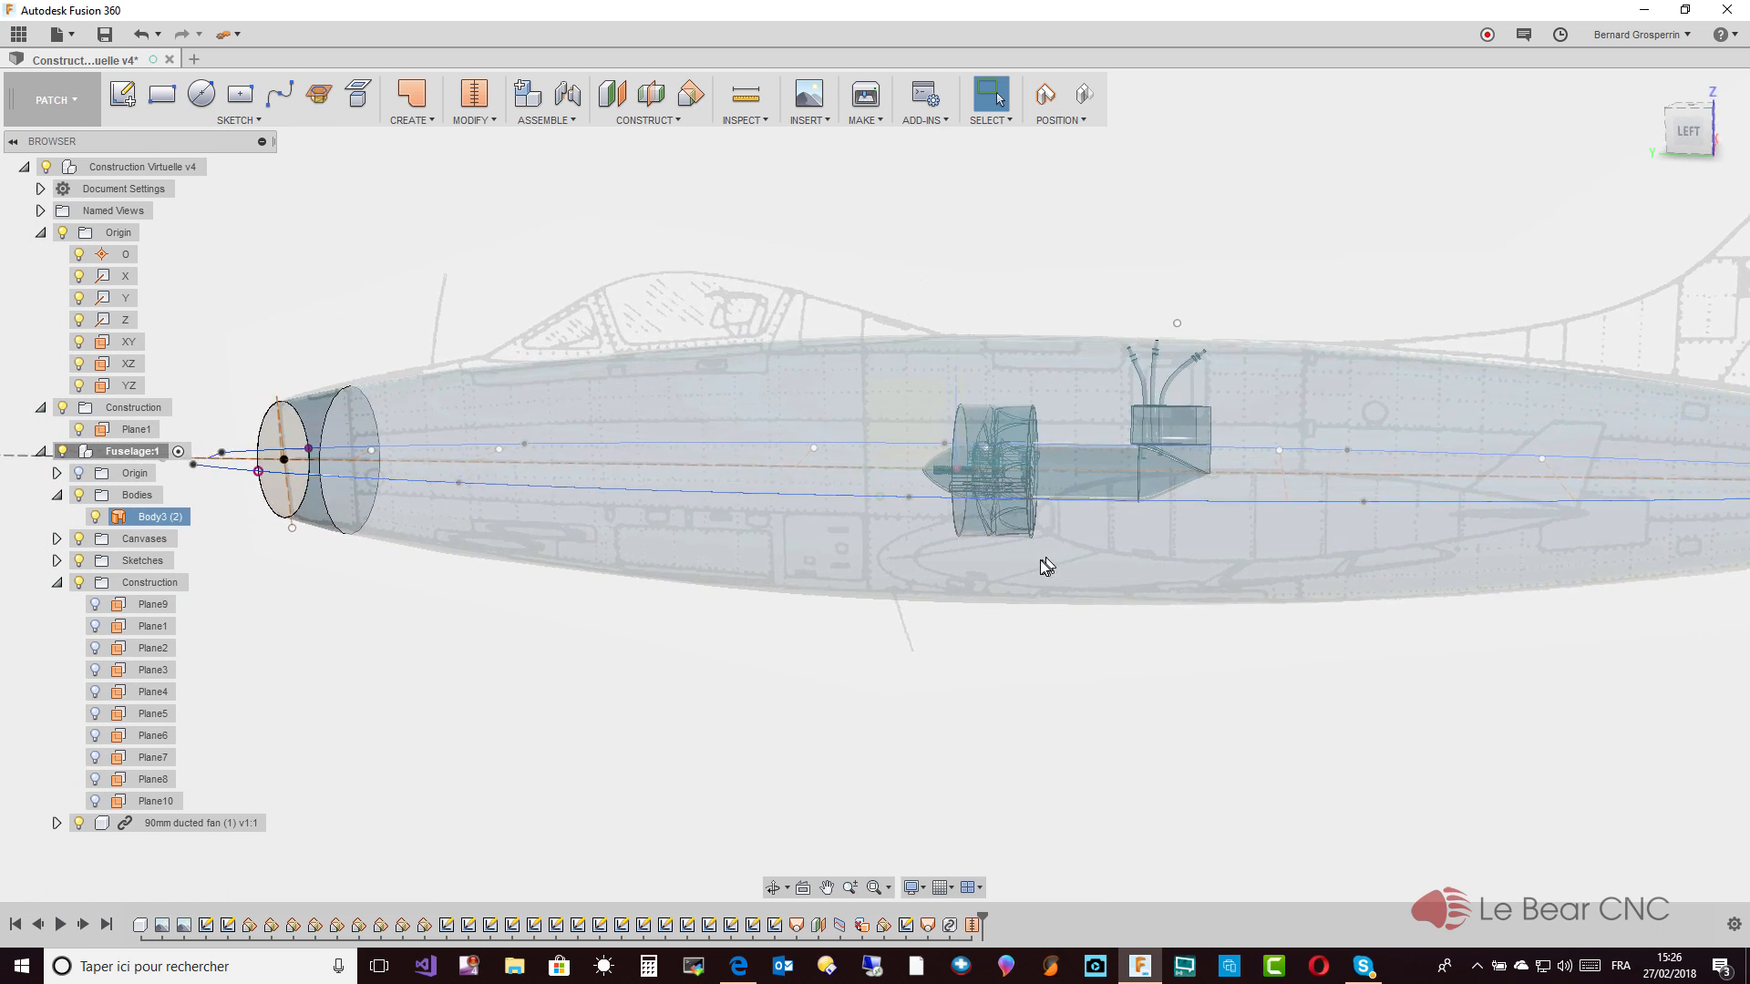
Move the 90 mm ducted fan component rearward along the fuselage axis by a Z distance of about -236.6 mm
right_click(204, 823)
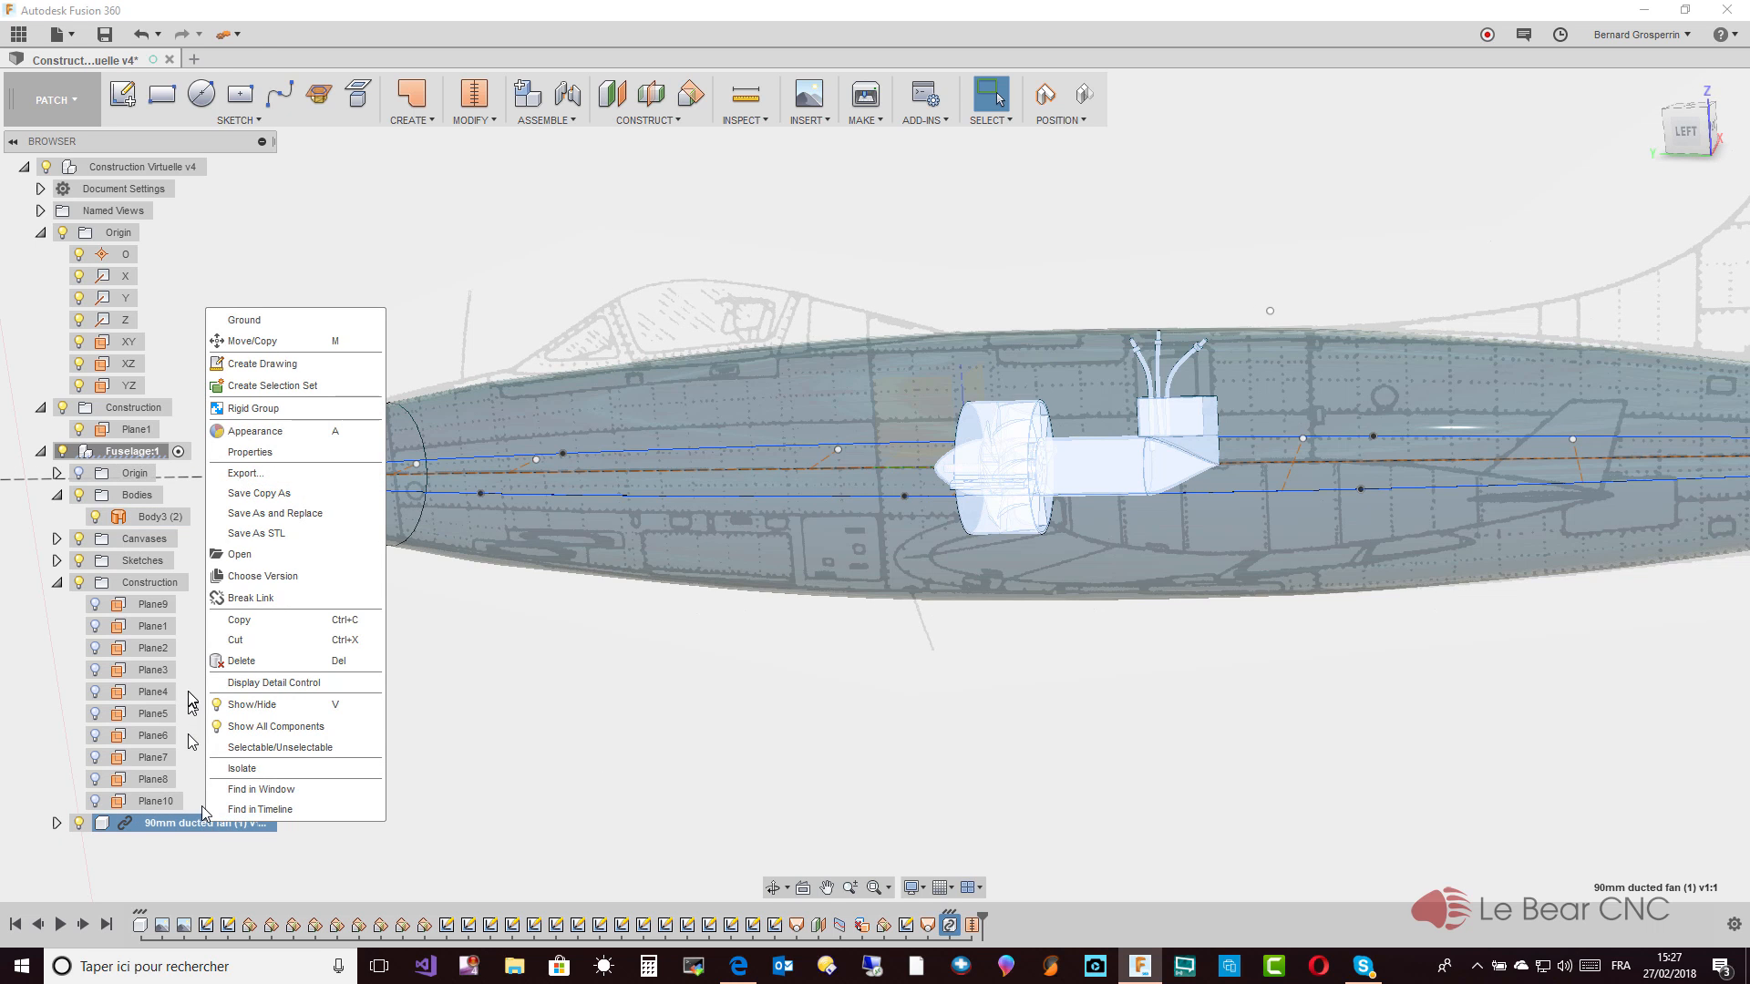
left_click(253, 344)
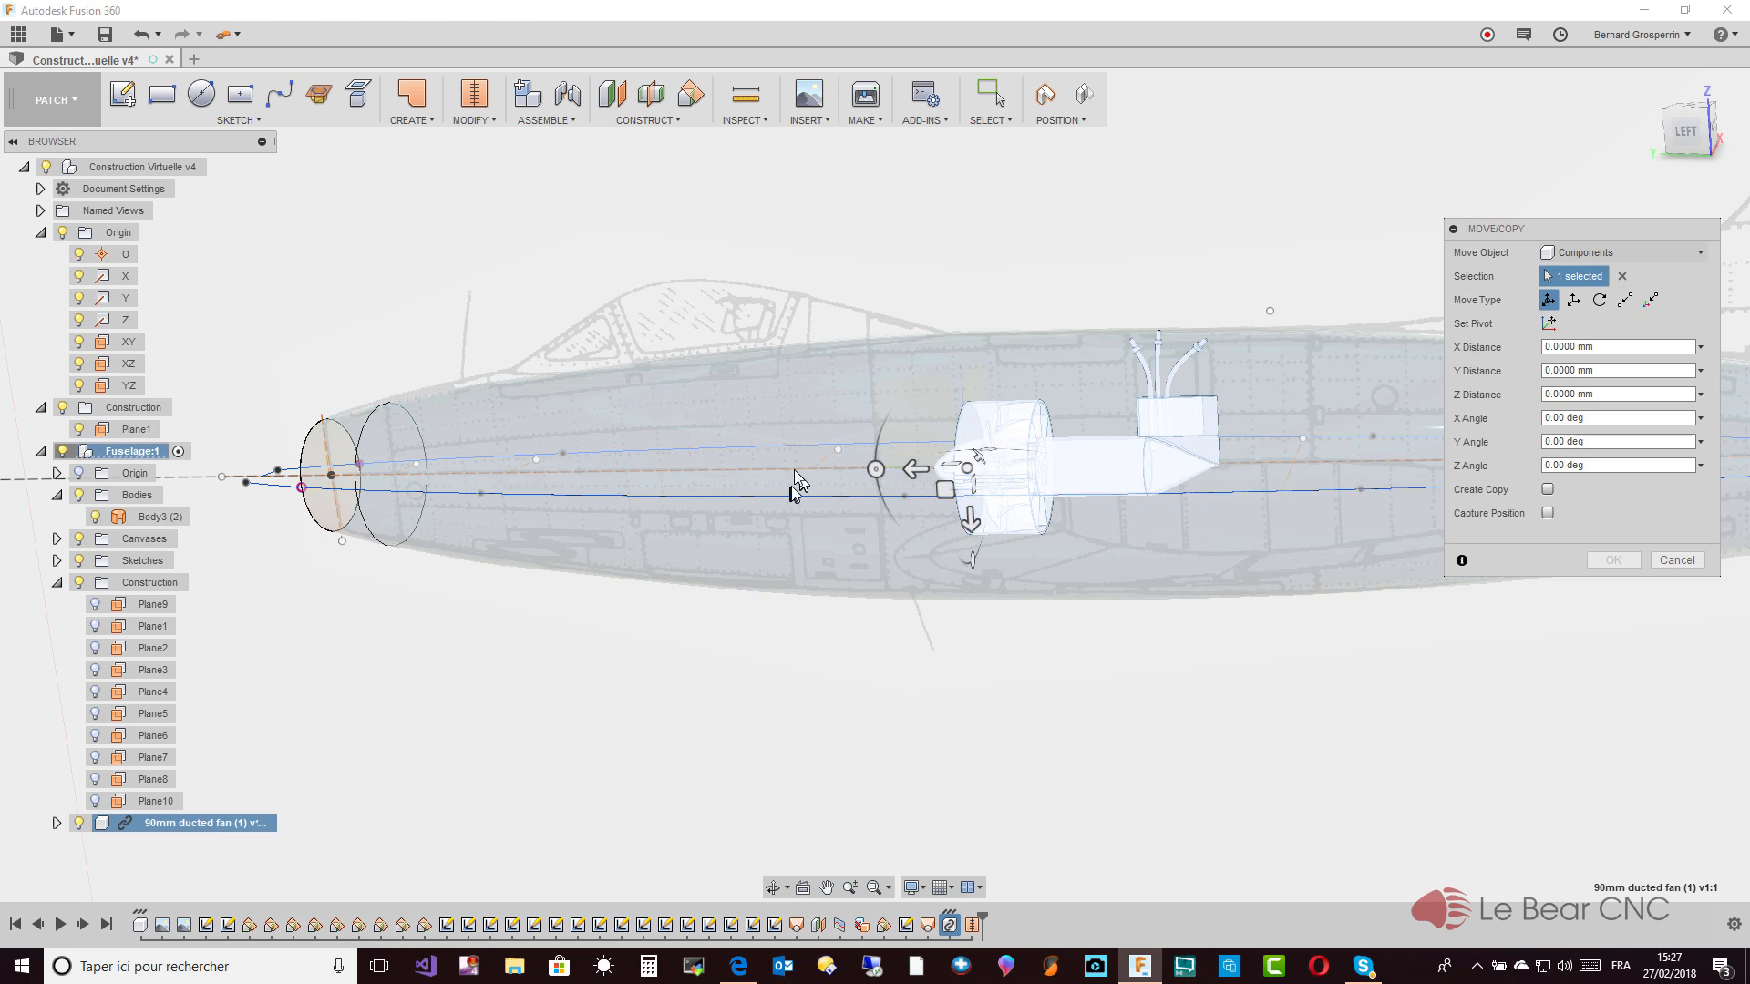
left_click_drag(913, 470, 1027, 492)
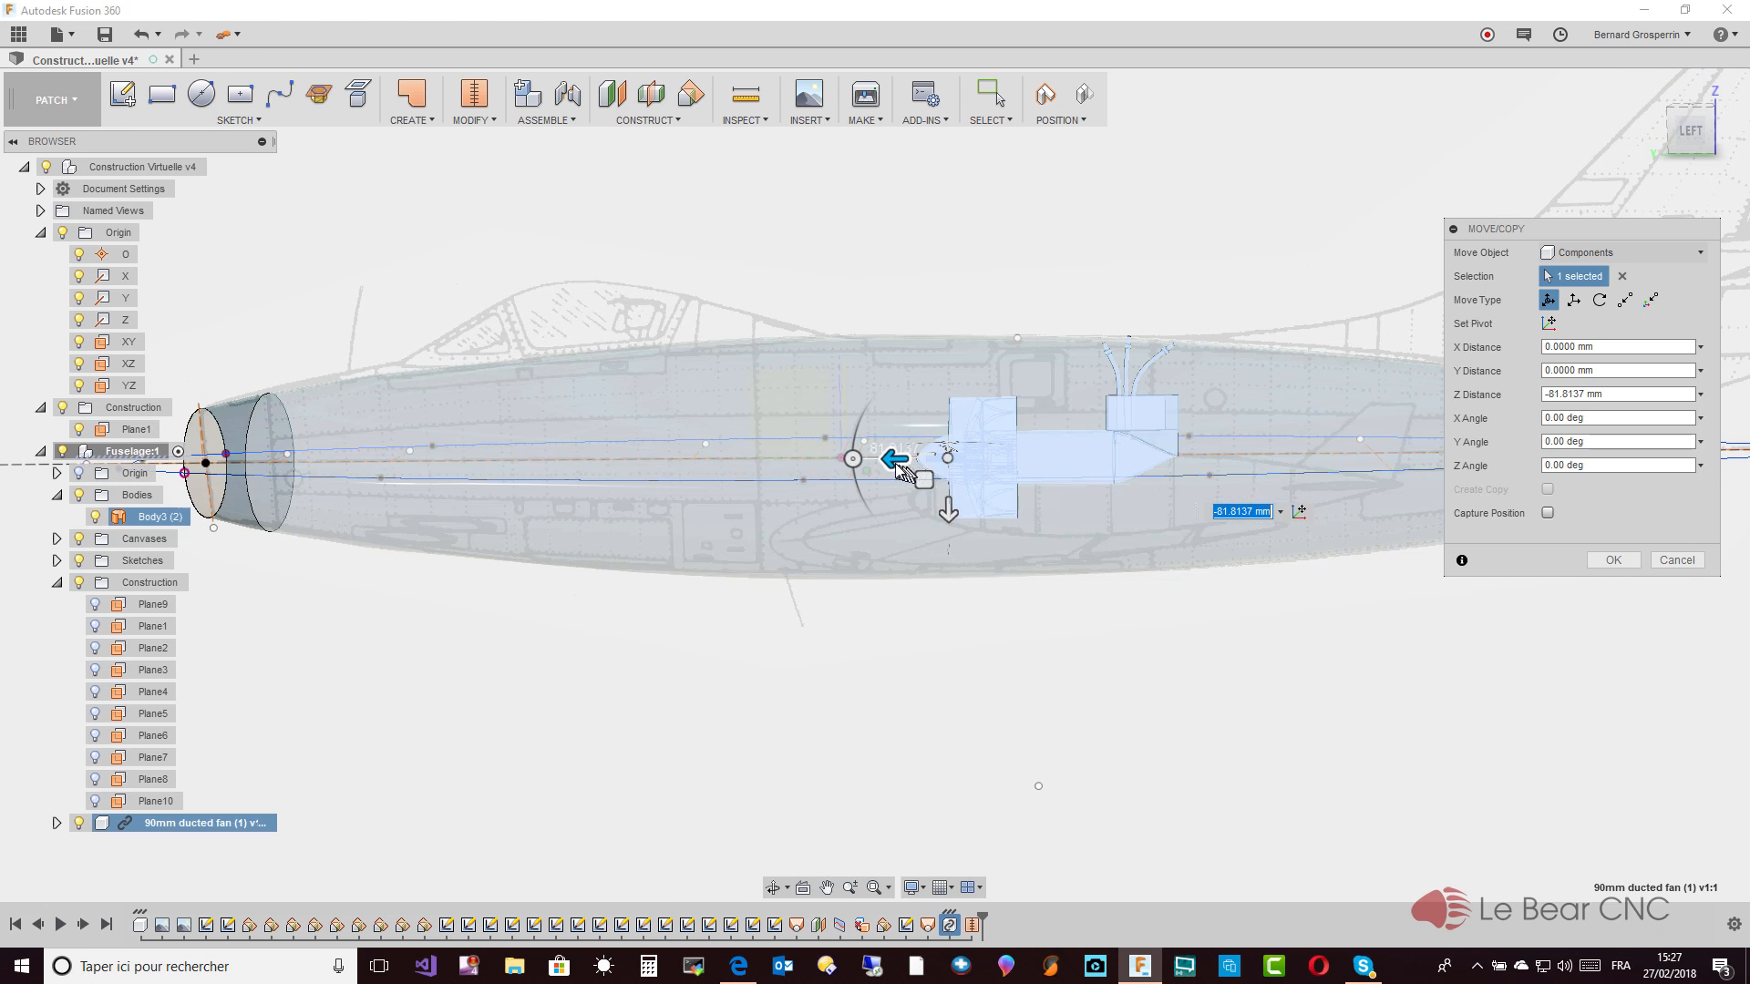
left_click_drag(894, 459, 1122, 481)
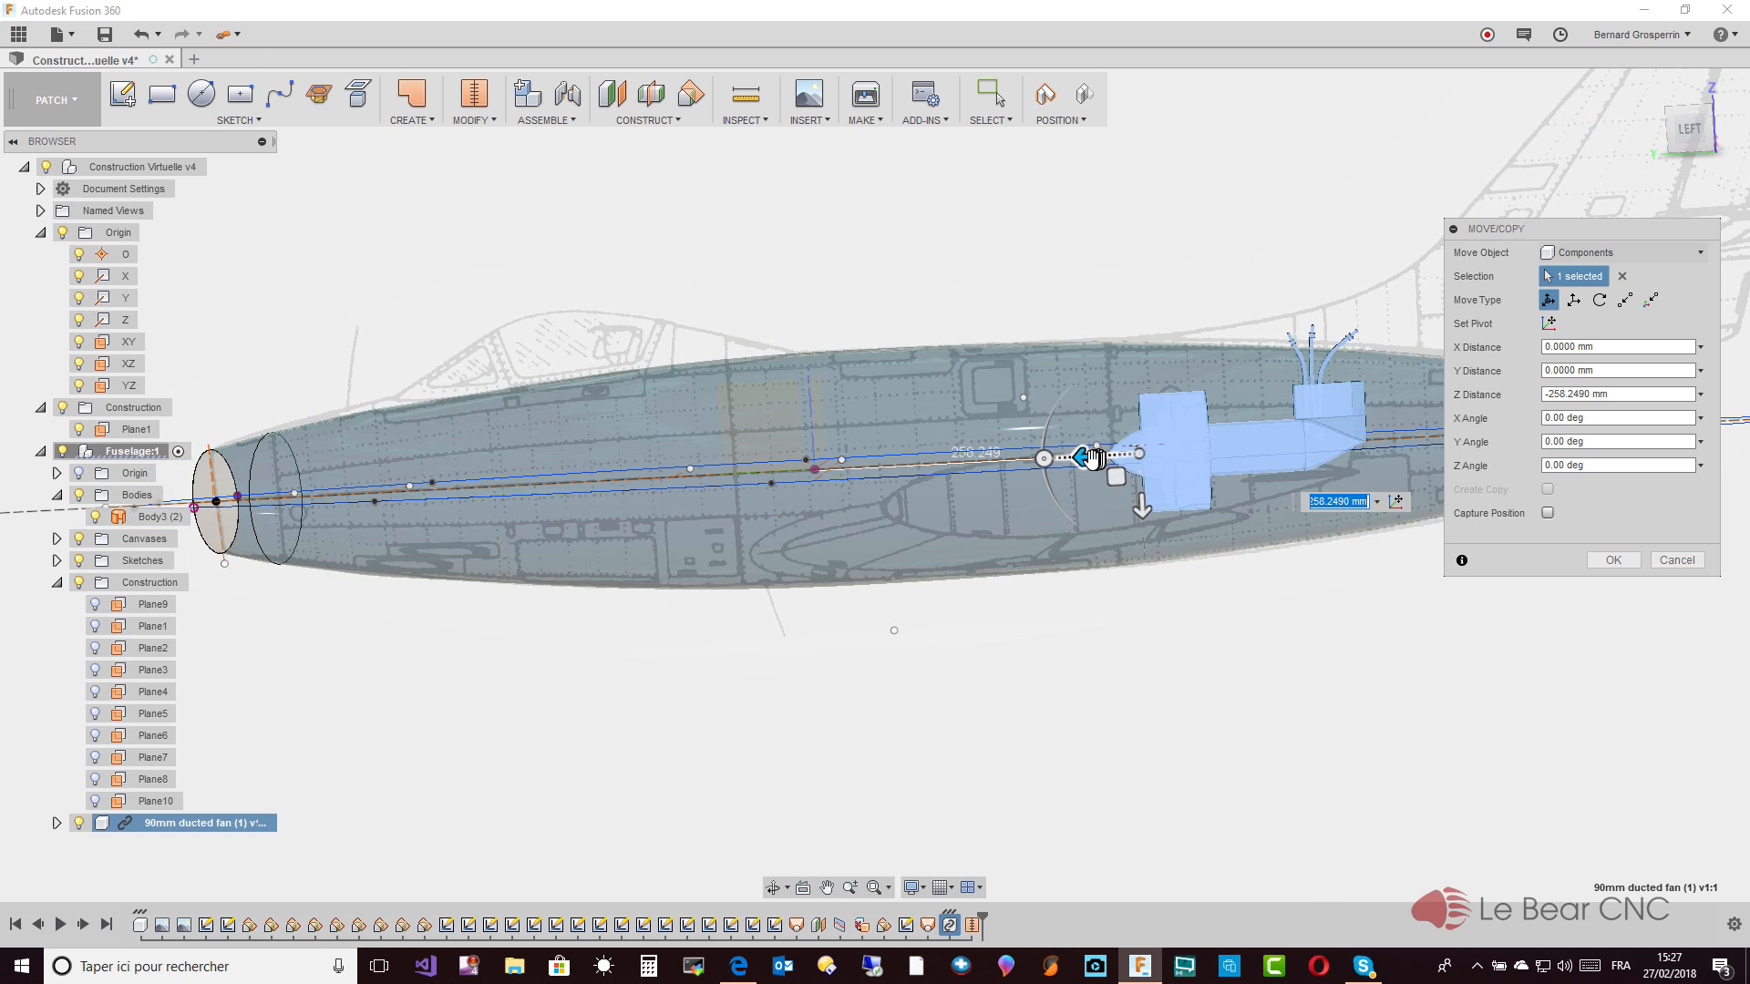
left_click_drag(1087, 459, 1063, 462)
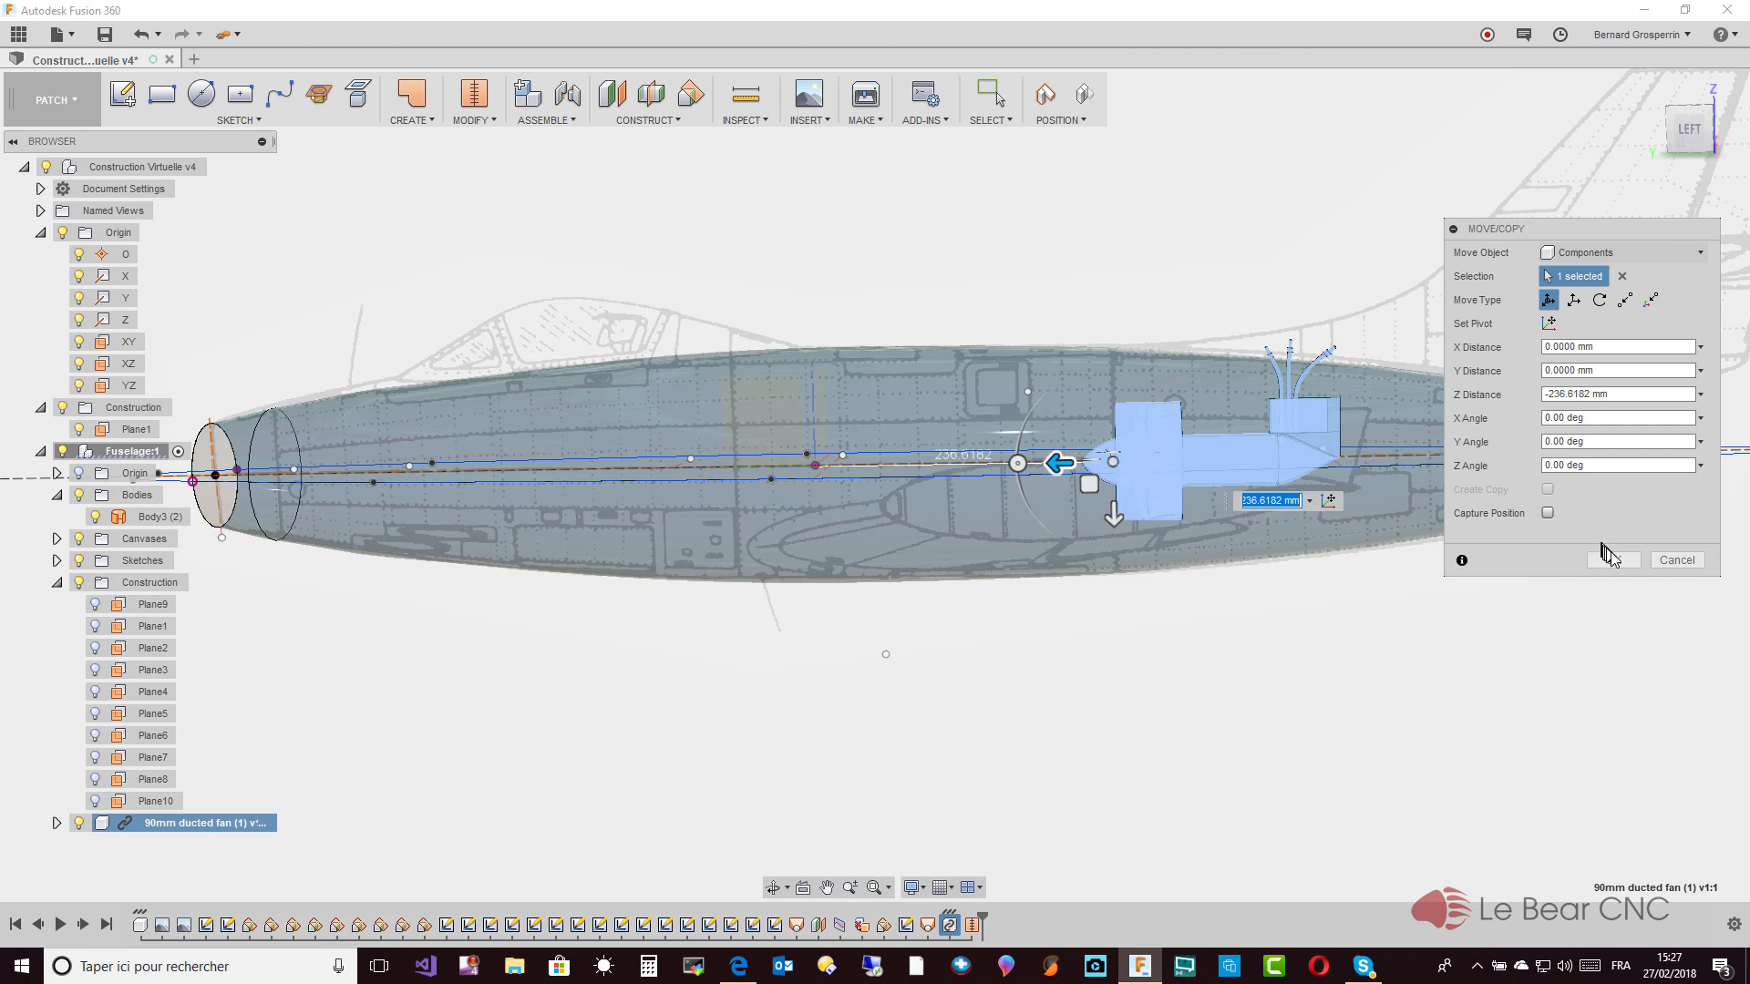
left_click(1614, 562)
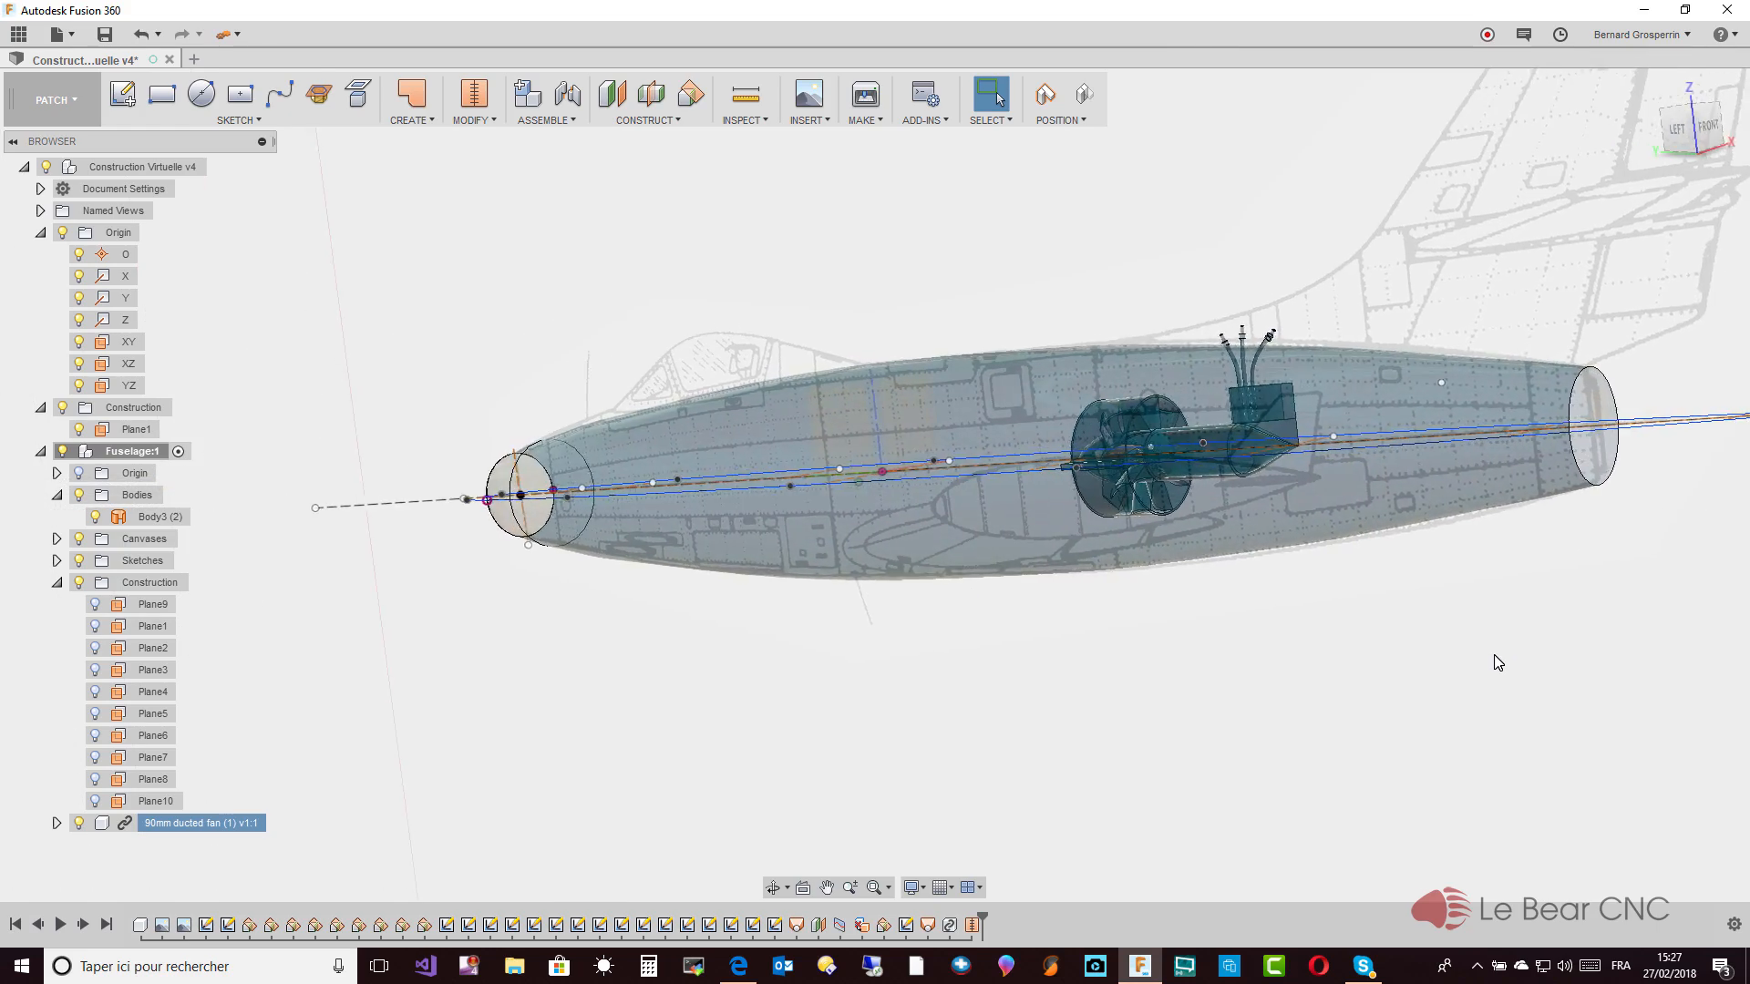
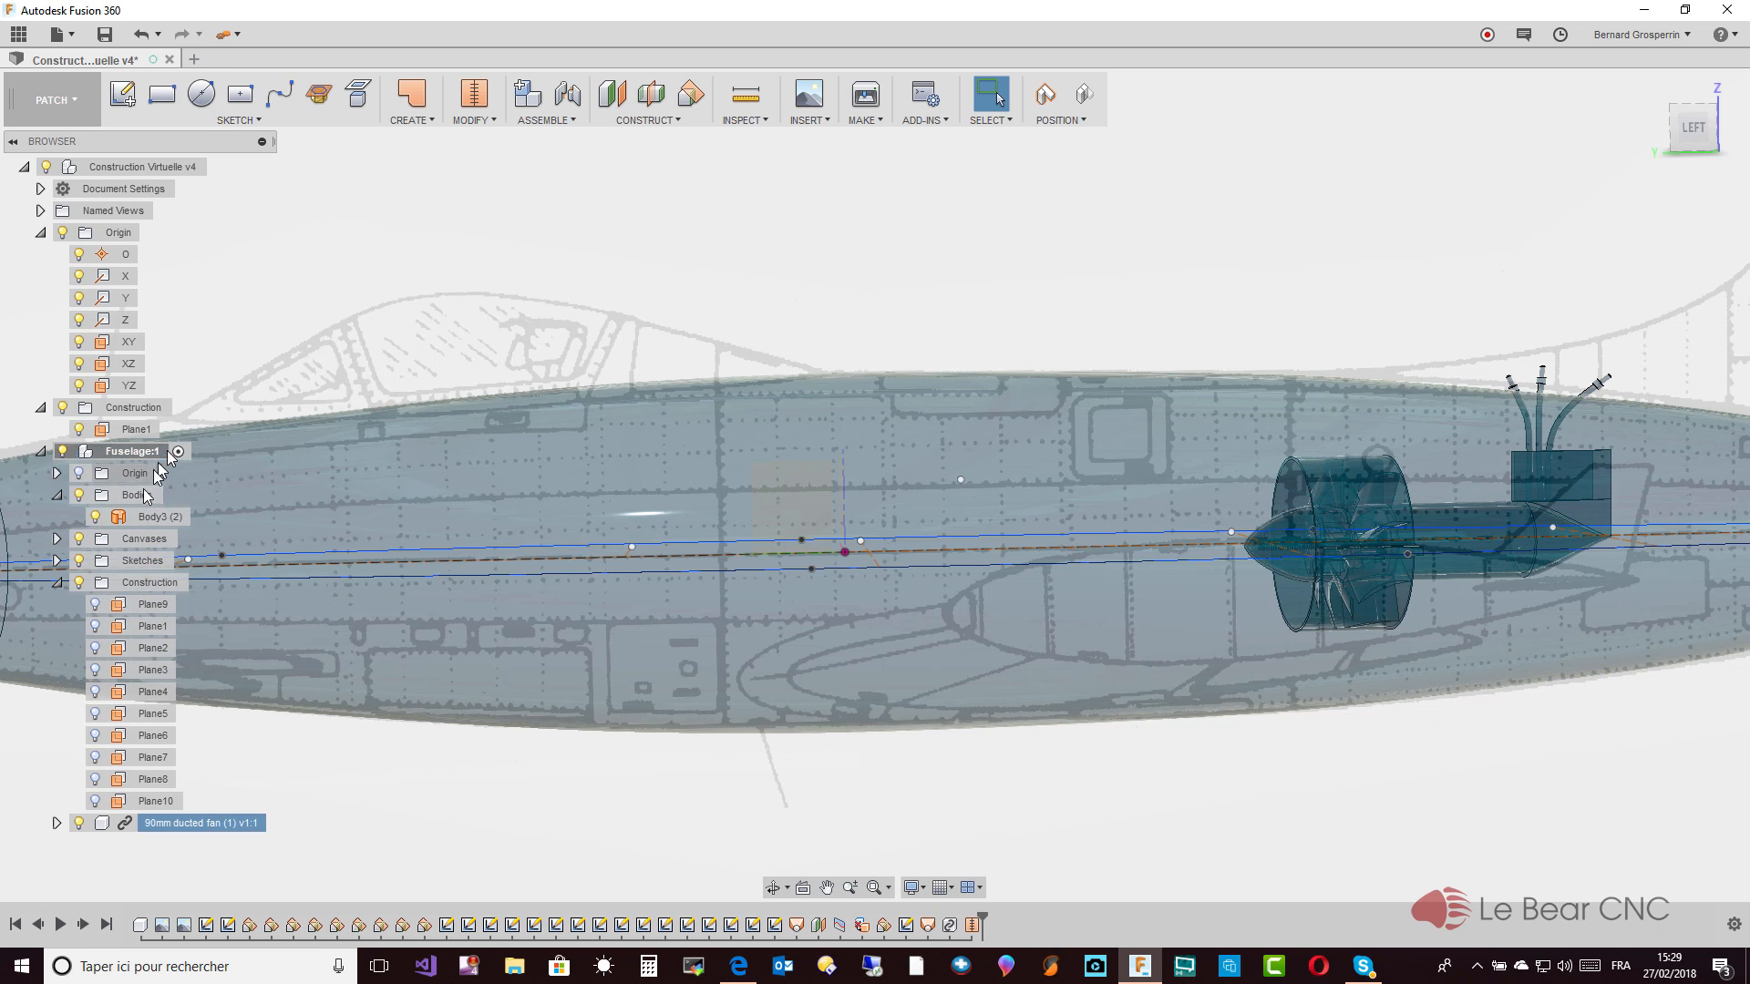
Hide the Fuselage component's bodies, canvases and sketches, plus the top-level origin and construction geometry, leaving only the fan displayed
left_click(80, 496)
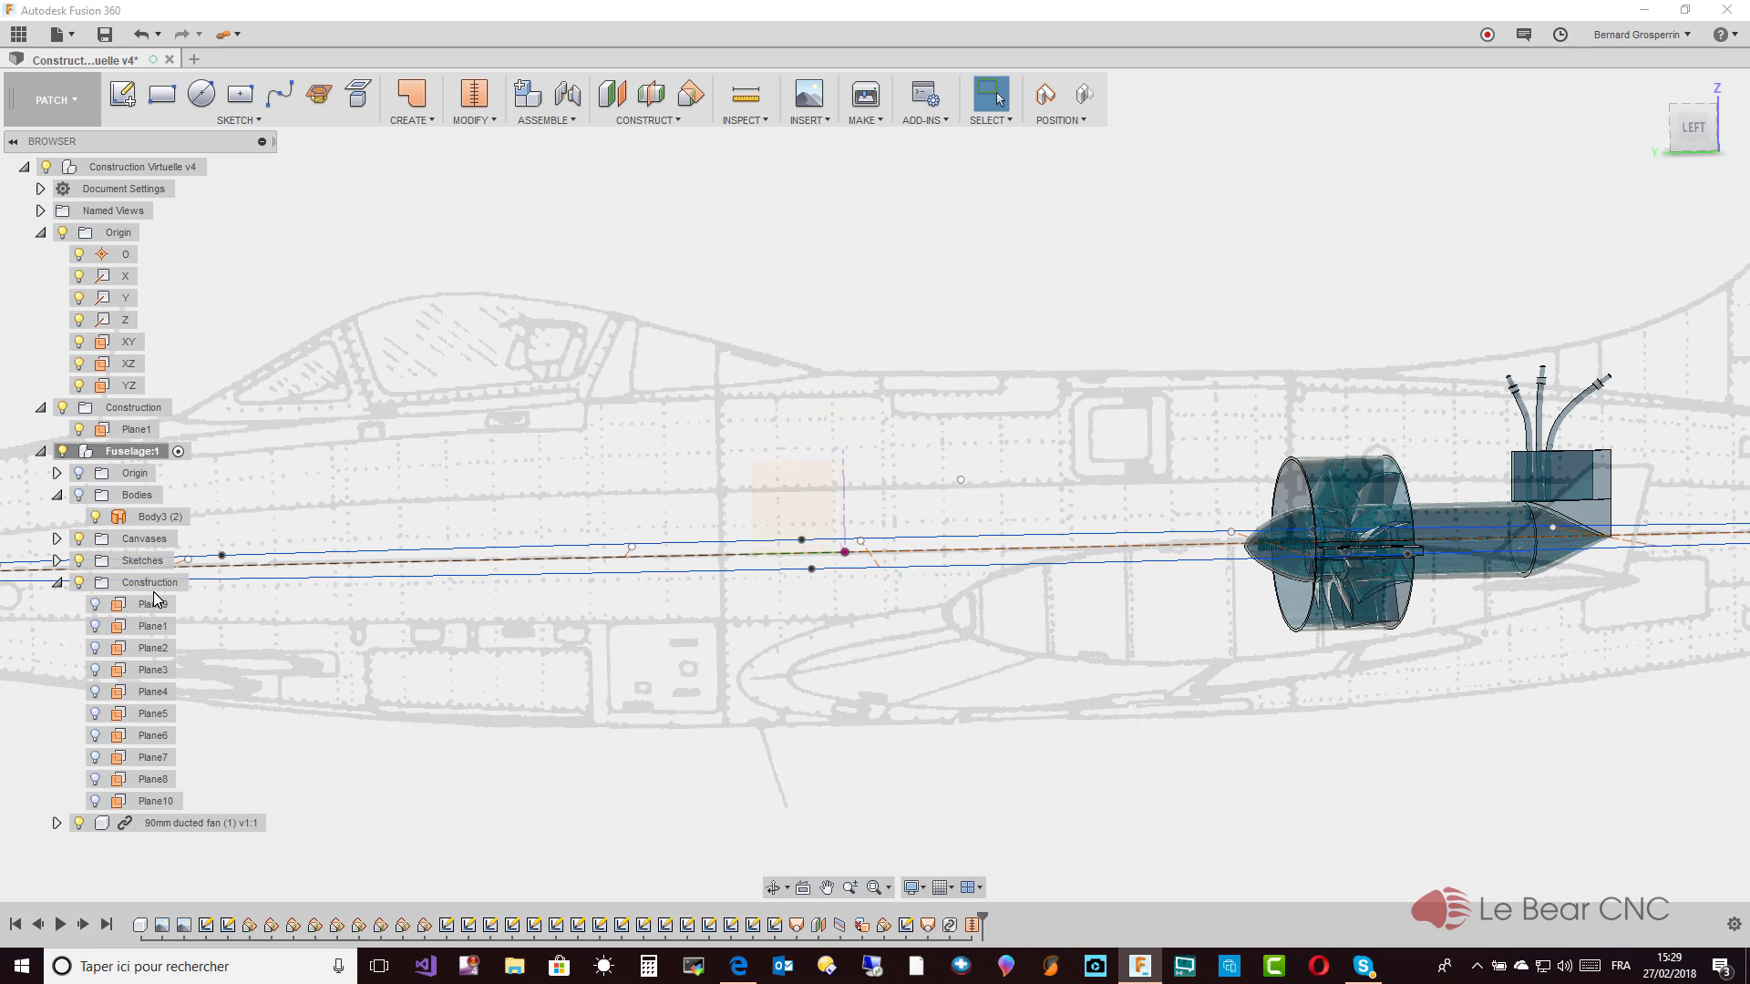
left_click_drag(153, 592, 62, 401)
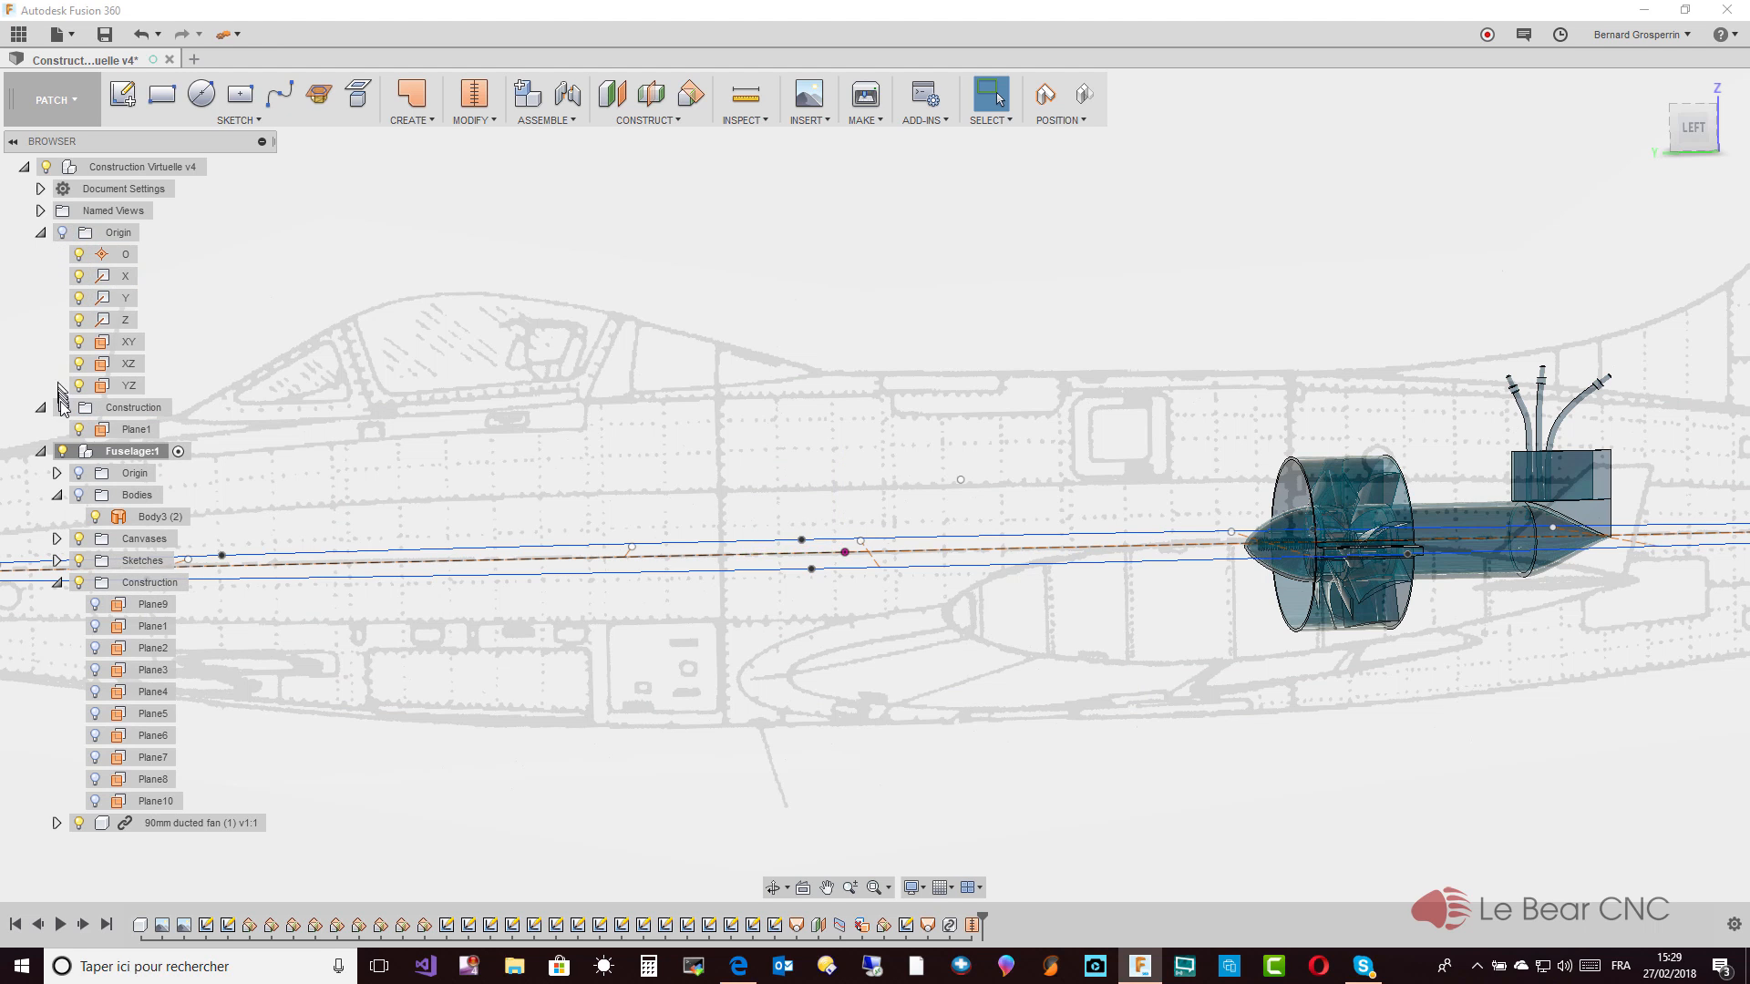
left_click(79, 540)
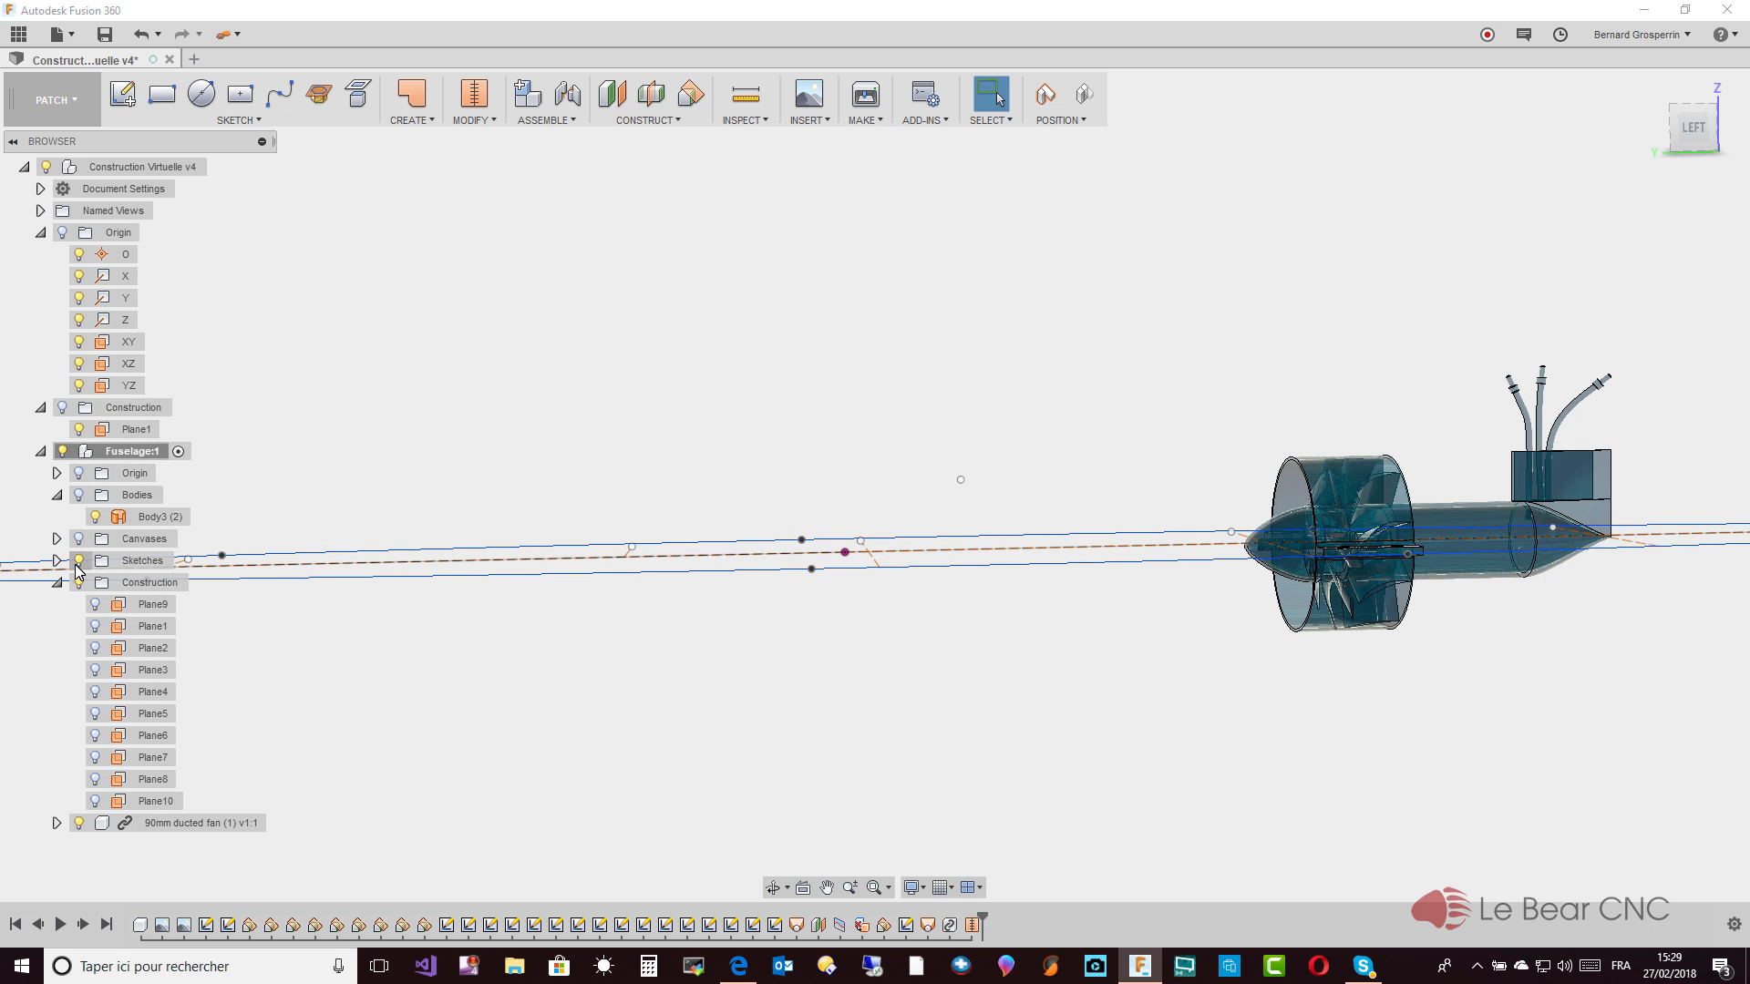
left_click(78, 562)
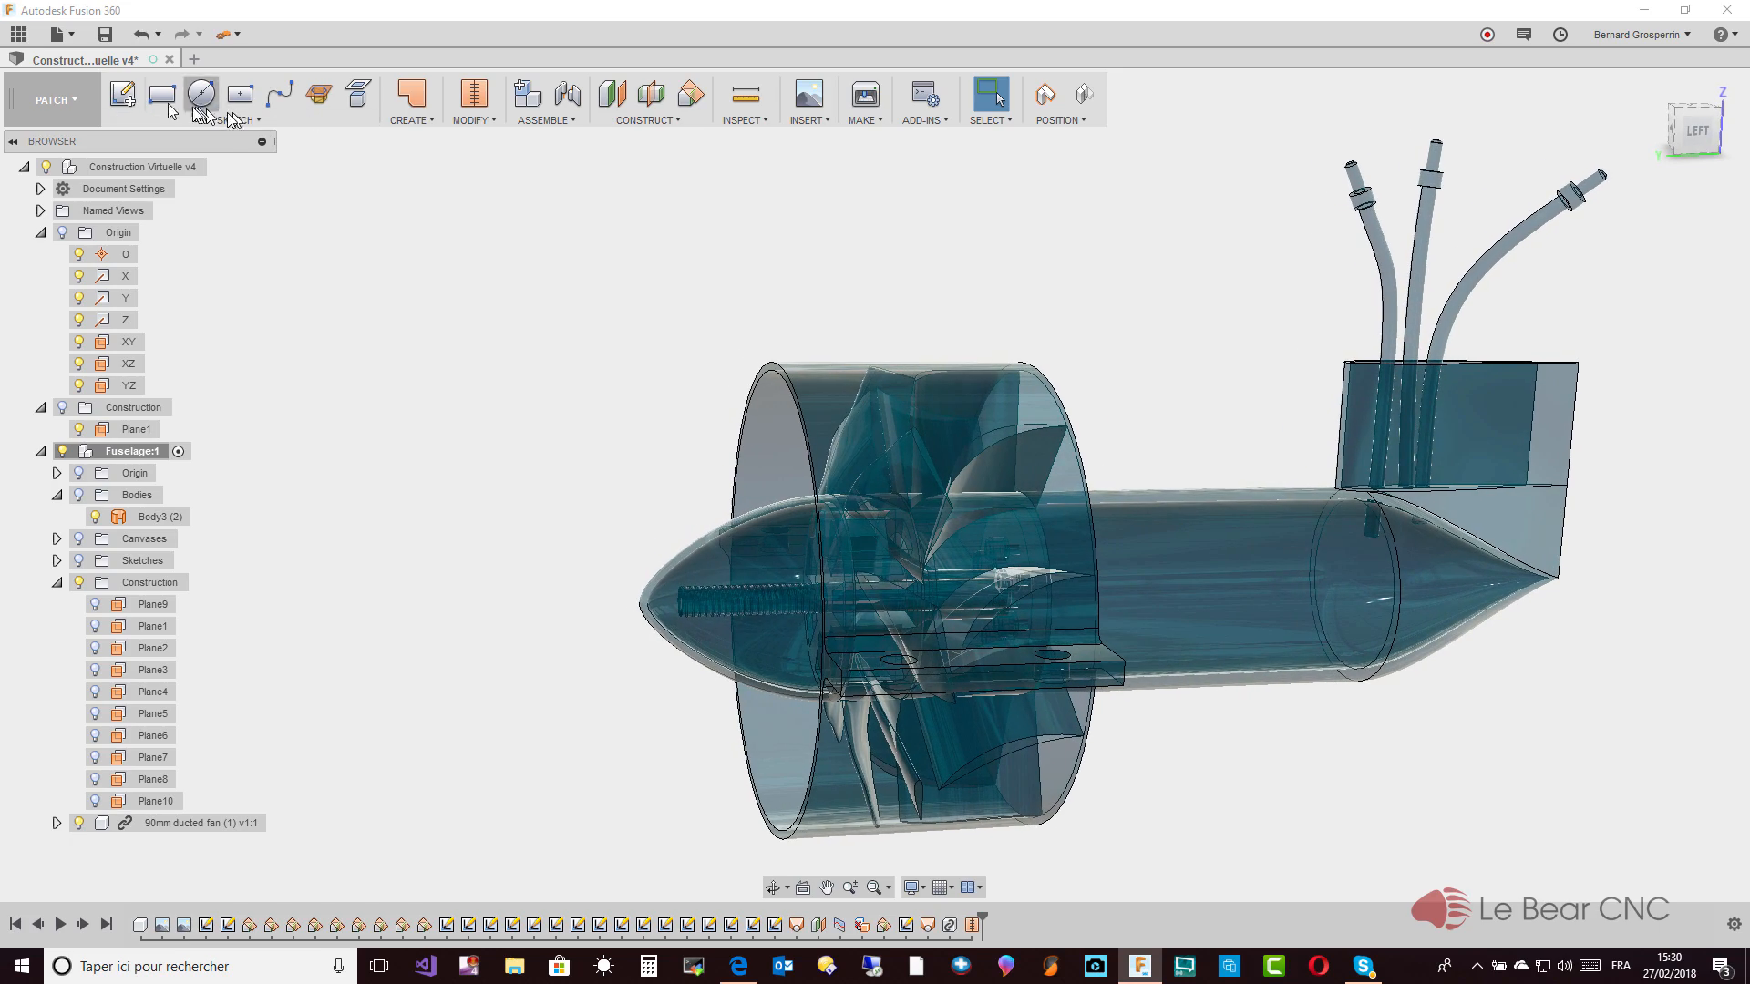
Start a sketch on the front ring face of the fan housing, capturing the moved fan's current position
left_click(131, 97)
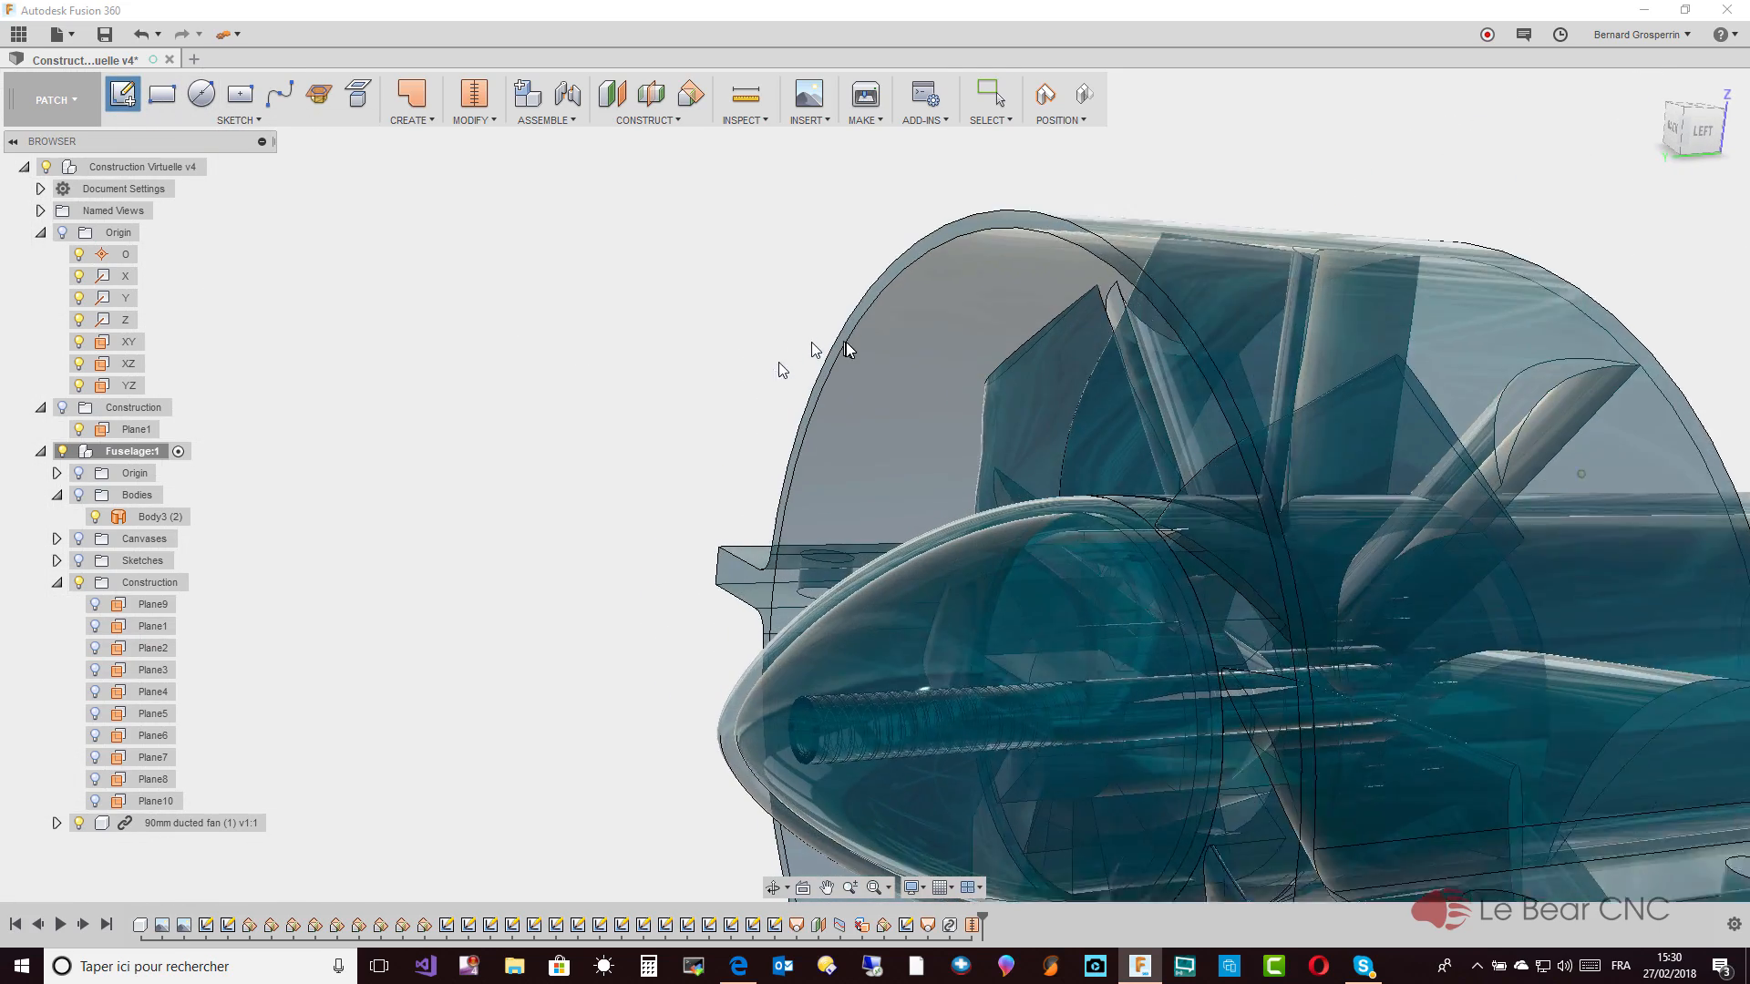
left_click(981, 215)
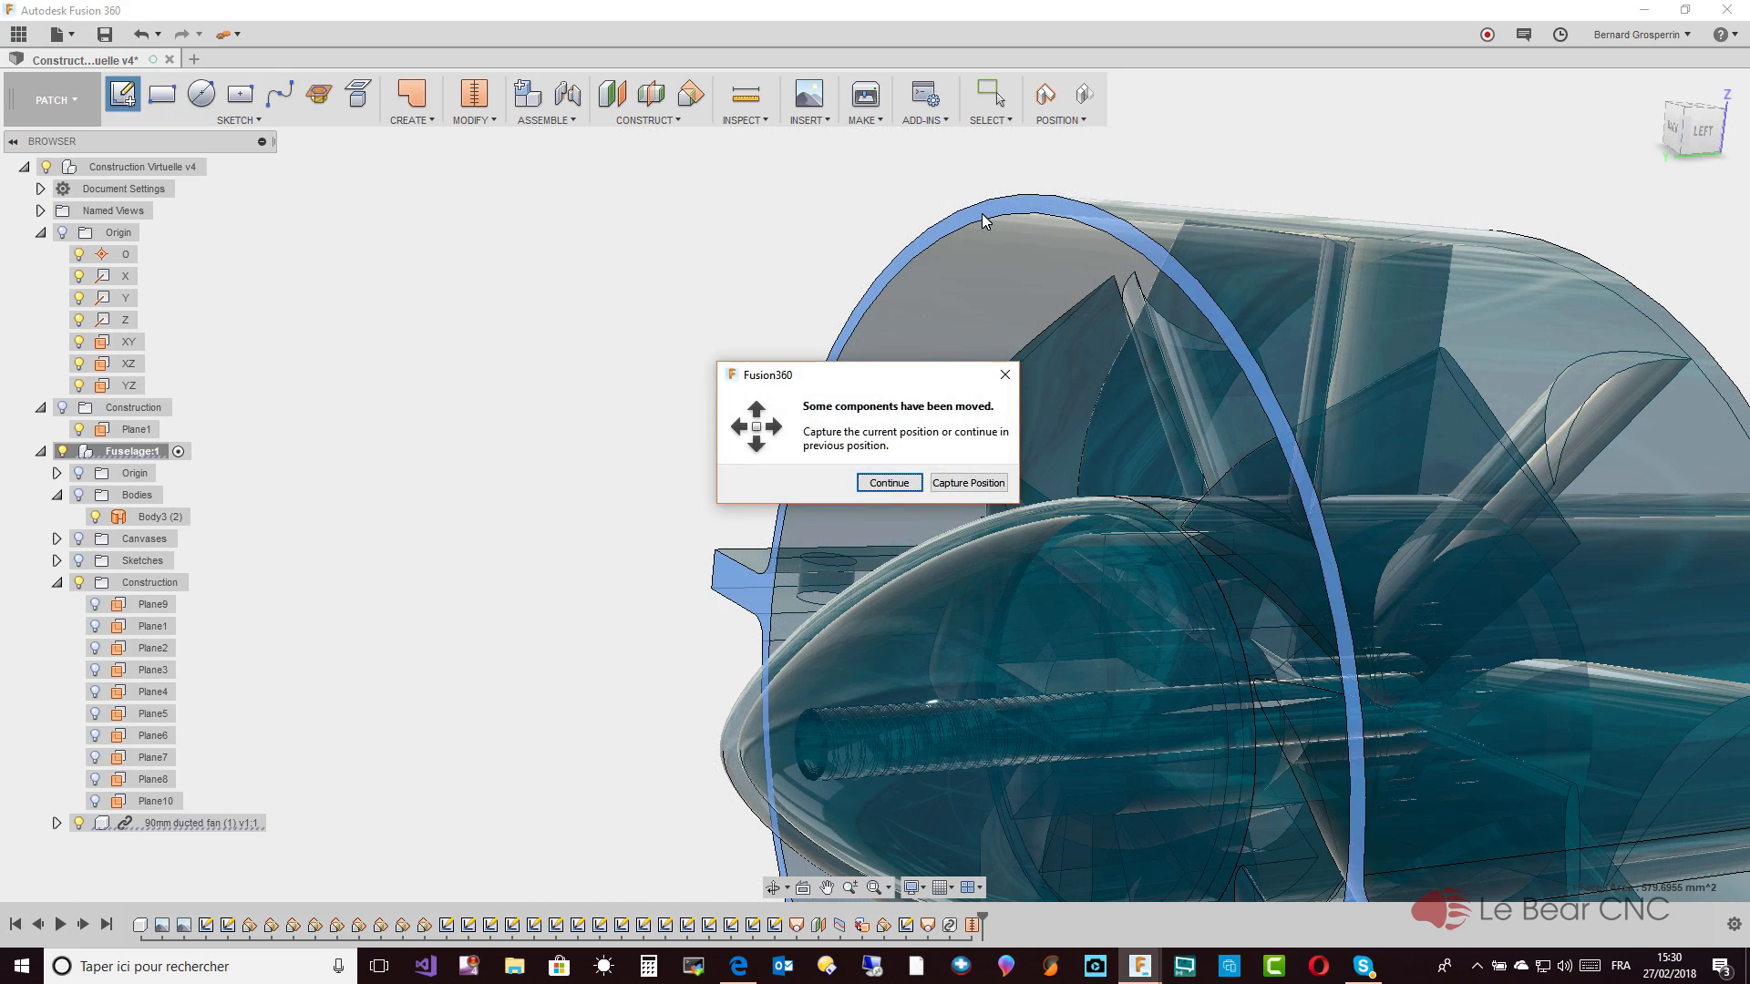
left_click(936, 490)
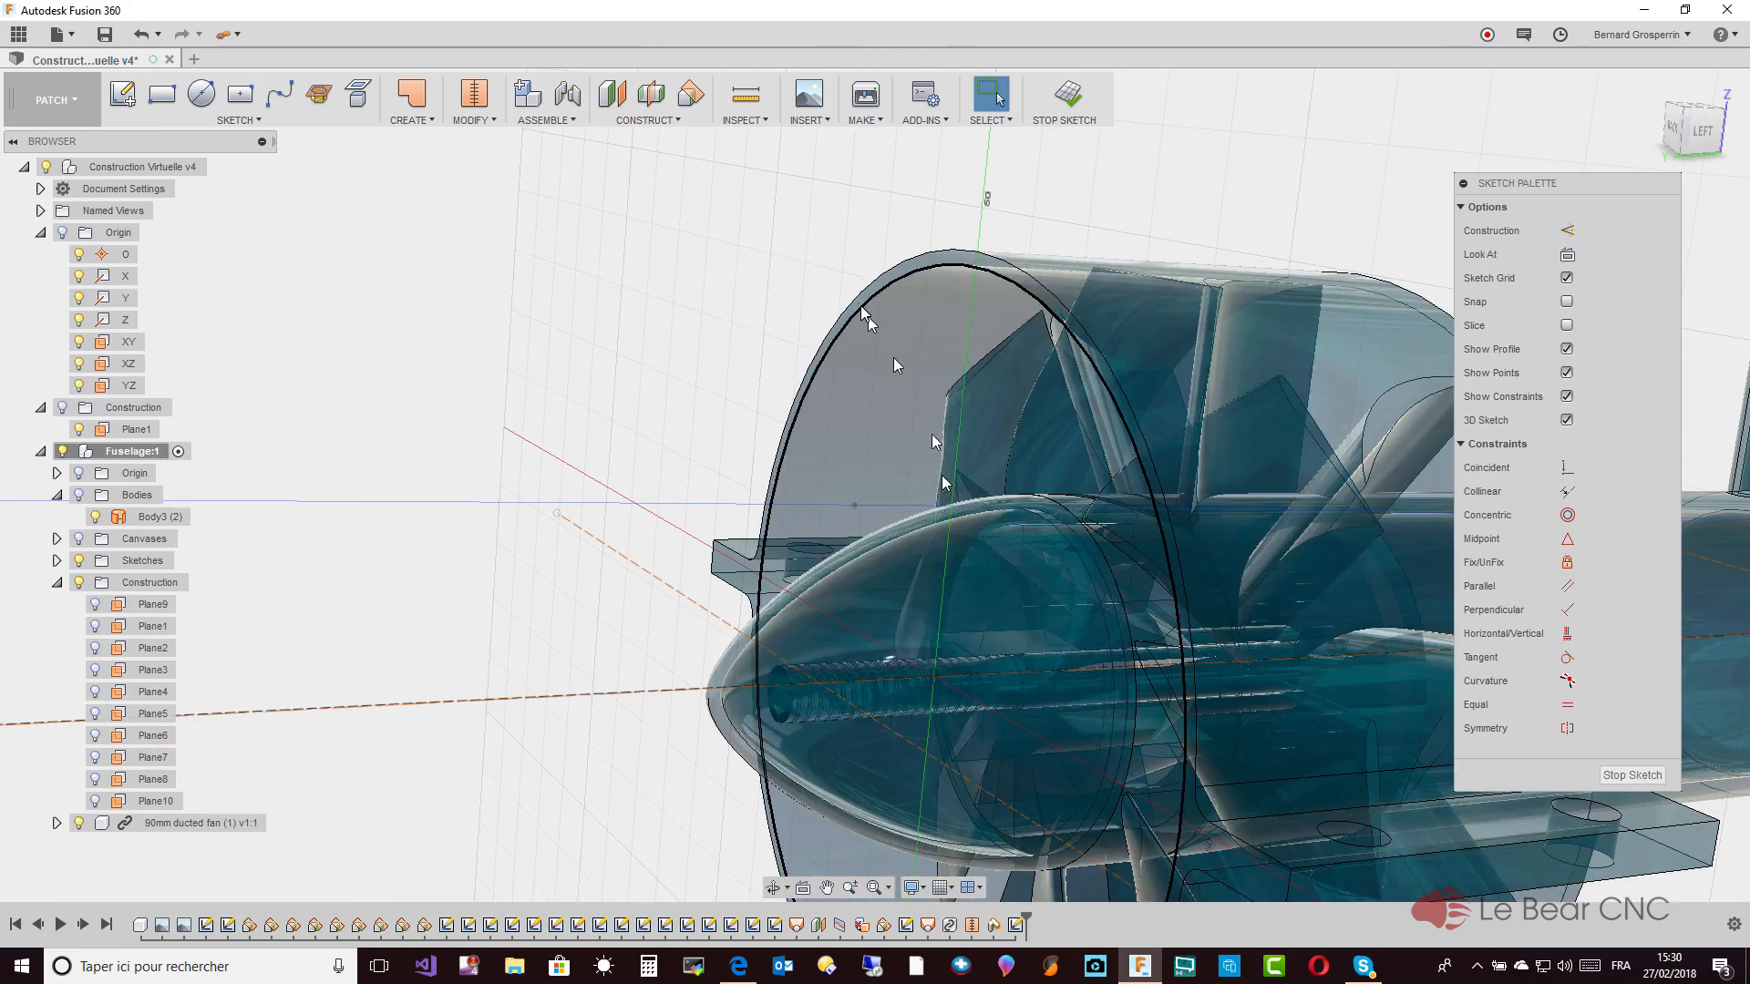
Project the fan housing body onto the sketch with the selection filter set to Bodies
left_click(239, 121)
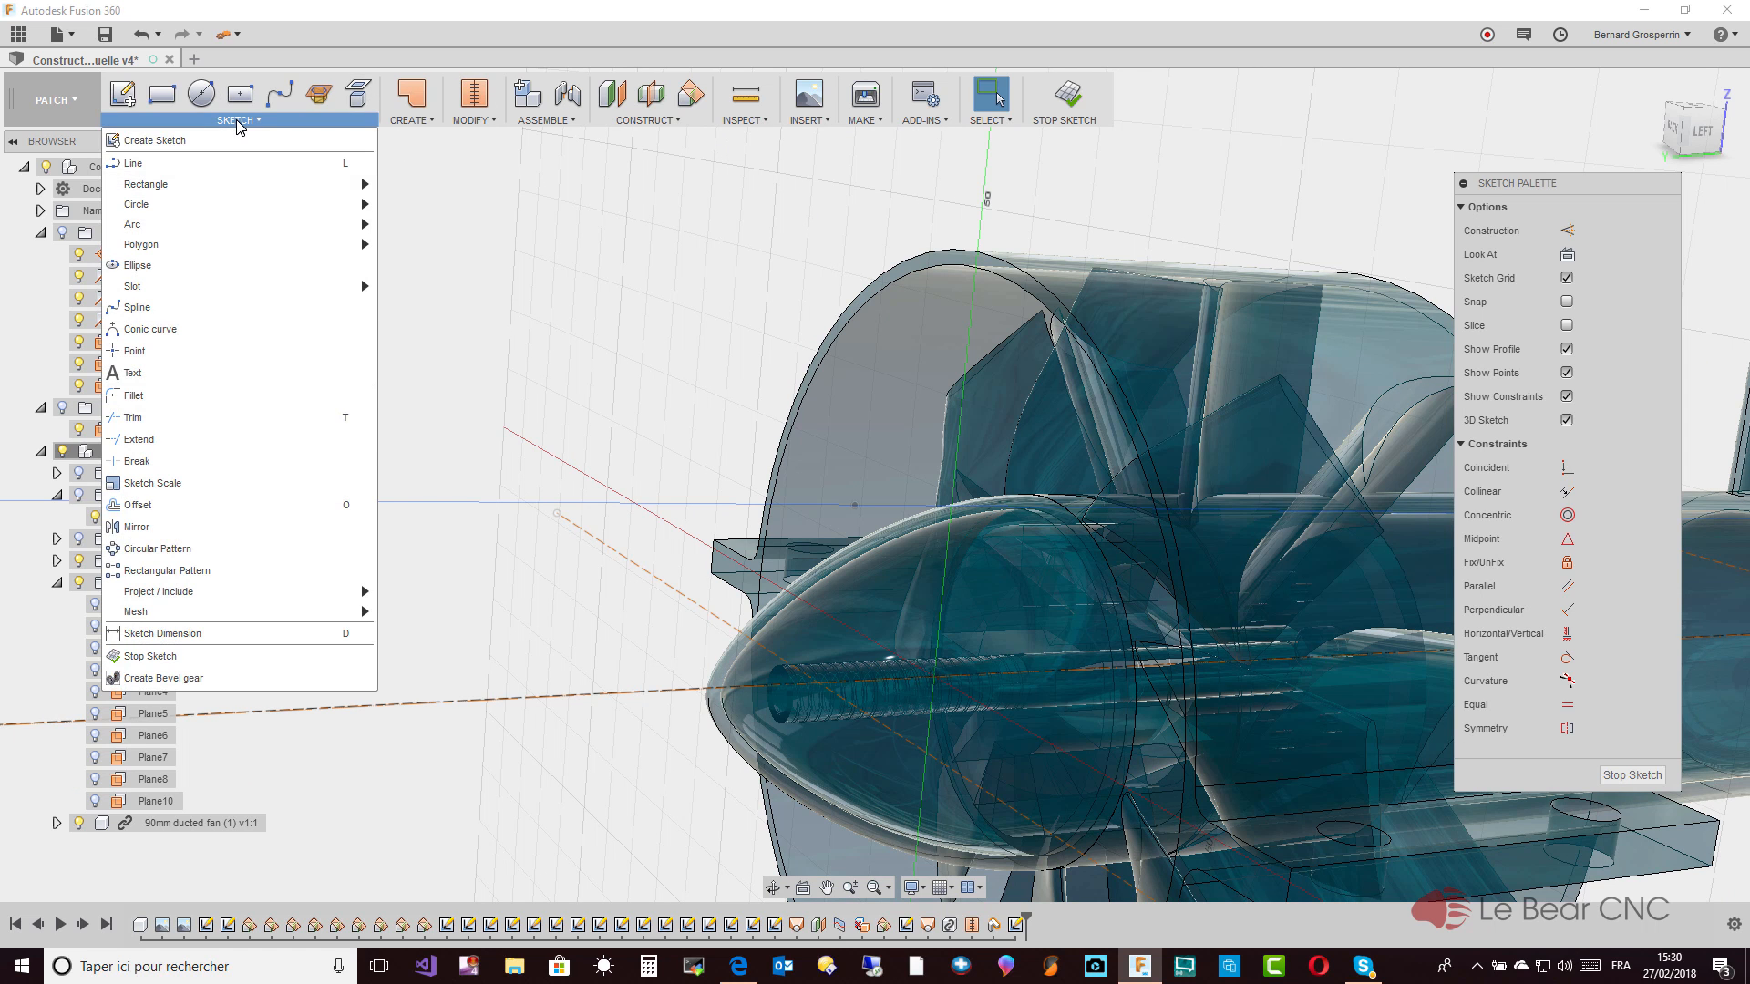
mouse_move(250, 591)
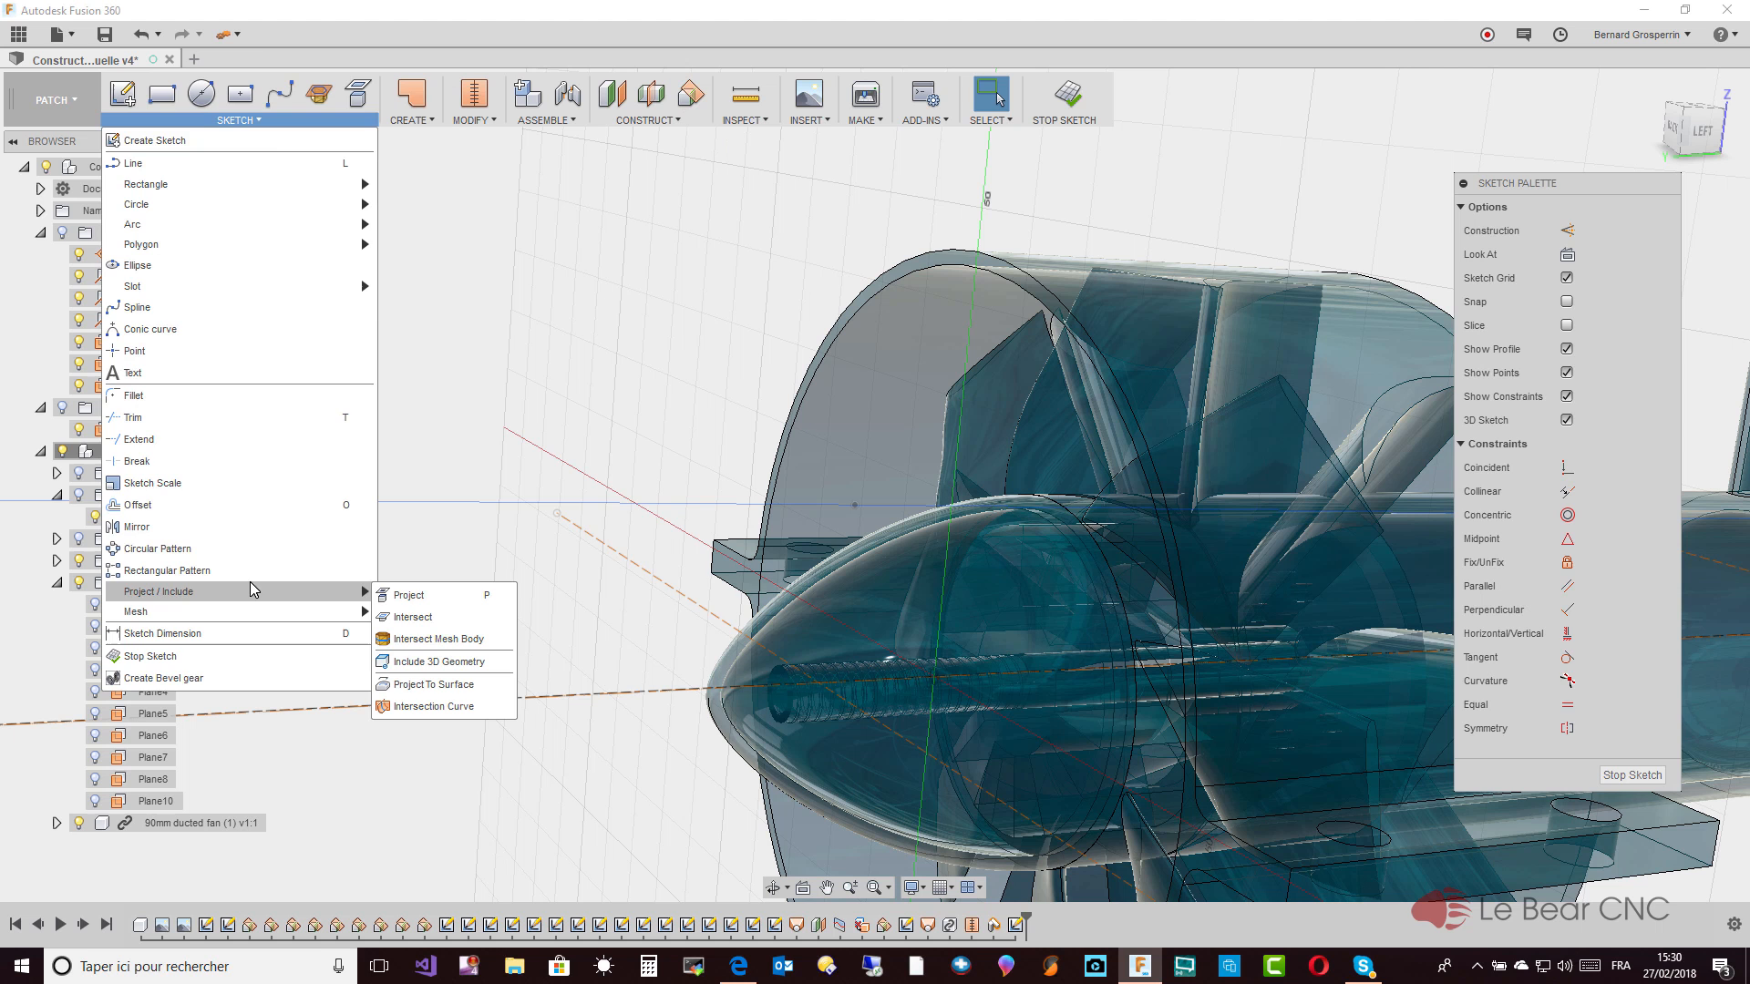
left_click(428, 594)
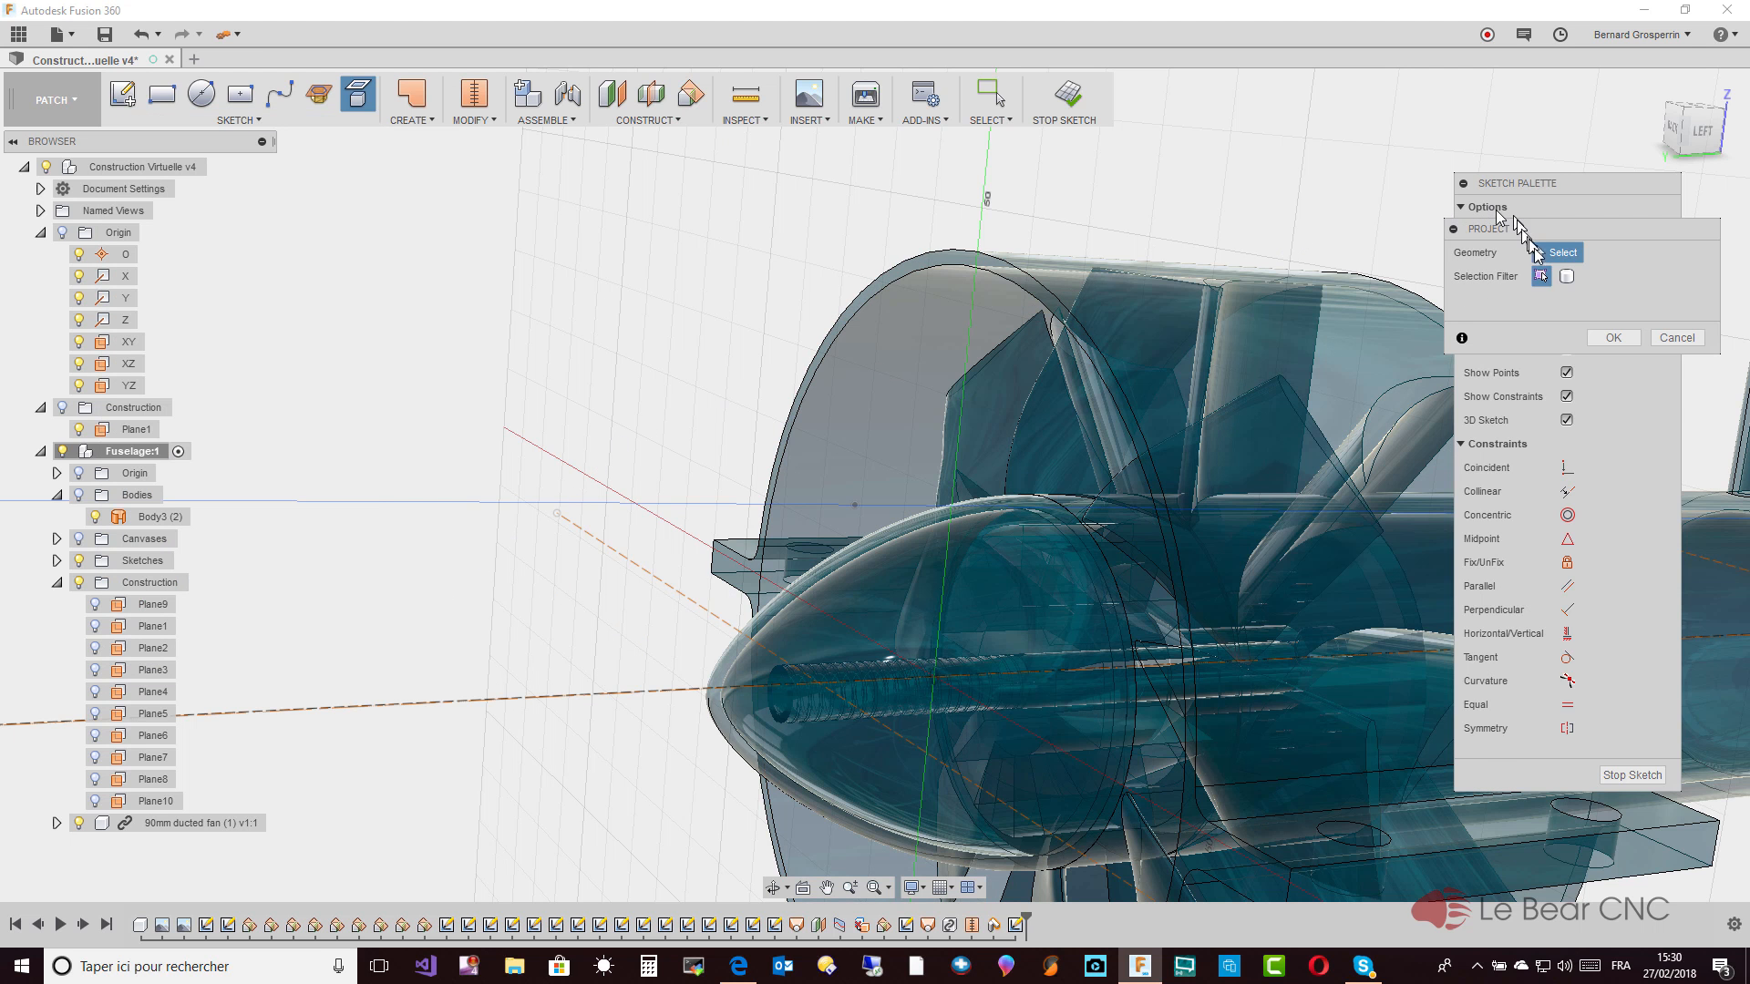
left_click(1567, 276)
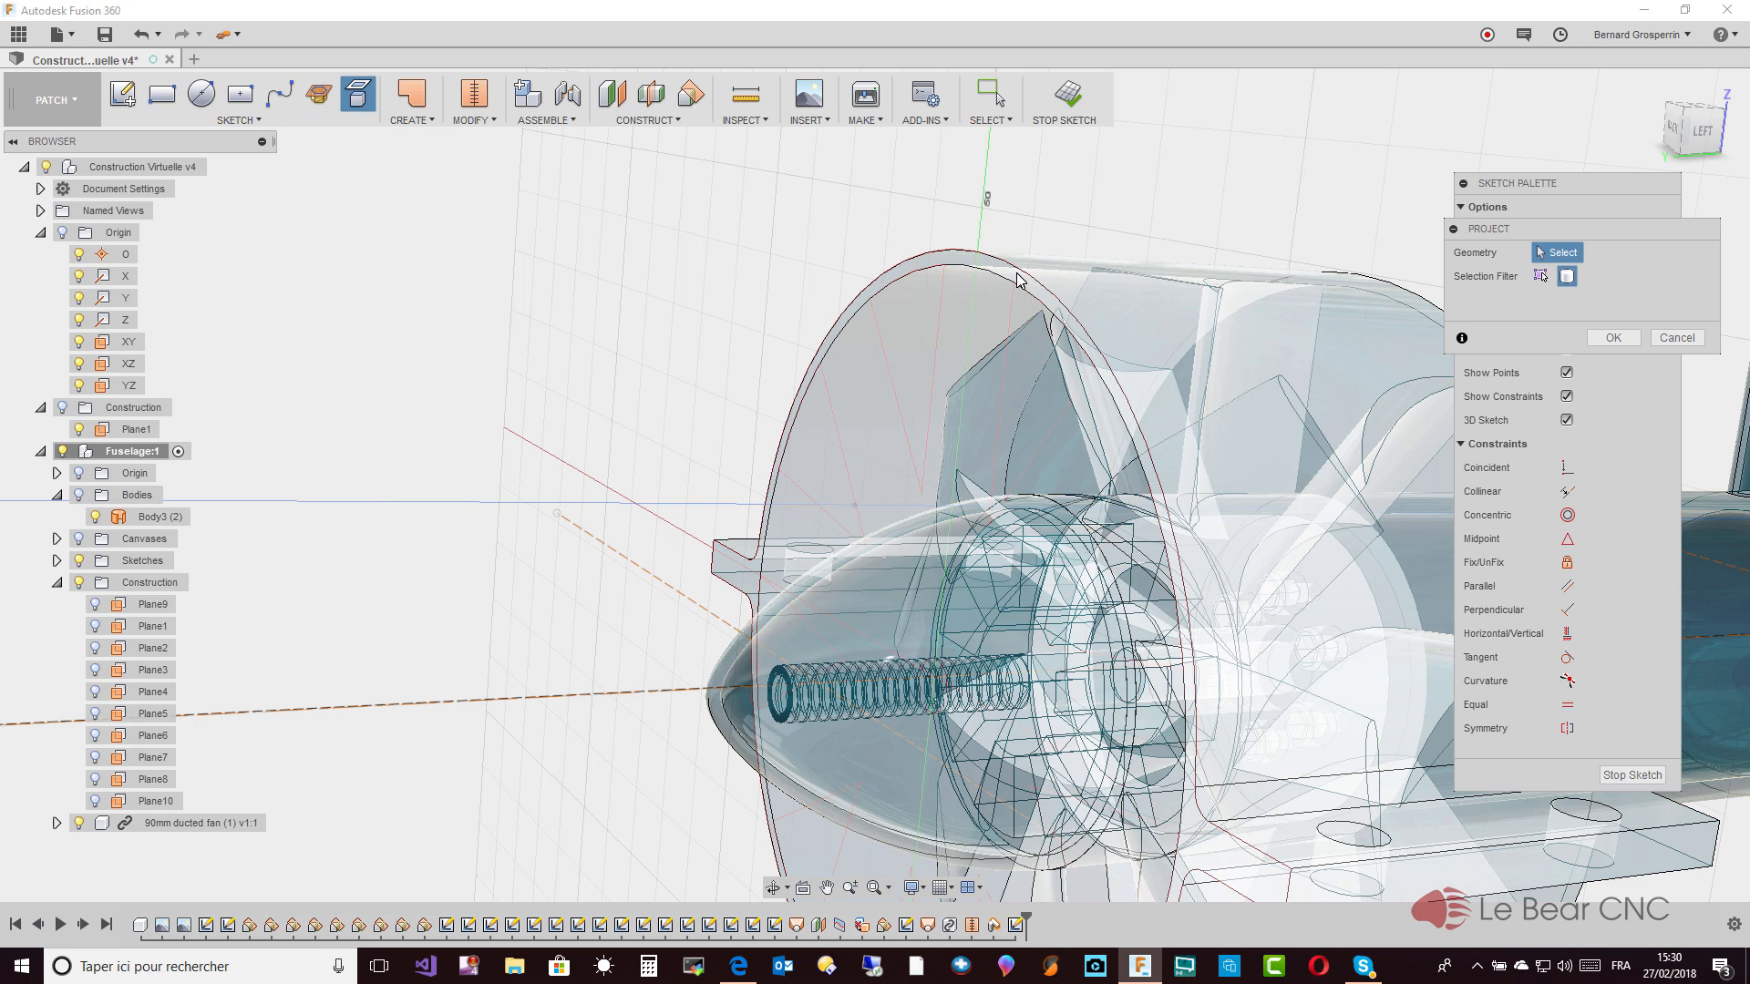
left_click(1018, 280)
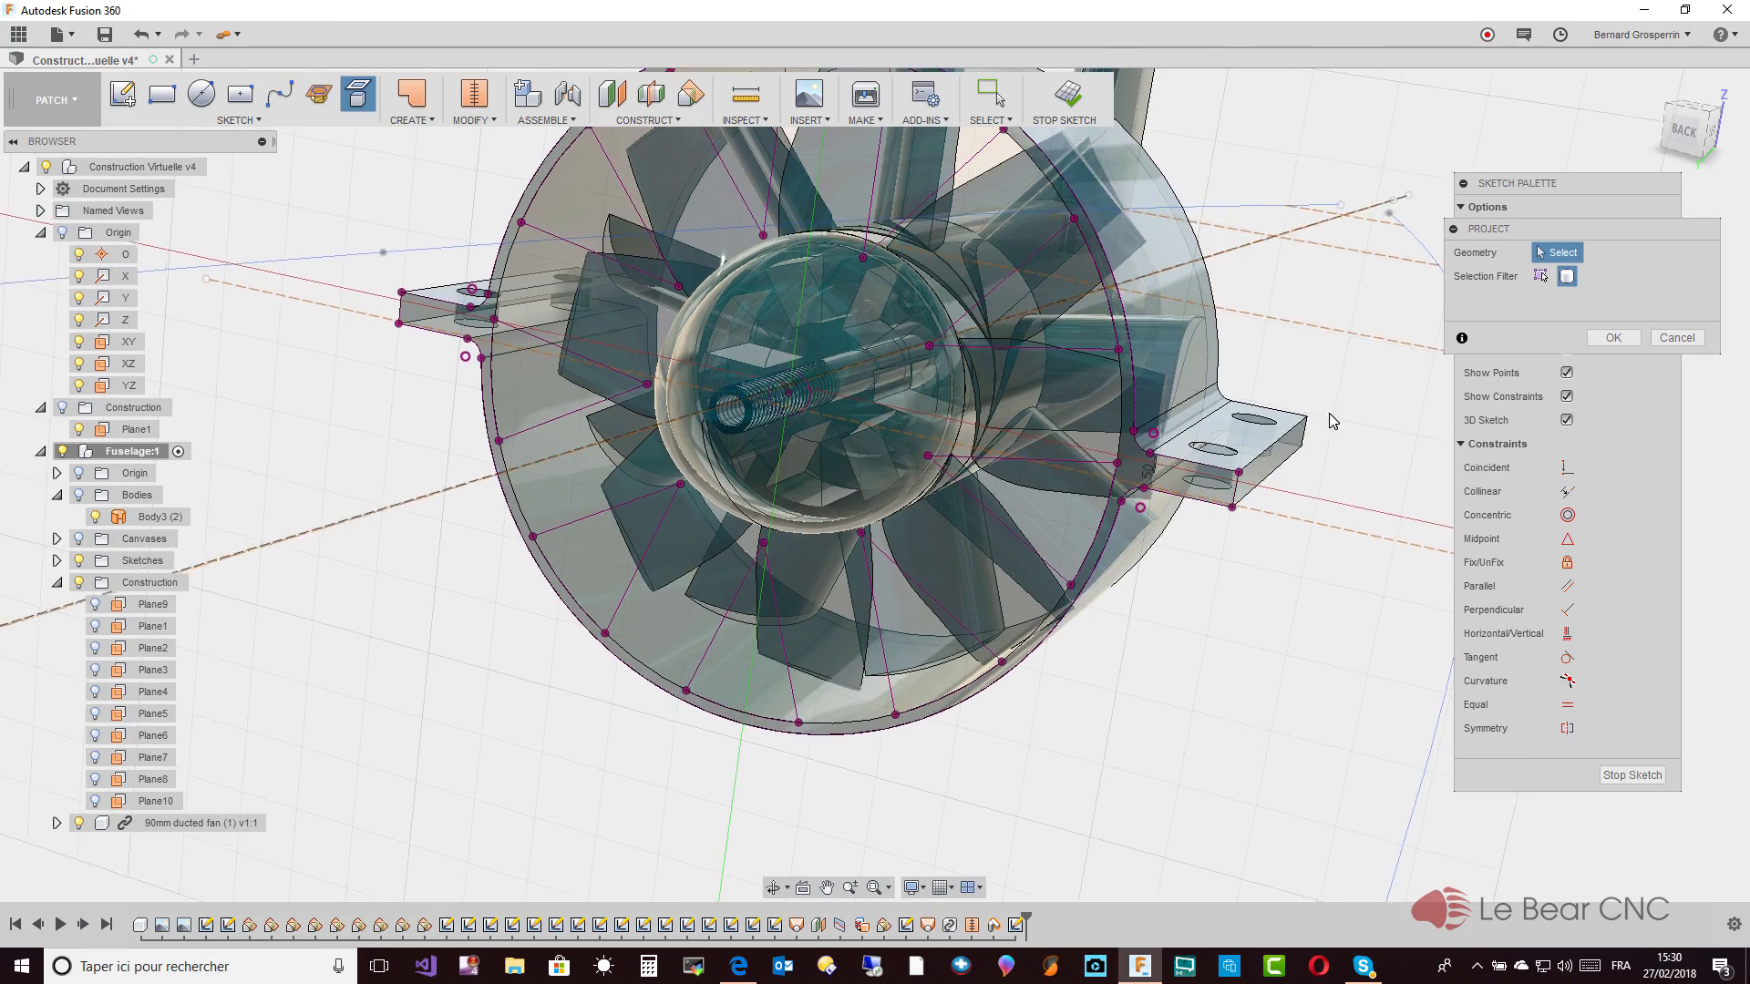
left_click(1614, 338)
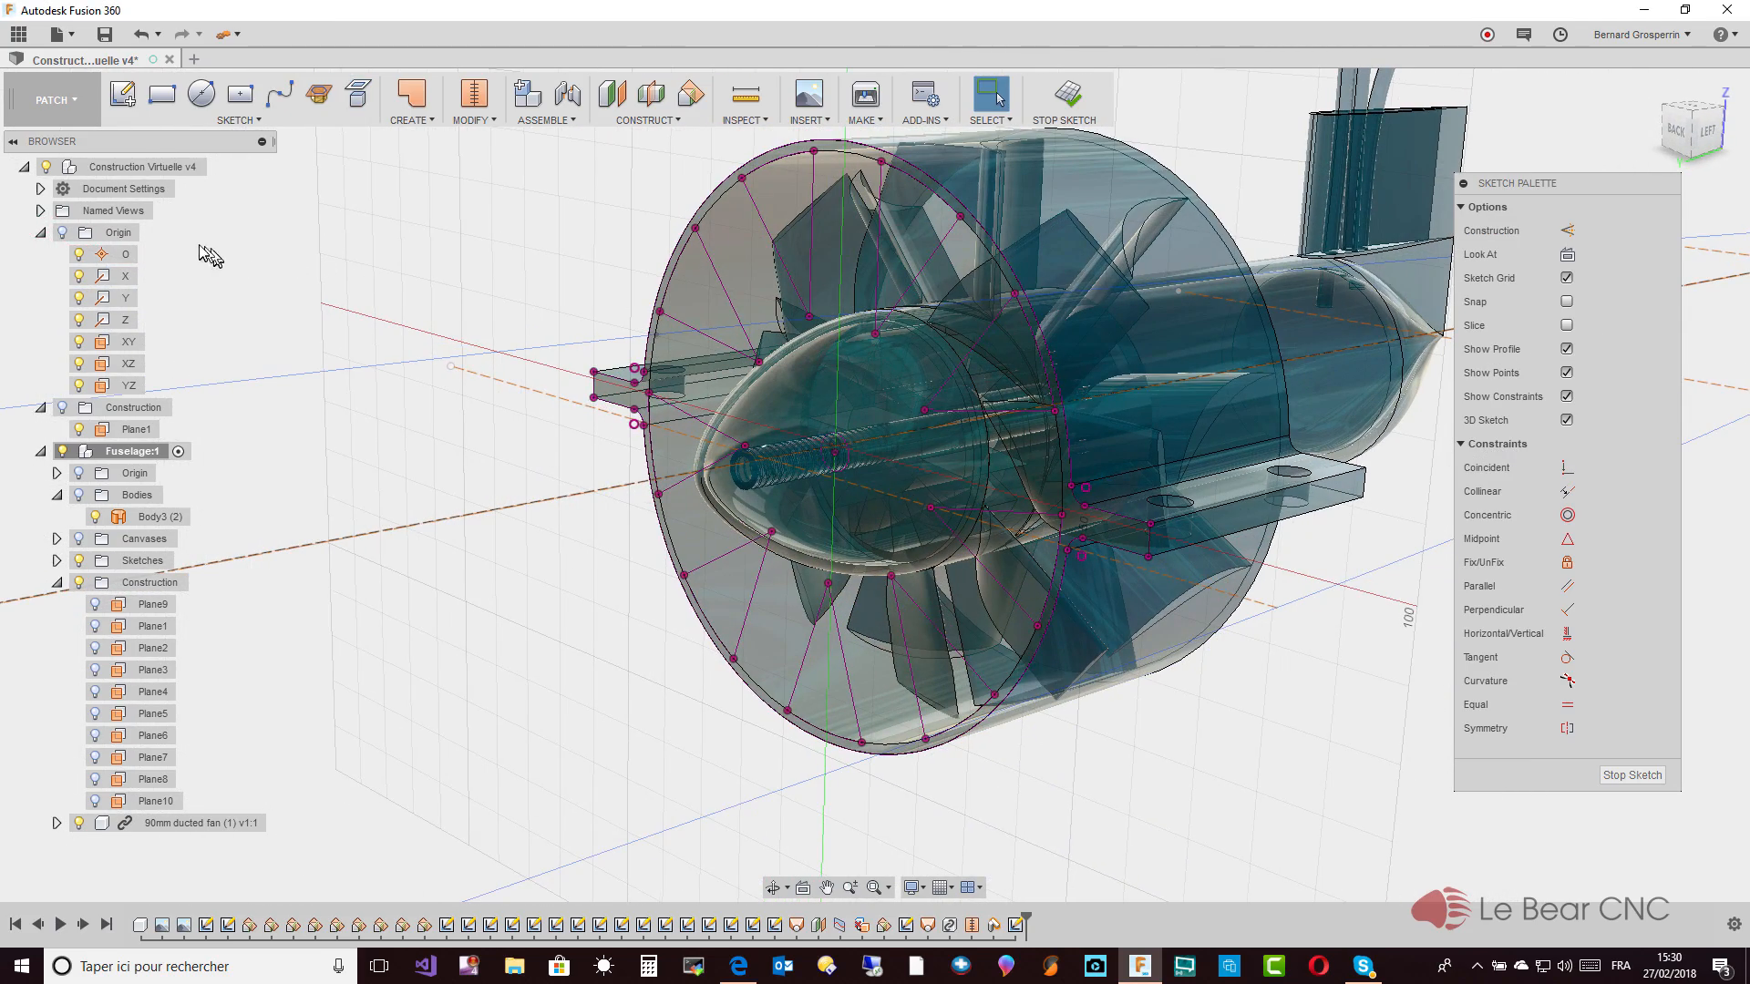
Intersect the fan rotor body with the sketch plane, with the selection filter set to Bodies
left_click(237, 123)
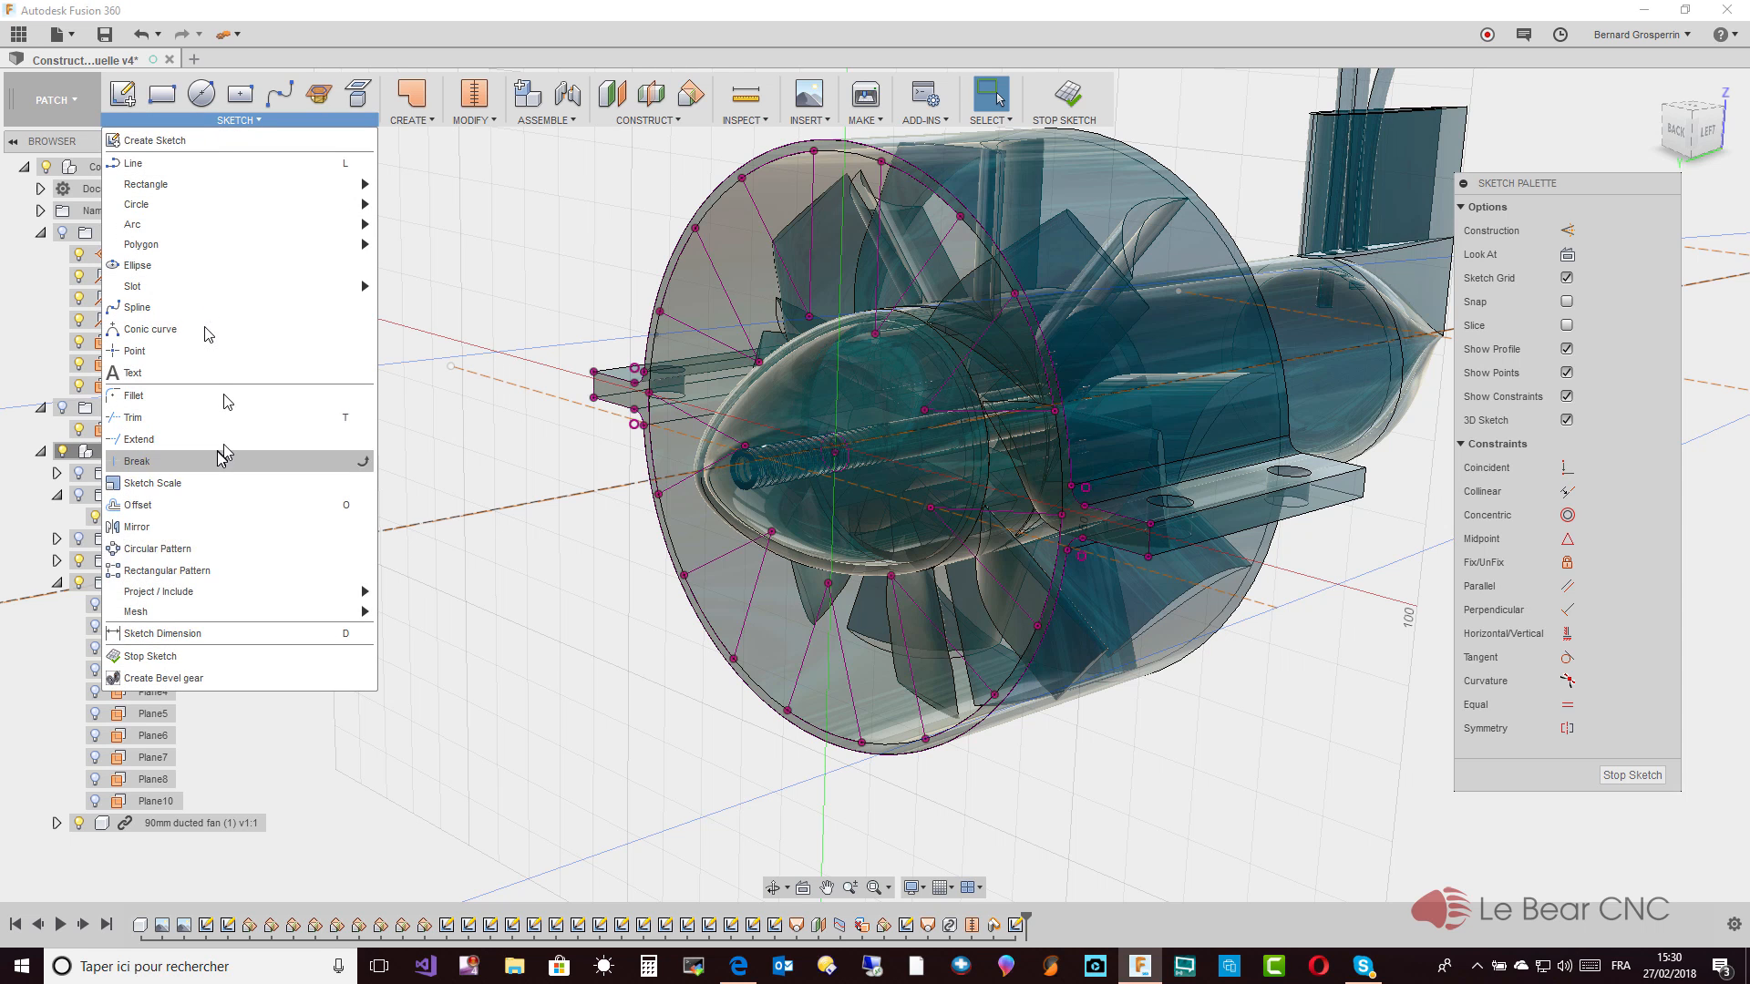
mouse_move(210, 590)
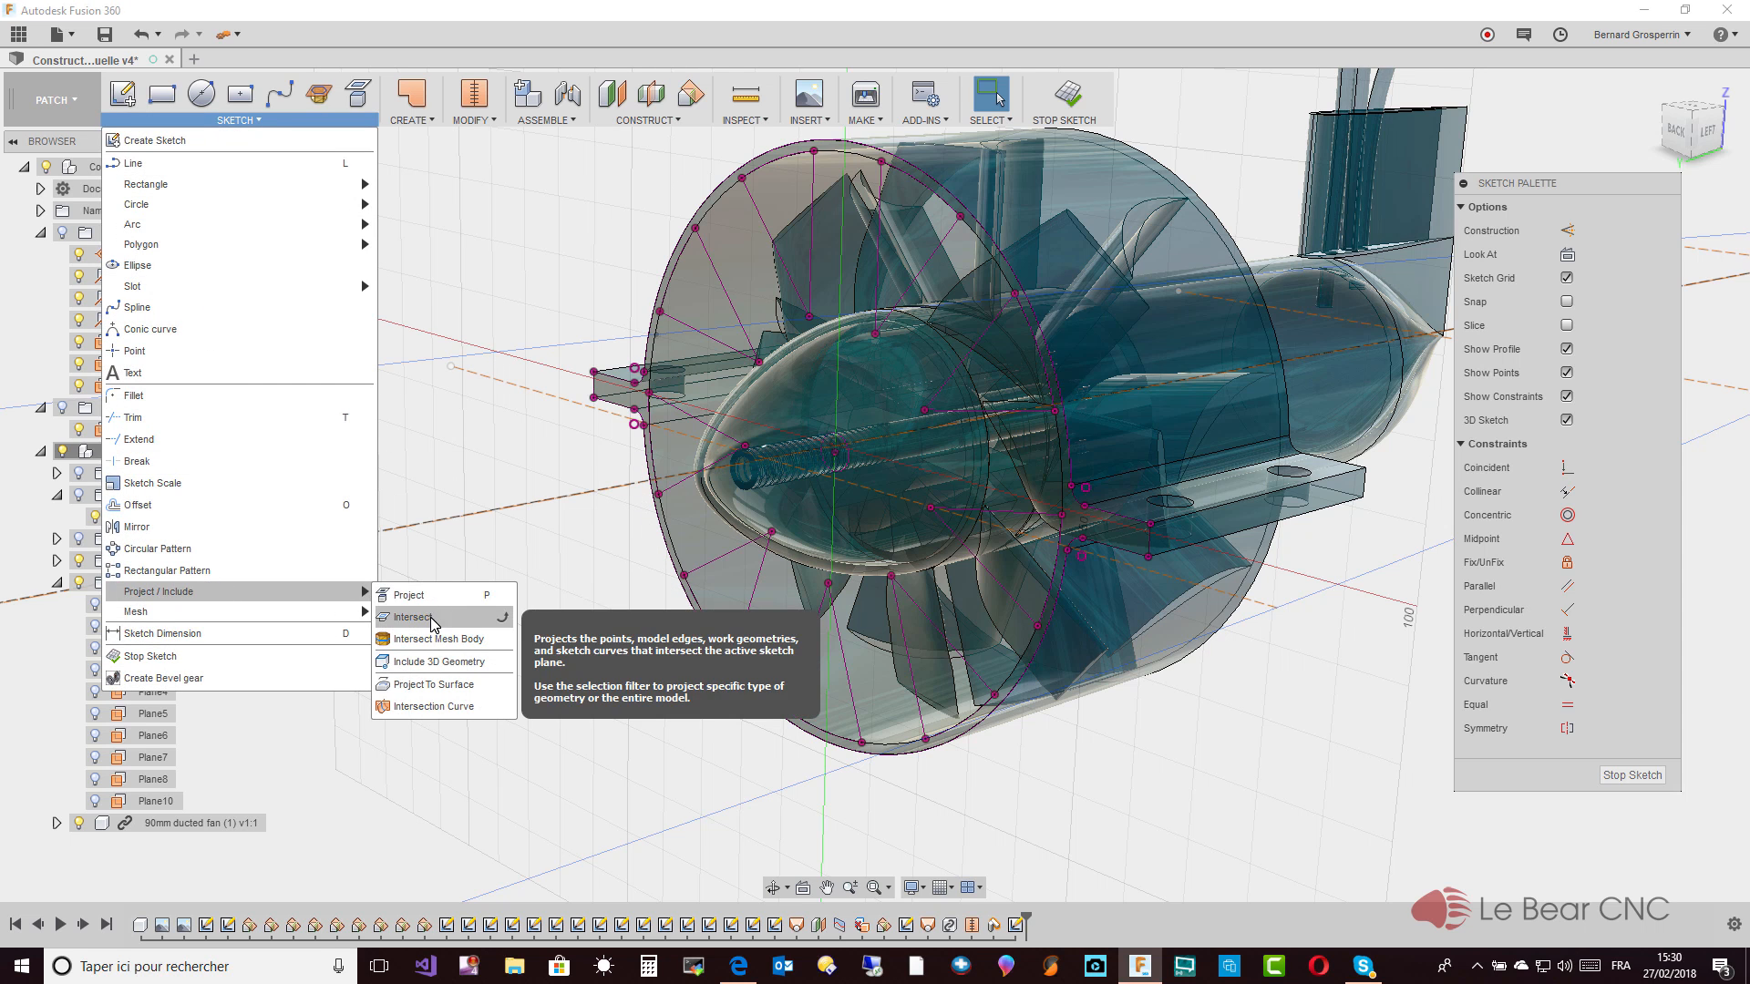
left_click(431, 618)
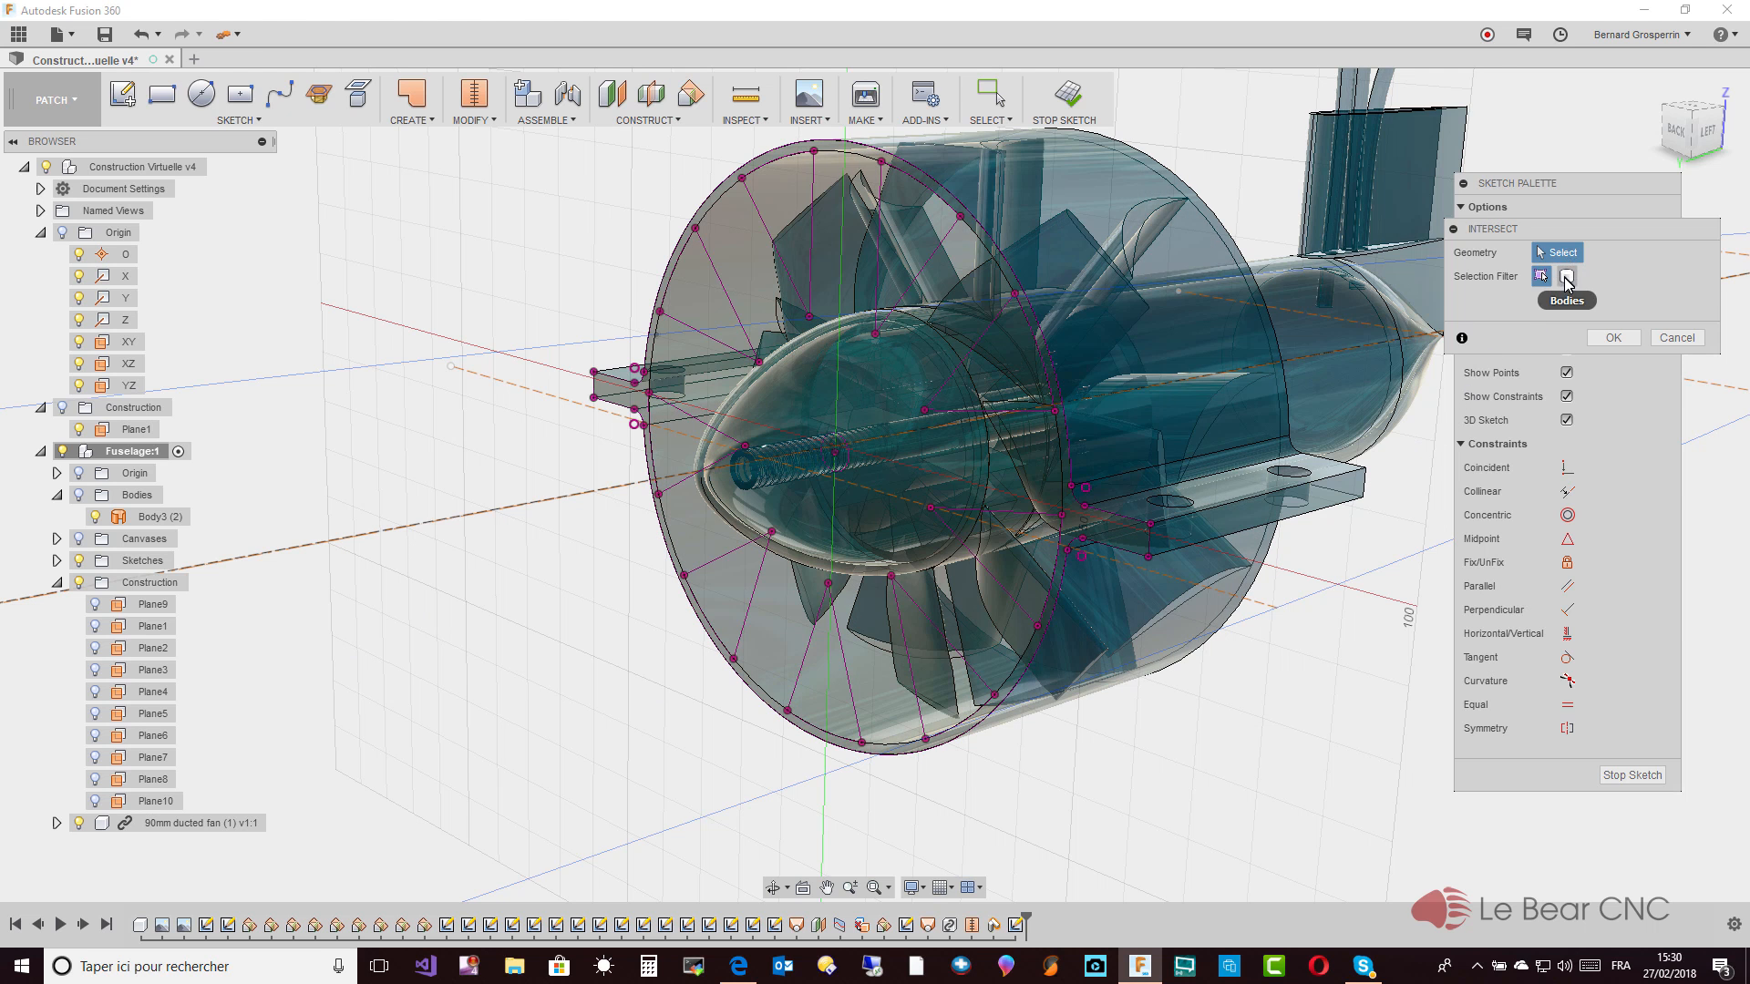
left_click(1566, 275)
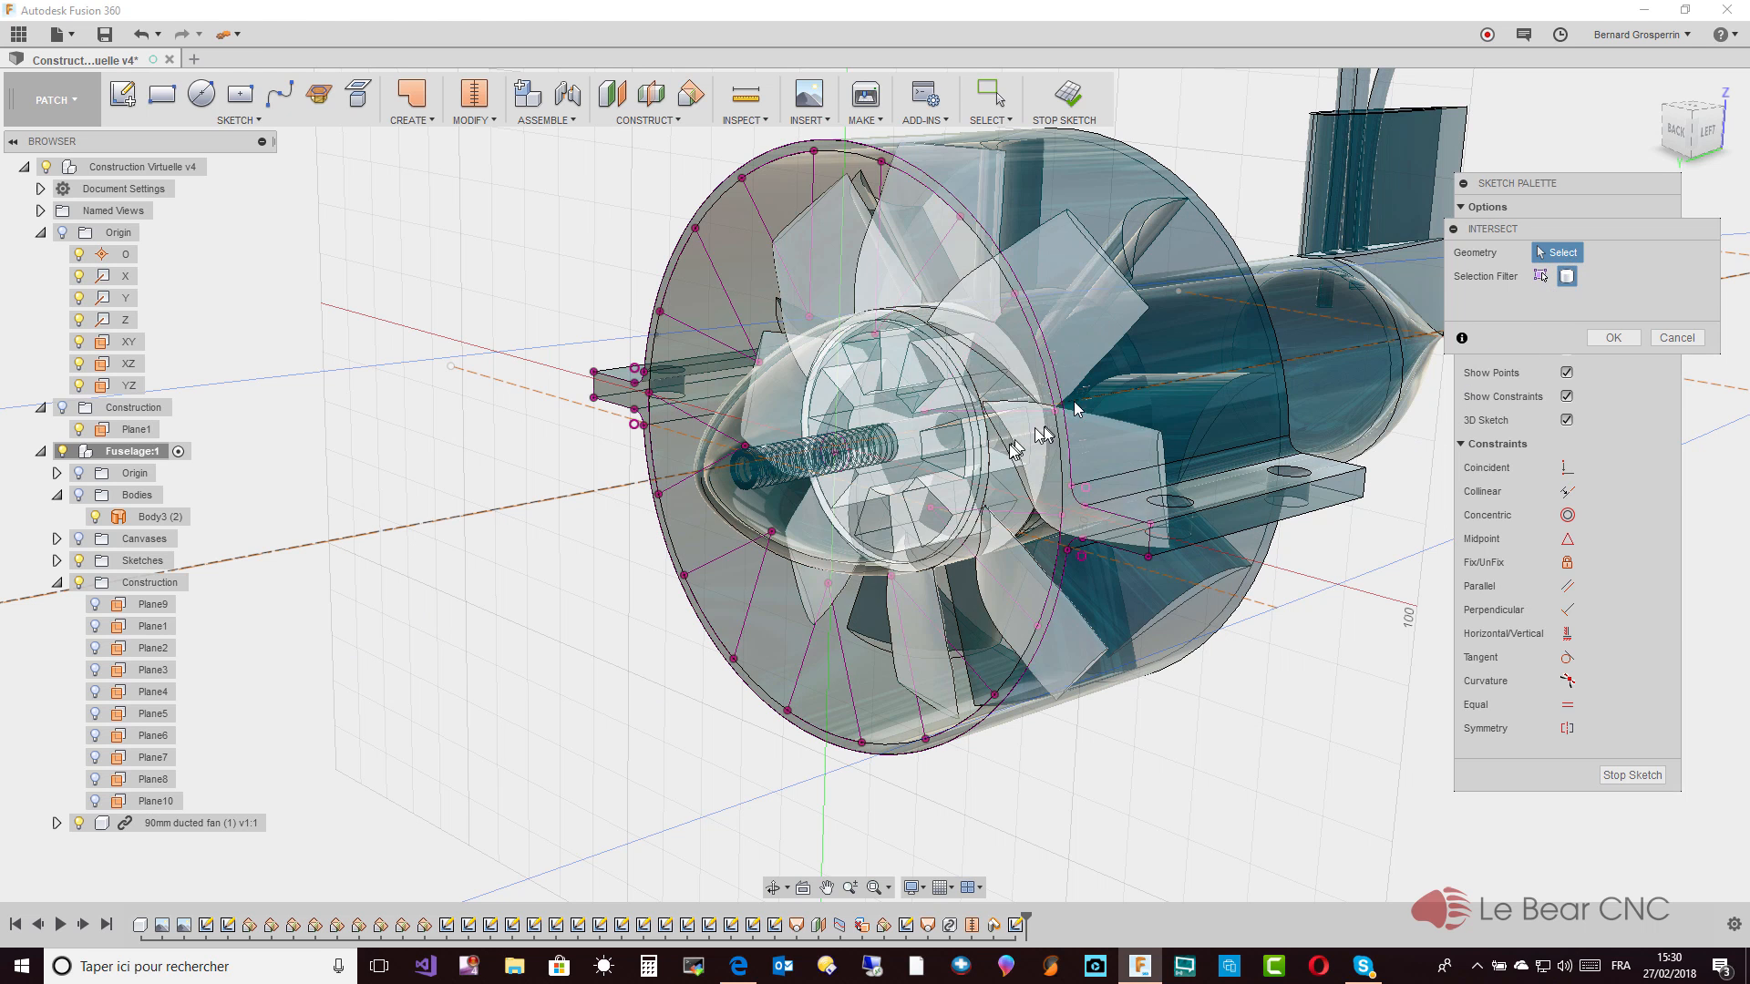
left_click(861, 485)
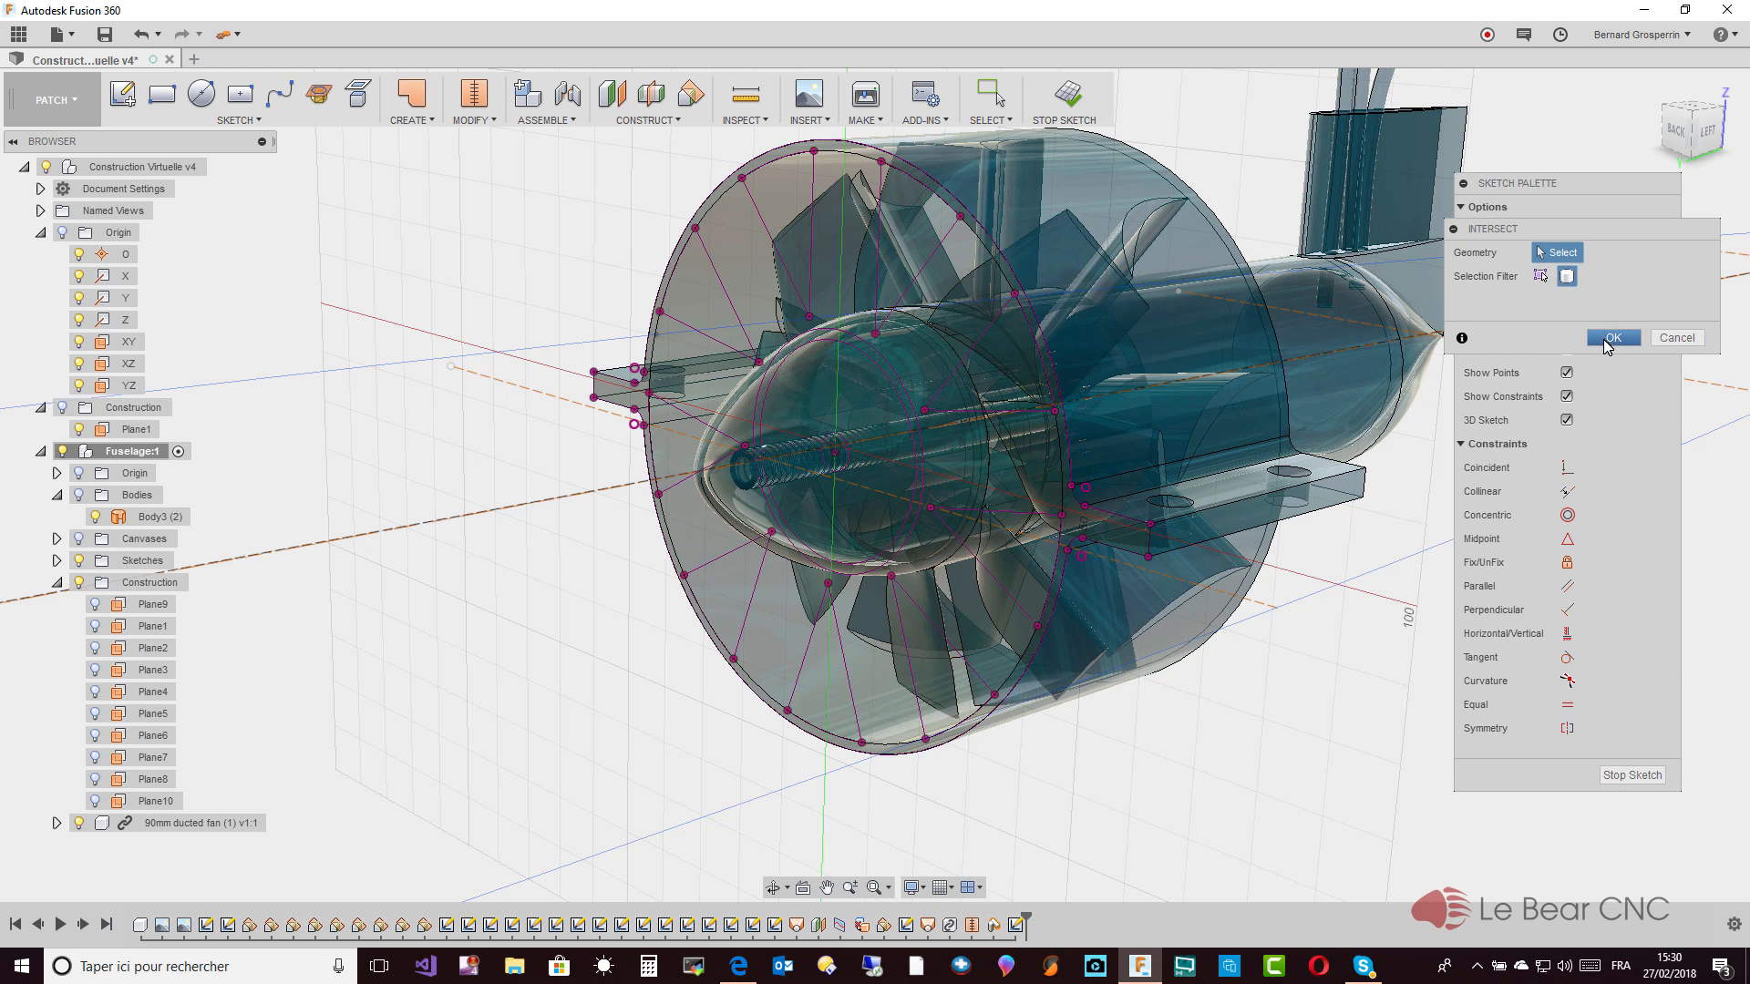
left_click(1606, 340)
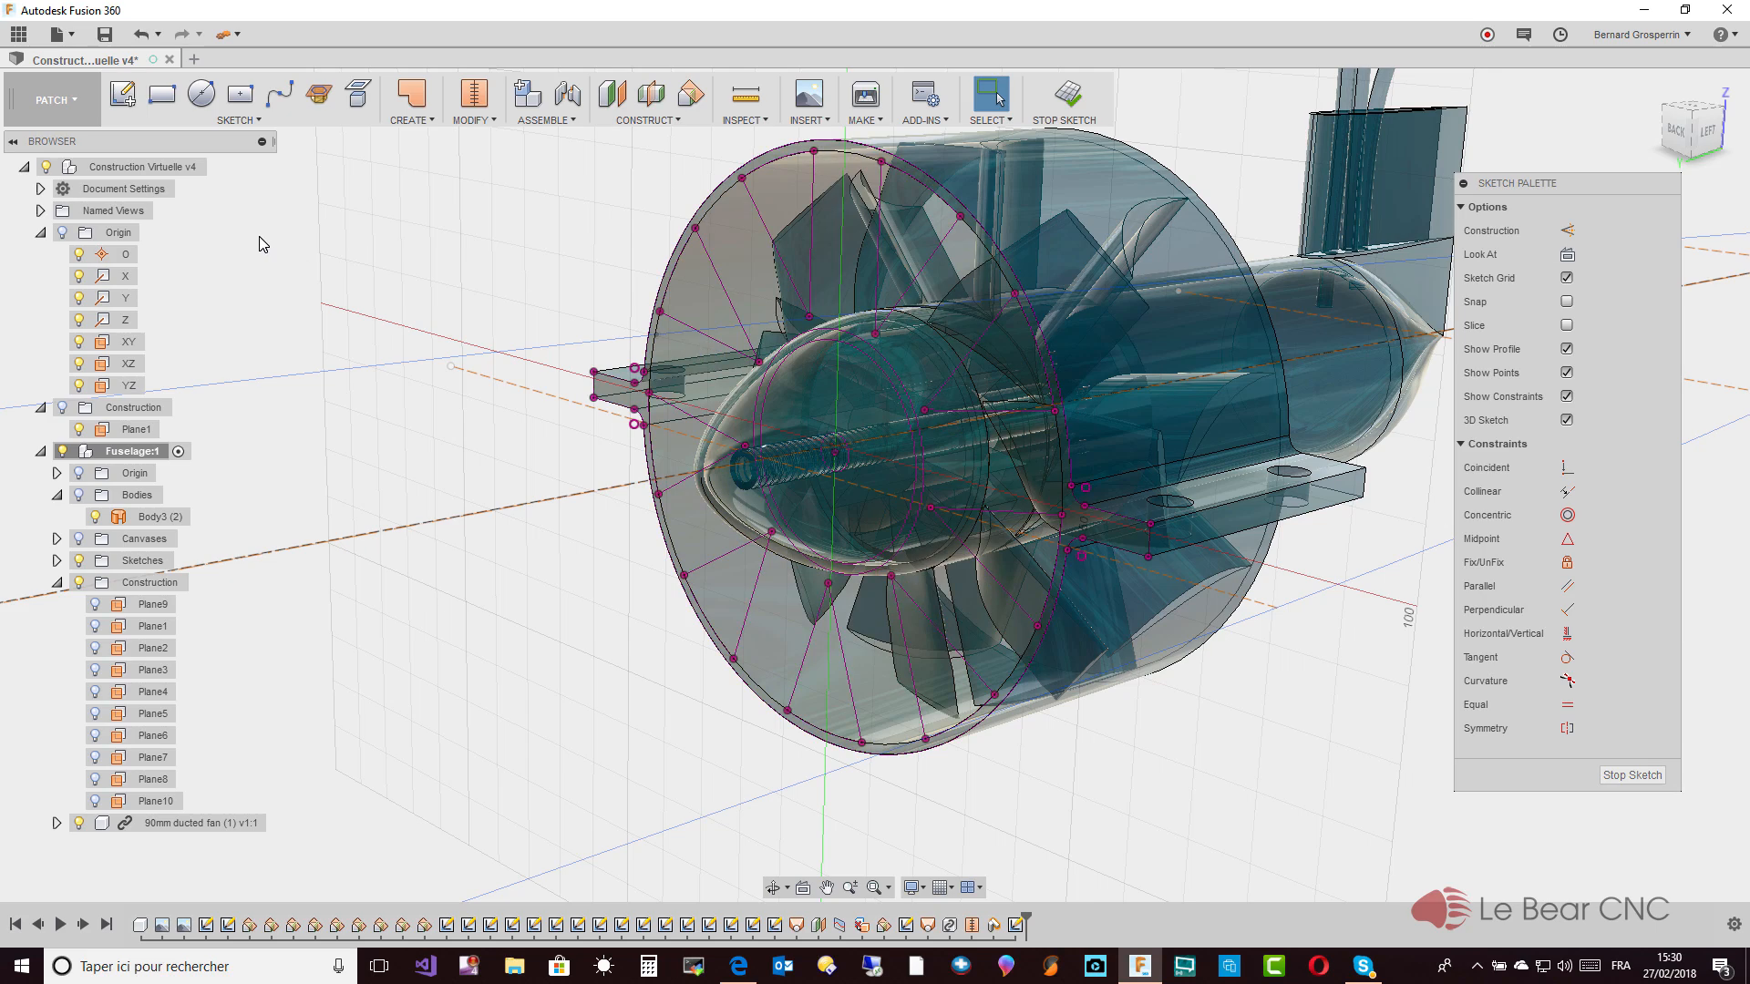
Hide the 90mm ducted fan component and delete the smaller of the two large hub circles from the sketch
left_click(78, 823)
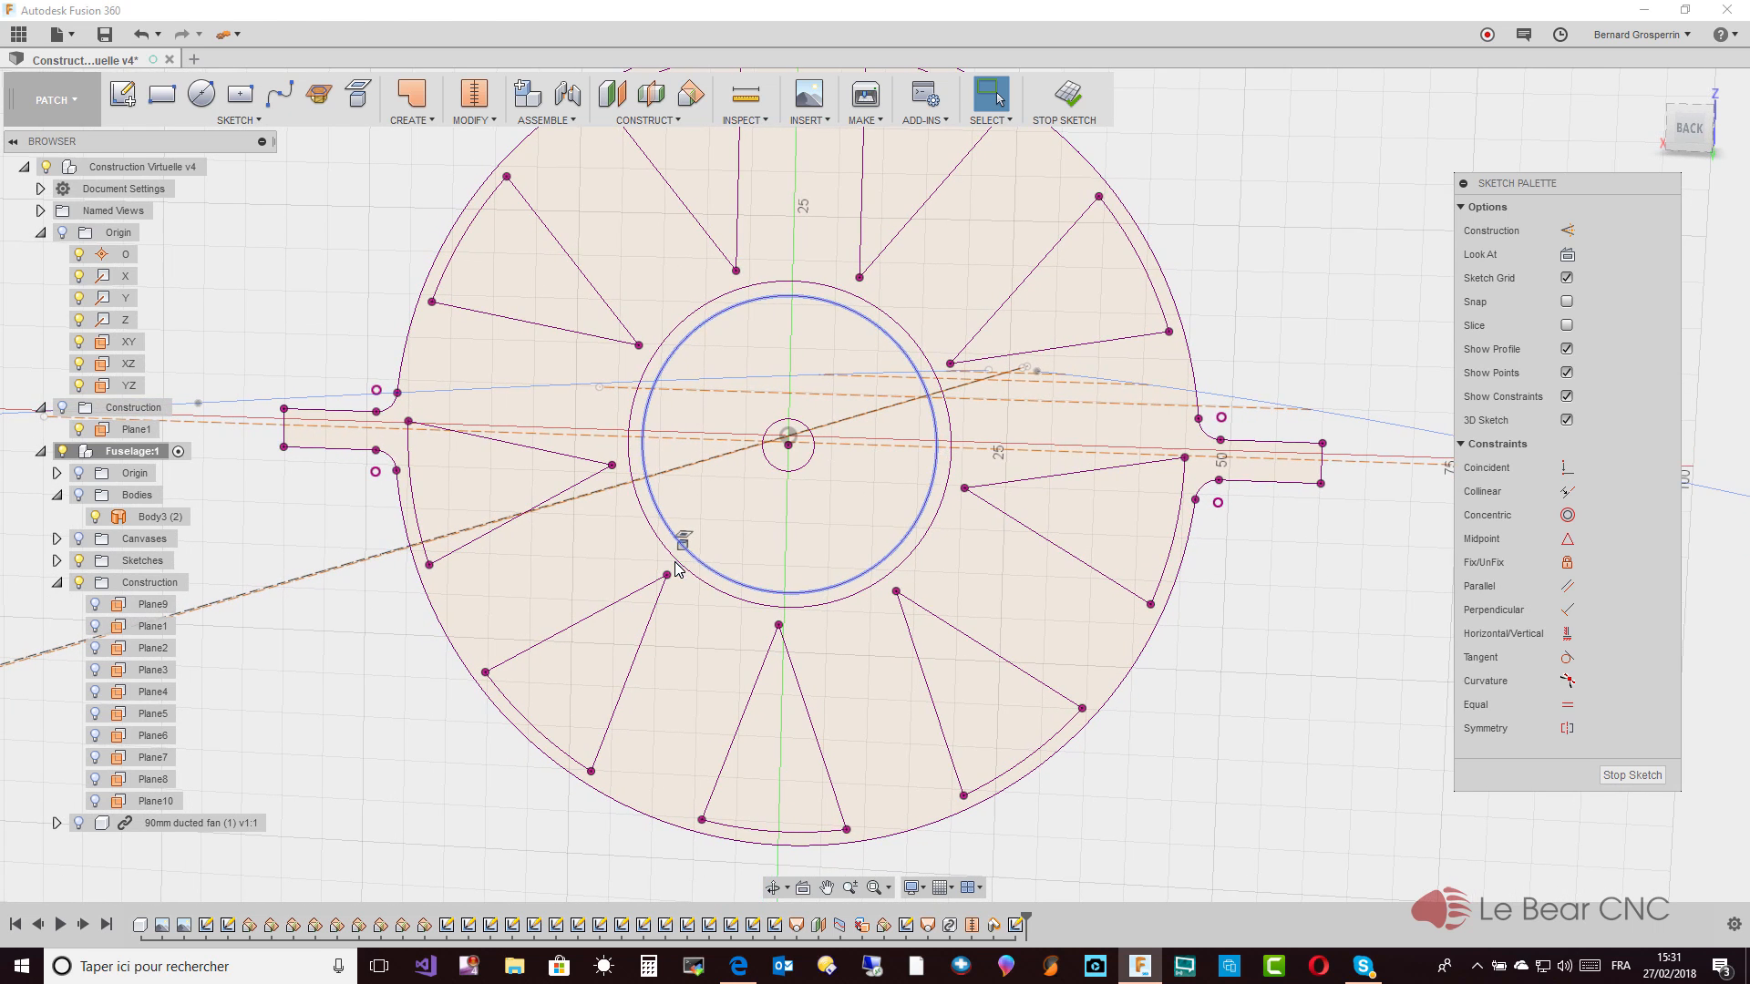
scroll(702, 575, "up", 1)
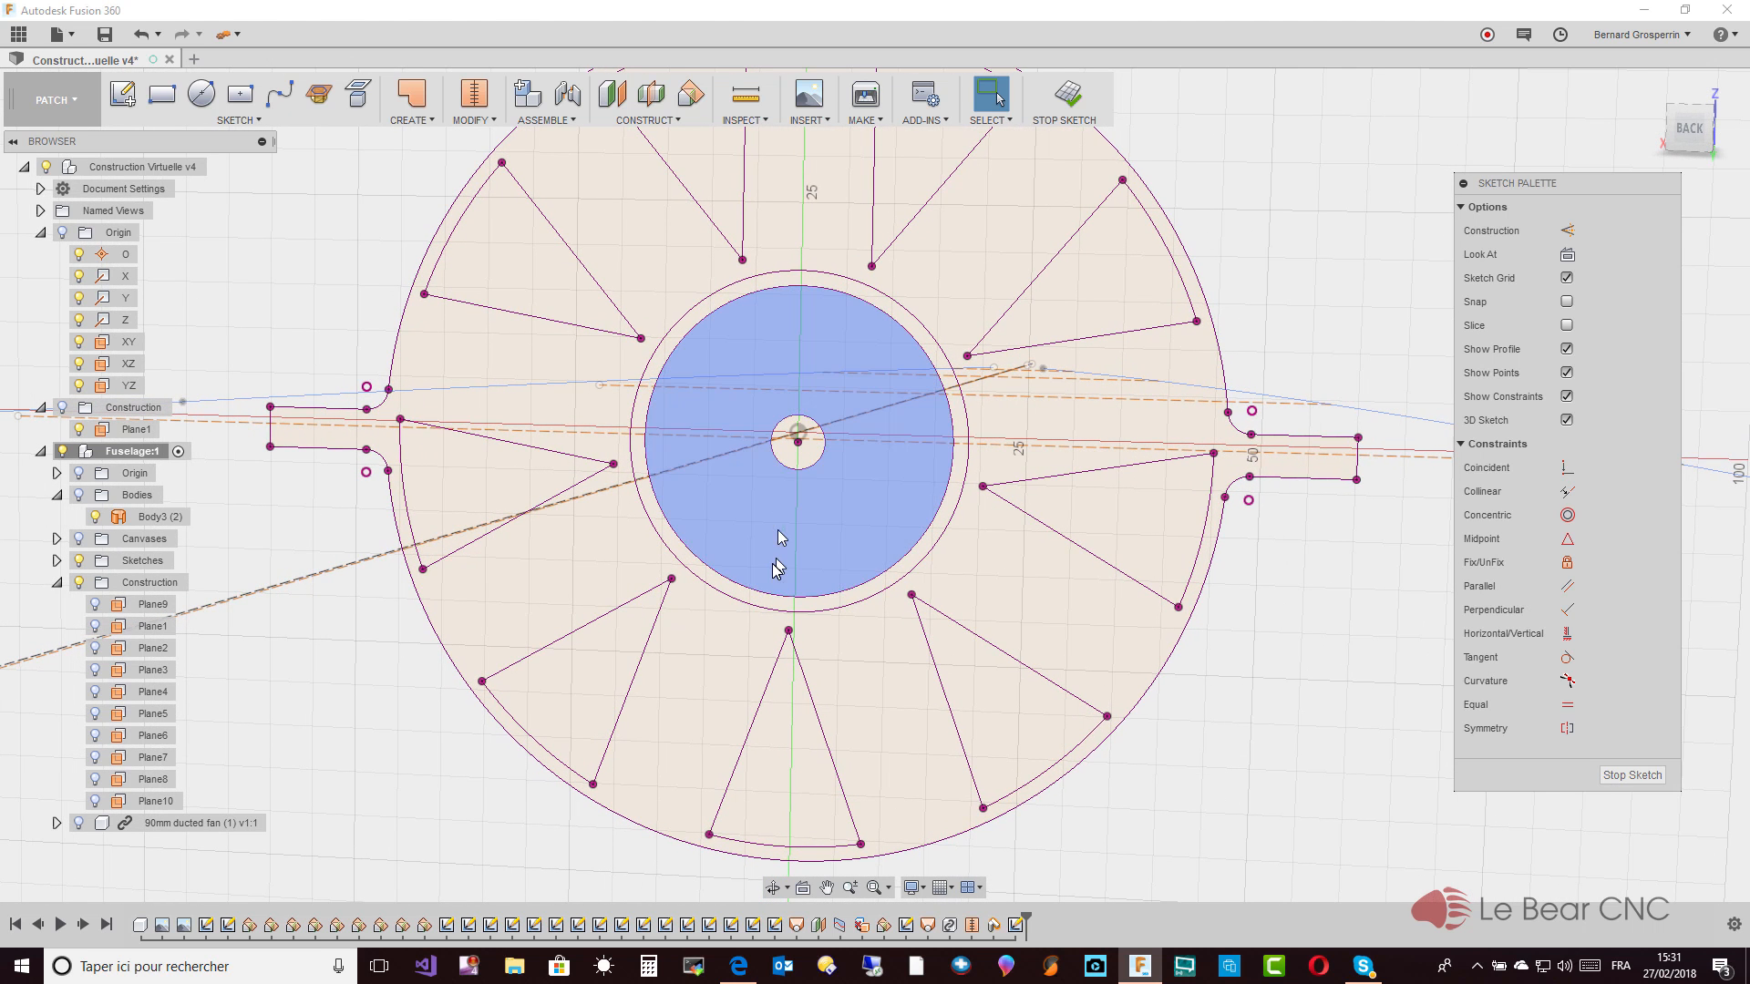
left_click(767, 594)
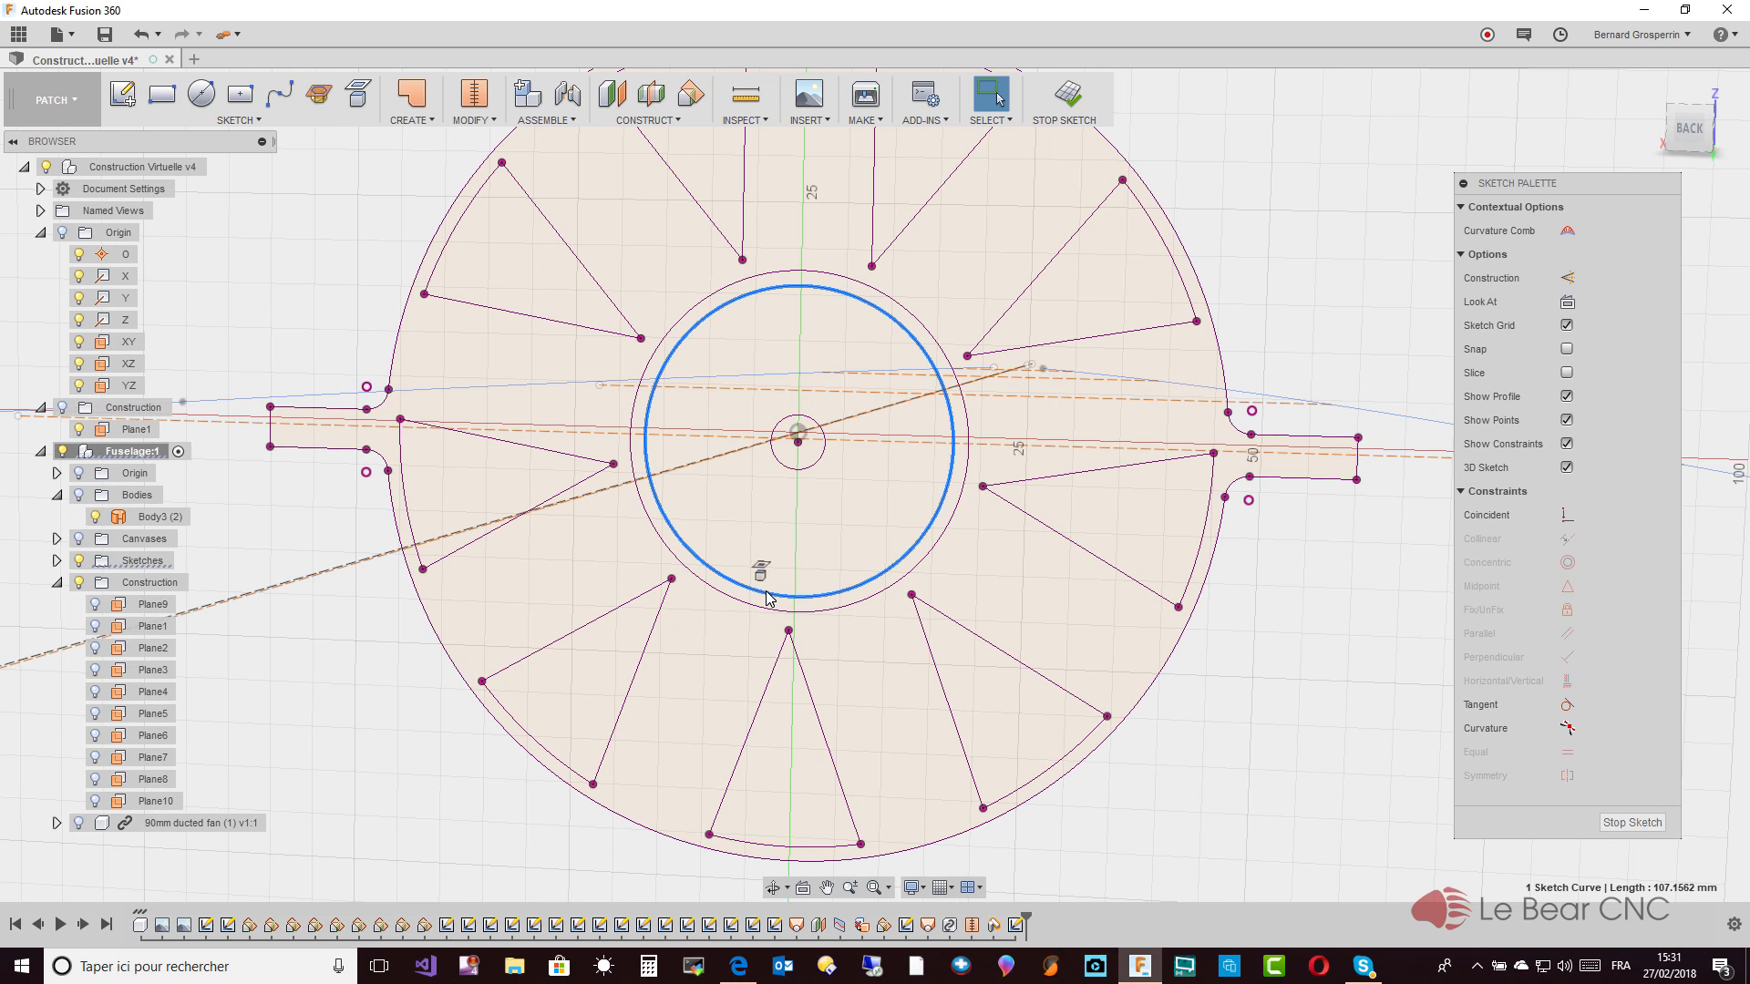
key("Delete")
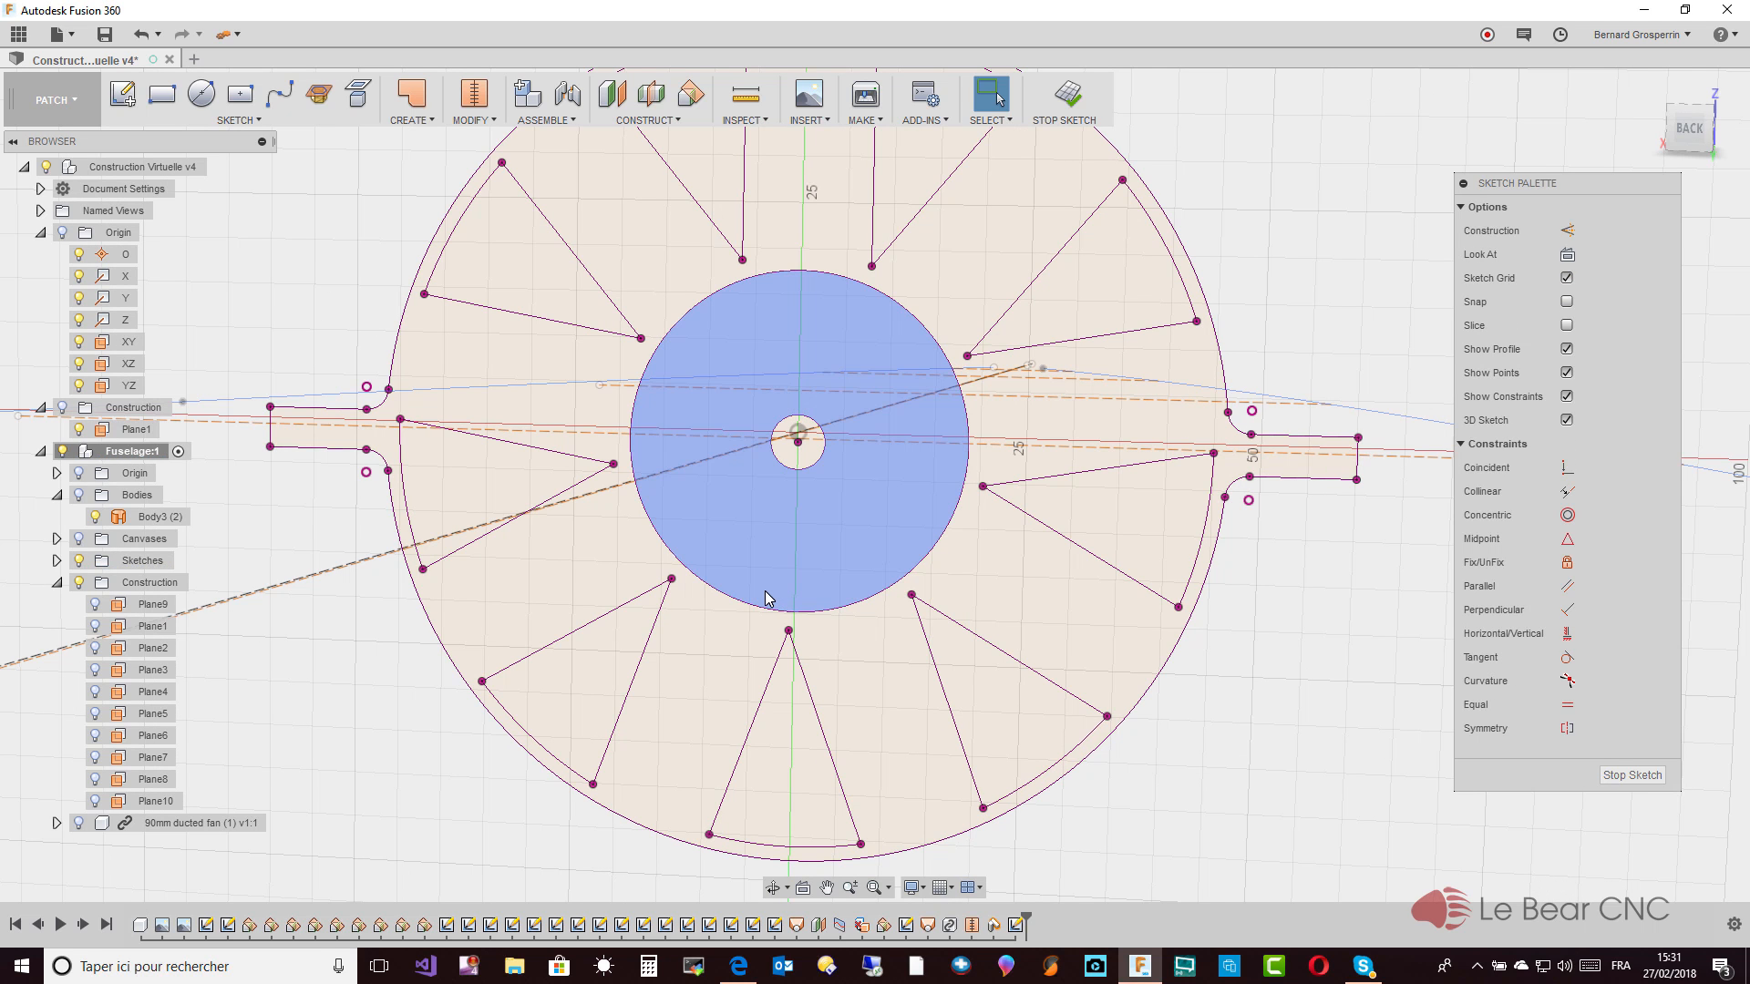
Delete the three blade outlines in the lower part of the fan sketch, leaving the hub and ring circles
double_click(628, 604)
key("Delete")
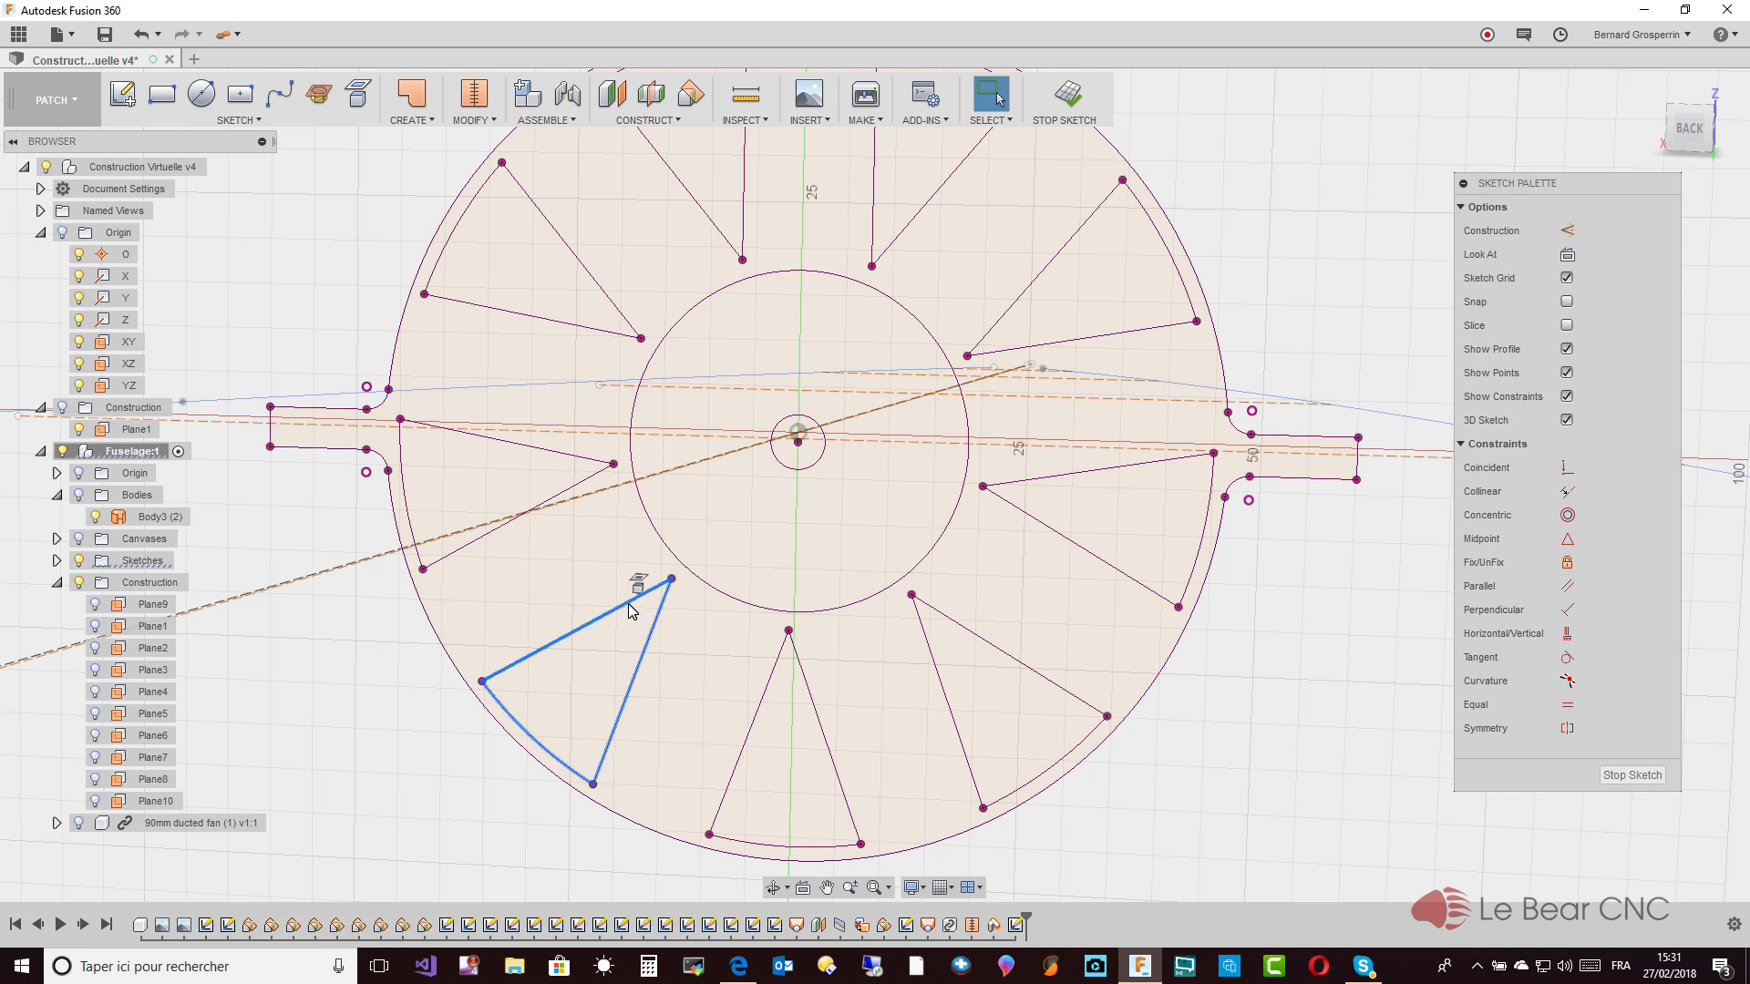
double_click(753, 718)
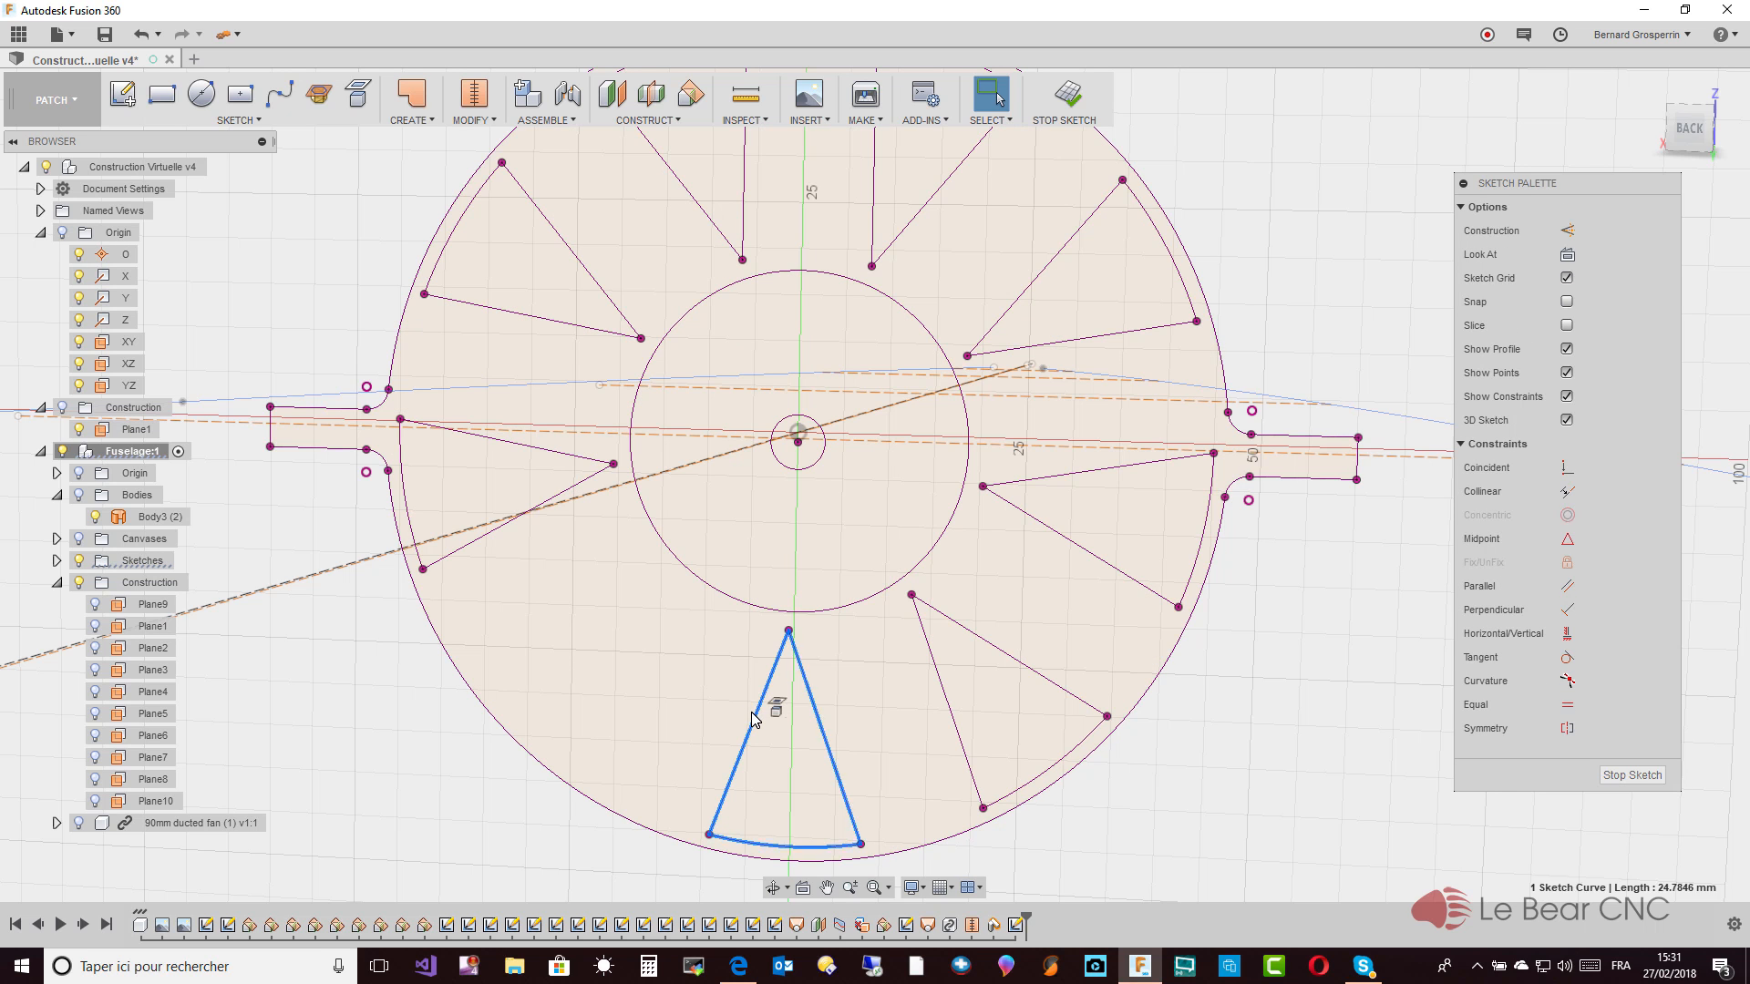
key("Delete")
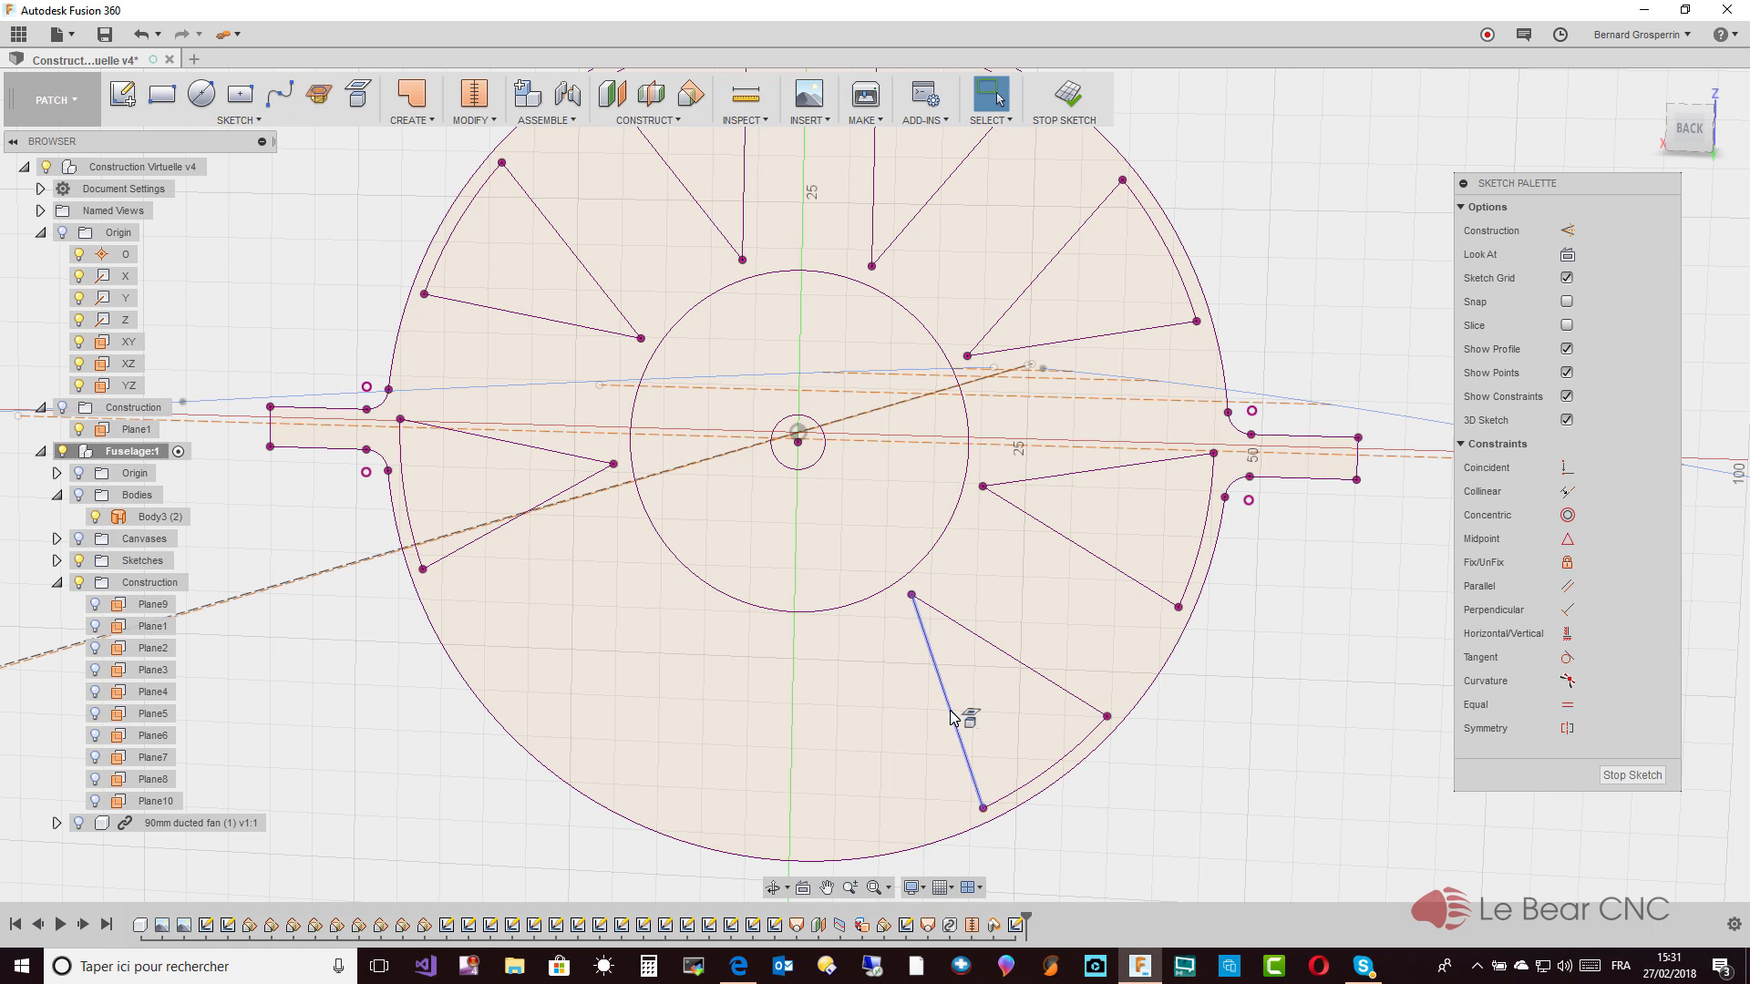
left_click(953, 712)
key("Delete")
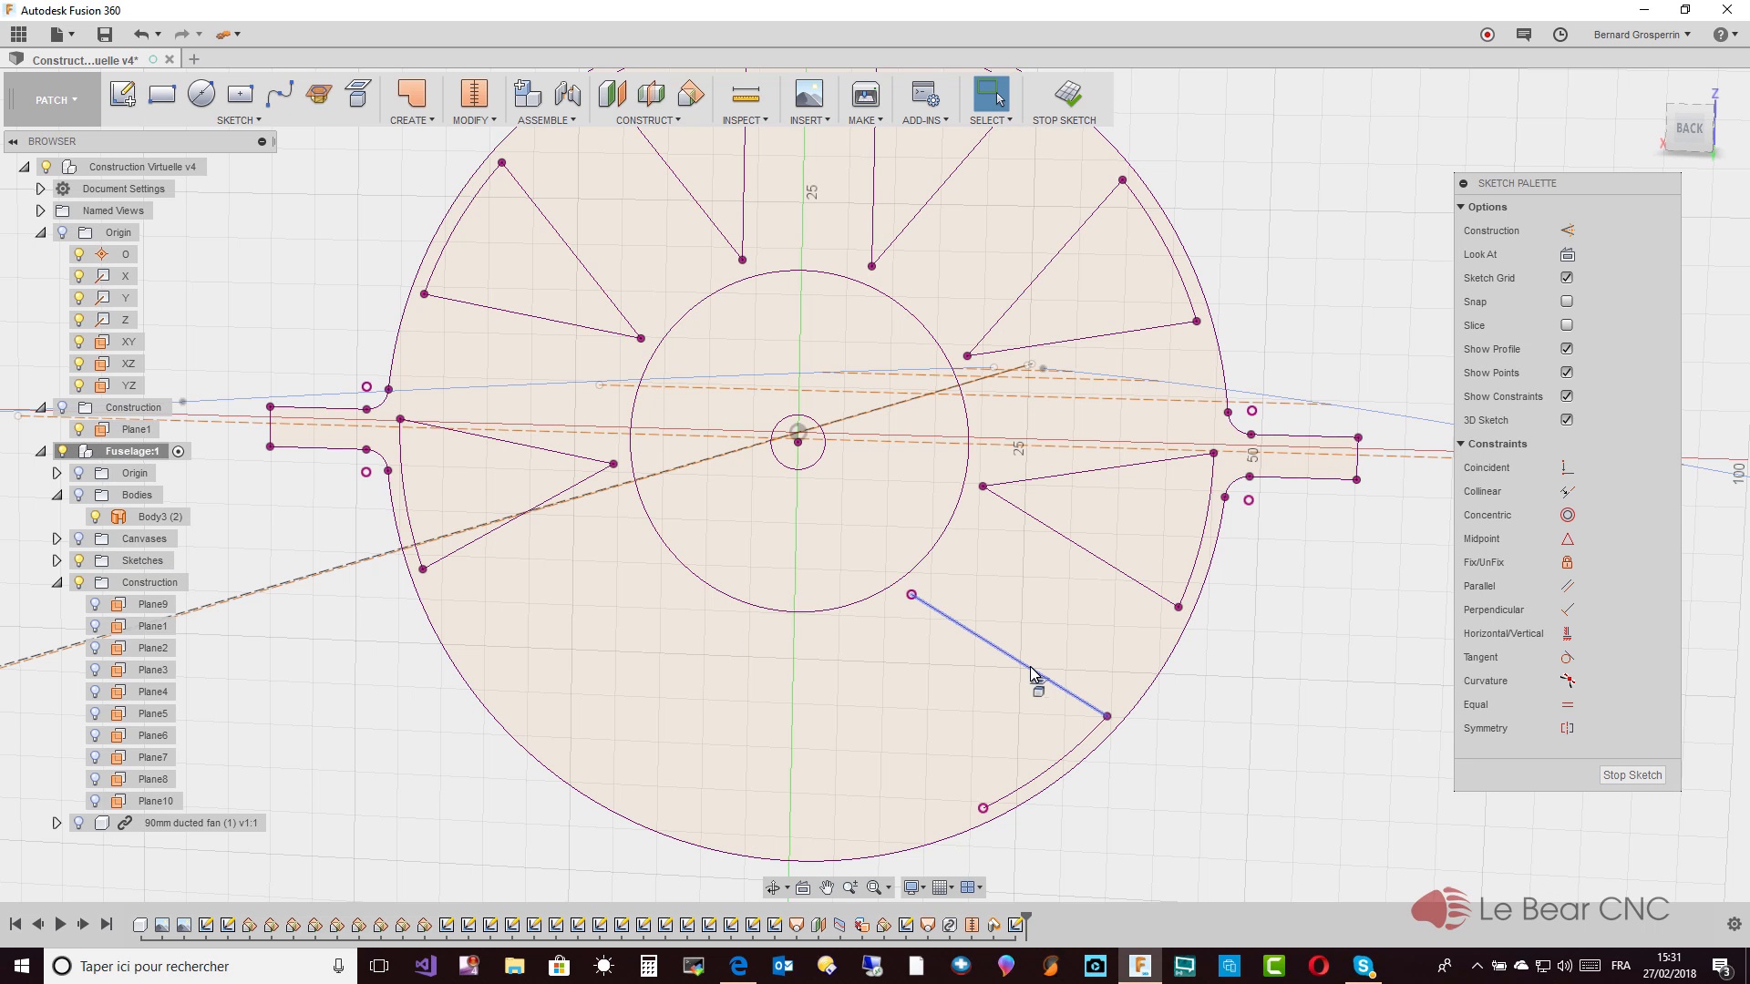
left_click(1031, 677)
double_click(1032, 676)
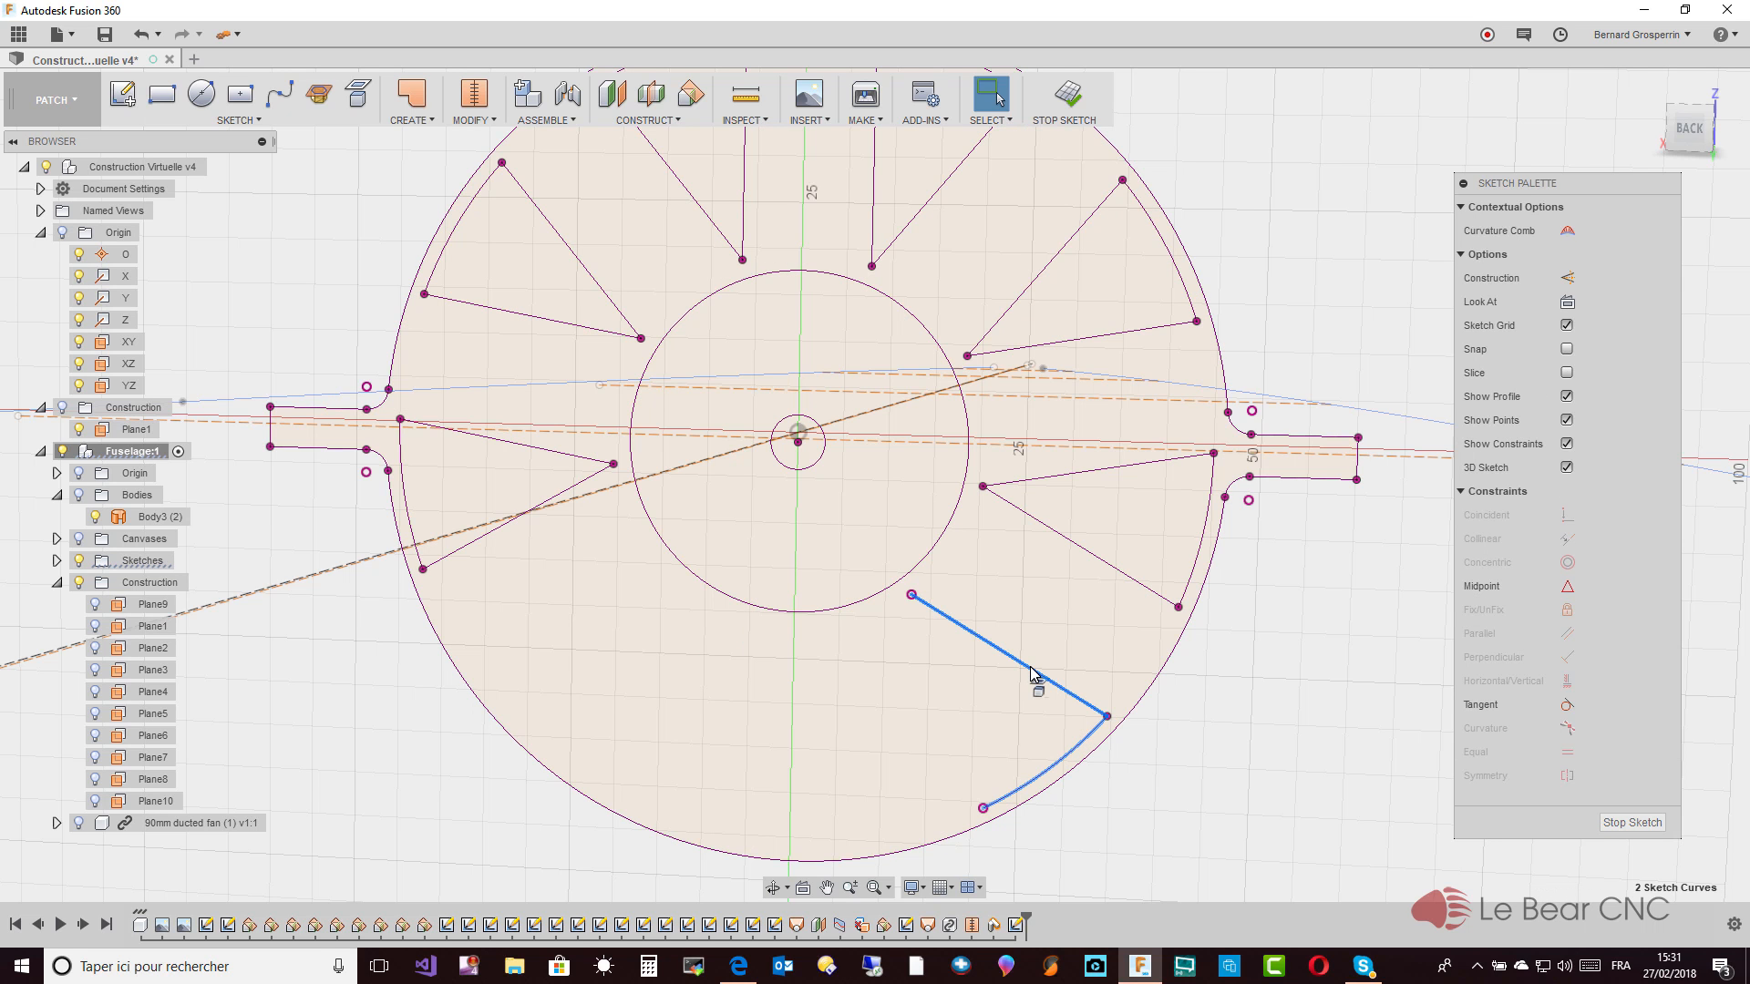
key("Delete")
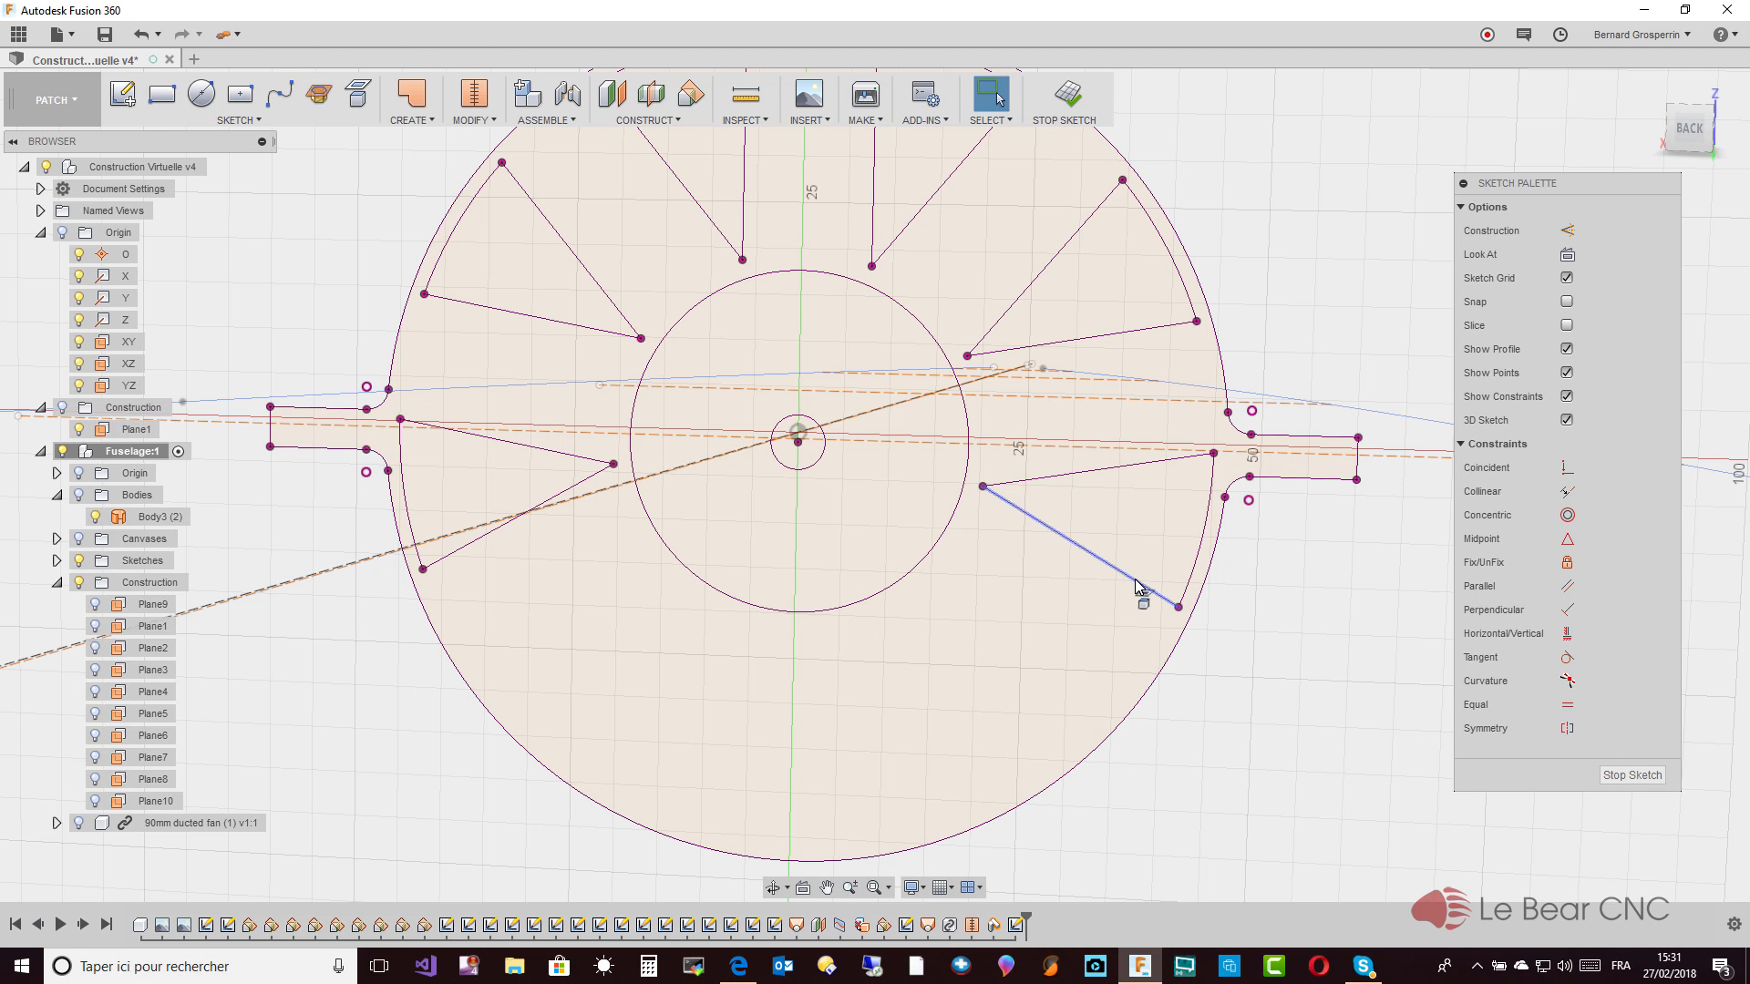
Draw a circle concentric with the hub, passing through the outer corner of the blade outline beside the mounting lug
left_click(202, 93)
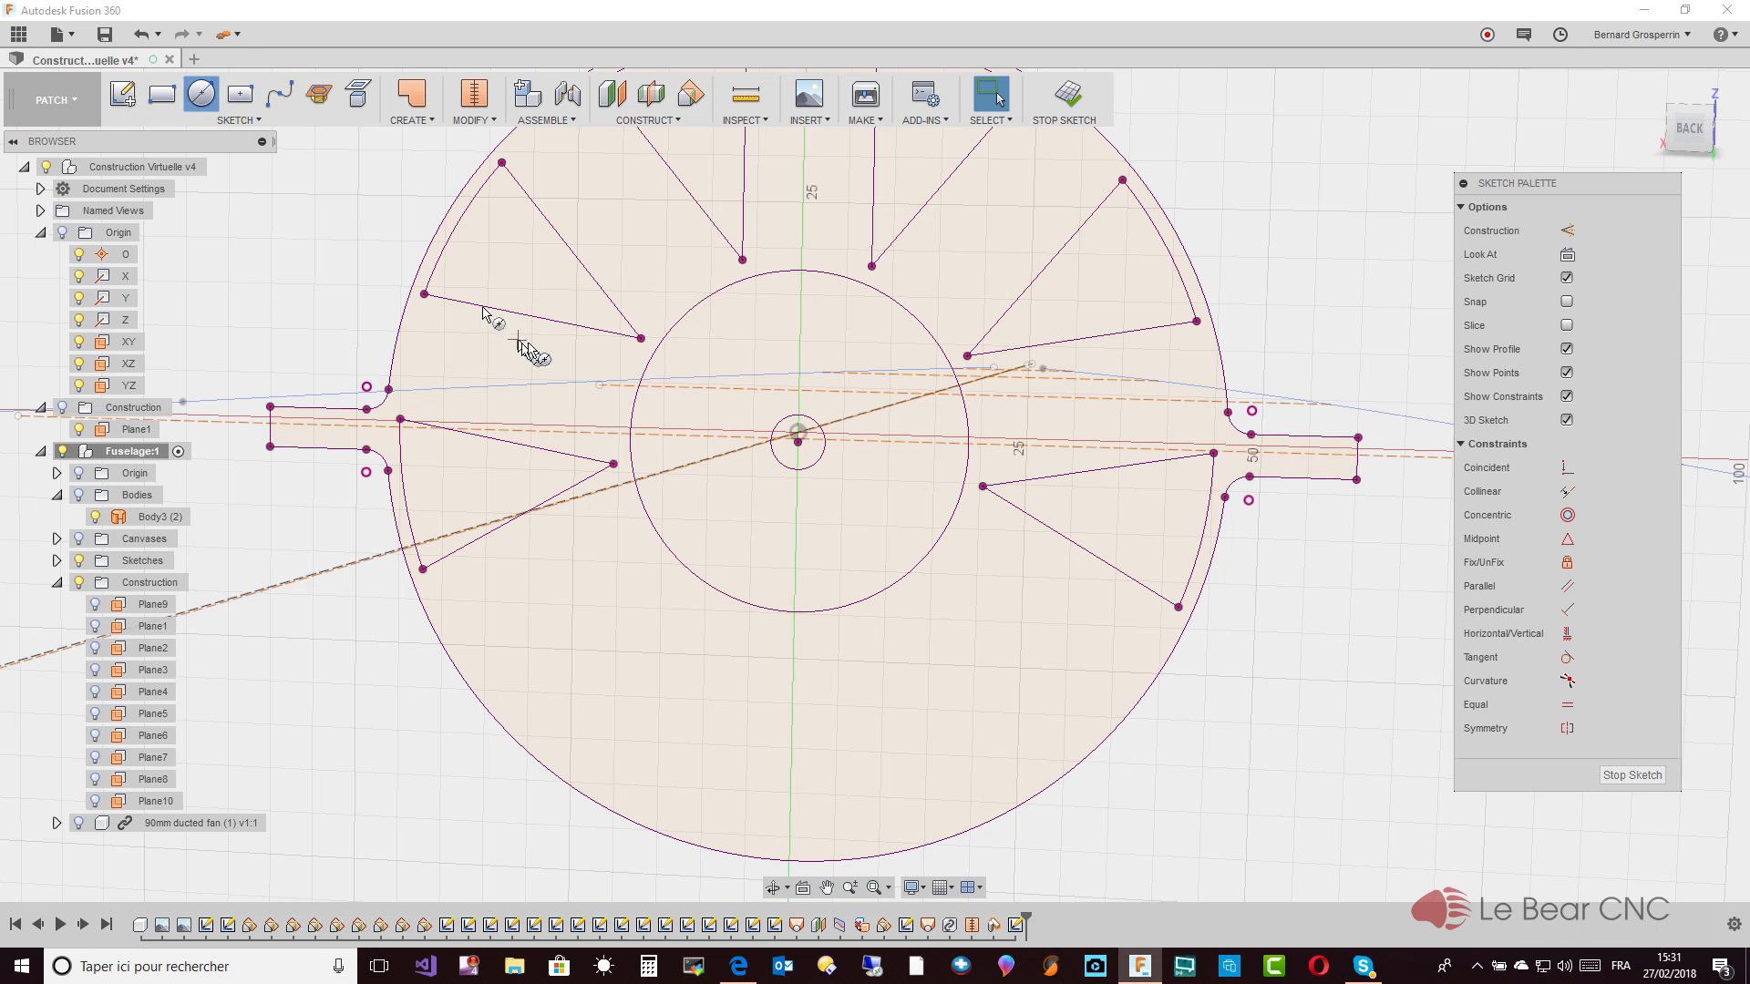
left_click(799, 442)
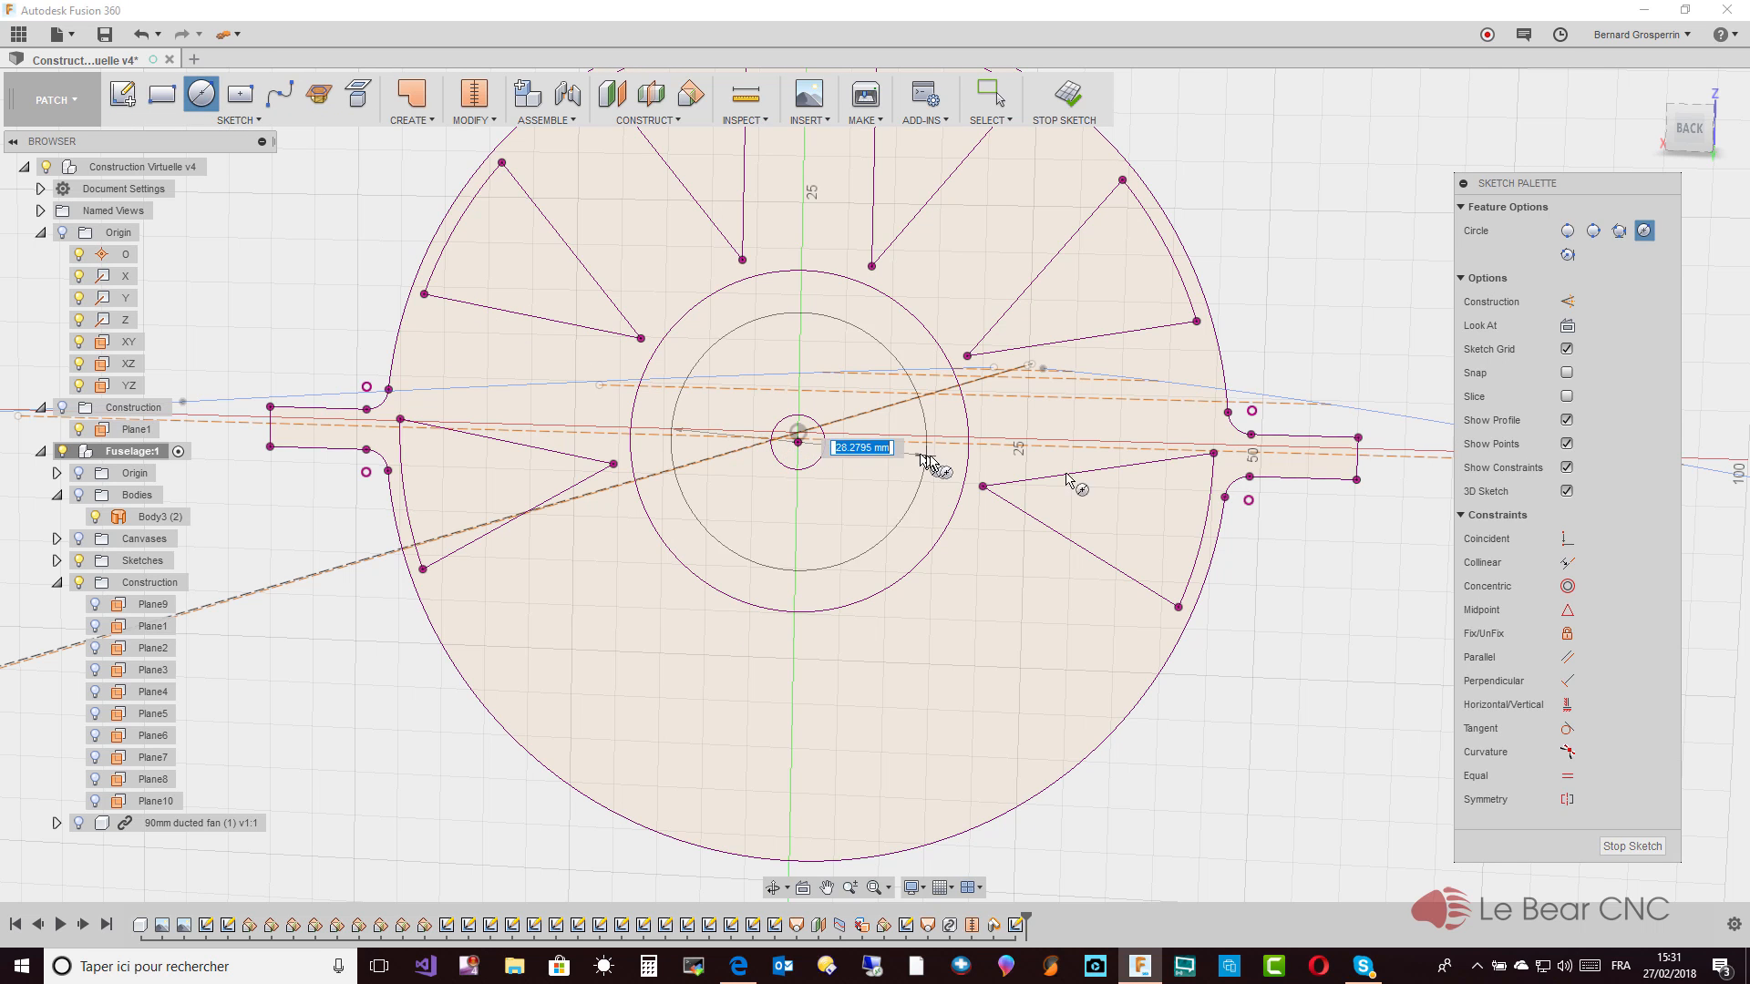
left_click(1213, 453)
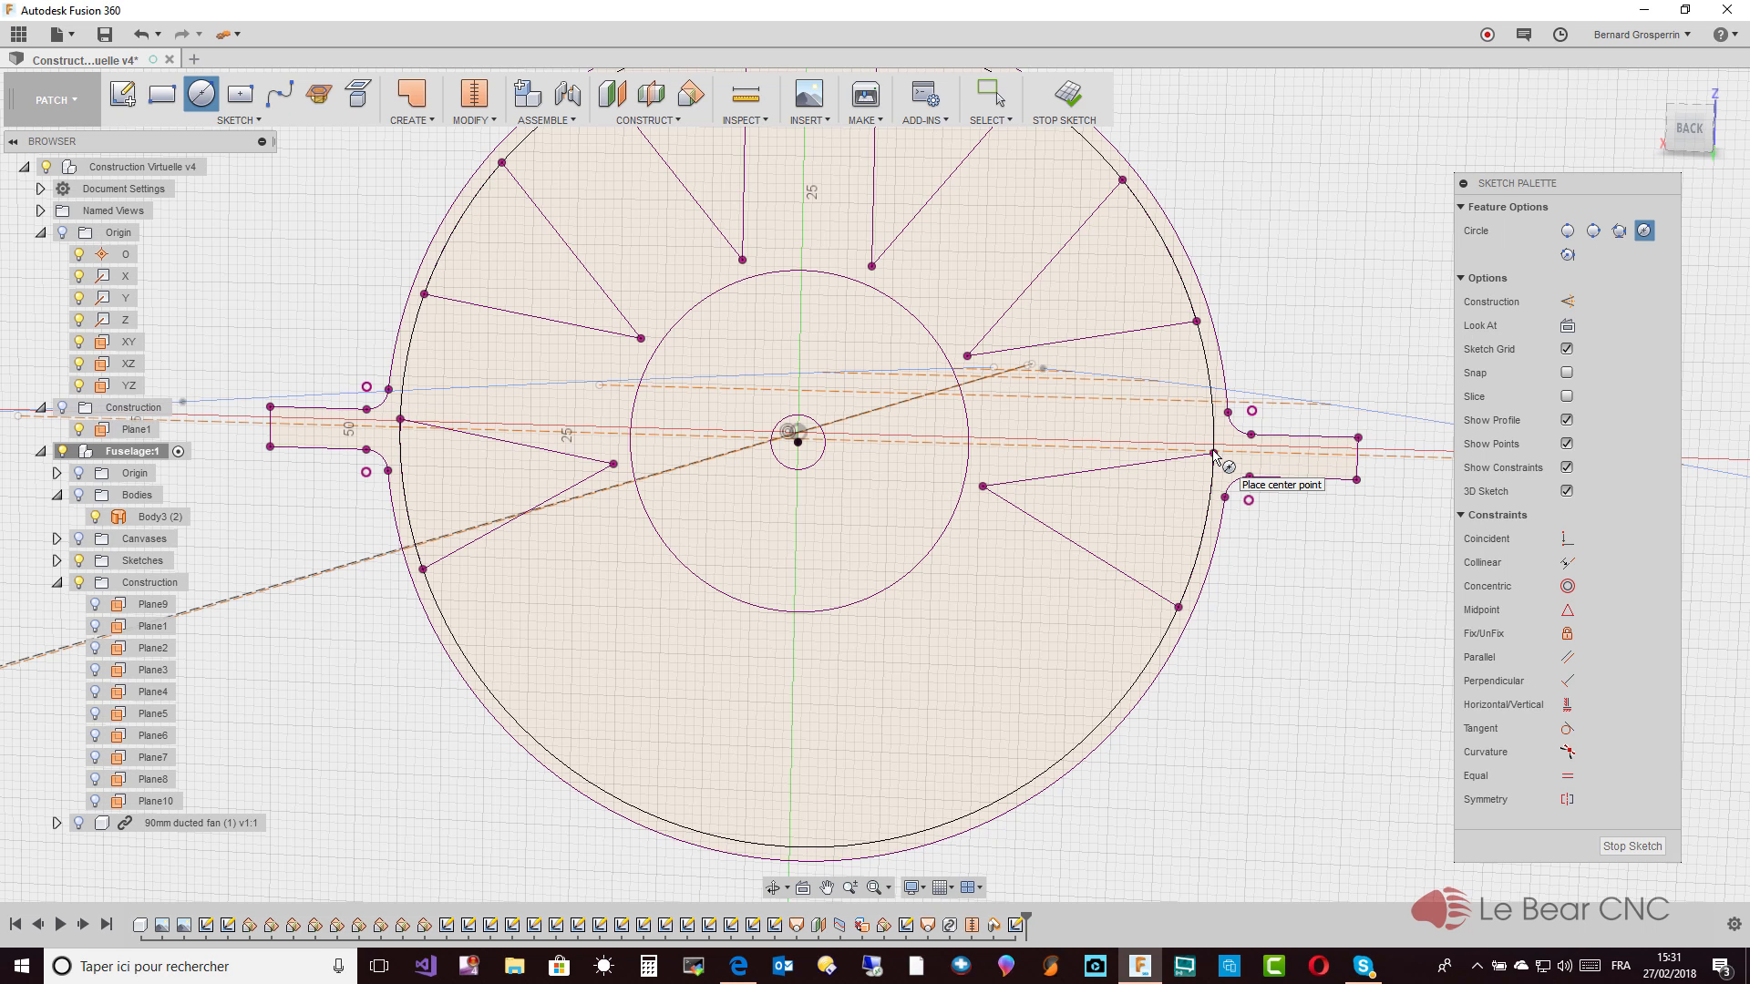
key("Escape")
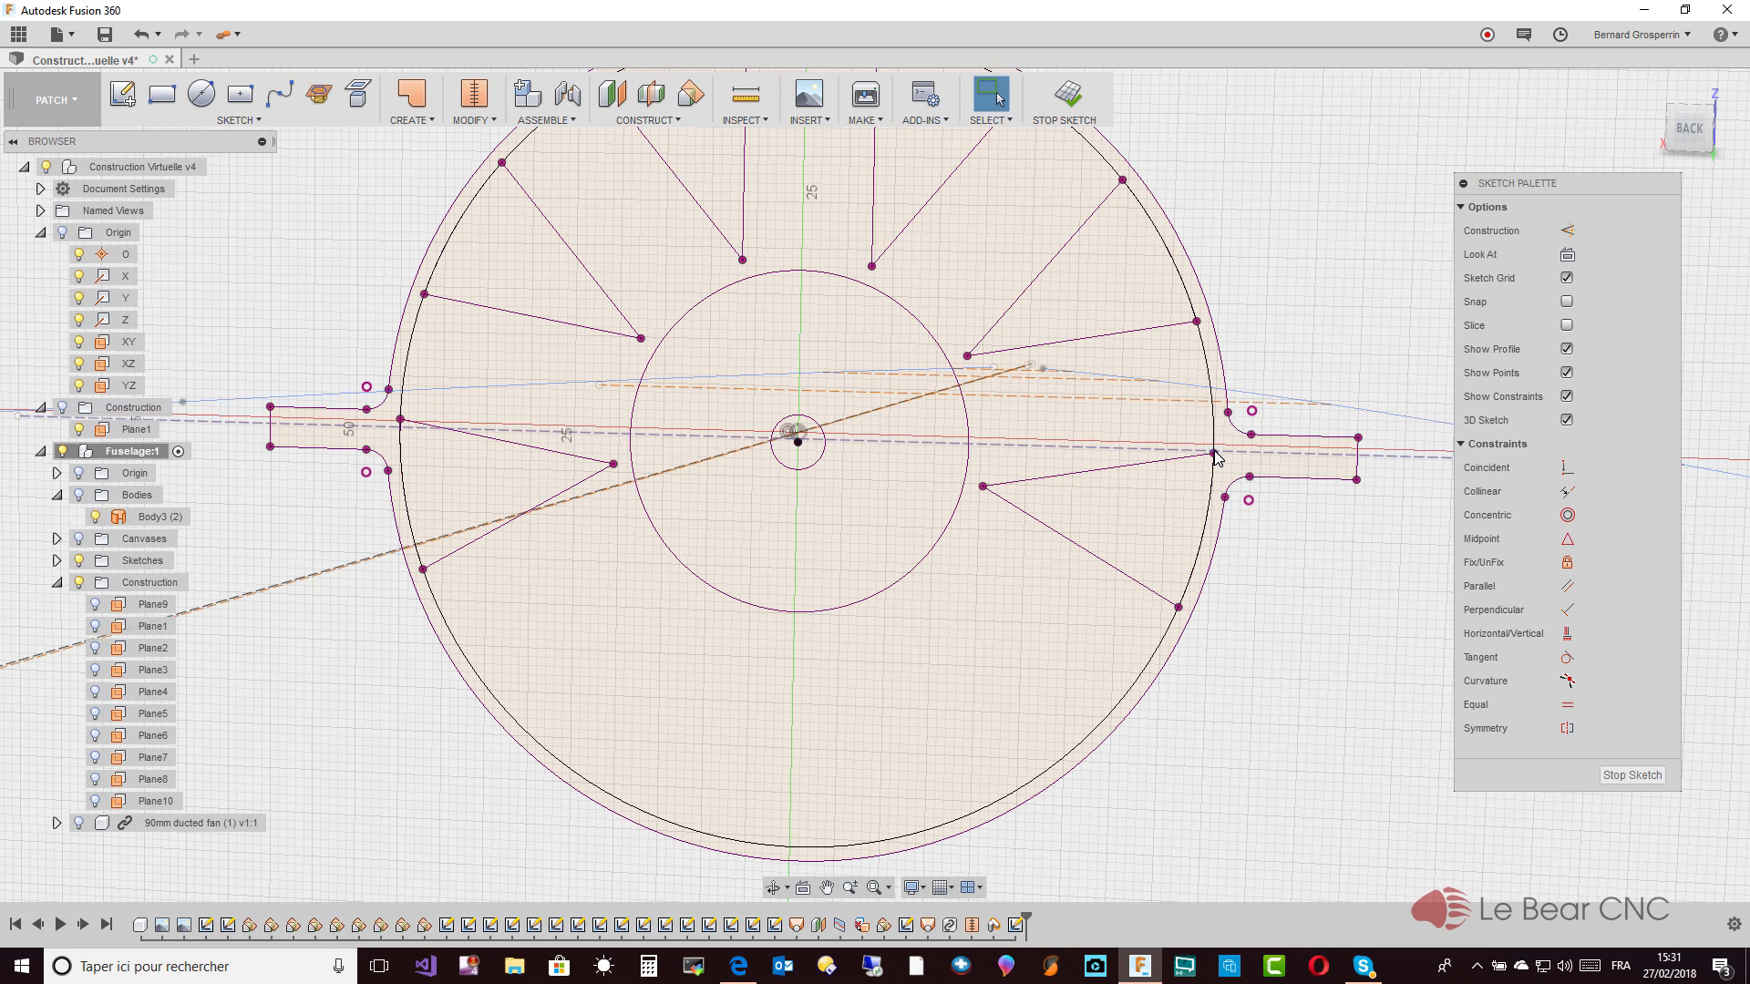
Delete the three blade outlines on the left half of the fan sketch
double_click(575, 458)
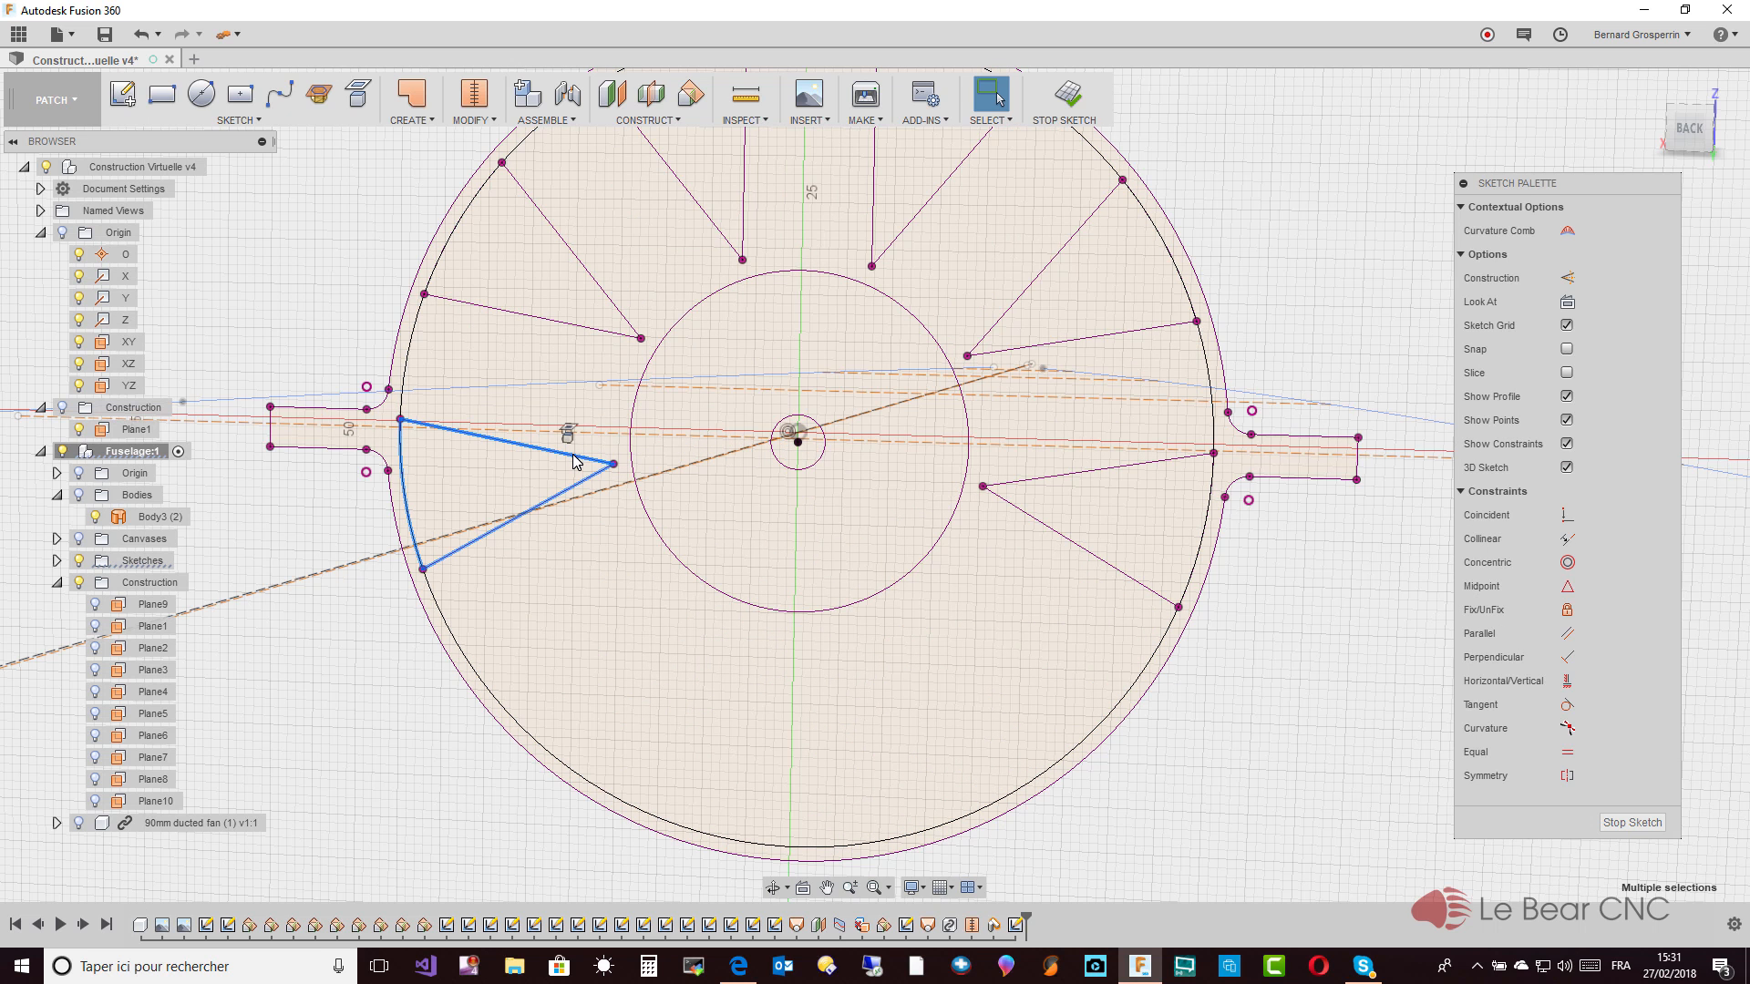
left_click(563, 326)
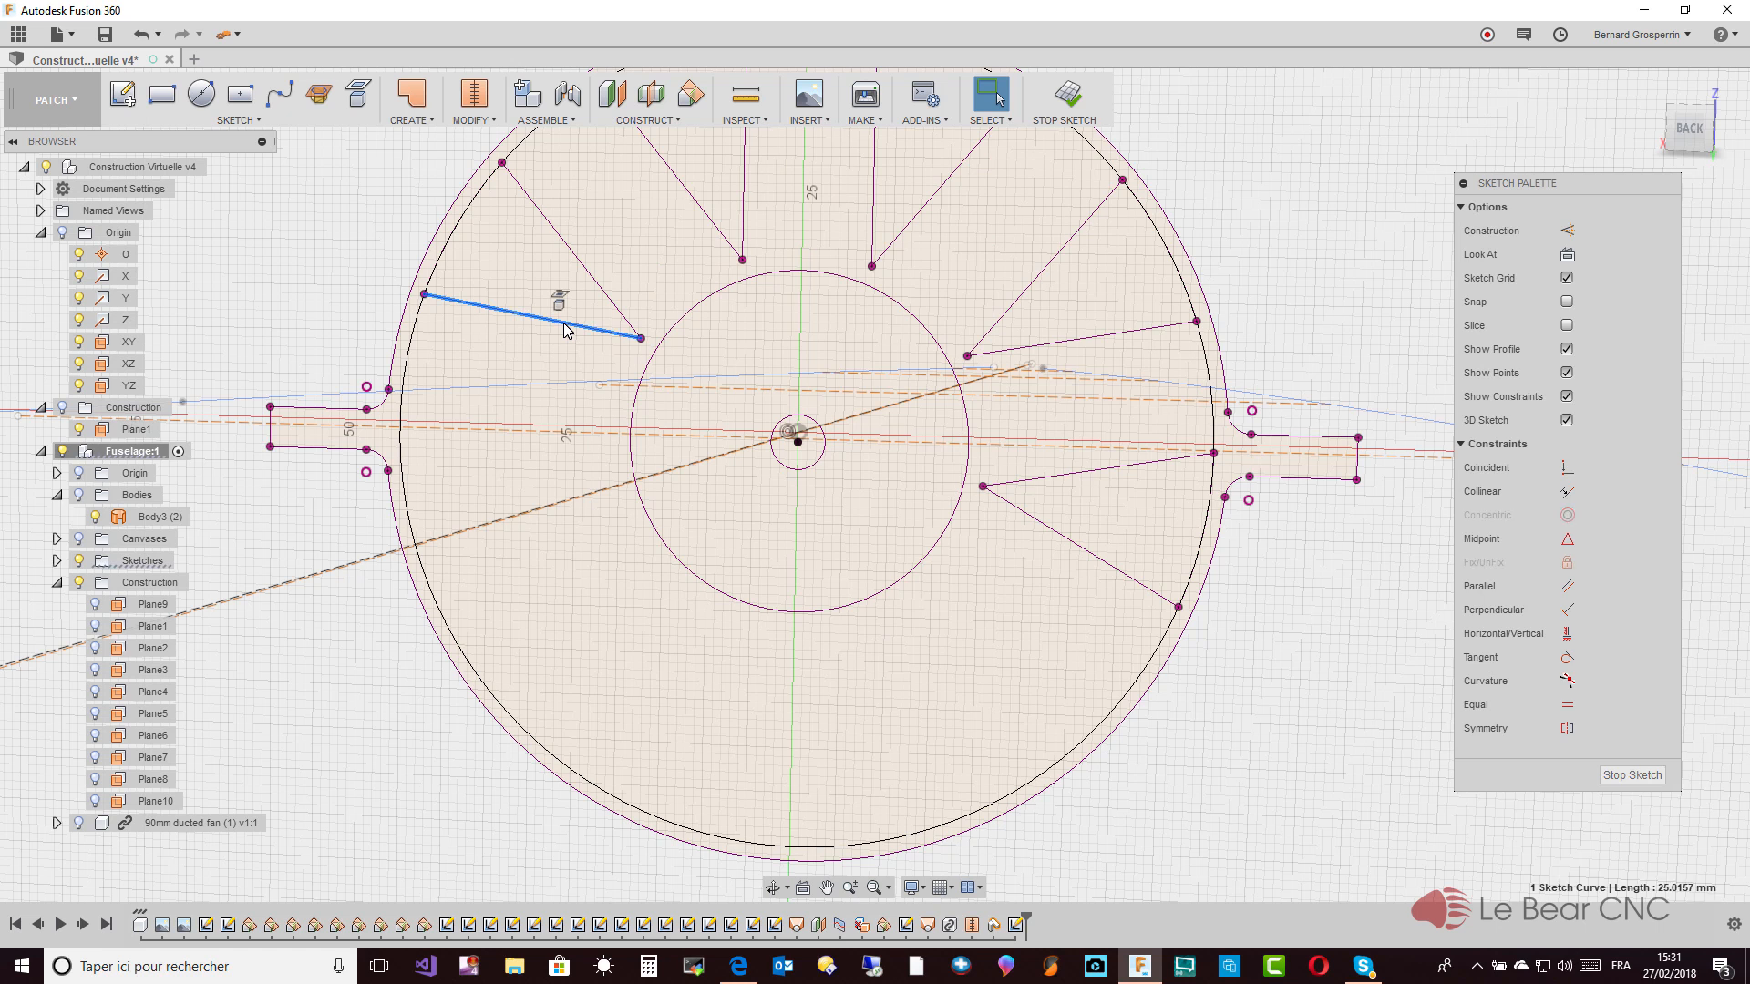
double_click(563, 322)
key("Delete")
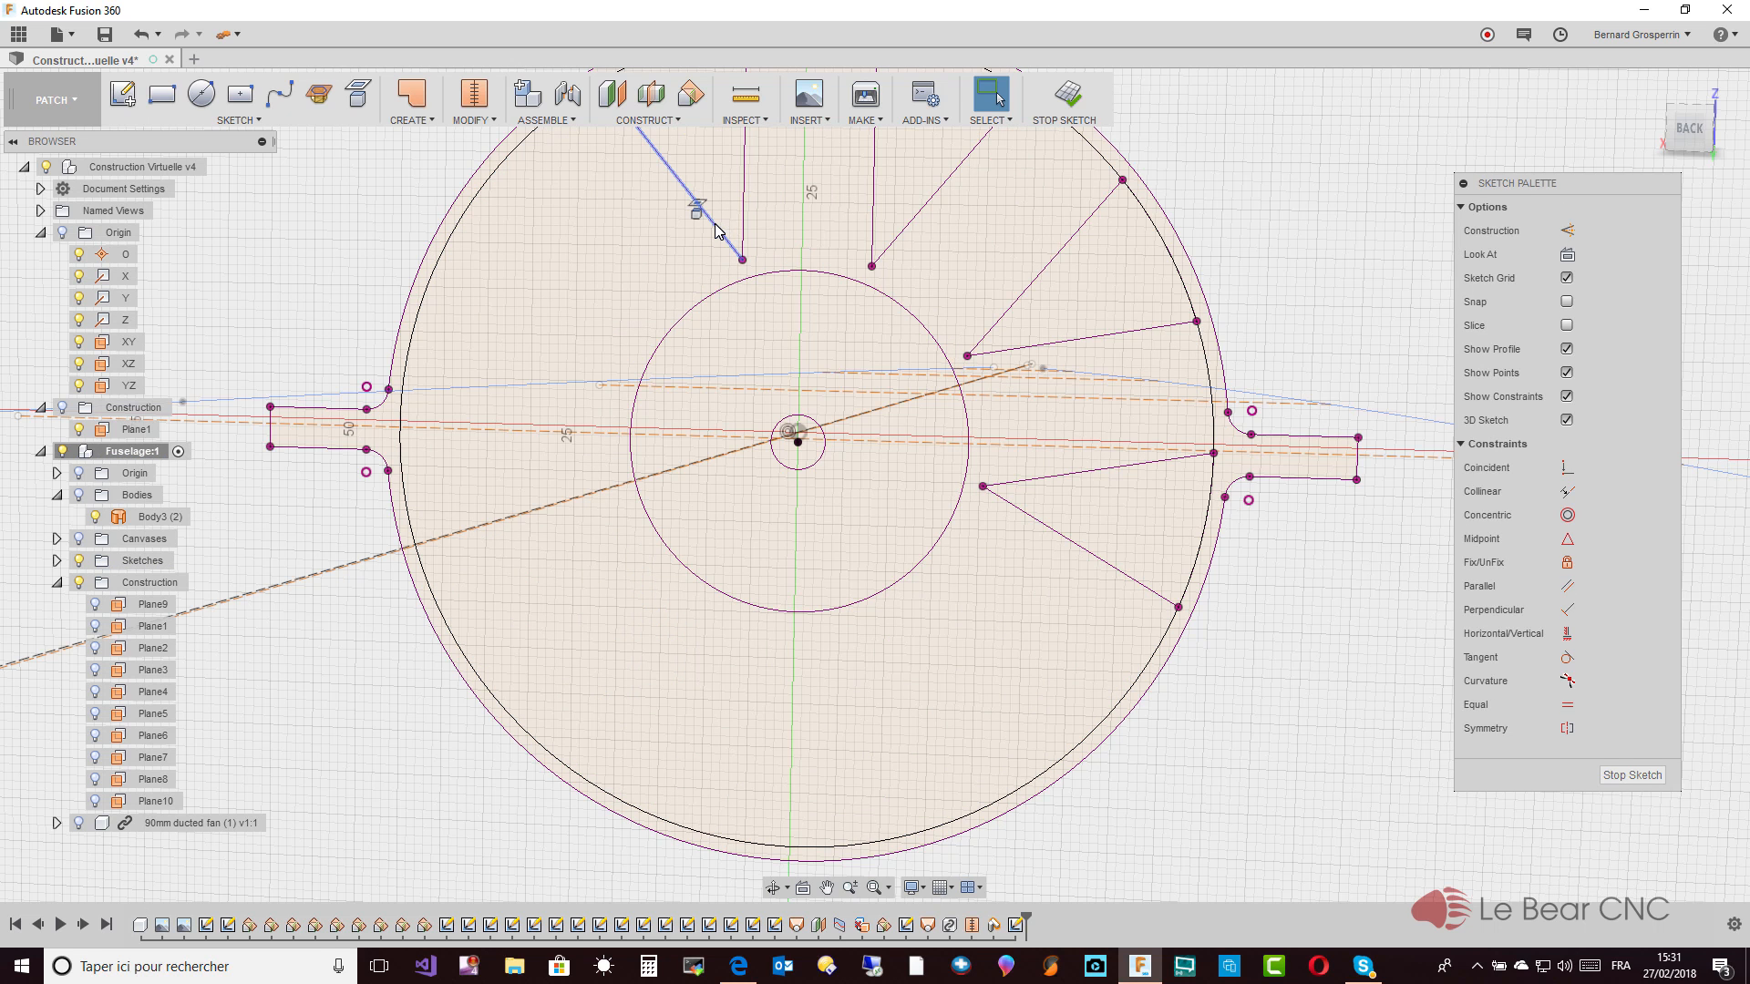
left_click(718, 229)
key("Delete")
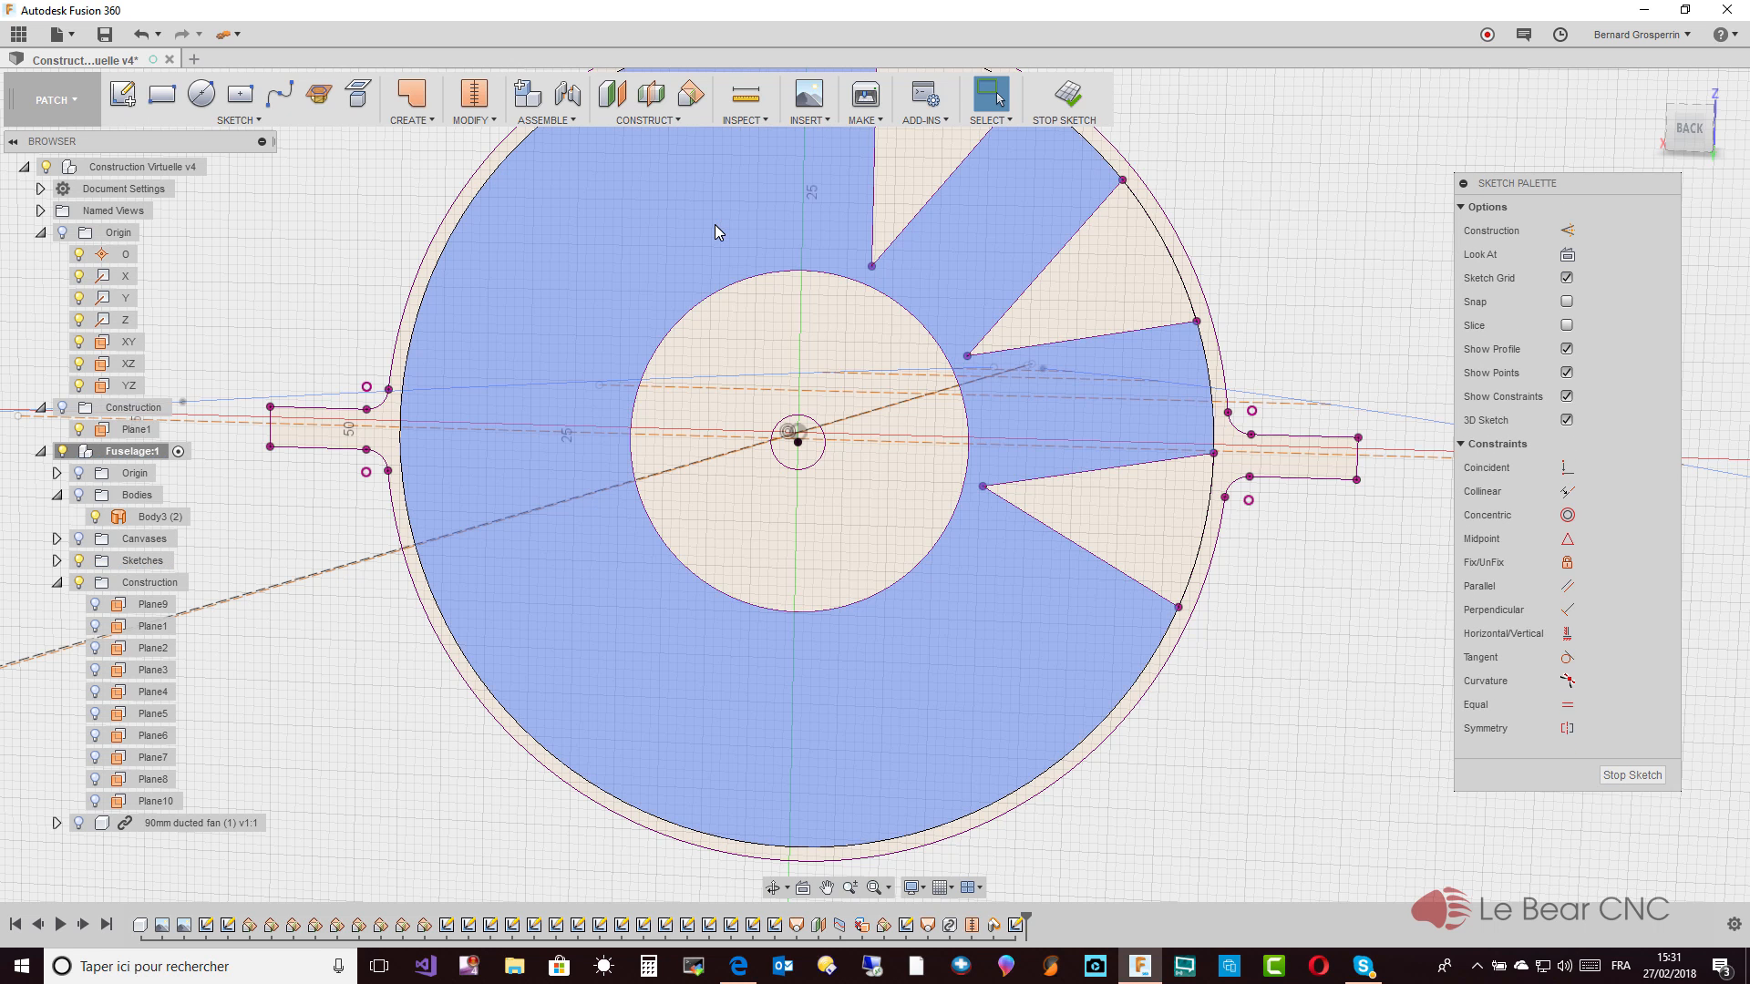
Delete the three remaining blade outlines on the right half of the fan sketch, including their leftover lines and arcs
double_click(877, 208)
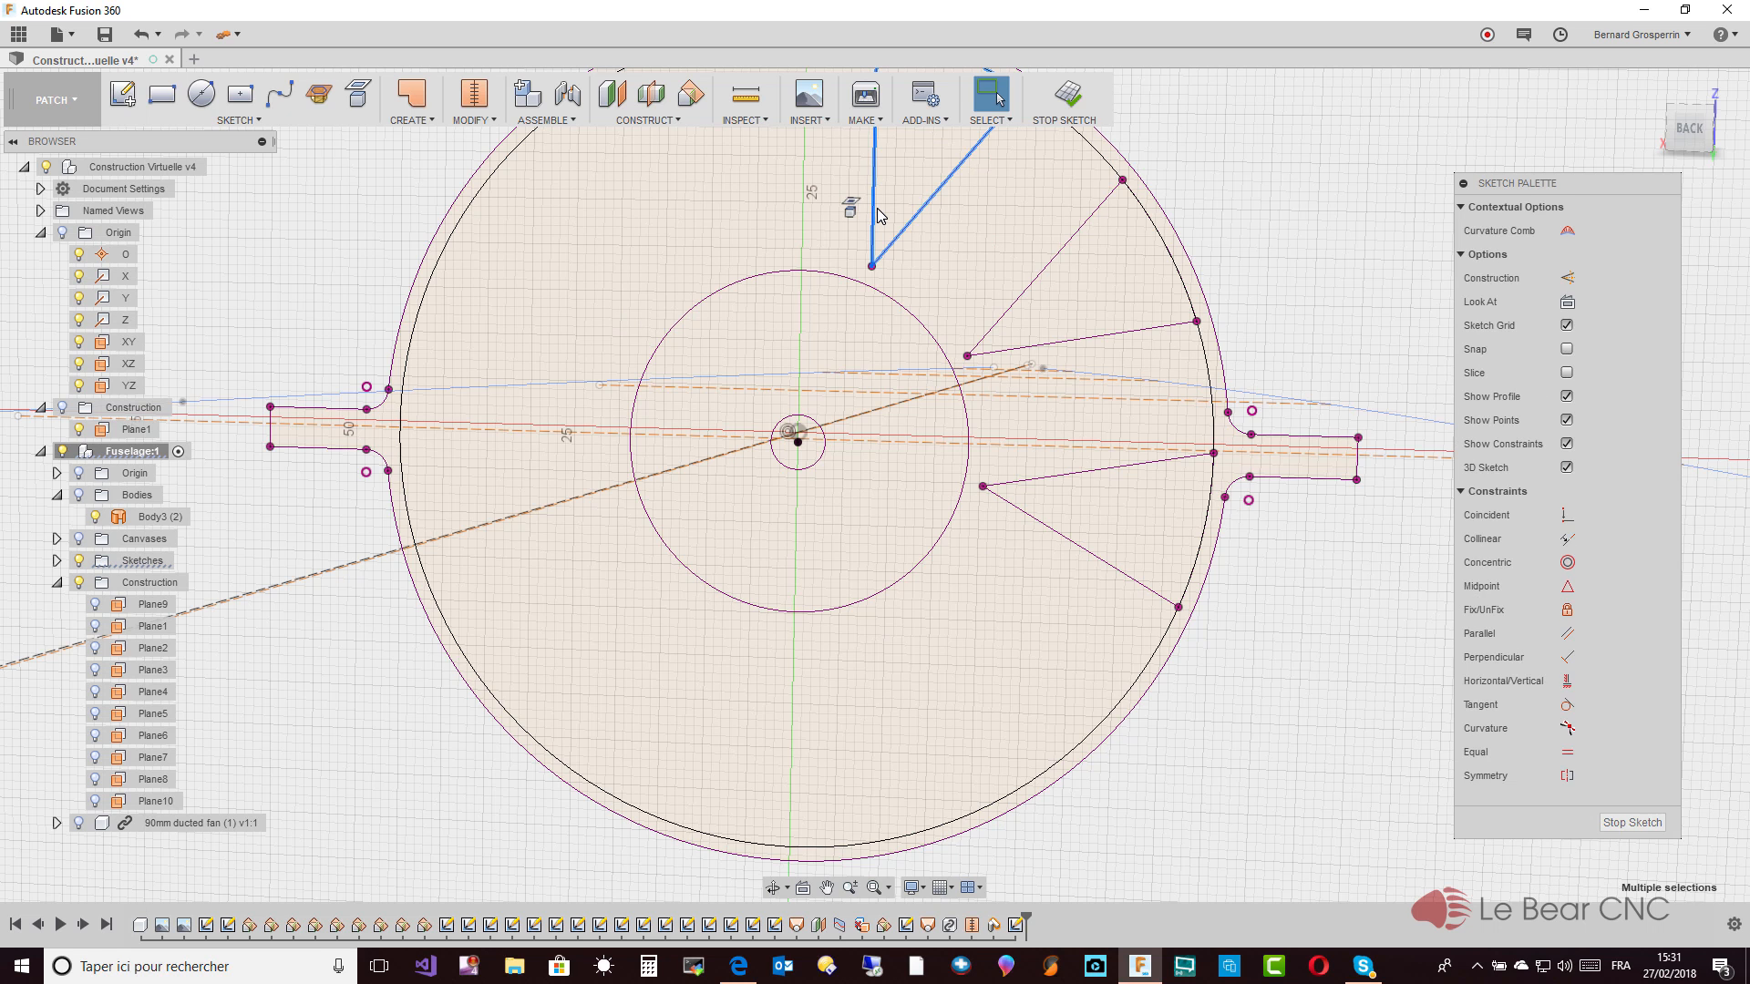
key("Delete")
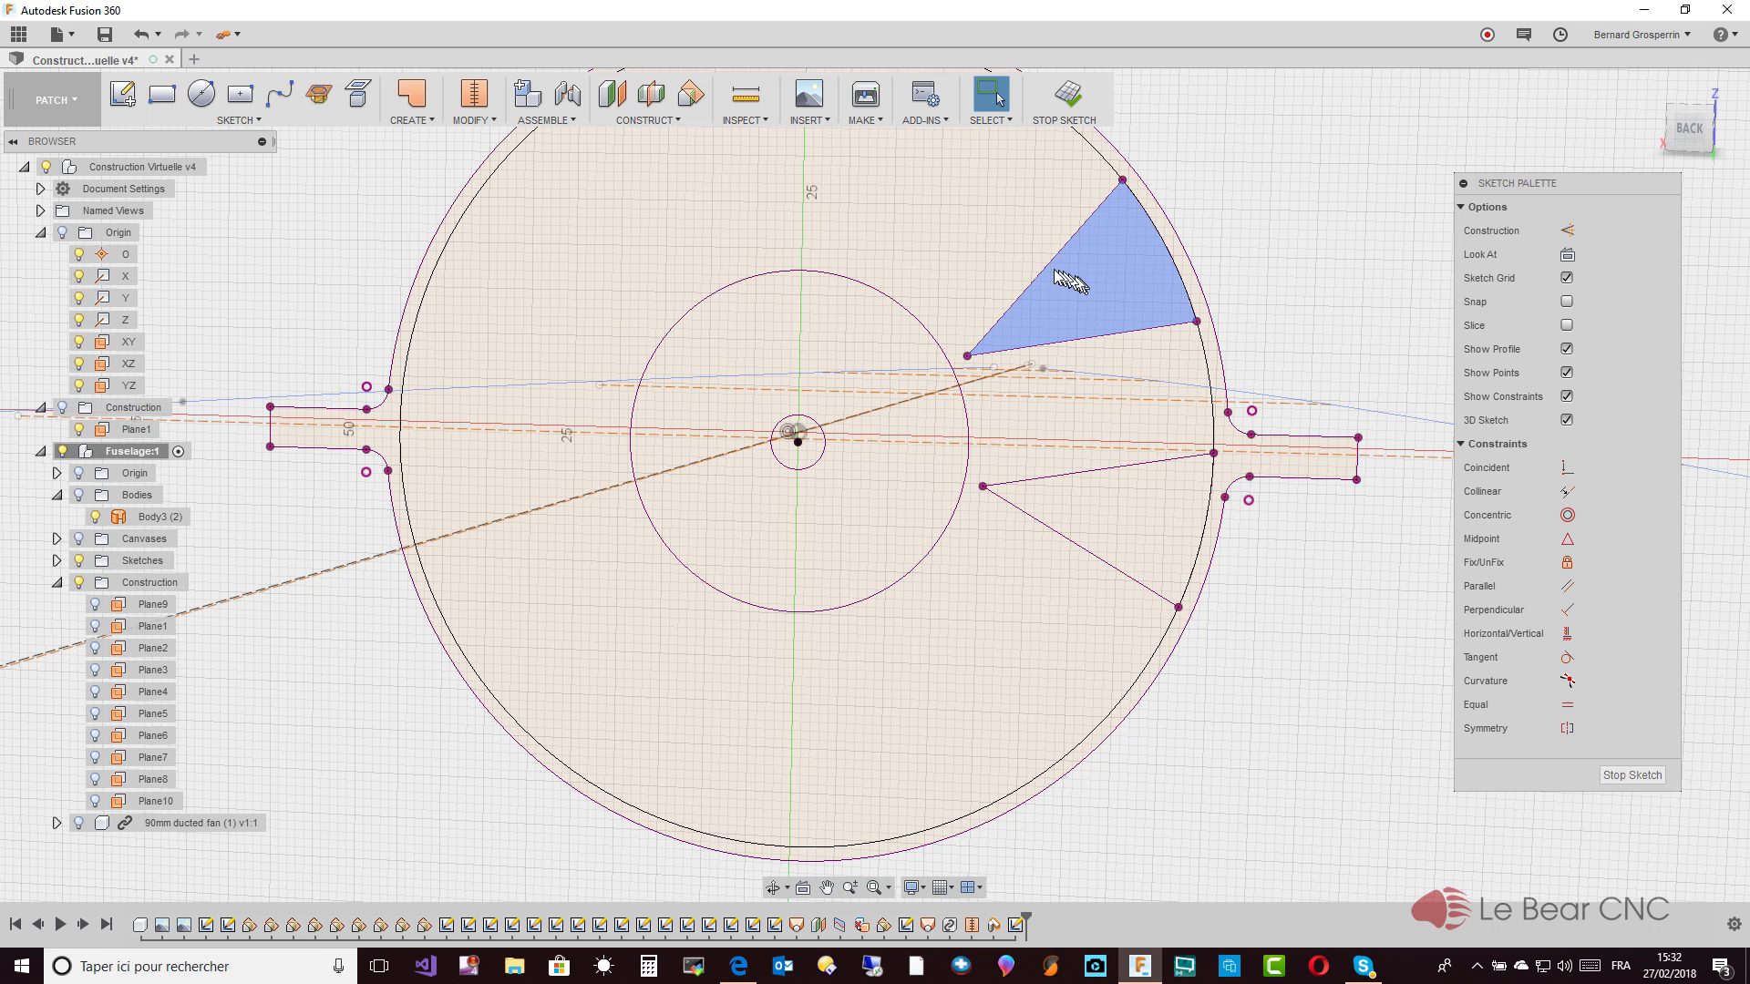
double_click(1046, 275)
key("Delete")
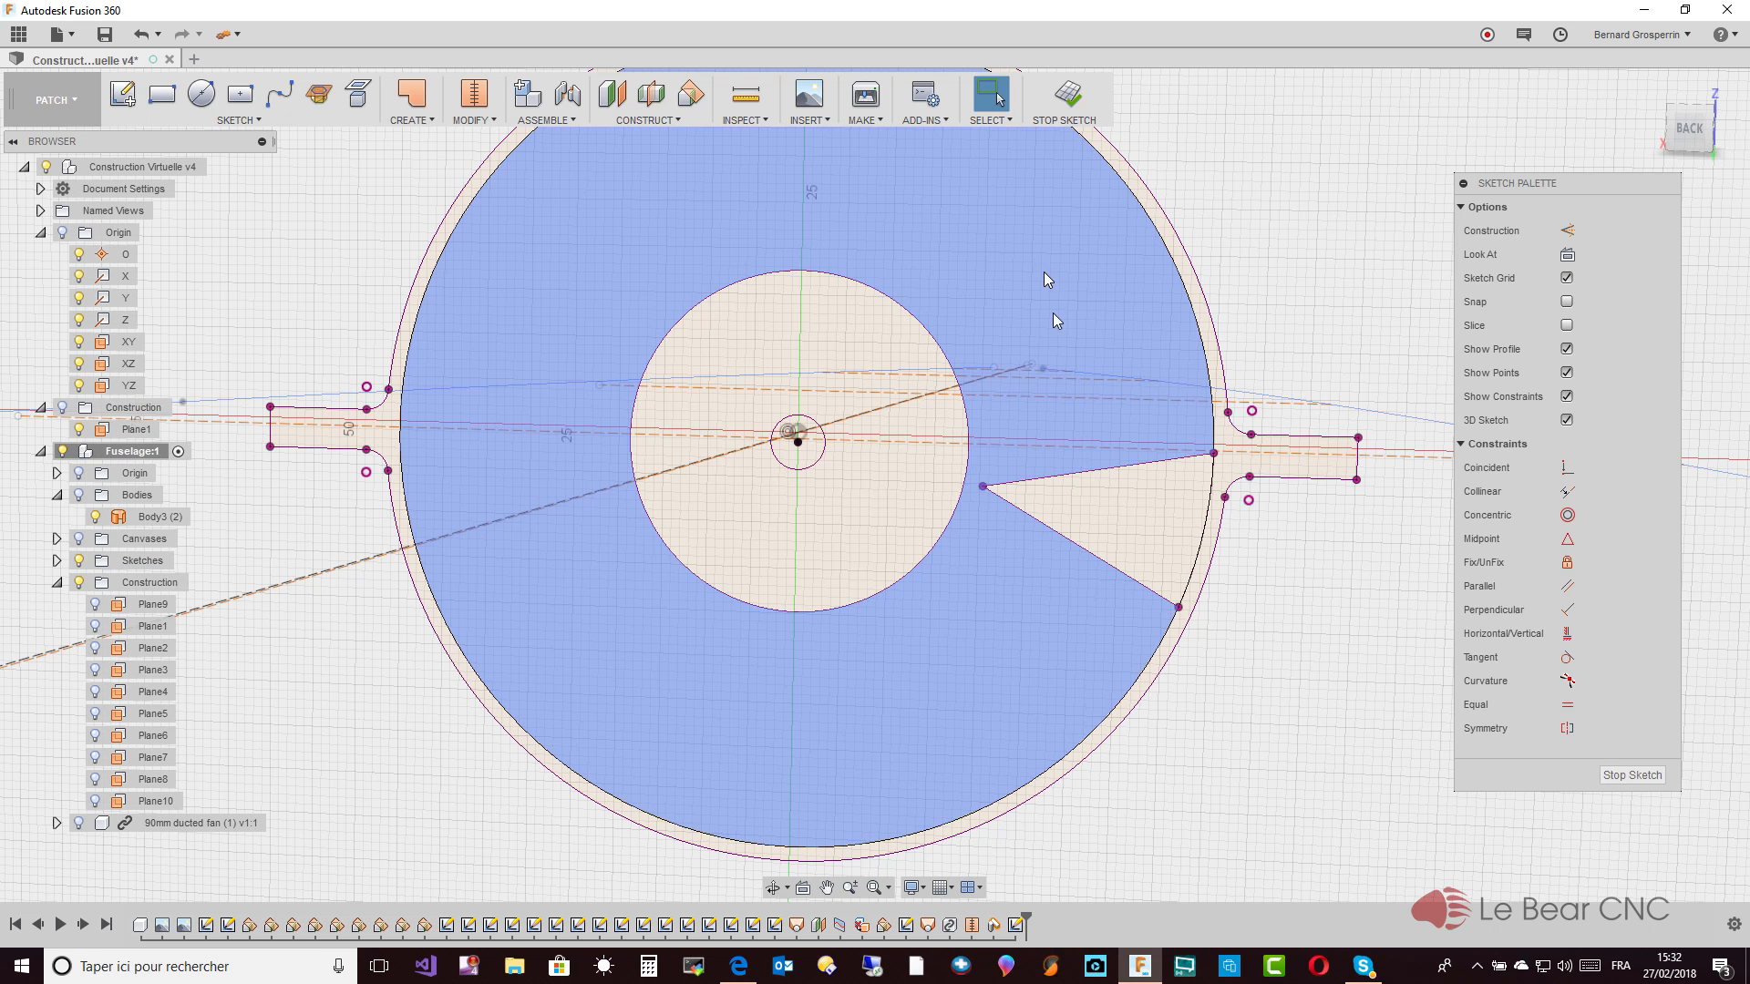
left_click(1093, 474)
key("Delete")
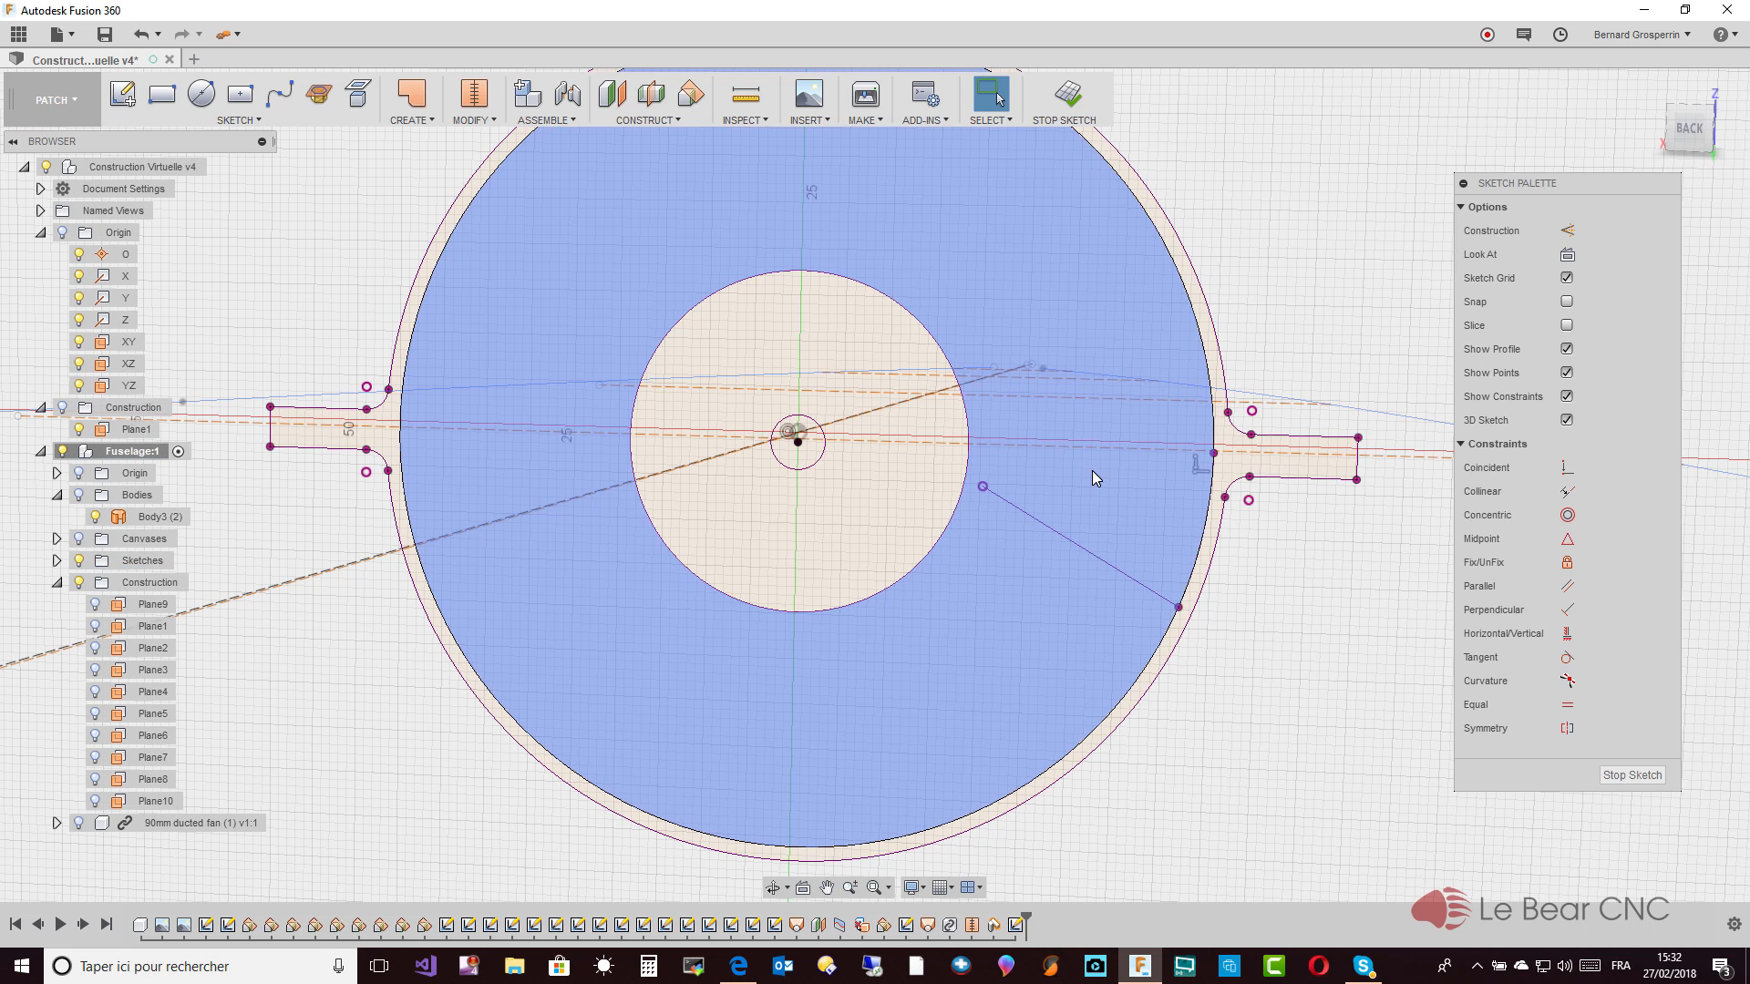
left_click(1077, 544)
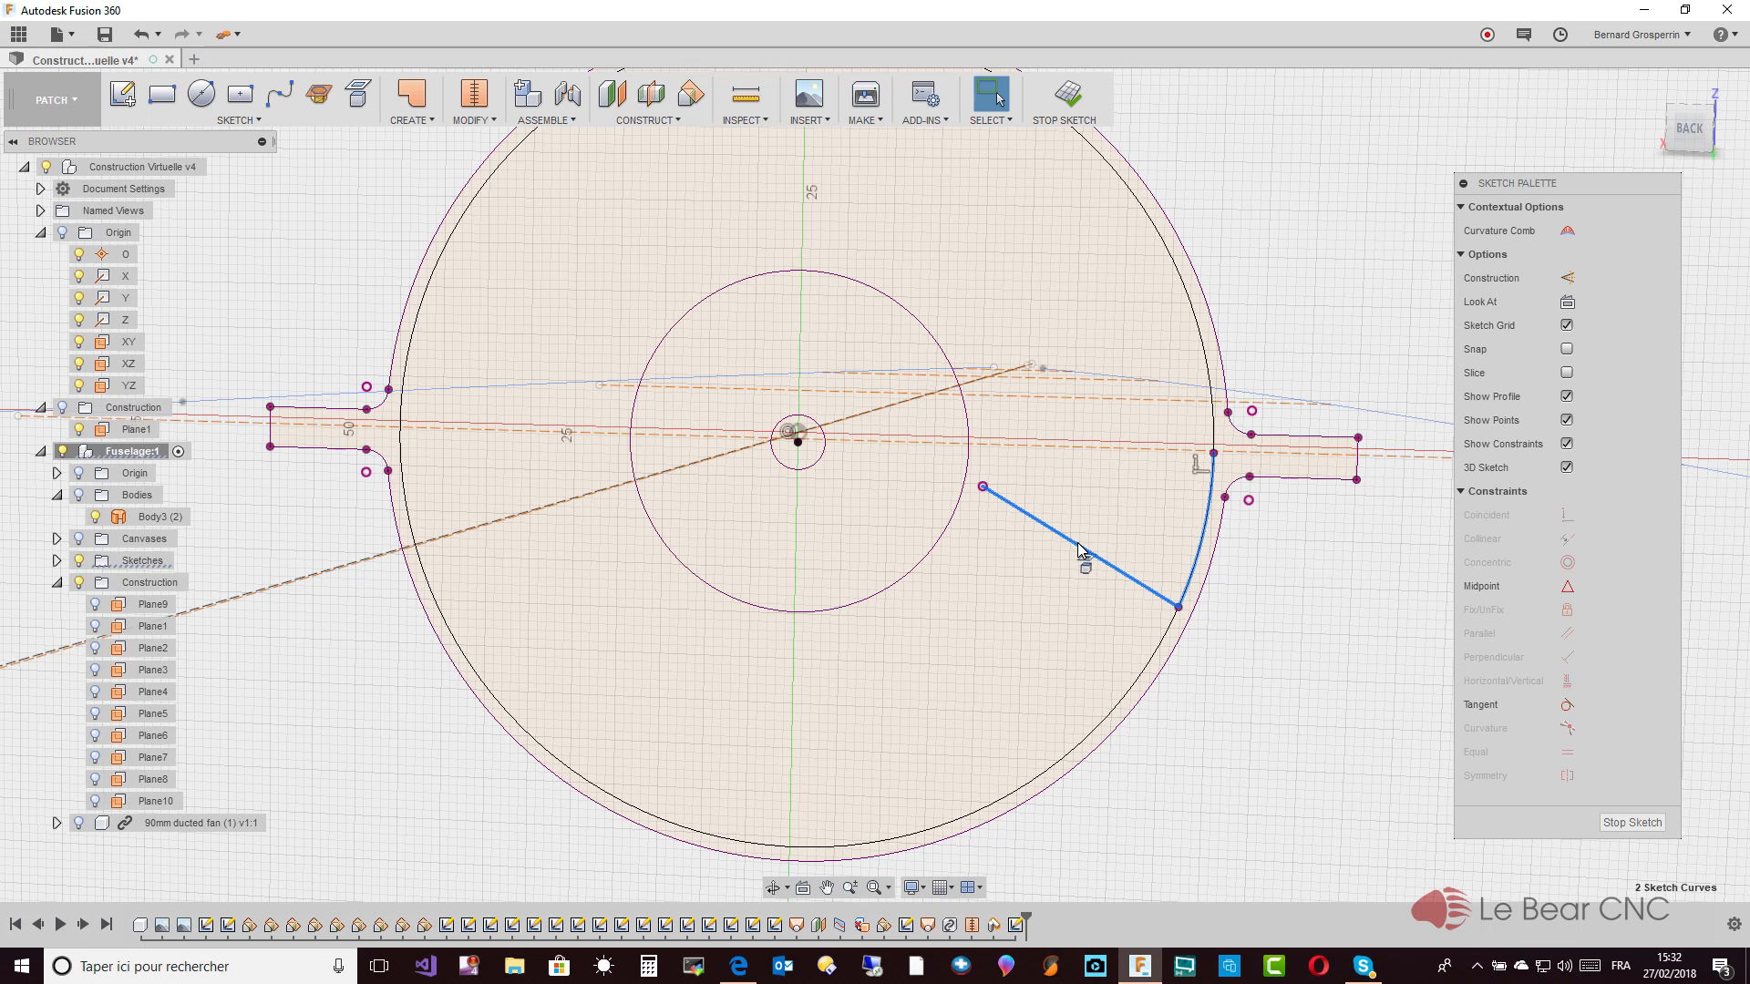
key("Delete")
scroll(1161, 659, "down", 3)
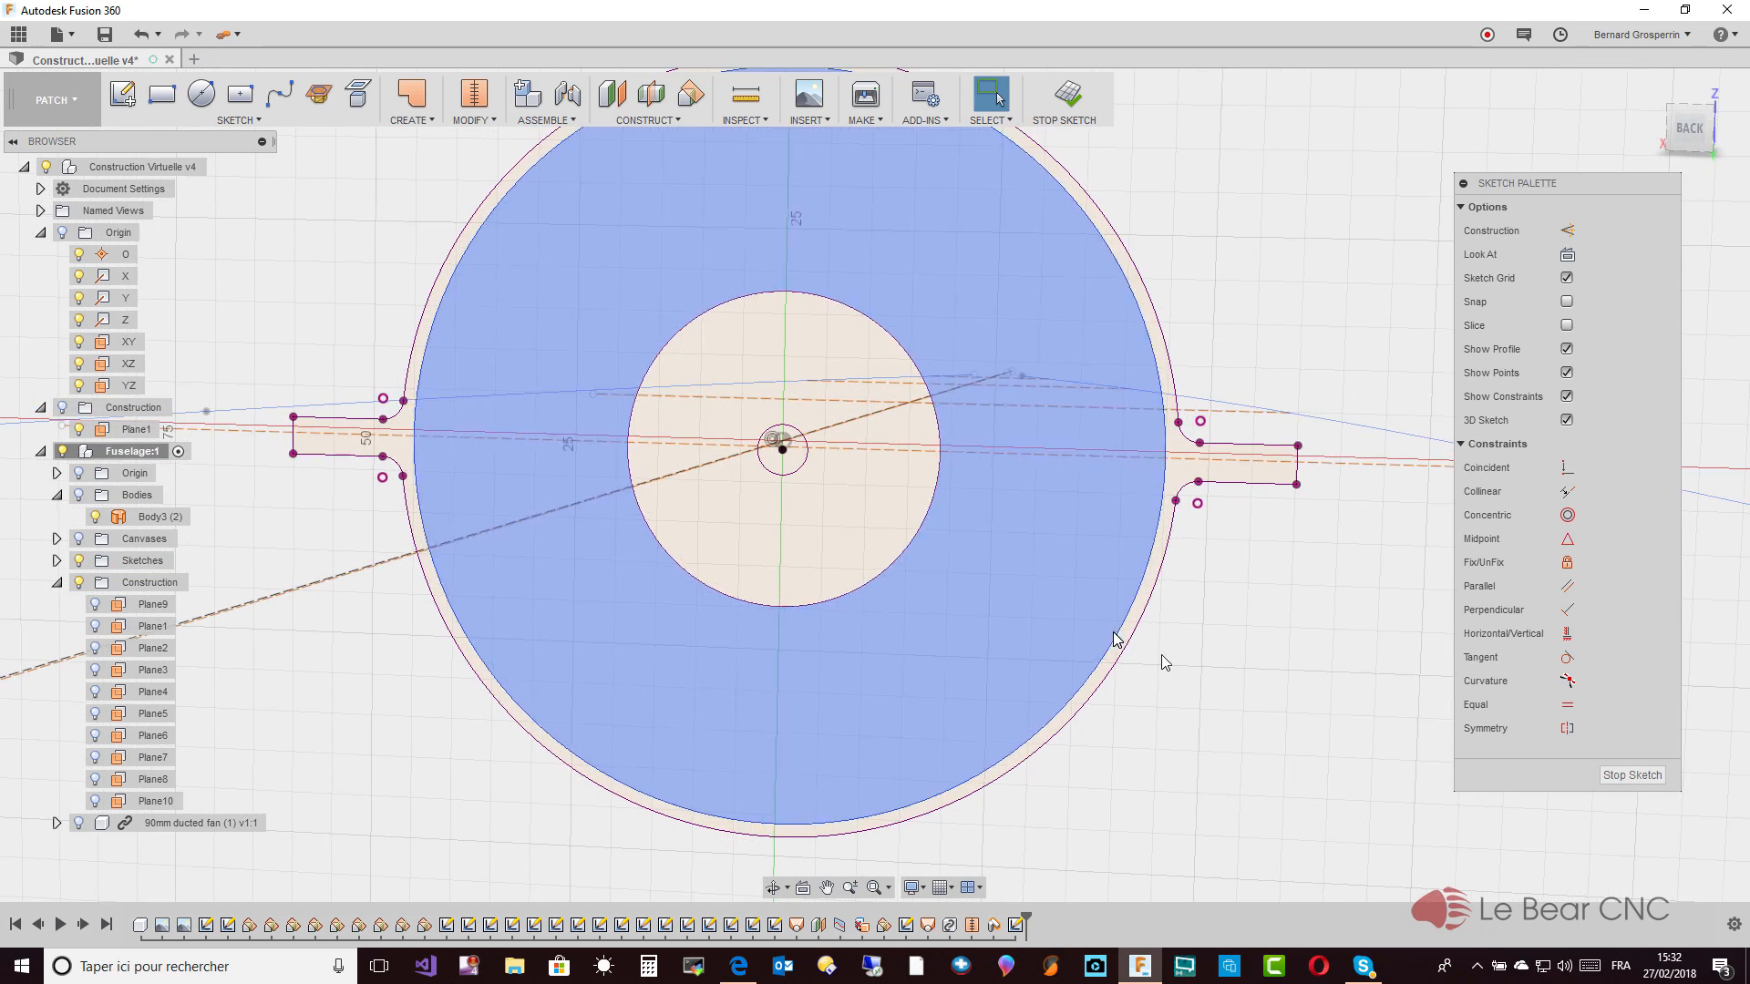
scroll(1200, 673, "down", 2)
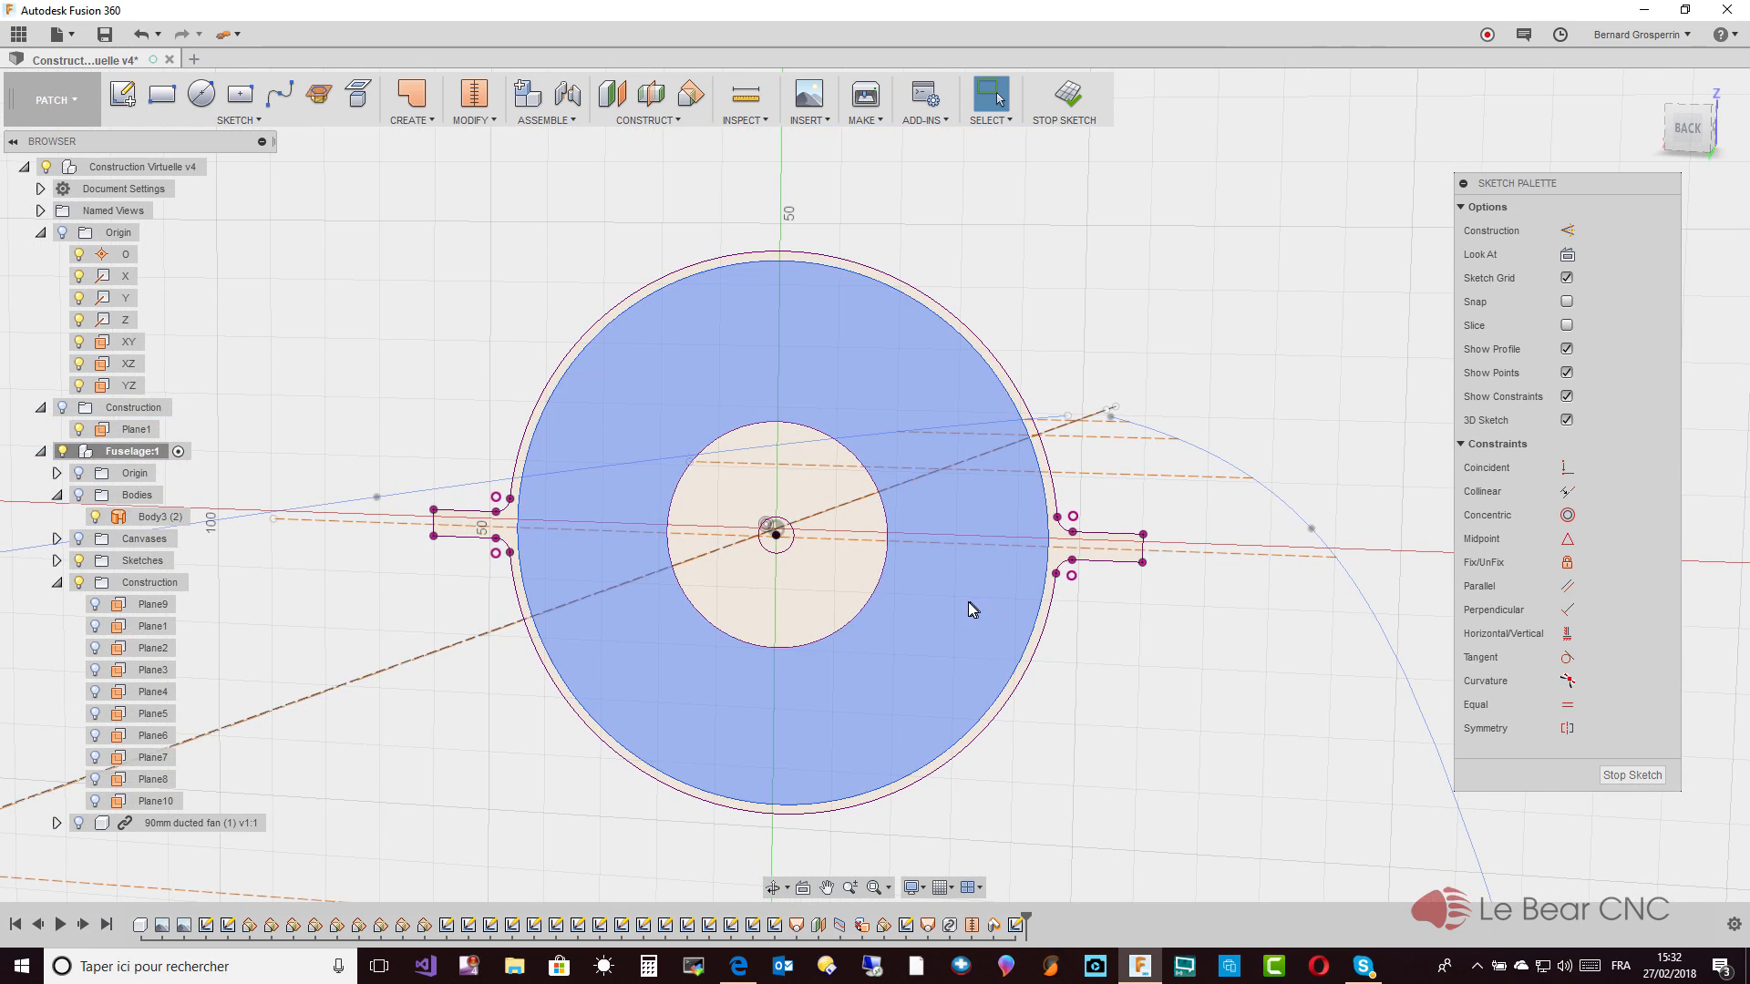
Check the area of the ring profile around the hub and add the sketch text "FSA: 52.6 cm2" above the hub
left_click(968, 602)
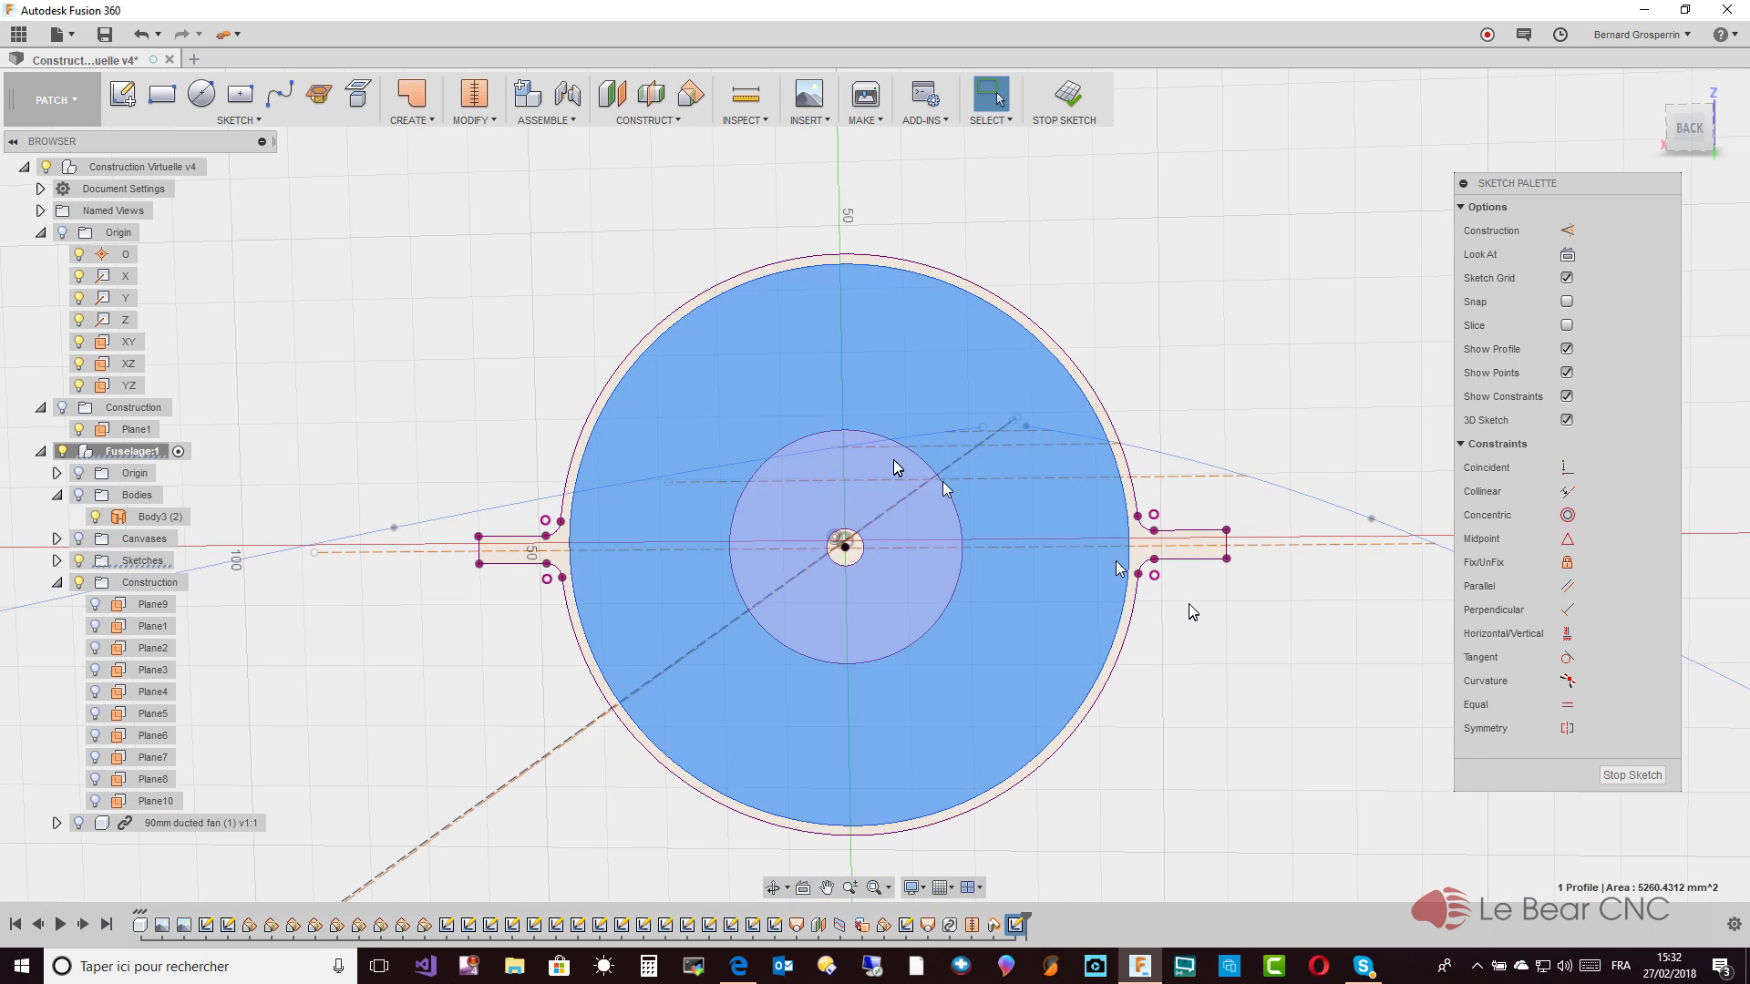
left_click(237, 119)
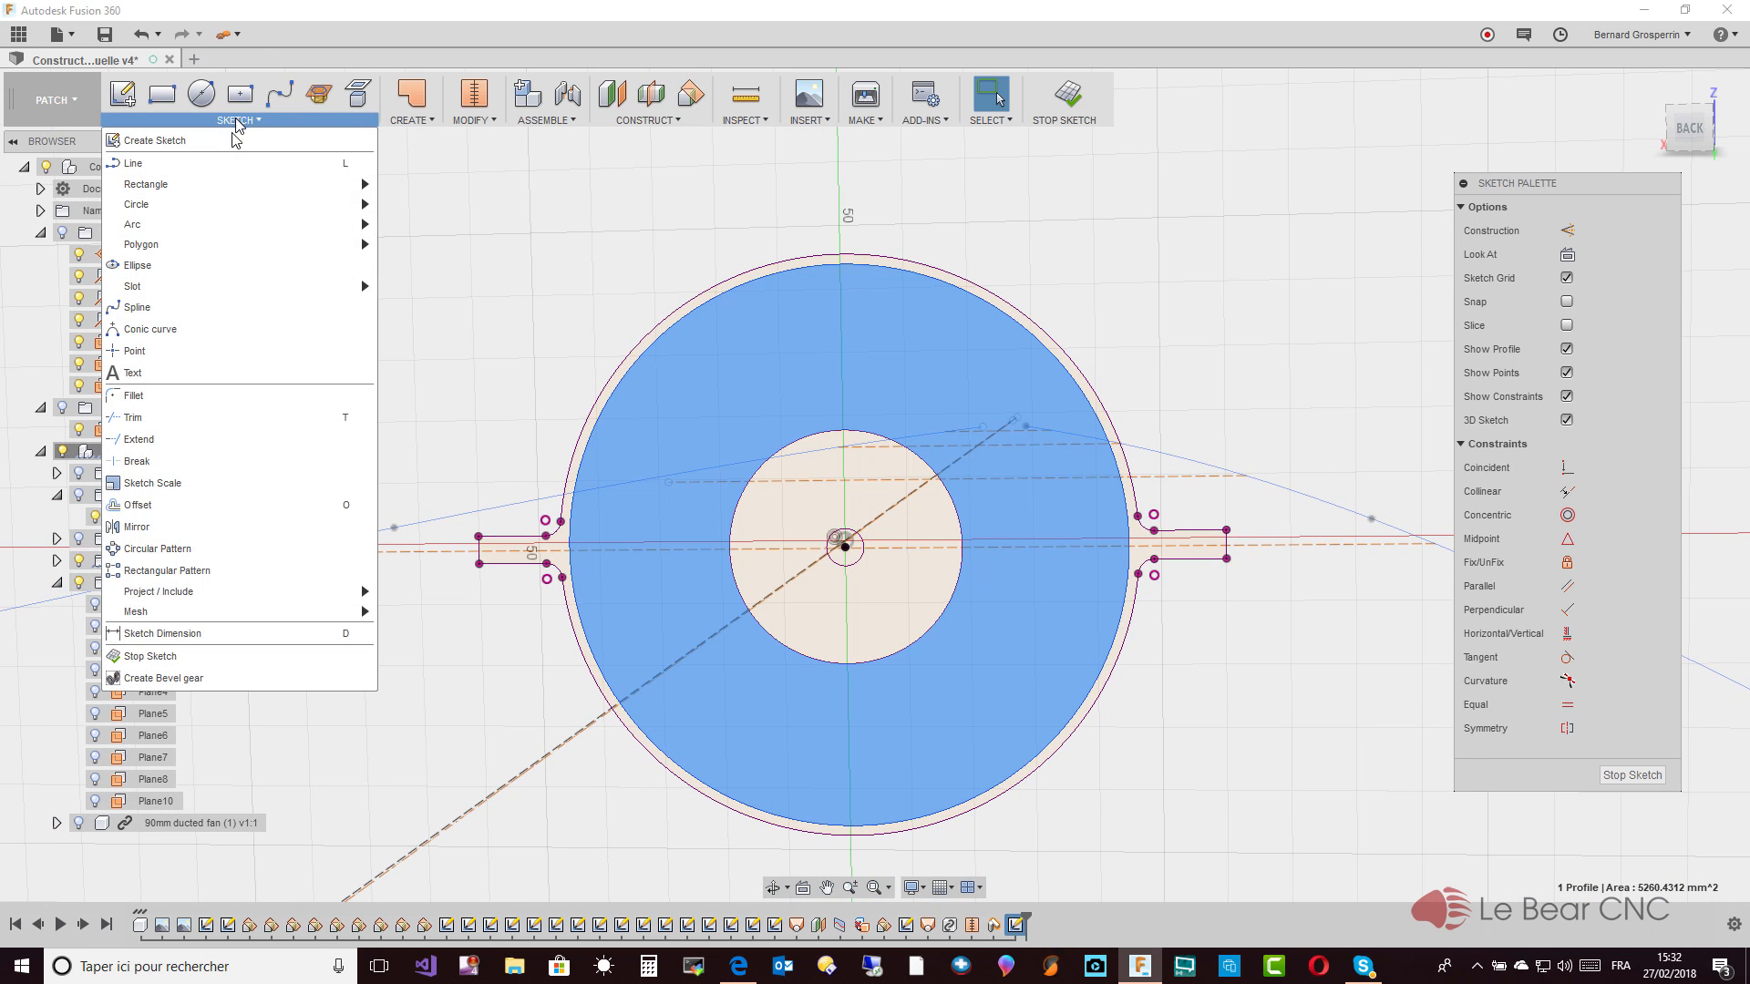
left_click(183, 395)
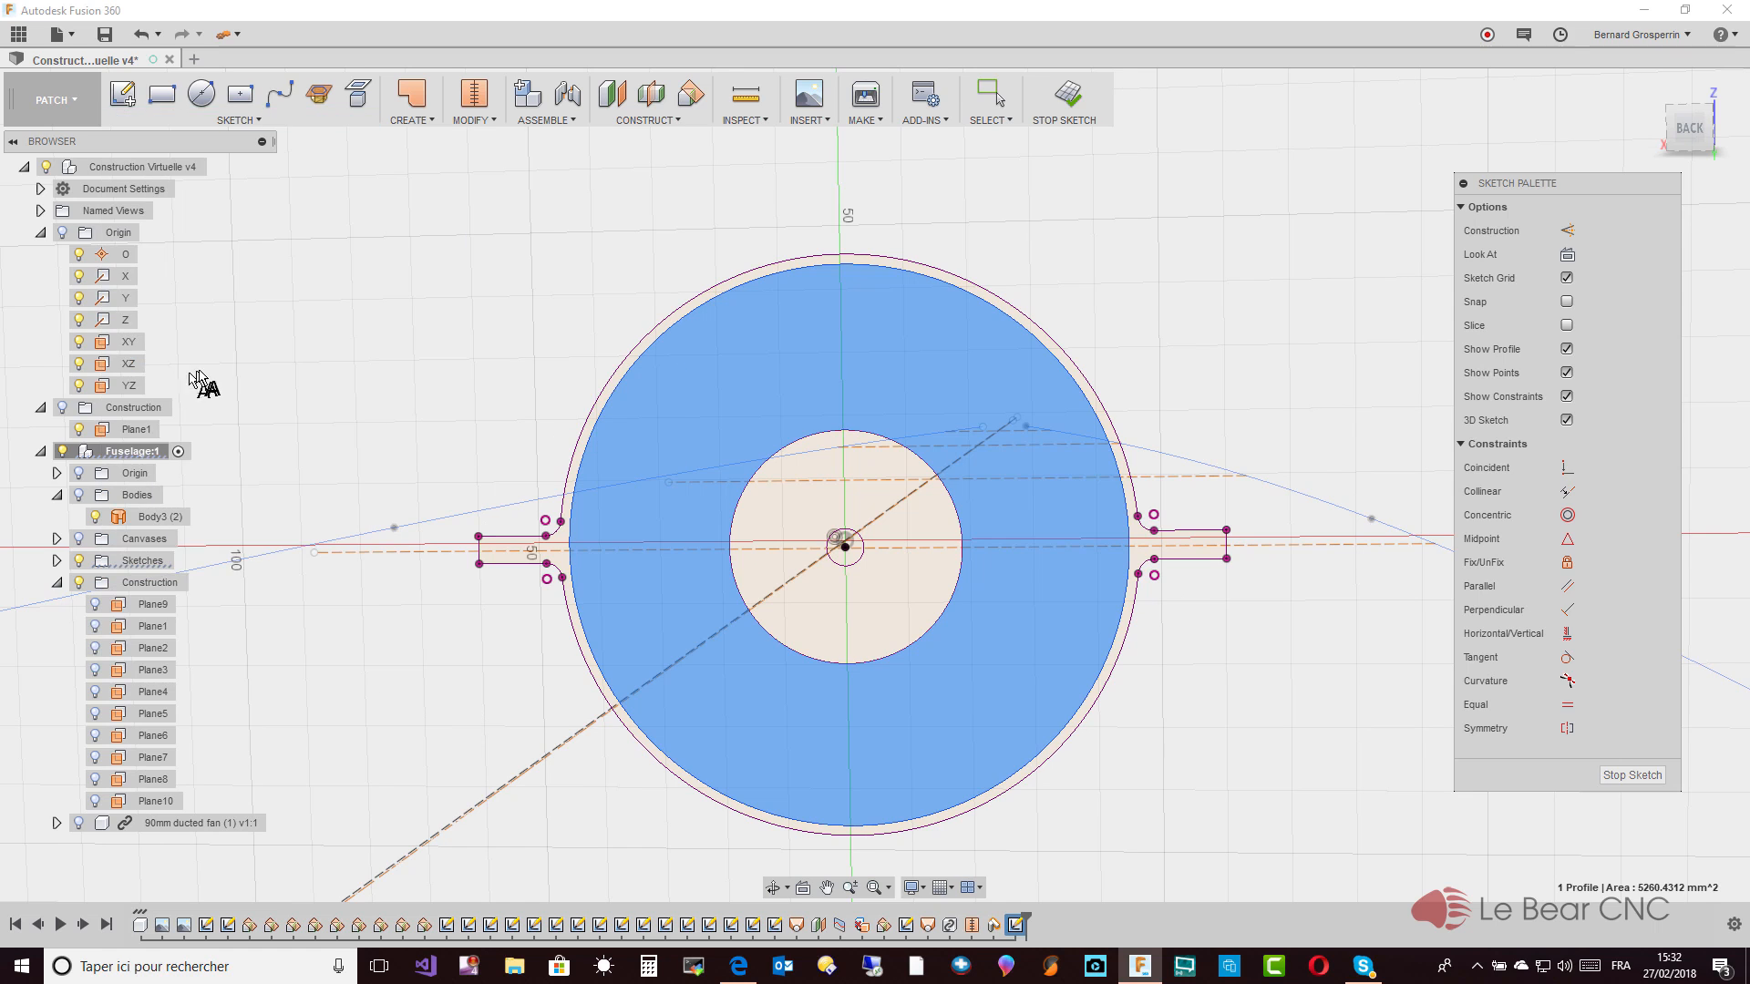
left_click(726, 347)
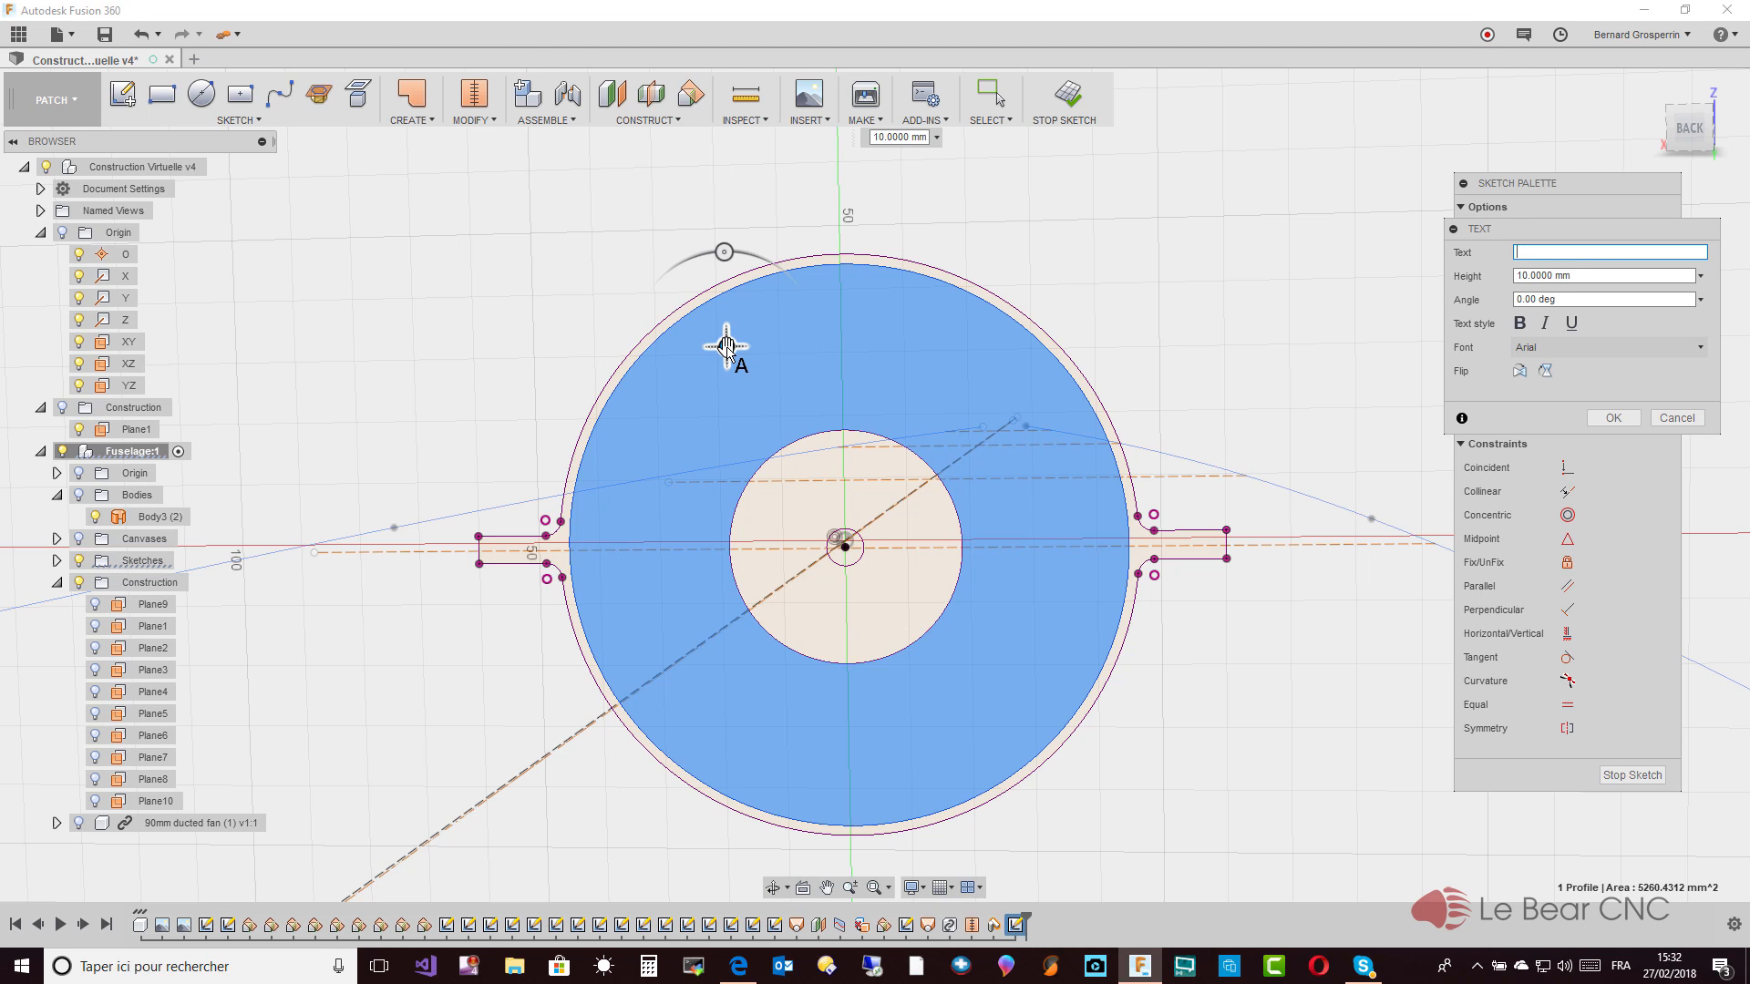
type("S")
type("FSA")
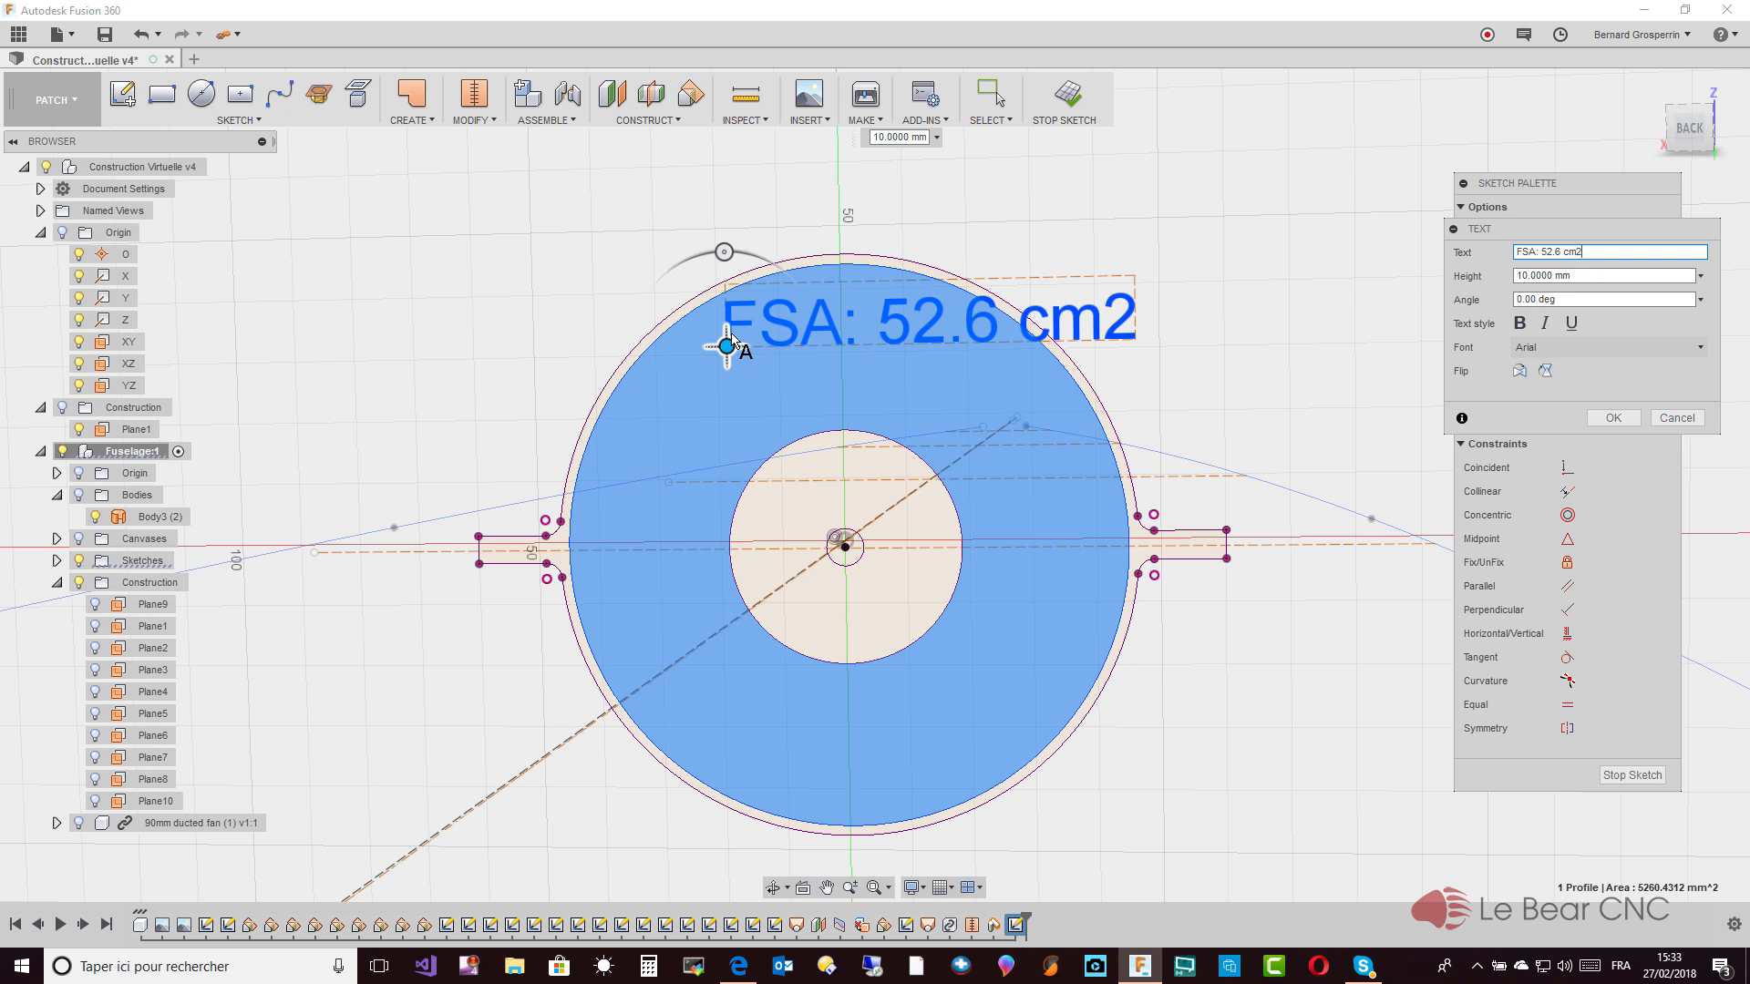
mouse_move(720, 345)
left_mouse_down()
mouse_move(690, 399)
mouse_move(654, 410)
left_mouse_up()
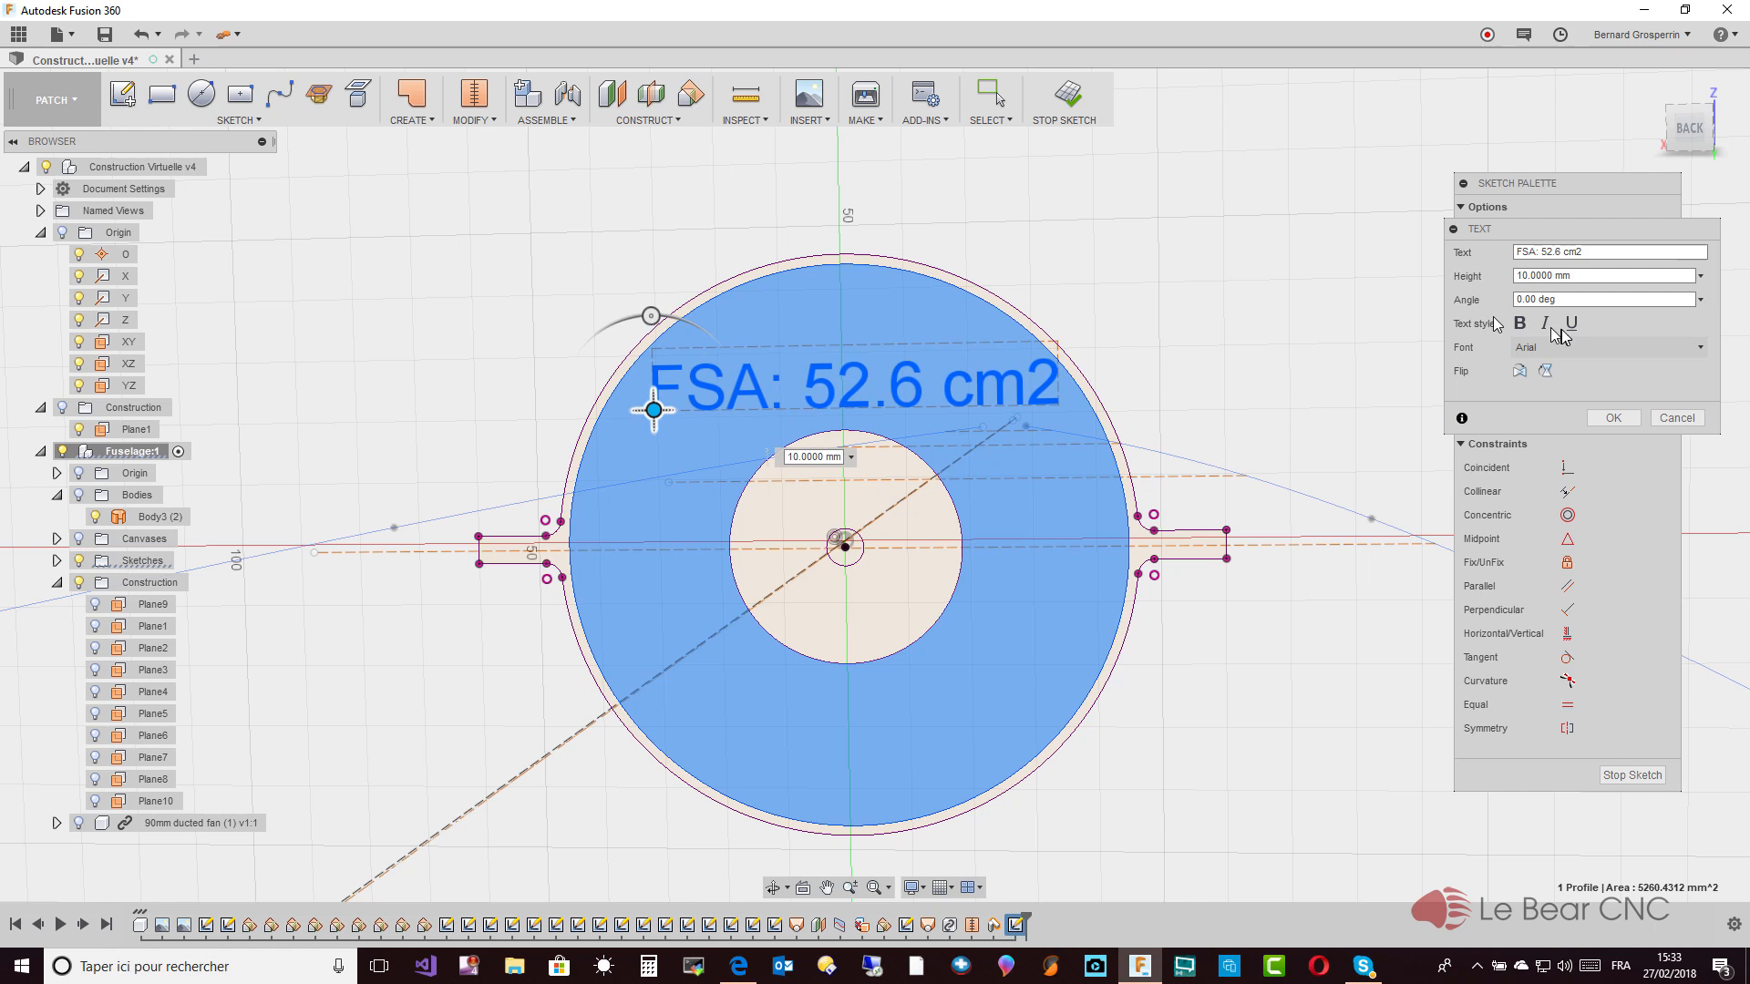
Set the text height to 8 mm, center the label above the hub, and finish the sketch
left_click_drag(1577, 275, 1470, 290)
type("8")
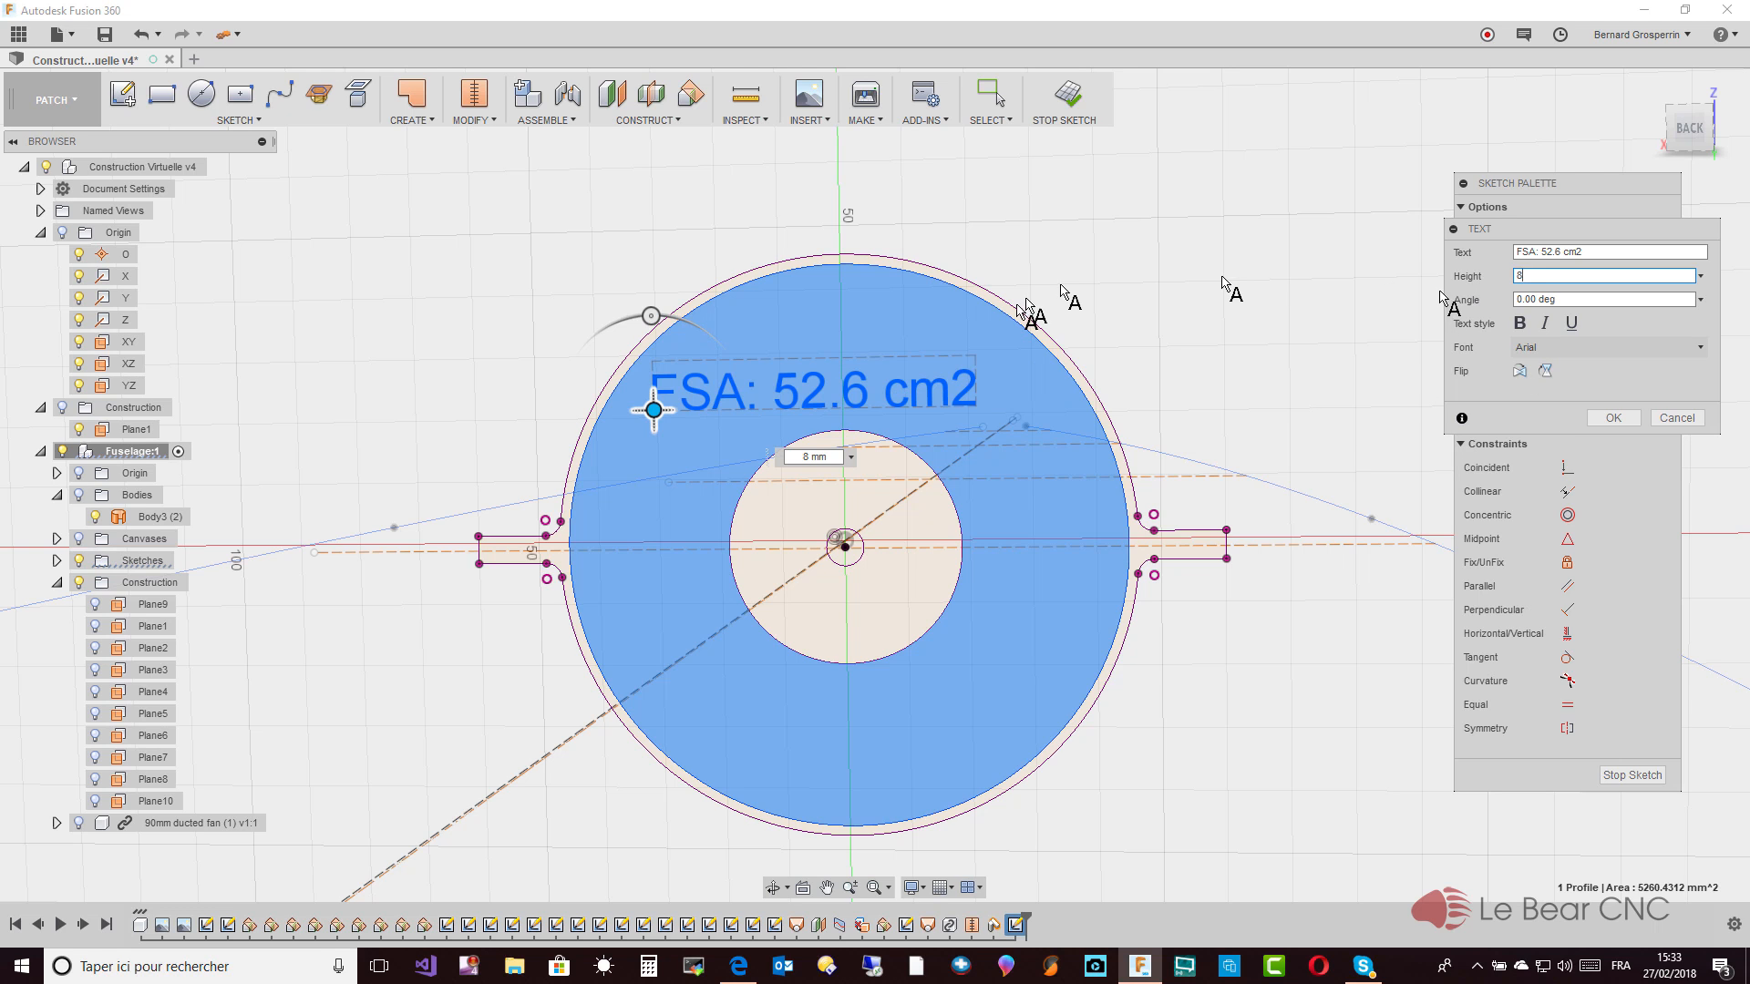
left_click_drag(654, 410, 693, 396)
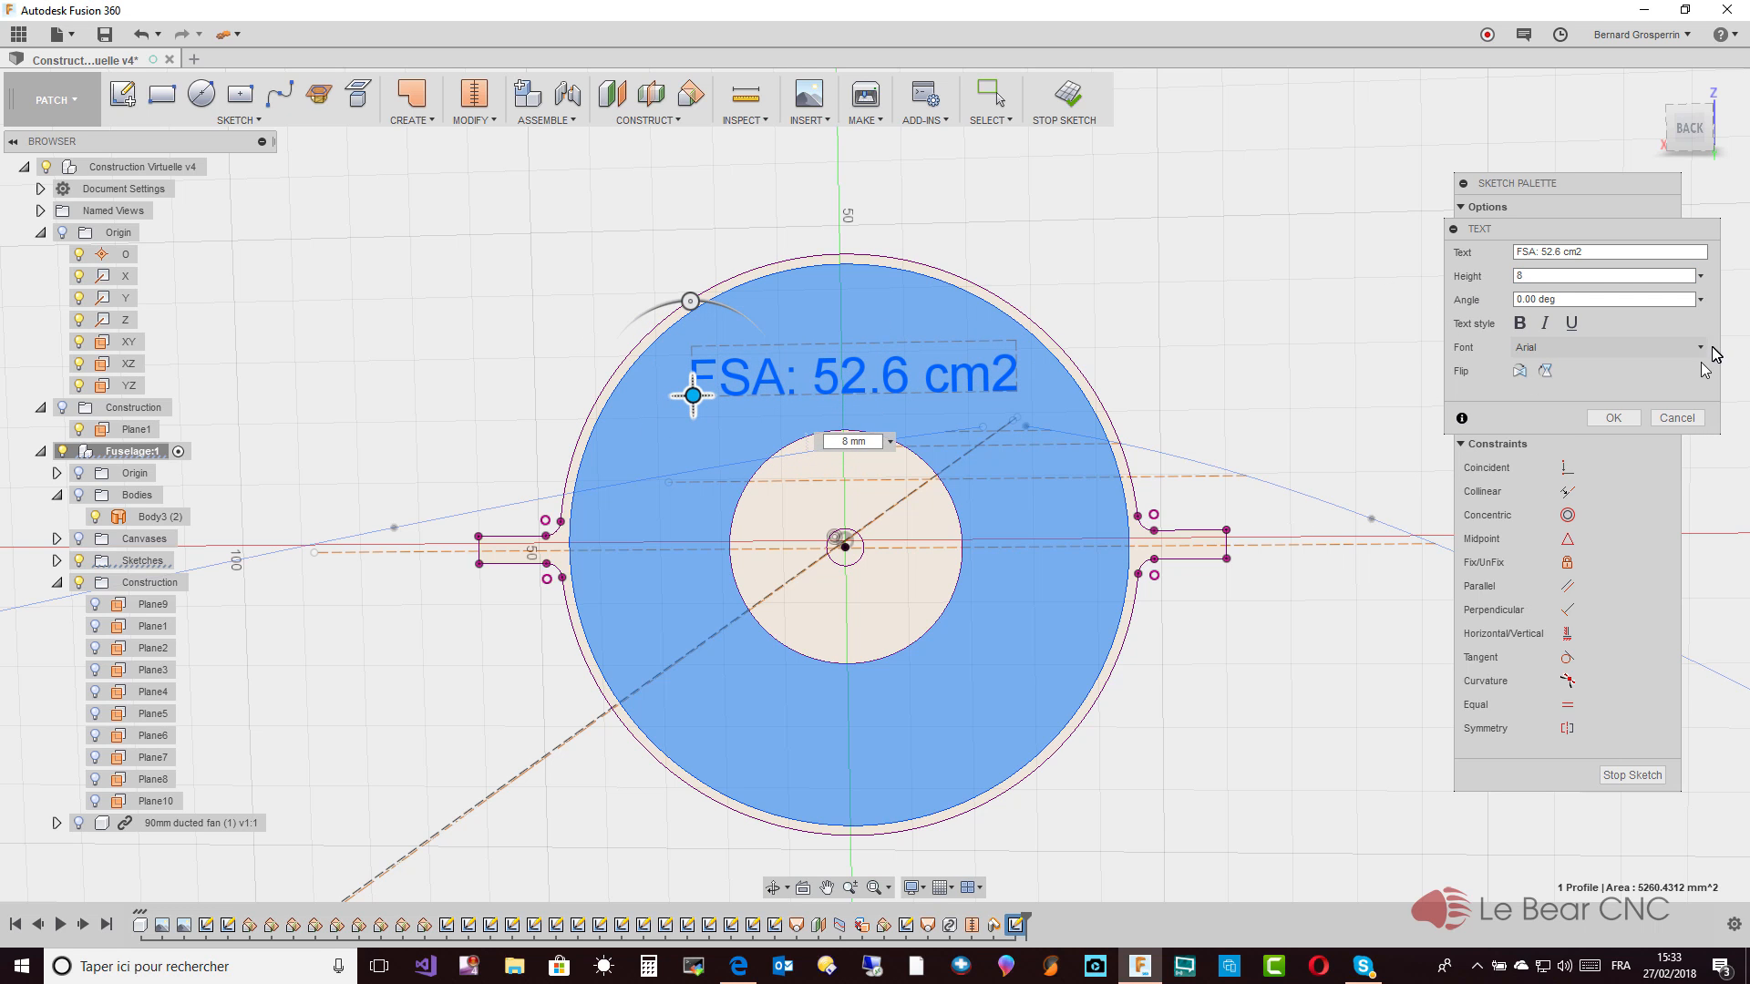
left_click(1621, 417)
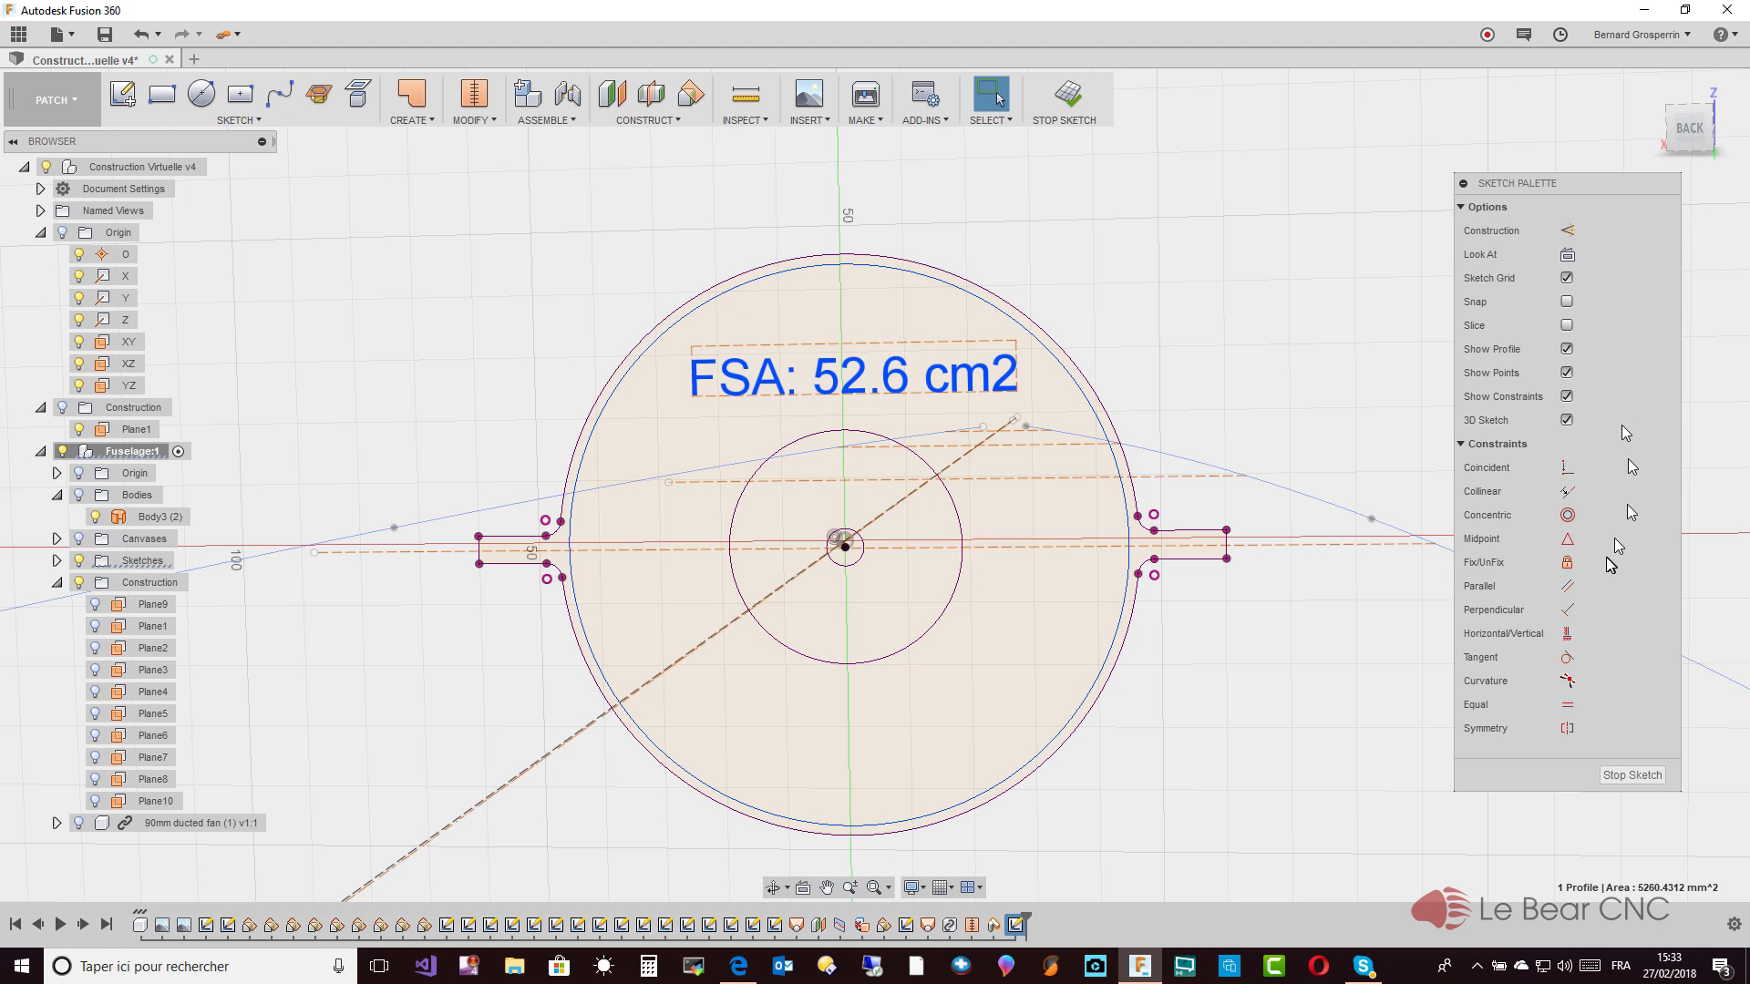
left_click(1628, 777)
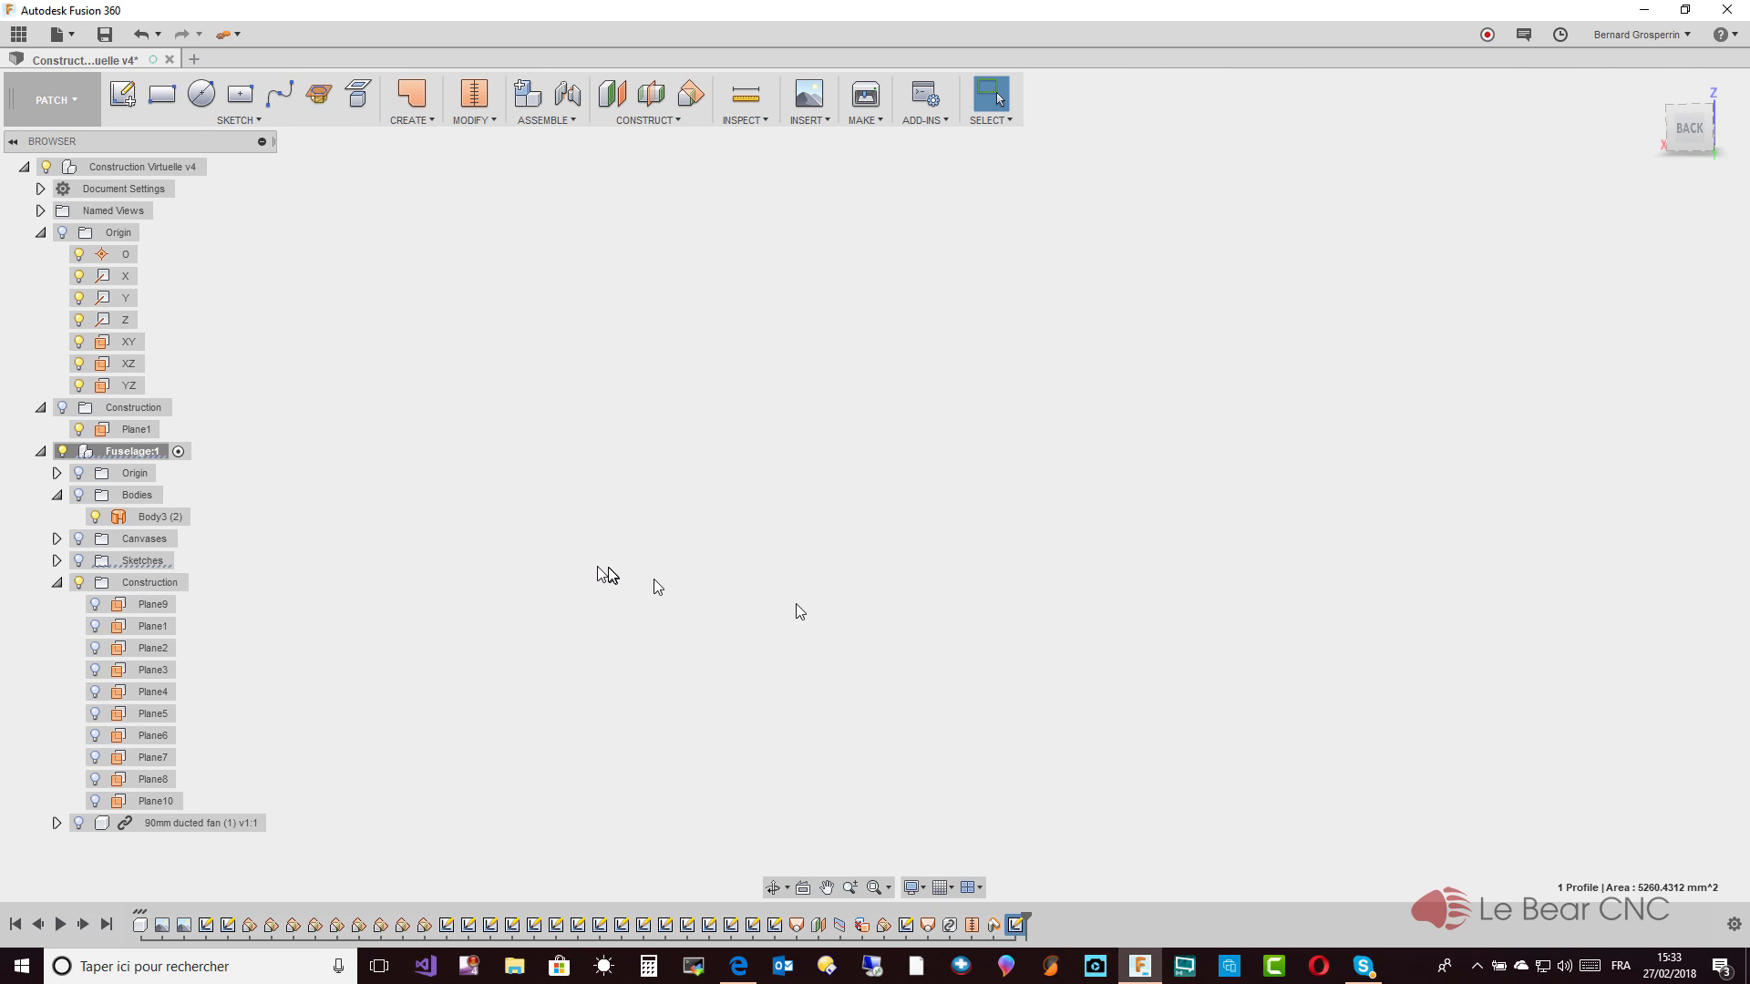
Show the fuselage bodies and select the end opening's sketch and the fuselage surface to examine them
left_click(78, 495)
left_click(155, 517)
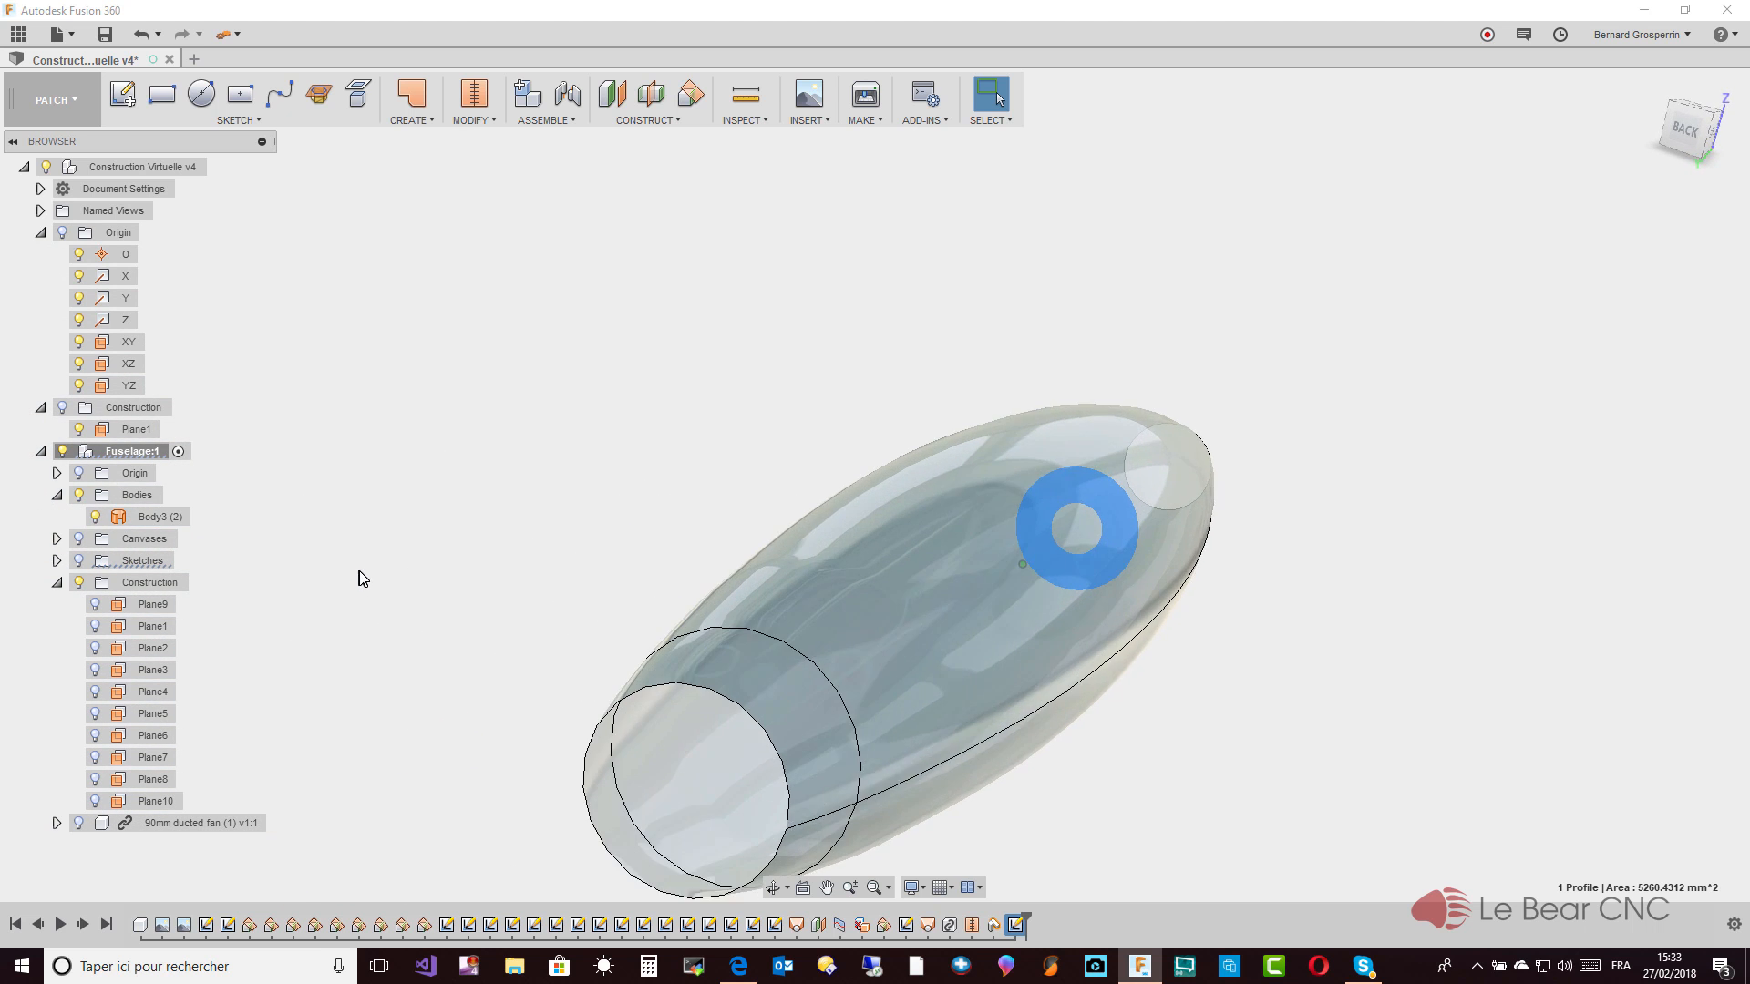
left_click(588, 654)
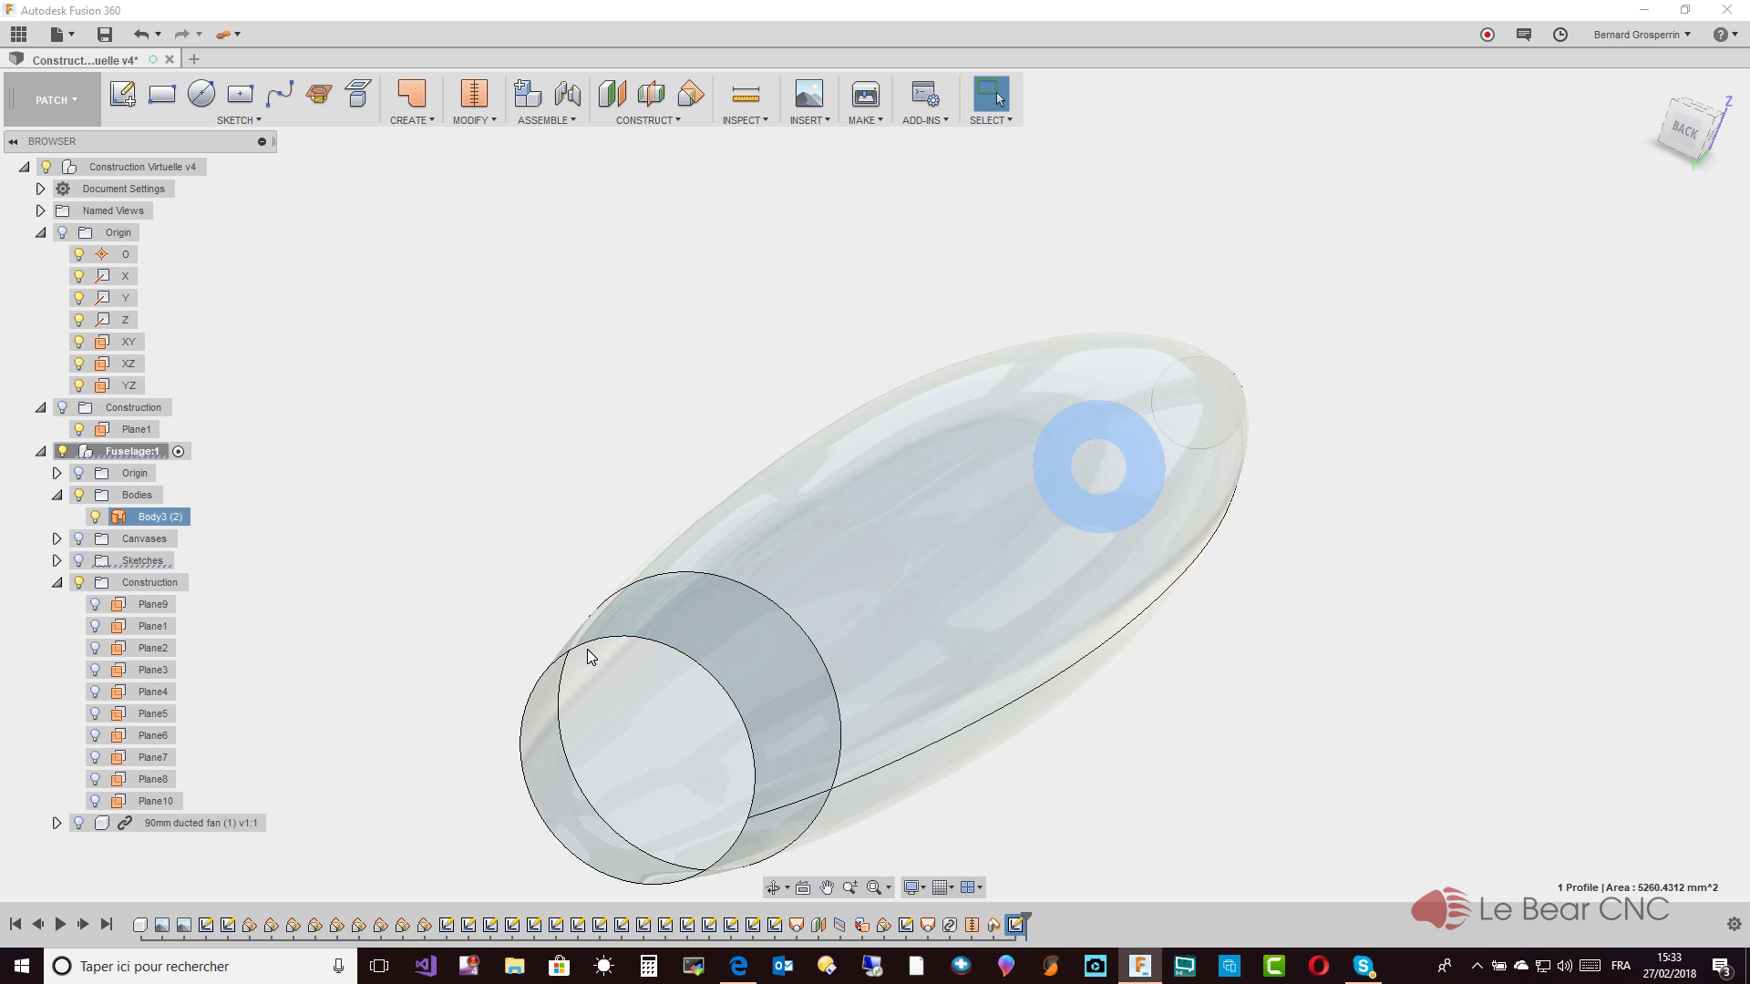
left_click(584, 638)
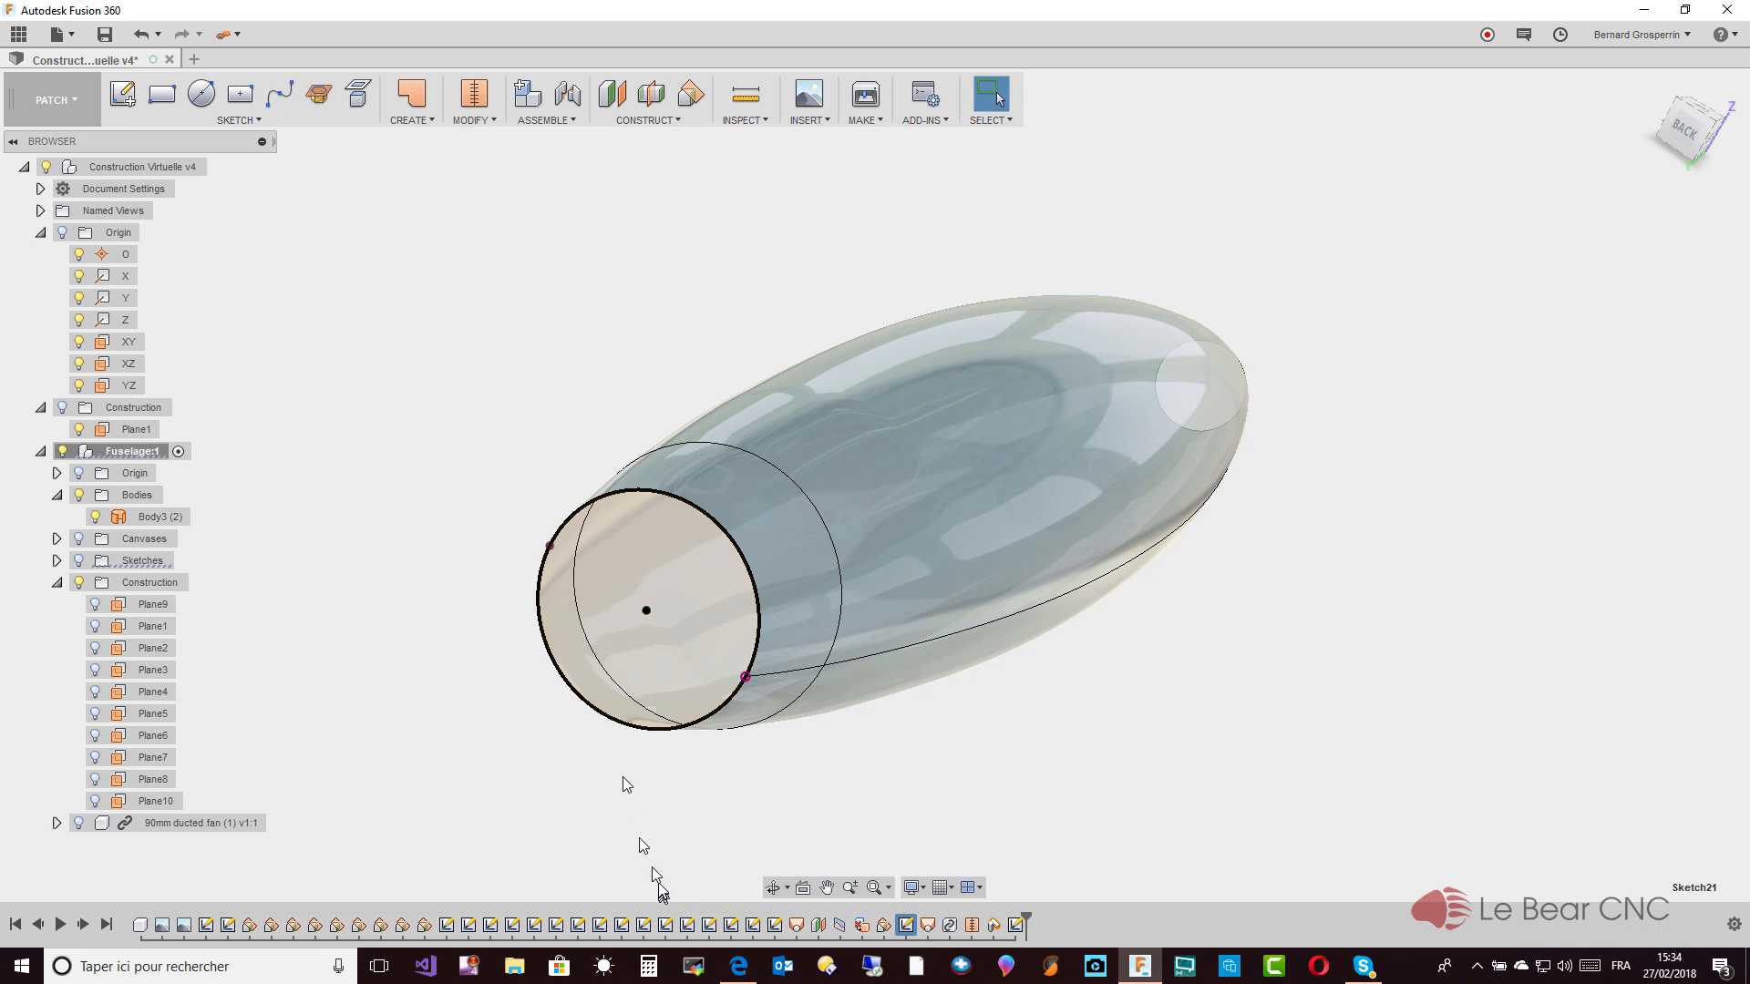
left_click(649, 672)
left_click(650, 670)
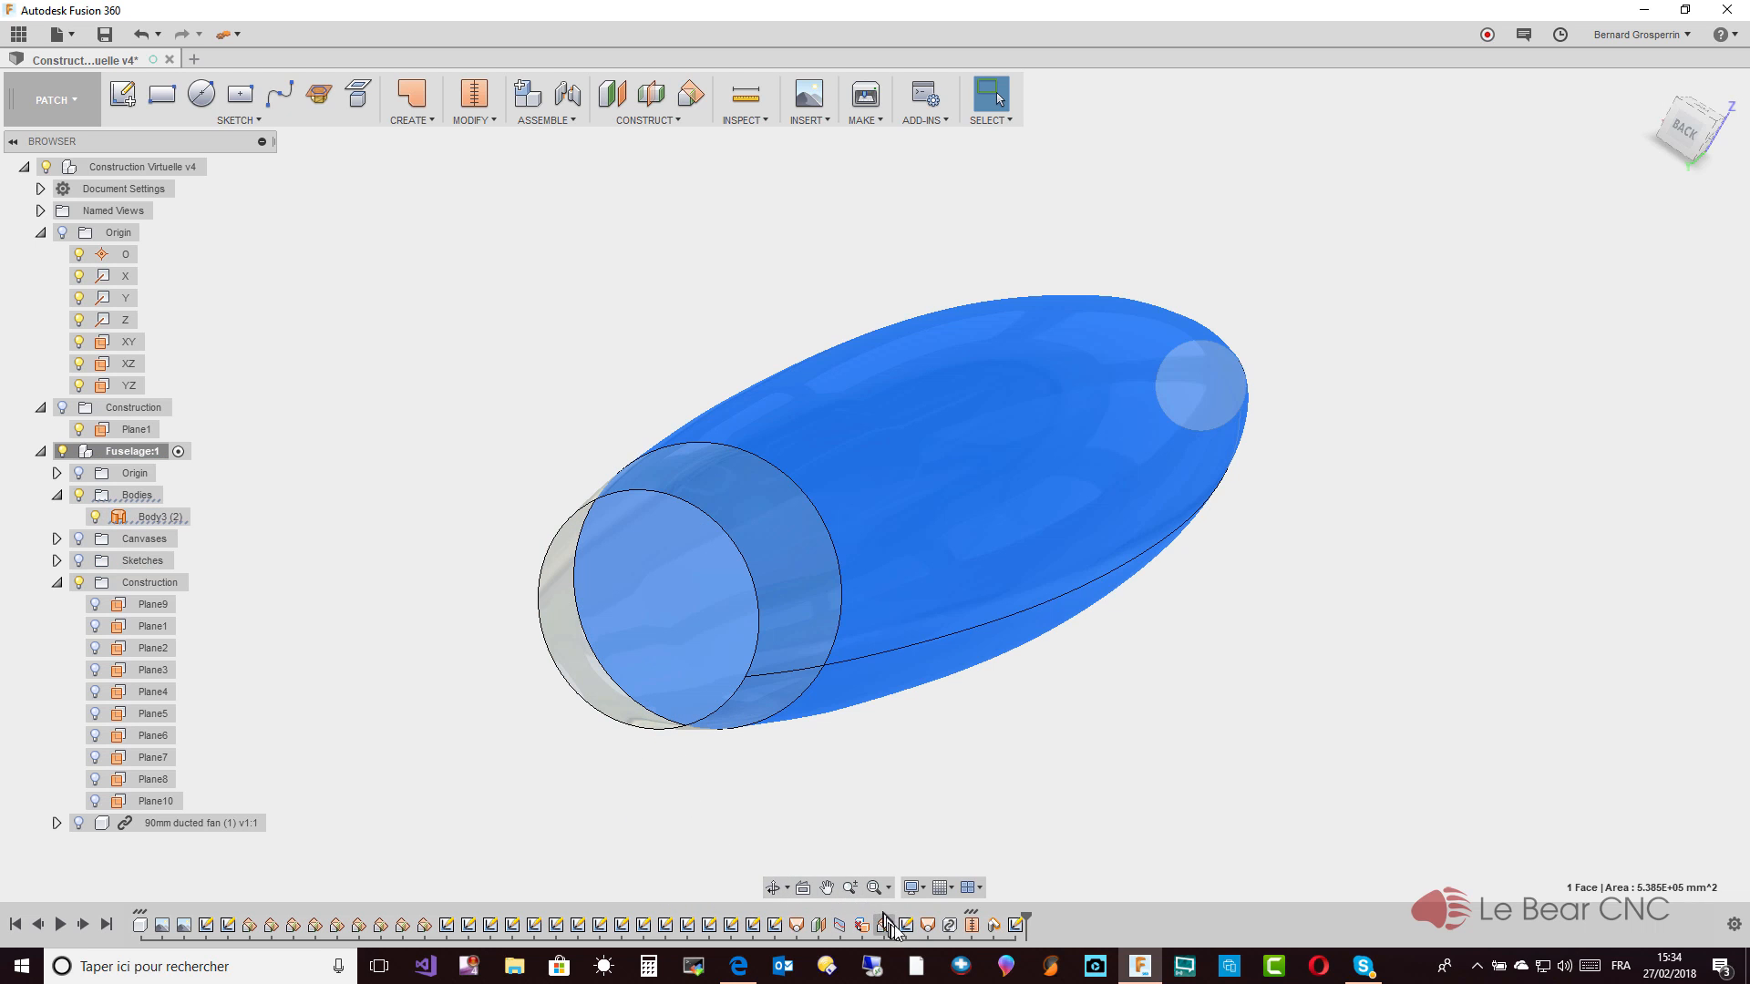
Open the nose opening's sketch, check the area of its circular profile, and close the sketch
left_click(906, 926)
right_click(908, 930)
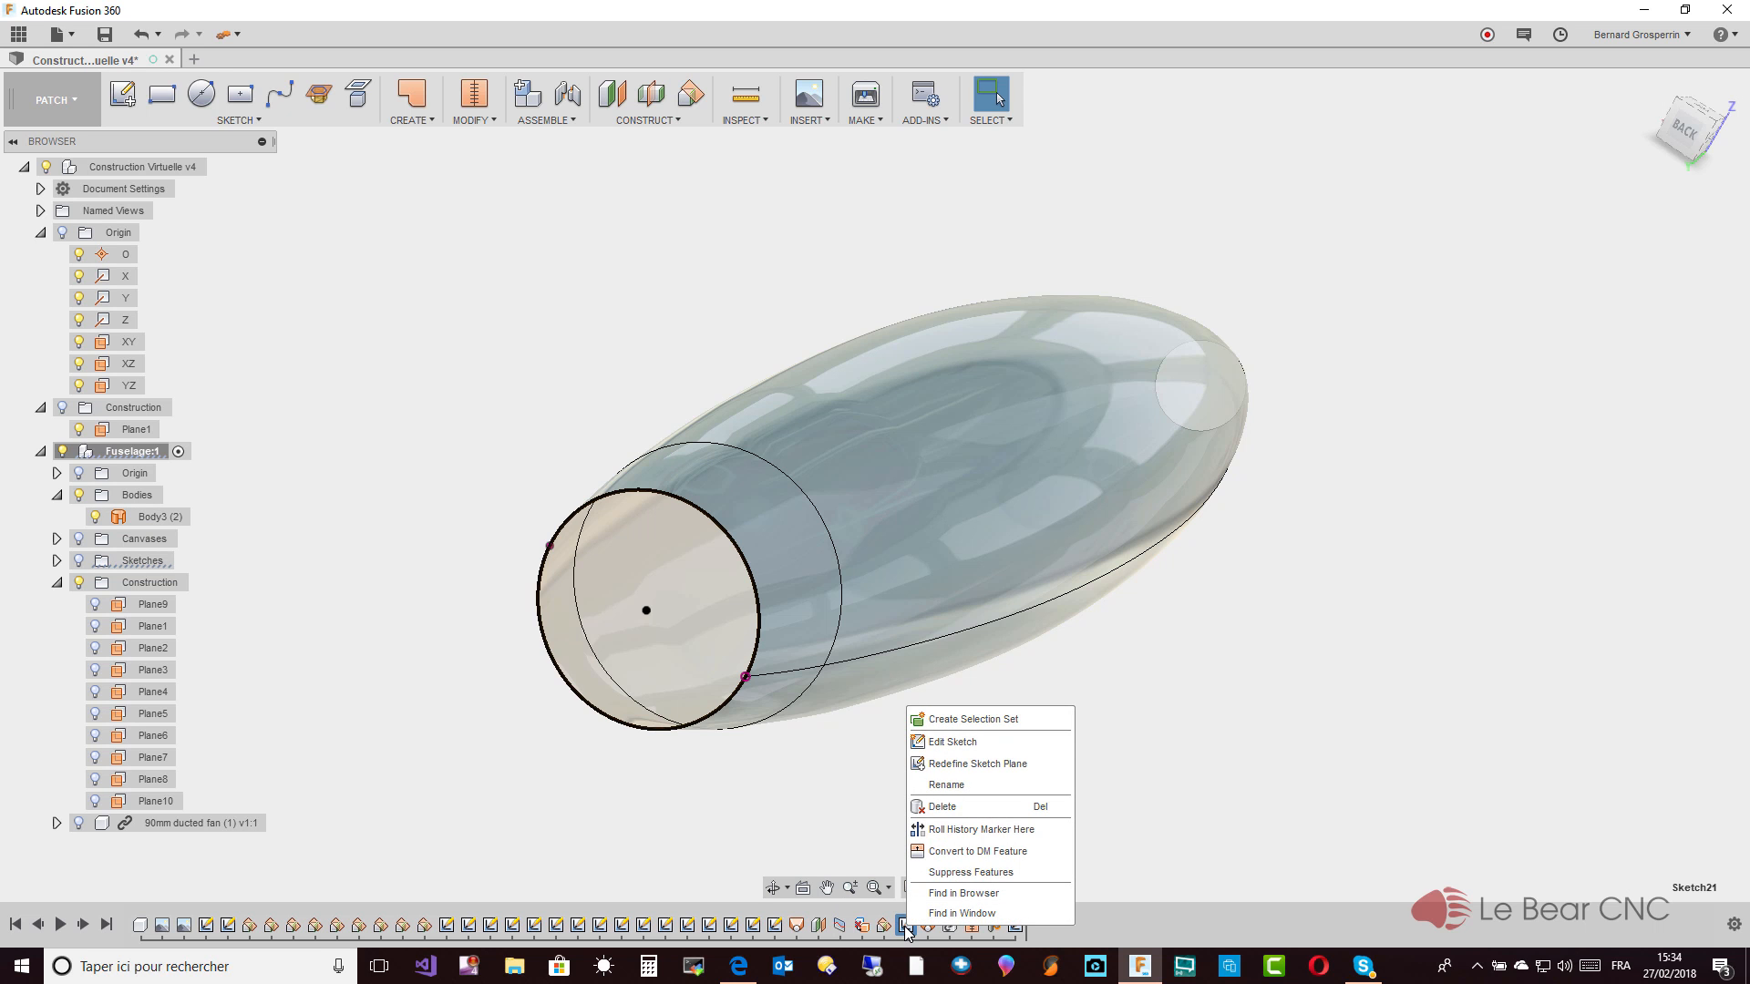
left_click(941, 742)
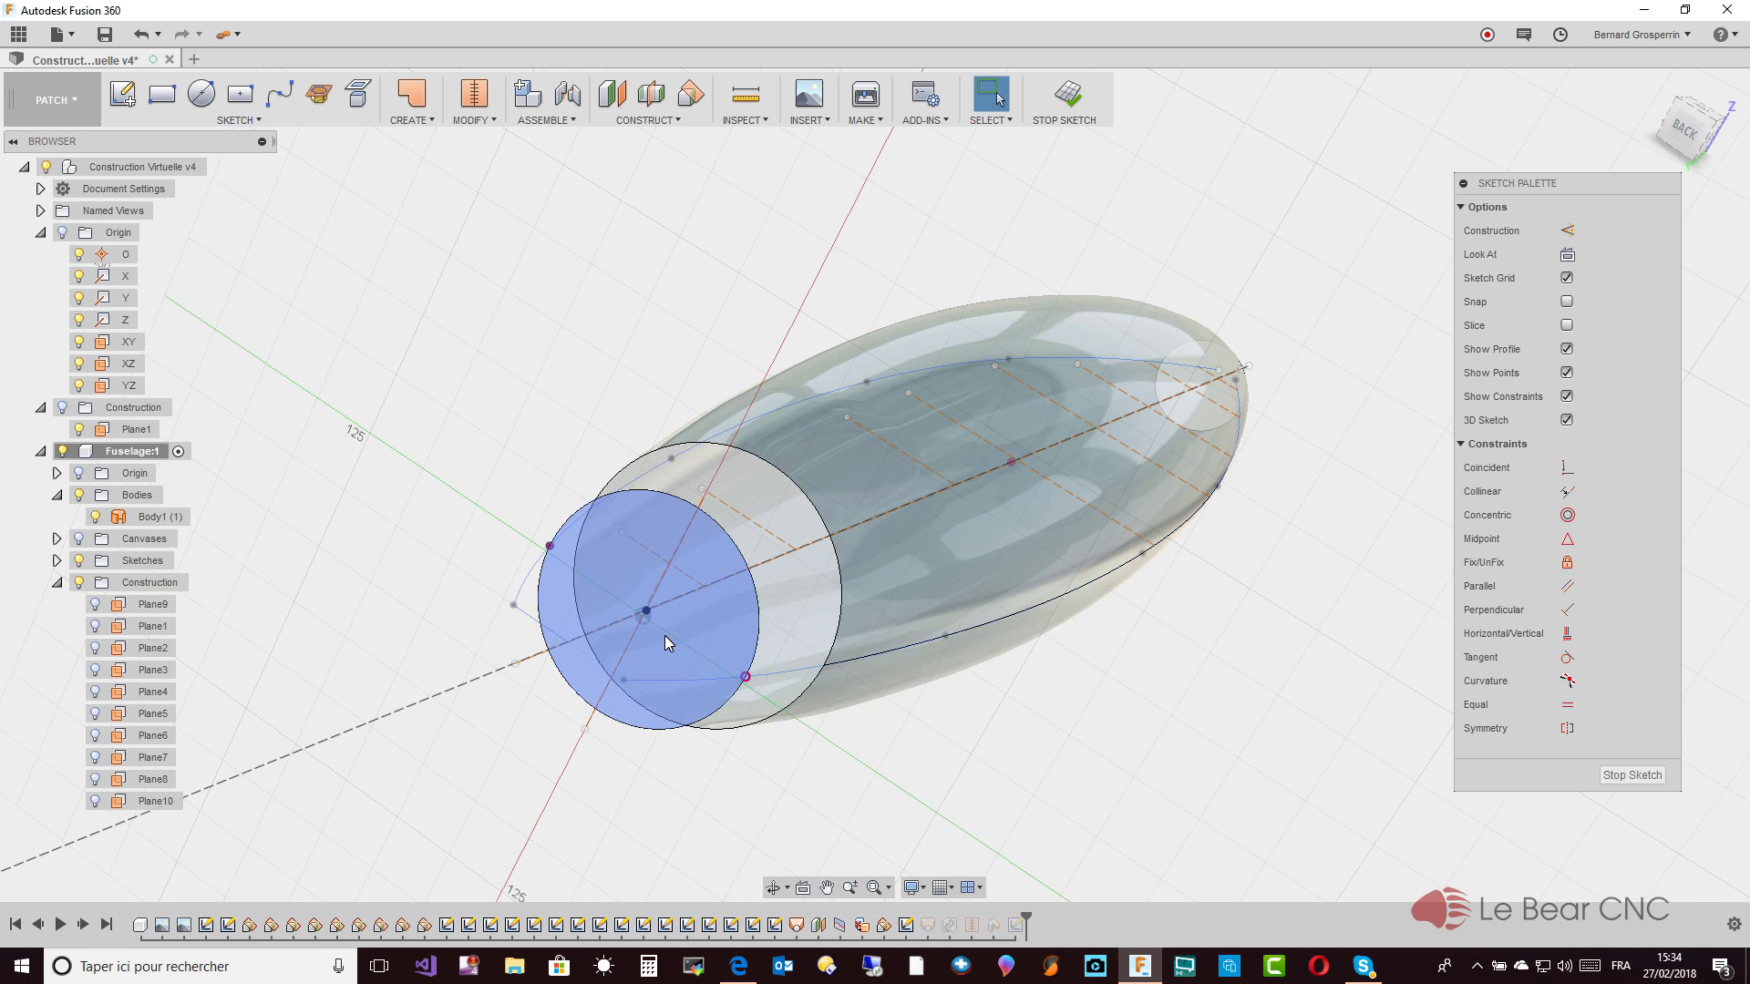
left_click(665, 638)
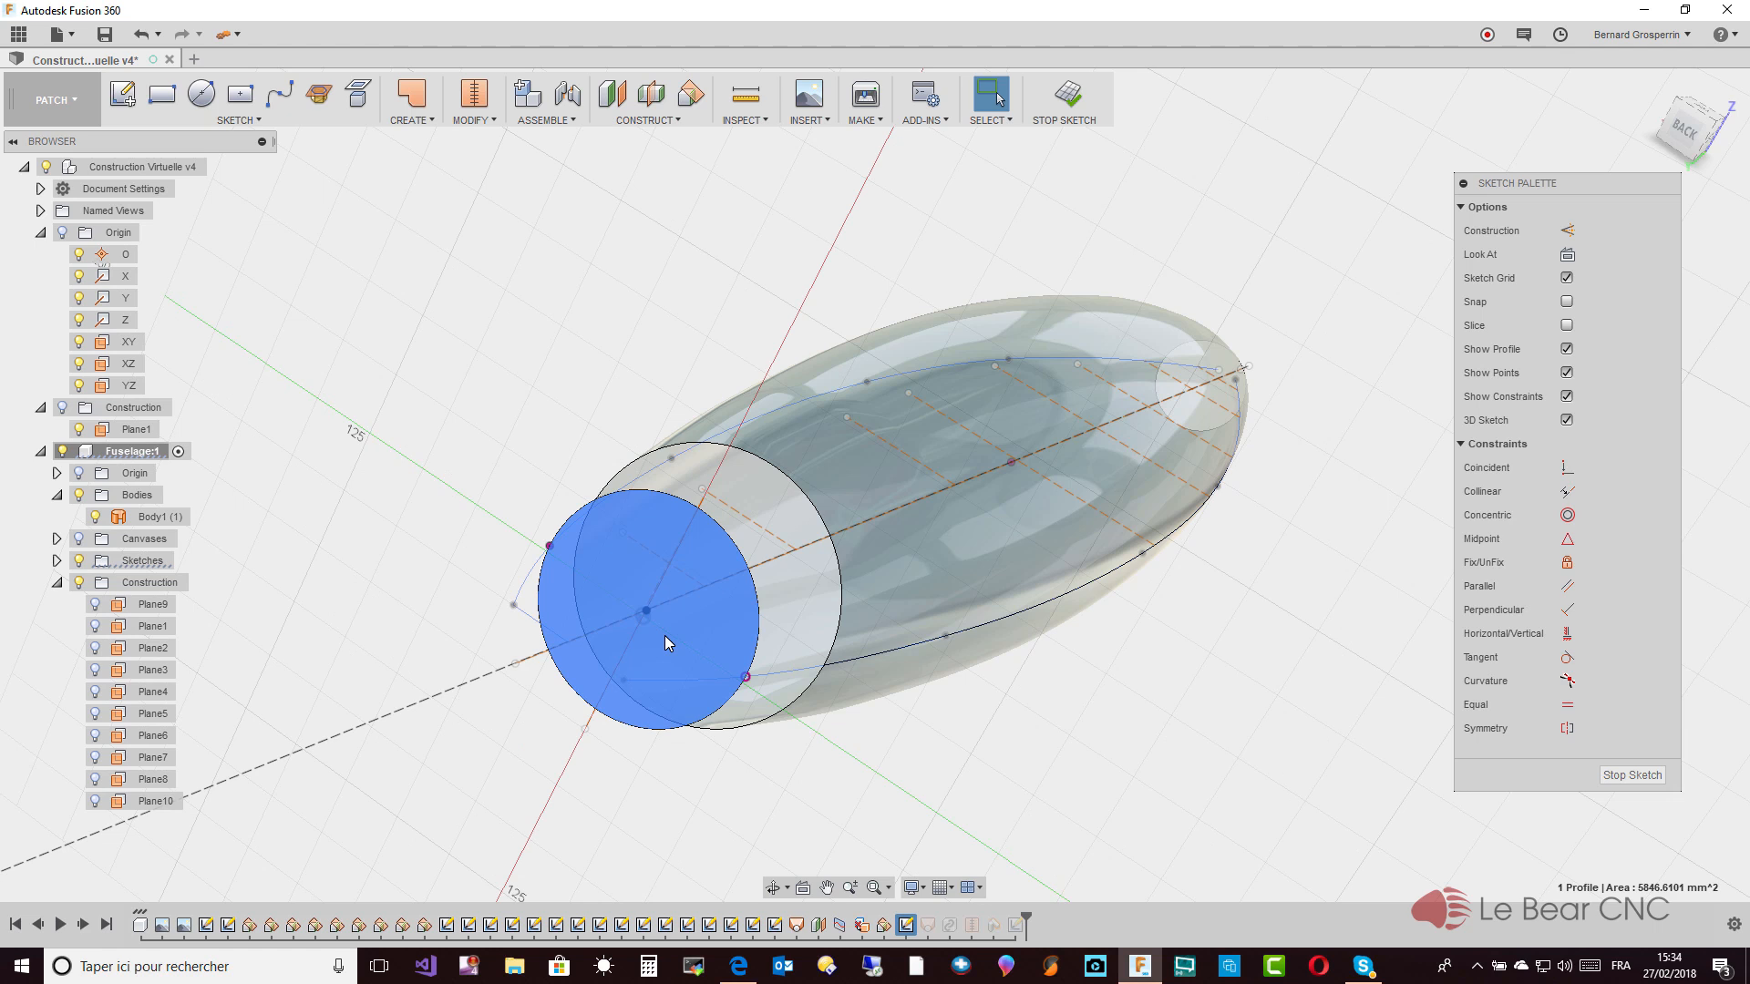
left_click(713, 659)
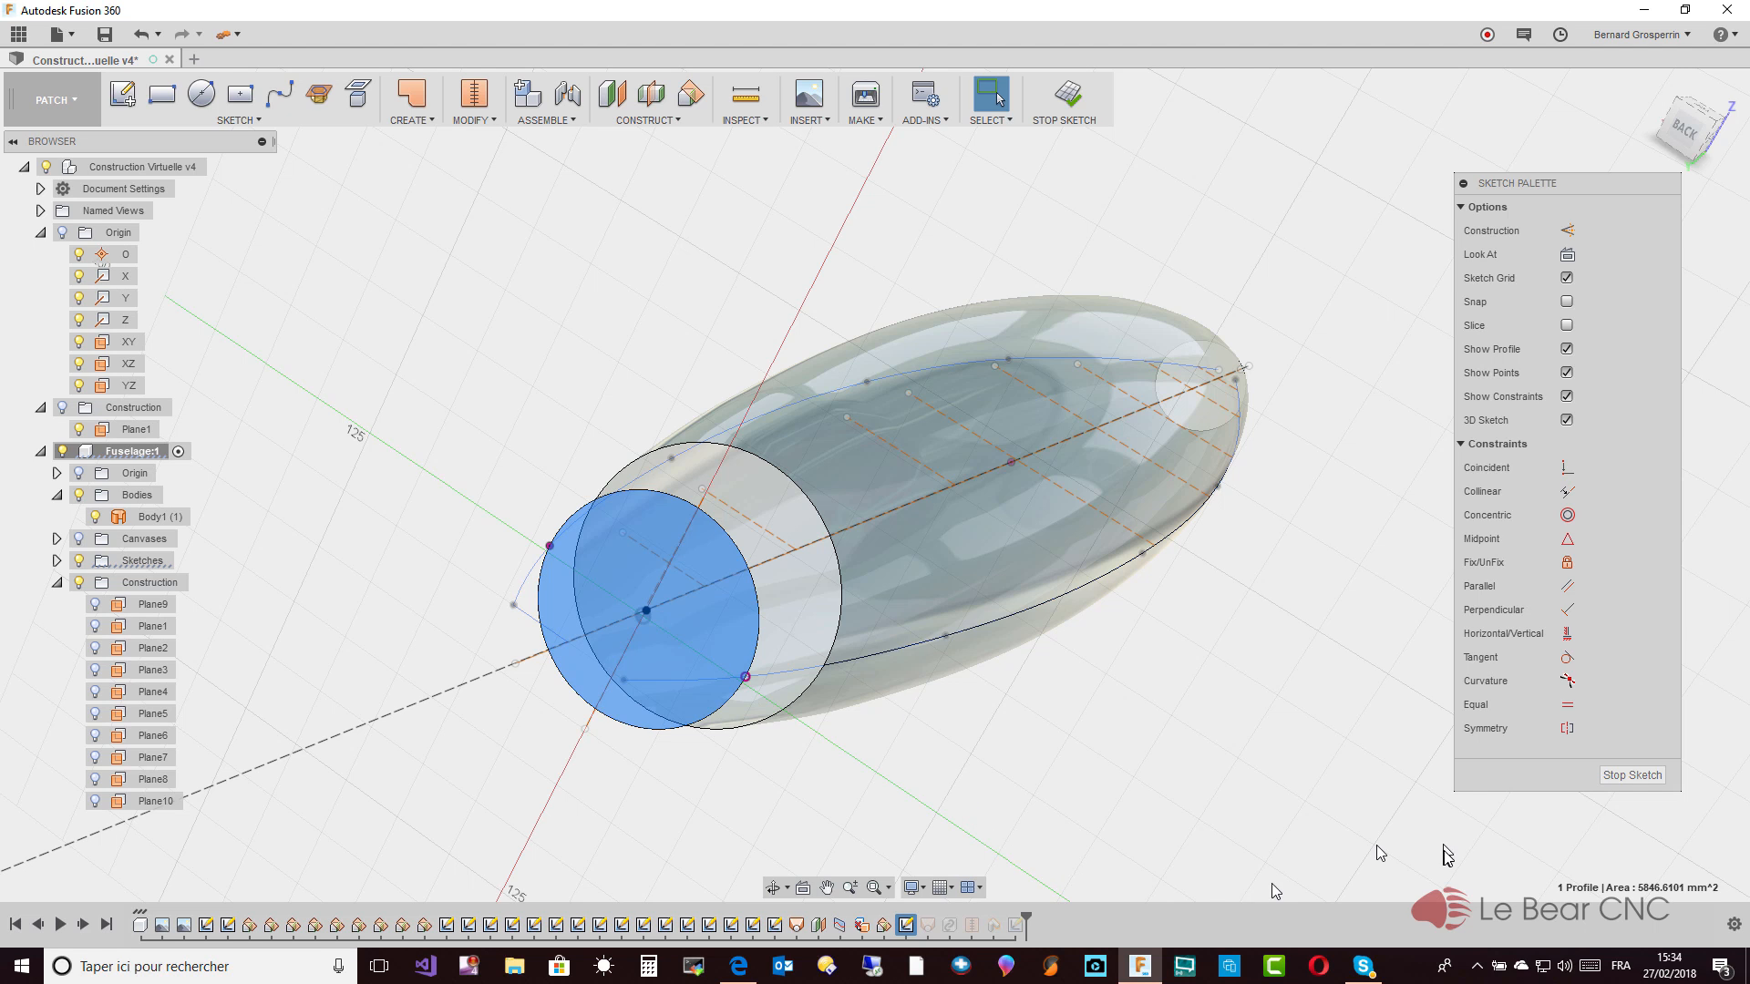
left_click(1643, 776)
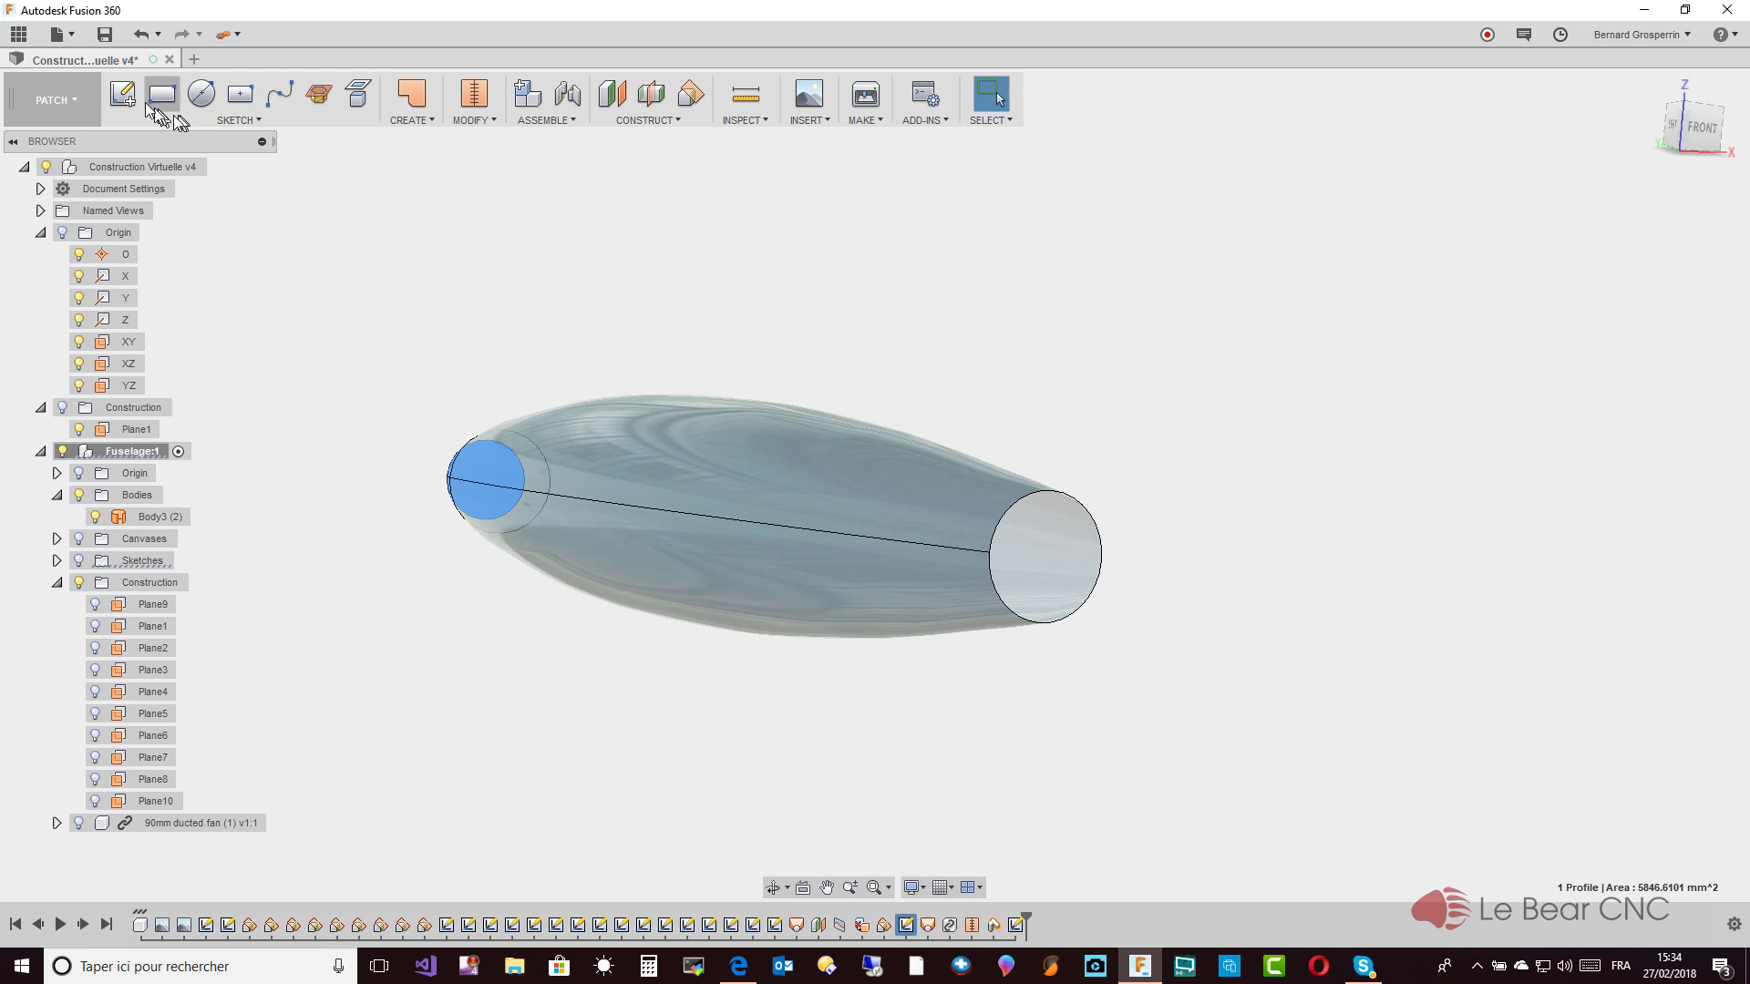
left_click(123, 95)
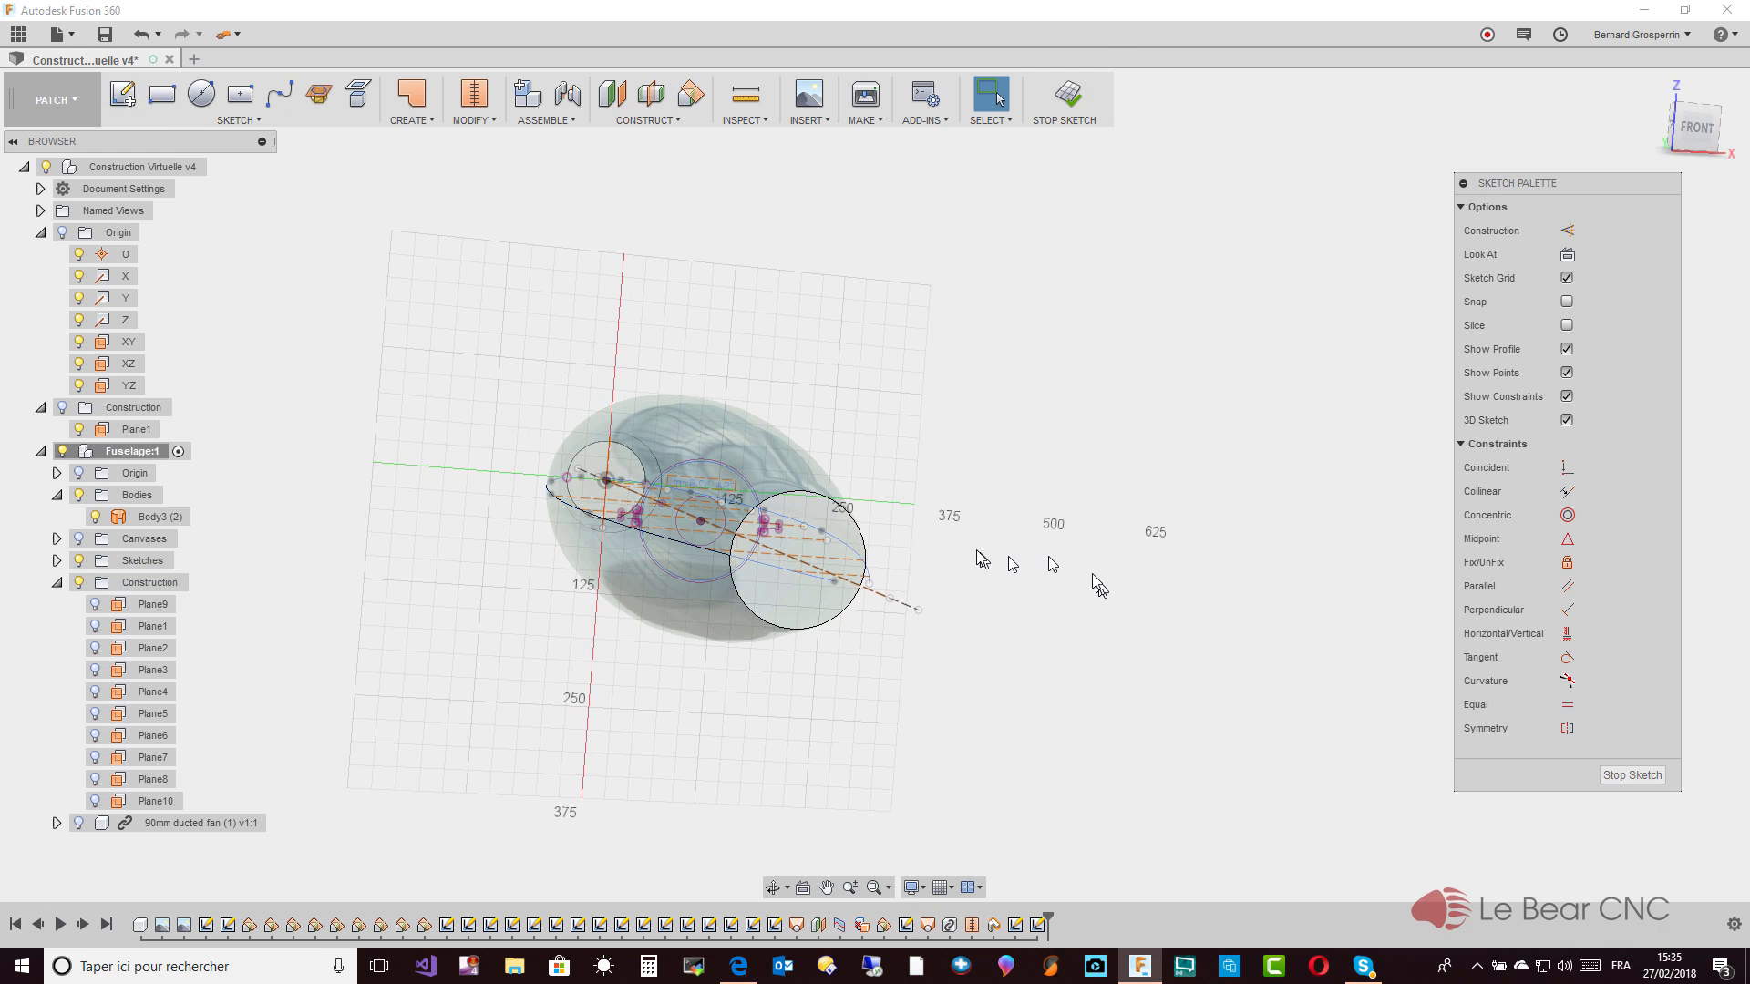
left_click(867, 555)
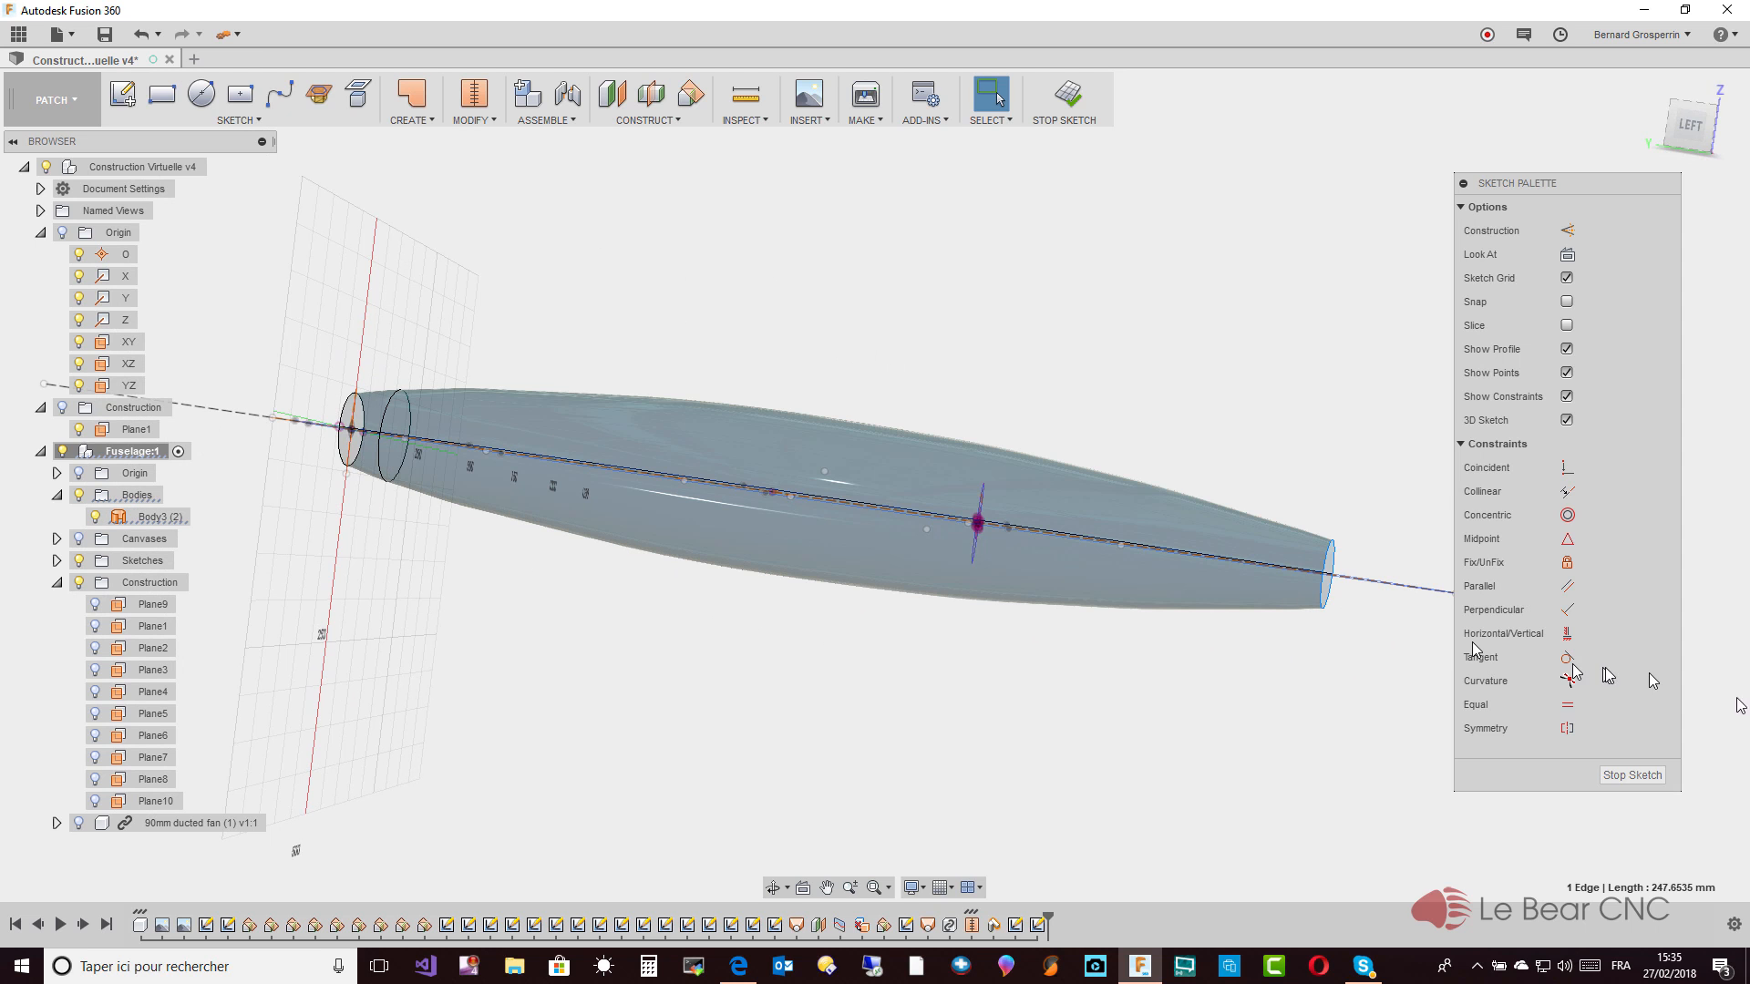
left_click(1641, 775)
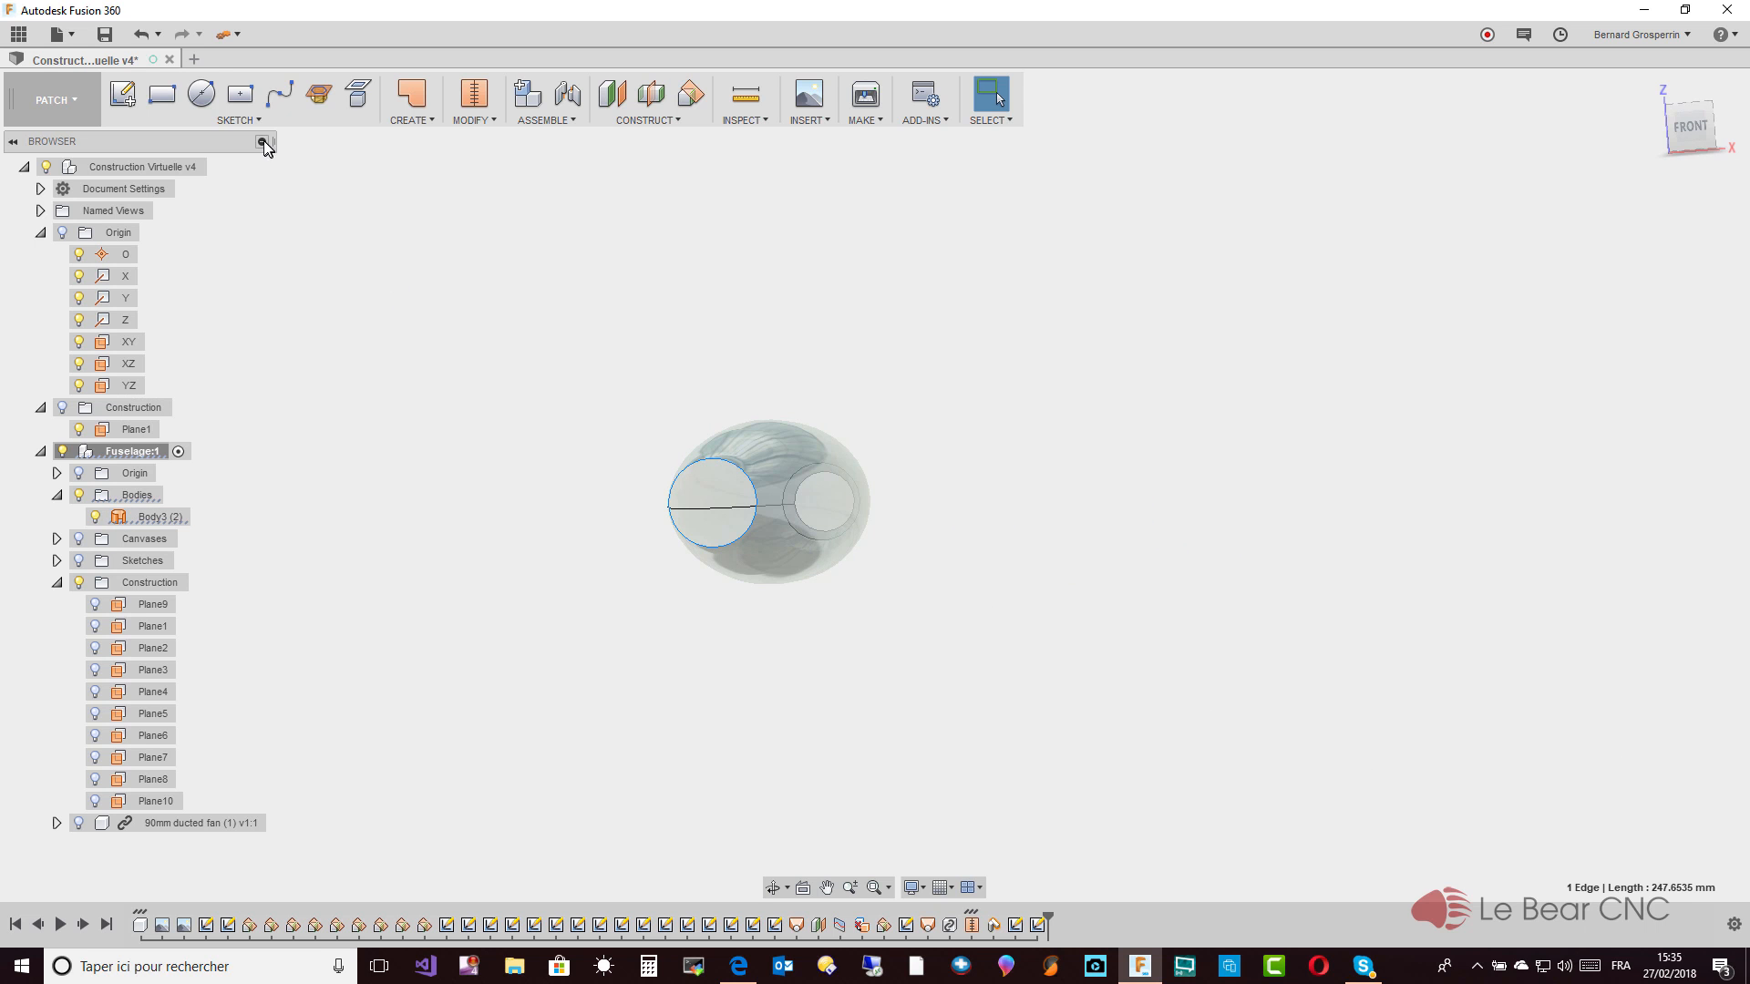
Show the top-level construction planes and start a sketch on Plane1 at the fuselage's tail opening
left_click(122, 94)
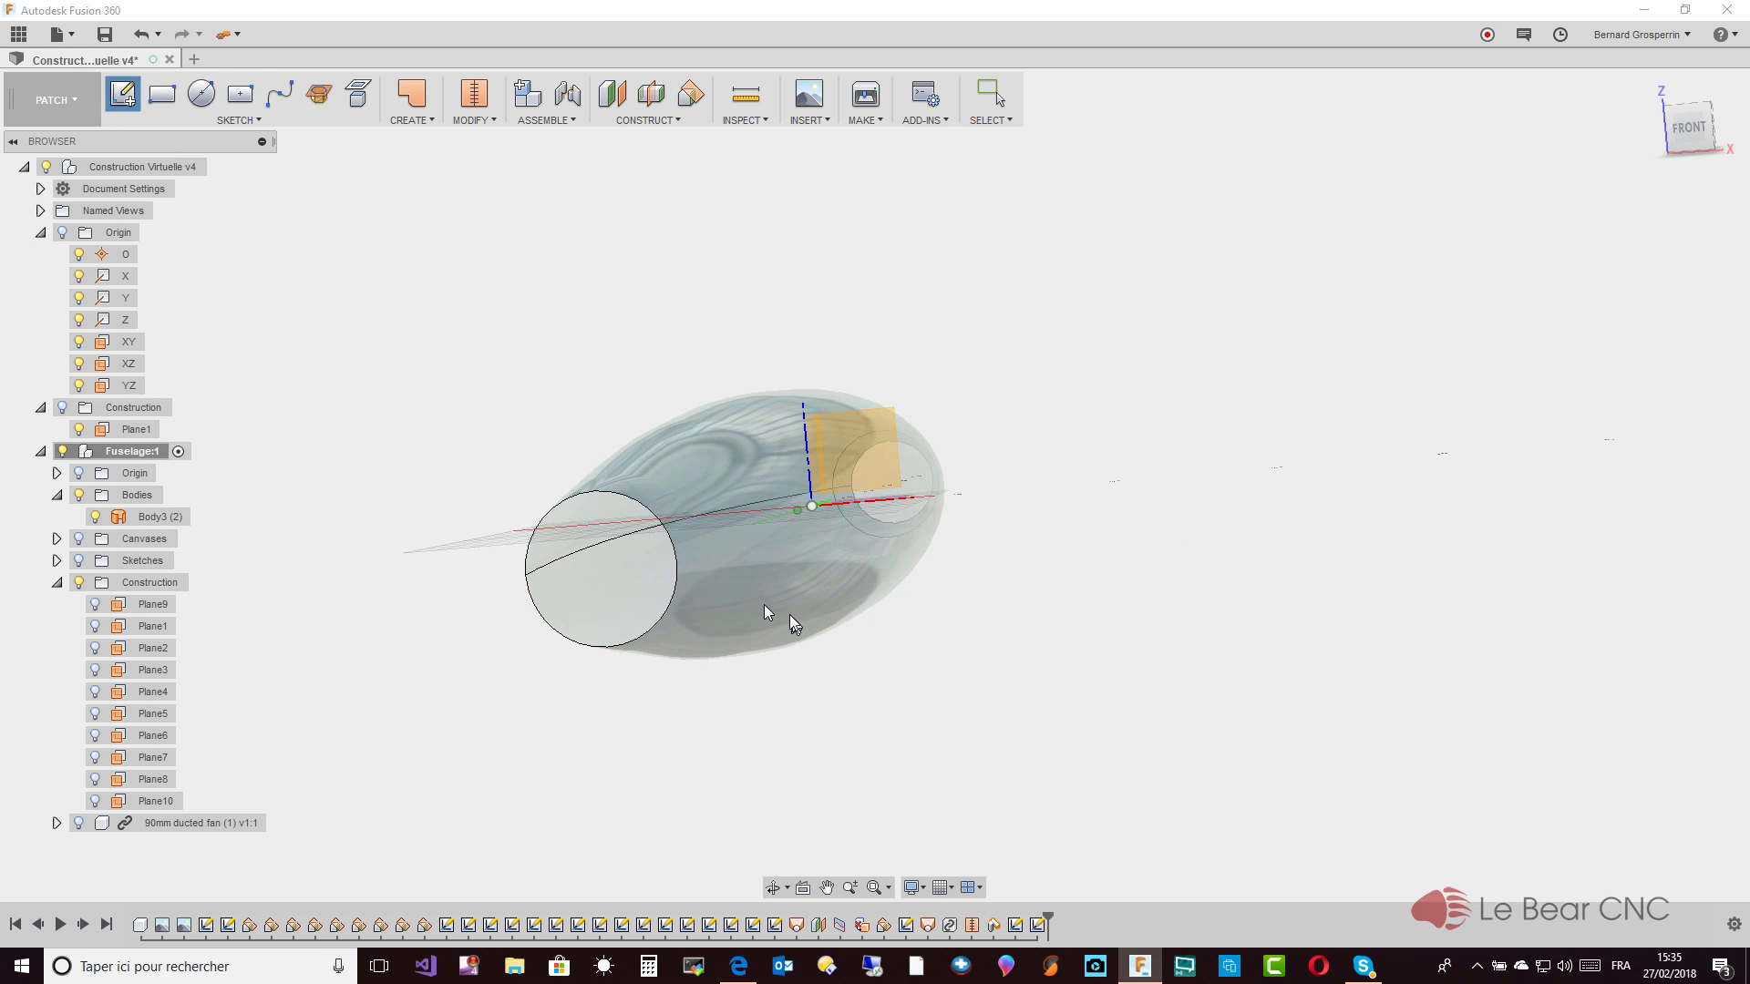
left_click(676, 582)
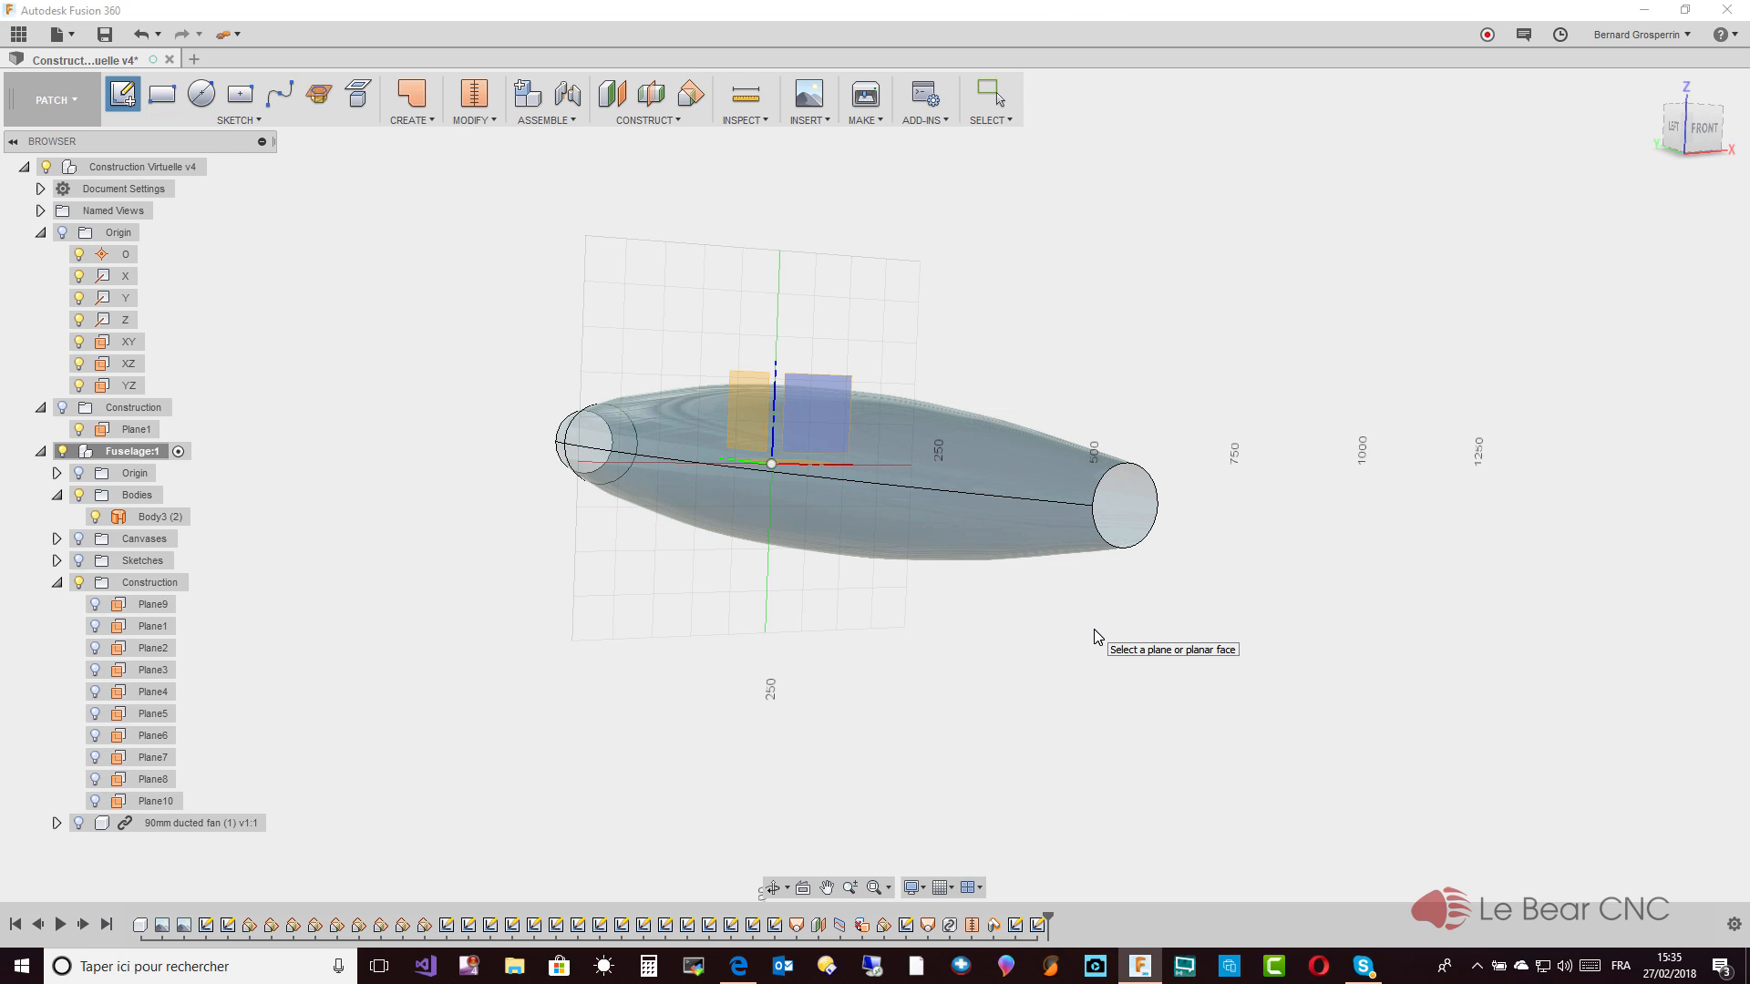
left_click(62, 408)
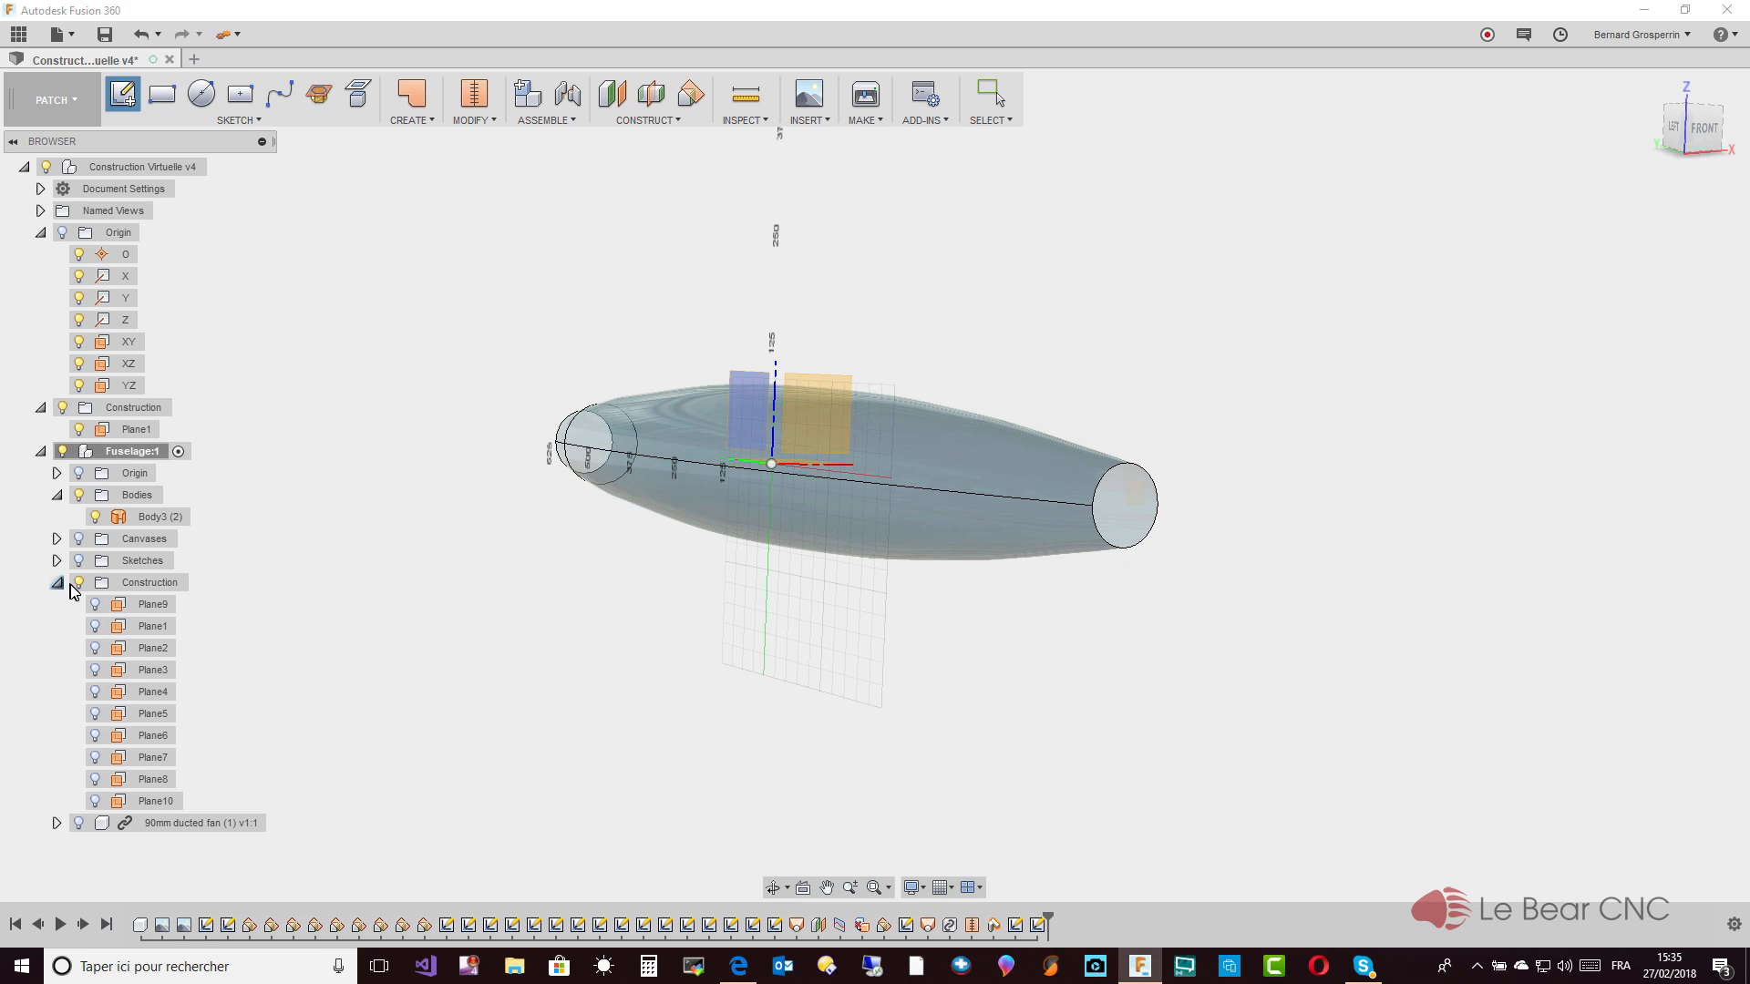
left_click(96, 802)
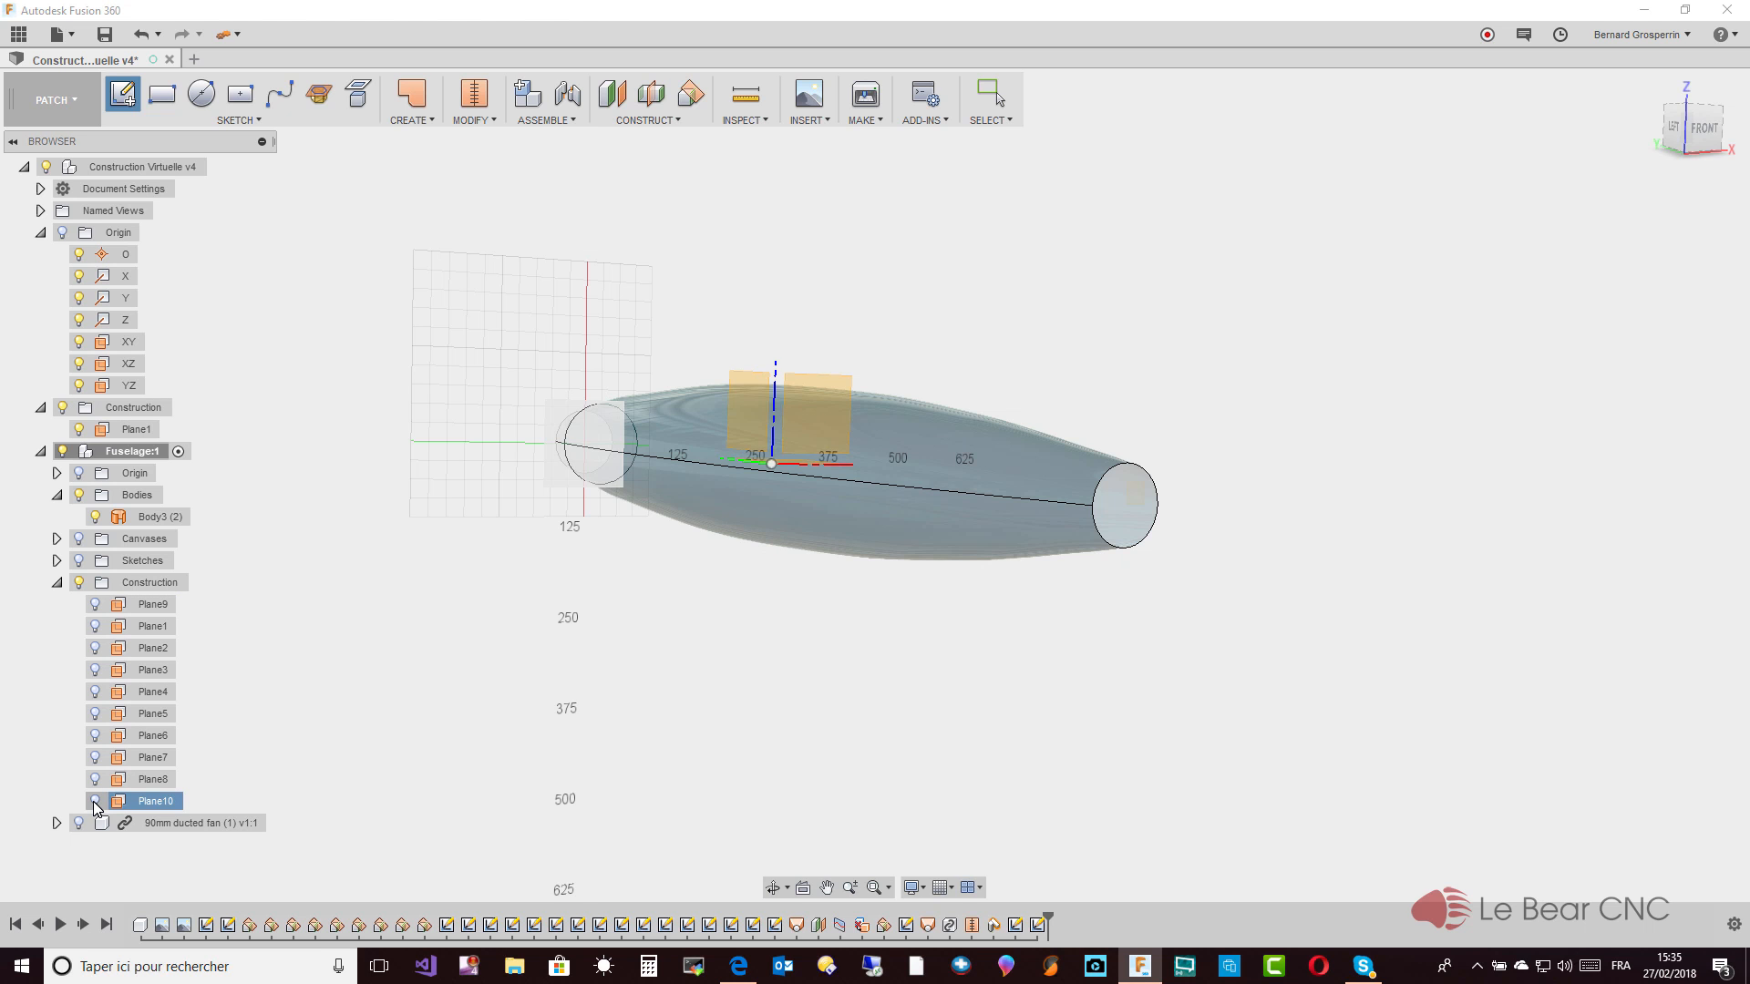
left_click(97, 604)
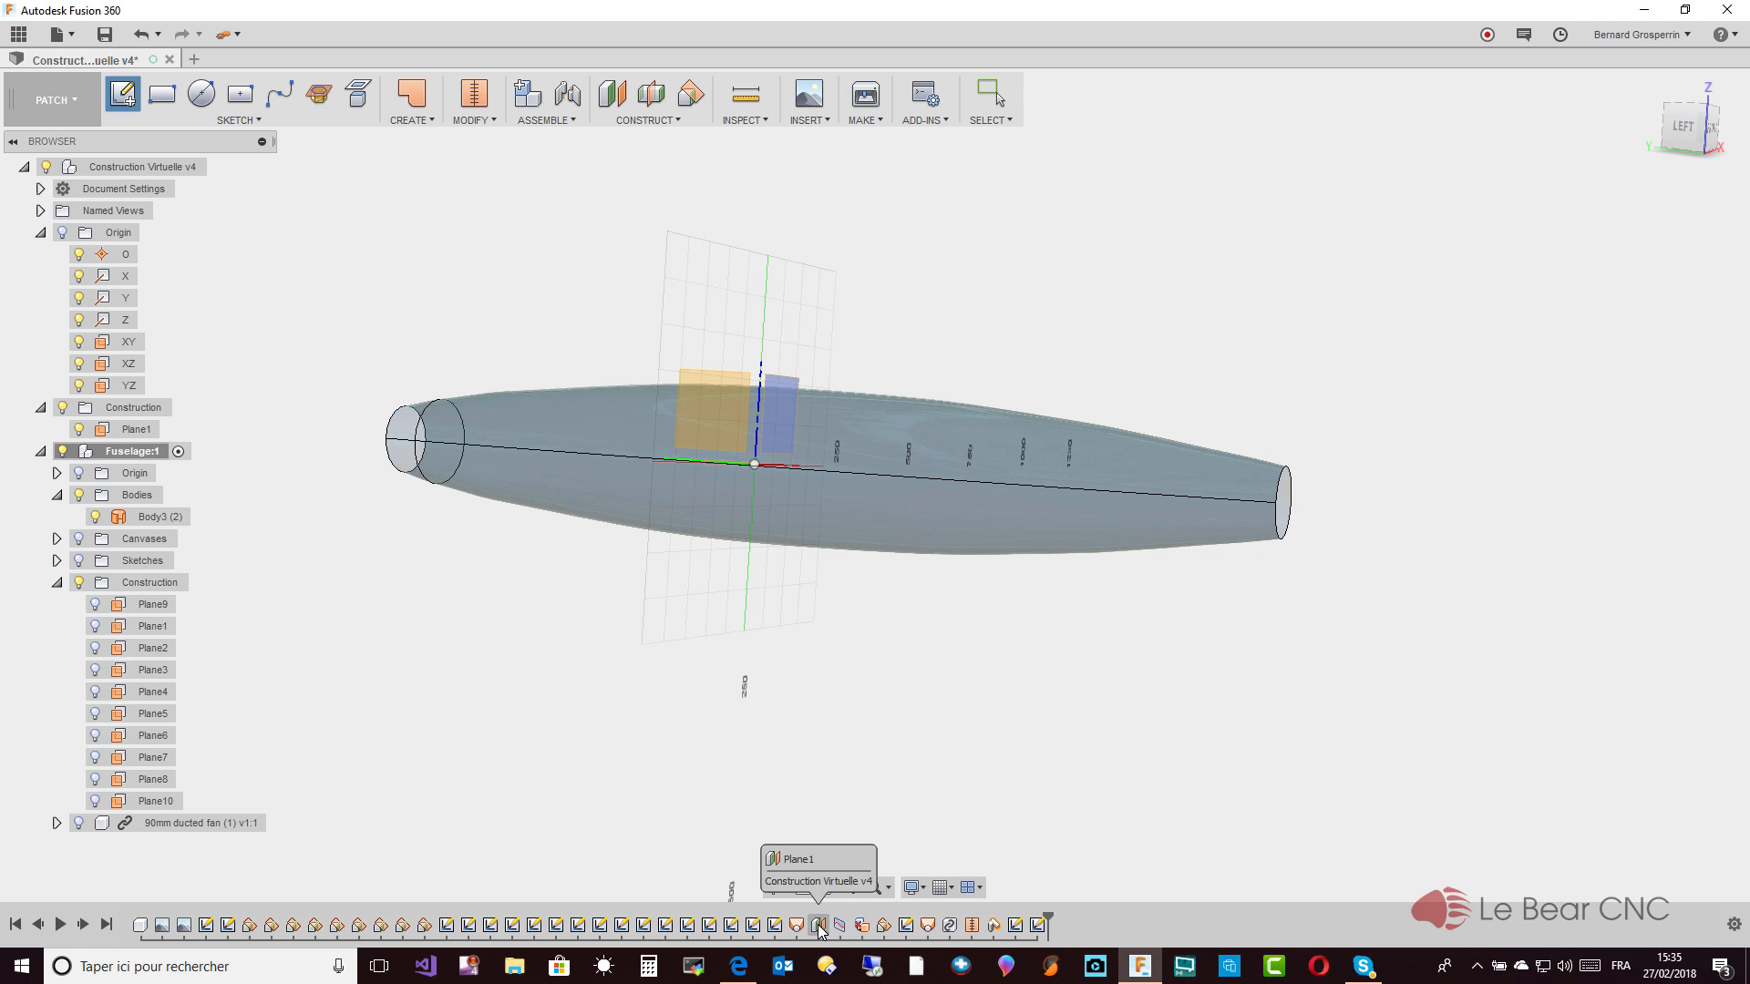
left_click(134, 434)
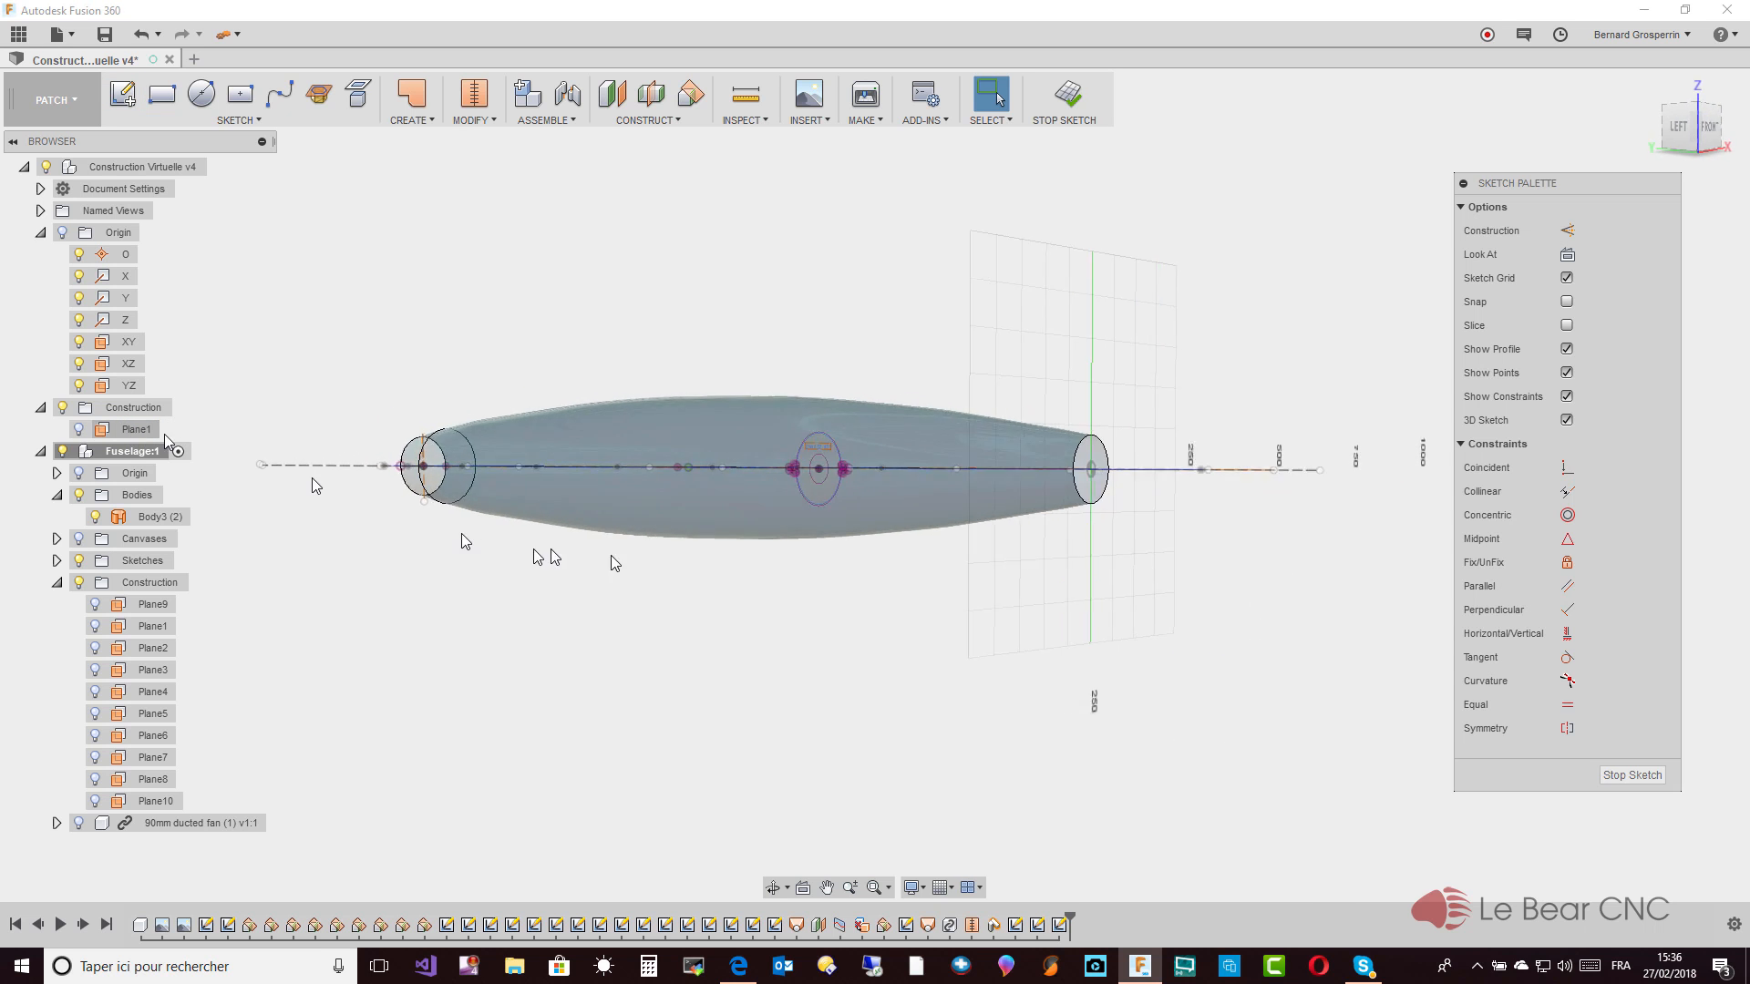
Project the whole fuselage body onto the tail-plane sketch
mouse_move(950, 594)
middle_mouse_down("shift")
mouse_move(839, 442)
mouse_move(451, 205)
middle_mouse_up("shift")
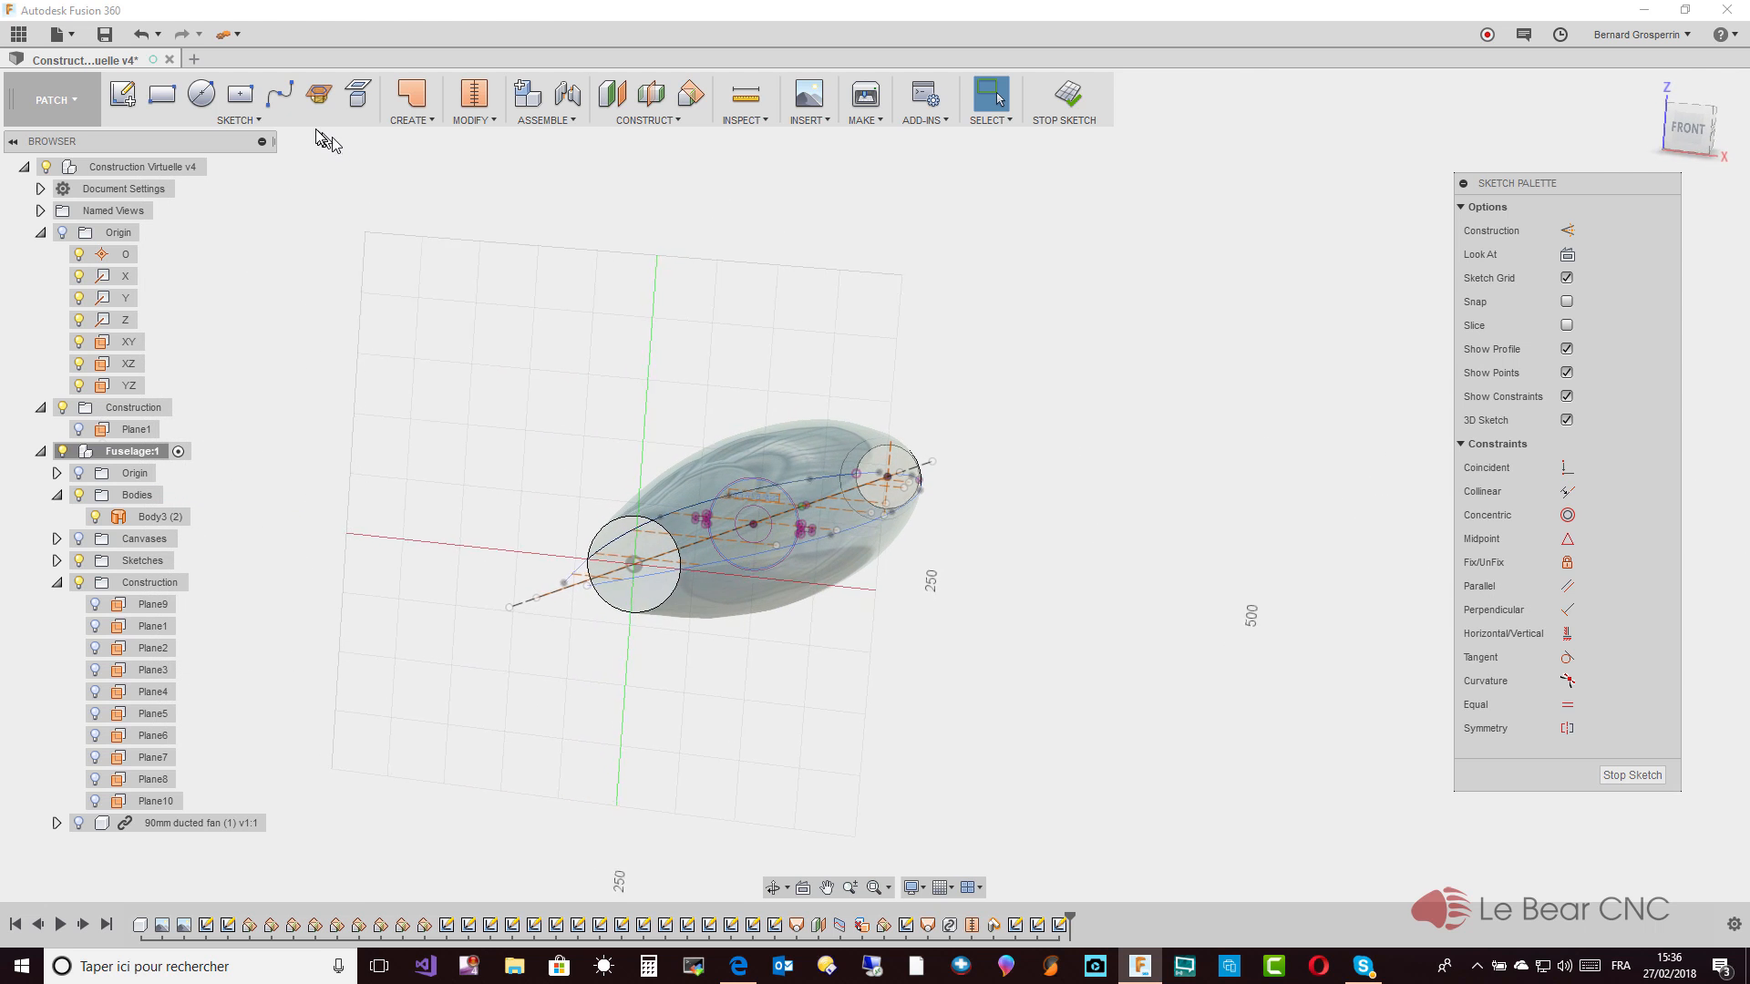
left_click(243, 129)
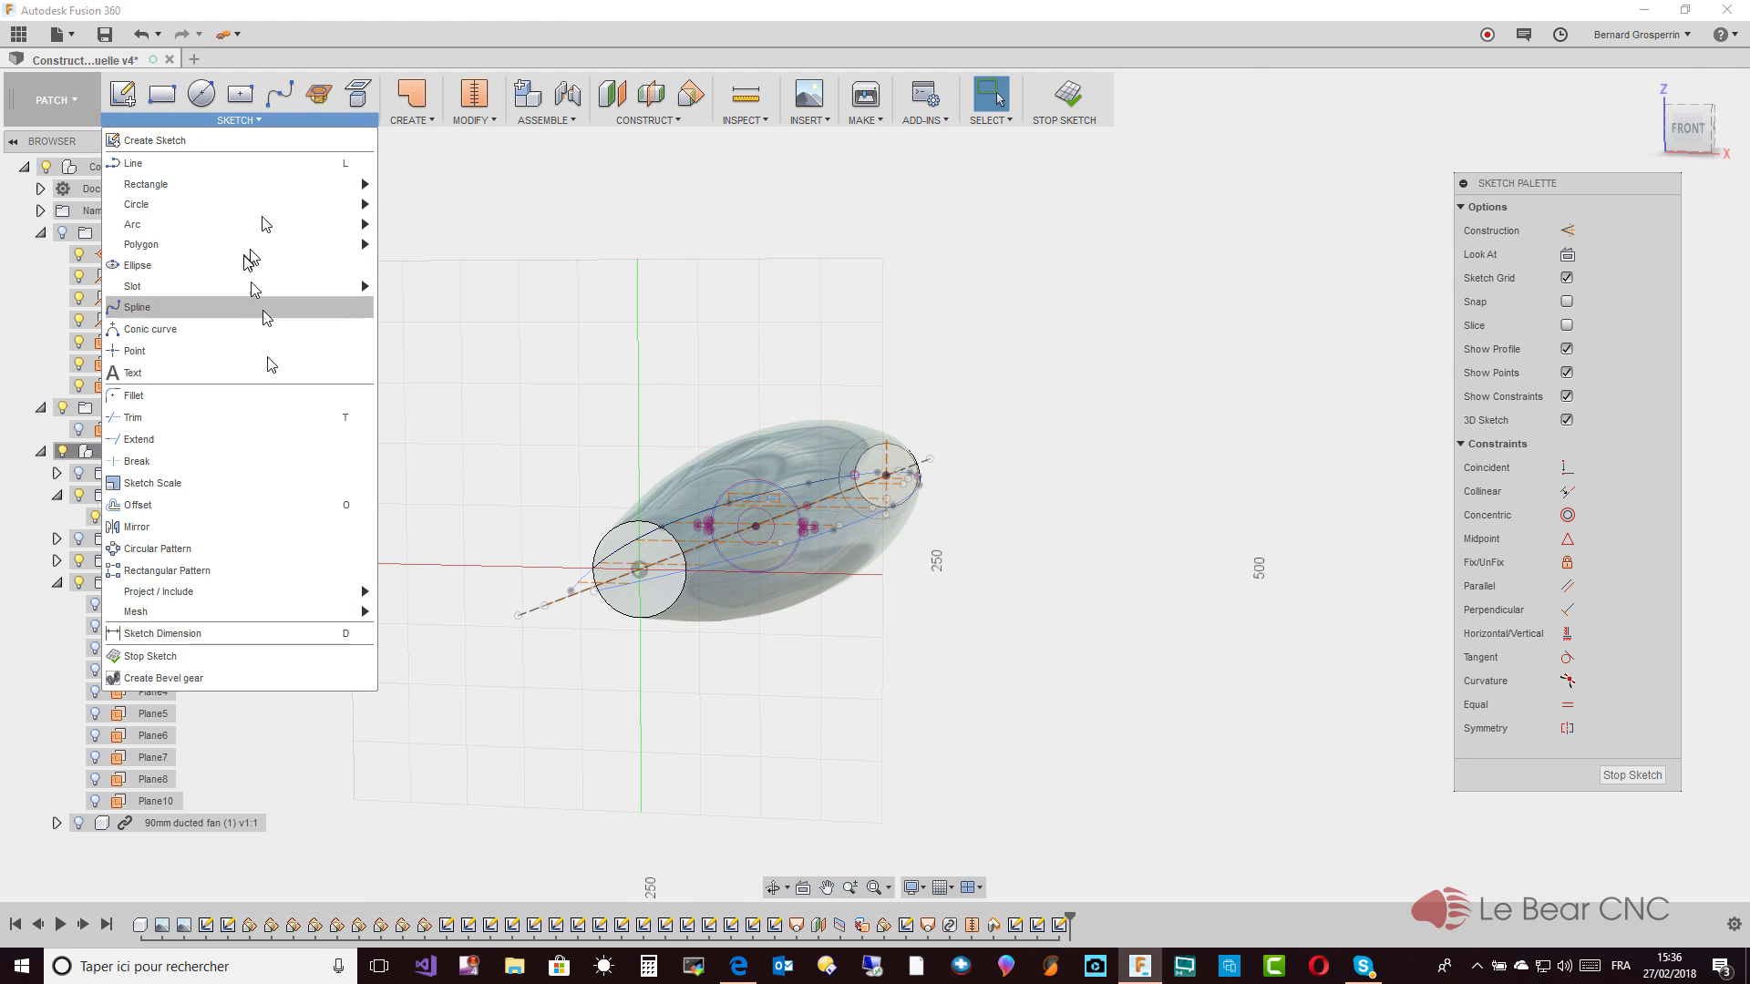
mouse_move(265, 599)
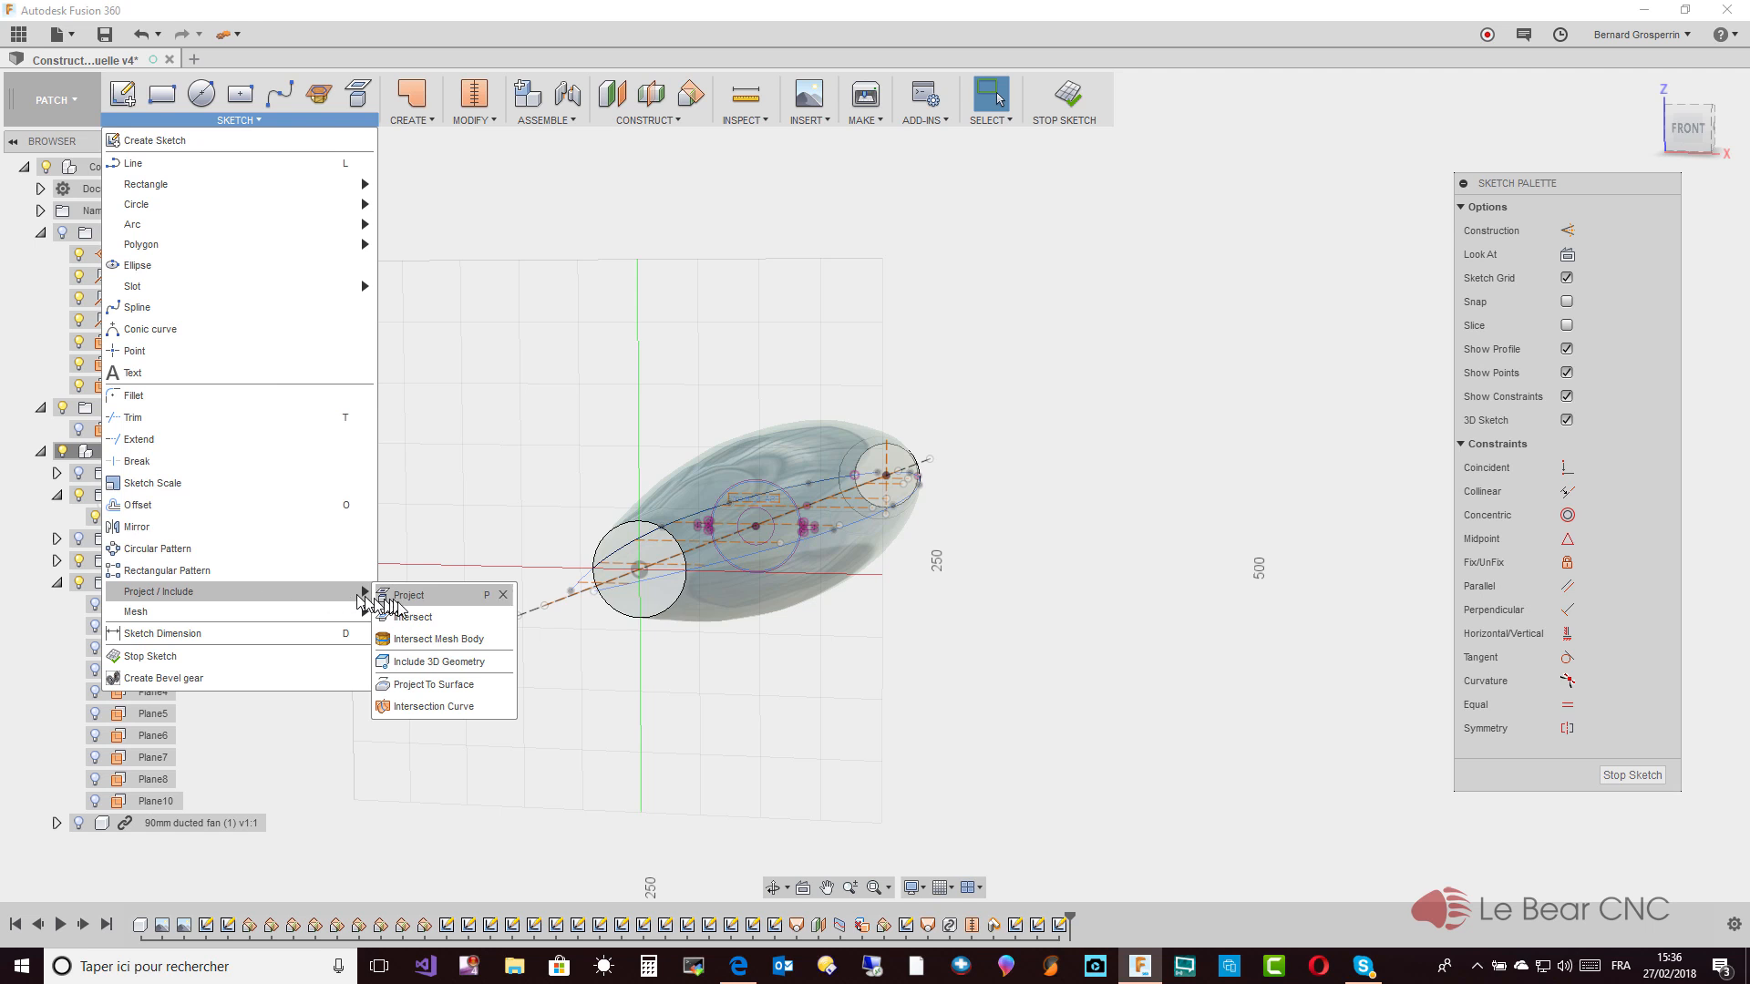
left_click(407, 601)
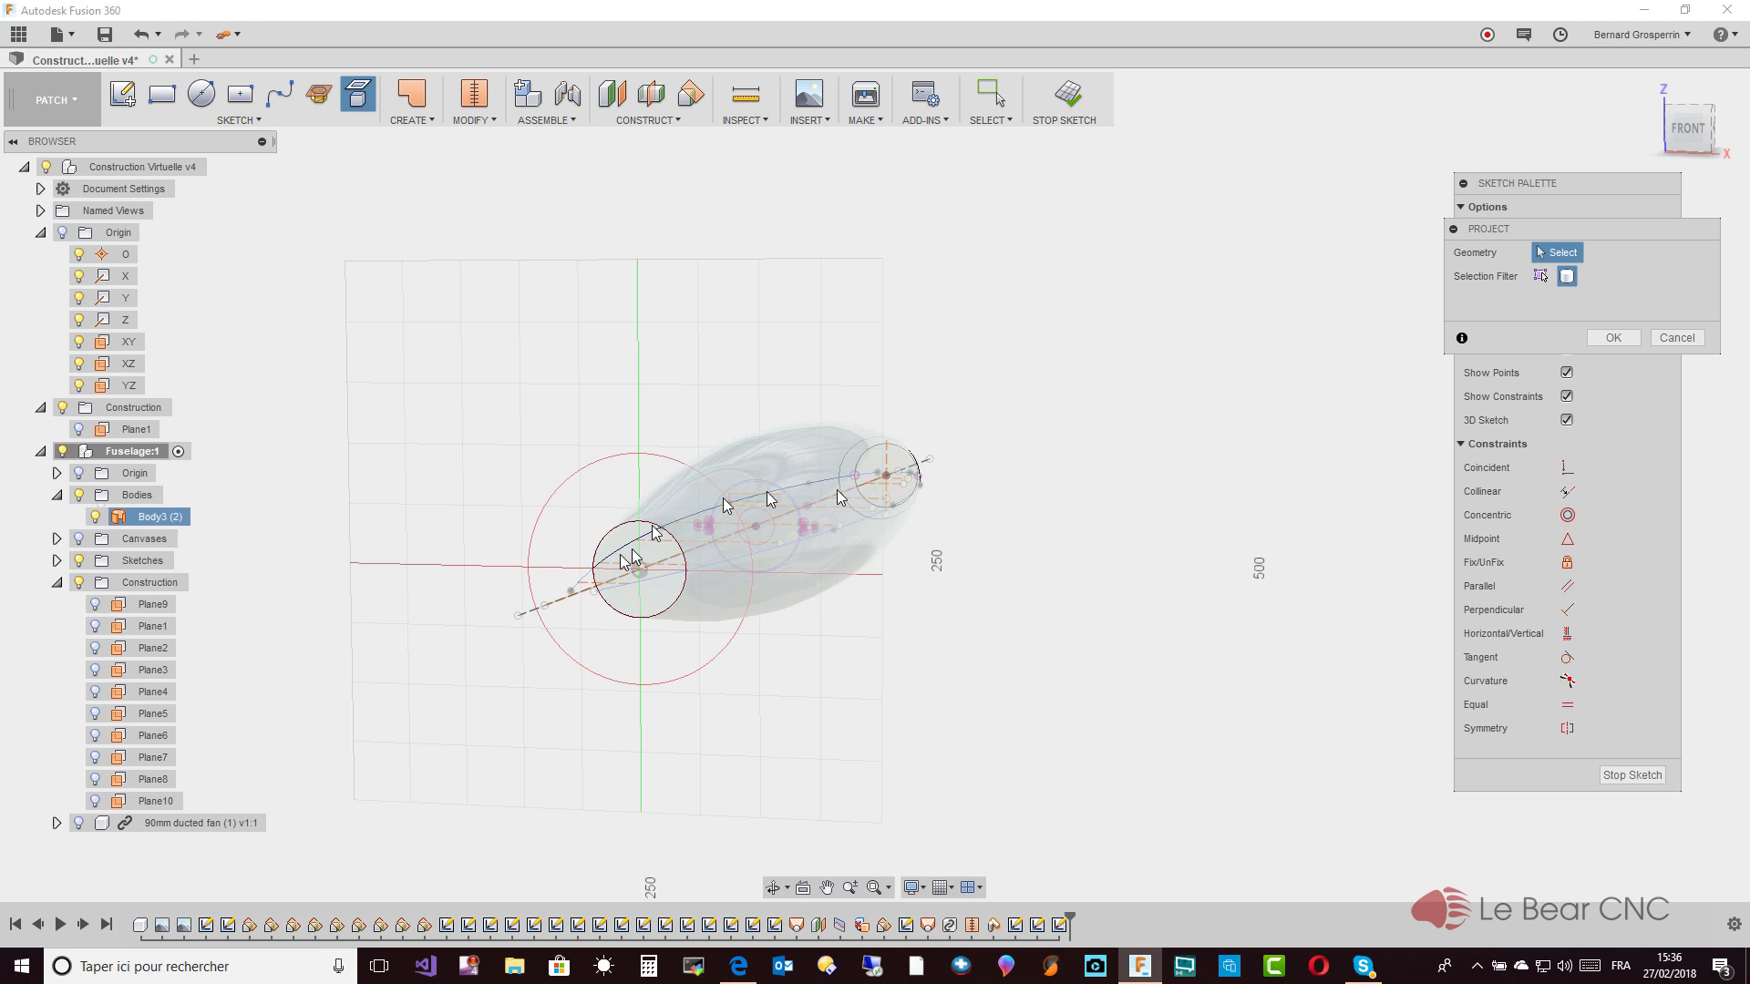
left_click(689, 605)
scroll(689, 612, "up", 5)
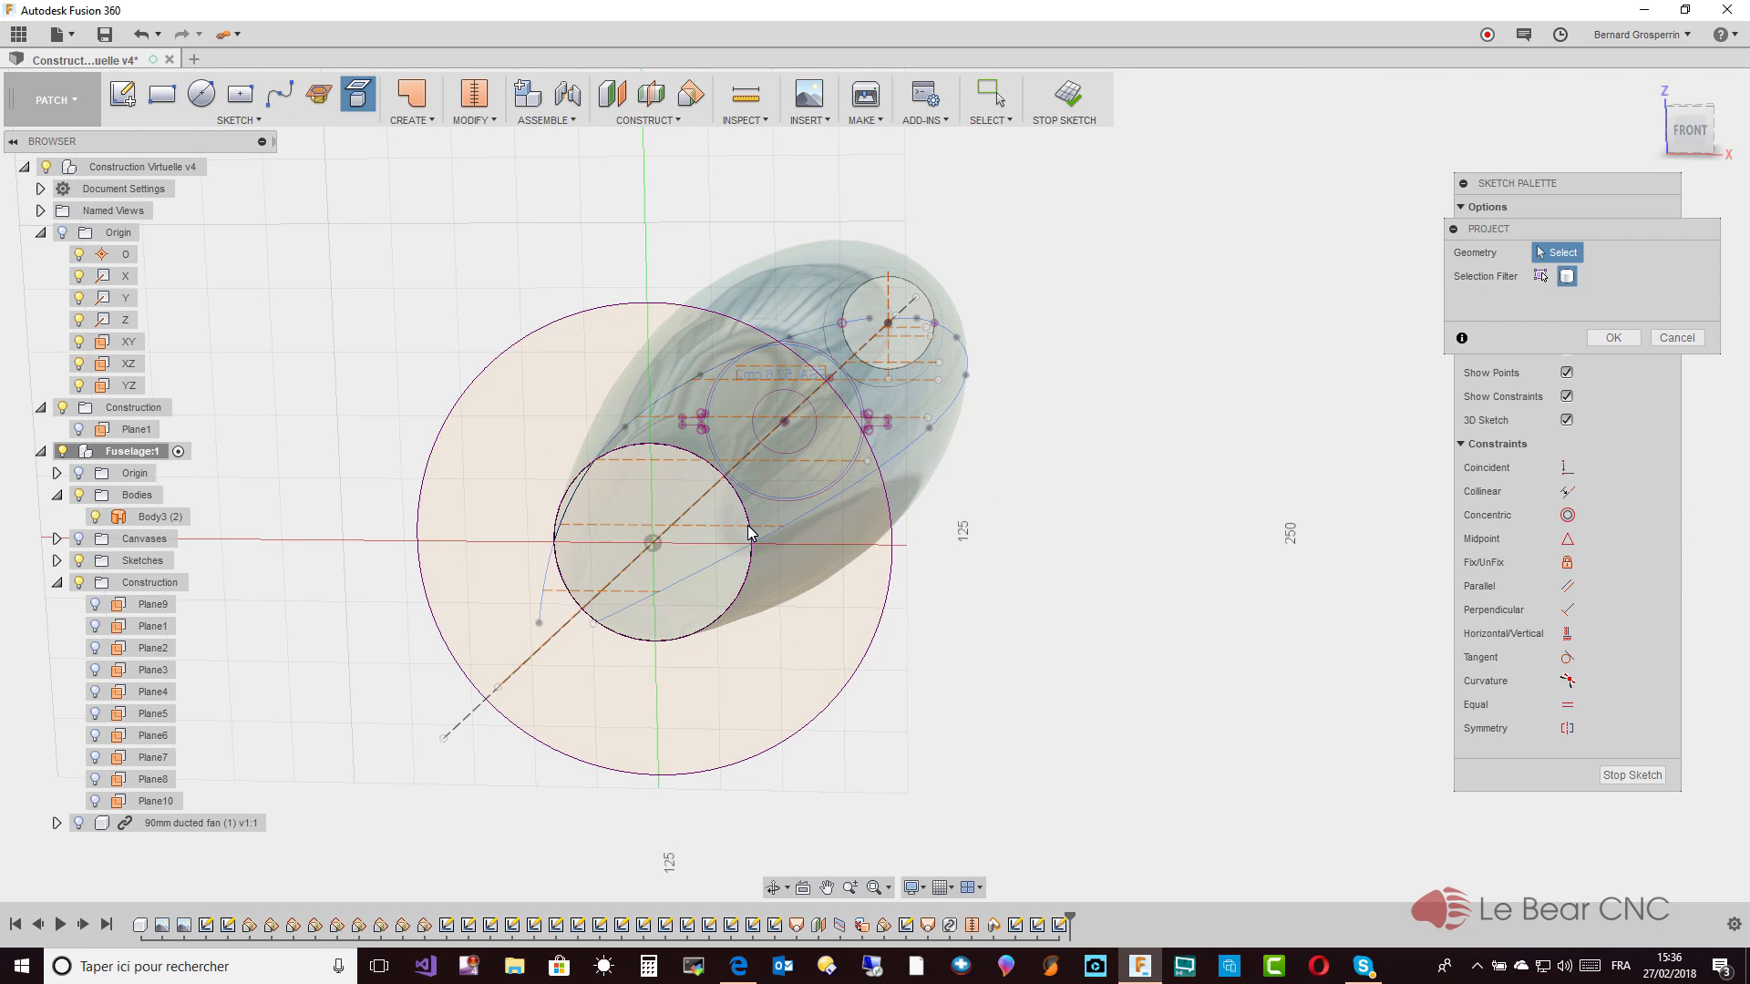
scroll(748, 528, "up", 5)
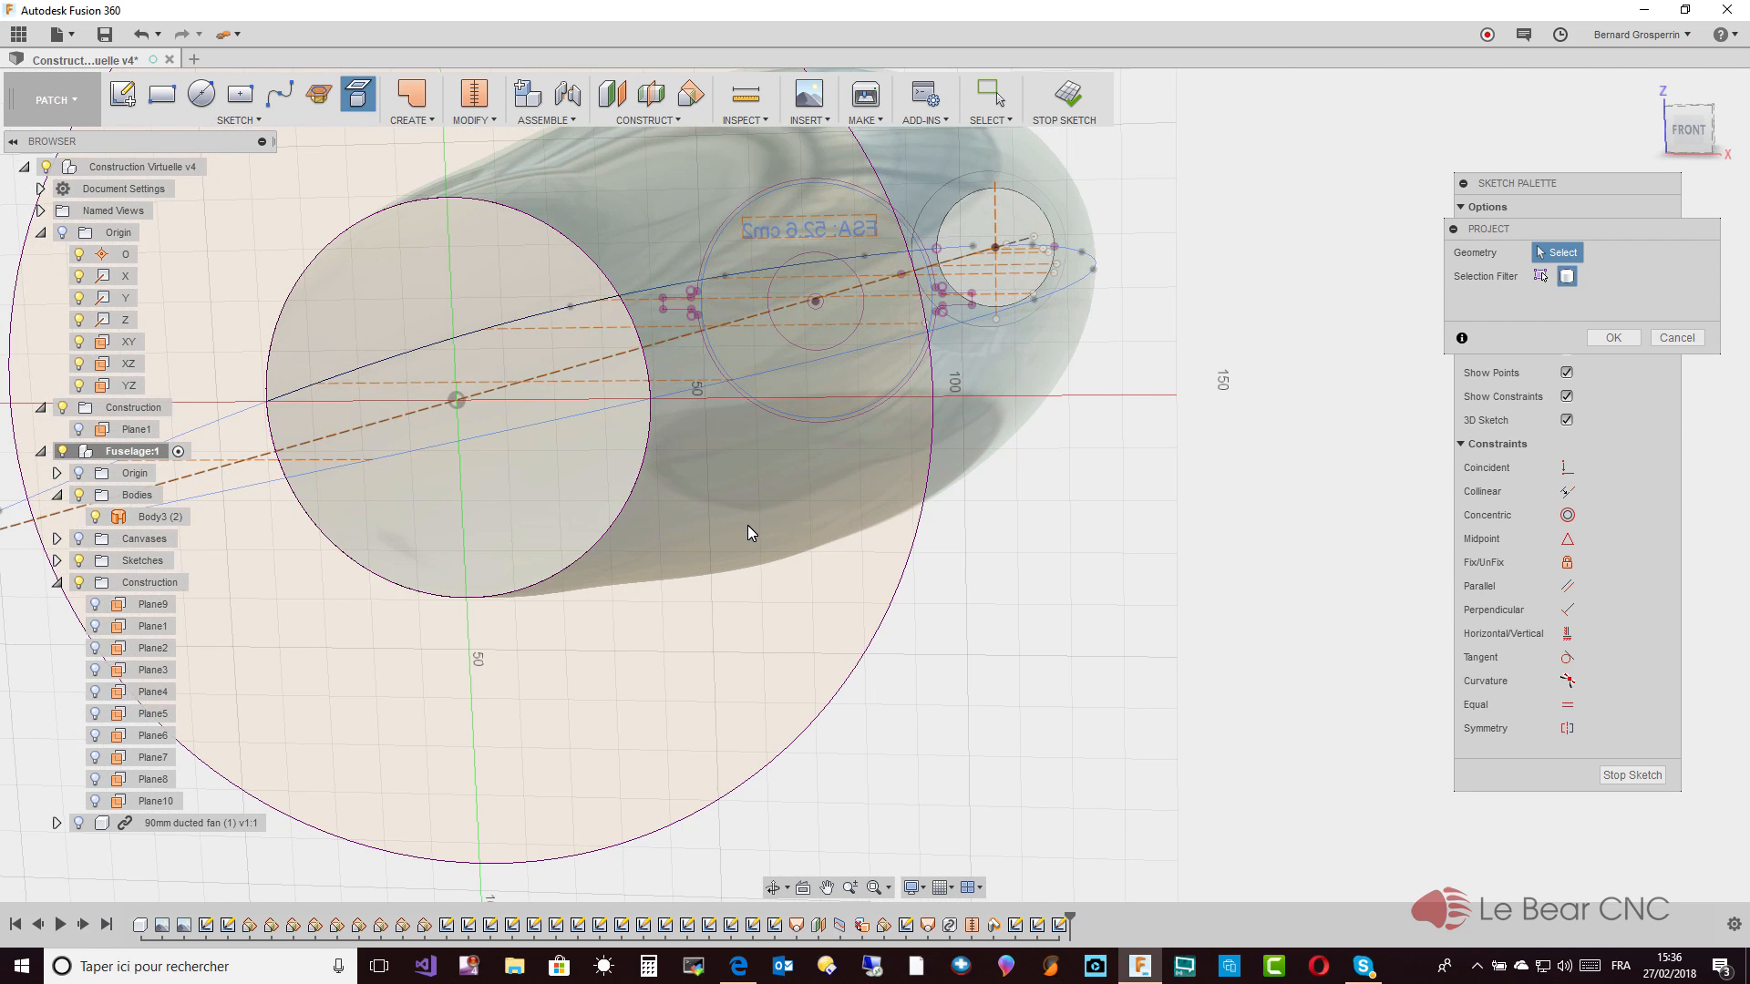
scroll(747, 526, "up", 3)
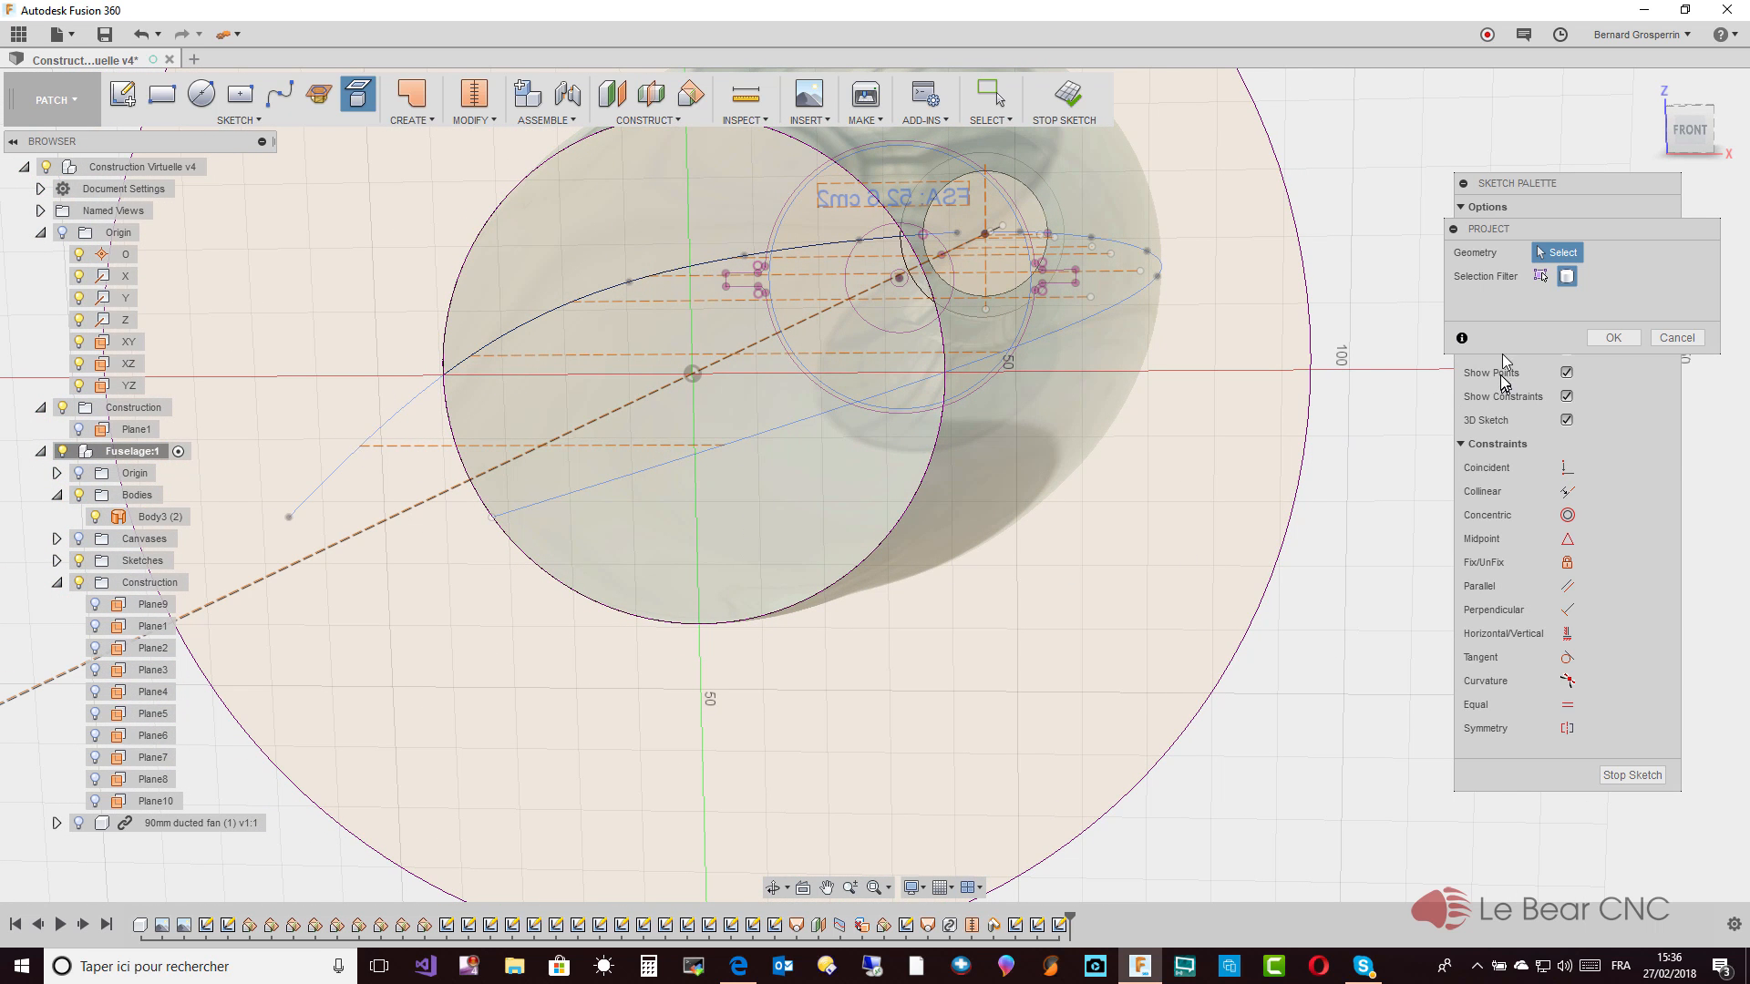
Limit the projection's selection filter to specified entities, project the tail opening's circular edge, and finish projecting
left_click(1541, 275)
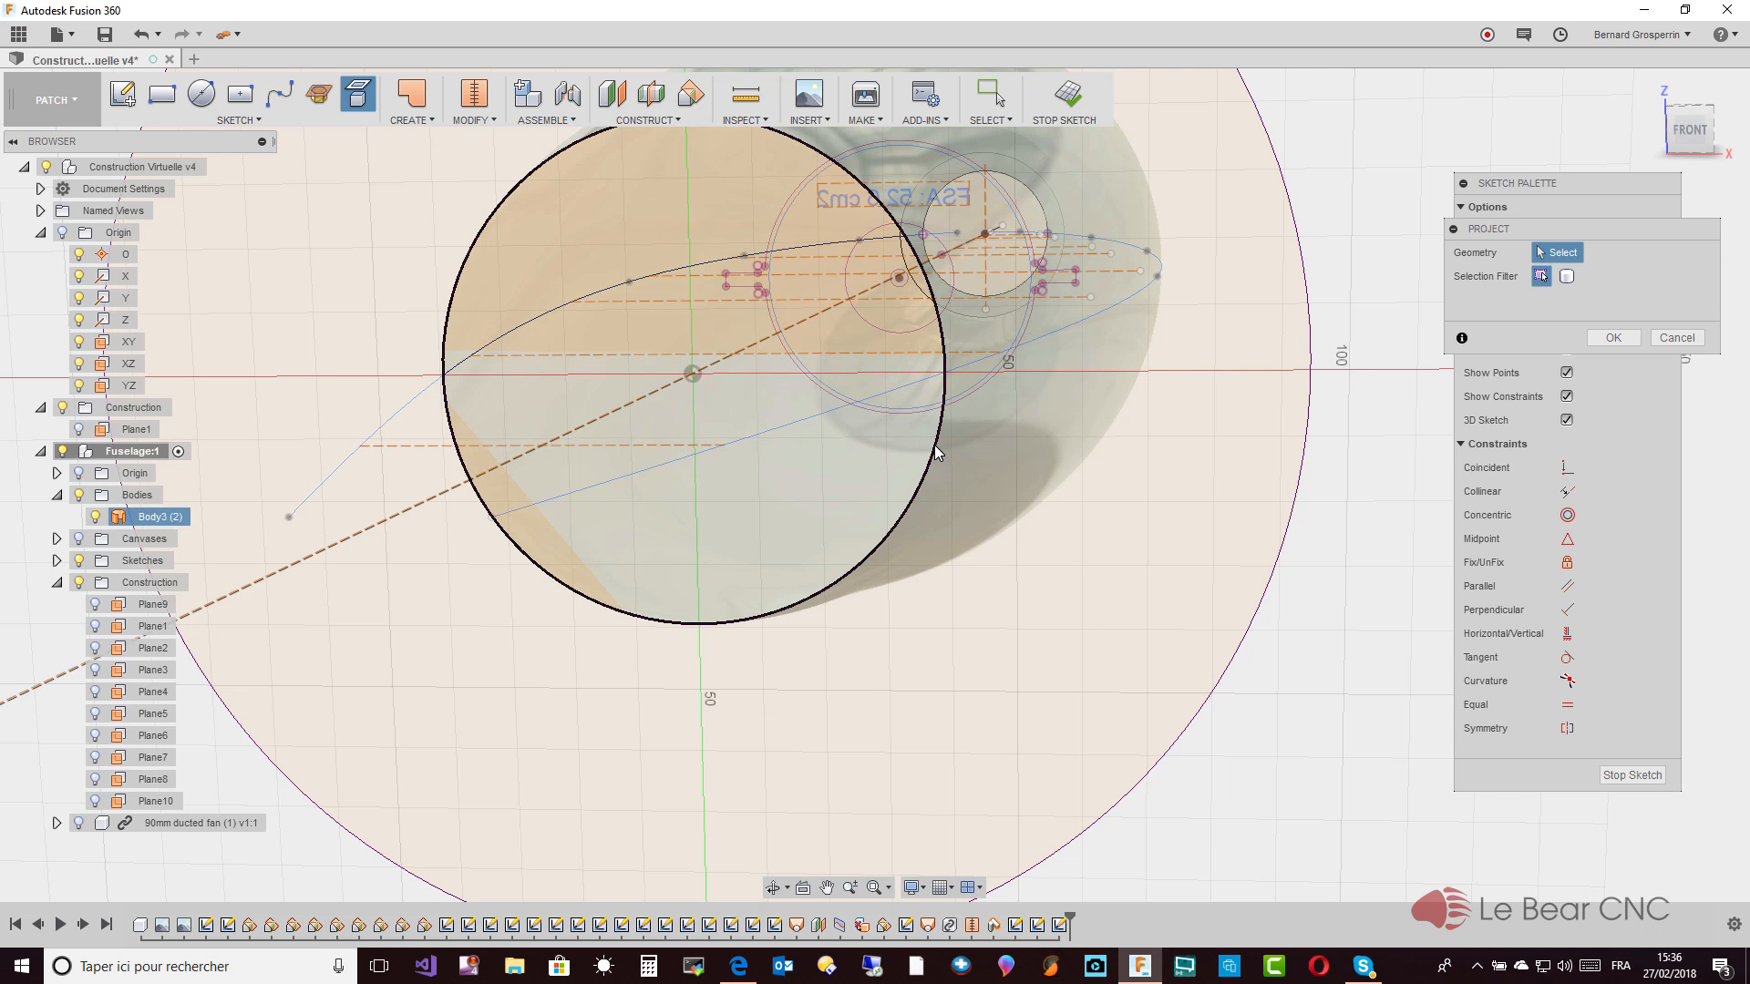
left_click(936, 451)
middle_click_drag(948, 444, 1353, 432, "shift")
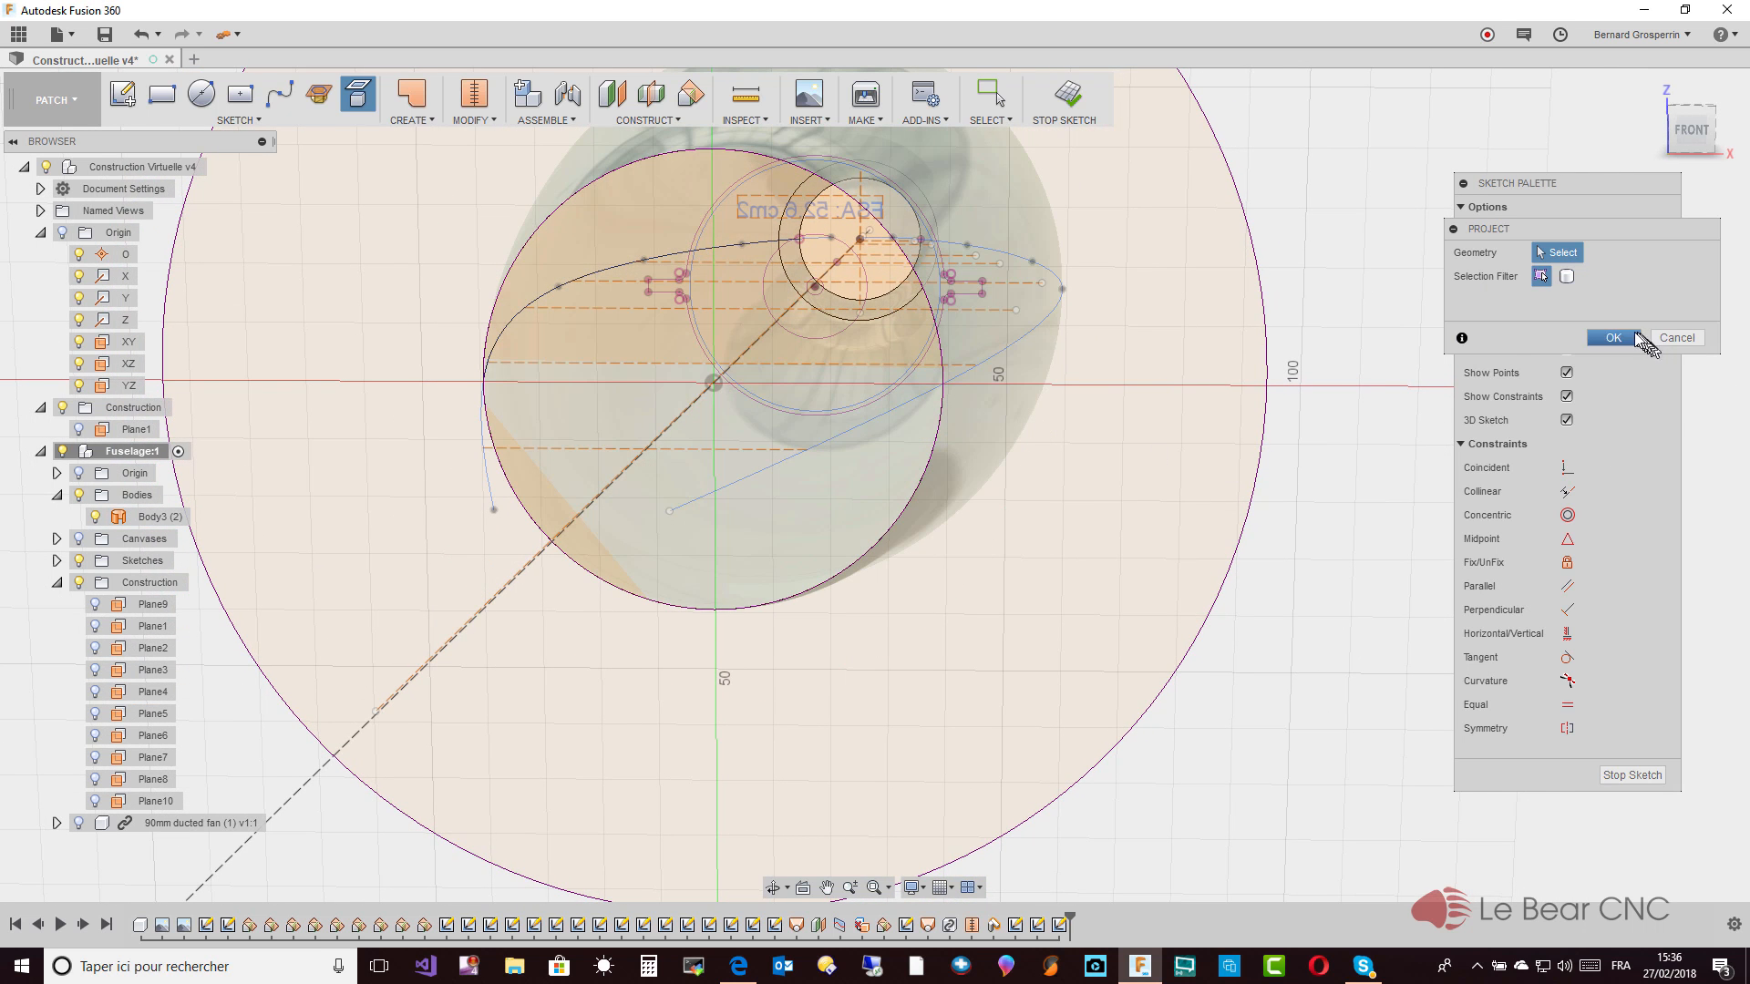
key("F6")
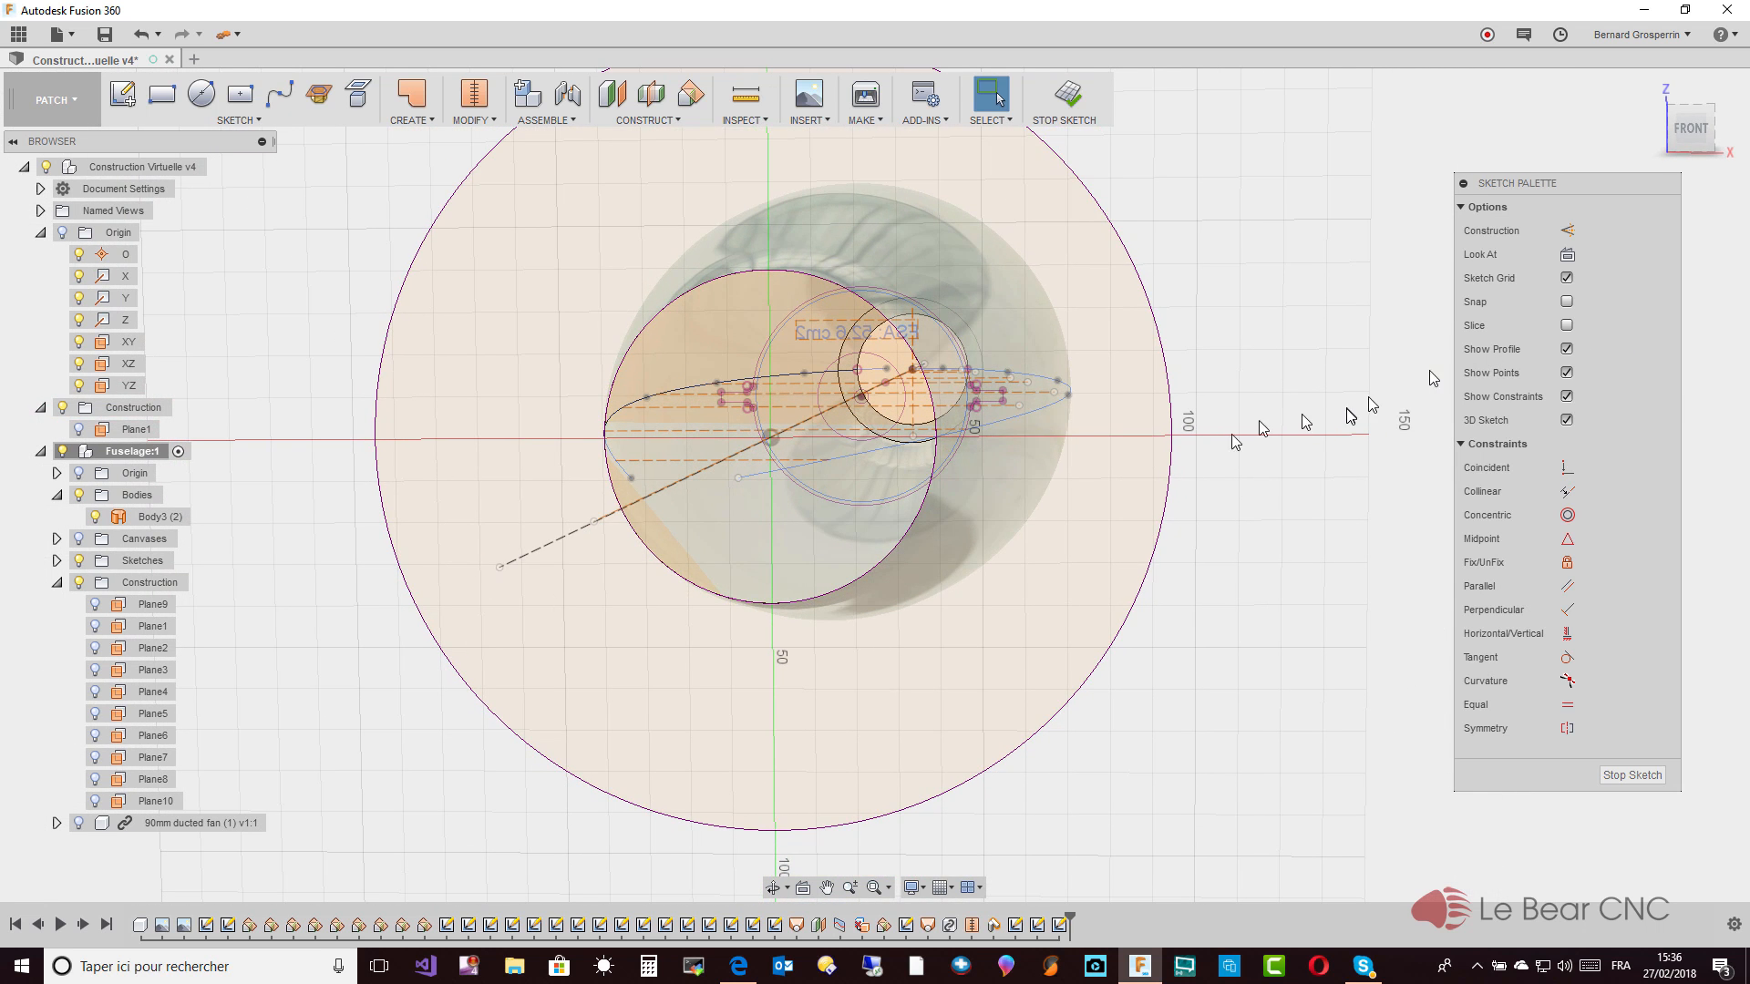
Delete the large outer projected circle, check the area of the tail-opening profile, and finish the sketch
left_click(1171, 452)
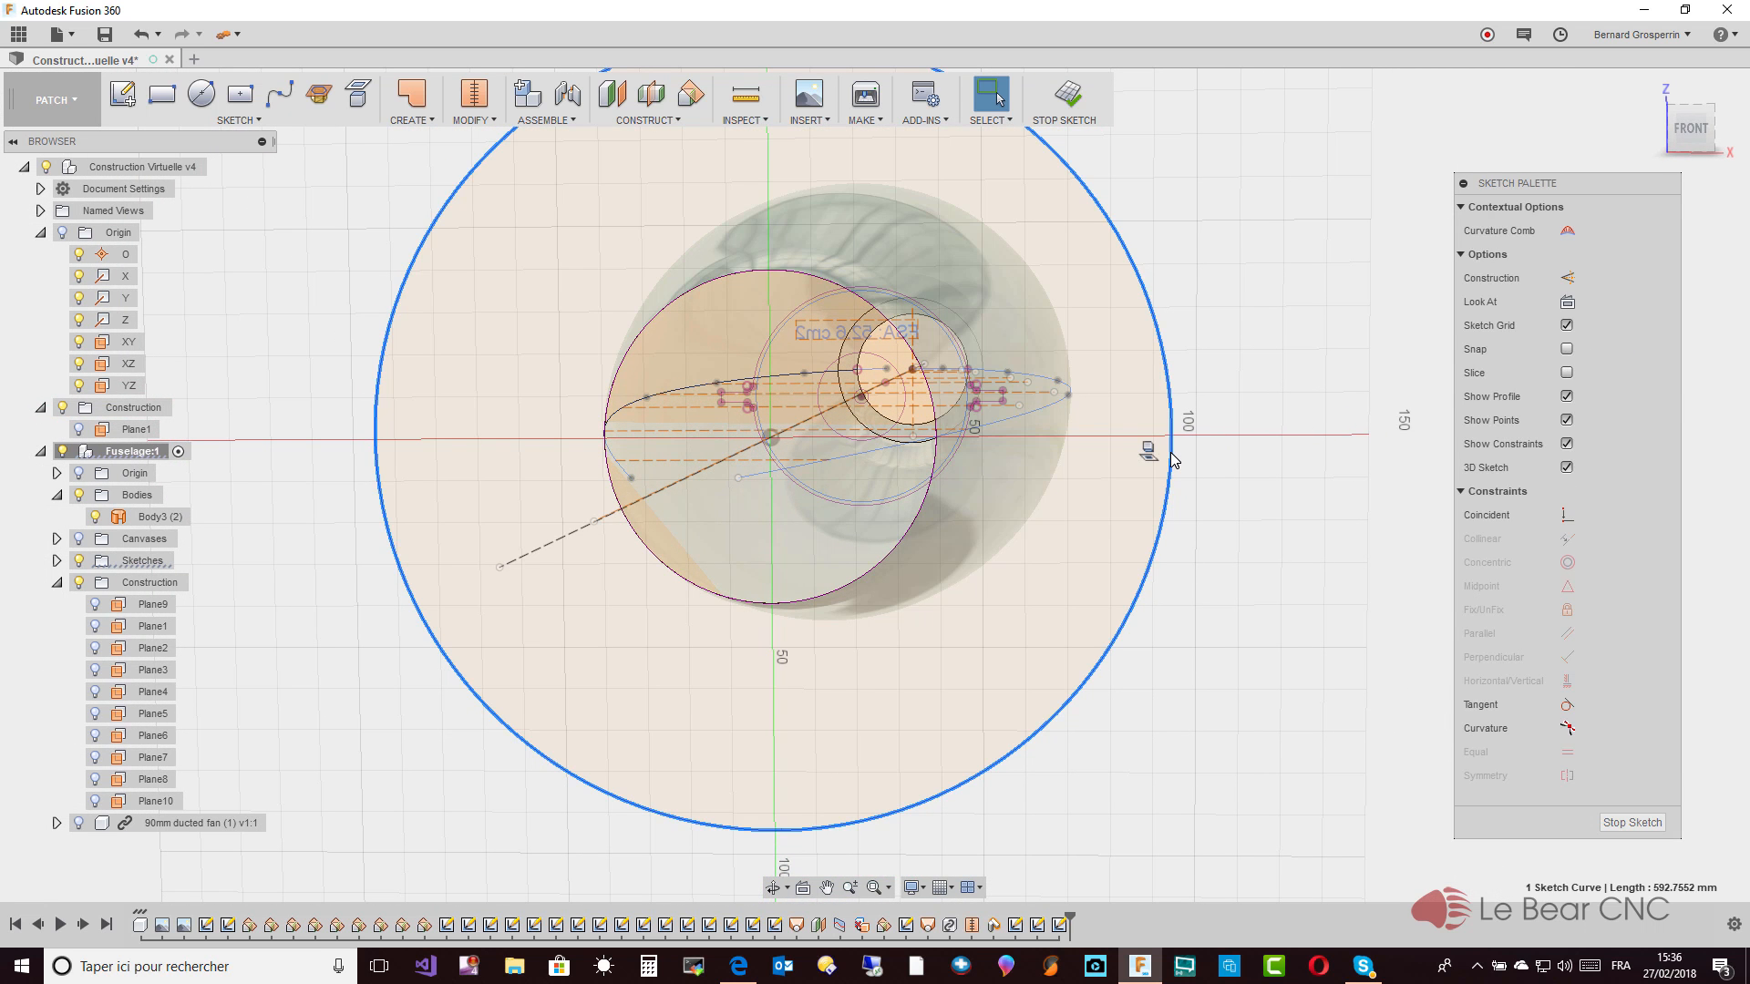
key("Delete")
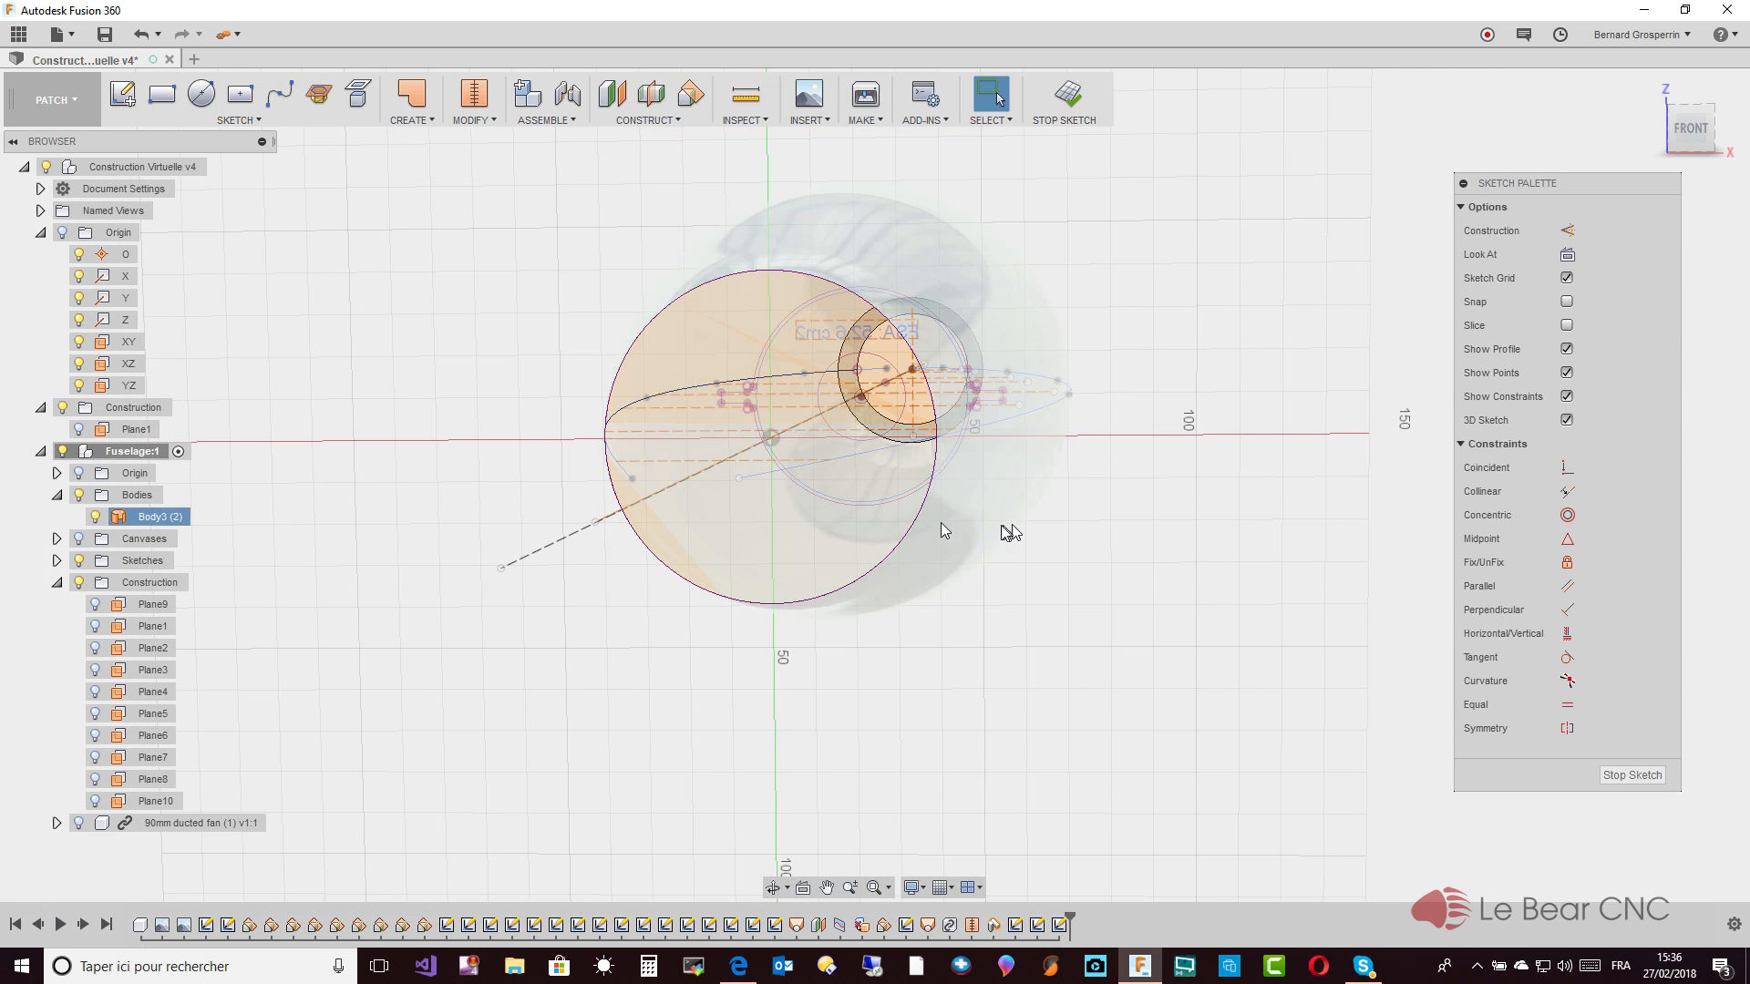
left_click(817, 535)
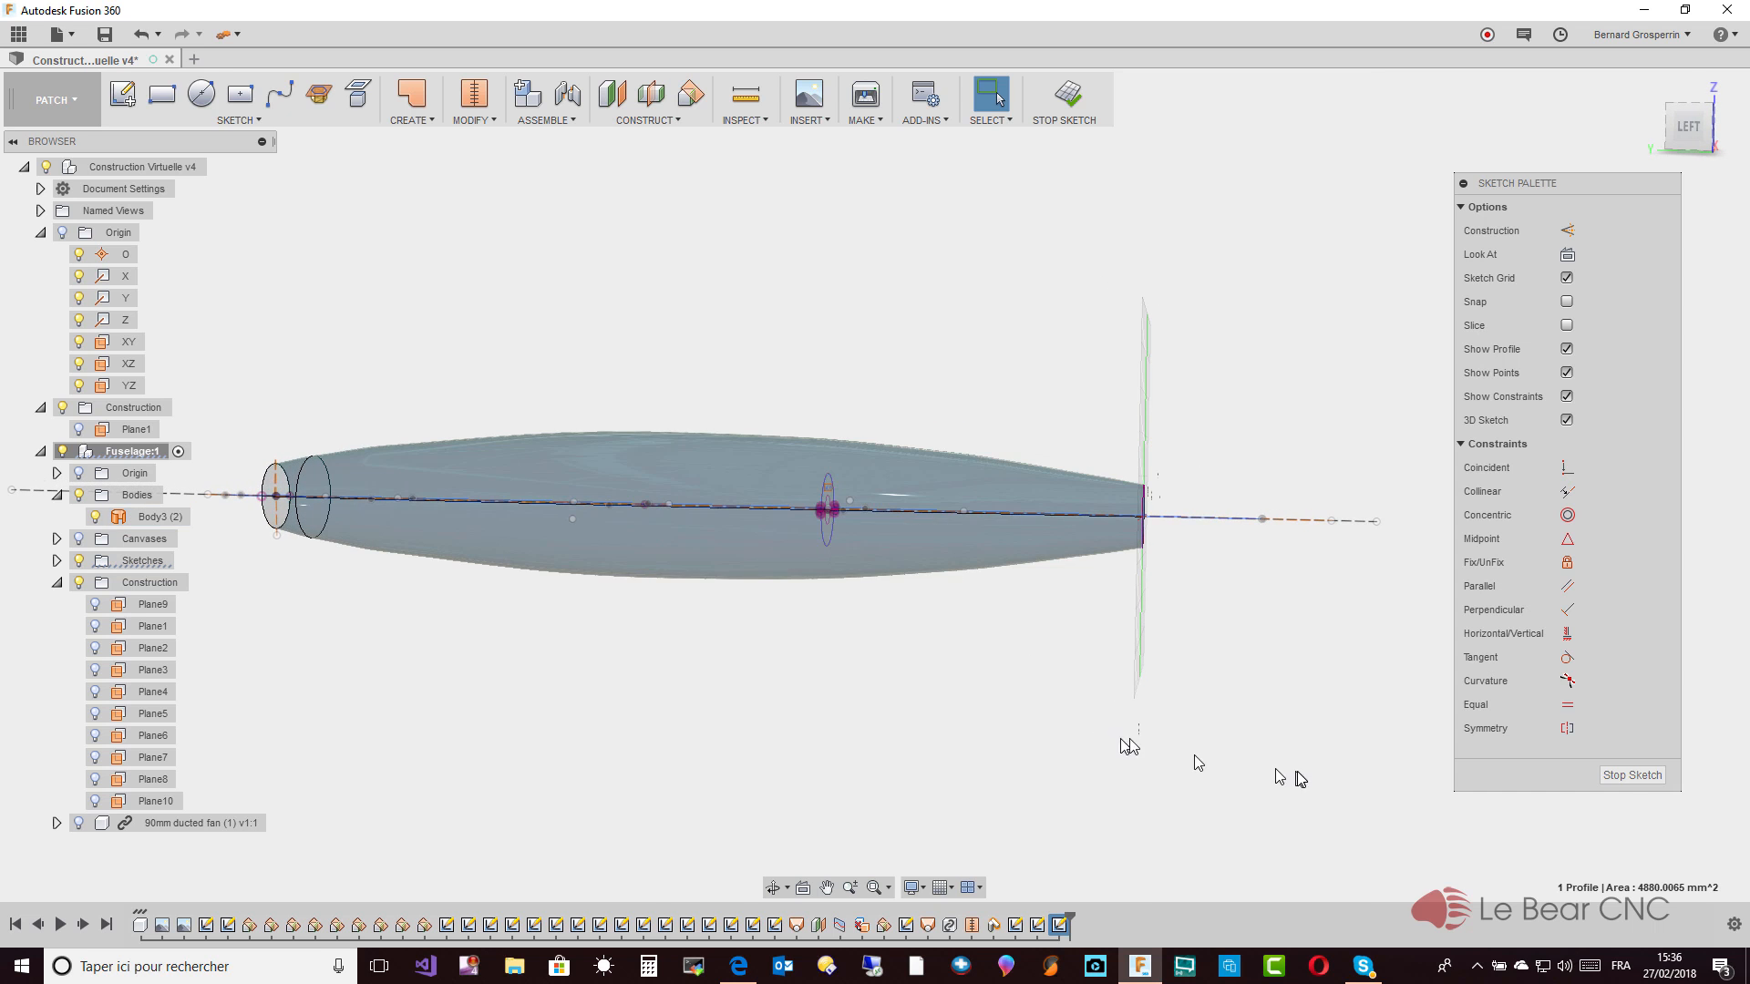
left_click(1630, 776)
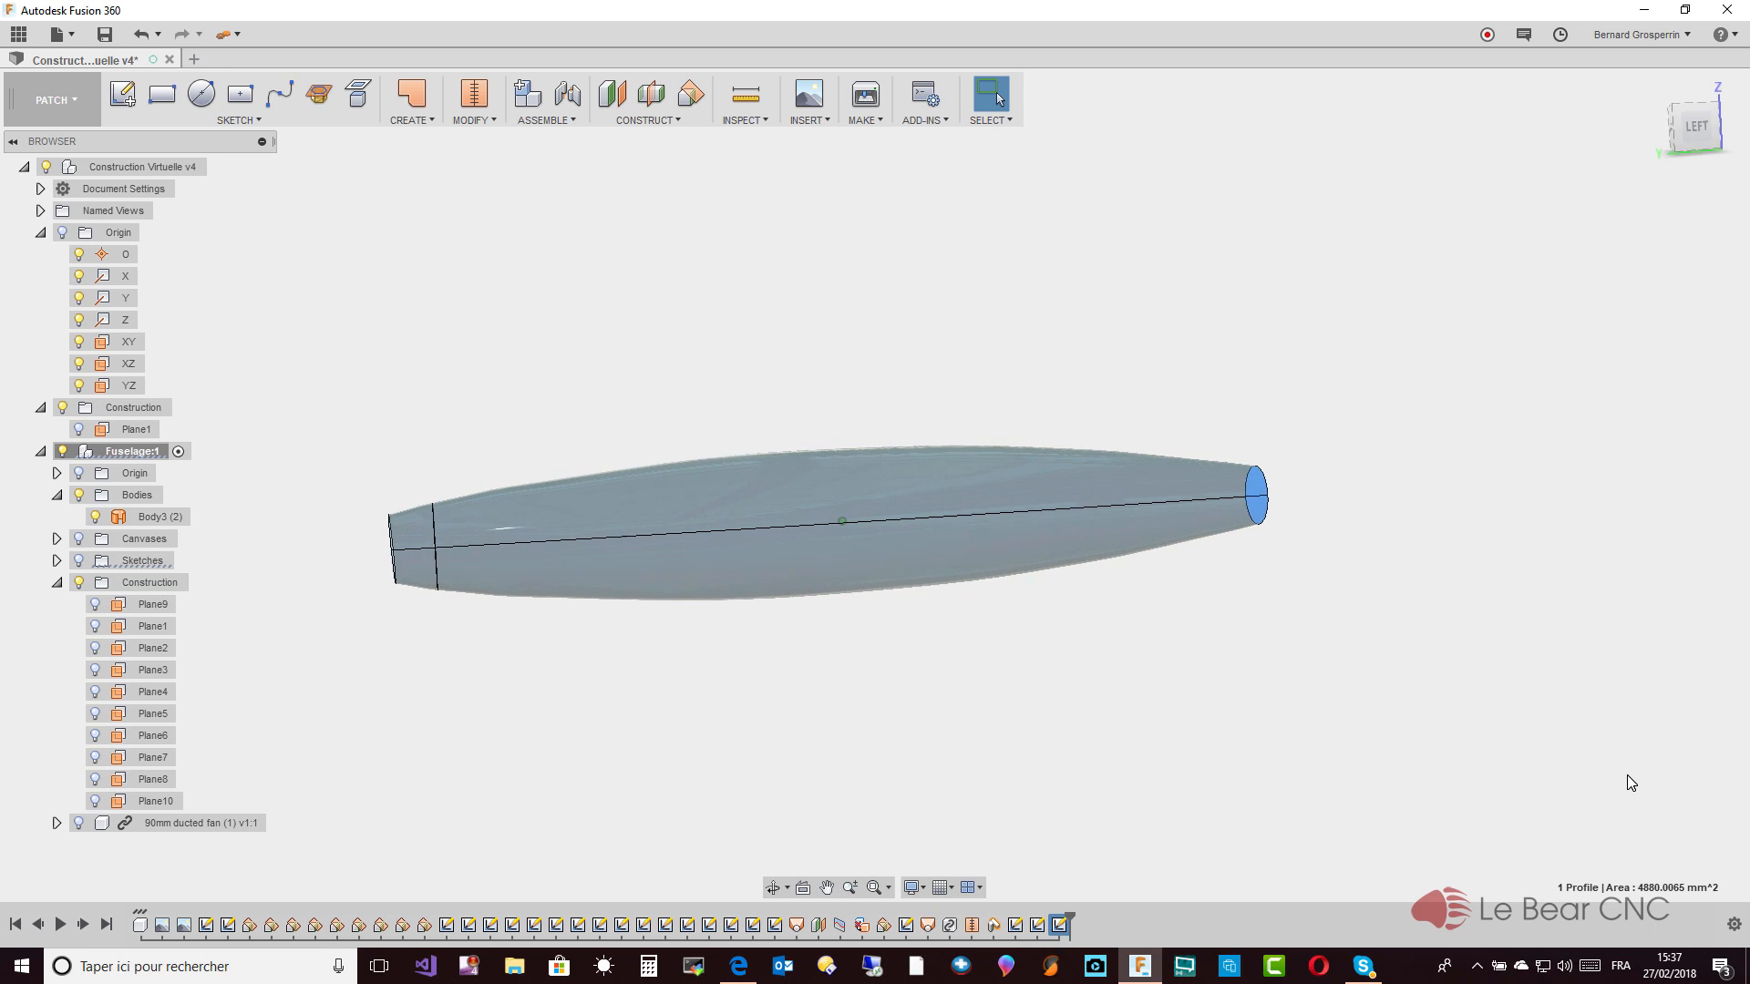
Show the fuselage's reference canvases and examine the nose and tail openings against the aircraft's side-view drawing
left_click(78, 538)
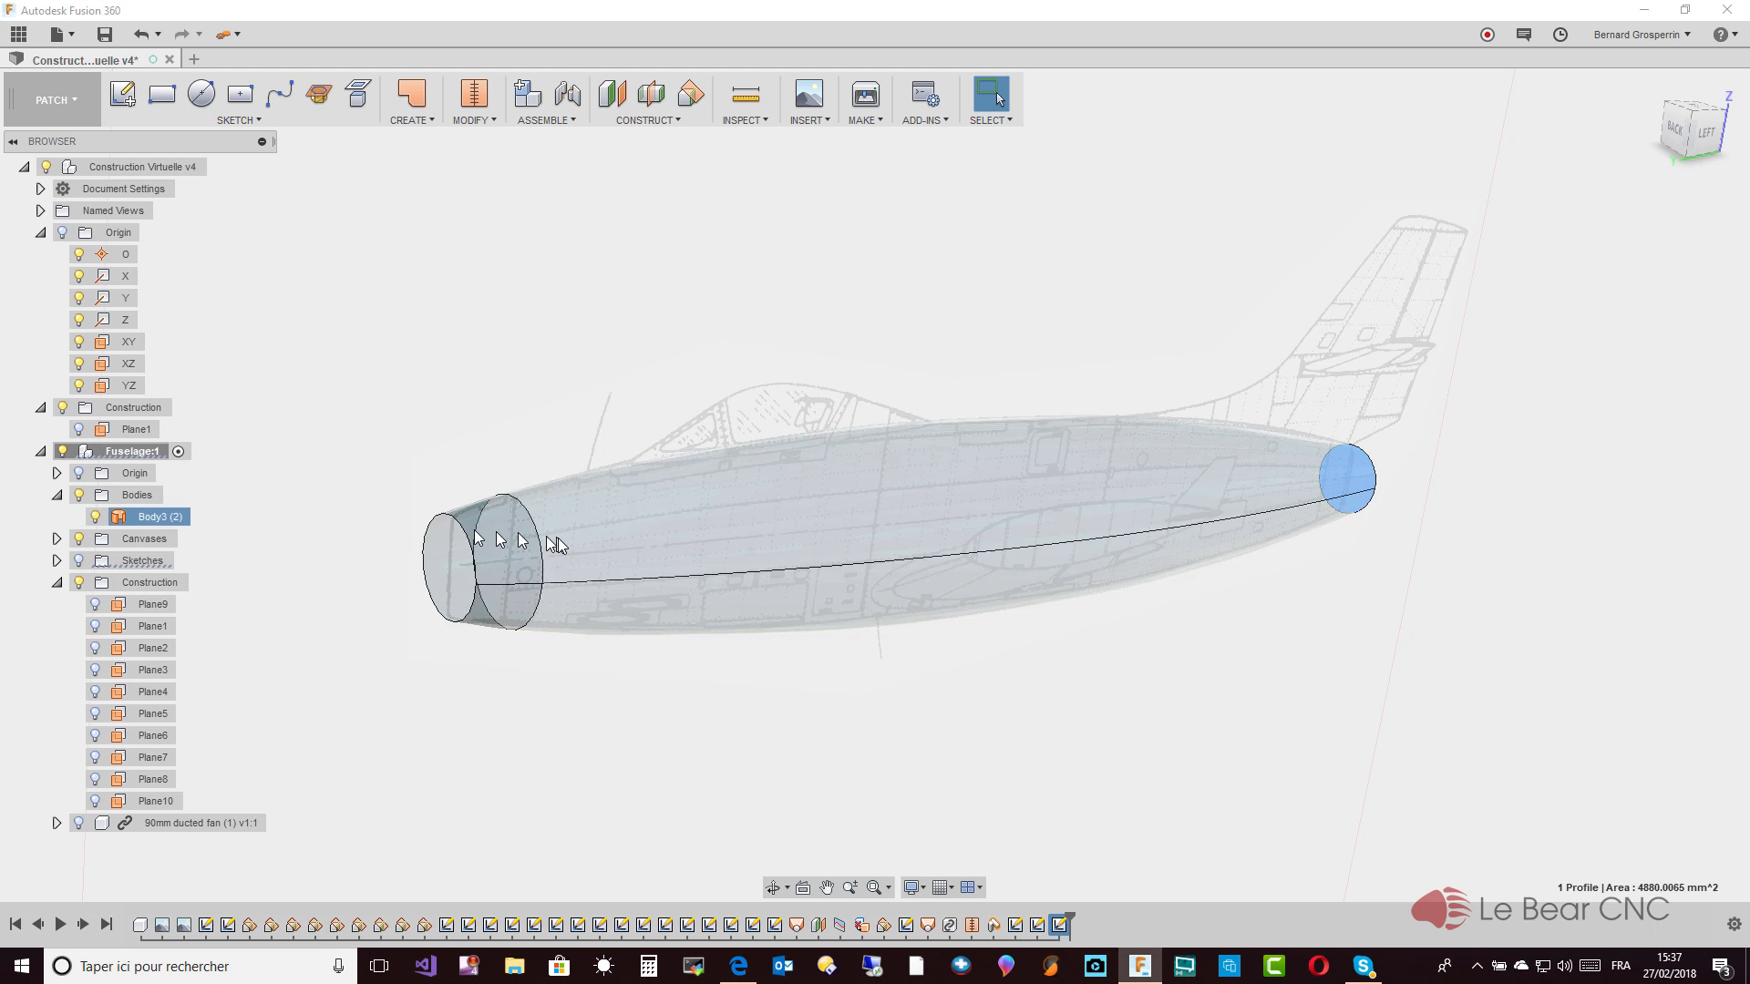
middle_click_drag(795, 531, 469, 665, "shift")
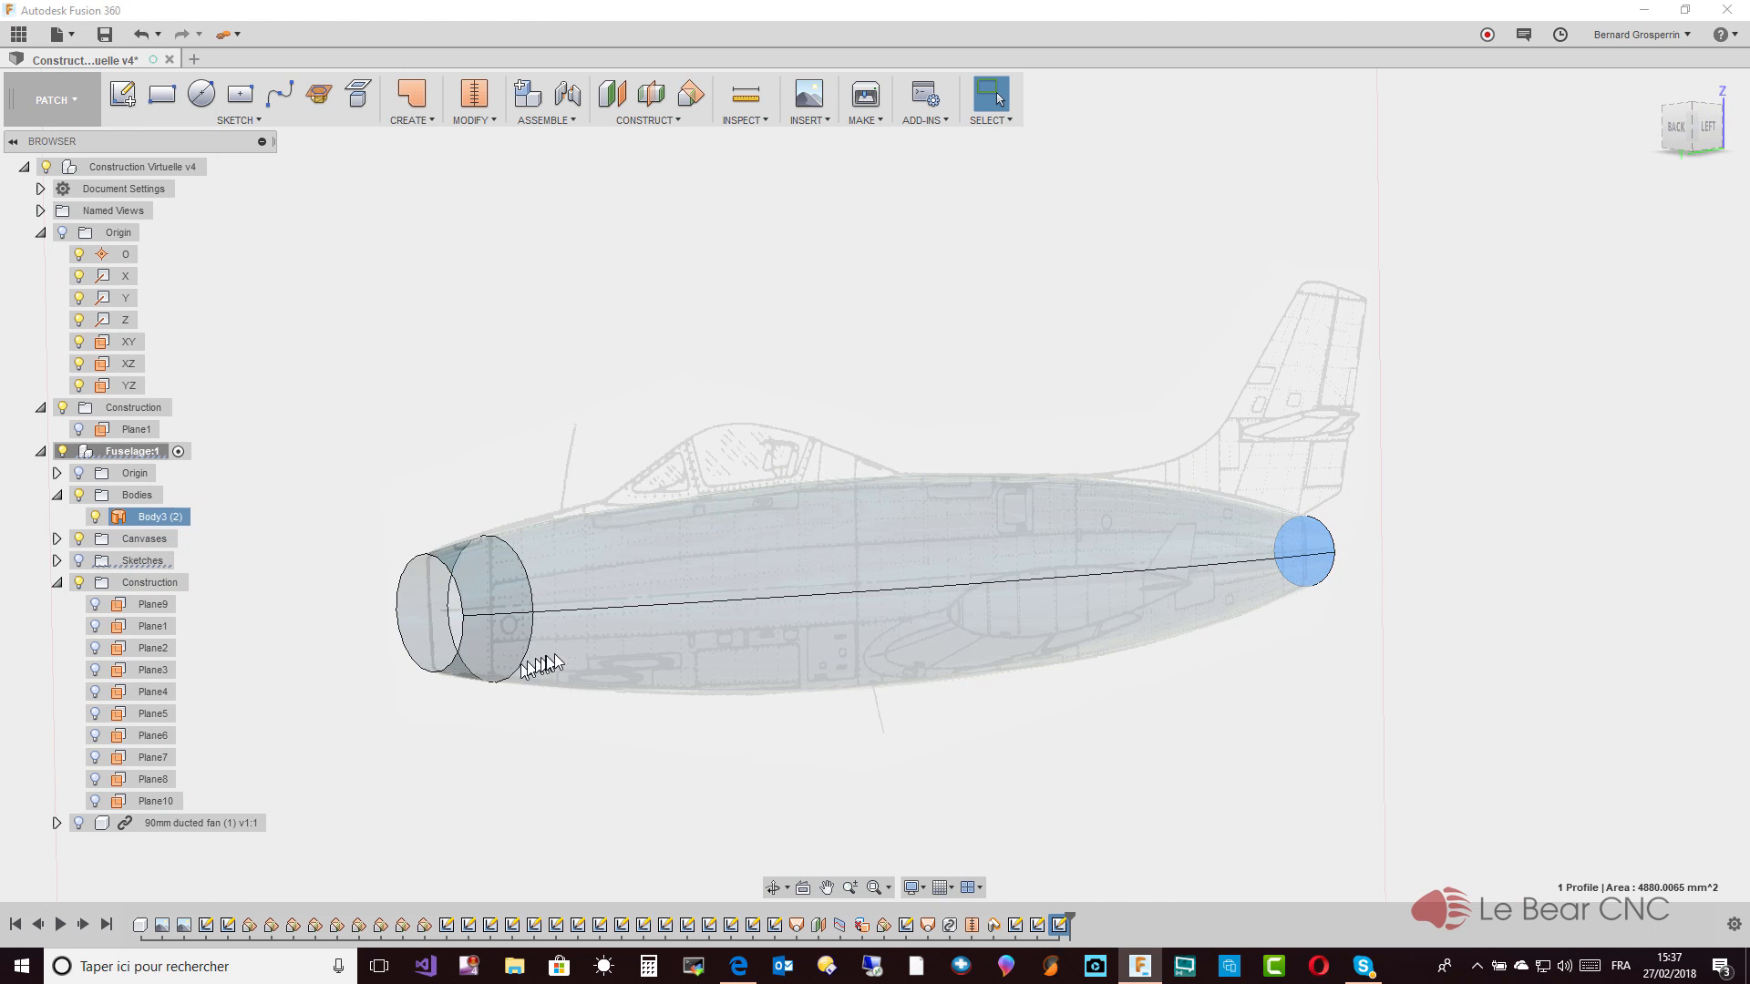
middle_click_drag(682, 635, 751, 633, "shift")
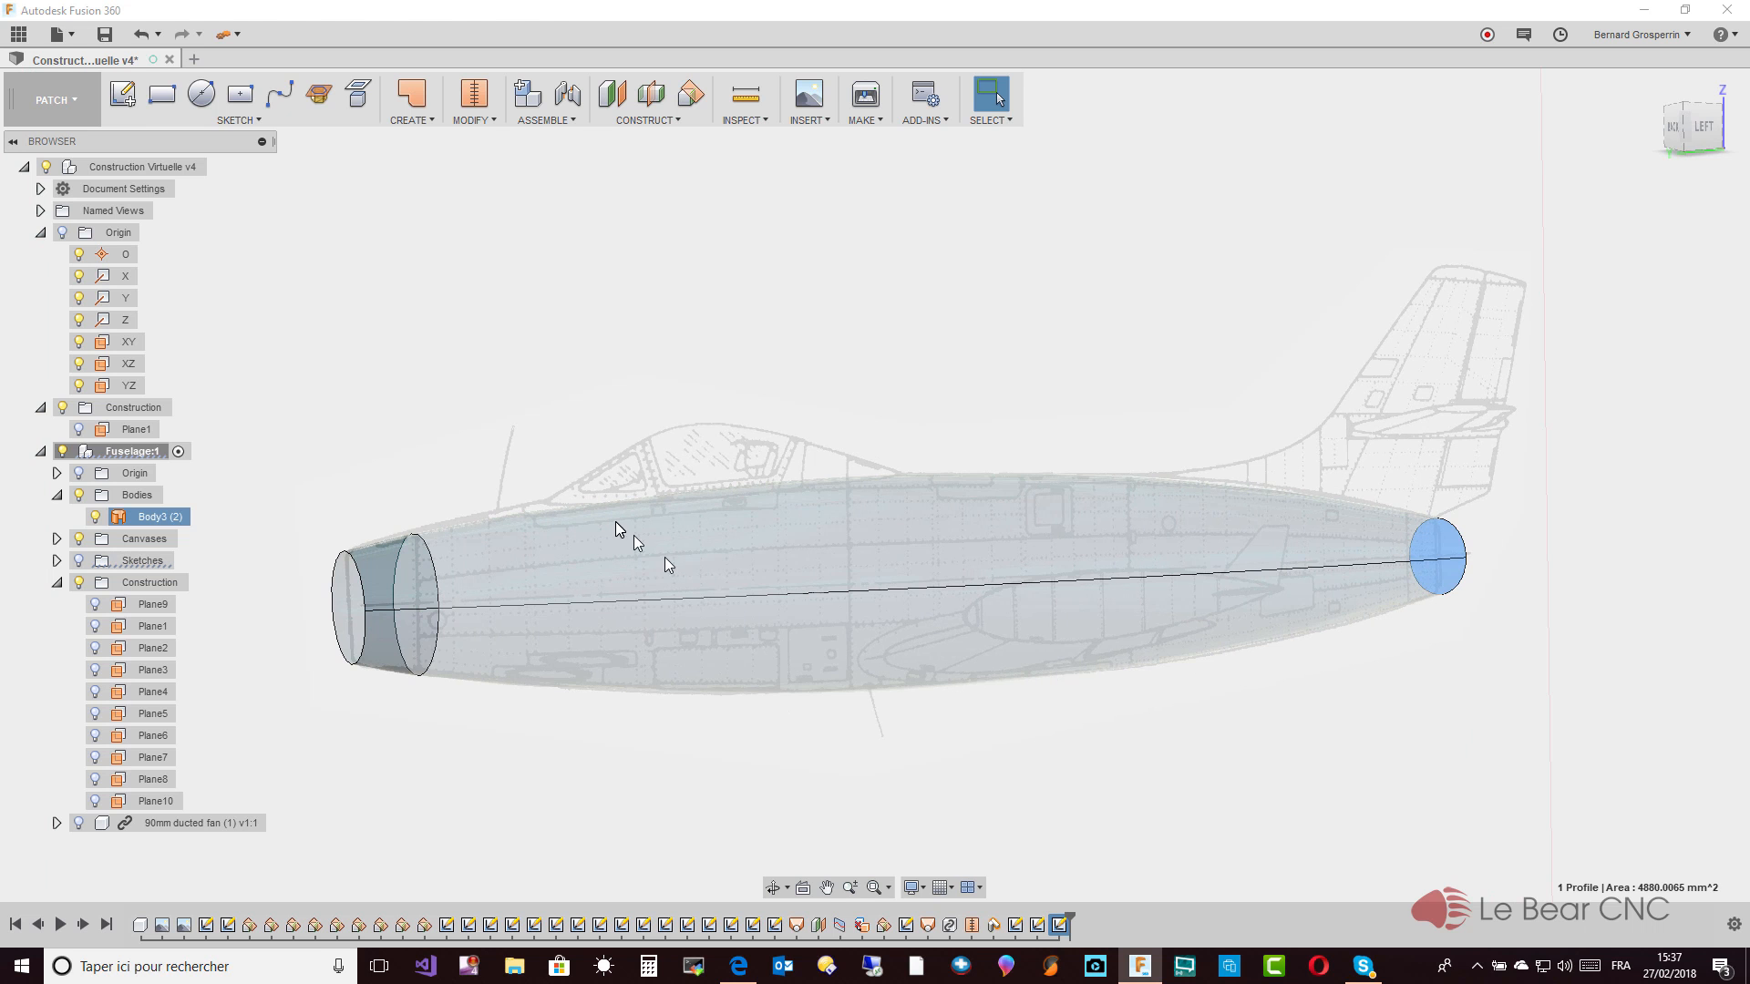
middle_click_drag(619, 548, 738, 691, "shift")
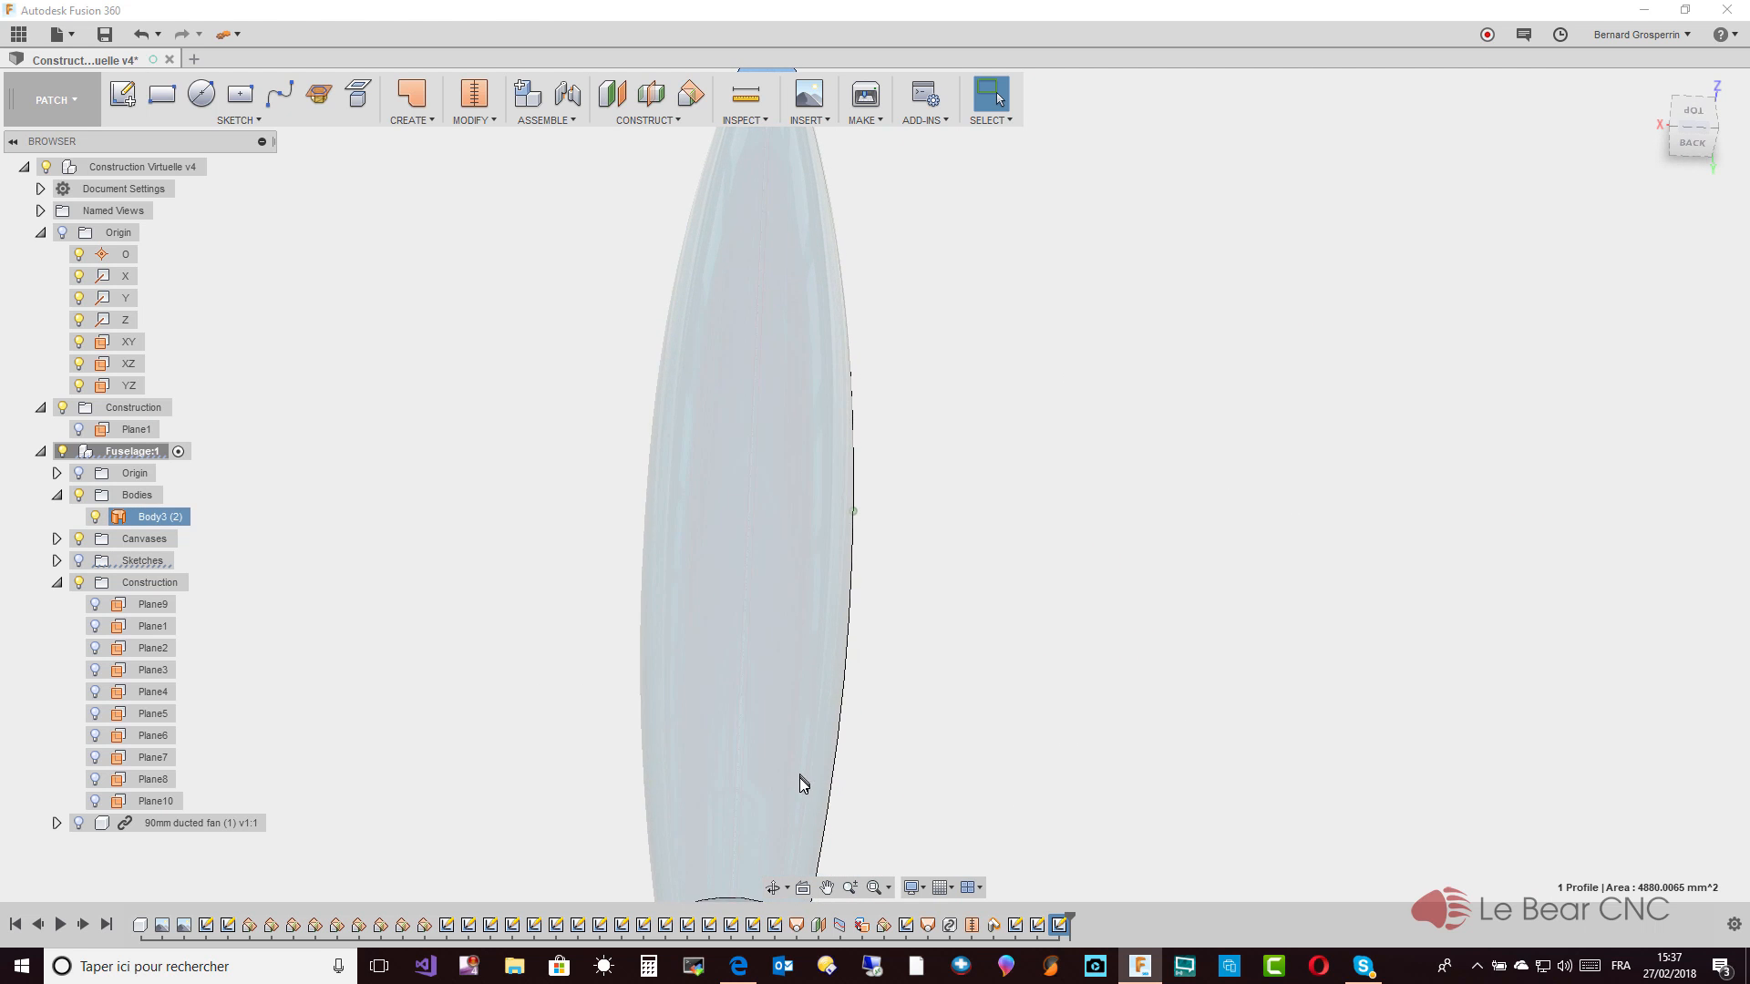
mouse_move(814, 666)
middle_mouse_down("shift")
mouse_move(804, 530)
mouse_move(779, 438)
mouse_move(740, 386)
middle_mouse_up("shift")
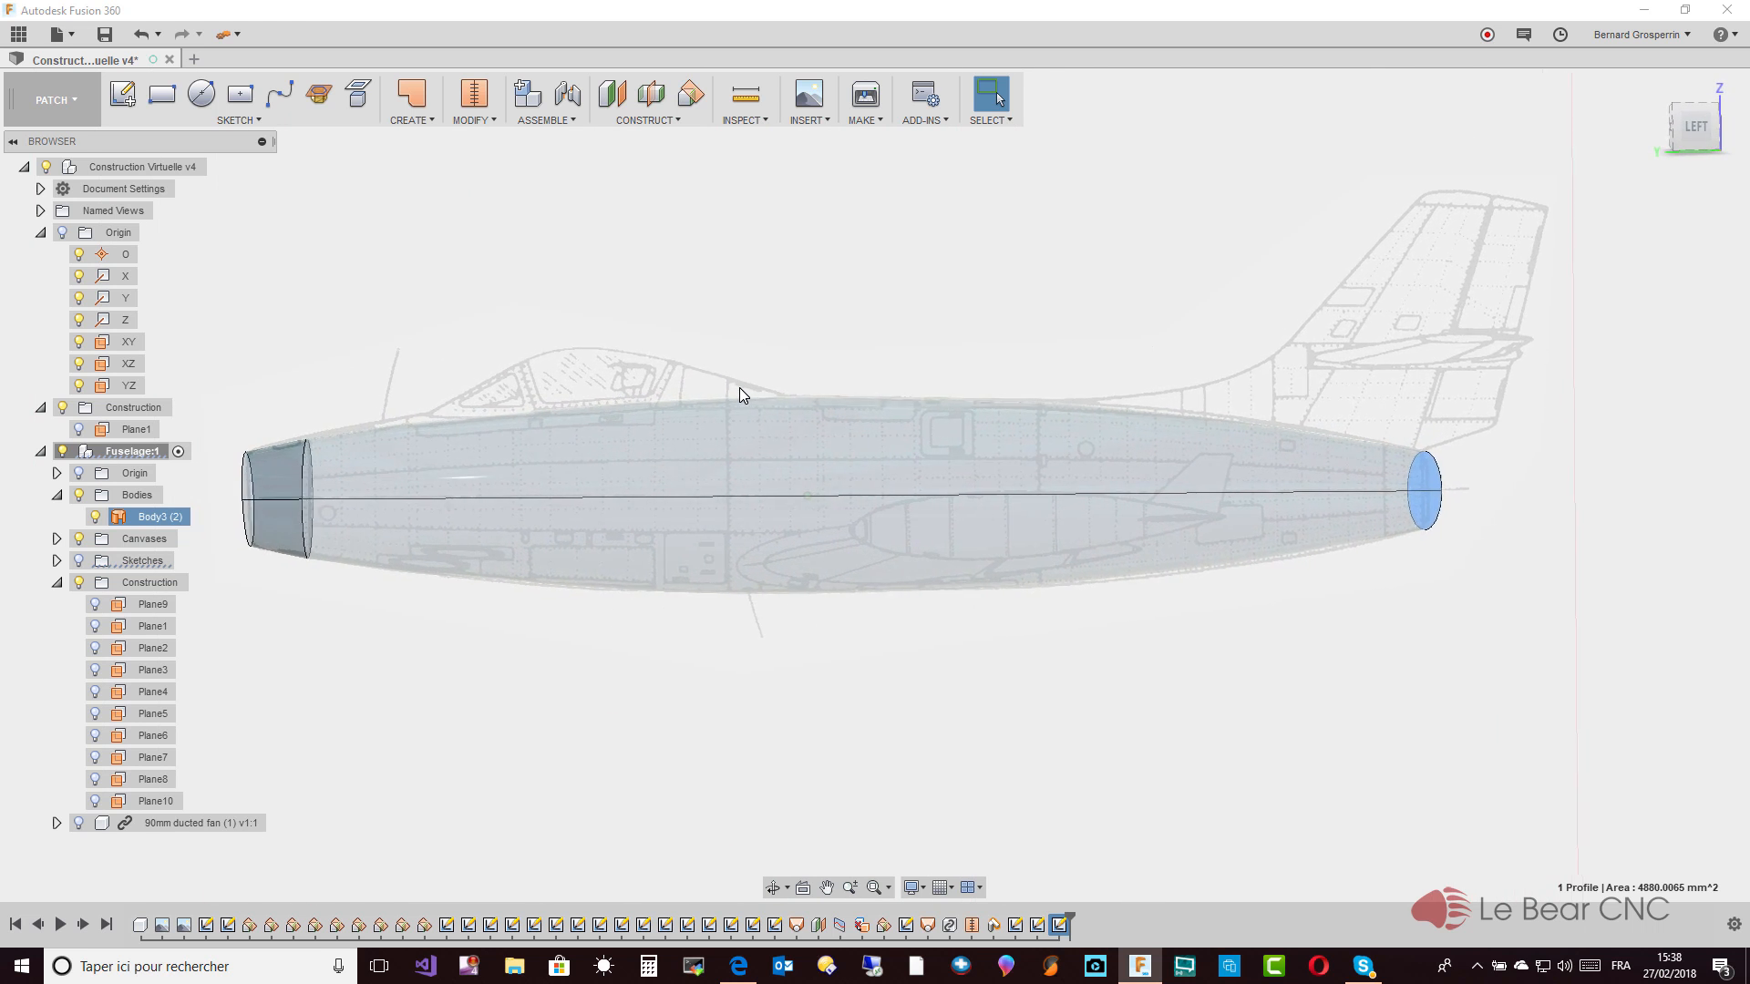
scroll(740, 387, "up", 2)
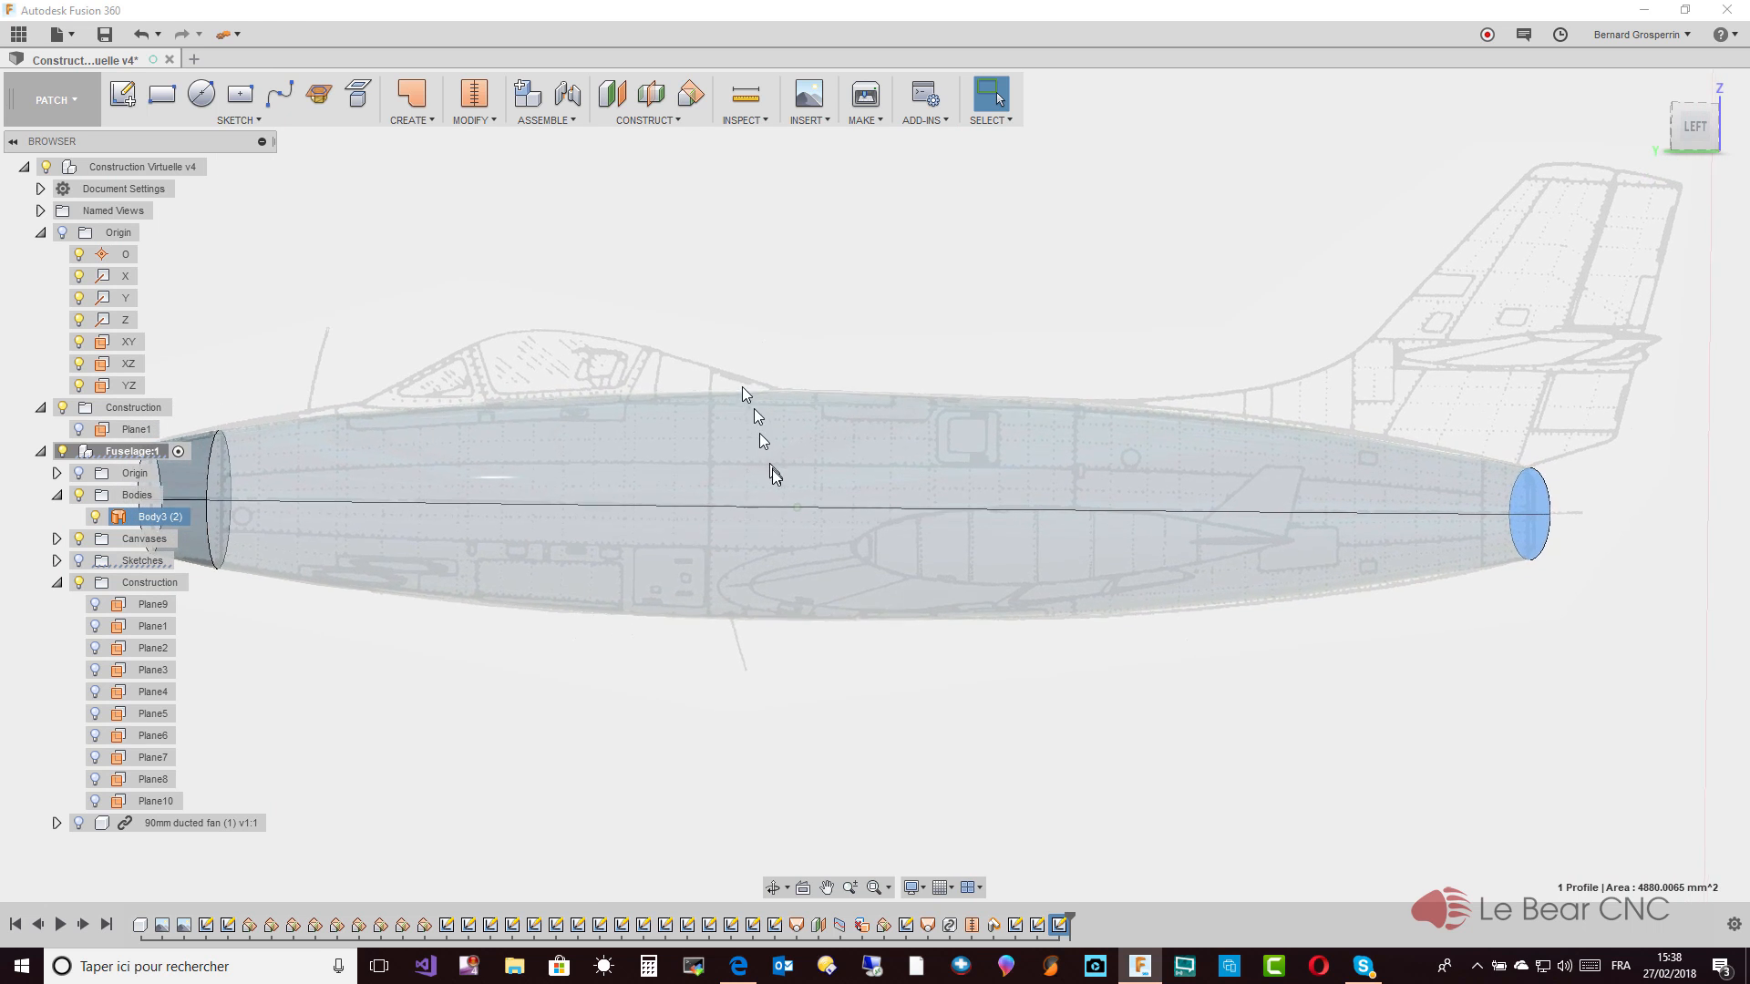
mouse_move(855, 468)
middle_mouse_down("shift")
mouse_move(1034, 469)
mouse_move(643, 473)
mouse_move(837, 512)
mouse_move(900, 614)
middle_mouse_up("shift")
left_click(862, 583)
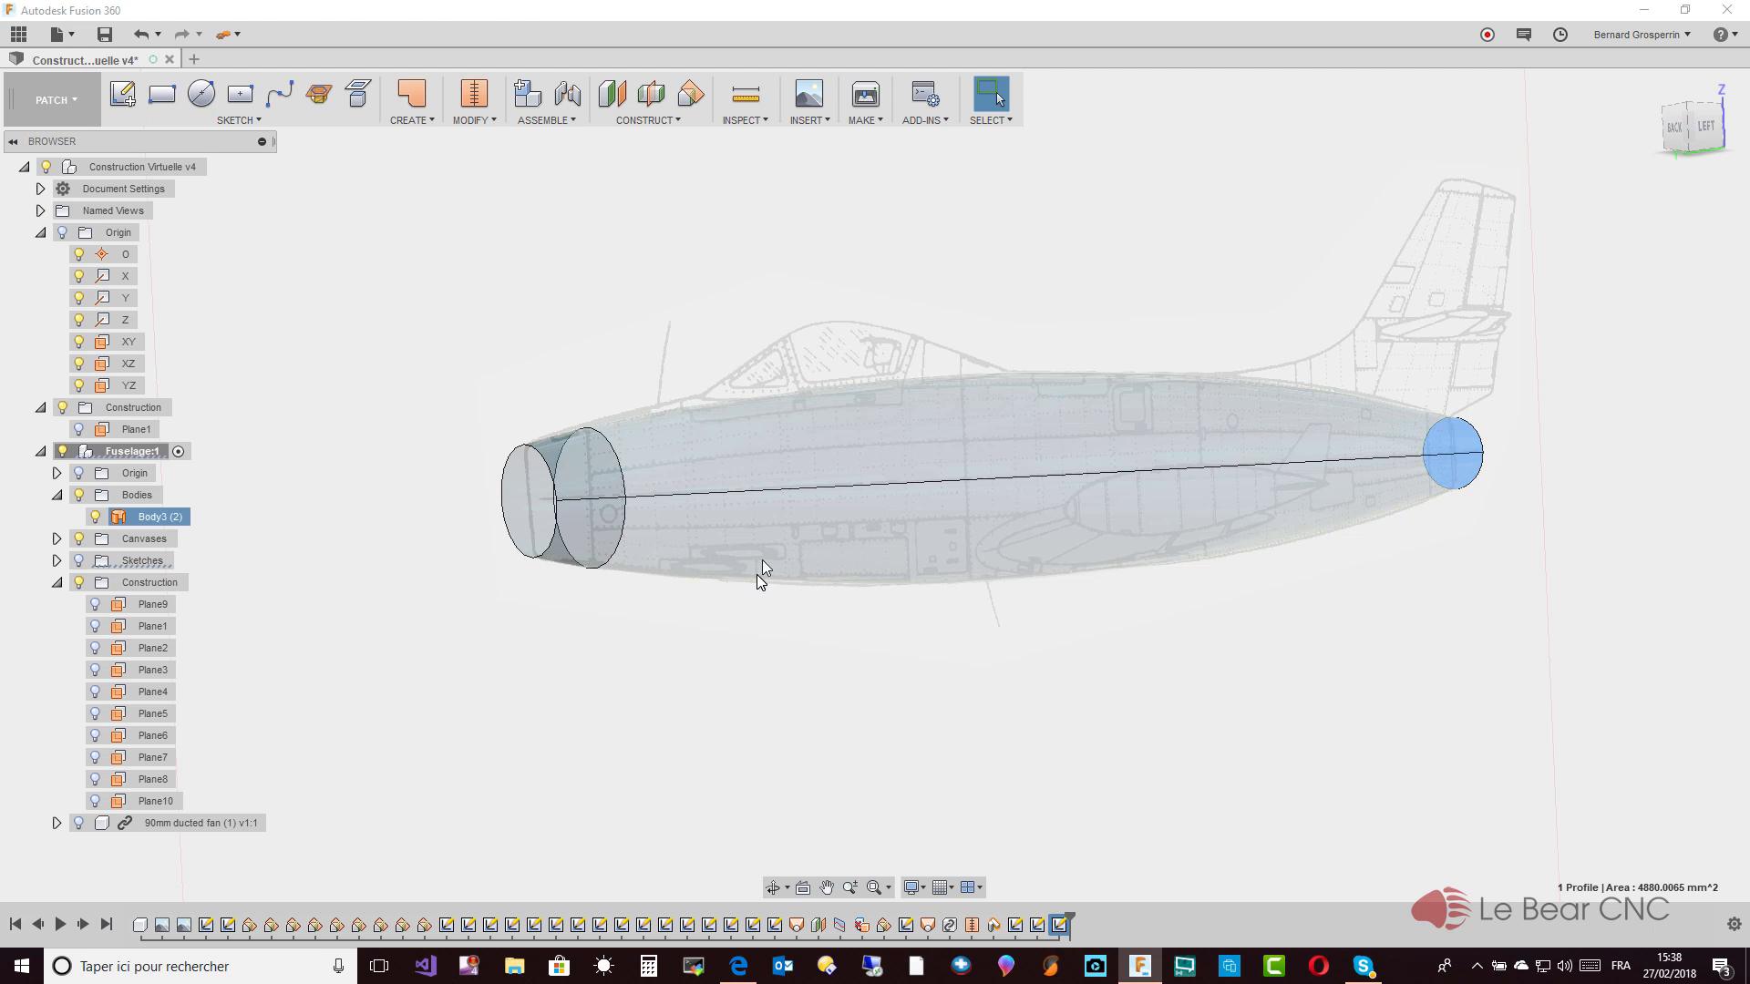
middle_click_drag(826, 487, 1036, 508, "shift")
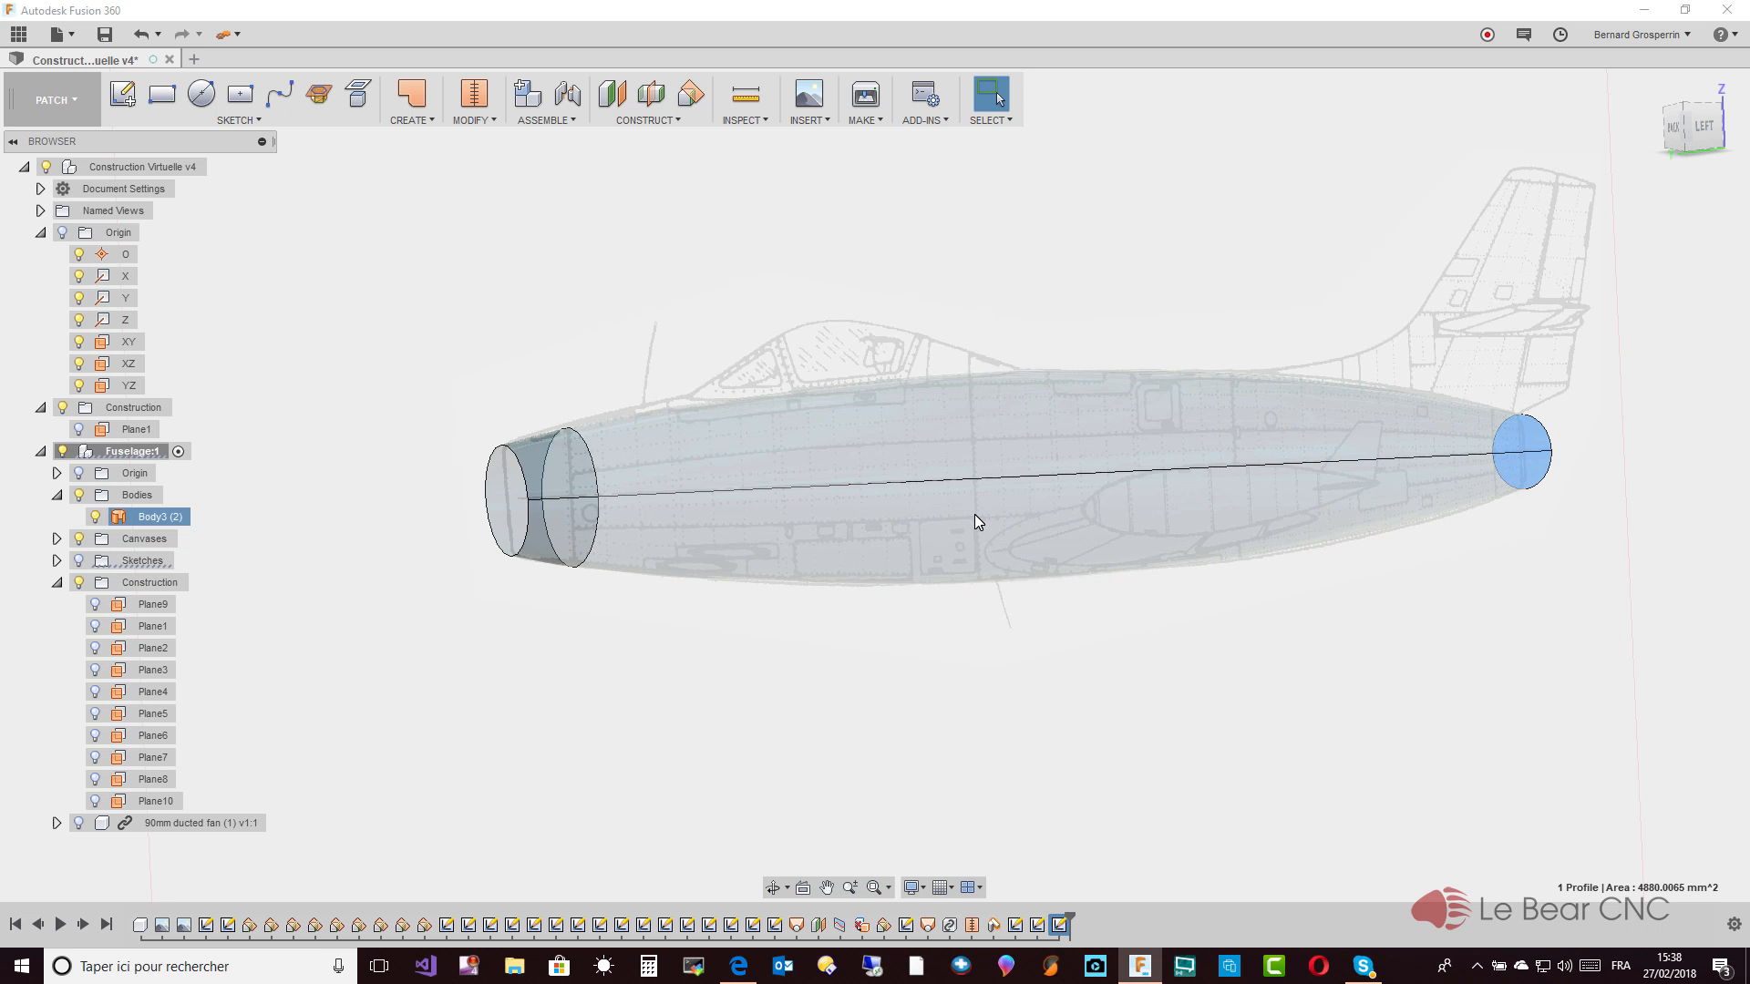
mouse_move(975, 514)
middle_mouse_down("shift")
mouse_move(951, 550)
mouse_move(870, 590)
mouse_move(795, 552)
mouse_move(1183, 629)
mouse_move(1245, 598)
mouse_move(1436, 573)
middle_mouse_up("shift")
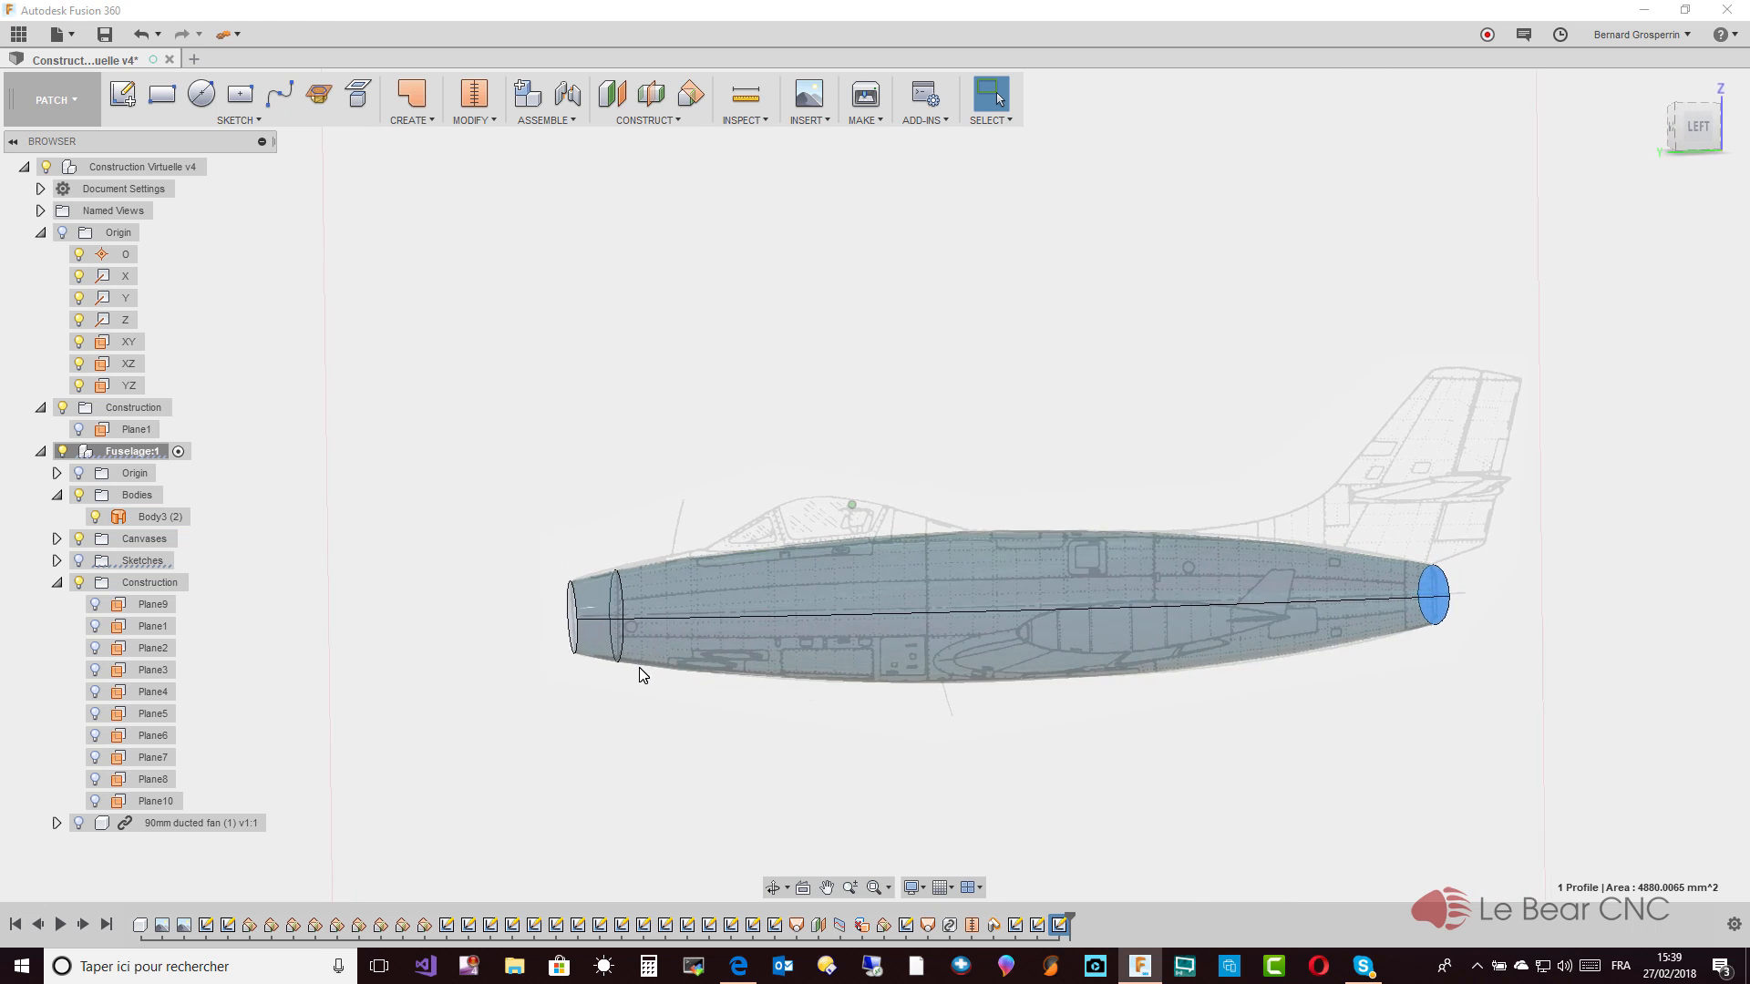
left_click(605, 616)
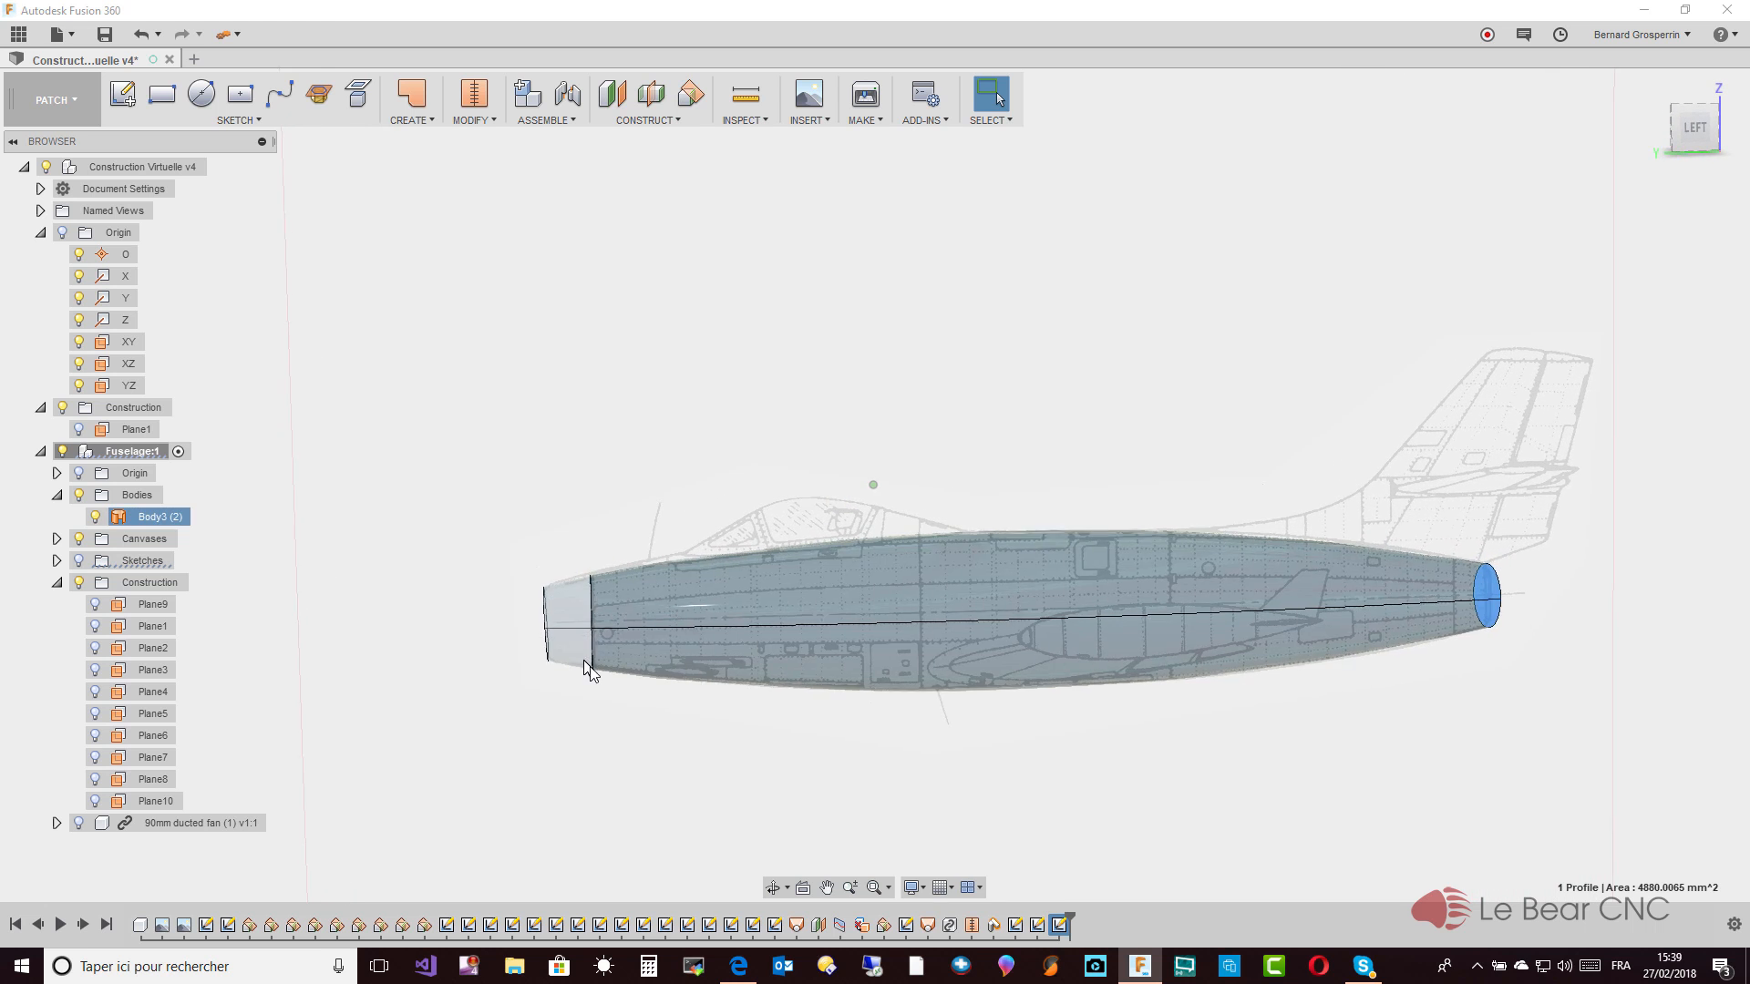